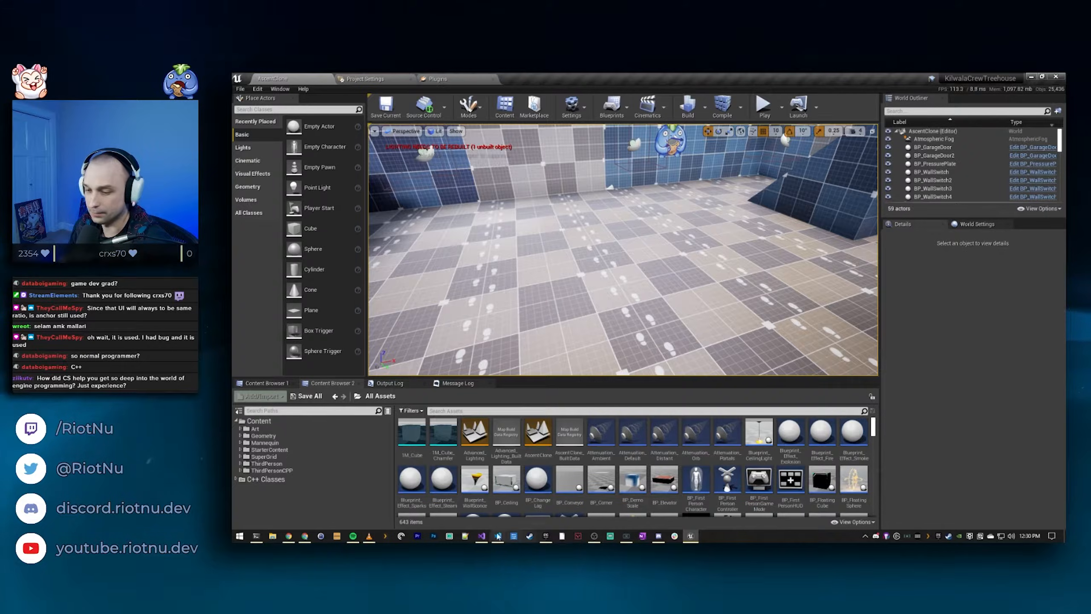
# Step: Review the plan in the UMG basics notes in Visual Studio Code, highlighting the widget creation, game pausing and keybind topics
pyautogui.click(498, 535)
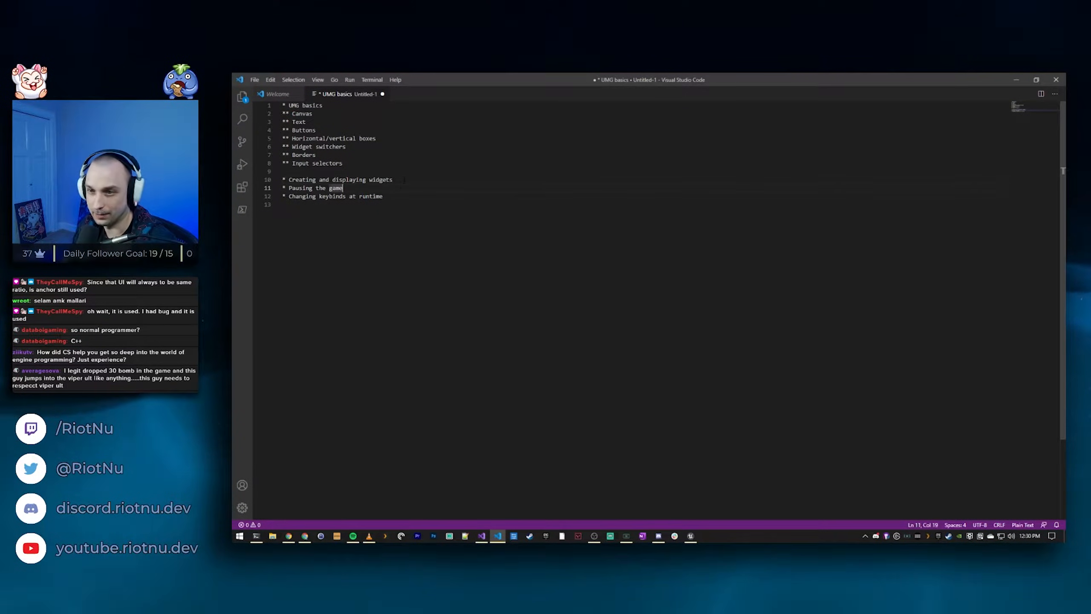
pyautogui.moveTo(402, 180); pyautogui.dragTo(282, 184)
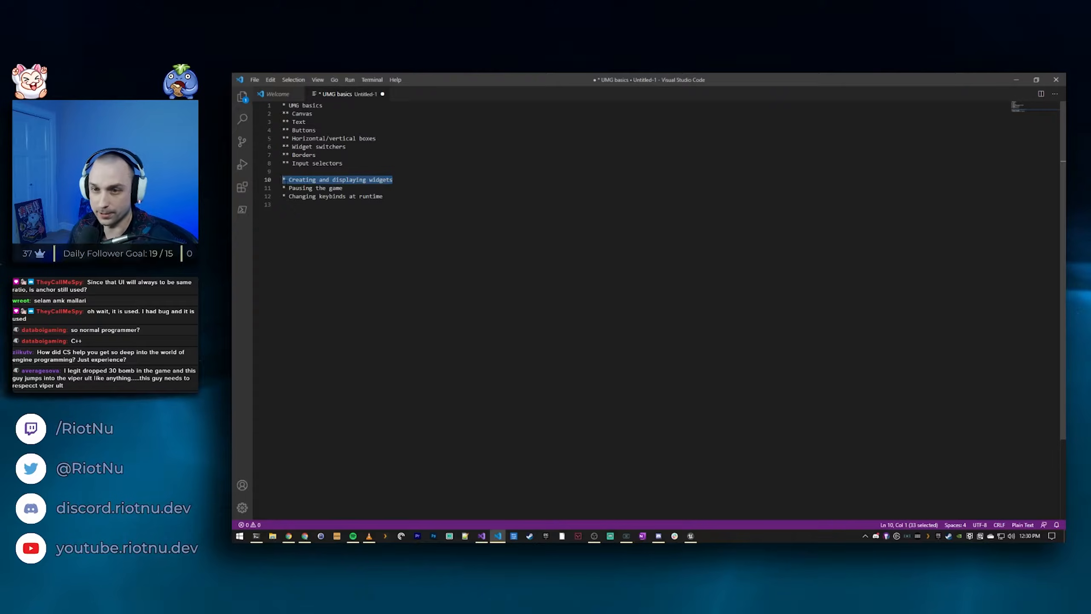
pyautogui.moveTo(354, 189); pyautogui.dragTo(283, 188)
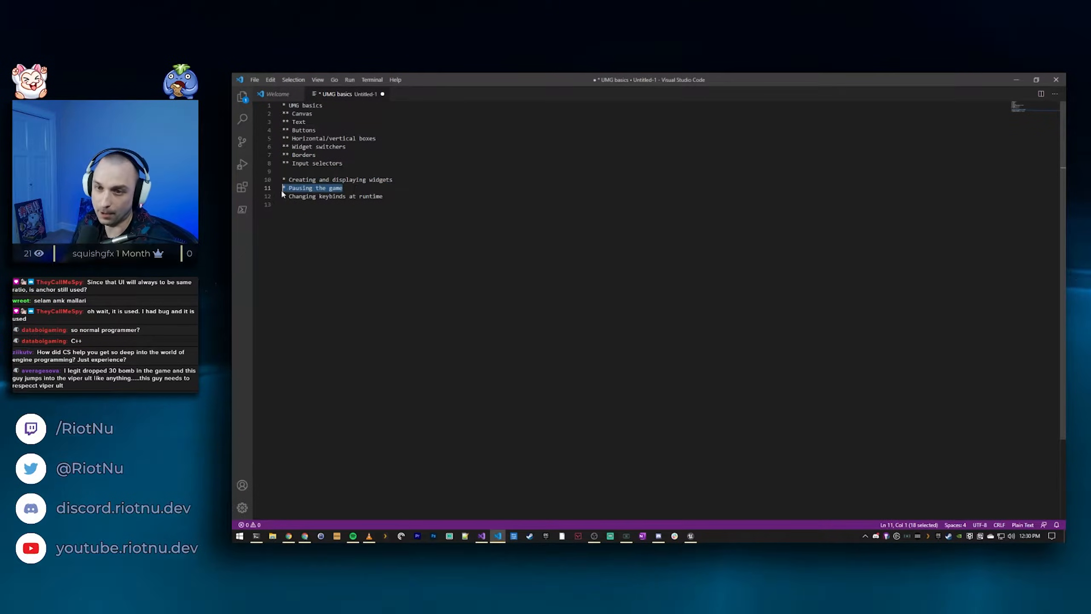
pyautogui.moveTo(384, 196); pyautogui.dragTo(243, 197)
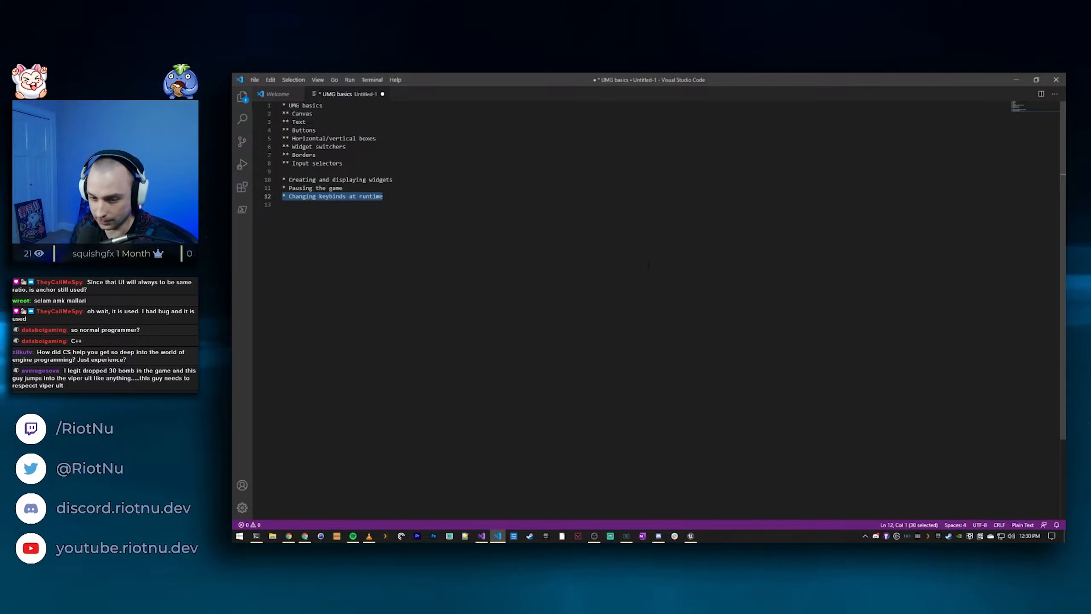
# Step: Switch back to Unreal Editor and create a new folder named UI in the root Content folder
pyautogui.click(691, 536)
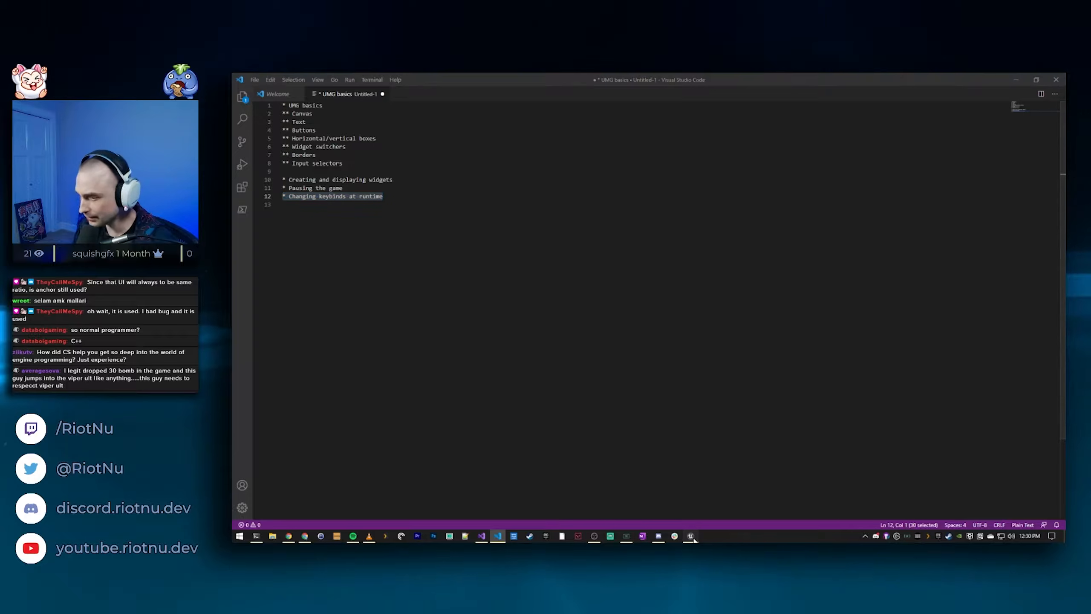
pyautogui.moveTo(622, 250); pyautogui.dragTo(756, 217, button='right')
pyautogui.press('w')
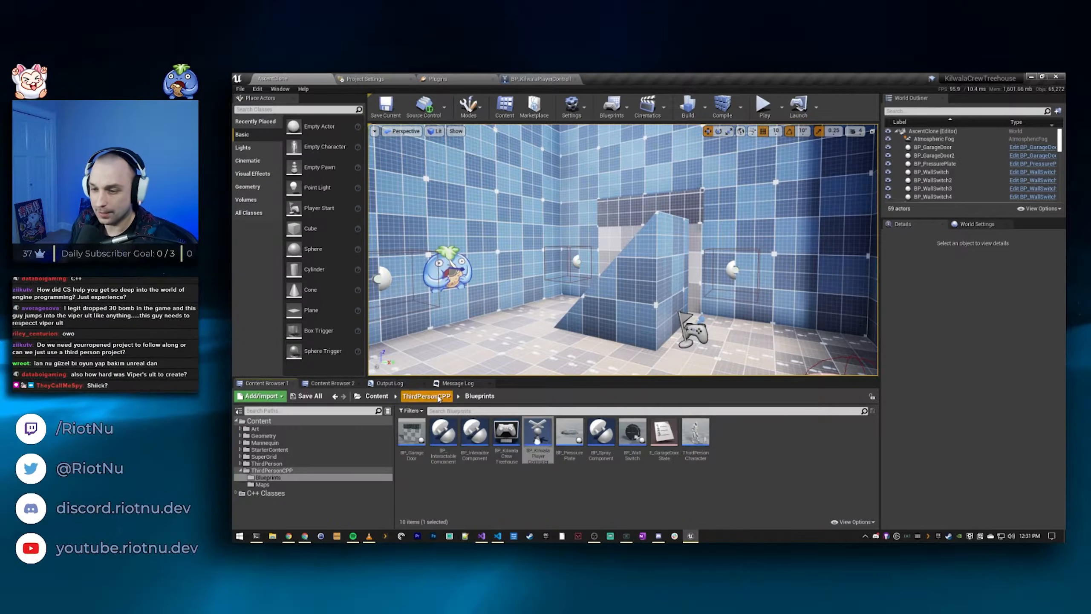
pyautogui.click(438, 396)
pyautogui.rightClick(487, 466)
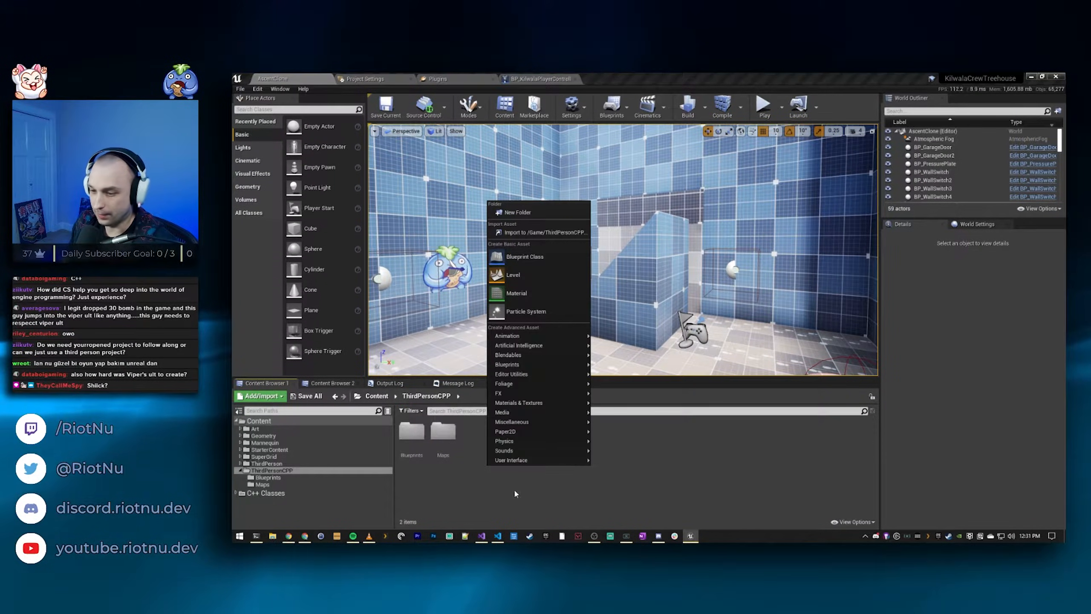
pyautogui.click(434, 459)
pyautogui.click(377, 396)
pyautogui.rightClick(583, 486)
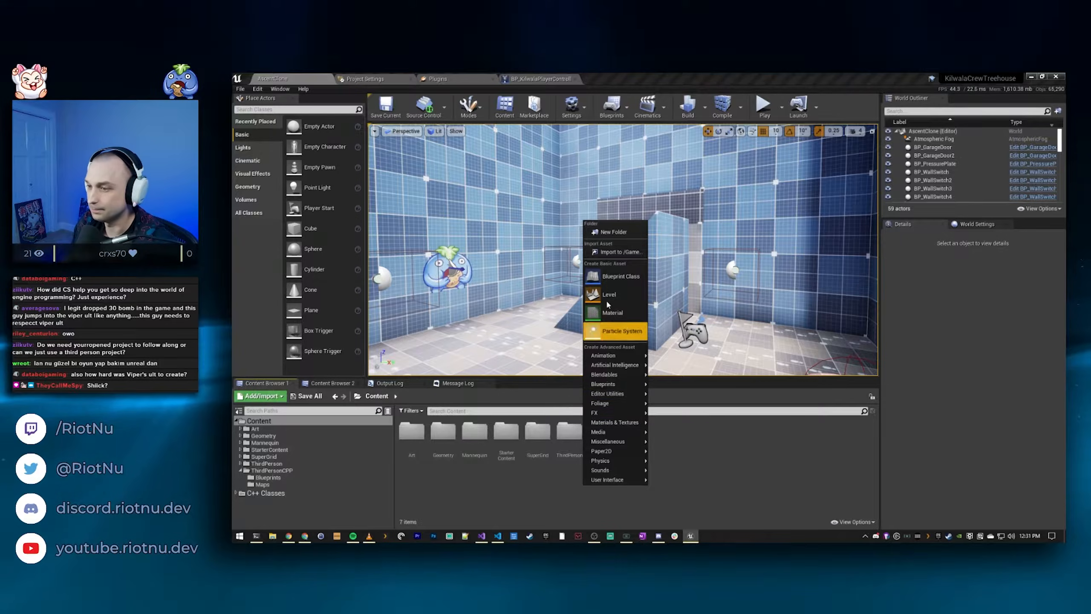
pyautogui.click(614, 232)
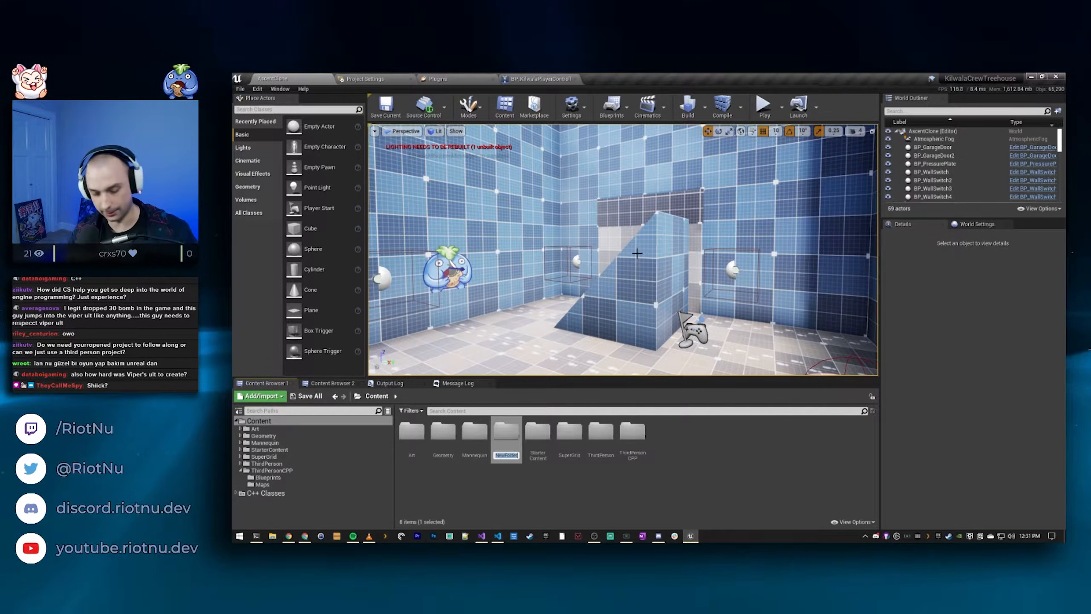
pyautogui.press('Return')
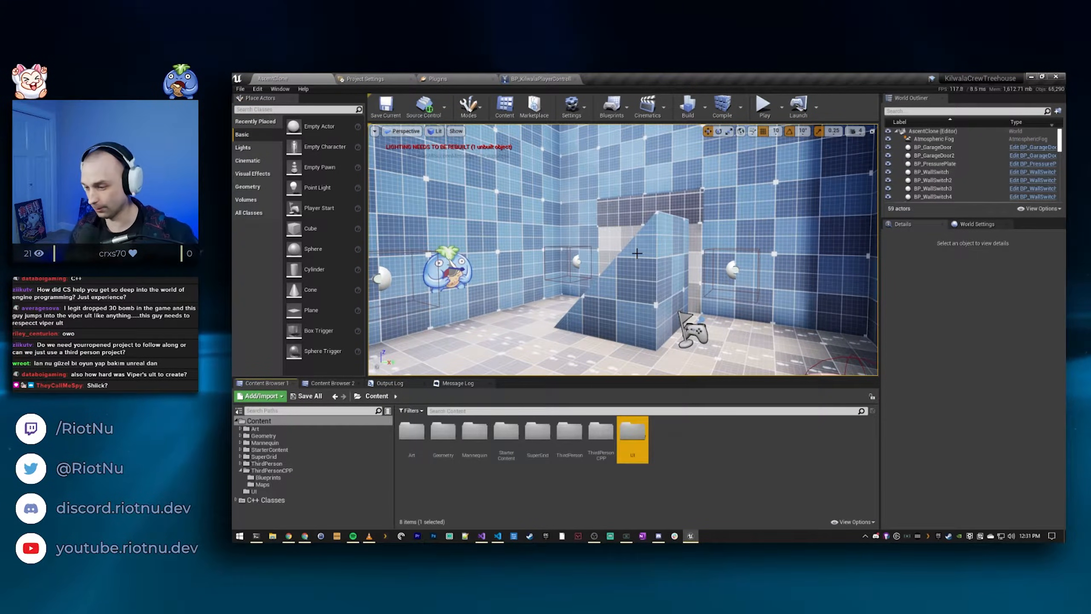
# Step: Create a Widget Blueprint named WBP_PauseMenu inside the UI folder
pyautogui.doubleClick(634, 438)
pyautogui.rightClick(637, 443)
pyautogui.moveTo(670, 460)
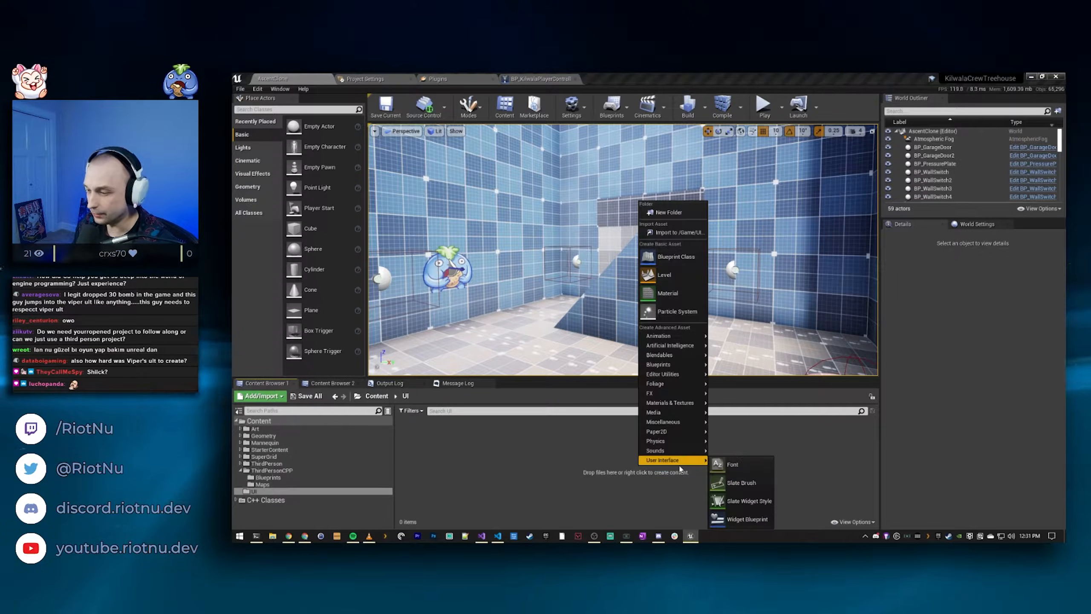
pyautogui.click(735, 520)
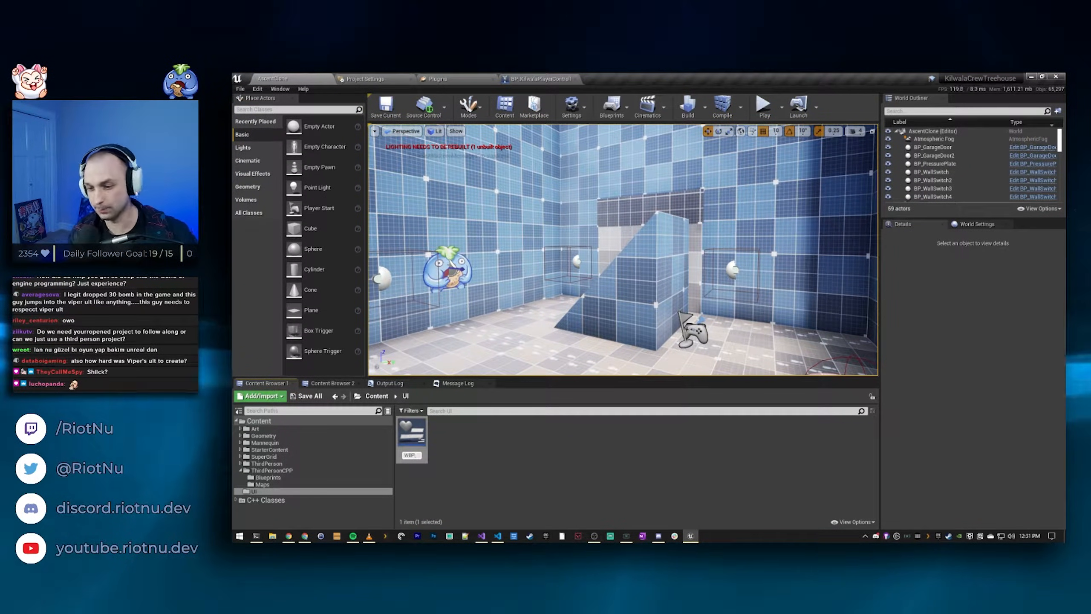
pyautogui.write('WBP_PauseMenu')
pyautogui.press('Return')
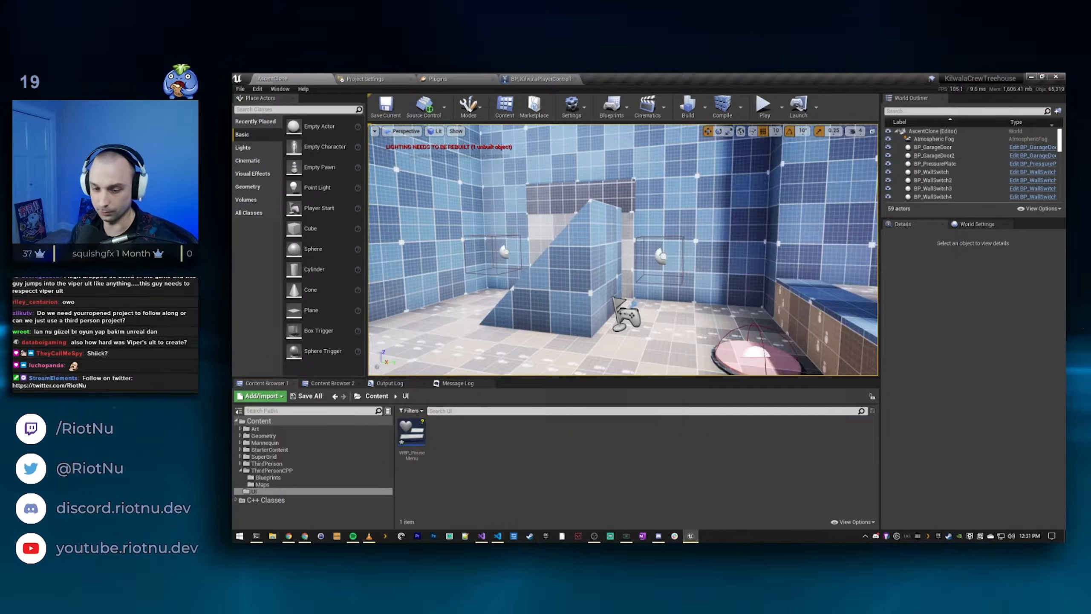
# Step: Delete the blue ramp standing in front of the doorway in the level
pyautogui.moveTo(565, 297); pyautogui.dragTo(578, 295, button='right')
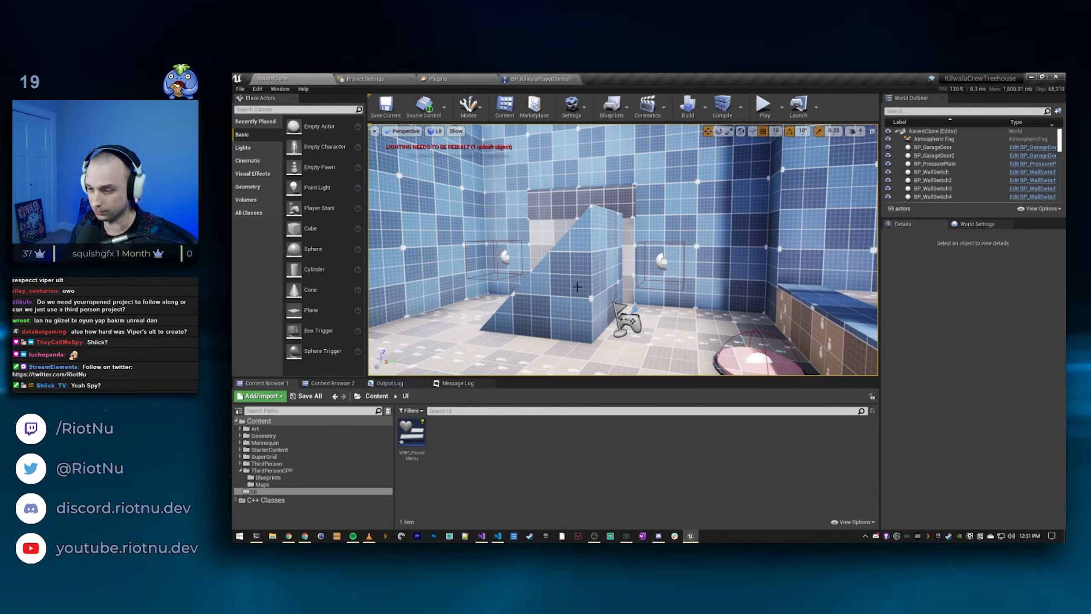
pyautogui.click(587, 299)
pyautogui.press('Delete')
pyautogui.moveTo(504, 349); pyautogui.dragTo(481, 348, button='right')
# Step: Open WBP_PauseMenu for editing and dock its editor beside the other open editor tabs
pyautogui.click(419, 434)
pyautogui.doubleClick(424, 434)
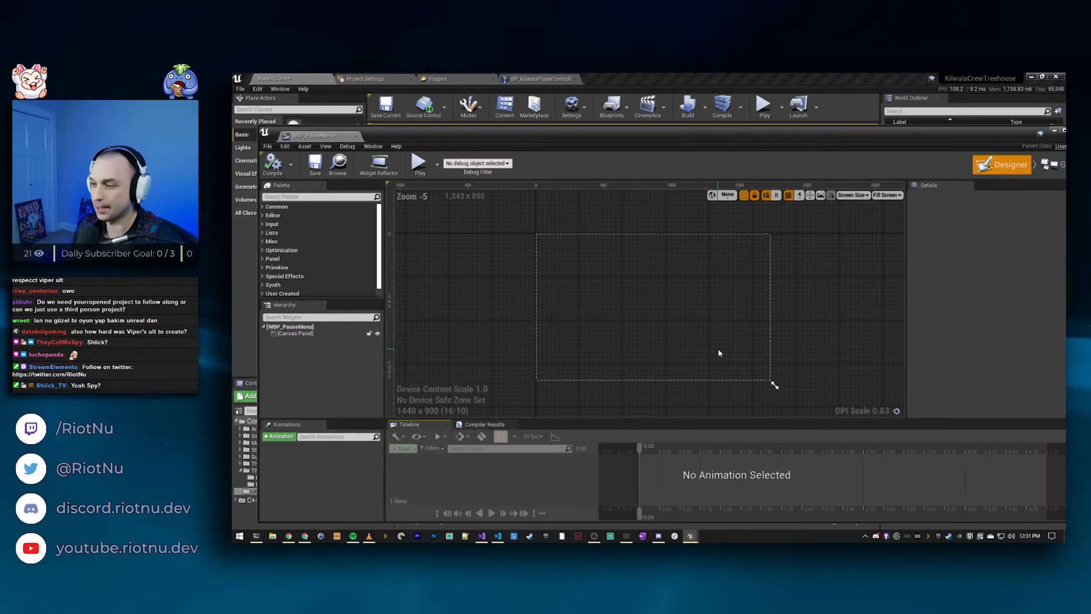
pyautogui.scroll(3, 730, 350)
pyautogui.moveTo(339, 136); pyautogui.dragTo(614, 79)
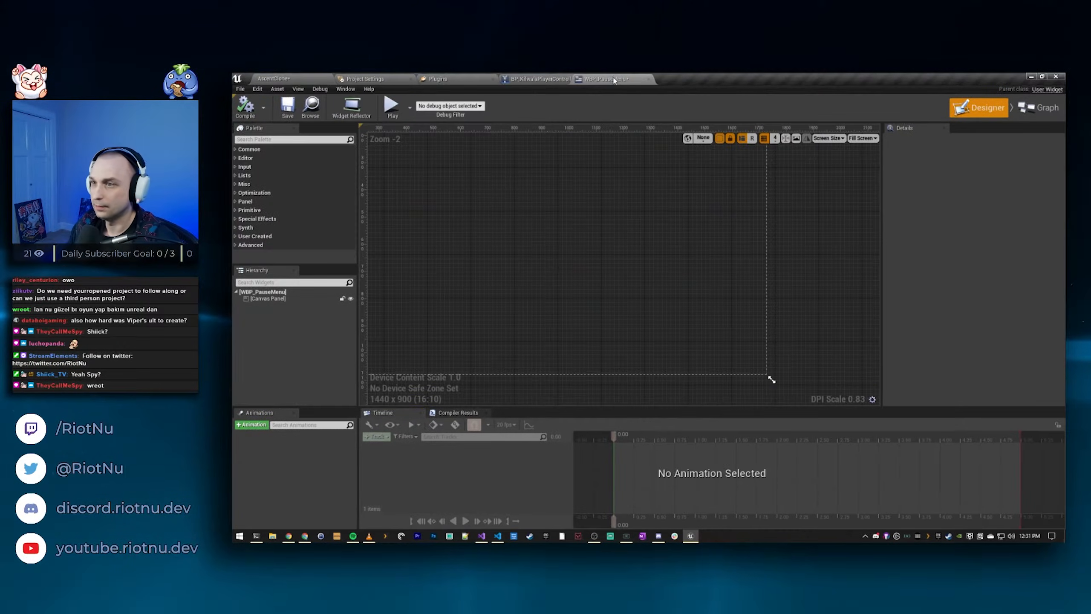
pyautogui.scroll(-2, 744, 391)
pyautogui.moveTo(708, 261); pyautogui.dragTo(690, 258, button='right')
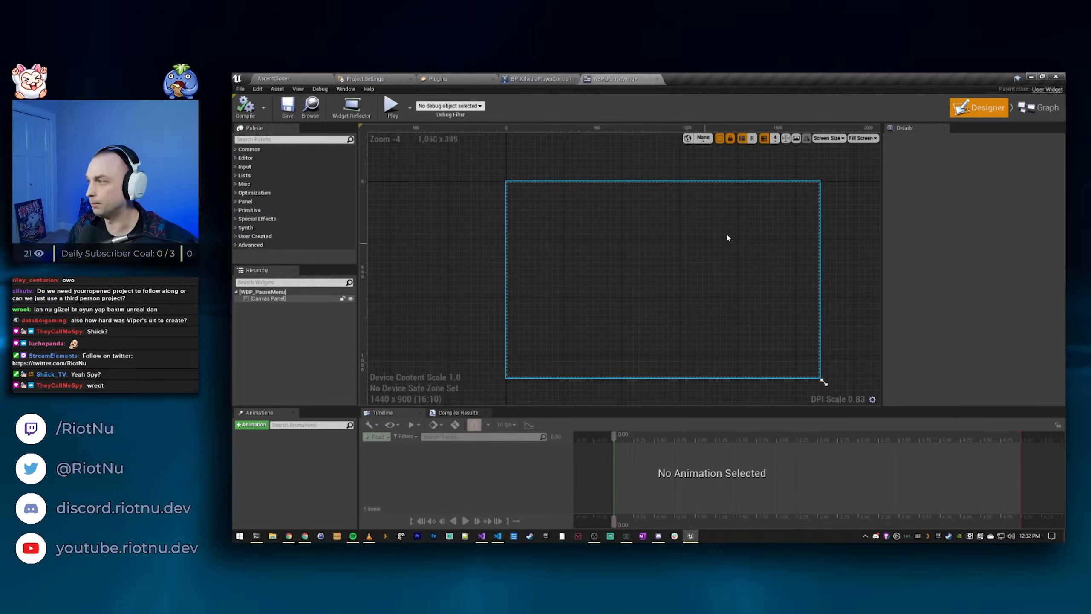
# Step: Look at the pause menu widget's event graph and return to its Designer view
pyautogui.click(1032, 111)
pyautogui.moveTo(785, 243); pyautogui.dragTo(769, 251, button='right')
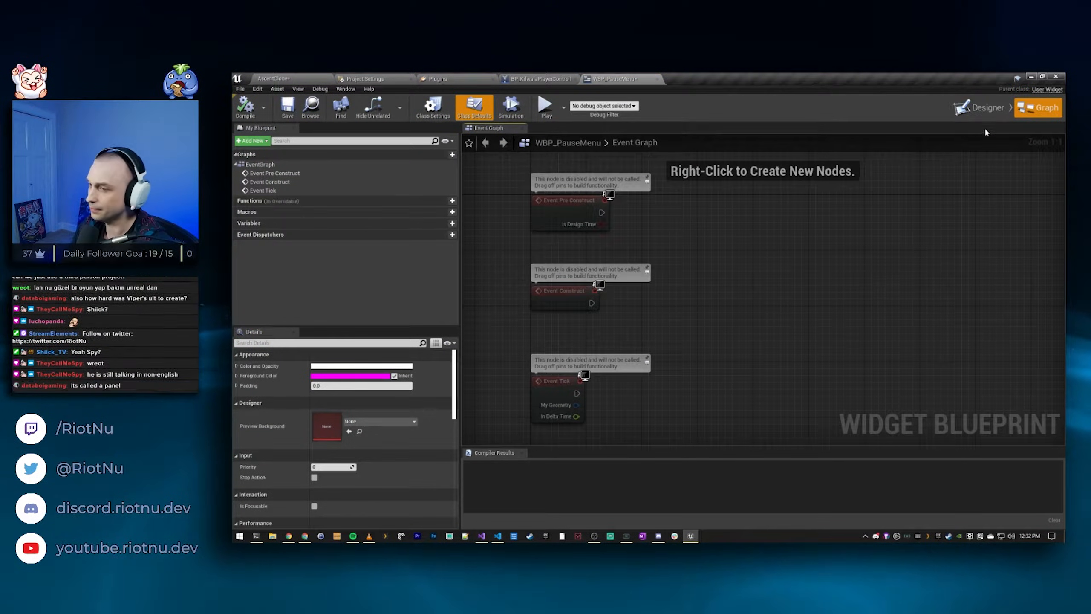
pyautogui.click(984, 110)
pyautogui.moveTo(673, 209); pyautogui.dragTo(583, 247, button='right')
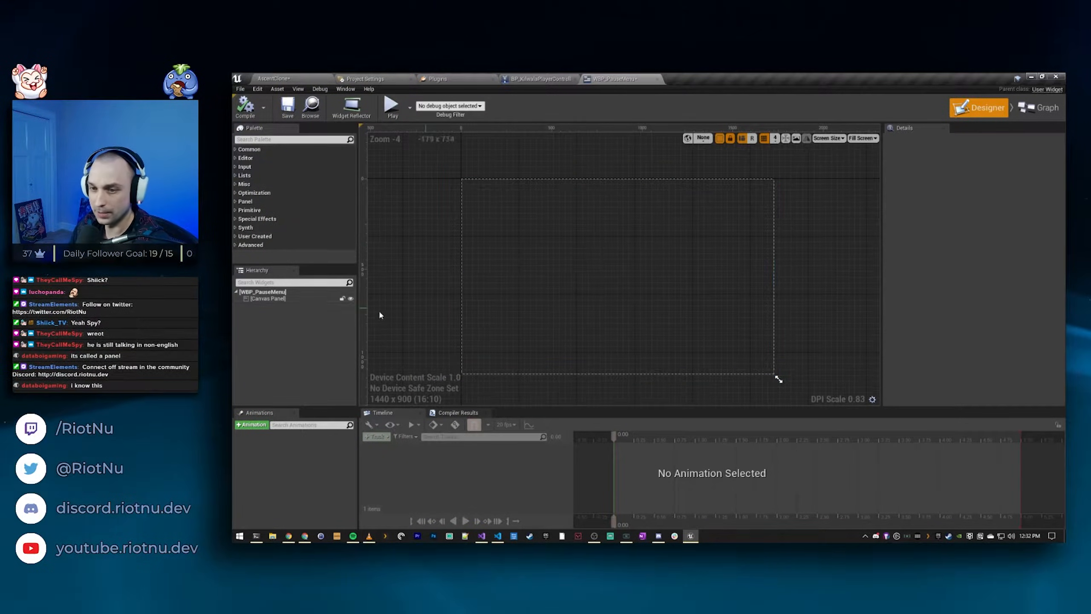
# Step: Select the root Canvas Panel and examine the available widget types, expanding the categories from Common through User Created
pyautogui.click(269, 299)
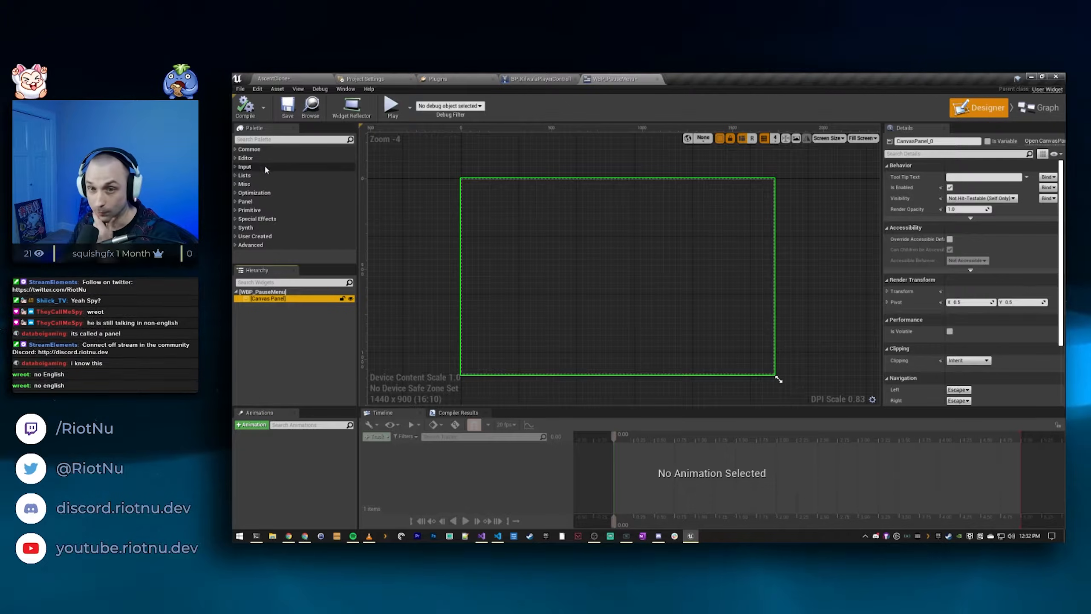
pyautogui.click(237, 149)
pyautogui.click(237, 149)
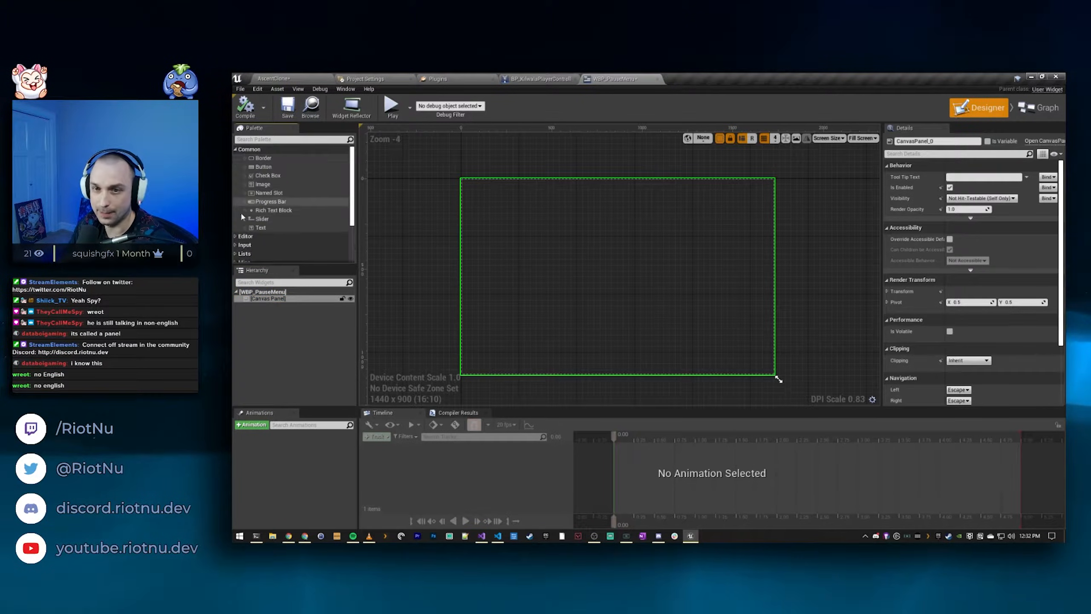
pyautogui.click(235, 236)
pyautogui.scroll(-1, 236, 245)
pyautogui.click(234, 249)
pyautogui.scroll(-4, 235, 240)
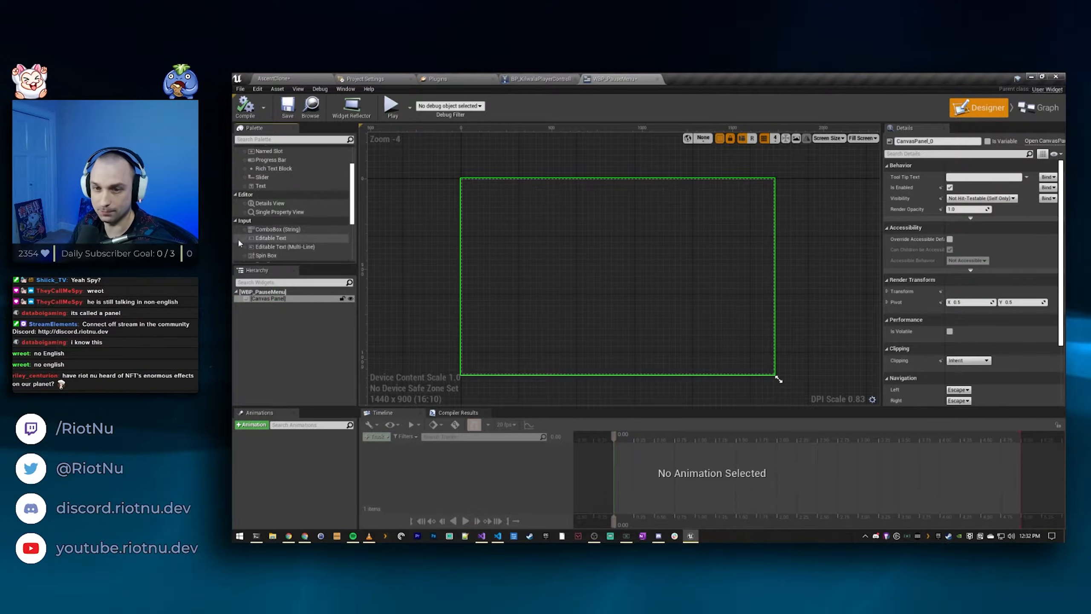
pyautogui.click(236, 211)
pyautogui.scroll(-1, 276, 197)
pyautogui.click(235, 219)
pyautogui.scroll(-1, 236, 217)
pyautogui.click(237, 209)
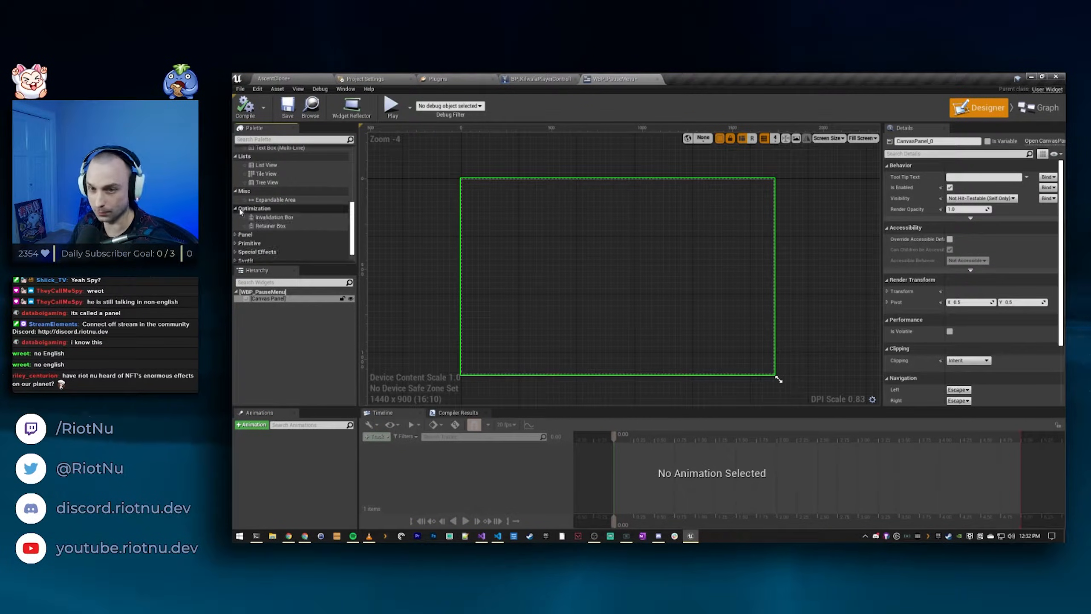
pyautogui.scroll(-1, 238, 211)
pyautogui.click(239, 214)
pyautogui.scroll(-4, 239, 215)
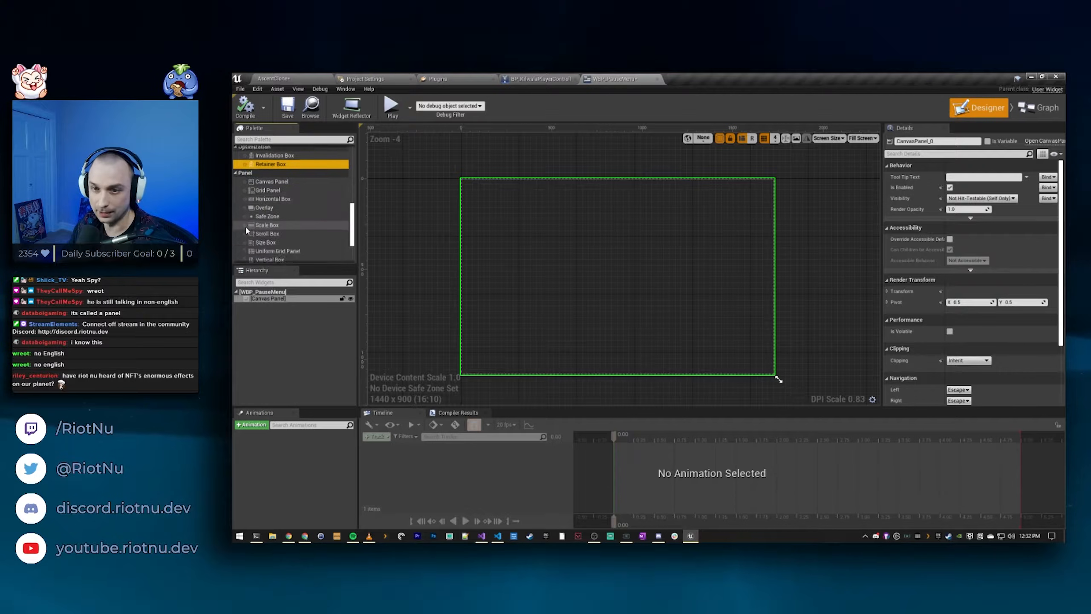
pyautogui.click(238, 224)
pyautogui.scroll(-2, 239, 222)
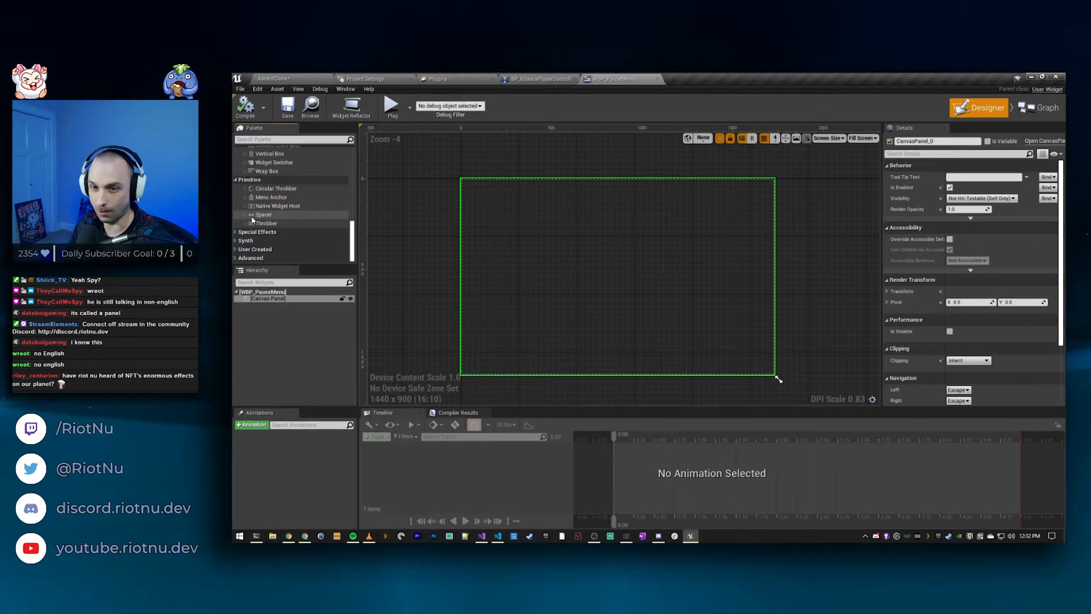
pyautogui.click(237, 233)
pyautogui.scroll(-1, 238, 228)
pyautogui.click(262, 249)
pyautogui.scroll(-1, 272, 223)
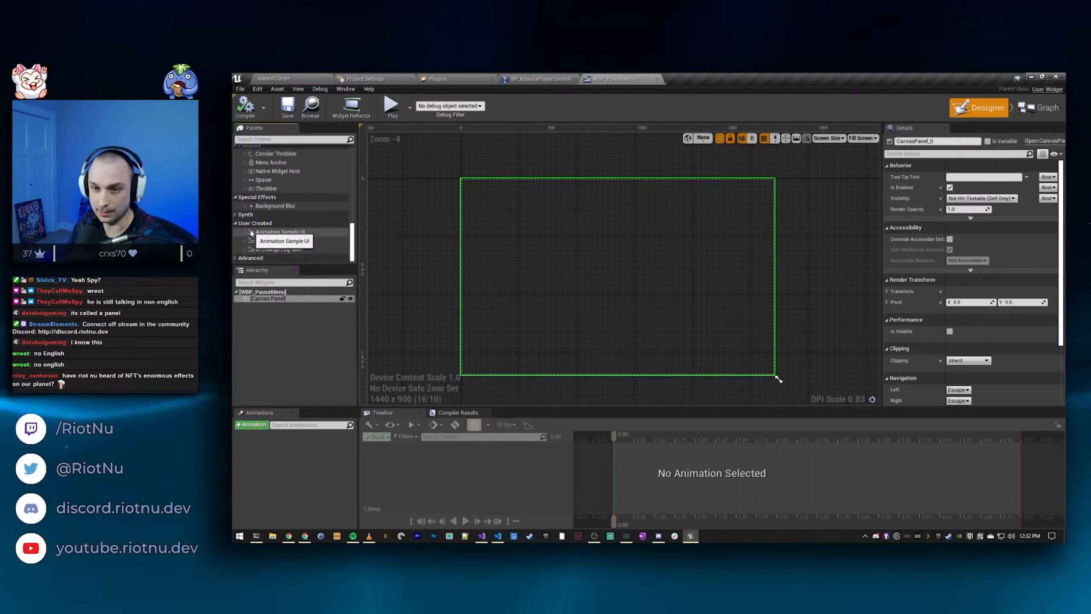
pyautogui.scroll(2, 288, 222)
pyautogui.scroll(10, 289, 222)
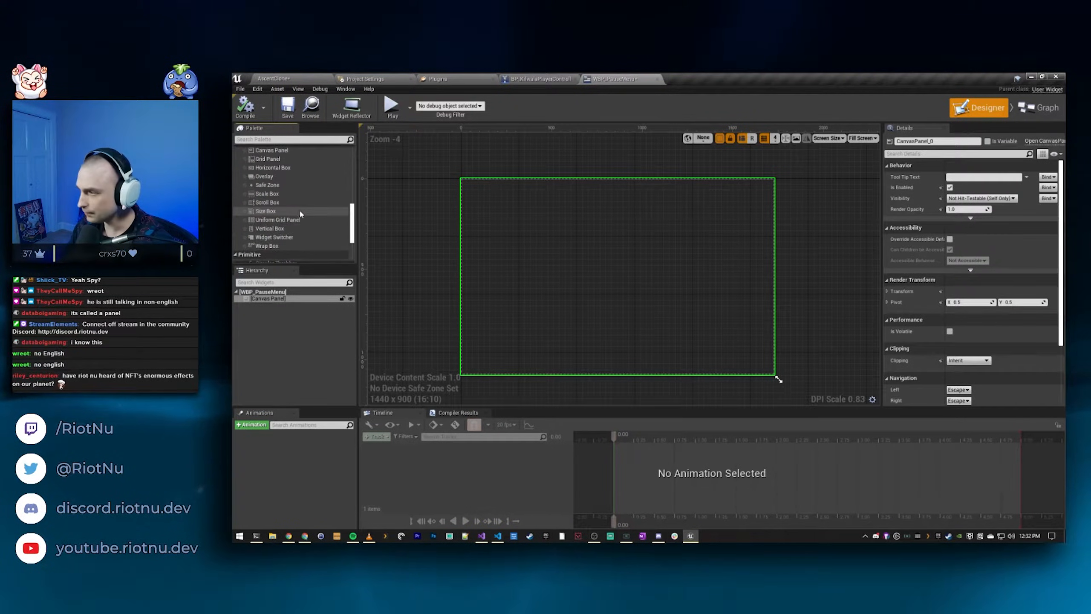
pyautogui.scroll(2, 319, 191)
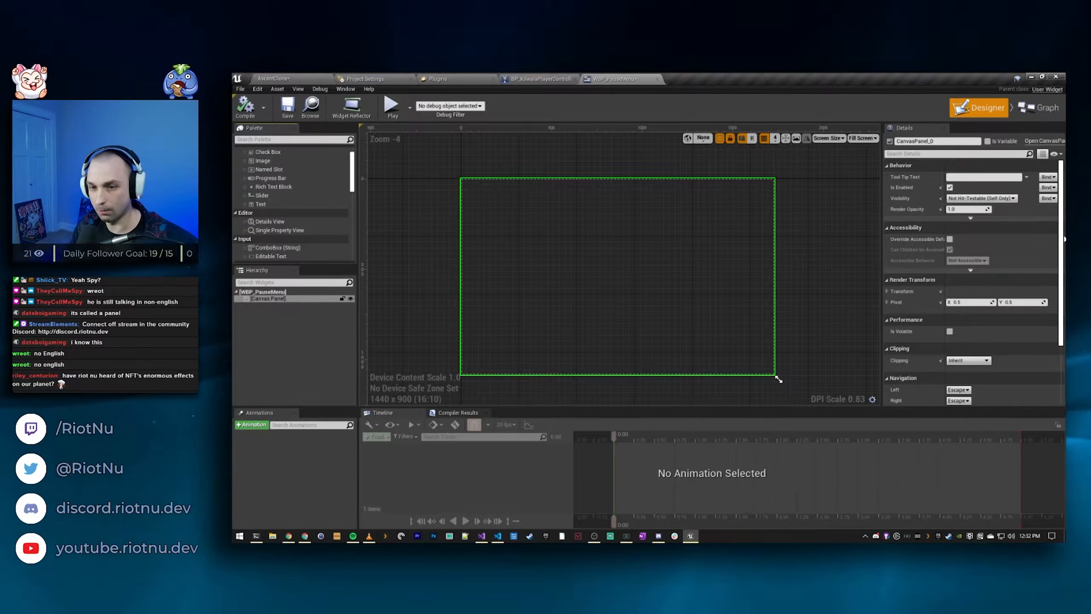
# Step: Try placing a Text widget near the middle of the canvas twice, deleting it each time
pyautogui.moveTo(290, 206); pyautogui.dragTo(617, 268)
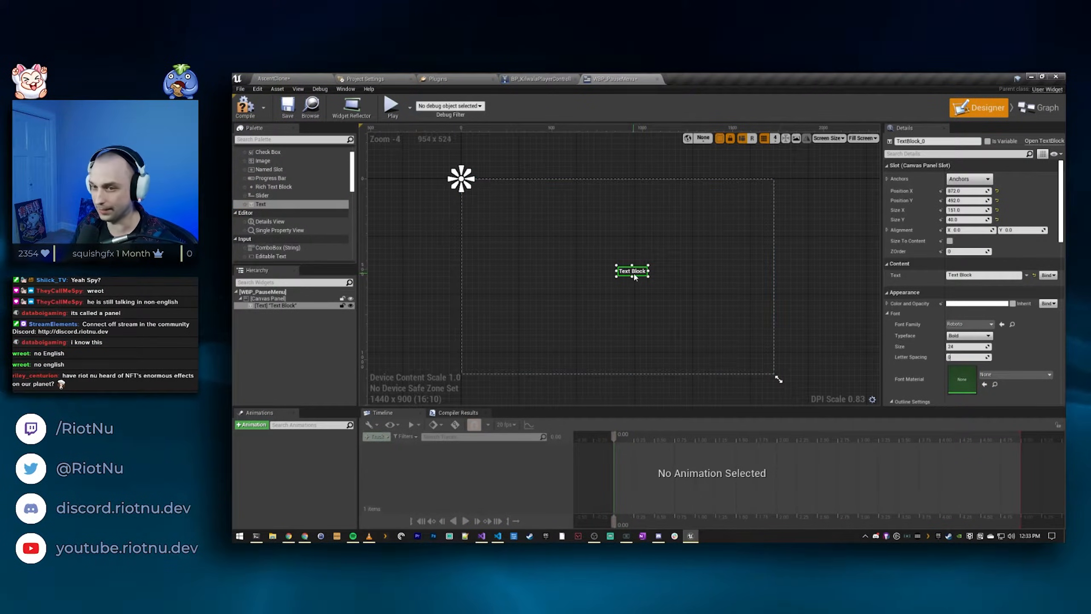
pyautogui.press('Delete')
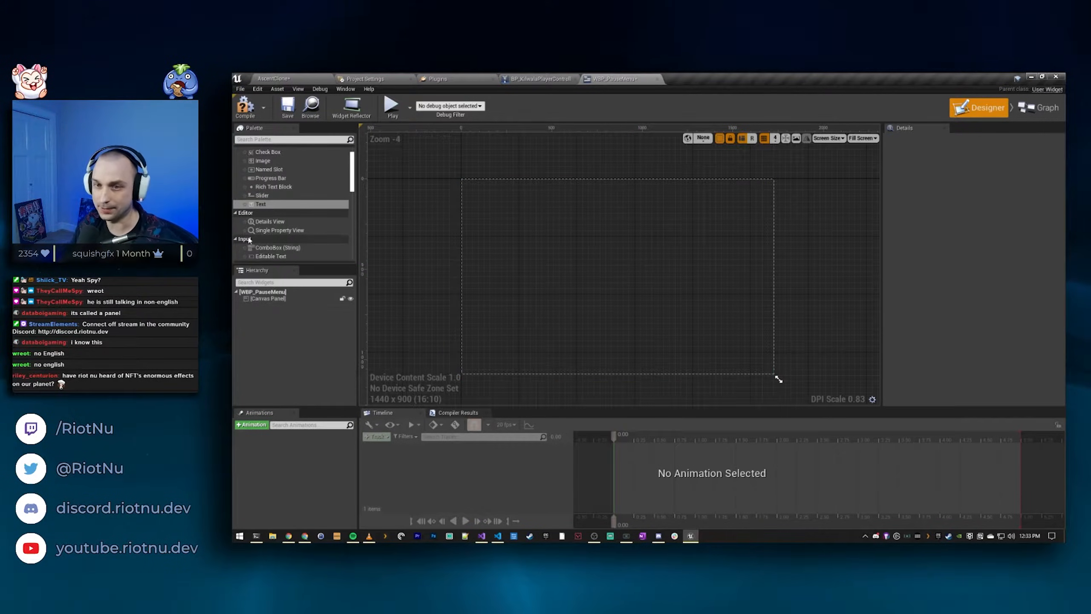
pyautogui.moveTo(268, 203); pyautogui.dragTo(588, 275)
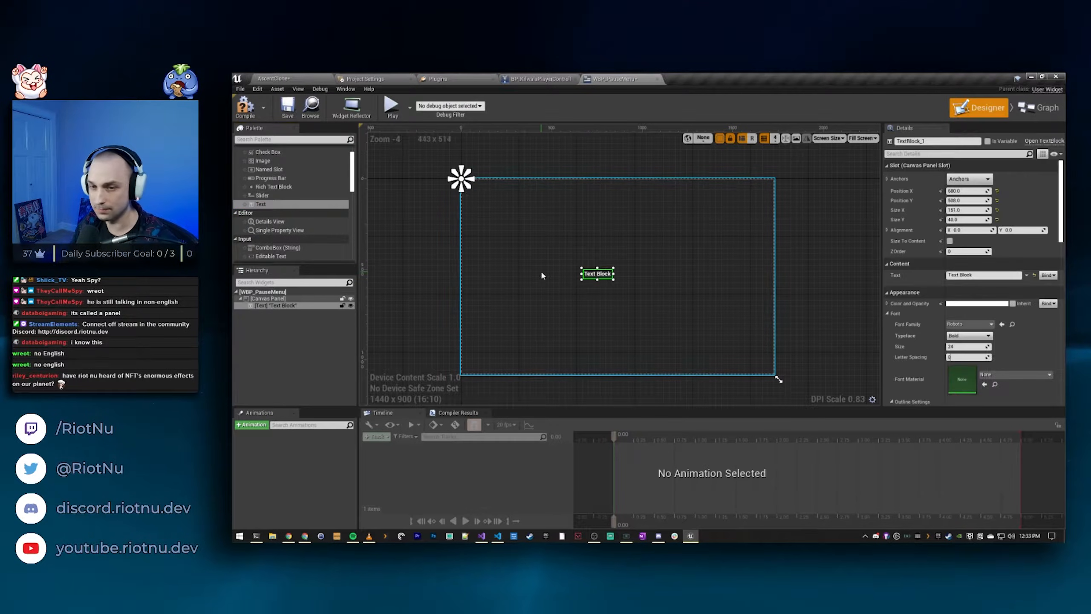
pyautogui.press('Delete')
# Step: Try adding four Text widgets under the Canvas Panel in the hierarchy, and delete them all
pyautogui.moveTo(261, 204); pyautogui.dragTo(278, 300)
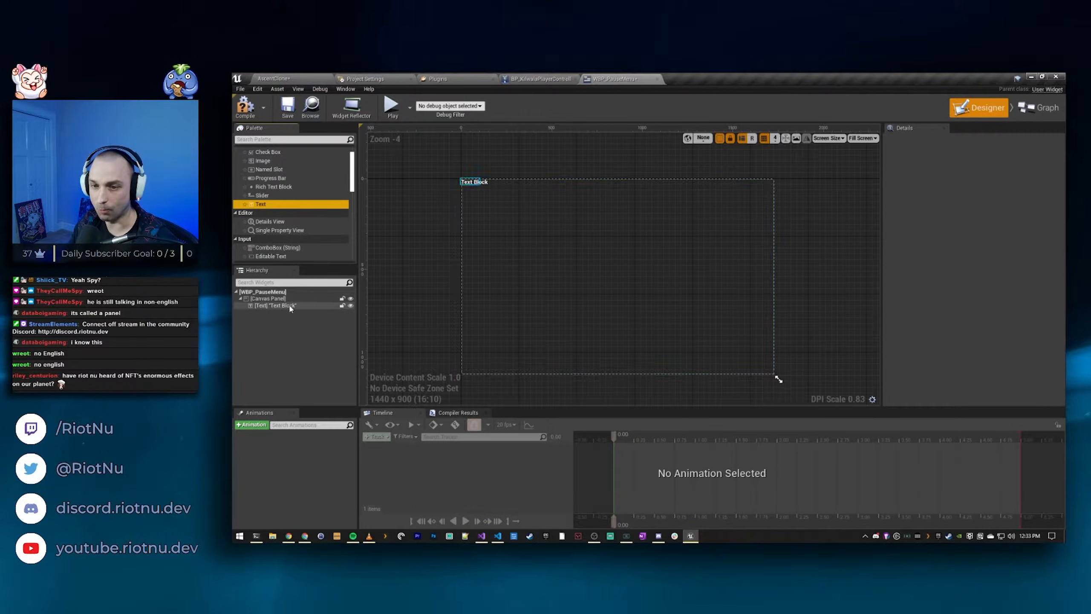
pyautogui.moveTo(267, 306); pyautogui.dragTo(268, 306)
pyautogui.moveTo(276, 267); pyautogui.dragTo(271, 304)
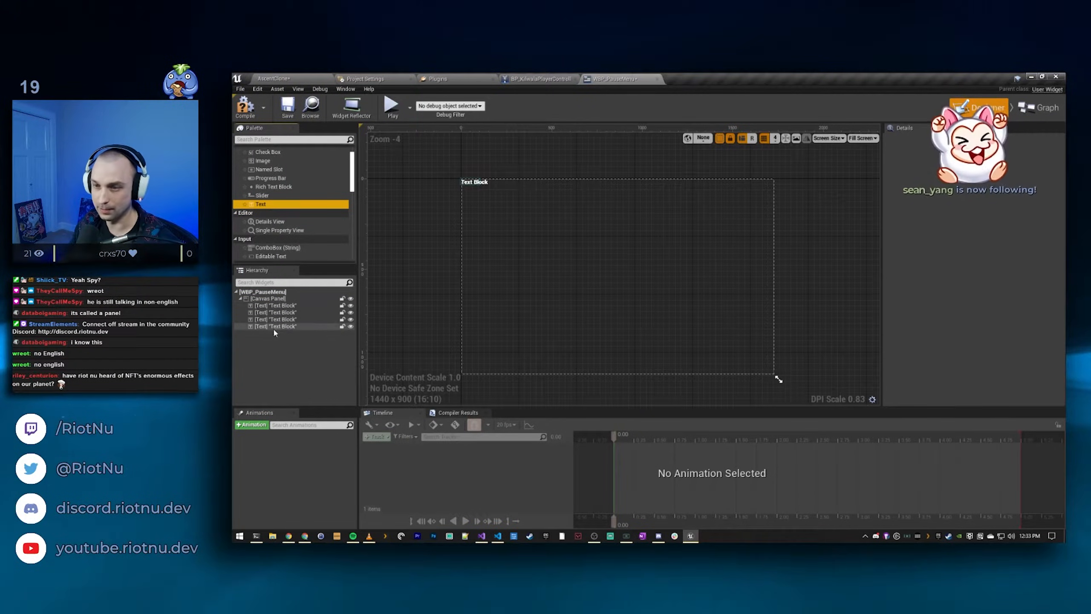
pyautogui.click(273, 298)
pyautogui.click(285, 305)
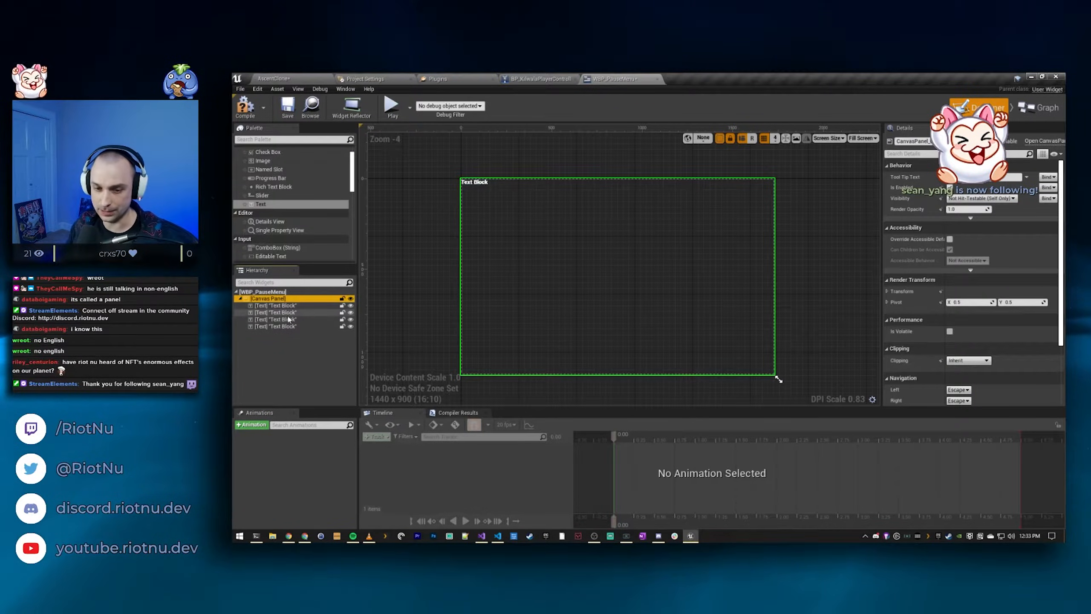
pyautogui.keyDown('shift'); pyautogui.click(297, 326); pyautogui.keyUp('shift')
pyautogui.press('Delete')
# Step: Add a Text widget to the Canvas Panel at position 0, 0
pyautogui.moveTo(275, 207); pyautogui.dragTo(479, 183)
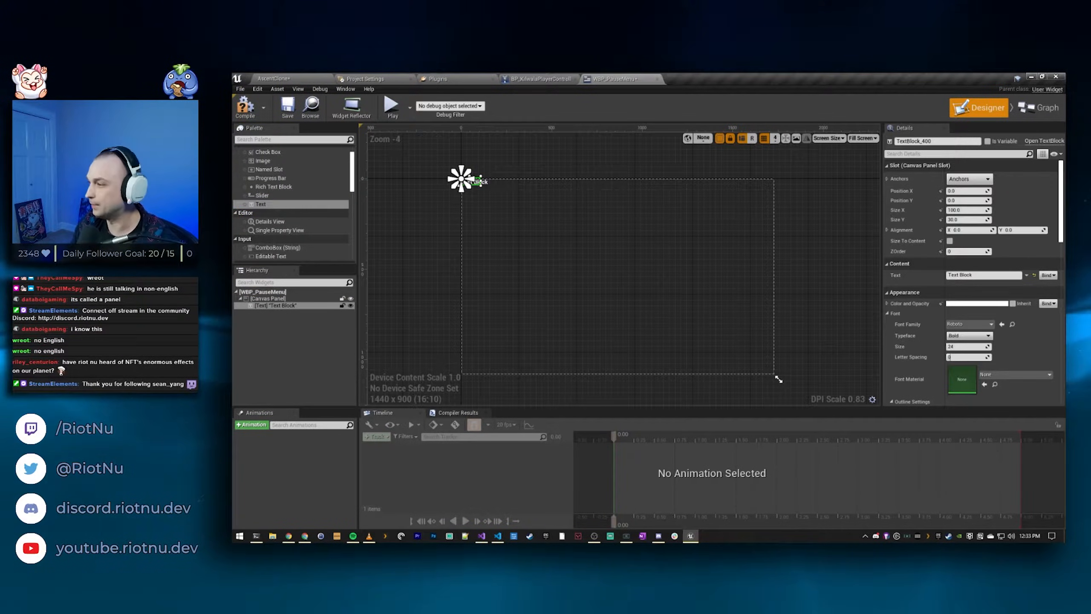
# Step: Anchor the text block to the centre of the canvas and reset its X and Y position to 0
pyautogui.click(969, 178)
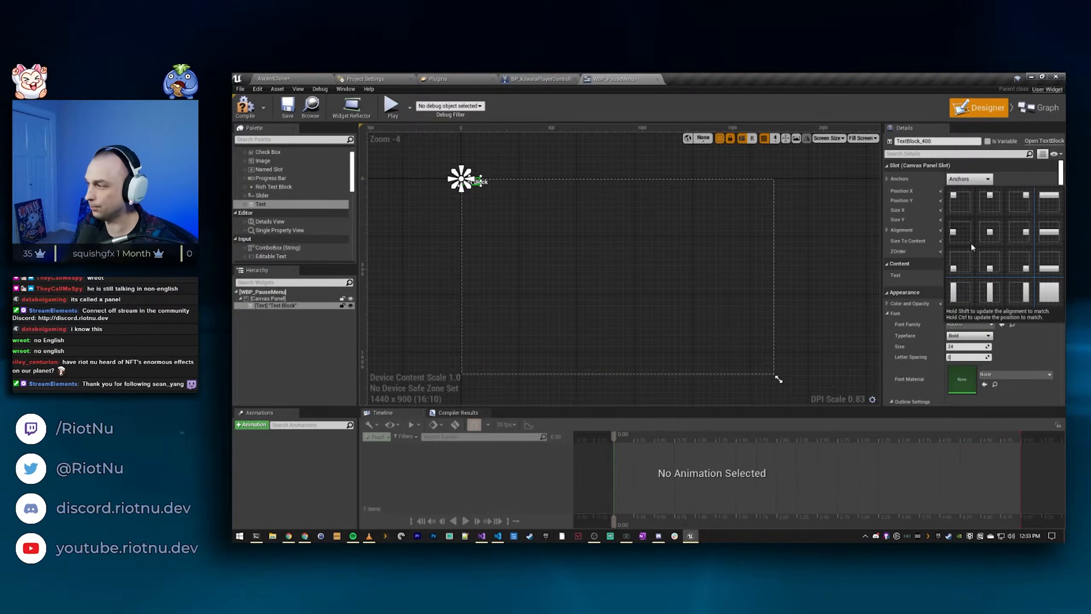
pyautogui.click(990, 236)
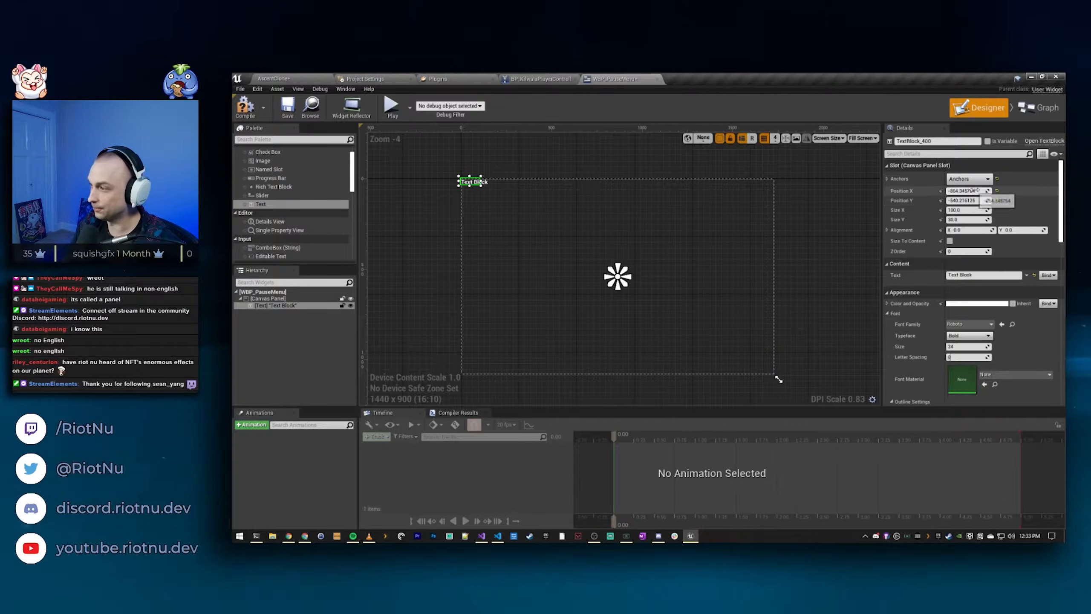
pyautogui.click(996, 191)
pyautogui.click(997, 200)
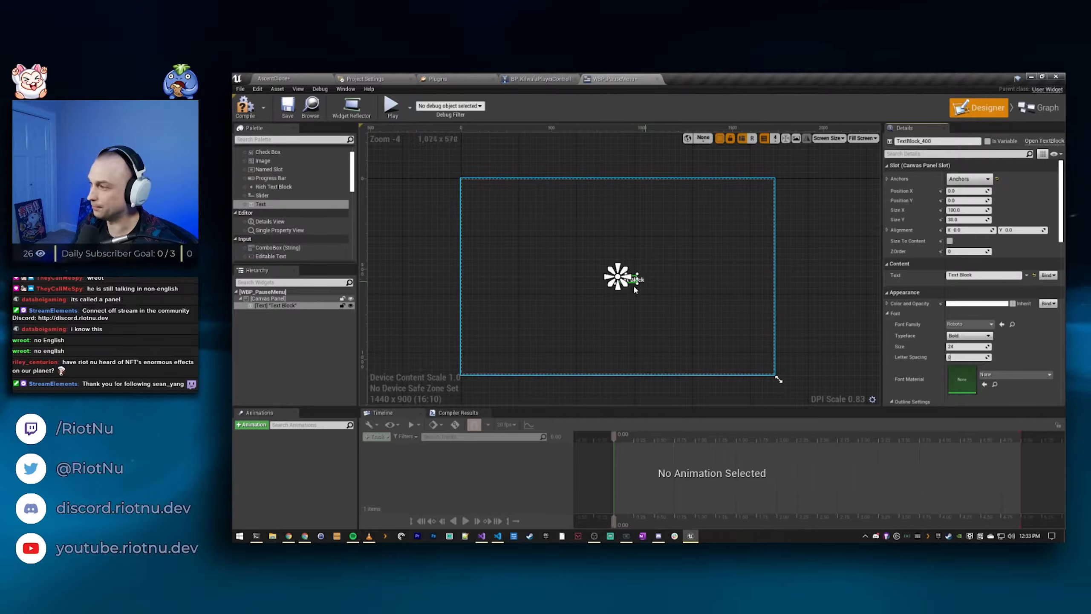
# Step: Change the text block's content to "Pause" and increase its font size
pyautogui.click(972, 277)
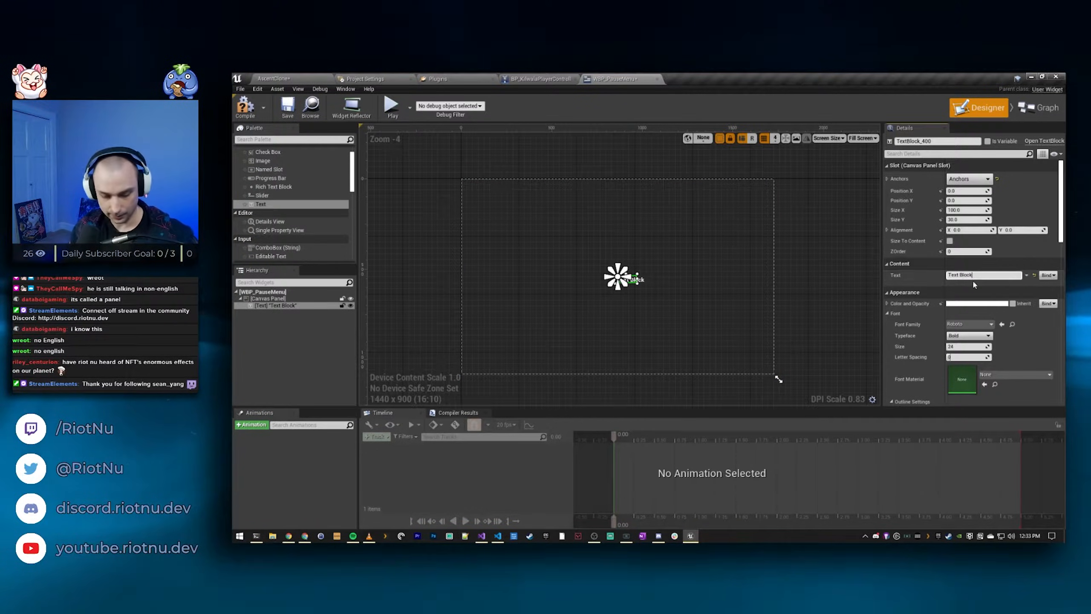
pyautogui.write('Pause')
pyautogui.press('Return')
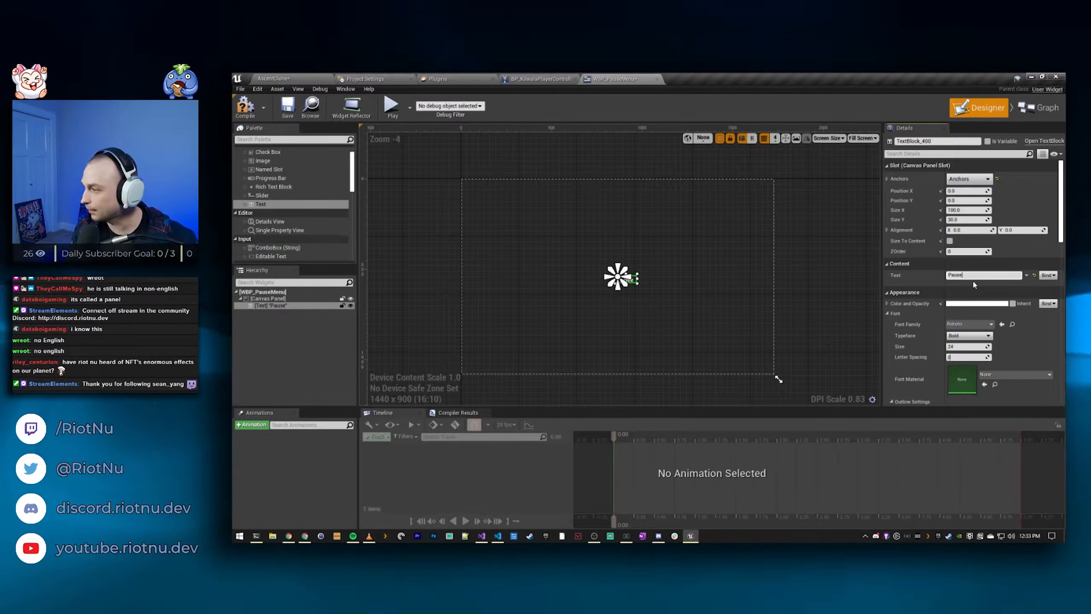
pyautogui.click(961, 346)
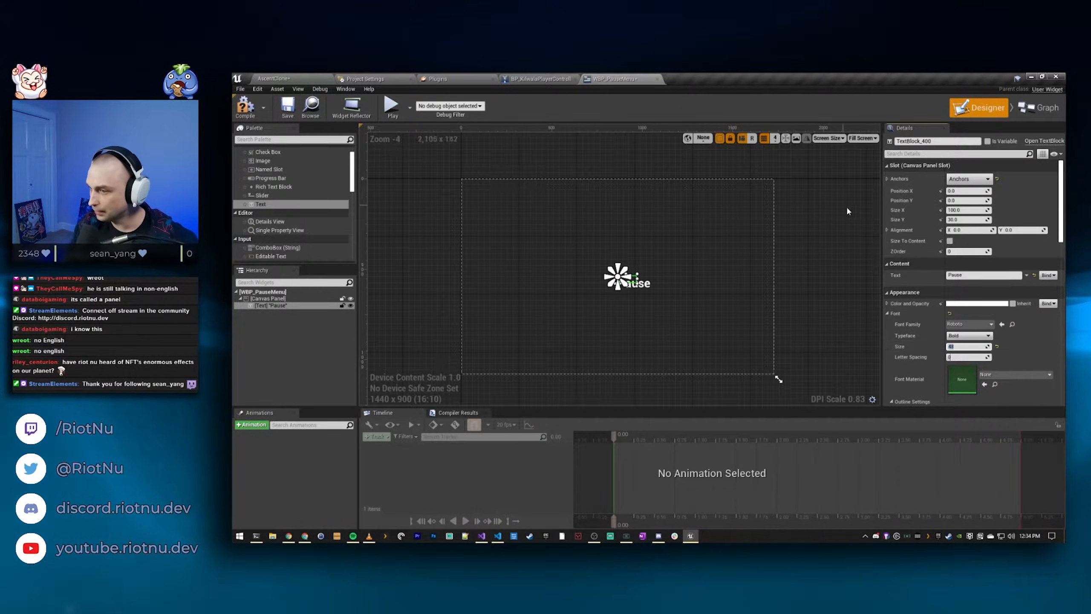
pyautogui.click(816, 252)
pyautogui.click(269, 298)
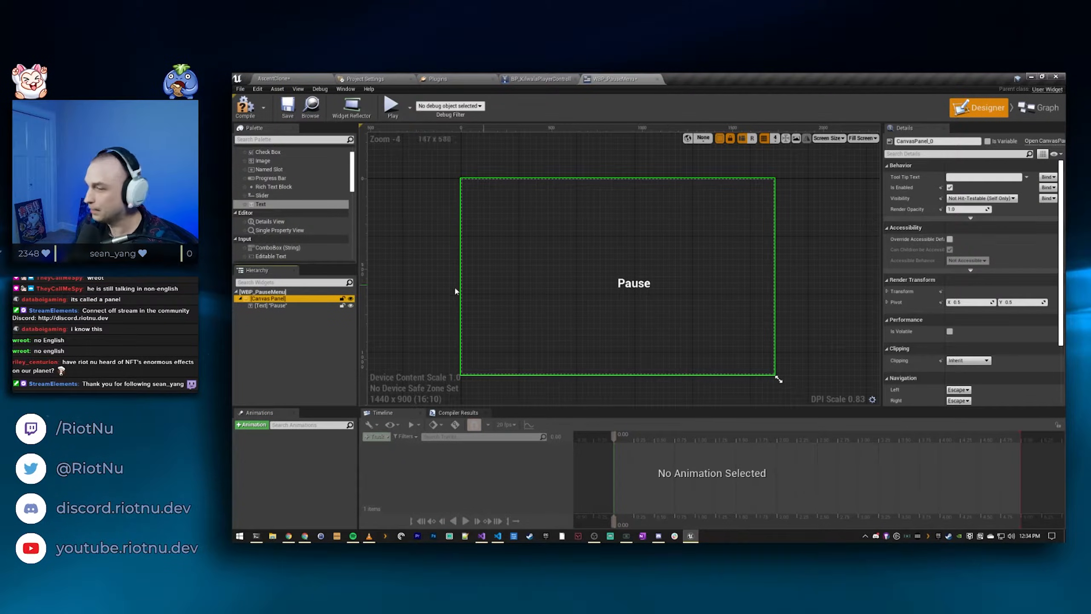
# Step: Enable Size To Content for the Pause text block
pyautogui.click(278, 306)
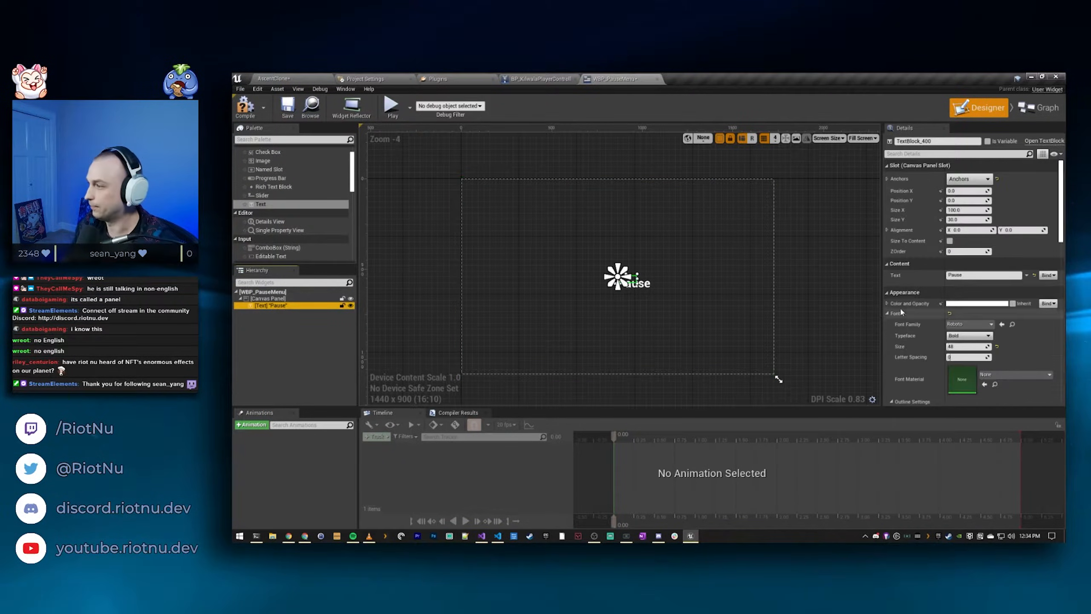
pyautogui.click(950, 241)
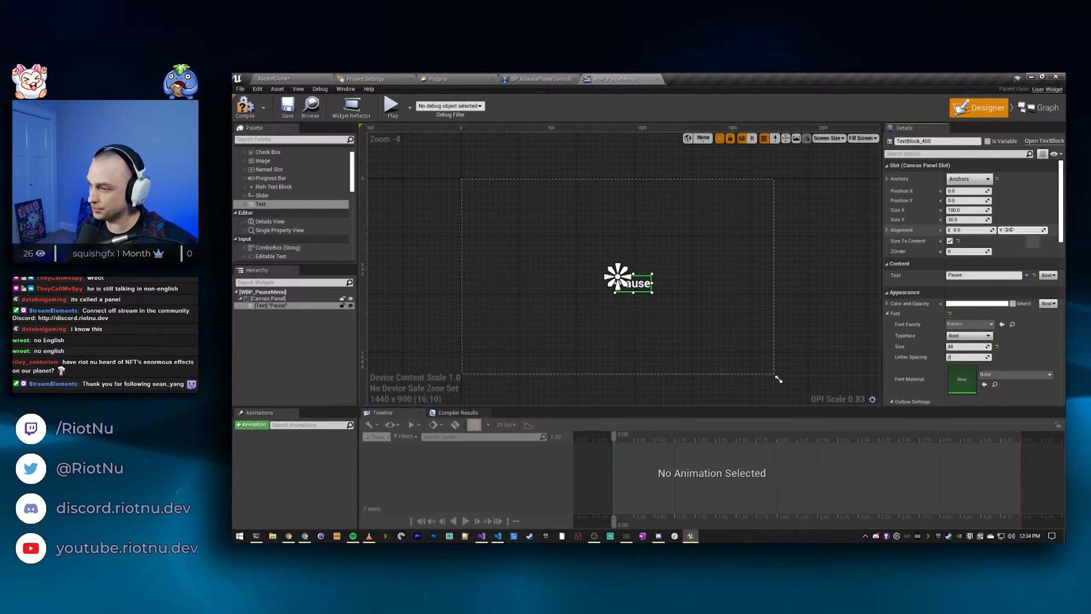
pyautogui.click(672, 296)
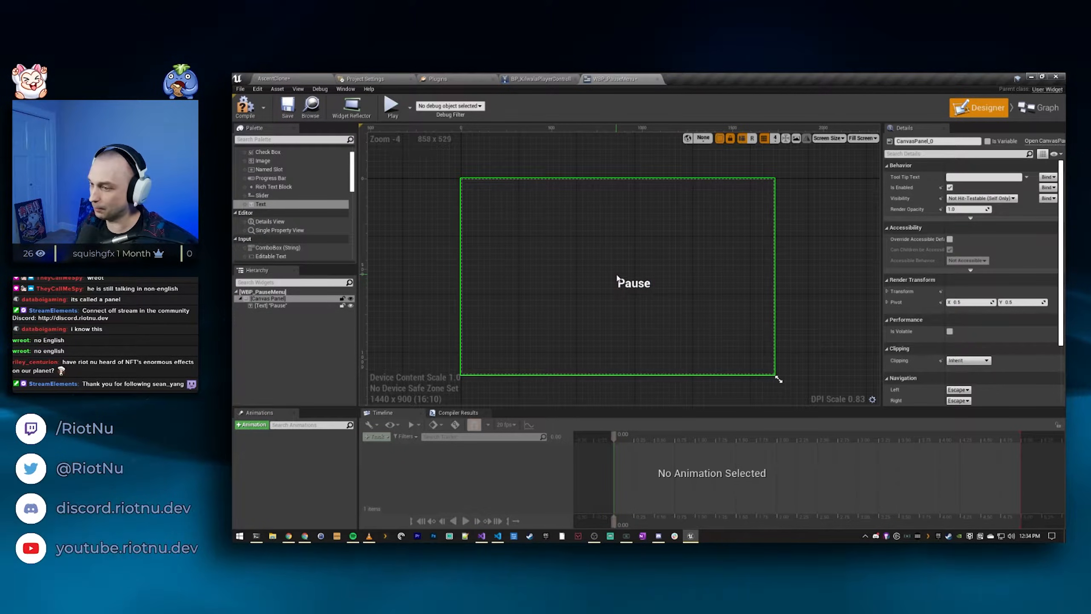
# Step: Set the Pause text block's alignment to 0.5 in both X and Y so it is centred on its anchor
pyautogui.click(617, 279)
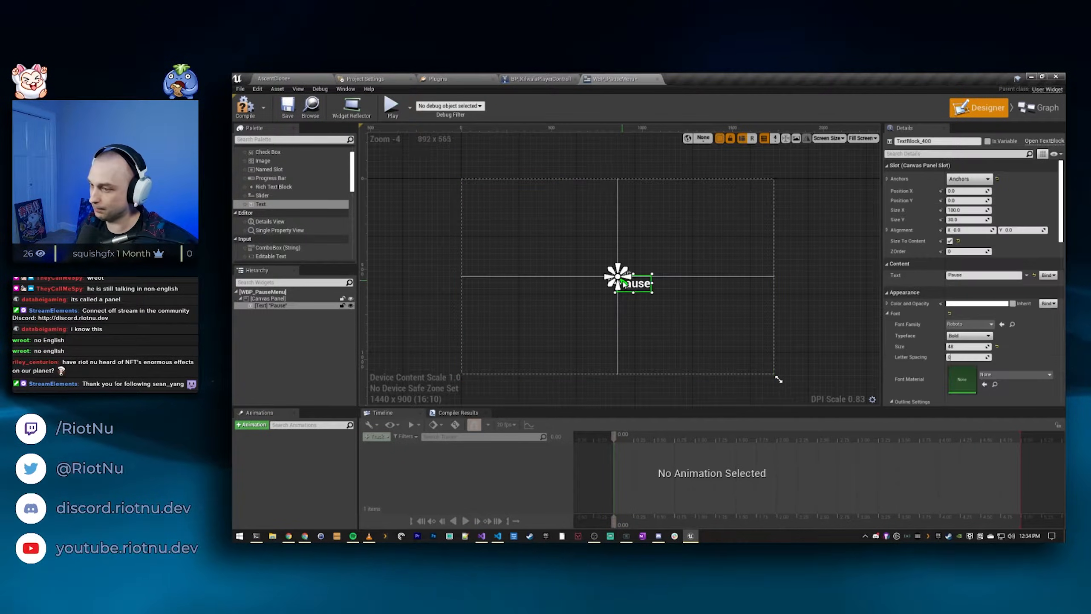
pyautogui.click(971, 230)
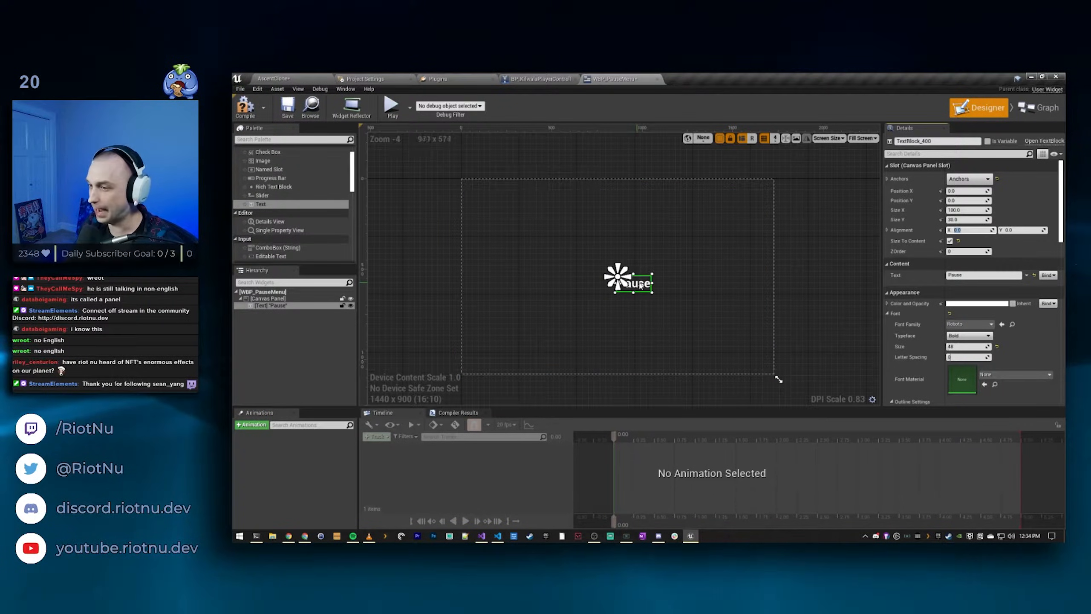
pyautogui.write('0.5')
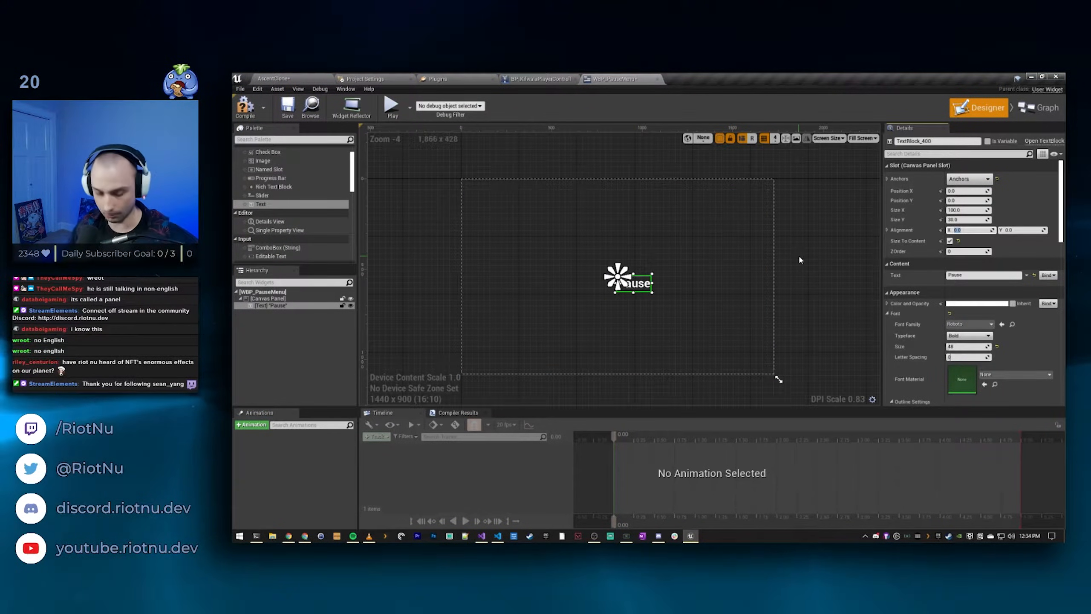
pyautogui.press('Tab')
pyautogui.write('0.5')
pyautogui.press('Return')
pyautogui.click(803, 259)
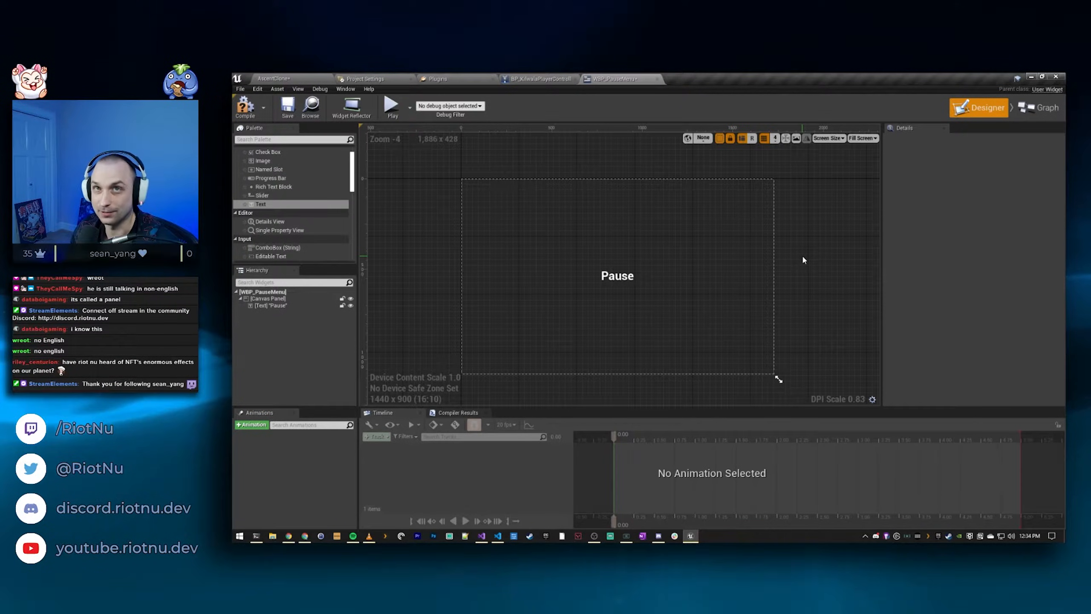
# Step: Return to the level editor and open the BP_KilwalaPlayerController blueprint from the ThirdPersonCPP Blueprints folder
pyautogui.click(273, 79)
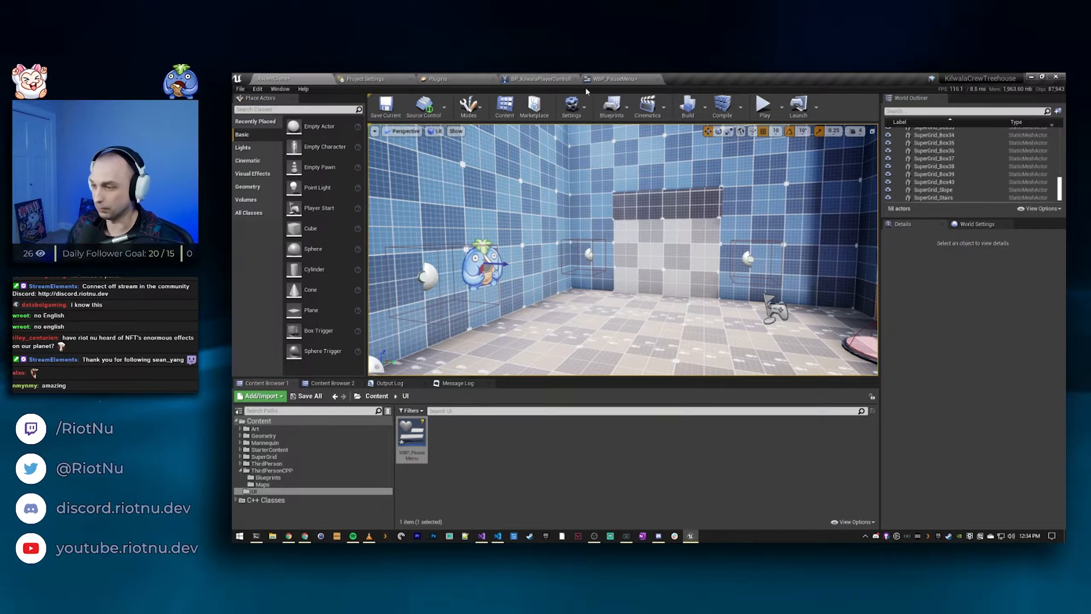
pyautogui.moveTo(778, 231); pyautogui.dragTo(811, 227, button='right')
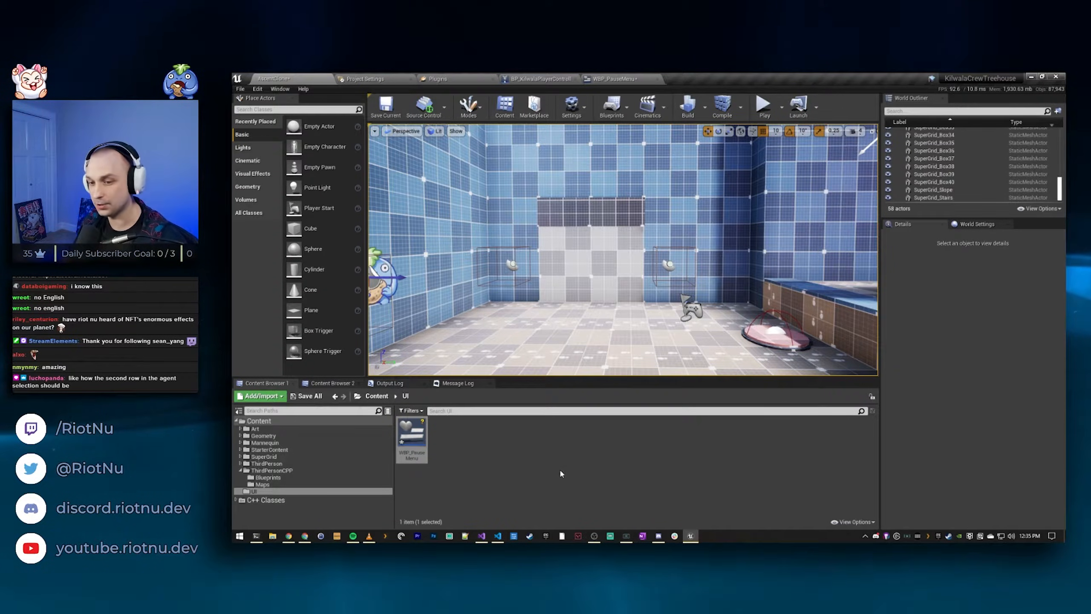
pyautogui.click(335, 396)
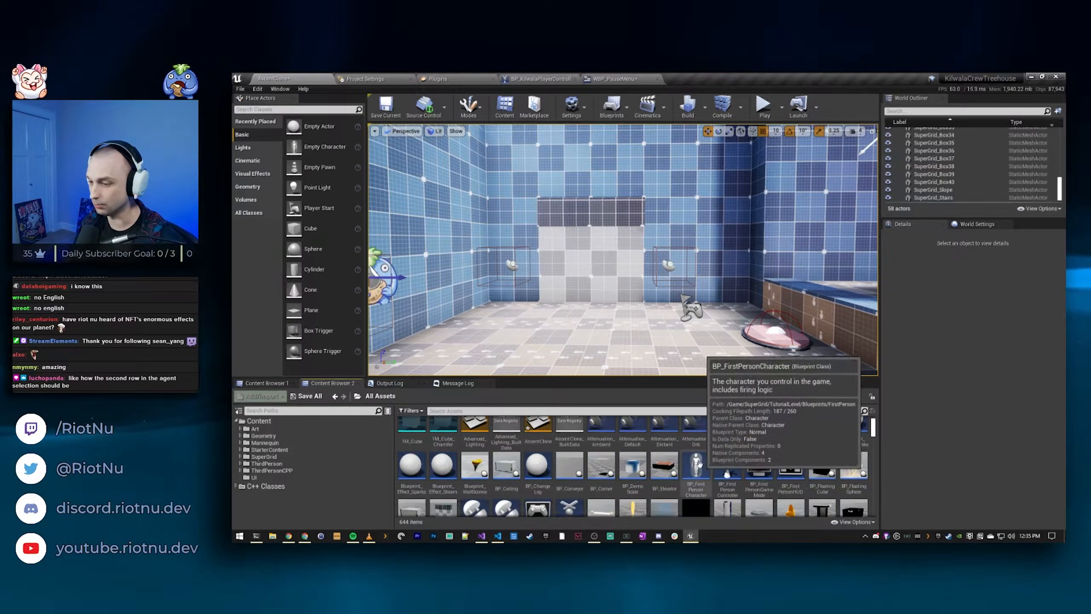
pyautogui.scroll(2, 512, 451)
pyautogui.click(269, 470)
pyautogui.doubleClick(412, 432)
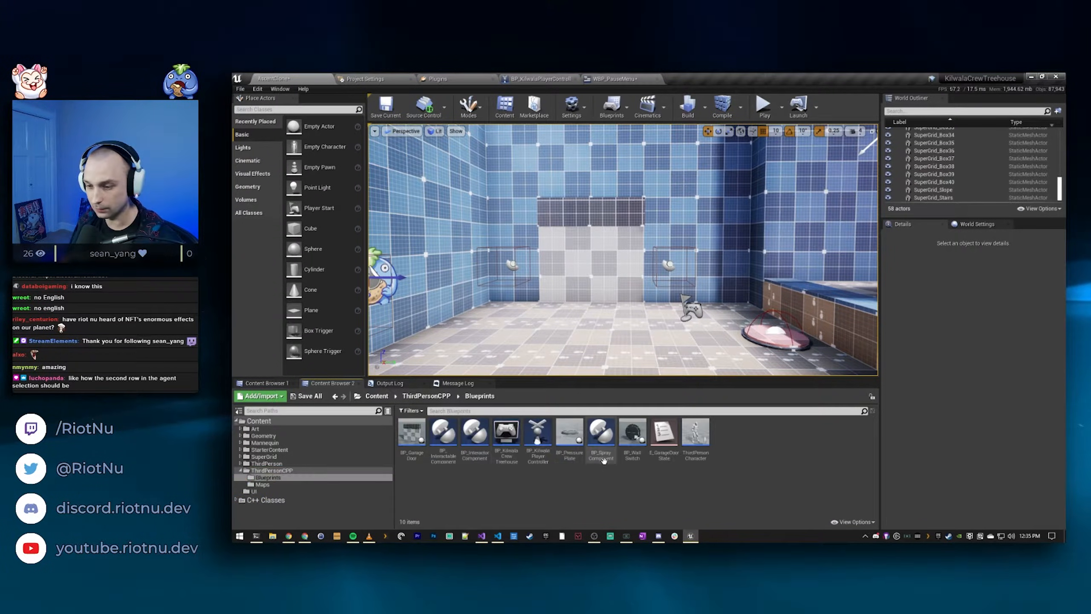
pyautogui.click(549, 452)
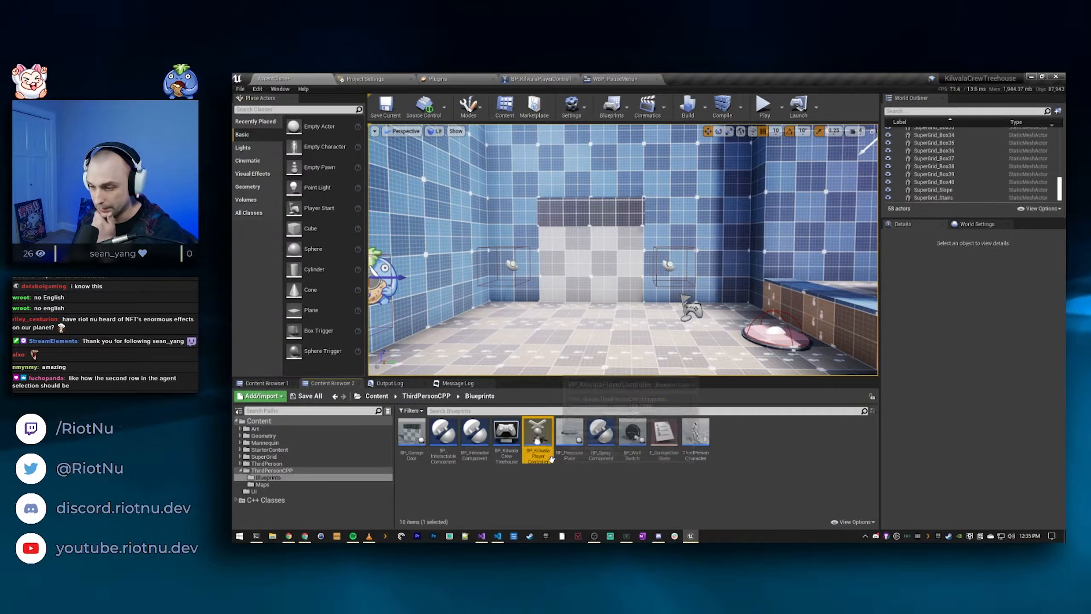
pyautogui.doubleClick(549, 437)
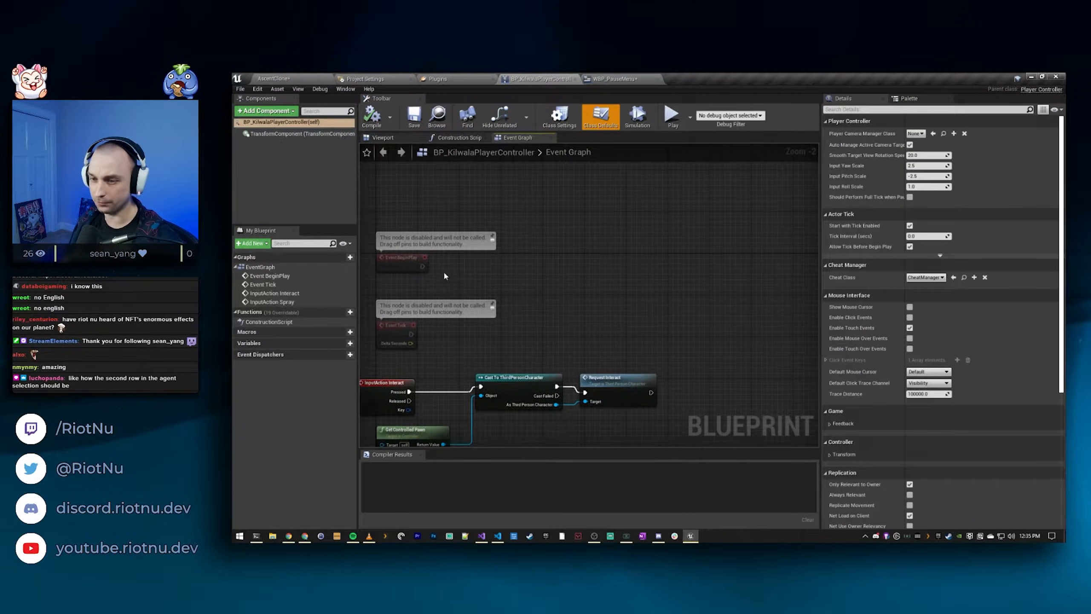
# Step: Add a Create Widget node after Event BeginPlay and connect a Self reference to its Owning Player input
pyautogui.moveTo(517, 273); pyautogui.dragTo(517, 273)
pyautogui.write('CreateWid')
pyautogui.press('Return')
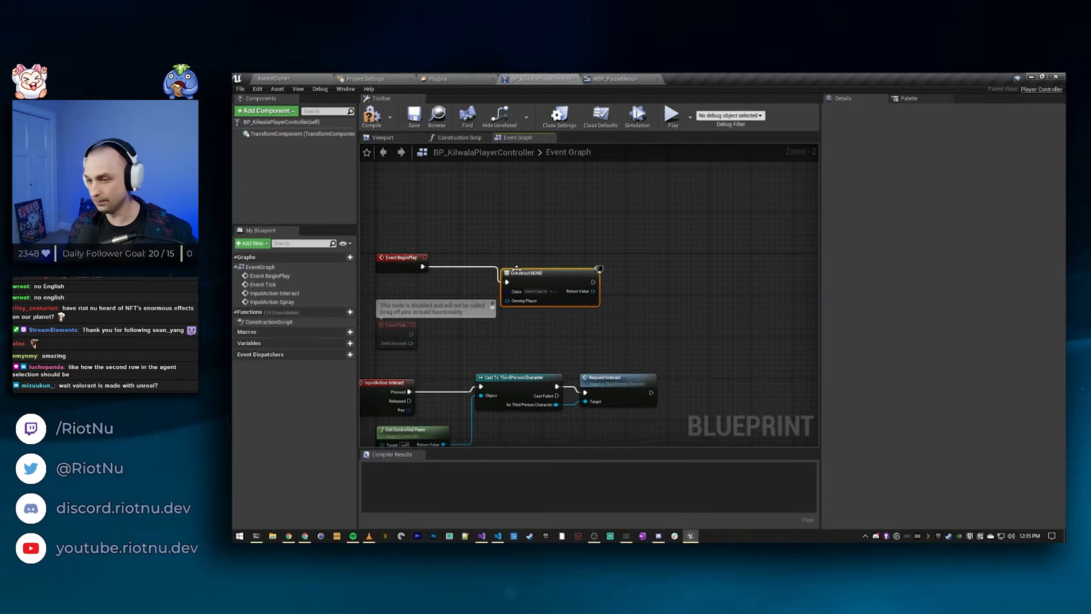
pyautogui.moveTo(546, 278); pyautogui.dragTo(460, 277)
pyautogui.write('self')
pyautogui.press('Return')
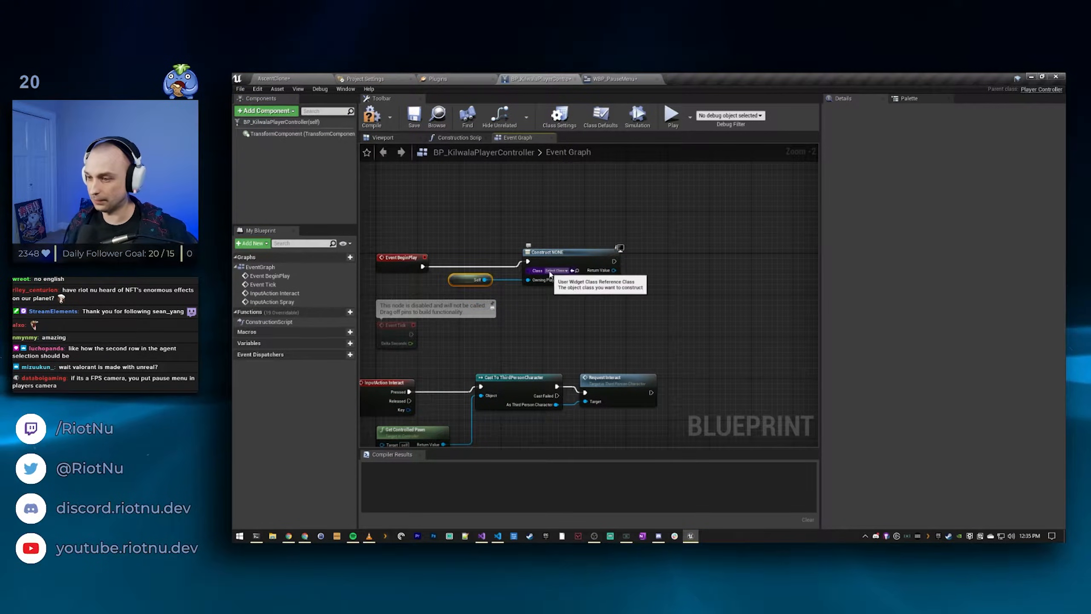
# Step: Set the Create Widget node's class to WBP_PauseMenu and tidy the positions of the node and its Self reference
pyautogui.click(557, 271)
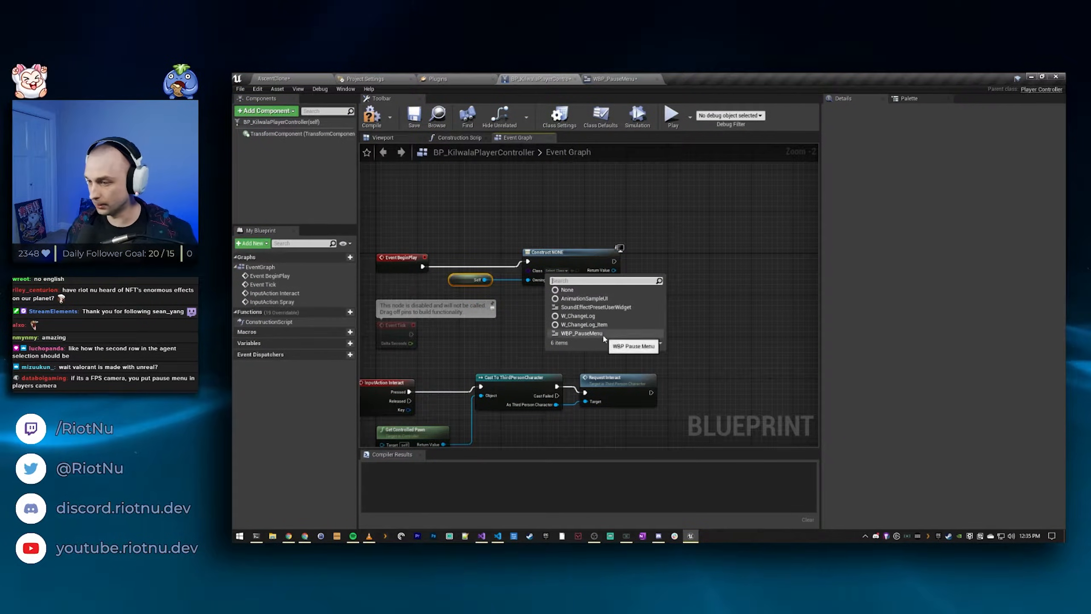
pyautogui.click(582, 333)
pyautogui.moveTo(559, 264); pyautogui.dragTo(554, 263)
pyautogui.moveTo(489, 280); pyautogui.dragTo(493, 290)
# Step: Promote the created widget's return value to a variable named PauseMenuWidget and move its Set node closer
pyautogui.moveTo(602, 275); pyautogui.dragTo(658, 279)
pyautogui.click(747, 326)
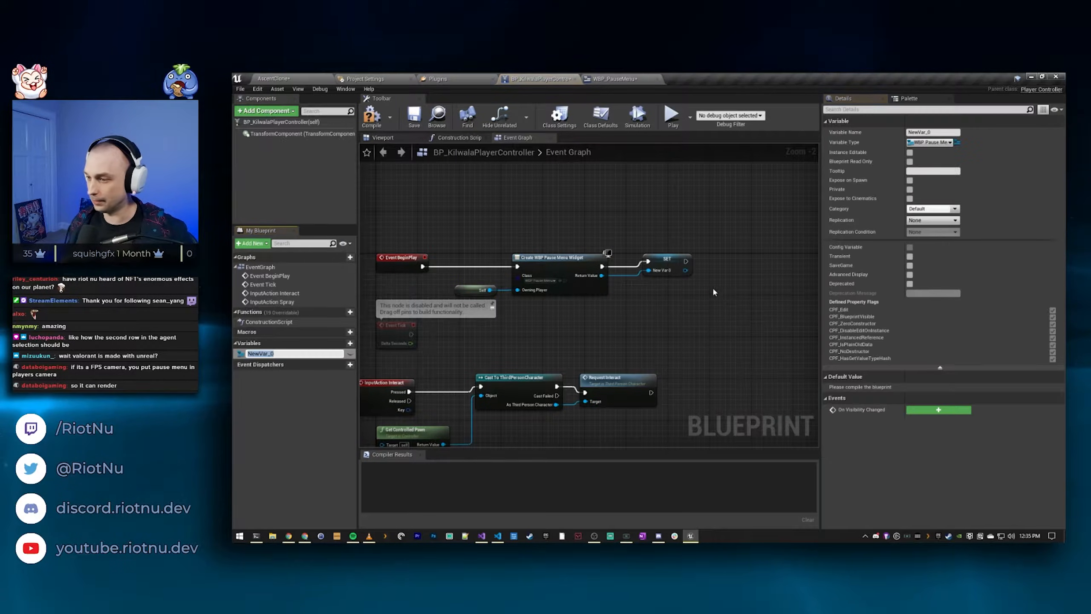
pyautogui.write('WBP_')
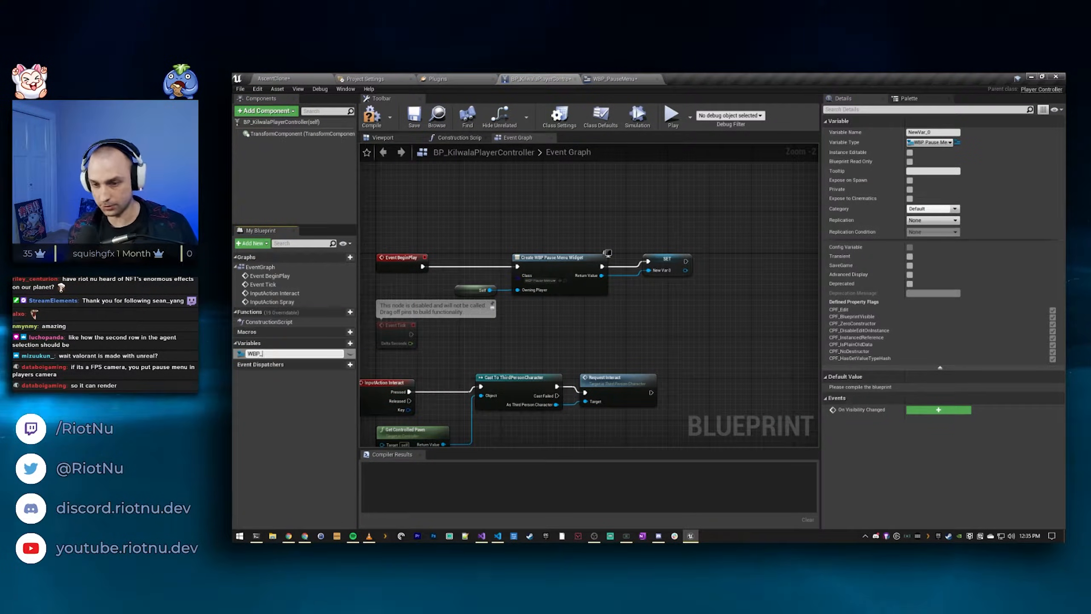
pyautogui.press('BackSpace')
pyautogui.press('BackSpace')
pyautogui.press('BackSpace')
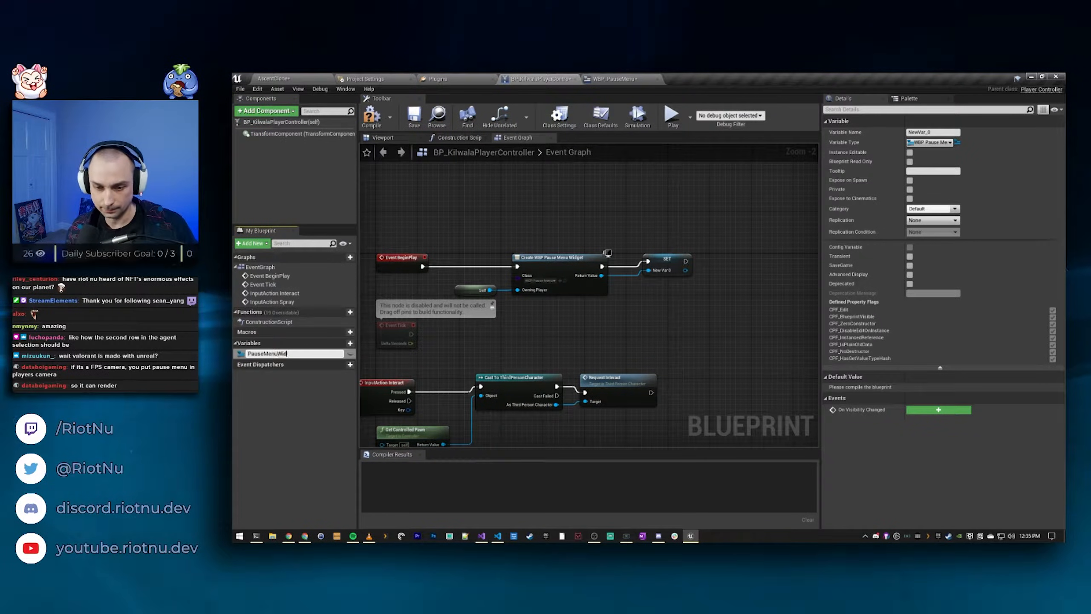
pyautogui.press('Return')
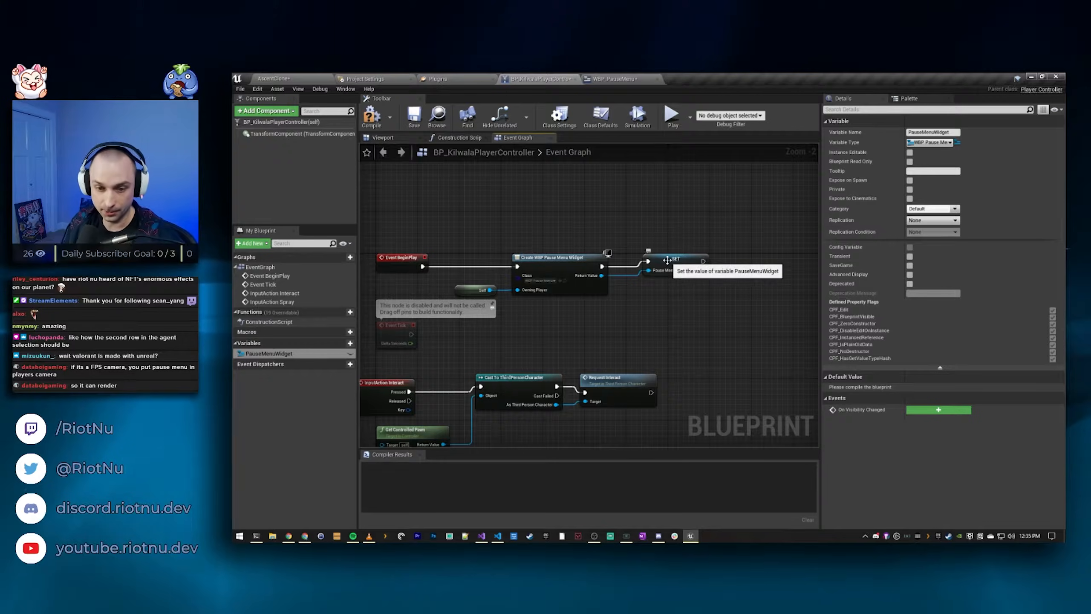
pyautogui.moveTo(679, 257); pyautogui.dragTo(663, 262)
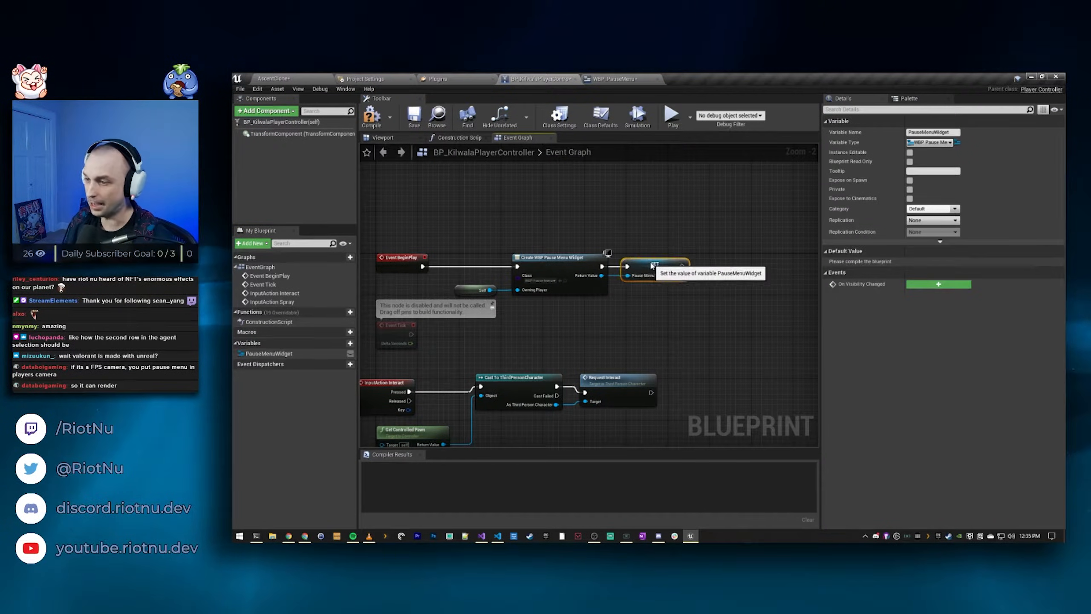
# Step: Compile the player controller blueprint
pyautogui.moveTo(661, 301); pyautogui.dragTo(647, 269, button='right')
pyautogui.moveTo(705, 298)
pyautogui.mouseDown(button='right')
pyautogui.moveTo(721, 261)
pyautogui.moveTo(709, 266)
pyautogui.mouseUp(button='right')
pyautogui.moveTo(589, 408)
pyautogui.mouseDown(button='right')
pyautogui.moveTo(646, 123)
pyautogui.moveTo(610, 394)
pyautogui.mouseUp(button='right')
pyautogui.moveTo(613, 294); pyautogui.dragTo(596, 326, button='right')
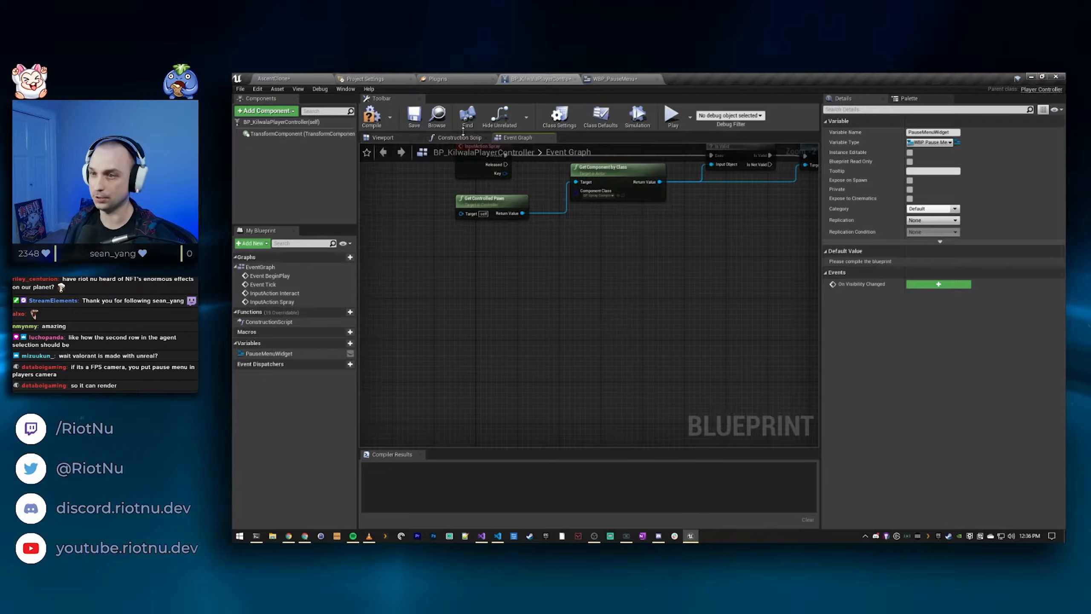
pyautogui.click(372, 115)
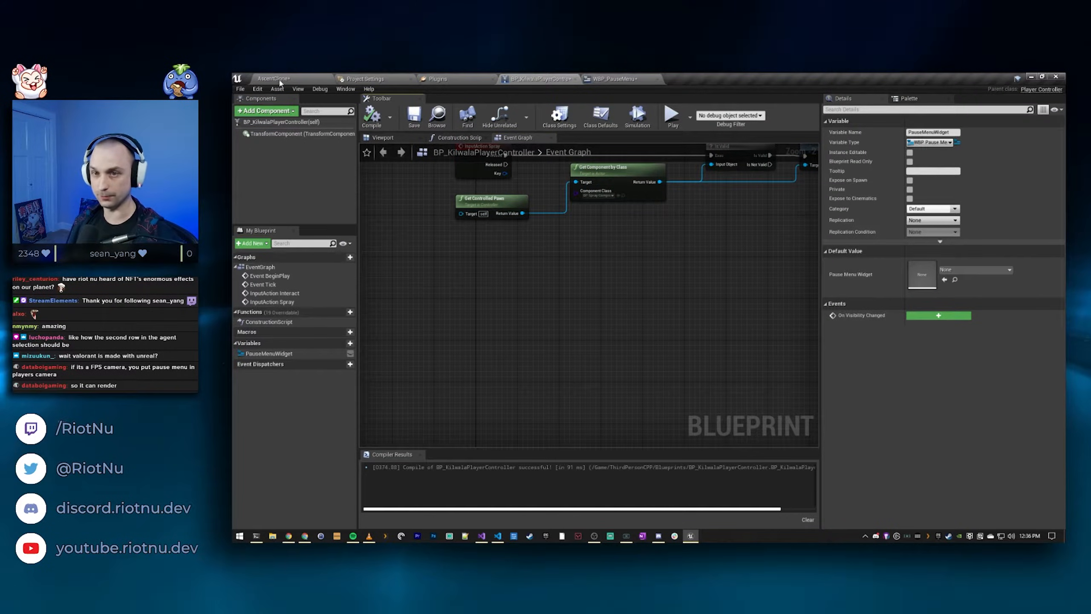
# Step: Add an action mapping named Pause in the project's input settings and bind it to the P key
pyautogui.click(389, 80)
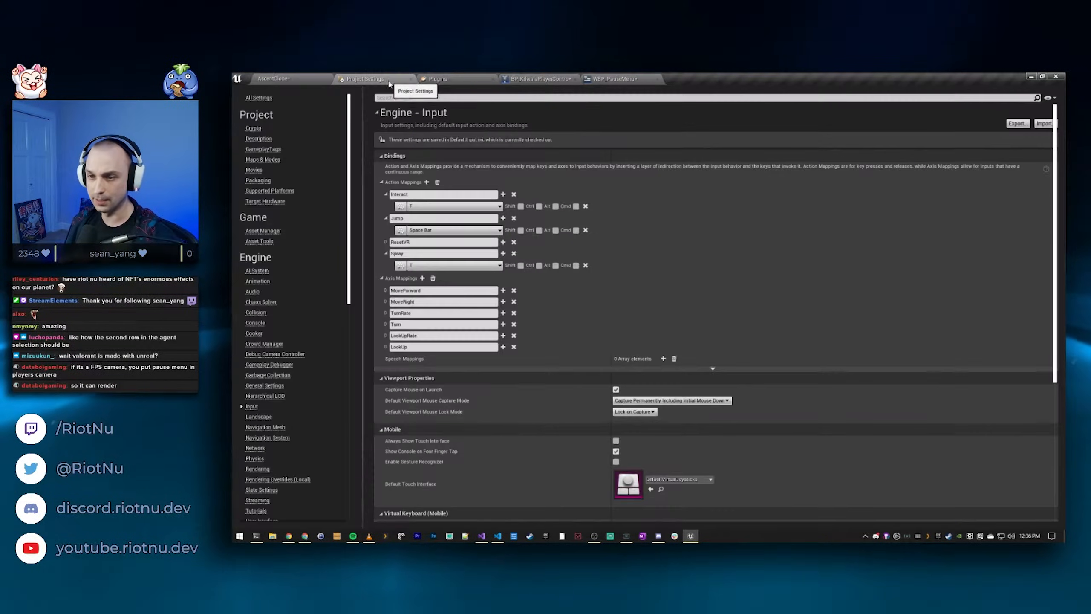
pyautogui.click(427, 182)
pyautogui.click(483, 276)
pyautogui.write('Pause')
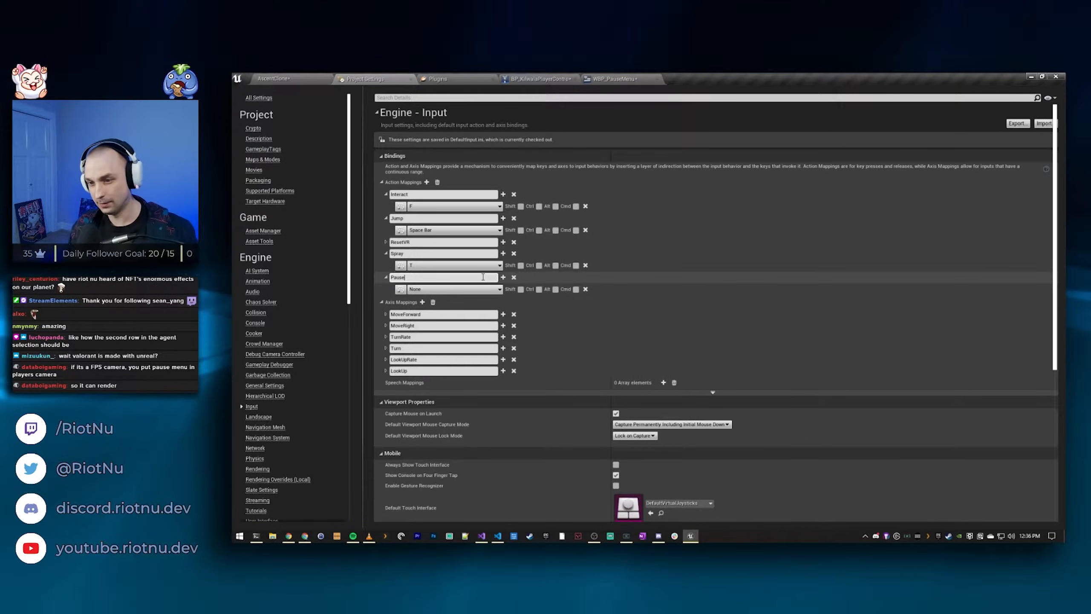
pyautogui.click(402, 290)
pyautogui.press('p')
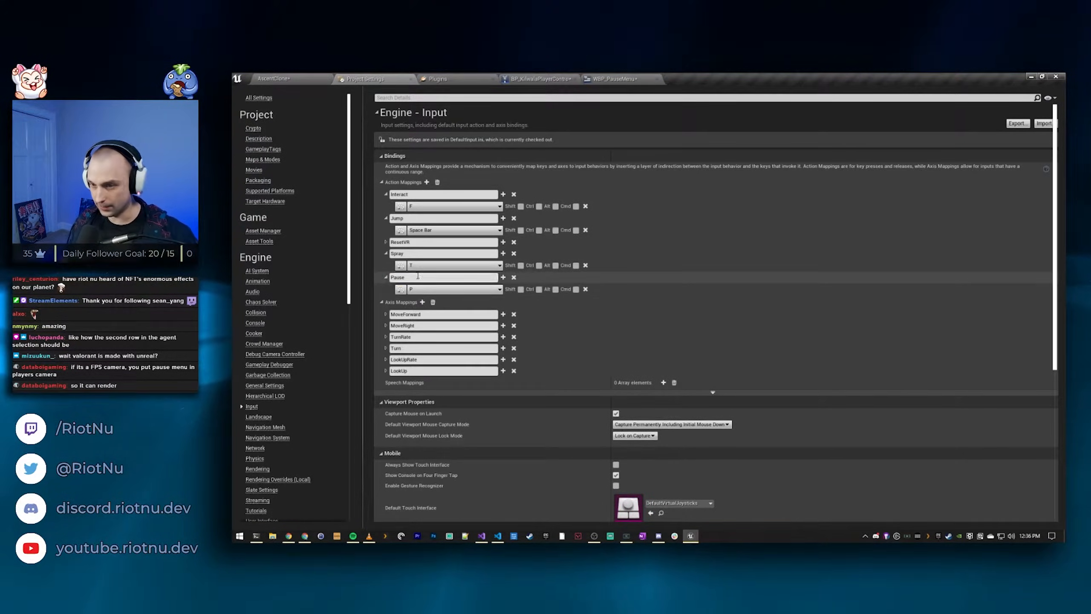
# Step: Add the Pause input action event to the player controller's event graph, below the Spray logic
pyautogui.click(567, 80)
pyautogui.rightClick(488, 308)
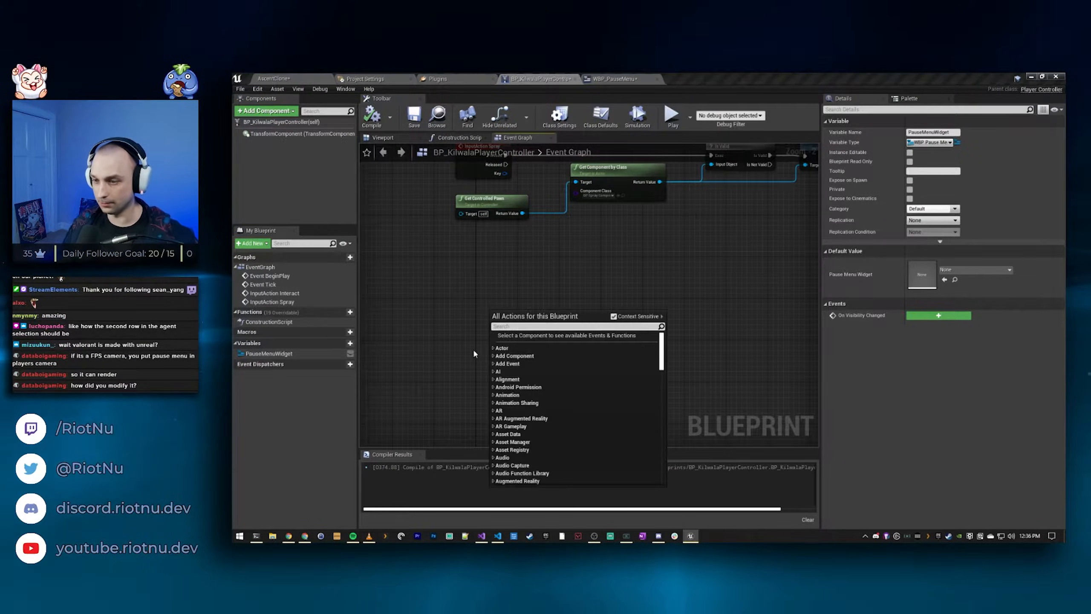
pyautogui.write('pause')
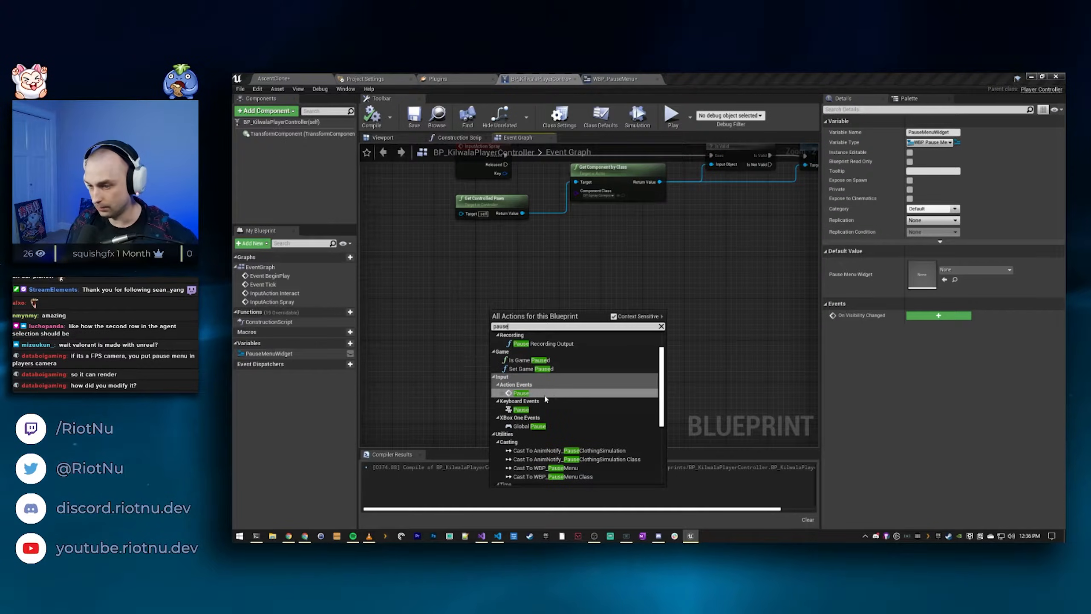
pyautogui.click(545, 396)
pyautogui.moveTo(526, 315); pyautogui.dragTo(483, 303)
pyautogui.moveTo(660, 298); pyautogui.dragTo(613, 344, button='right')
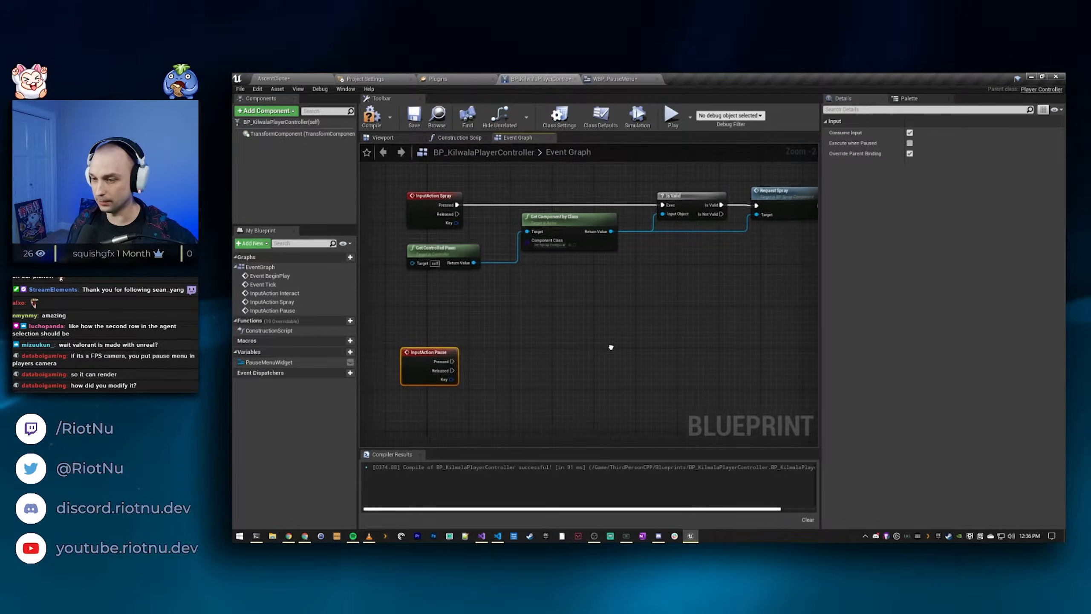
# Step: Add an Add to Viewport node targeting PauseMenuWidget and run it from the Pause event's Pressed output
pyautogui.moveTo(268, 362); pyautogui.dragTo(622, 341)
pyautogui.click(571, 356)
pyautogui.write('add to v')
pyautogui.press('Return')
pyautogui.moveTo(457, 354); pyautogui.dragTo(601, 355)
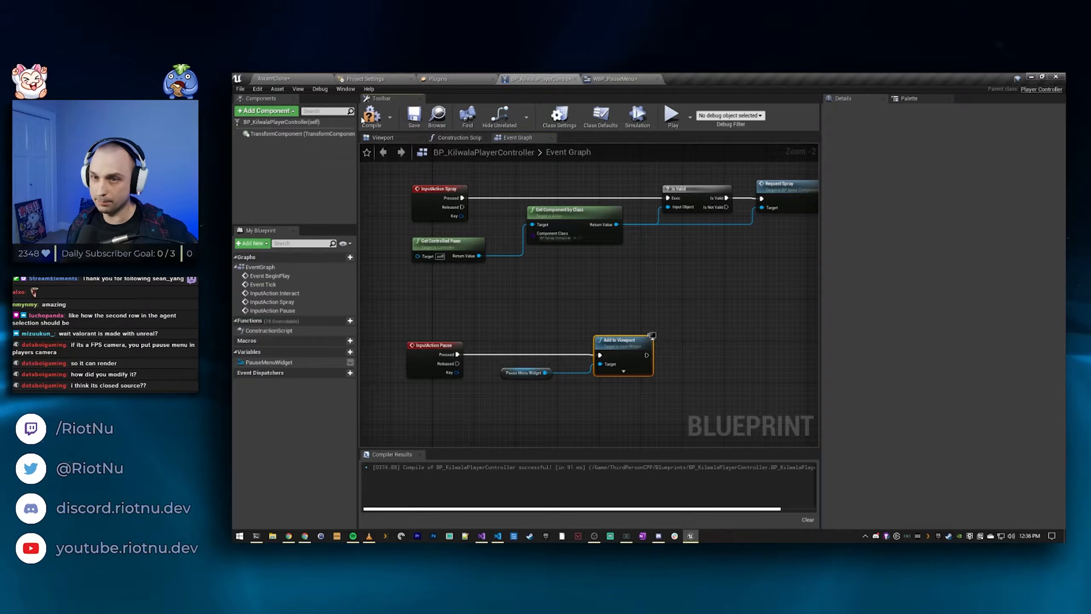
# Step: Play-test the level by triggering the Pause input, stop the session and check the WBP_PauseMenu layout
pyautogui.click(296, 79)
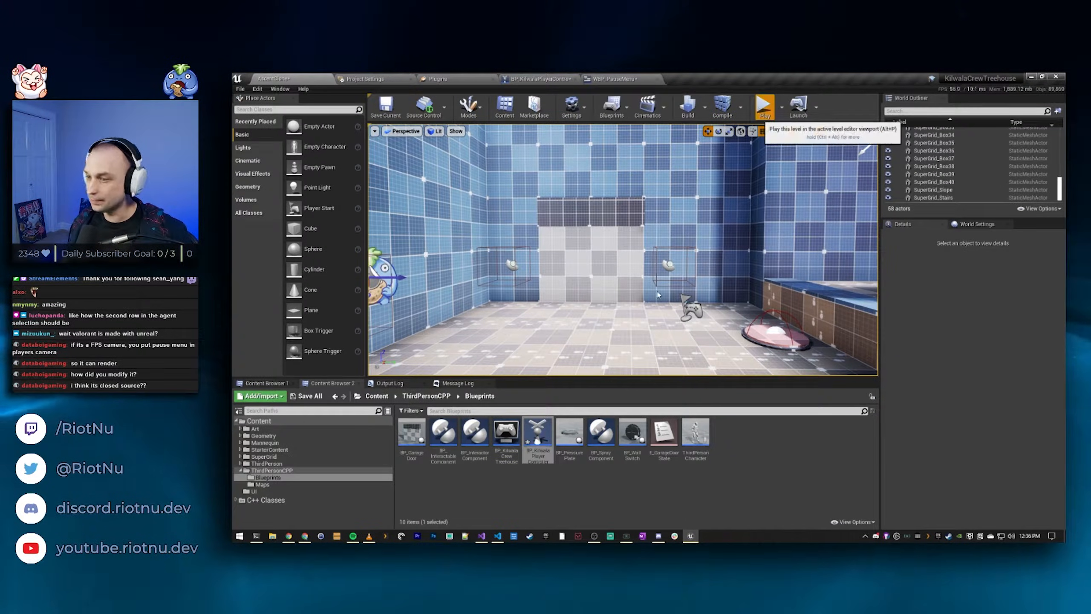
pyautogui.click(762, 107)
pyautogui.press('p')
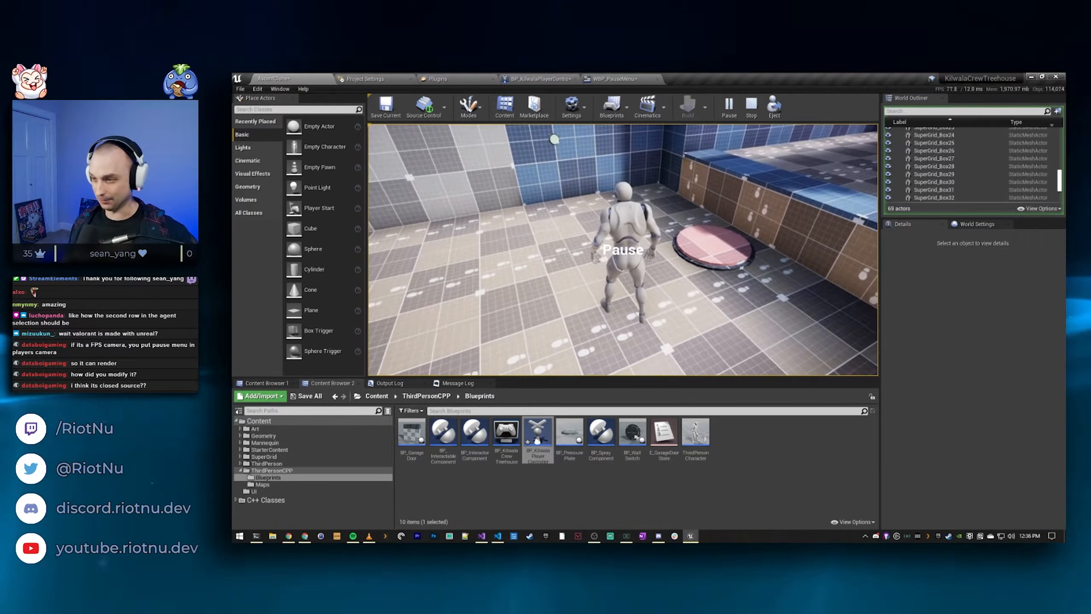
pyautogui.press('Escape')
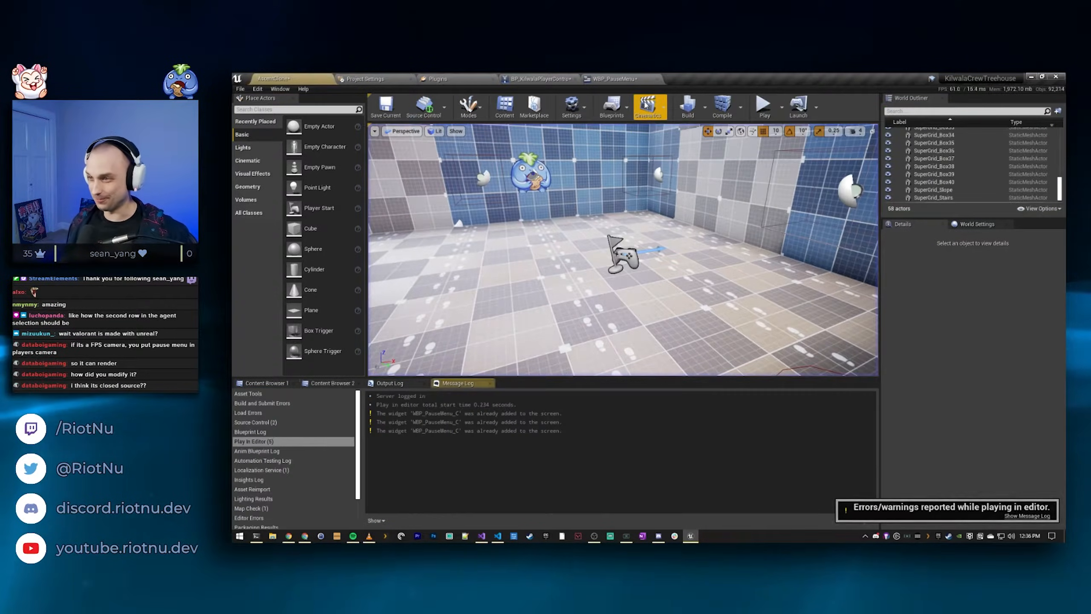
pyautogui.click(625, 79)
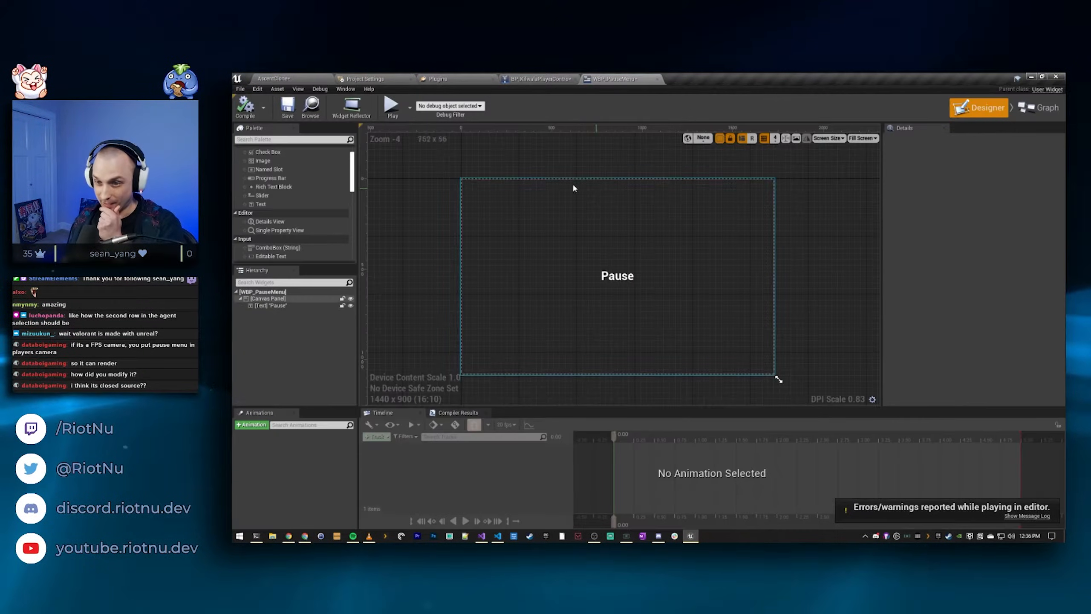
# Step: Create a Boolean variable named bIsPaused in the player controller blueprint
pyautogui.click(552, 80)
pyautogui.moveTo(518, 257); pyautogui.dragTo(514, 244, button='right')
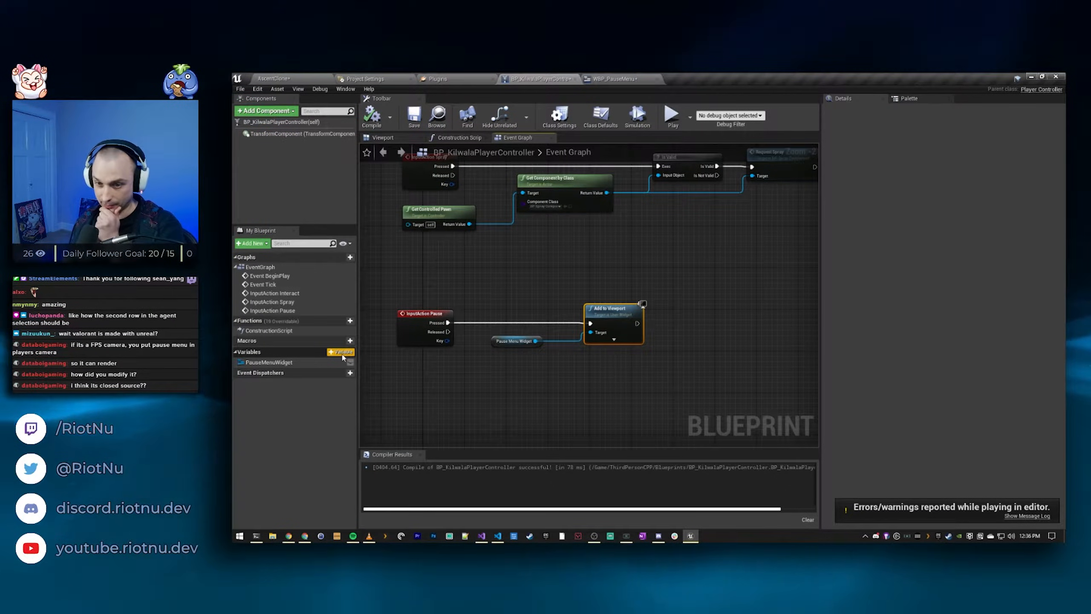
pyautogui.click(340, 351)
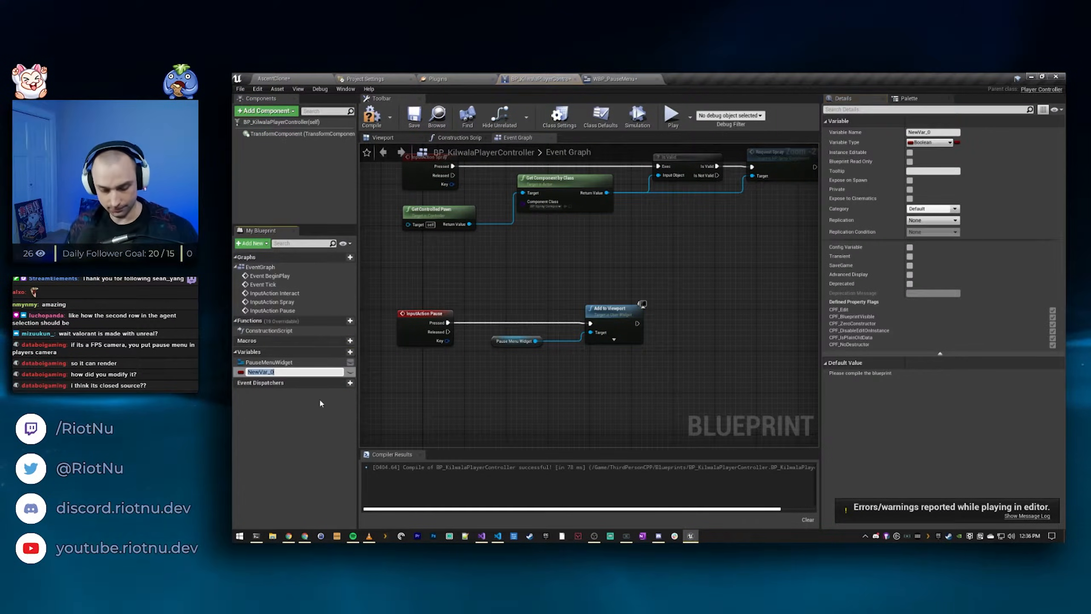
pyautogui.write('blsPaused')
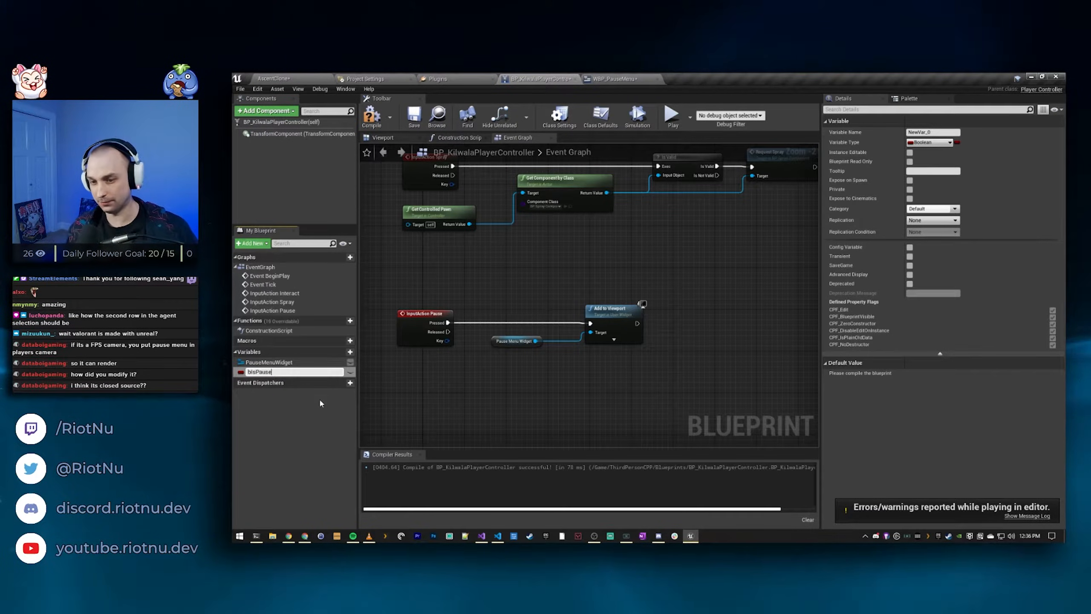
pyautogui.press('Return')
# Step: Place a getter for bIsPaused under the Pause event and shift the Add to Viewport and PauseMenuWidget nodes away to make room
pyautogui.moveTo(259, 371); pyautogui.dragTo(467, 376)
pyautogui.click(490, 386)
pyautogui.moveTo(516, 302); pyautogui.dragTo(615, 347)
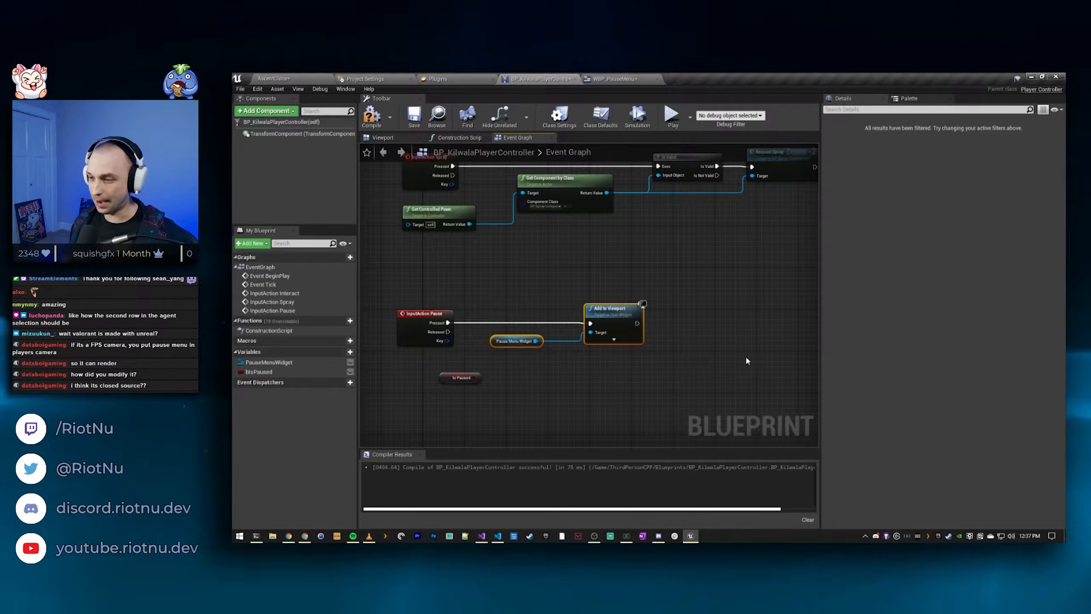
pyautogui.moveTo(615, 309); pyautogui.dragTo(720, 309)
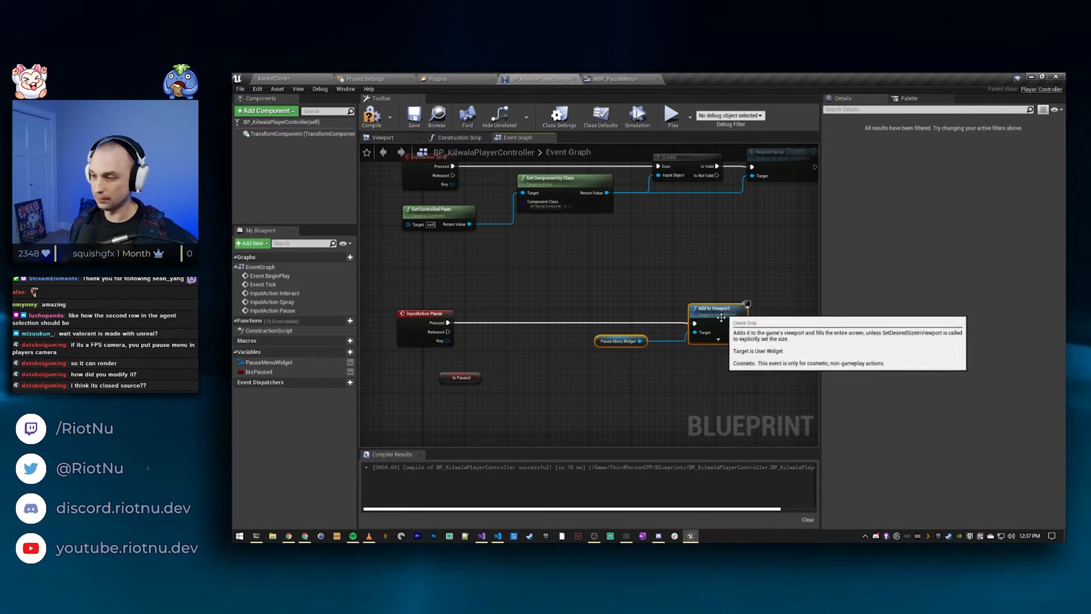
# Step: Add a Branch conditioned on Is Paused and run it from the Pause event's Pressed output
pyautogui.moveTo(460, 374); pyautogui.dragTo(549, 339)
pyautogui.write('branch')
pyautogui.press('Return')
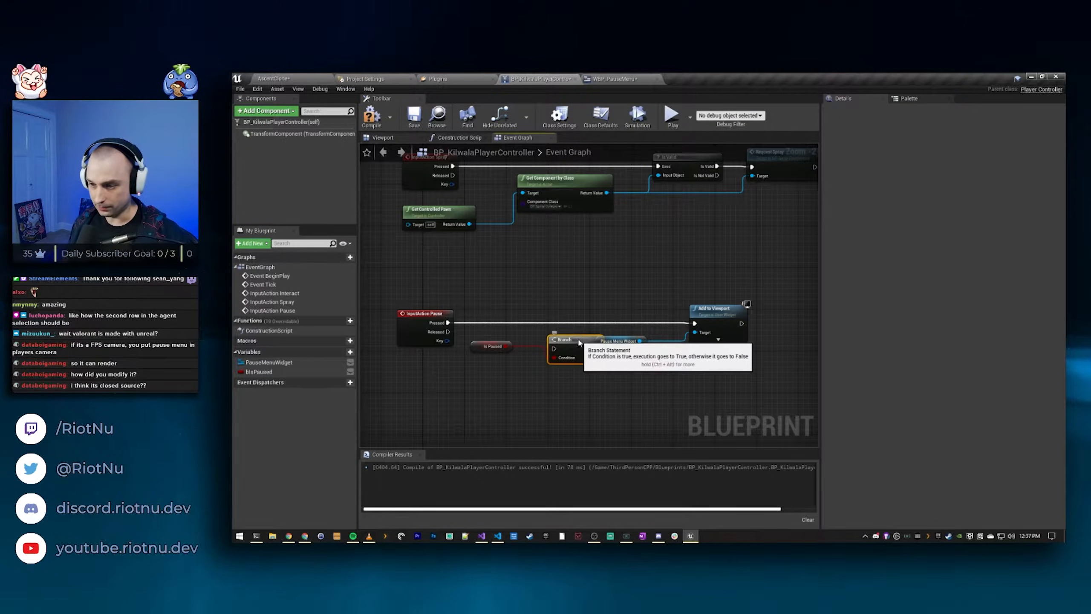
pyautogui.moveTo(580, 338); pyautogui.dragTo(550, 316)
pyautogui.moveTo(448, 322); pyautogui.dragTo(471, 331)
pyautogui.moveTo(603, 375); pyautogui.dragTo(587, 382, button='right')
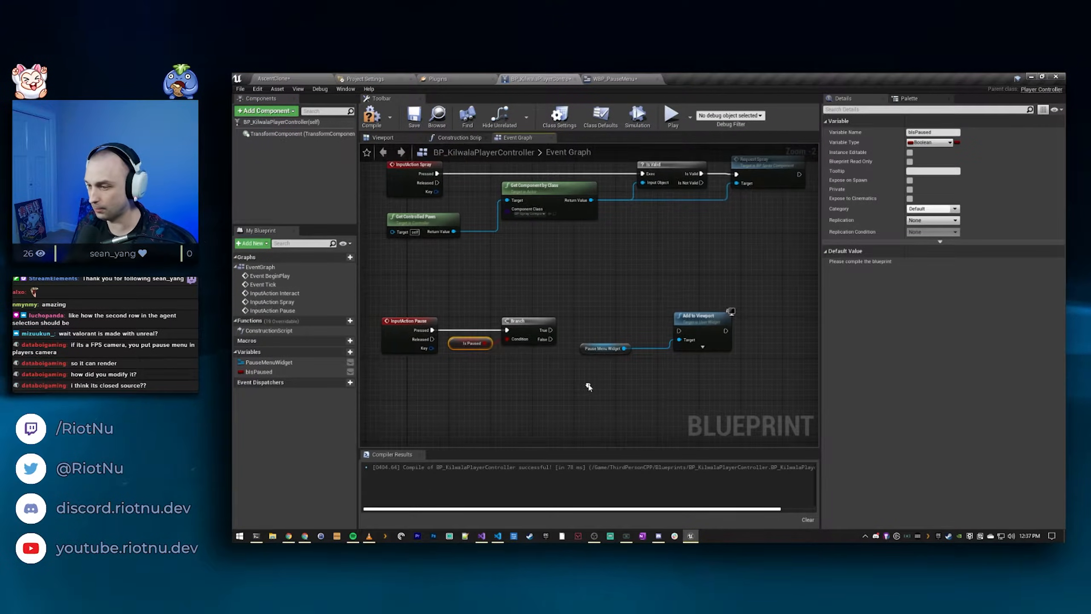
# Step: Connect the Branch's False output to Add to Viewport and move that node and its widget reference closer
pyautogui.moveTo(602, 309); pyautogui.dragTo(686, 386)
pyautogui.moveTo(551, 339); pyautogui.dragTo(651, 346)
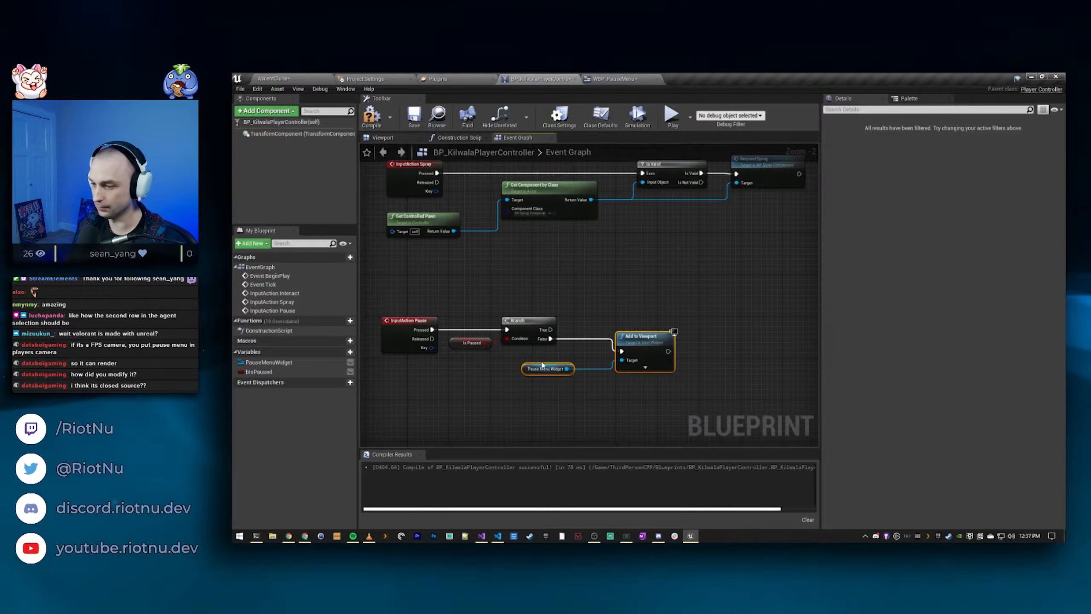
pyautogui.click(586, 322)
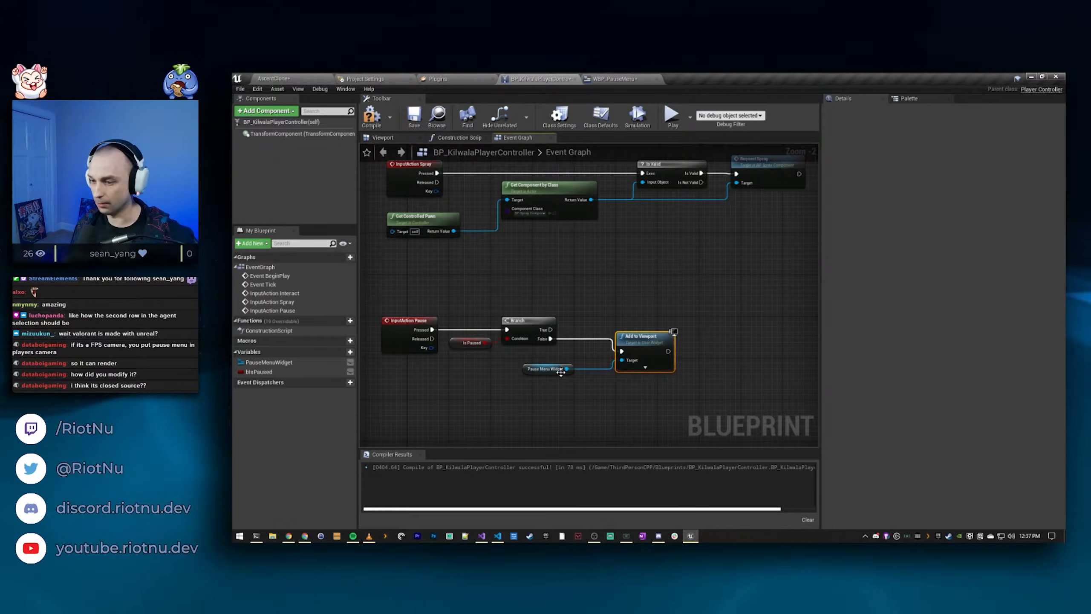
# Step: Add a Remove from Parent node targeting PauseMenuWidget and connect the Branch's True output to it
pyautogui.moveTo(567, 369); pyautogui.dragTo(615, 296)
pyautogui.write('removefr')
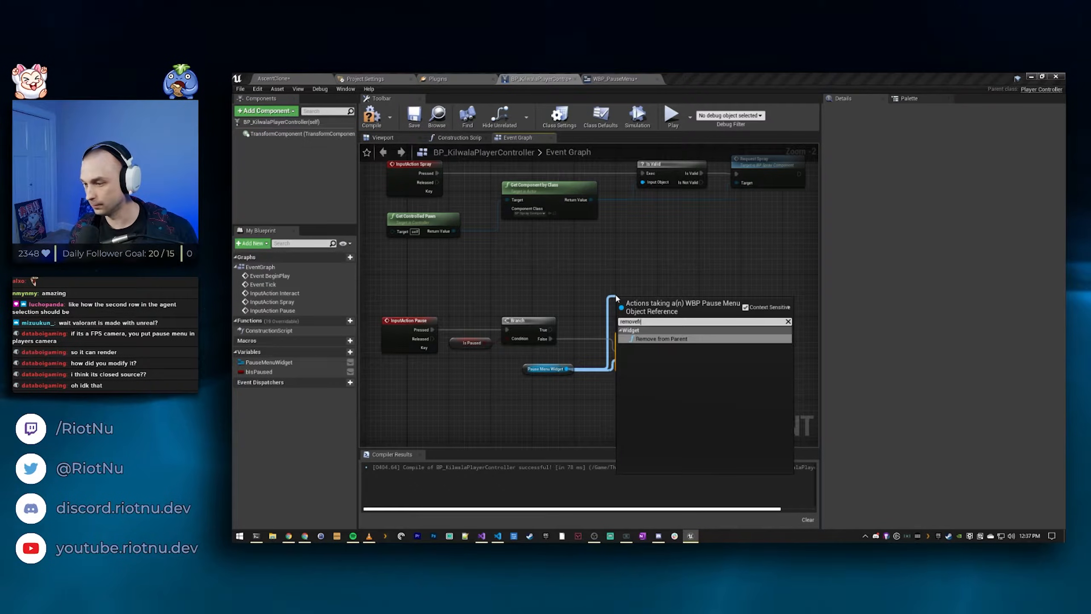
pyautogui.press('Return')
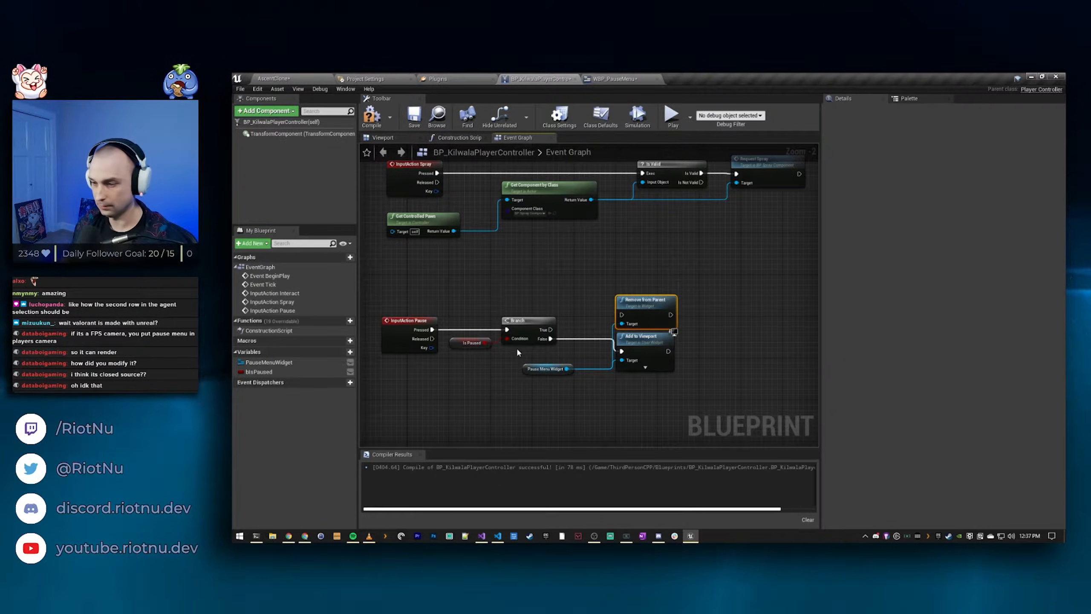
pyautogui.moveTo(550, 330); pyautogui.dragTo(622, 317)
pyautogui.moveTo(767, 372); pyautogui.dragTo(806, 293, button='right')
pyautogui.moveTo(633, 350); pyautogui.dragTo(394, 320, button='right')
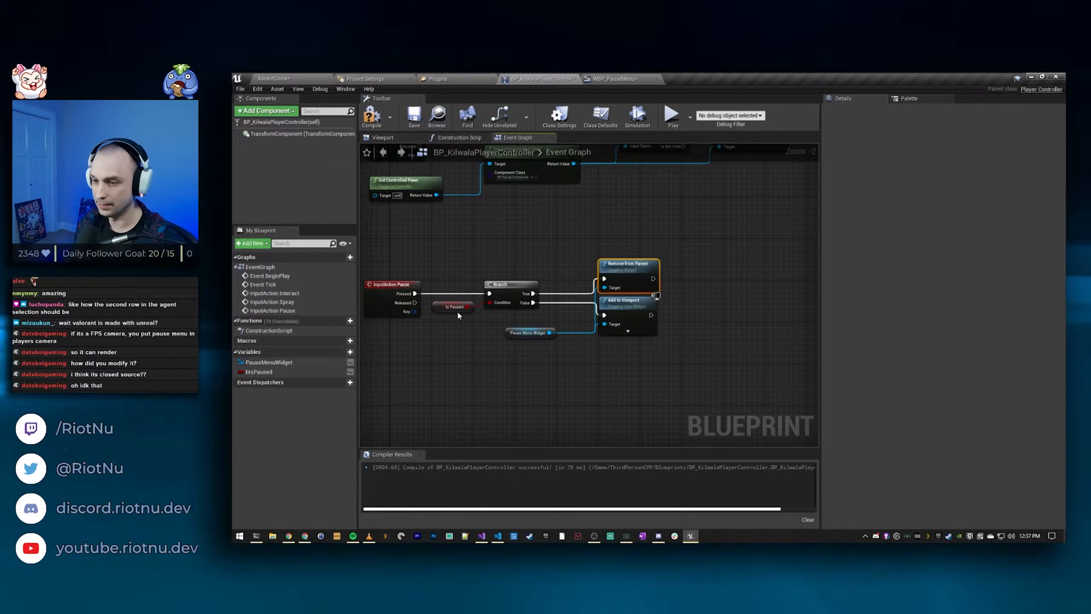
# Step: Insert a Sequence node between the Pause event and the Branch, moving the branch nodes over to make room
pyautogui.moveTo(415, 293); pyautogui.dragTo(446, 300)
pyautogui.write('sequence')
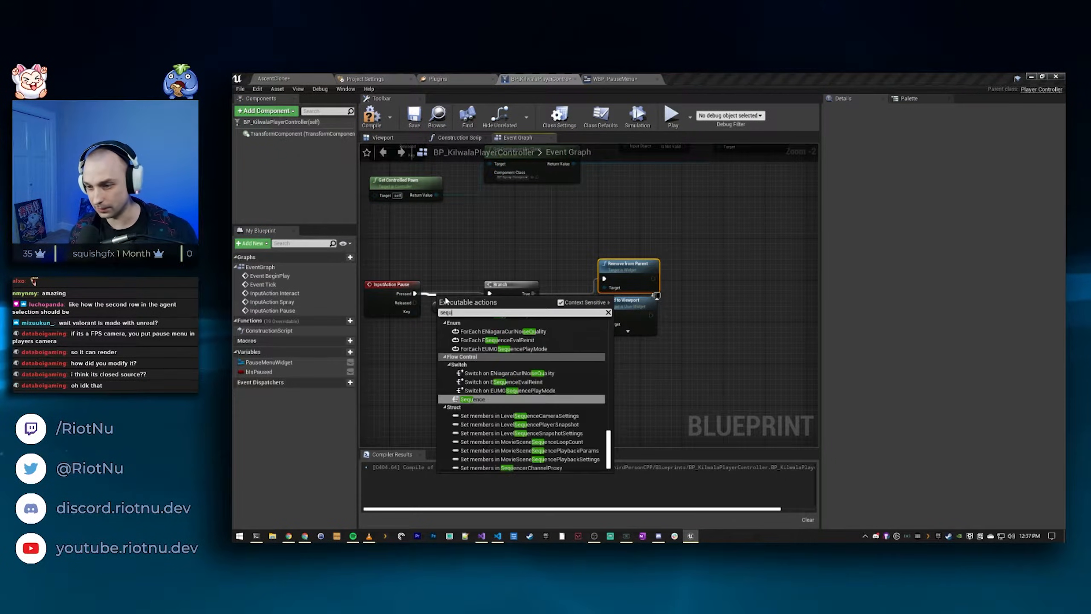
pyautogui.press('Return')
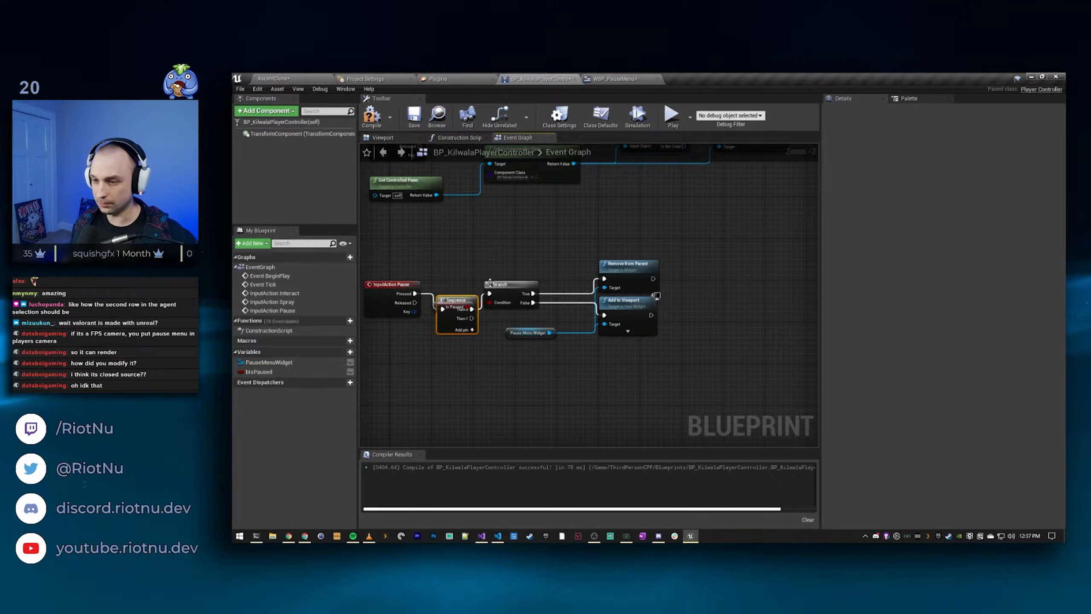
pyautogui.moveTo(444, 299); pyautogui.dragTo(462, 253)
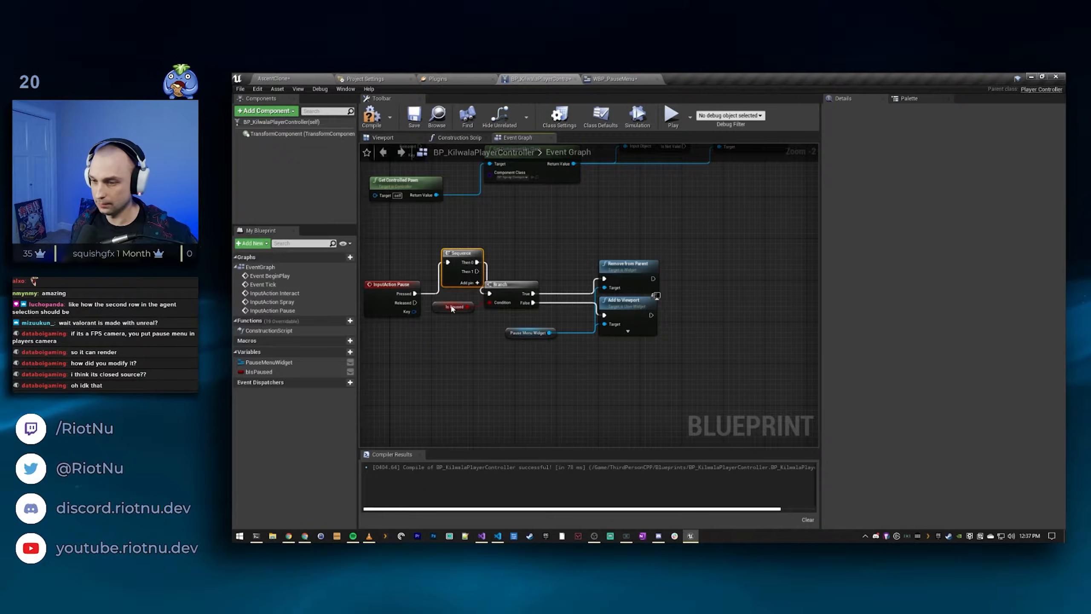
pyautogui.moveTo(430, 297); pyautogui.dragTo(500, 314)
pyautogui.keyDown('shift'); pyautogui.moveTo(700, 373); pyautogui.dragTo(550, 286); pyautogui.keyUp('shift')
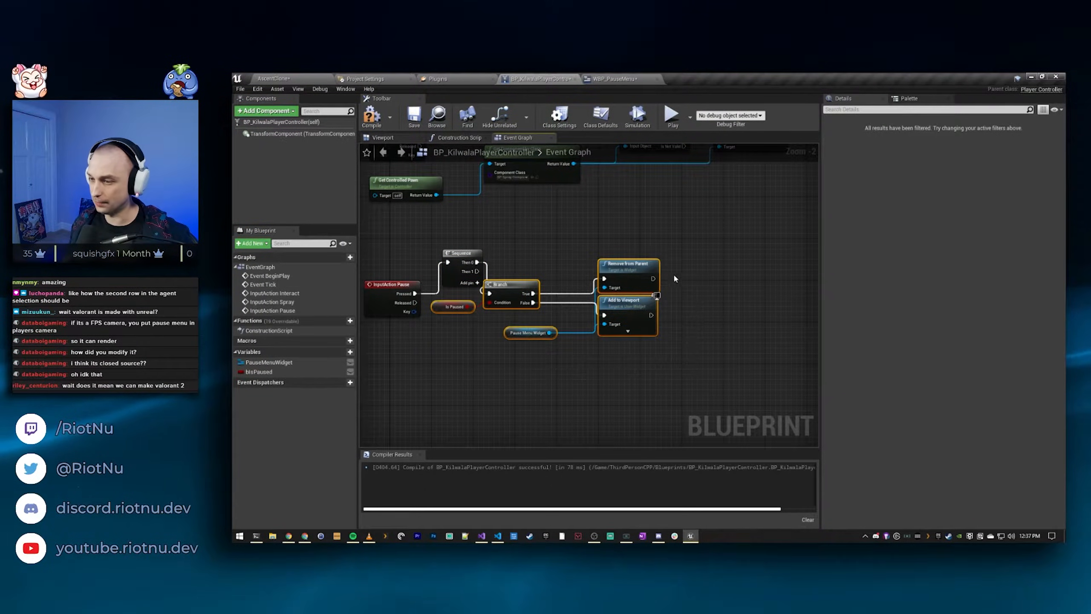
pyautogui.moveTo(645, 269); pyautogui.dragTo(775, 268)
pyautogui.moveTo(461, 252); pyautogui.dragTo(468, 284)
pyautogui.click(510, 343)
pyautogui.moveTo(534, 342); pyautogui.dragTo(455, 287, button='right')
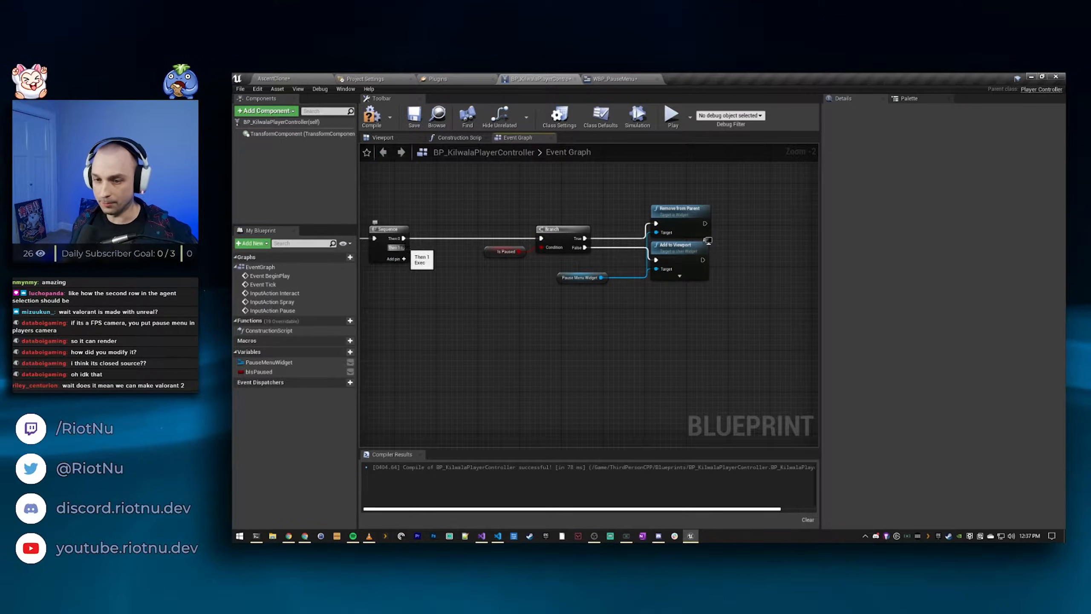
# Step: Duplicate the Is Paused getter below the branch logic and feed the copy into a NOT Boolean node
pyautogui.moveTo(496, 253); pyautogui.dragTo(501, 258)
pyautogui.hotkey('ctrl', 'c')
pyautogui.click(478, 379)
pyautogui.hotkey('ctrl', 'v')
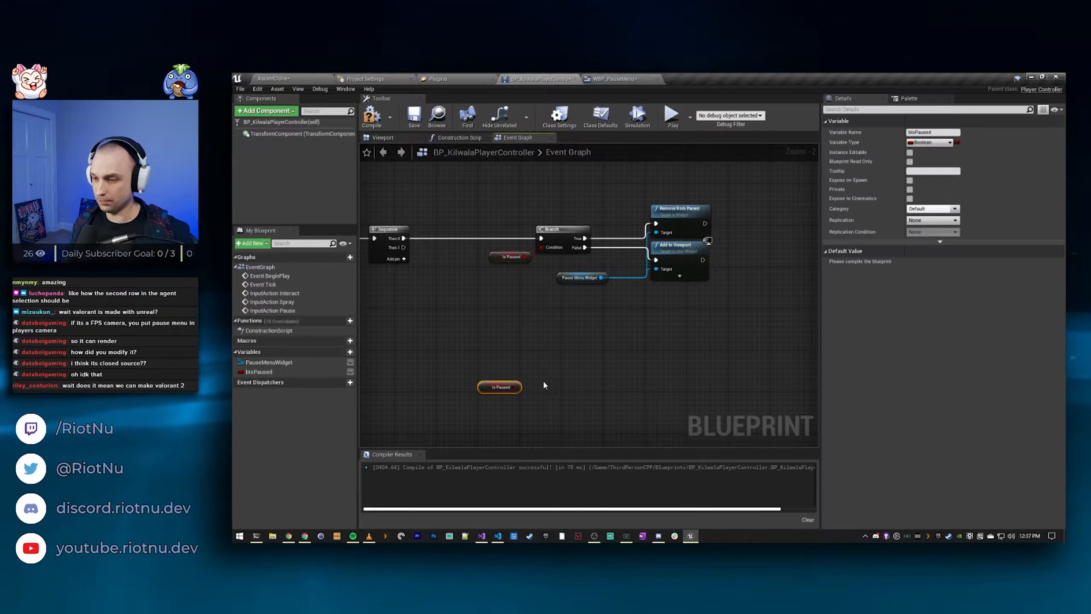
pyautogui.click(542, 380)
pyautogui.moveTo(514, 387); pyautogui.dragTo(554, 365)
pyautogui.write('not')
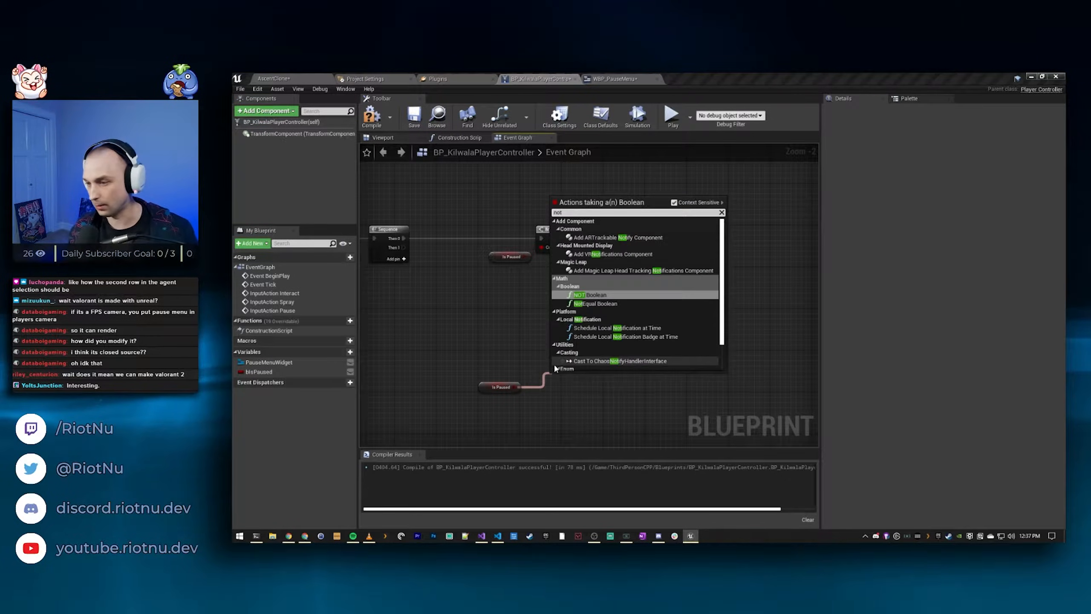
pyautogui.press('Return')
# Step: Set Is Paused from the NOT result and run that Set node from the Sequence's Then 1 output
pyautogui.moveTo(578, 376); pyautogui.dragTo(644, 369)
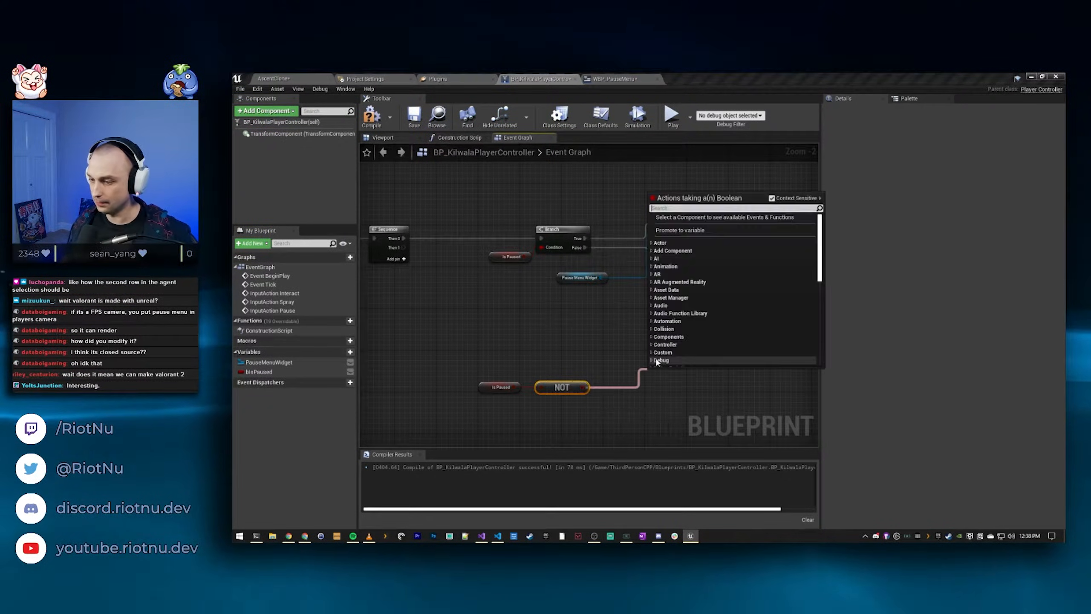
pyautogui.write('set pause')
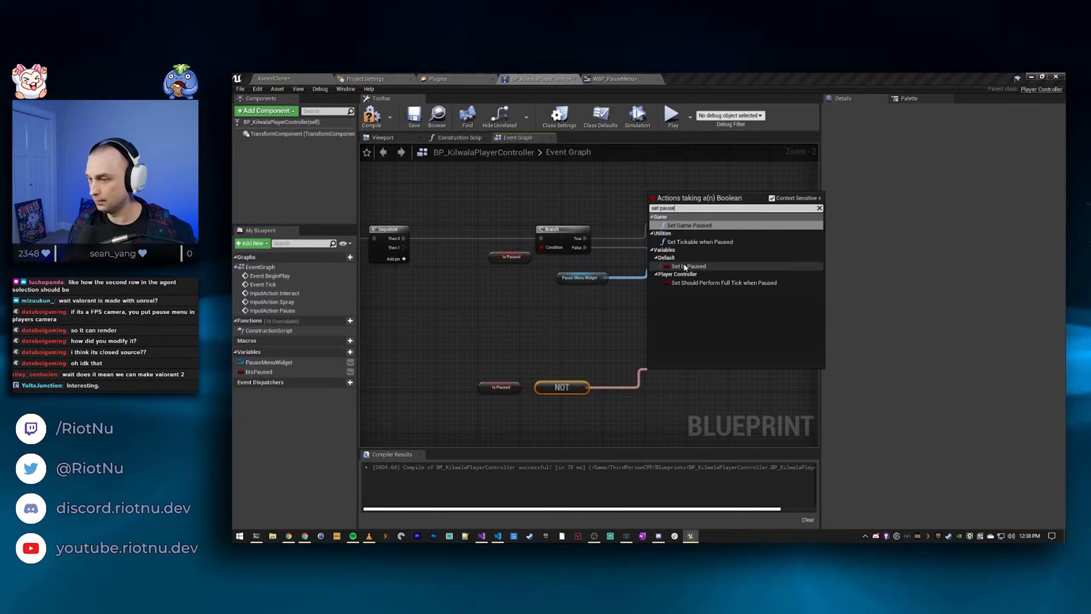
pyautogui.click(688, 266)
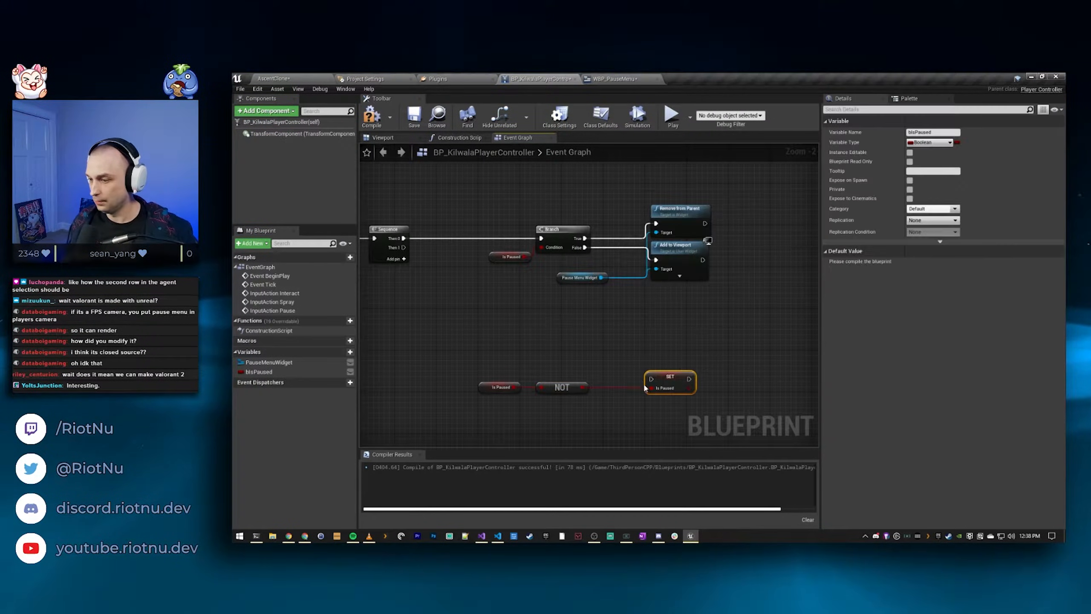
pyautogui.moveTo(671, 374); pyautogui.dragTo(630, 376)
pyautogui.moveTo(403, 248); pyautogui.dragTo(609, 379)
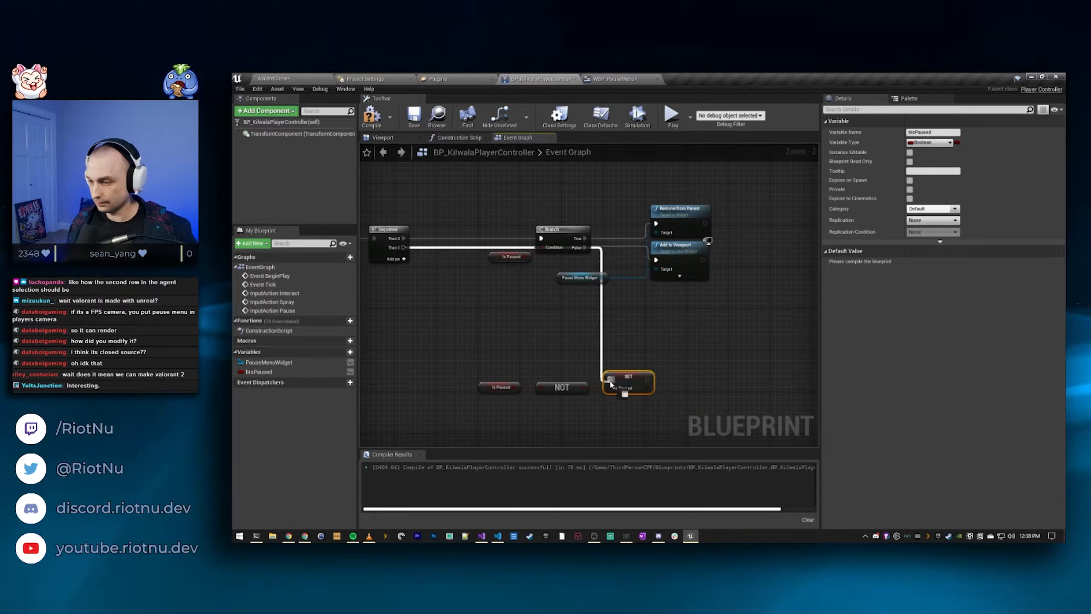
# Step: Add a reroute point to the Then 1 wire and move the Is Paused toggle nodes up beneath the branch logic
pyautogui.doubleClick(422, 250)
pyautogui.moveTo(415, 286); pyautogui.dragTo(683, 441)
pyautogui.moveTo(683, 440)
pyautogui.mouseDown(button='right')
pyautogui.moveTo(647, 301)
pyautogui.moveTo(689, 440)
pyautogui.mouseUp(button='right')
pyautogui.moveTo(636, 365); pyautogui.dragTo(631, 303)
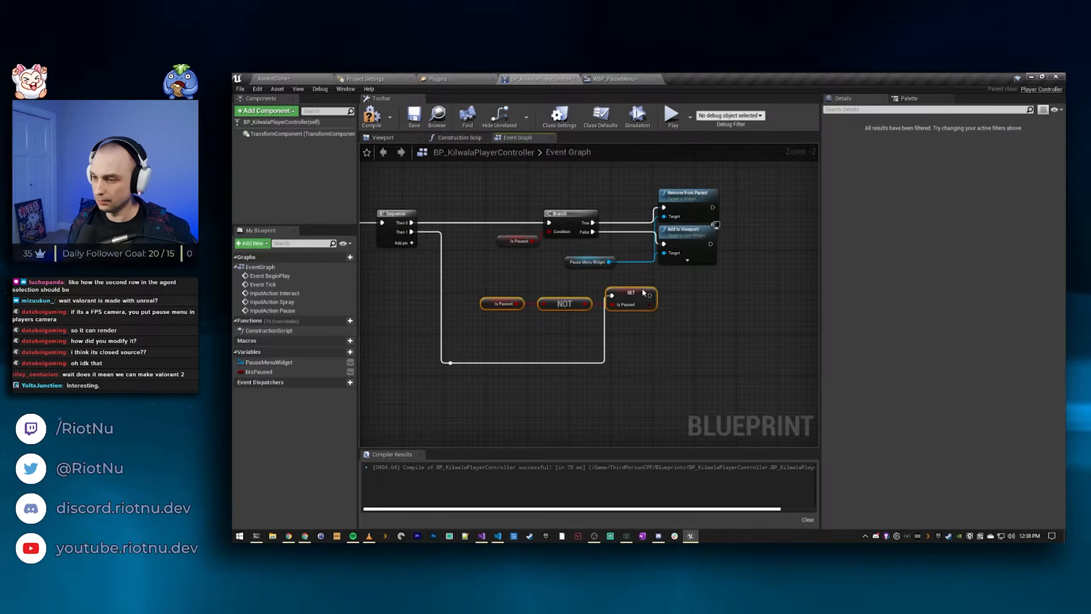
pyautogui.click(459, 356)
pyautogui.moveTo(450, 366); pyautogui.dragTo(435, 303)
pyautogui.click(535, 369)
pyautogui.moveTo(569, 341); pyautogui.dragTo(691, 379, button='right')
pyautogui.moveTo(575, 257); pyautogui.dragTo(453, 272, button='right')
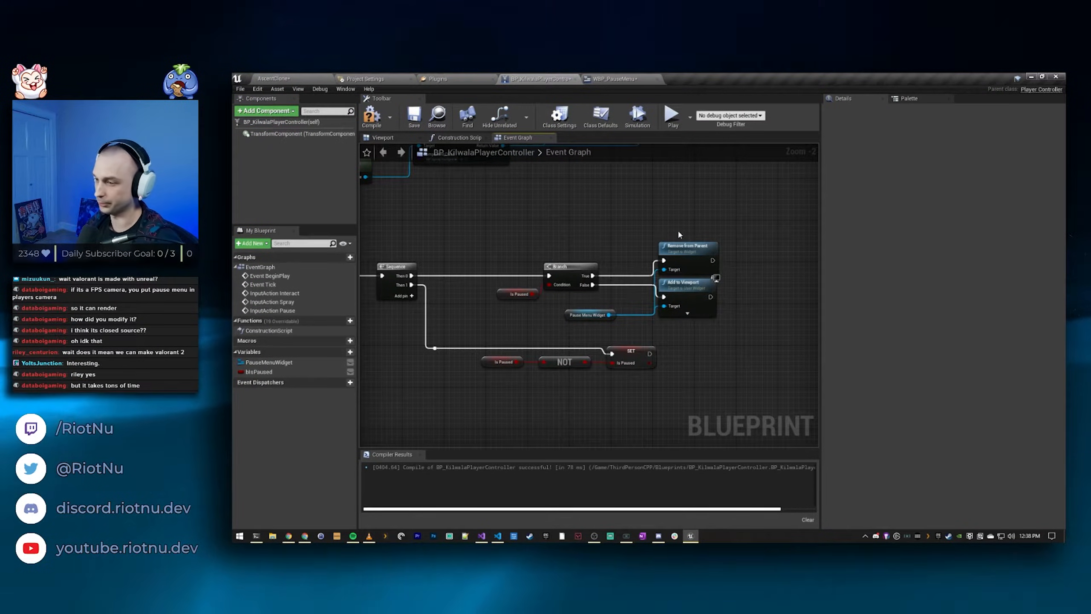
pyautogui.click(503, 362)
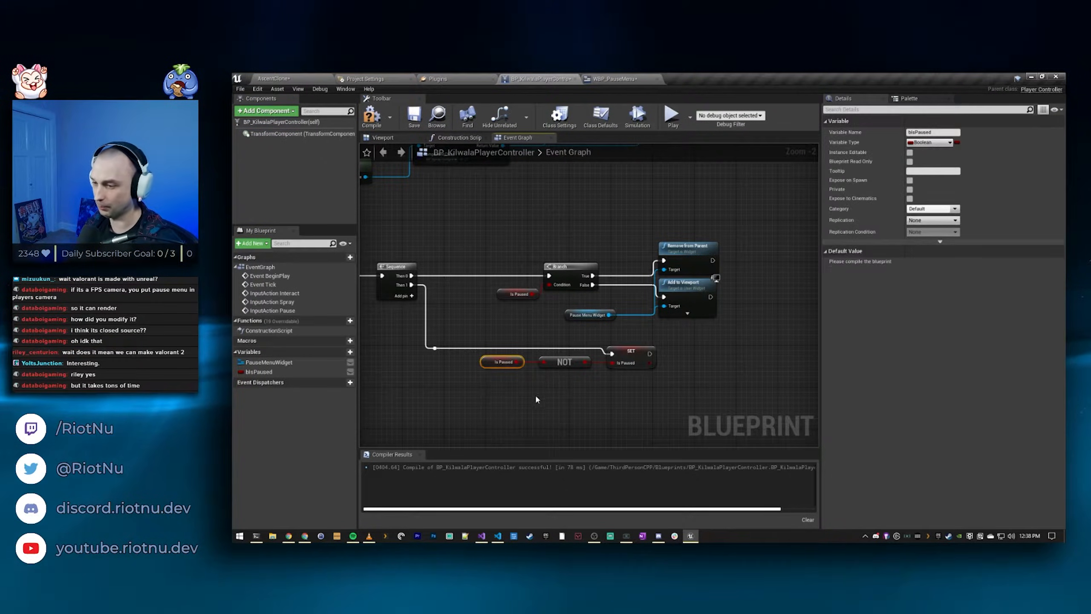
pyautogui.moveTo(596, 397); pyautogui.dragTo(550, 358)
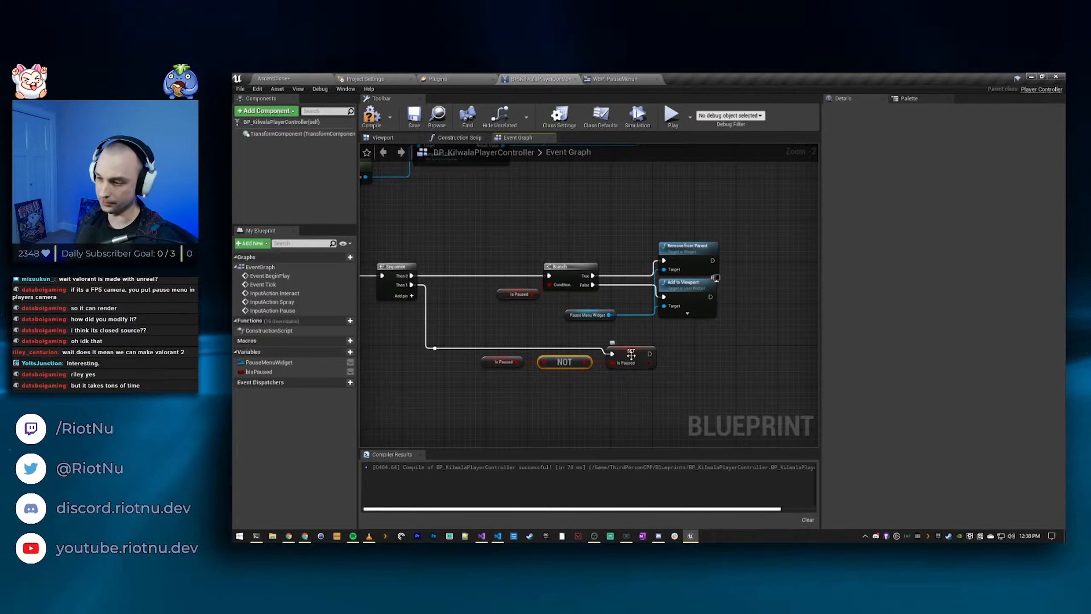
# Step: Align the Set Is Paused node with its incoming execution wire and compile the player controller blueprint
pyautogui.moveTo(631, 356); pyautogui.dragTo(631, 351)
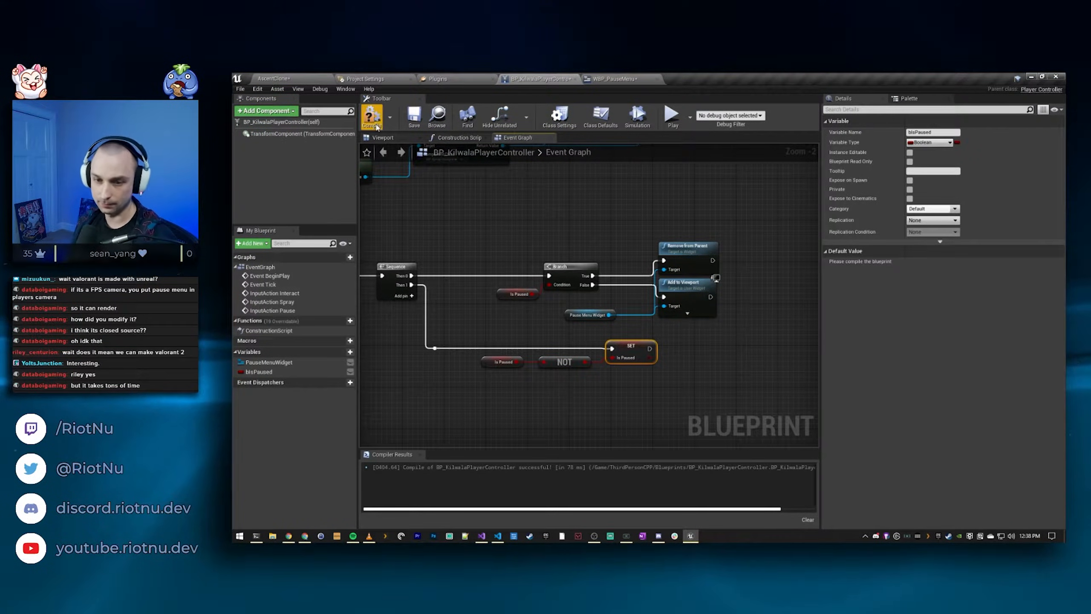
pyautogui.click(373, 117)
# Step: Play the level from its viewport and test toggling the pause menu on and off repeatedly, ending the session when done
pyautogui.click(274, 79)
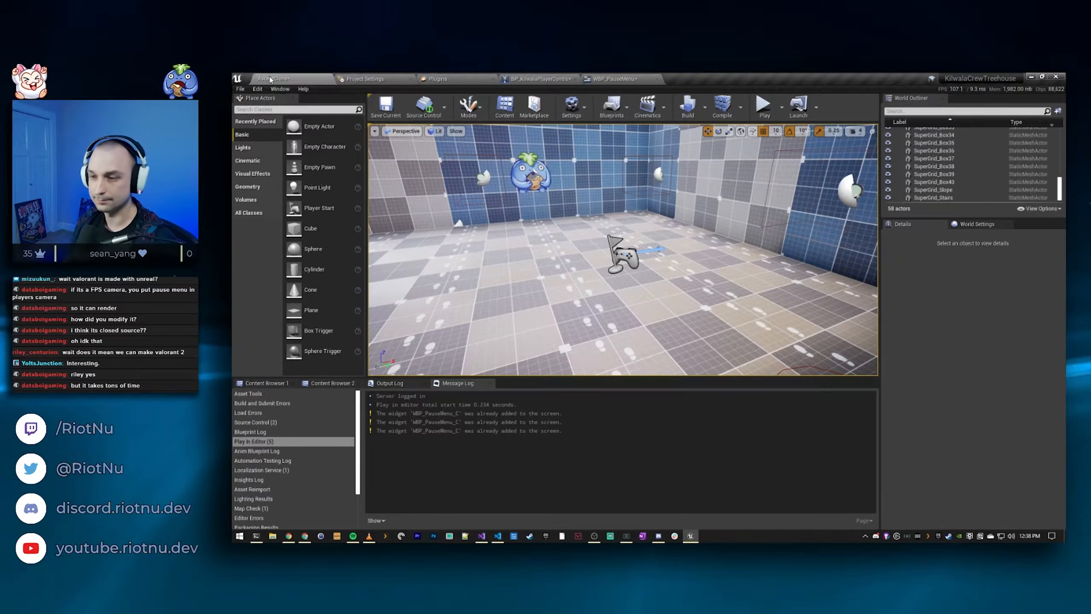
pyautogui.click(764, 111)
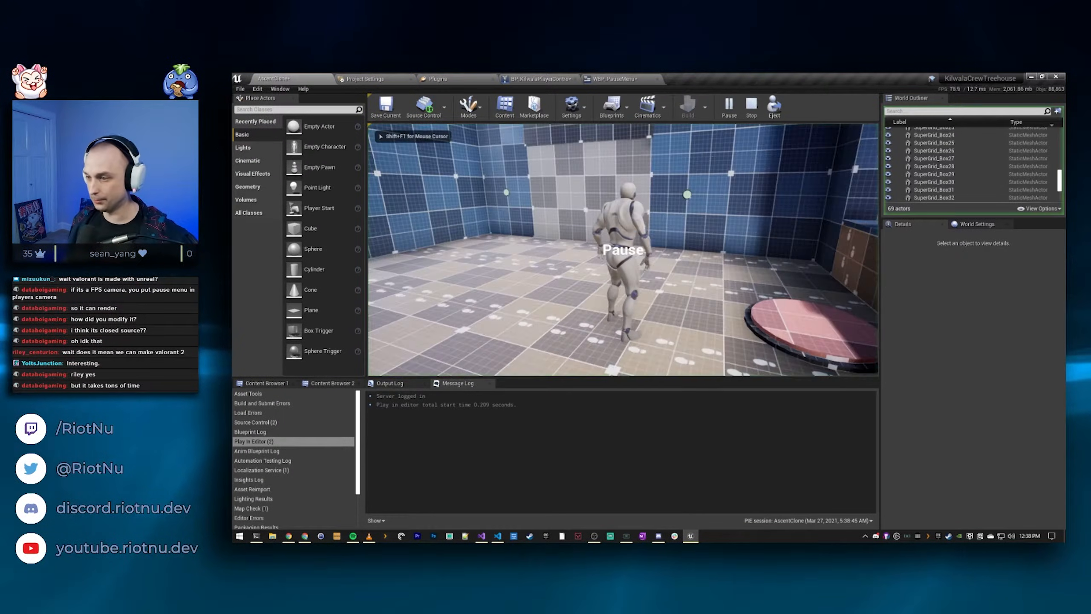
pyautogui.press('p')
pyautogui.press('p')
pyautogui.press('p')
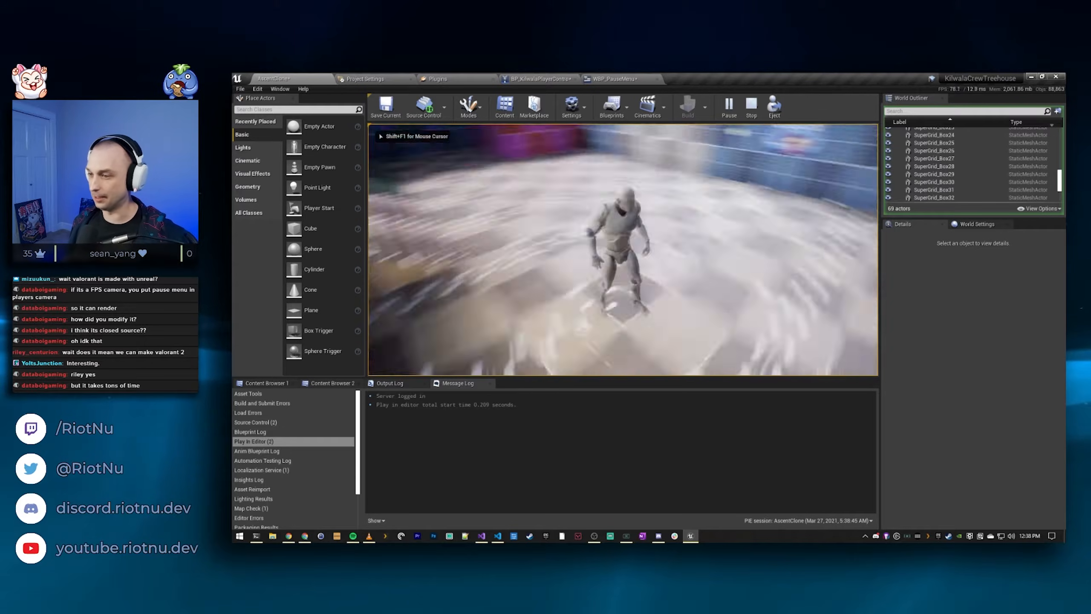
pyautogui.press('p')
pyautogui.press('p')
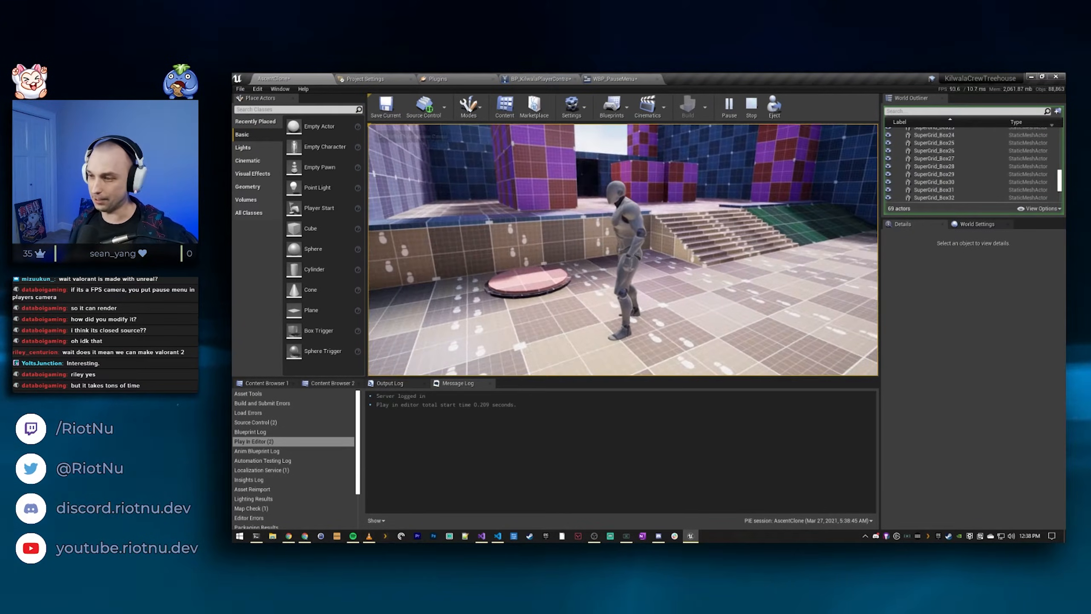
pyautogui.press('p')
pyautogui.press('p')
pyautogui.press('p')
pyautogui.press('p')
pyautogui.press('p')
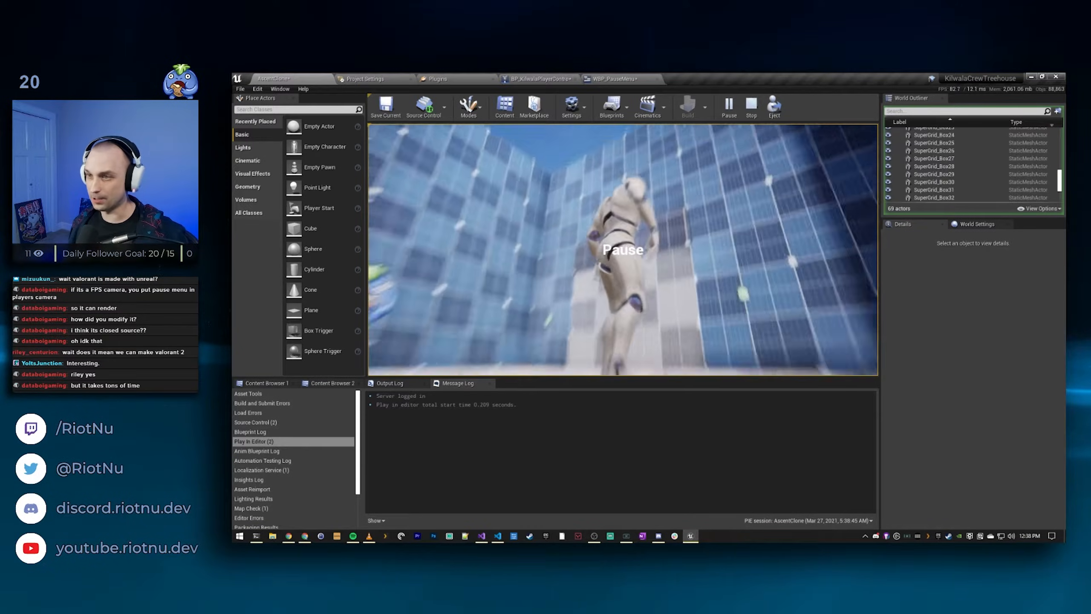
pyautogui.press('p')
pyautogui.press('Escape')
# Step: Add a Set Game Paused node in the player controller's event graph, executed after the Set Is Paused node
pyautogui.click(641, 80)
pyautogui.click(545, 81)
pyautogui.moveTo(723, 300); pyautogui.dragTo(641, 277, button='right')
pyautogui.moveTo(567, 321); pyautogui.dragTo(593, 329)
pyautogui.write('setgame')
pyautogui.press('Return')
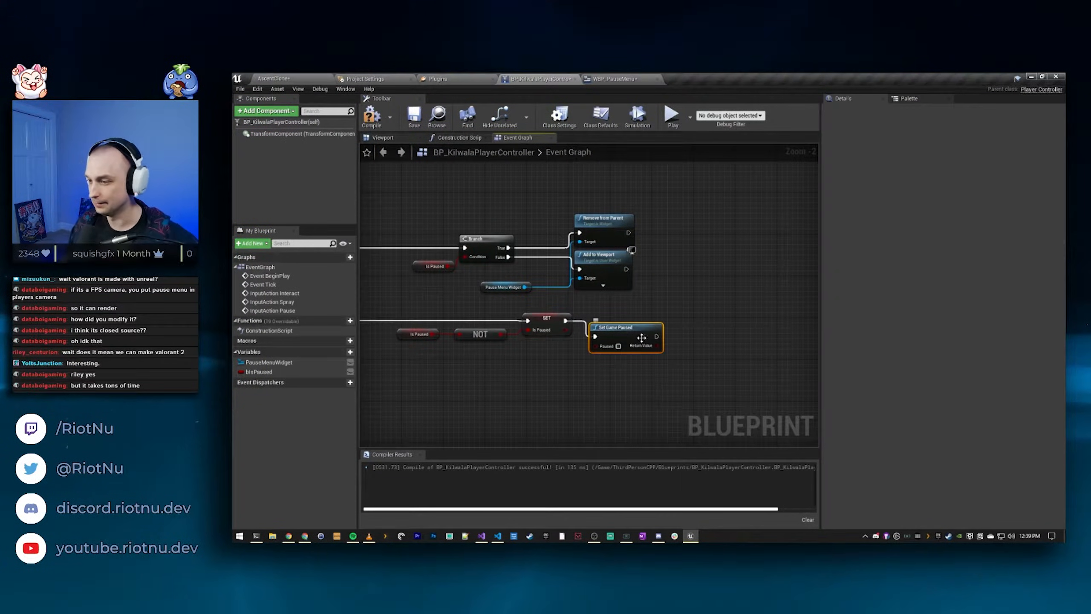
# Step: Feed the Set node's Is Paused output into Set Game Paused's Paused input and compile the blueprint
pyautogui.moveTo(563, 330); pyautogui.dragTo(600, 331)
pyautogui.moveTo(628, 382); pyautogui.dragTo(716, 381, button='right')
pyautogui.click(371, 118)
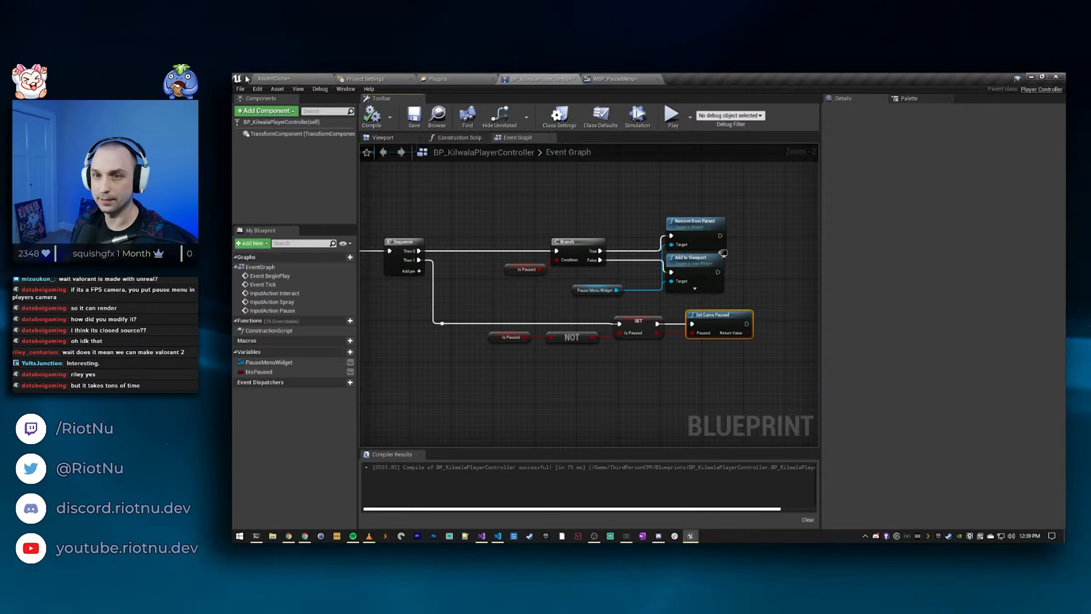
# Step: Play the level to test pausing the game with the pause menu, and end the session
pyautogui.click(295, 79)
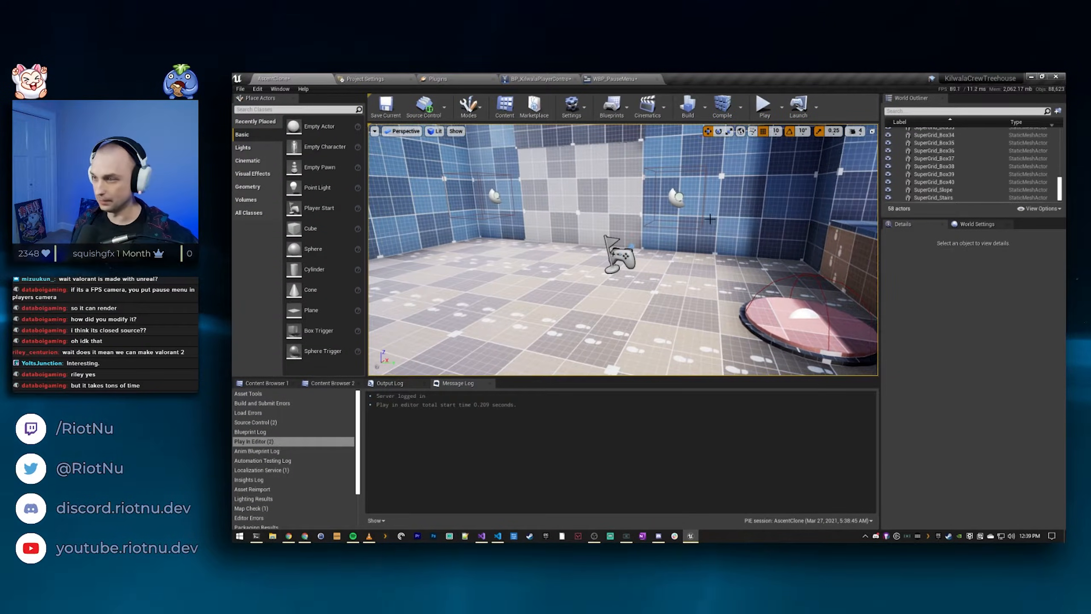
pyautogui.click(764, 105)
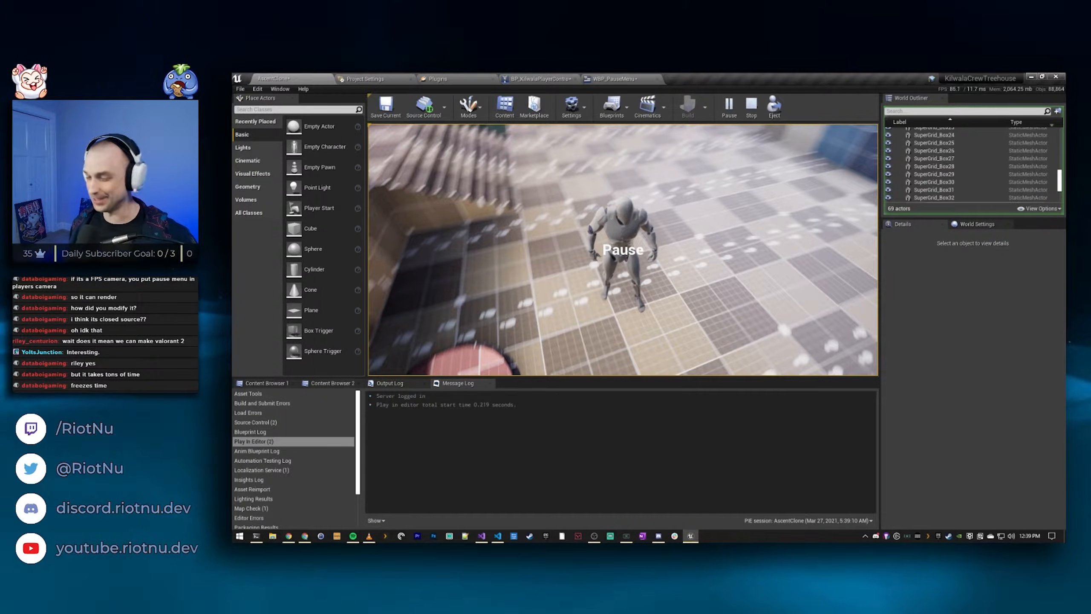
pyautogui.press('Escape')
# Step: Enable Execute when Paused on the player controller's InputAction Pause event and compile the blueprint
pyautogui.click(611, 79)
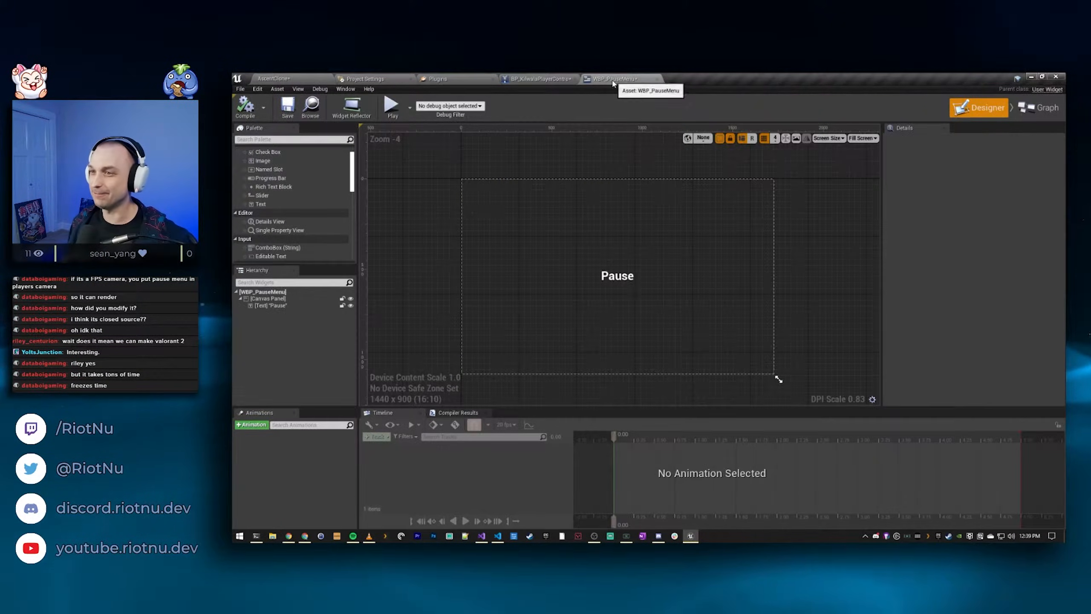
pyautogui.click(548, 79)
pyautogui.moveTo(466, 335); pyautogui.dragTo(645, 356, button='right')
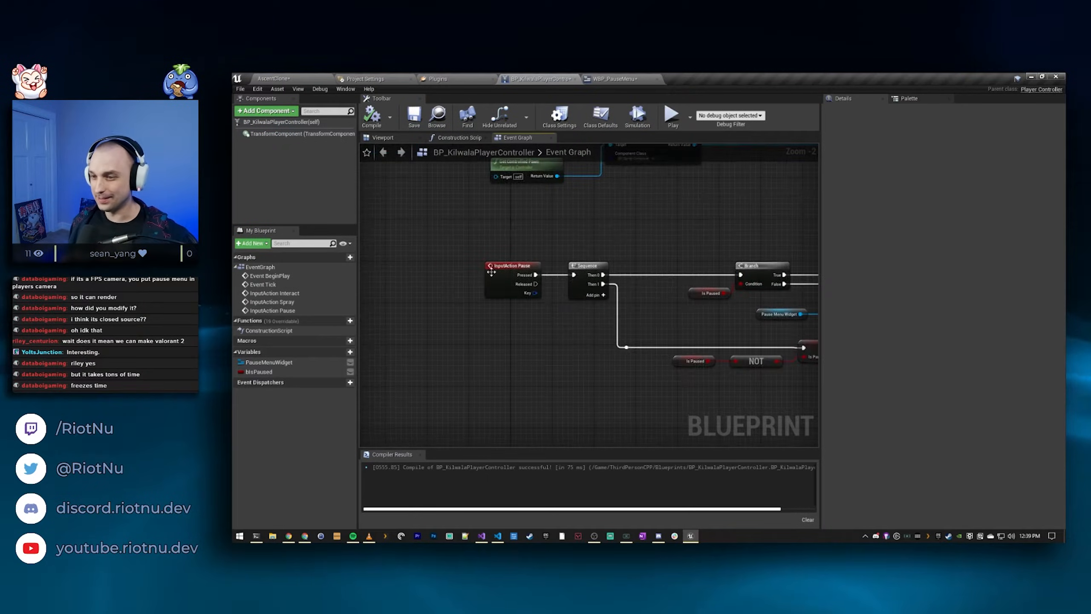
pyautogui.click(499, 278)
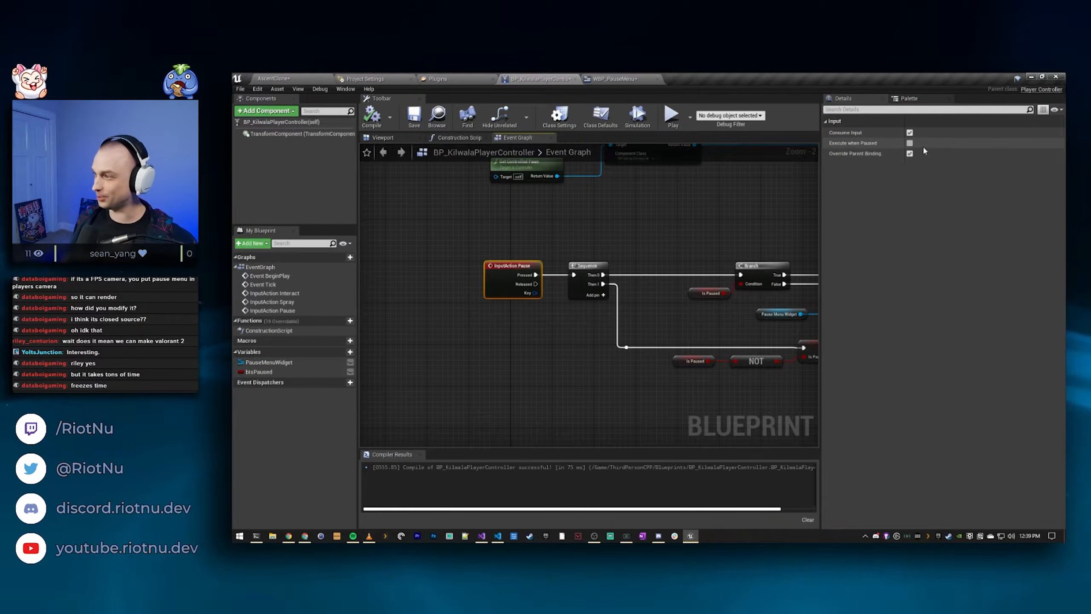
pyautogui.click(910, 144)
pyautogui.click(372, 114)
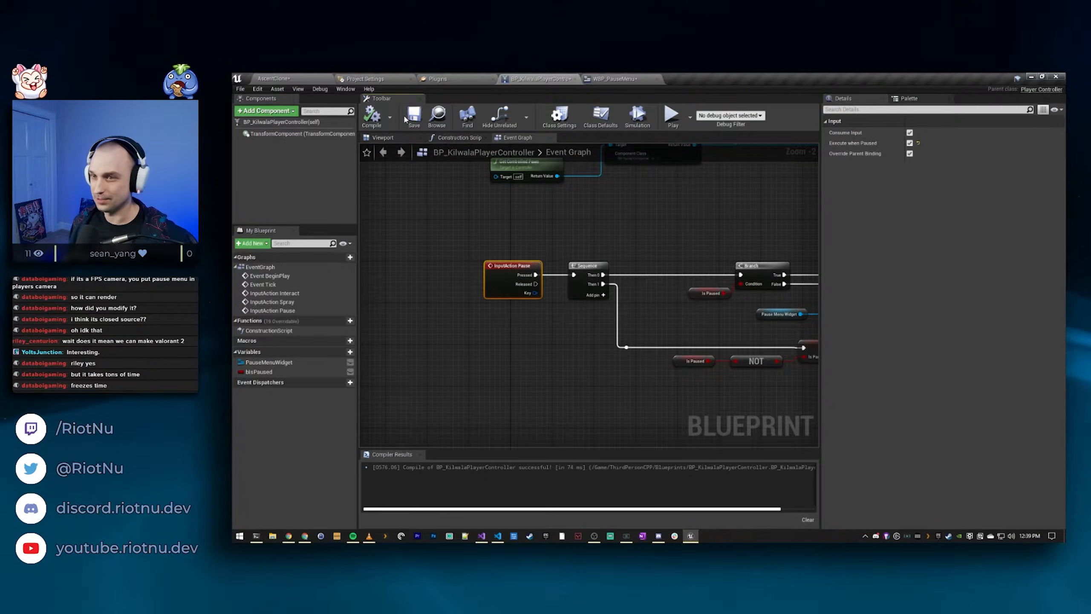
# Step: Play the game in a preview window, test pausing, unpausing and moving the character, and end the session
pyautogui.click(671, 115)
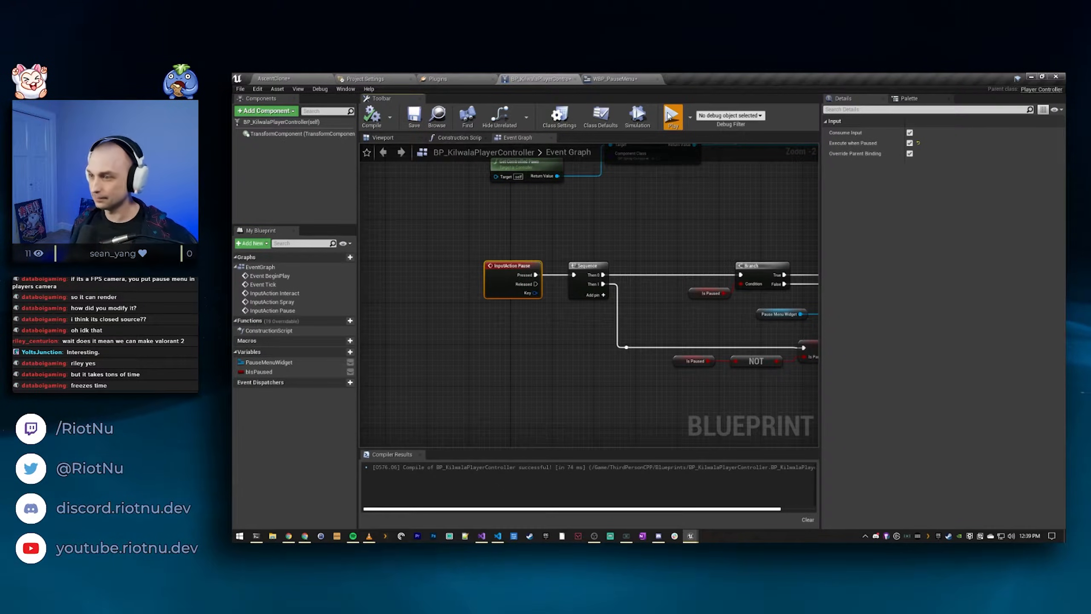
pyautogui.press('p')
pyautogui.press('p')
pyautogui.press('p')
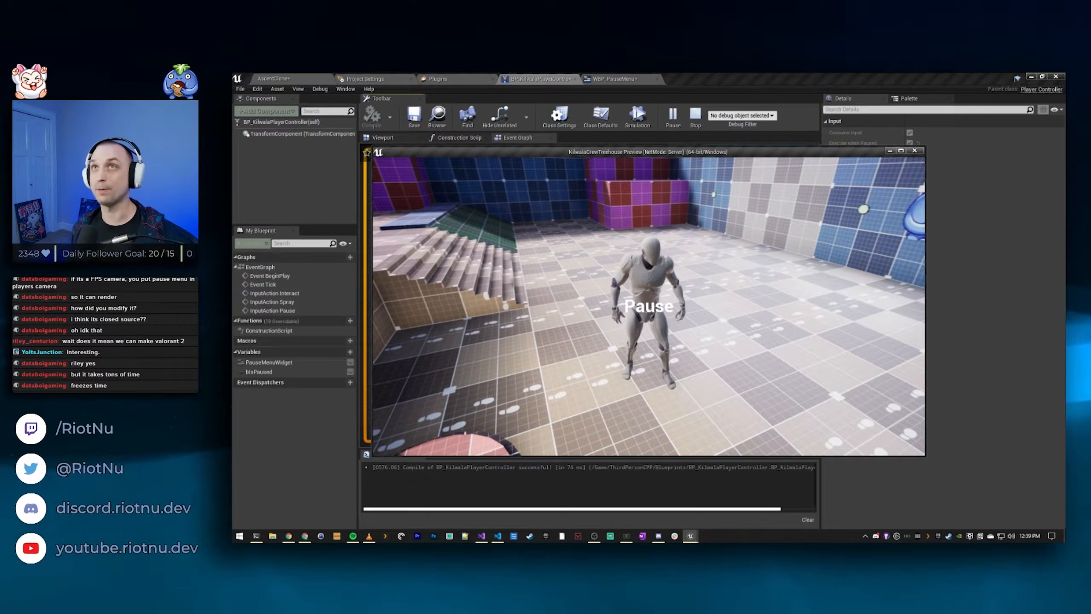
pyautogui.press('w')
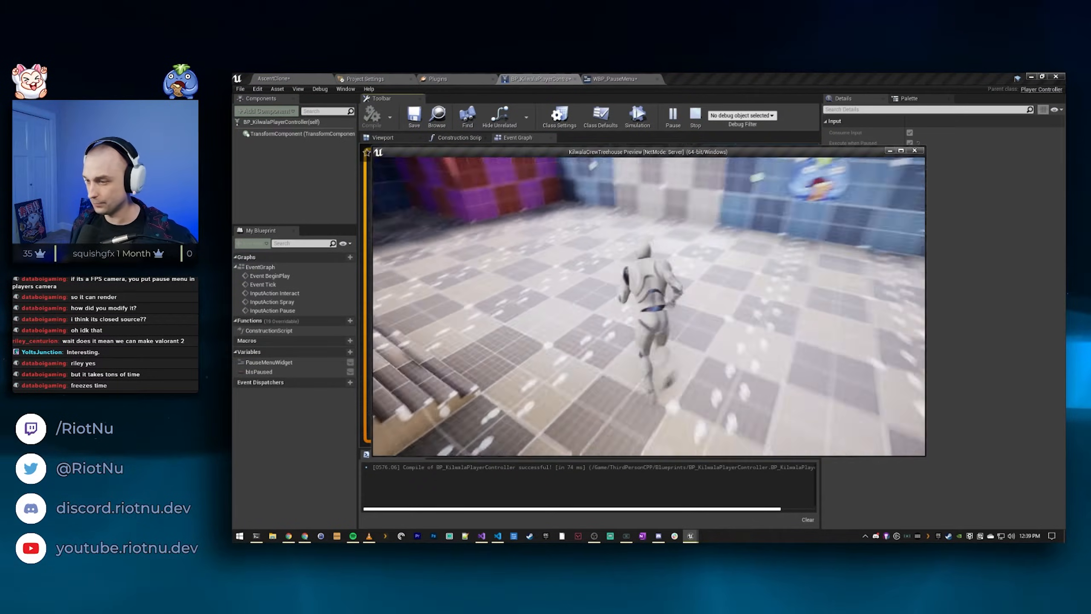
pyautogui.press('Escape')
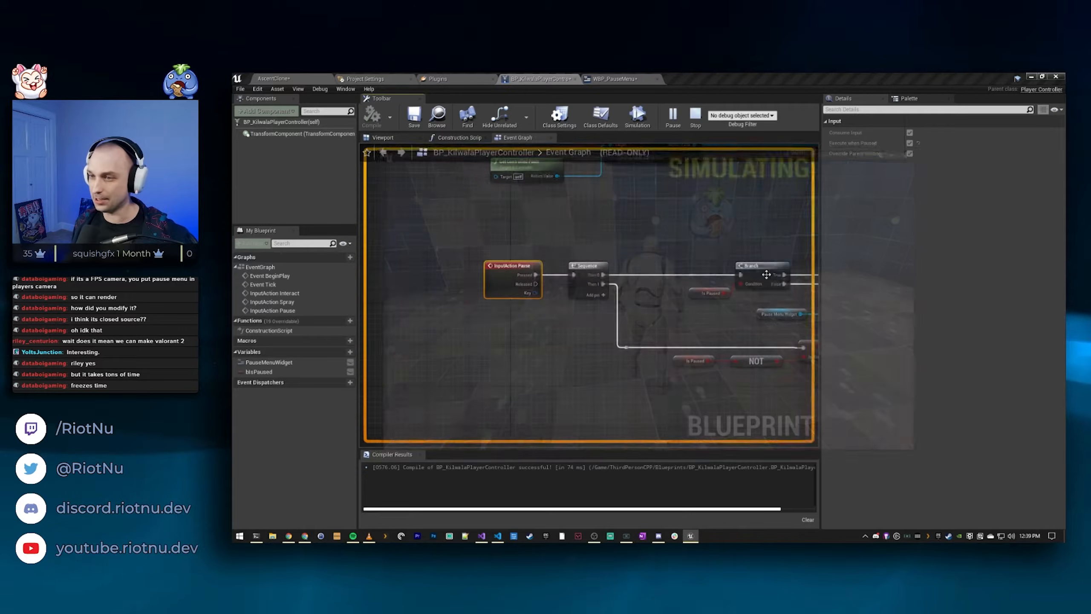
# Step: Add a Button widget to the Canvas Panel of WBP_PauseMenu
pyautogui.click(631, 79)
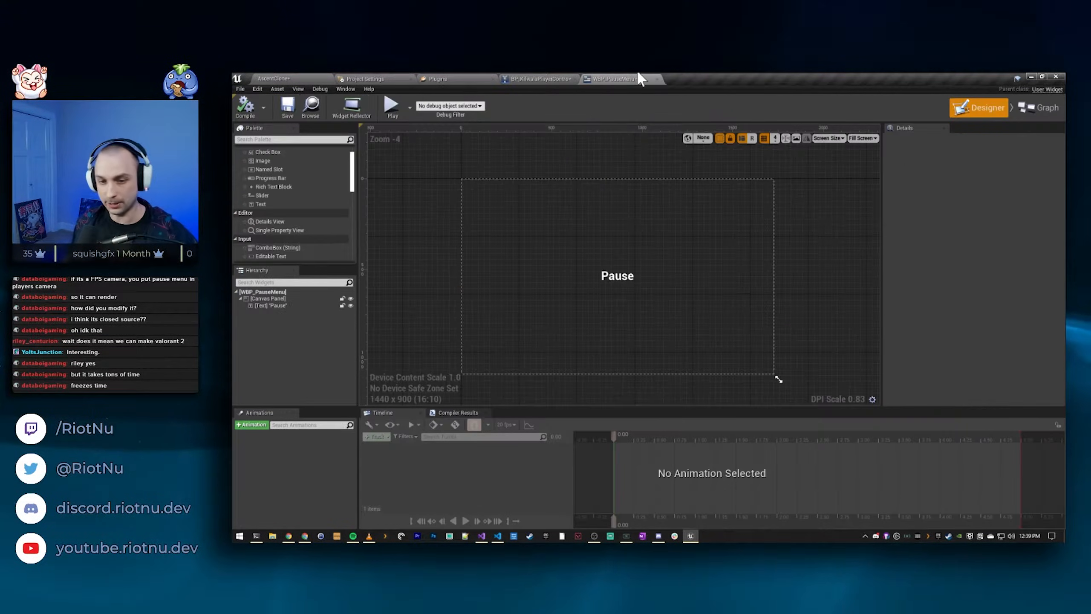
pyautogui.moveTo(505, 183); pyautogui.dragTo(473, 141, button='right')
pyautogui.moveTo(565, 386); pyautogui.dragTo(608, 368, button='right')
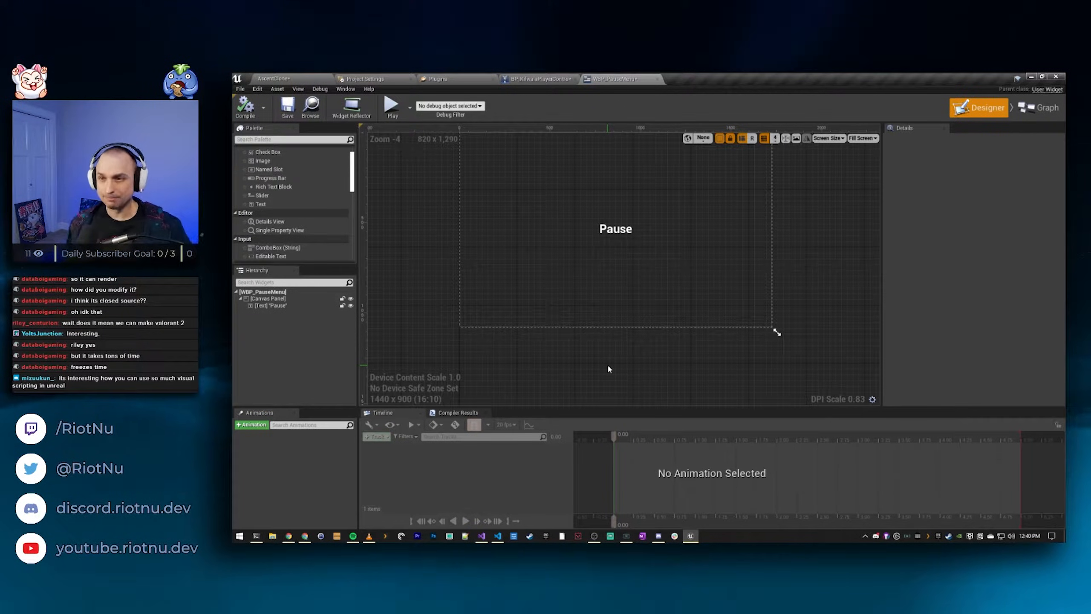
pyautogui.moveTo(621, 341); pyautogui.dragTo(622, 377, button='right')
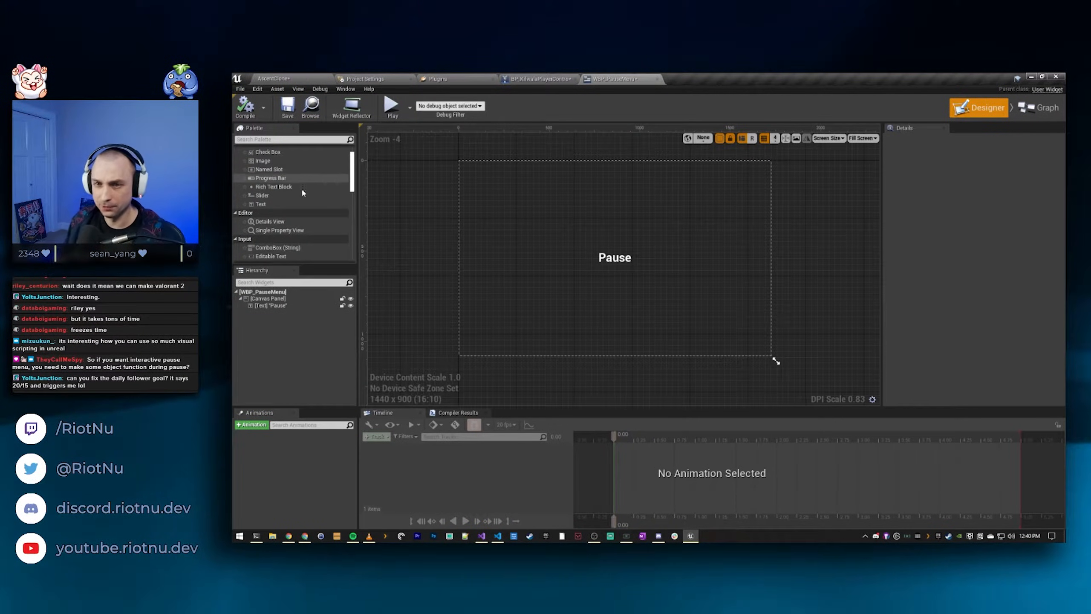
pyautogui.scroll(2, 303, 197)
pyautogui.moveTo(267, 166); pyautogui.dragTo(295, 220)
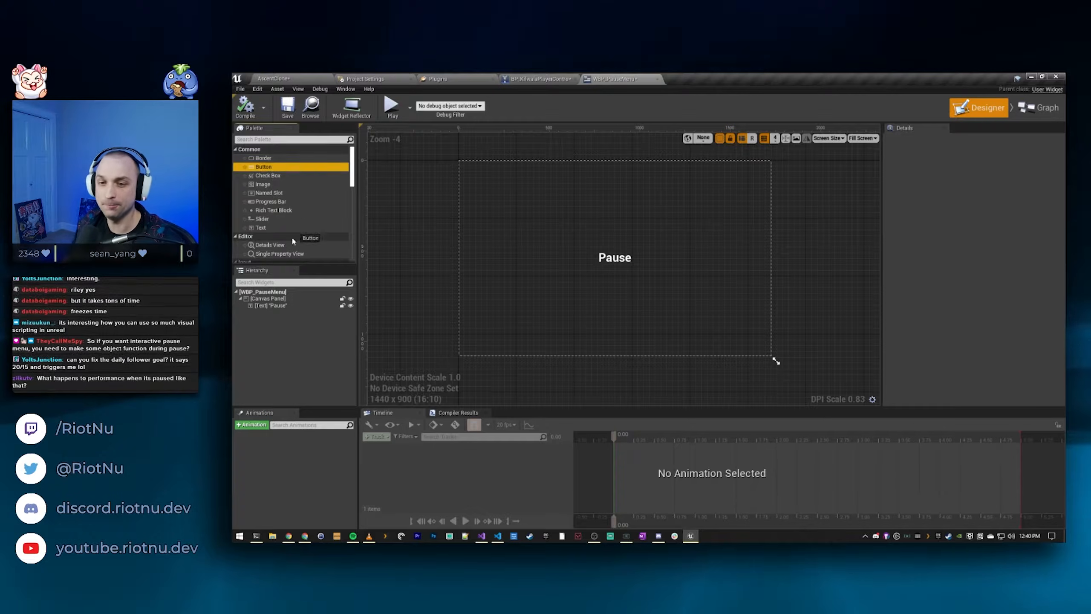
pyautogui.moveTo(269, 304); pyautogui.dragTo(268, 305)
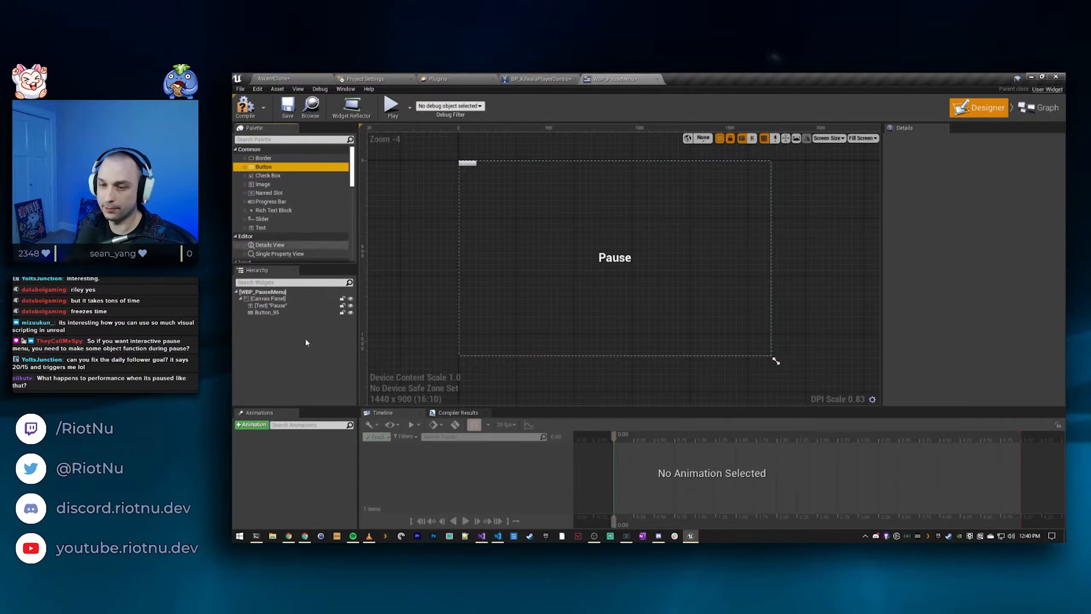
# Step: Anchor the new button to the canvas's bottom-left corner and reset its Position Y to 0
pyautogui.click(269, 314)
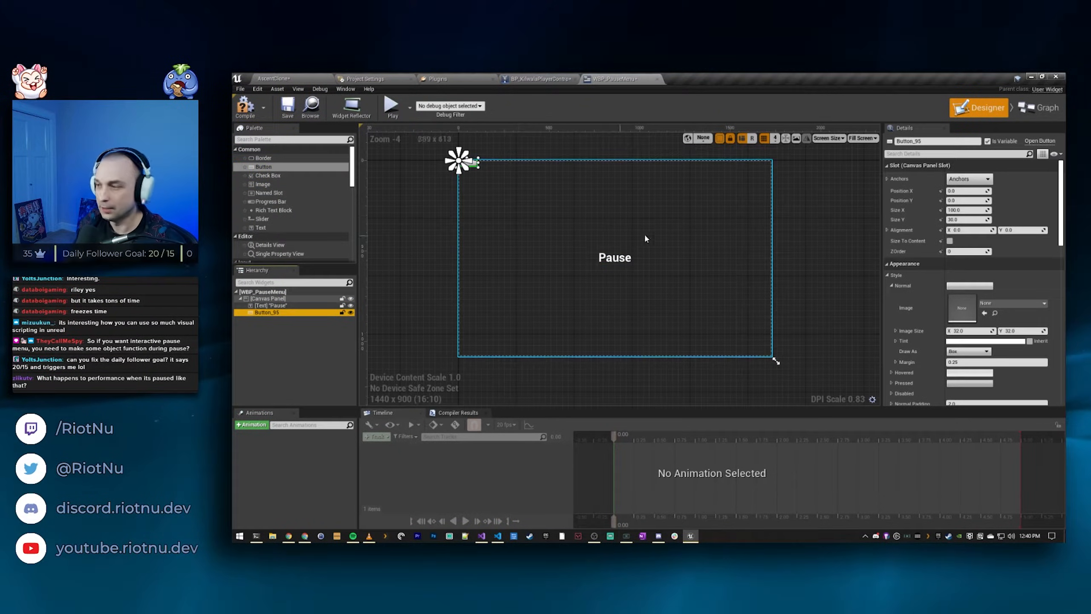
pyautogui.click(956, 180)
pyautogui.click(961, 270)
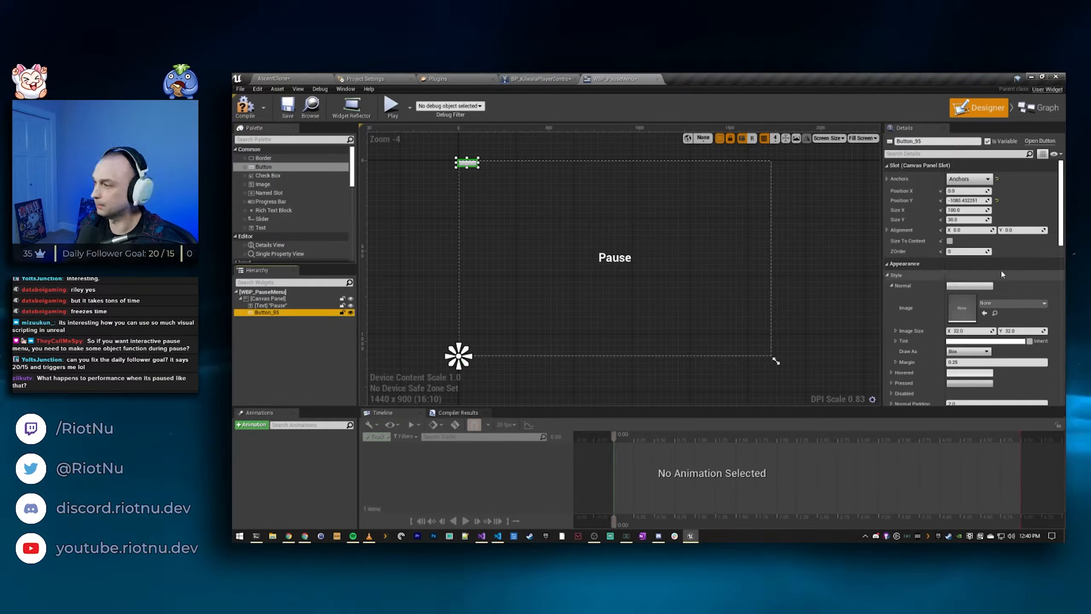
pyautogui.click(997, 201)
# Step: Try Size To Content with an alignment of X 50 and Y 50 on the button, and turn Size To Content back off
pyautogui.click(964, 211)
pyautogui.click(960, 239)
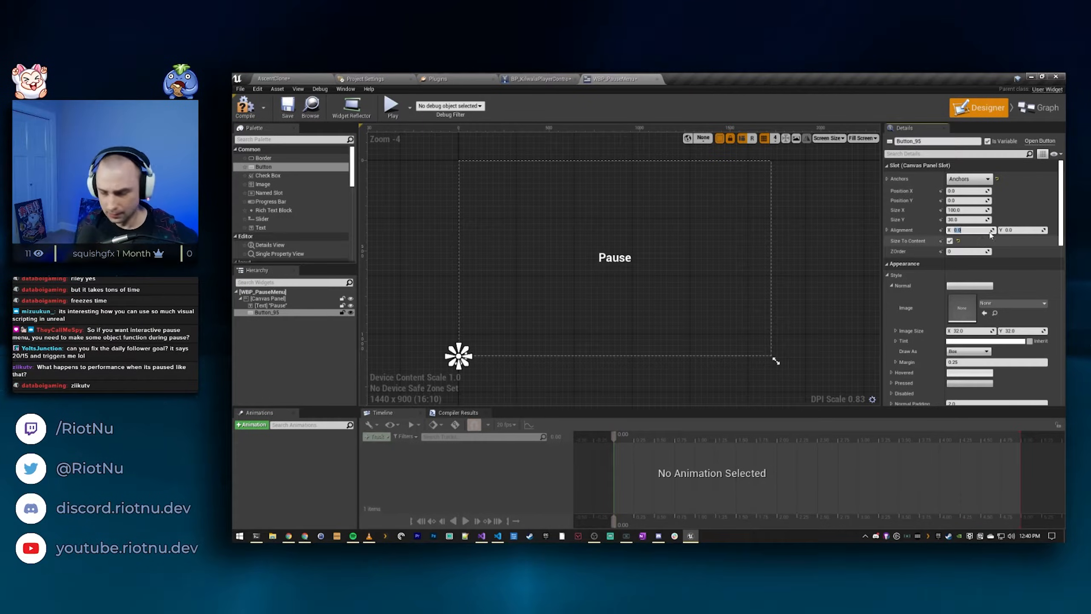
pyautogui.write('50')
pyautogui.press('Tab')
pyautogui.write('50')
pyautogui.press('Return')
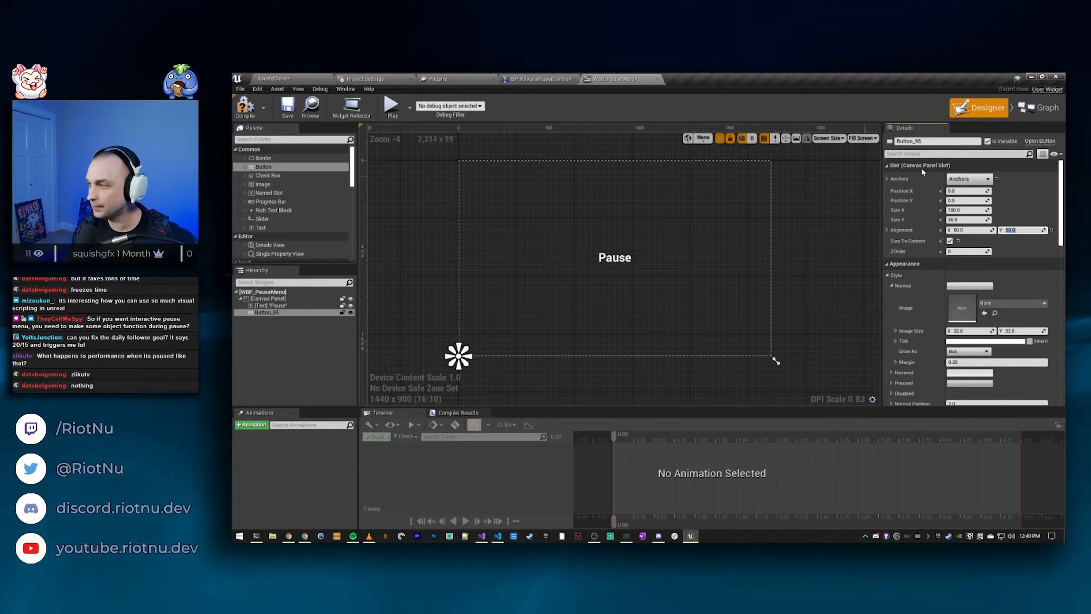
pyautogui.click(950, 240)
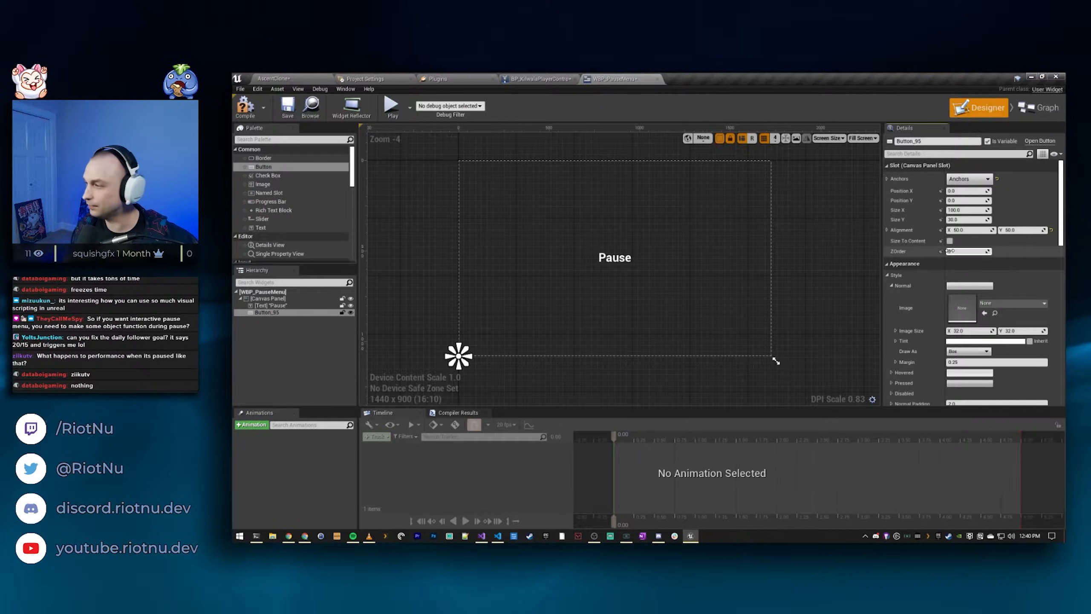
# Step: Set the button's Size X and Size Y to 200
pyautogui.click(963, 210)
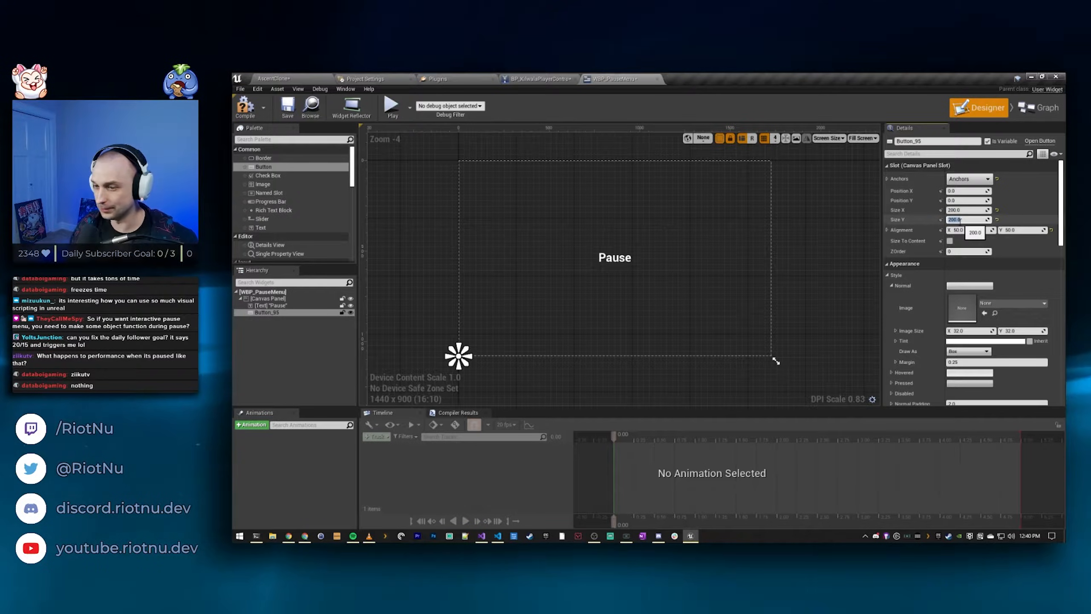
pyautogui.click(1005, 237)
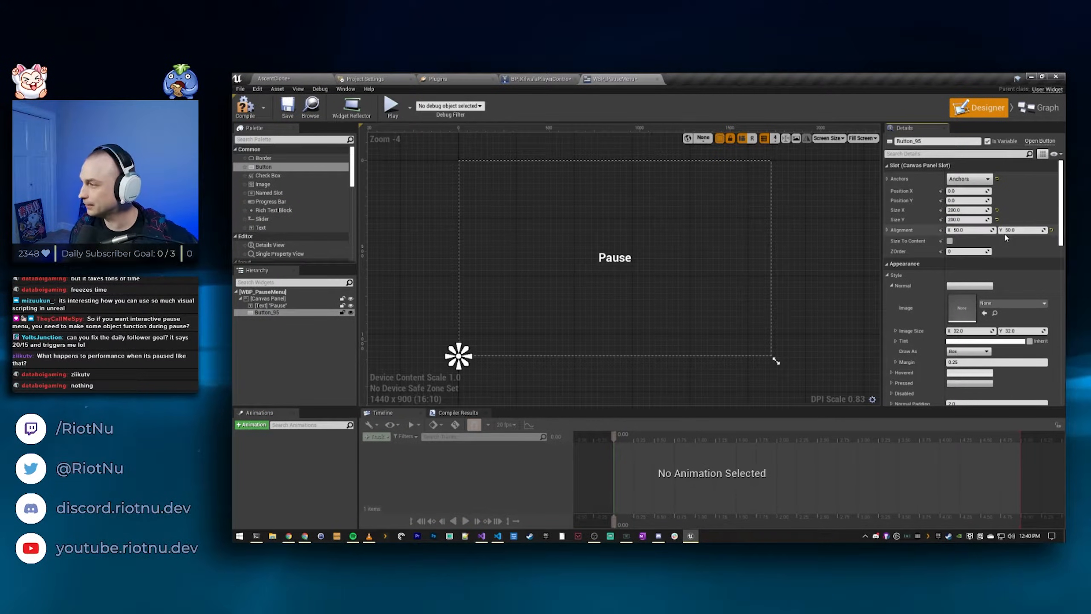
# Step: Reset the button's alignment to its default and set its Y alignment to 1.0
pyautogui.doubleClick(1052, 232)
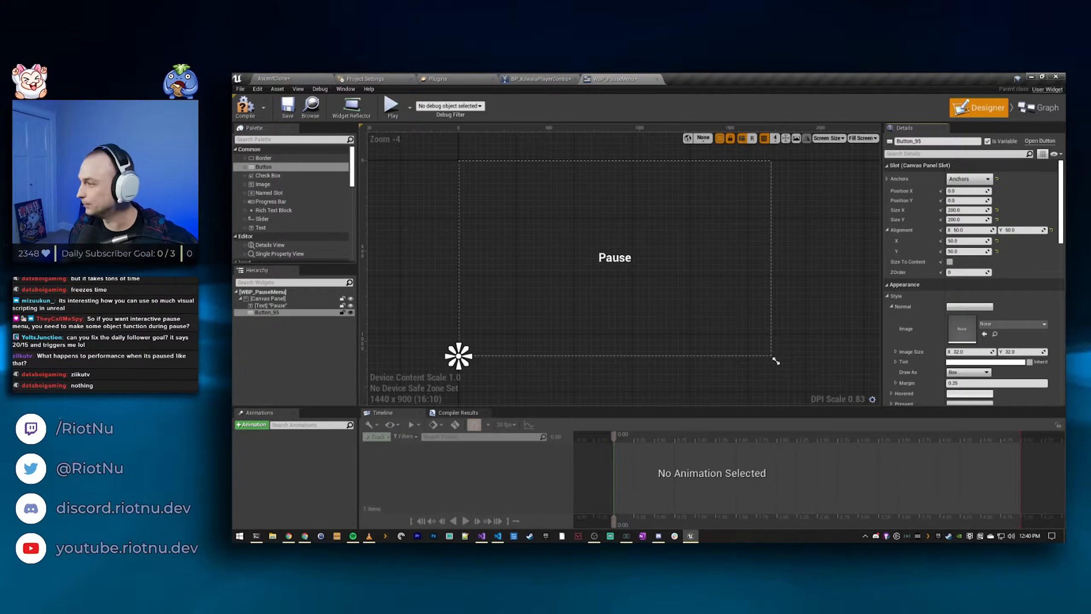
pyautogui.click(1051, 231)
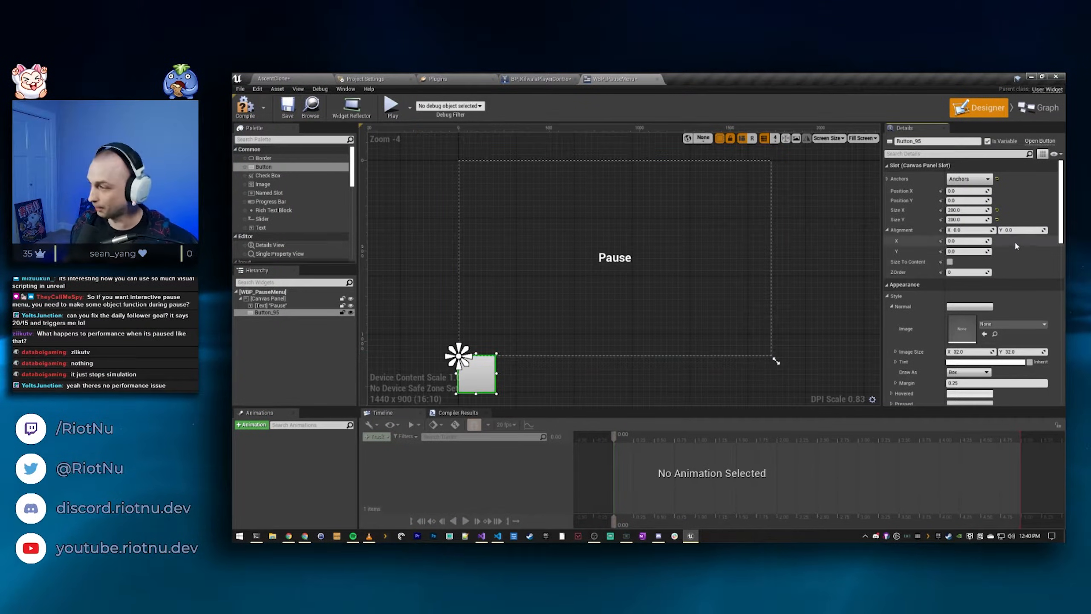
pyautogui.scroll(-1, 969, 247)
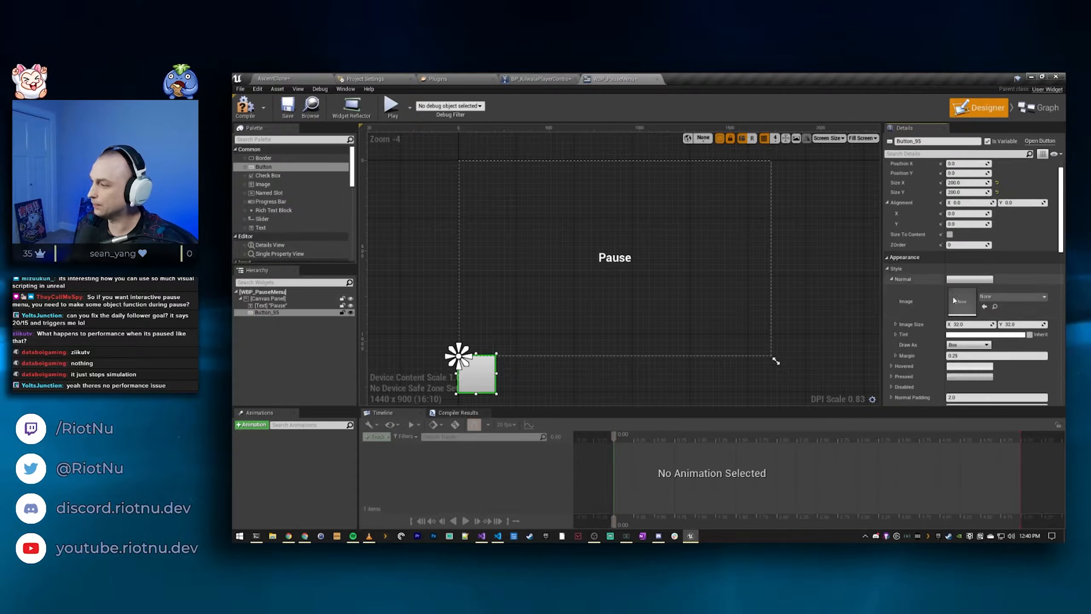
pyautogui.click(970, 214)
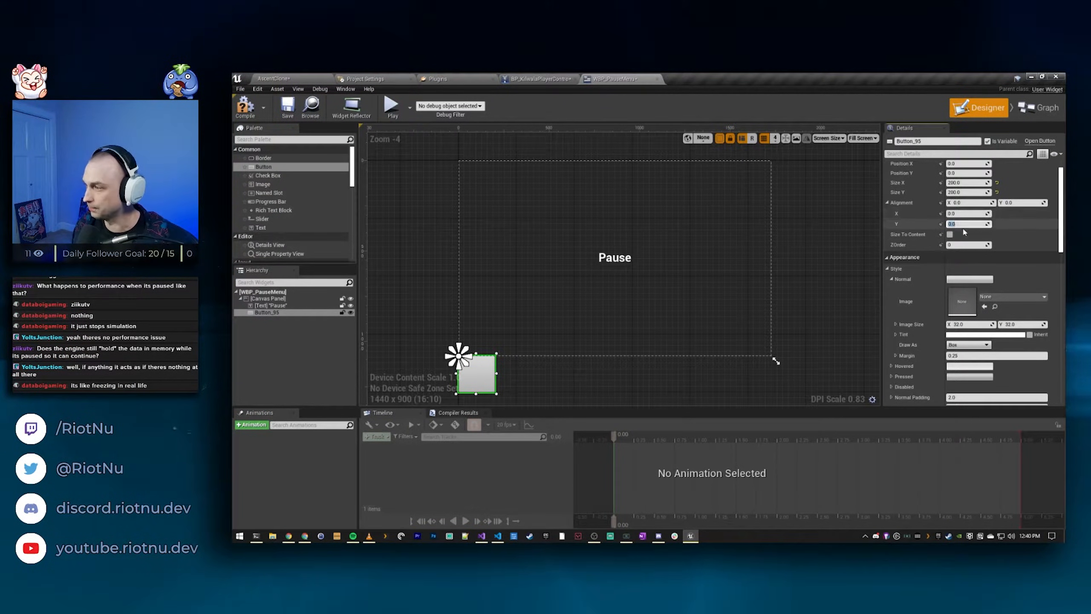
pyautogui.press('Return')
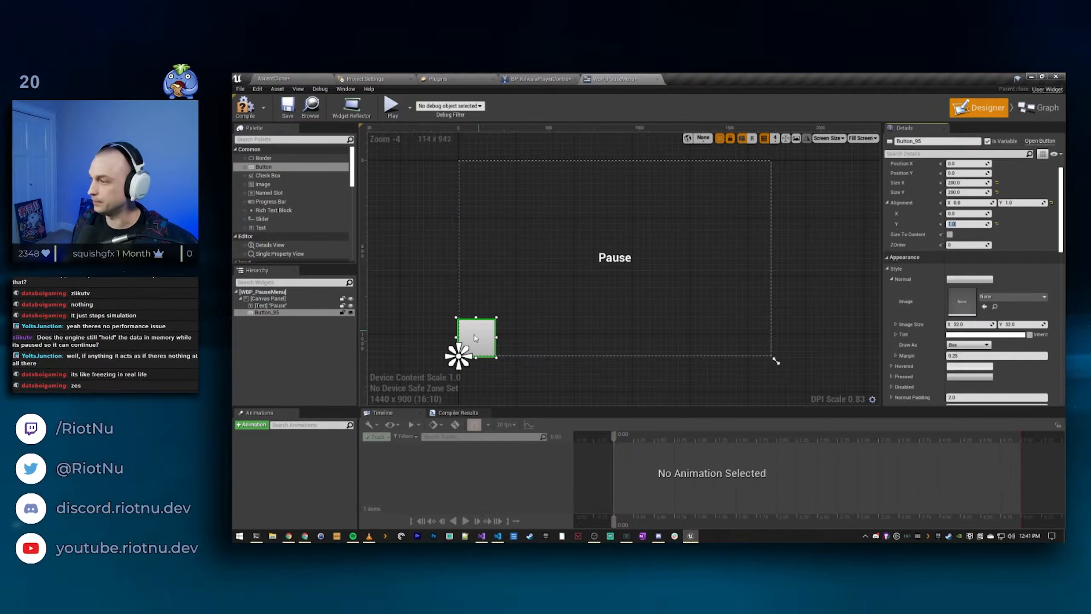
# Step: Set the button's Position X to 50 and its Position Y to -50
pyautogui.moveTo(706, 355); pyautogui.dragTo(735, 355, button='right')
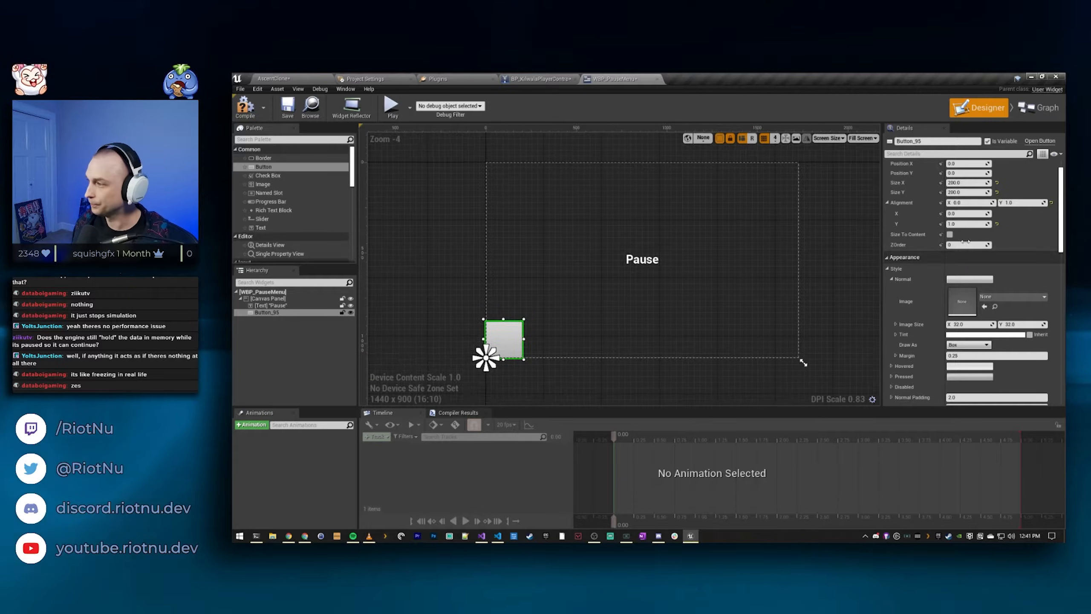
pyautogui.click(969, 176)
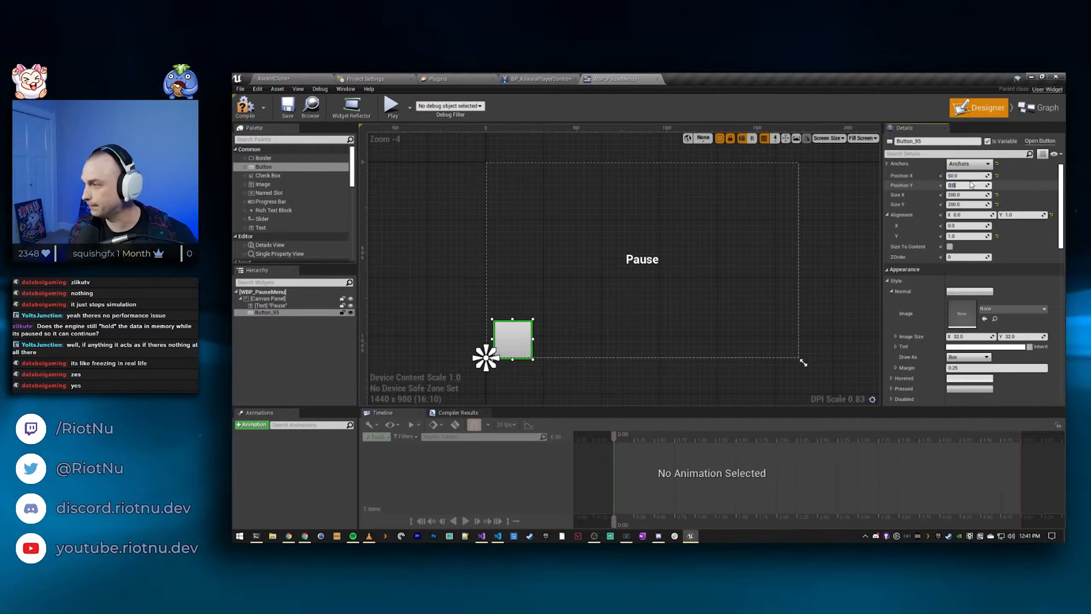
pyautogui.click(972, 185)
pyautogui.write('50')
pyautogui.press('Return')
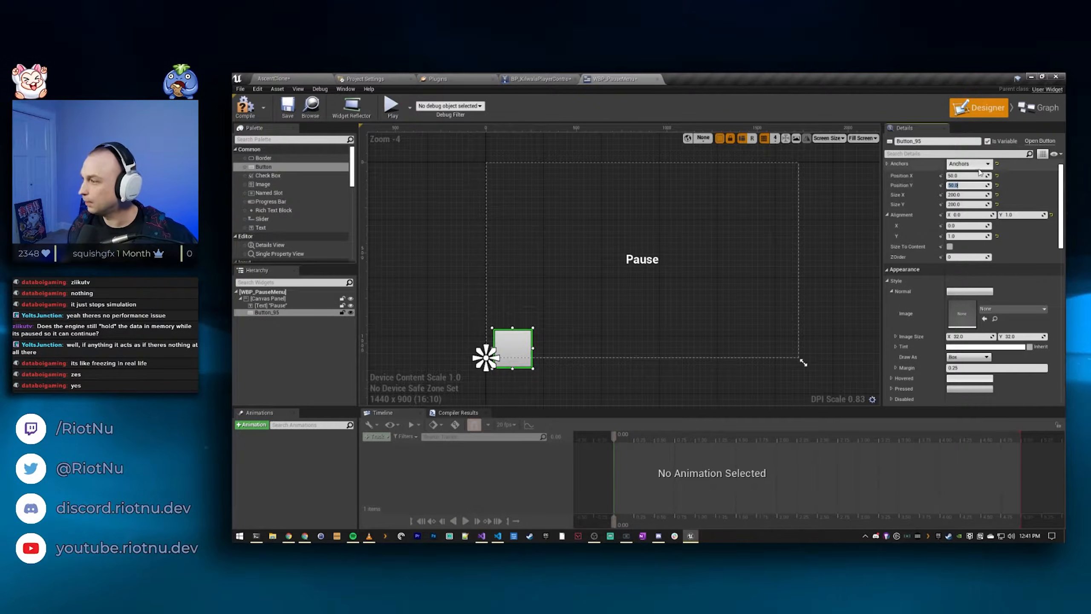
pyautogui.write('-50')
pyautogui.press('Return')
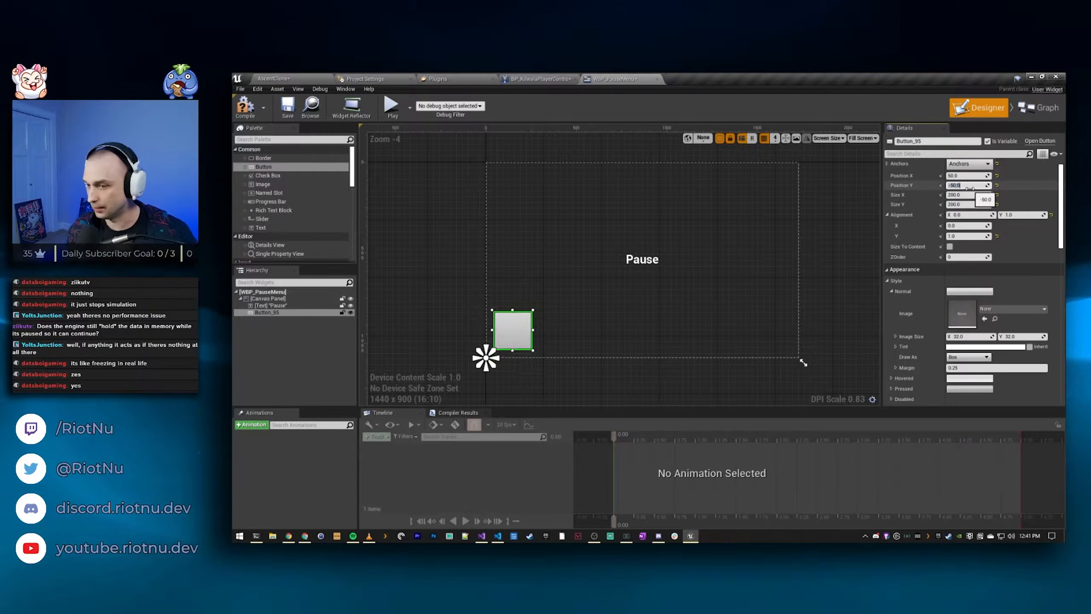
pyautogui.scroll(2, 1029, 277)
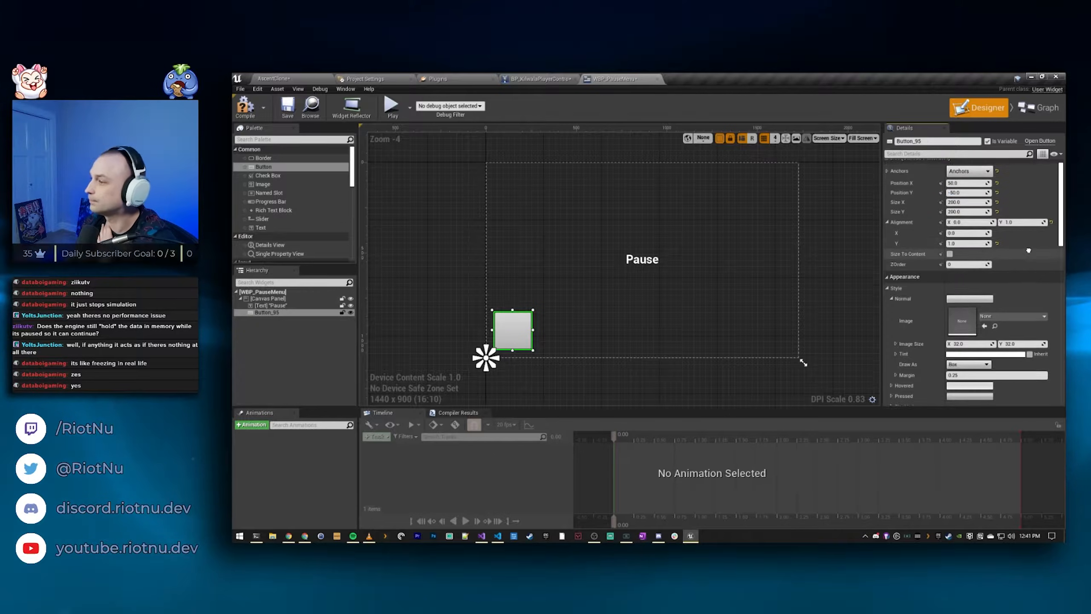
pyautogui.scroll(-1, 1029, 277)
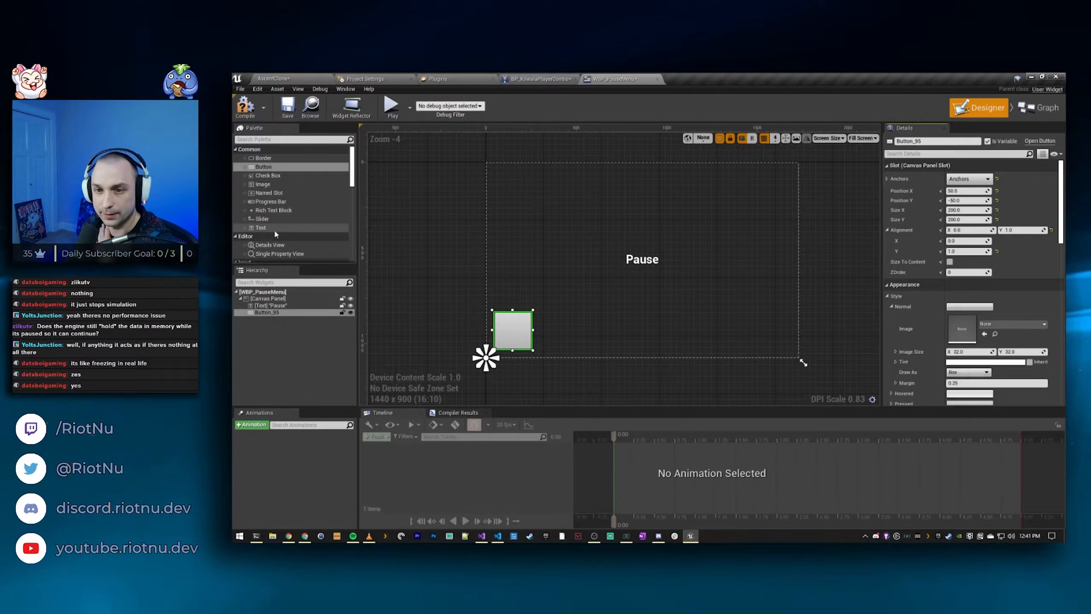
# Step: Nest a new Text widget inside the button and turn on Size To Content for the button
pyautogui.moveTo(275, 228); pyautogui.dragTo(300, 258)
pyautogui.moveTo(263, 317); pyautogui.dragTo(266, 313)
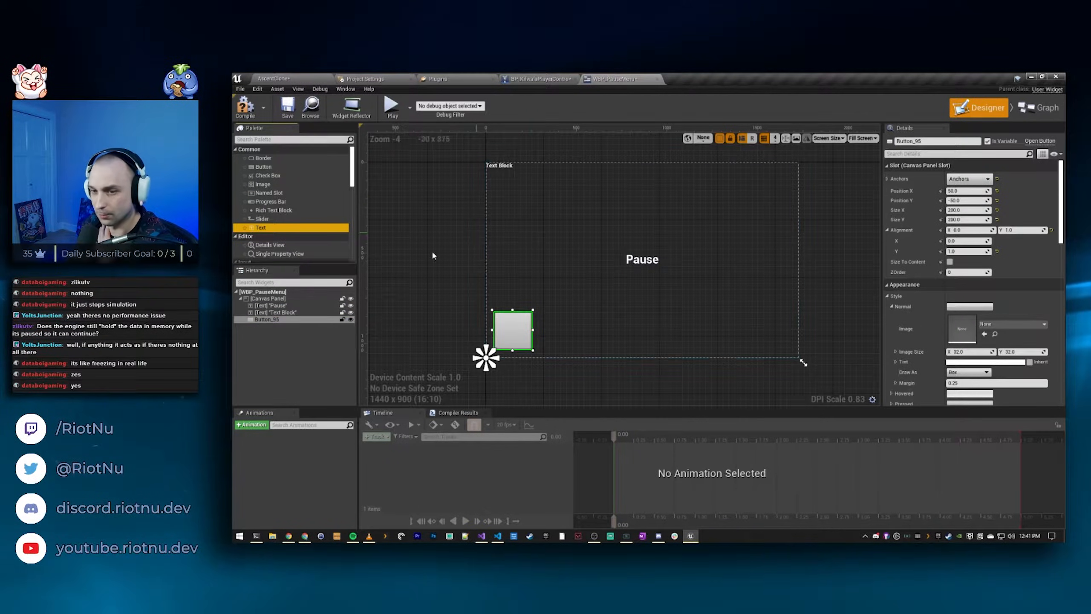
pyautogui.moveTo(278, 312); pyautogui.dragTo(307, 326)
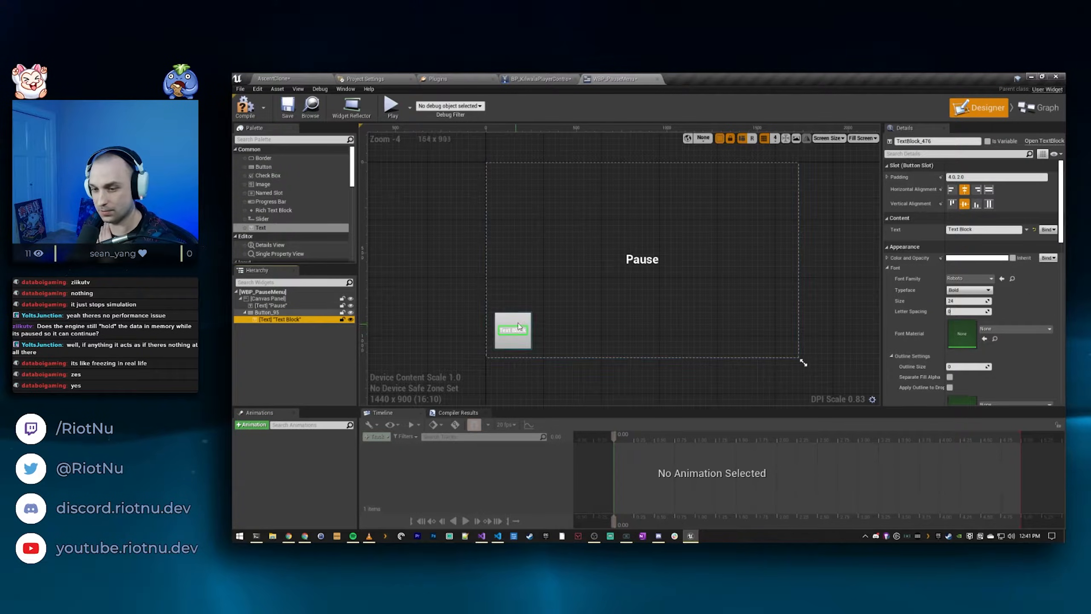
pyautogui.click(275, 312)
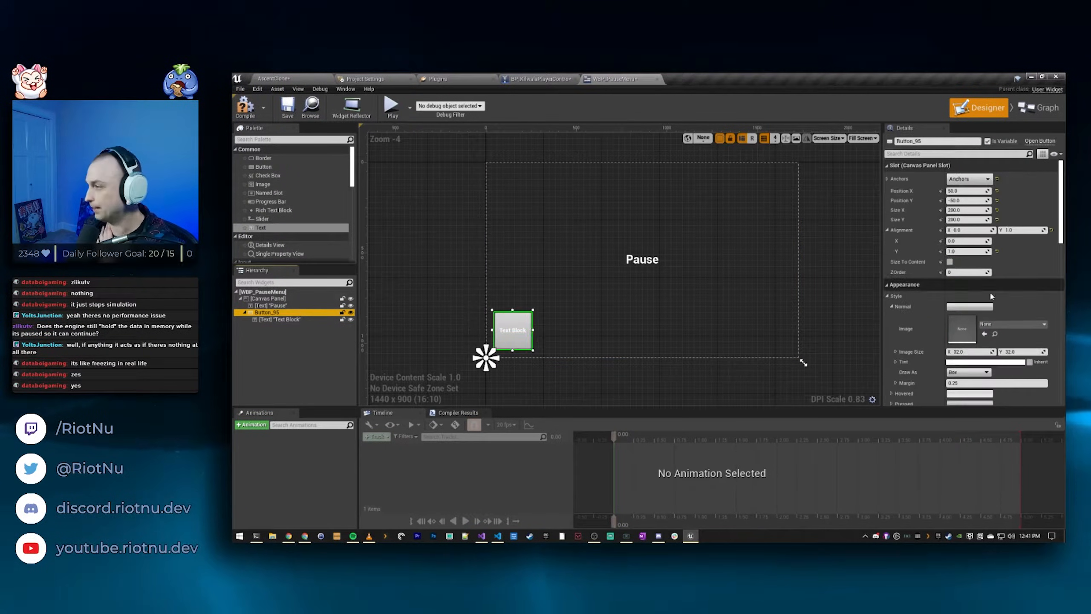
pyautogui.click(950, 262)
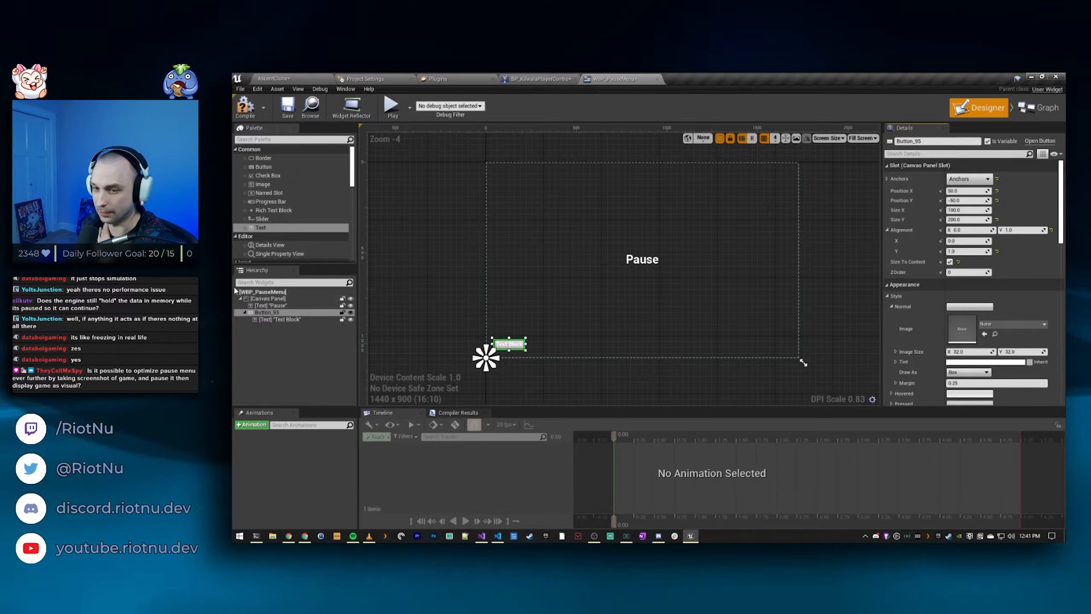
# Step: Change the nested text to Quit Game and set its font size to 48
pyautogui.click(279, 319)
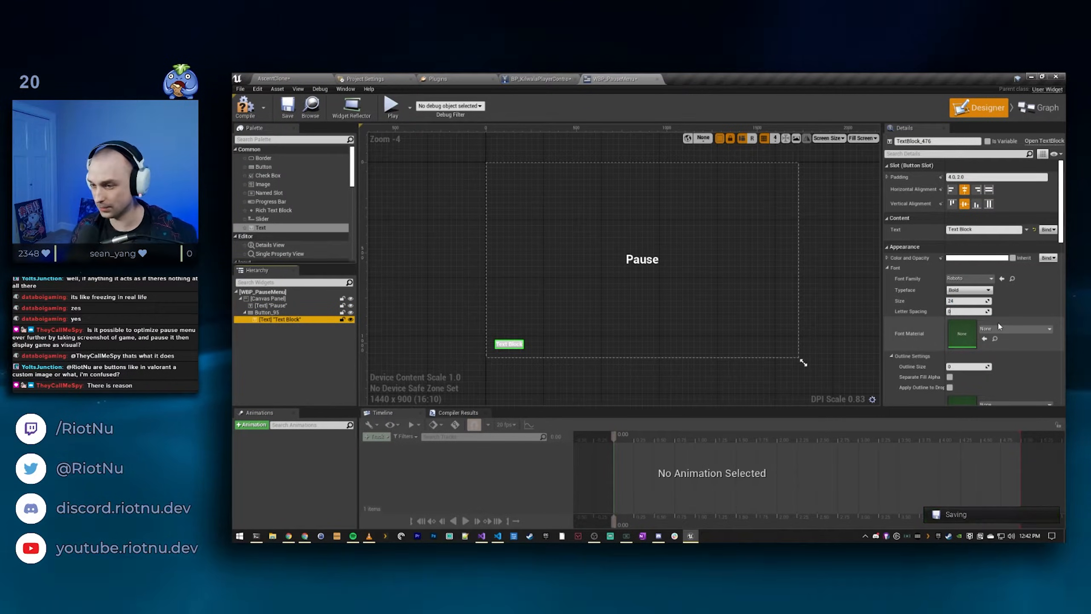
pyautogui.click(980, 229)
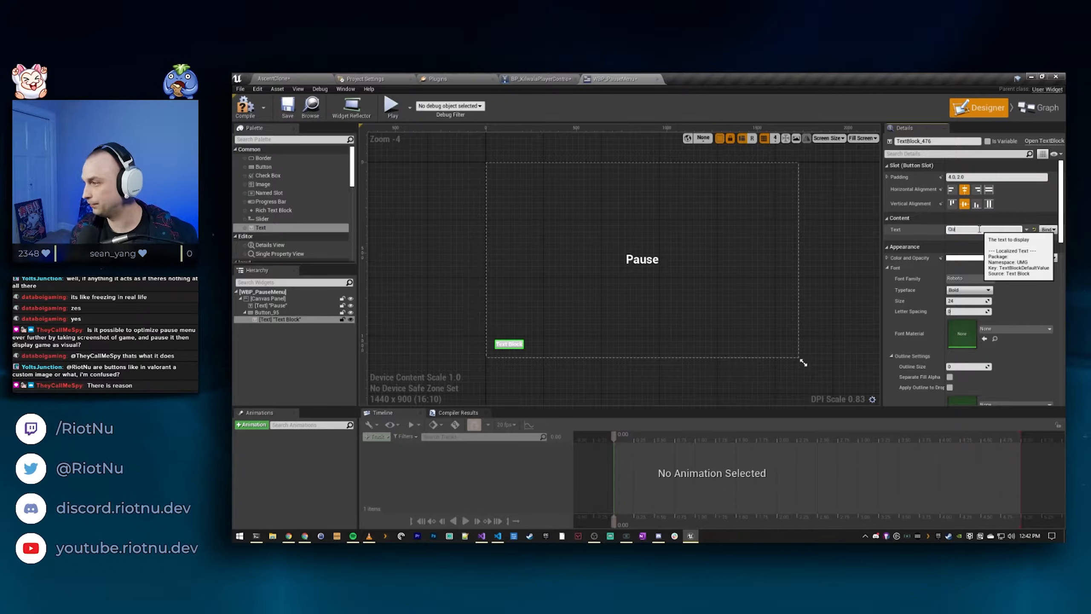
pyautogui.press('Return')
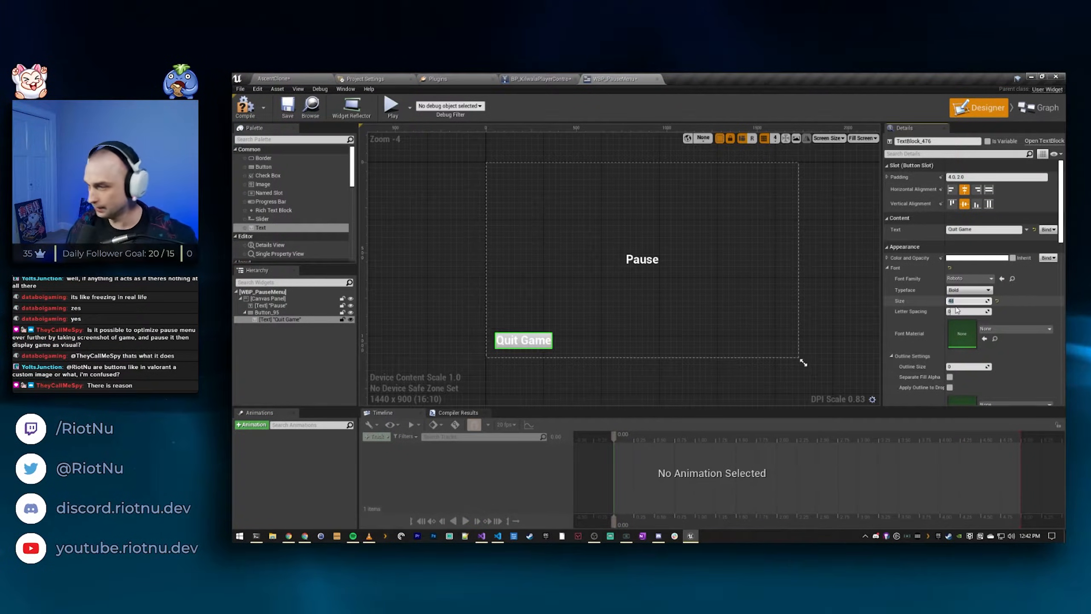
# Step: Set the Color and Opacity of the Quit Game text to black
pyautogui.scroll(-2, 1001, 300)
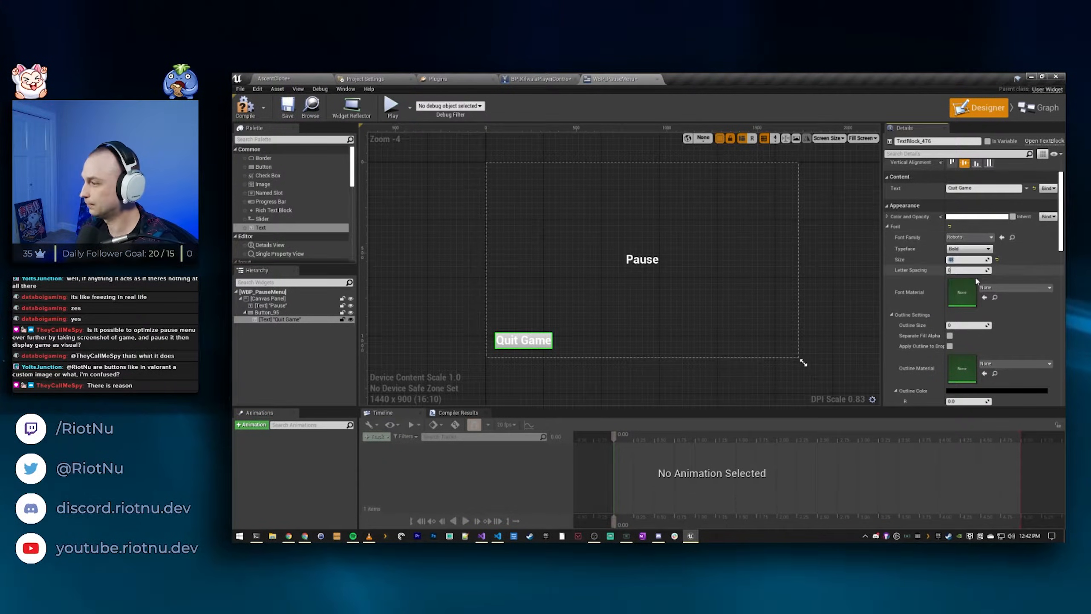
pyautogui.click(888, 216)
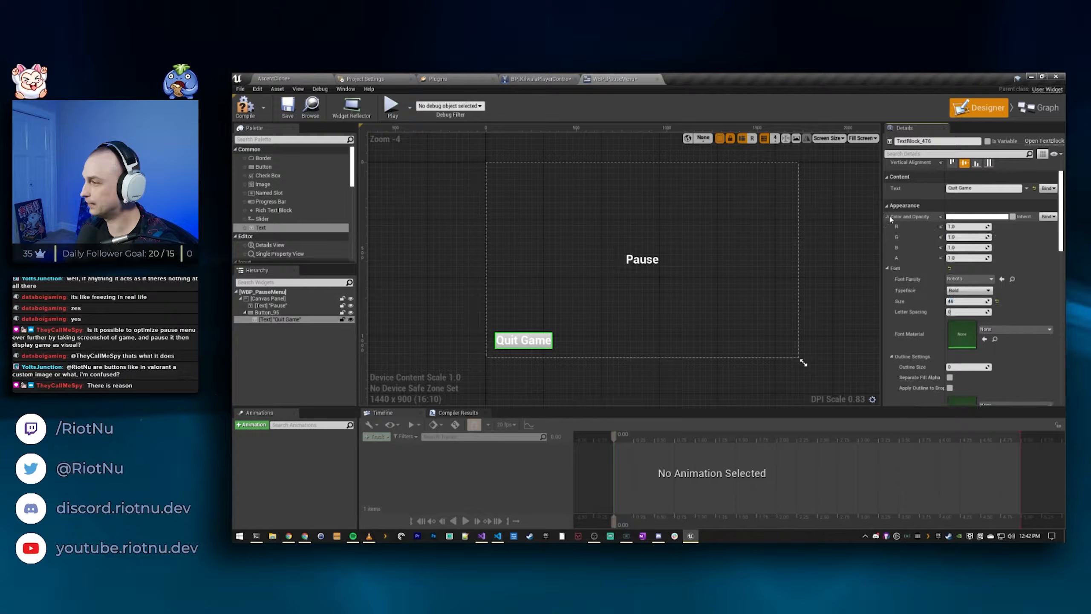
pyautogui.click(976, 217)
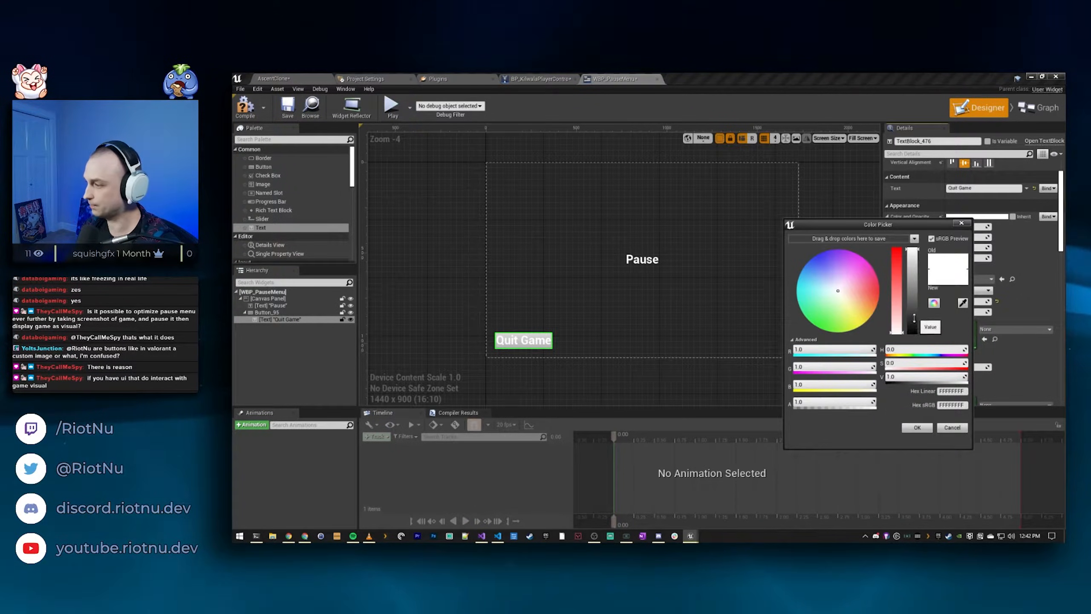
pyautogui.moveTo(915, 317); pyautogui.dragTo(920, 409)
pyautogui.click(918, 428)
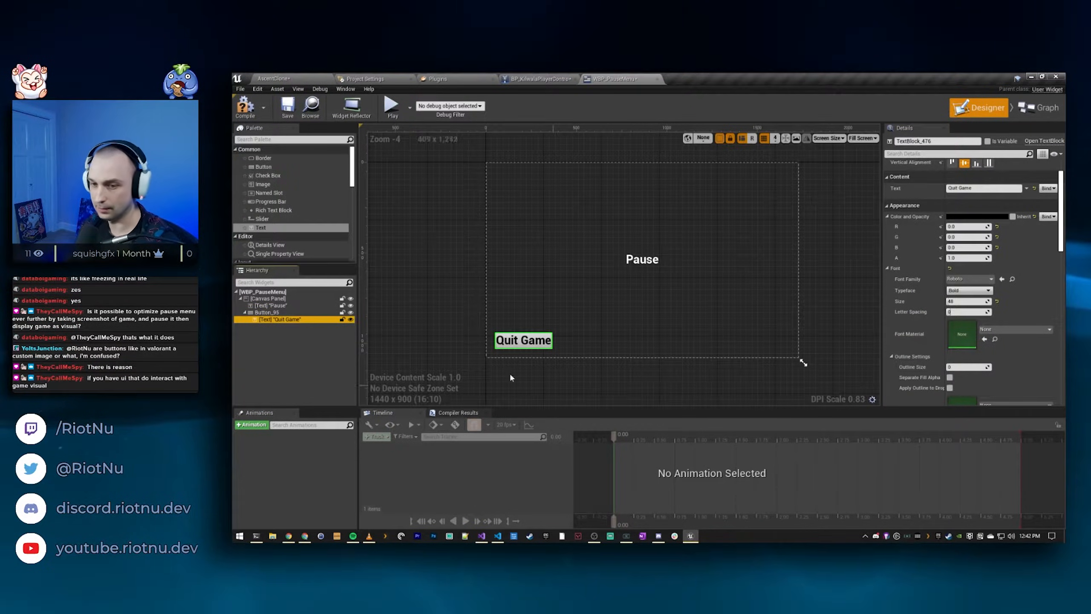
# Step: Rename the button as ButtonQuitGame
pyautogui.click(274, 313)
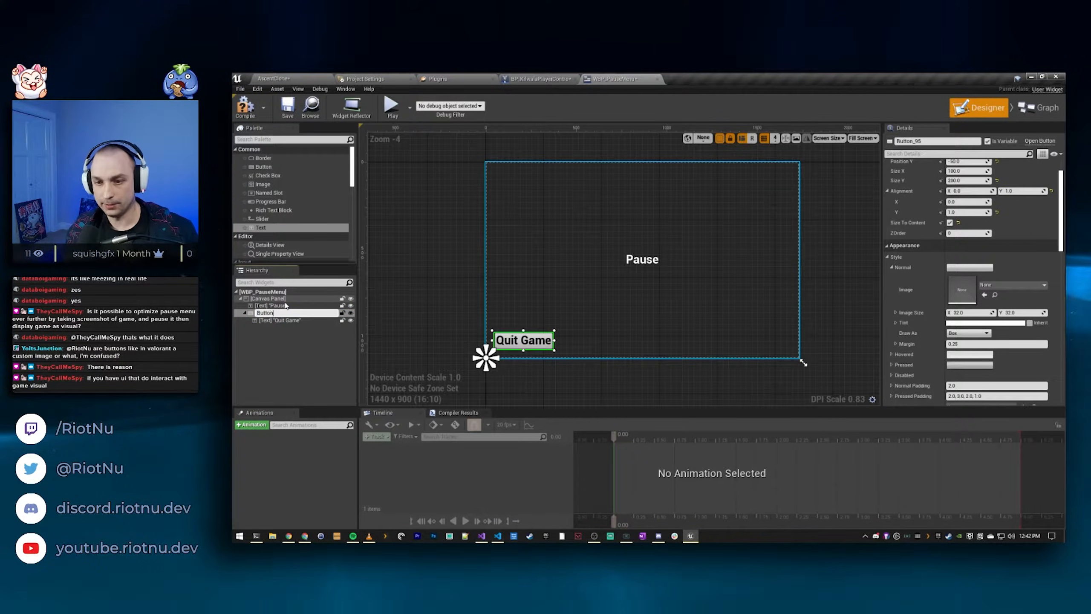
pyautogui.write('QuitGame')
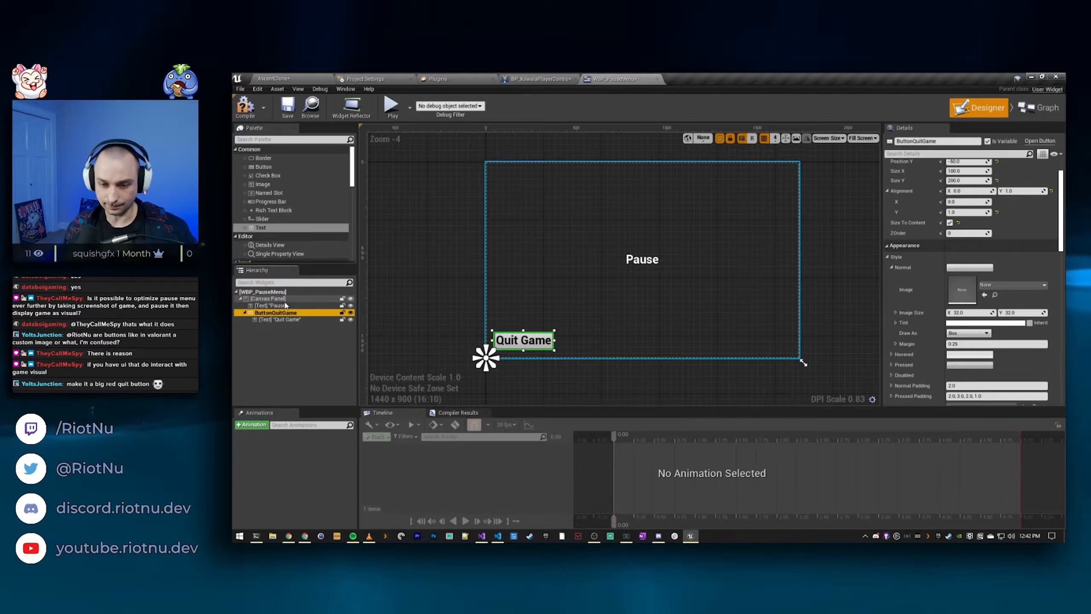
pyautogui.click(892, 267)
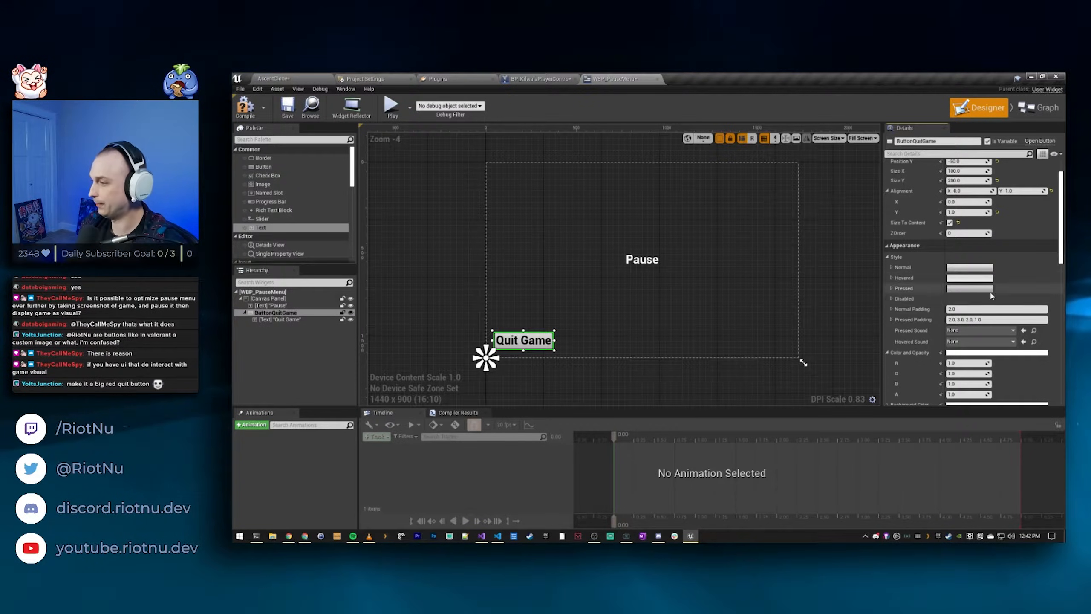
pyautogui.click(893, 268)
pyautogui.scroll(-2, 919, 275)
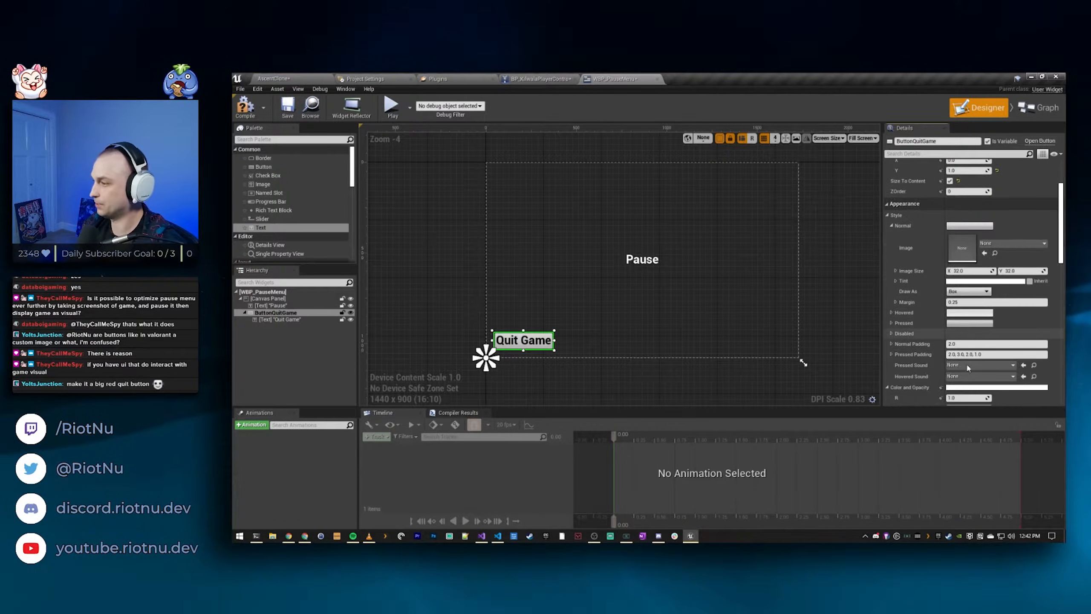
pyautogui.scroll(-1, 911, 388)
pyautogui.click(971, 254)
pyautogui.moveTo(836, 323)
pyautogui.mouseDown()
pyautogui.moveTo(810, 297)
pyautogui.moveTo(824, 302)
pyautogui.moveTo(829, 327)
pyautogui.mouseUp()
pyautogui.click(949, 464)
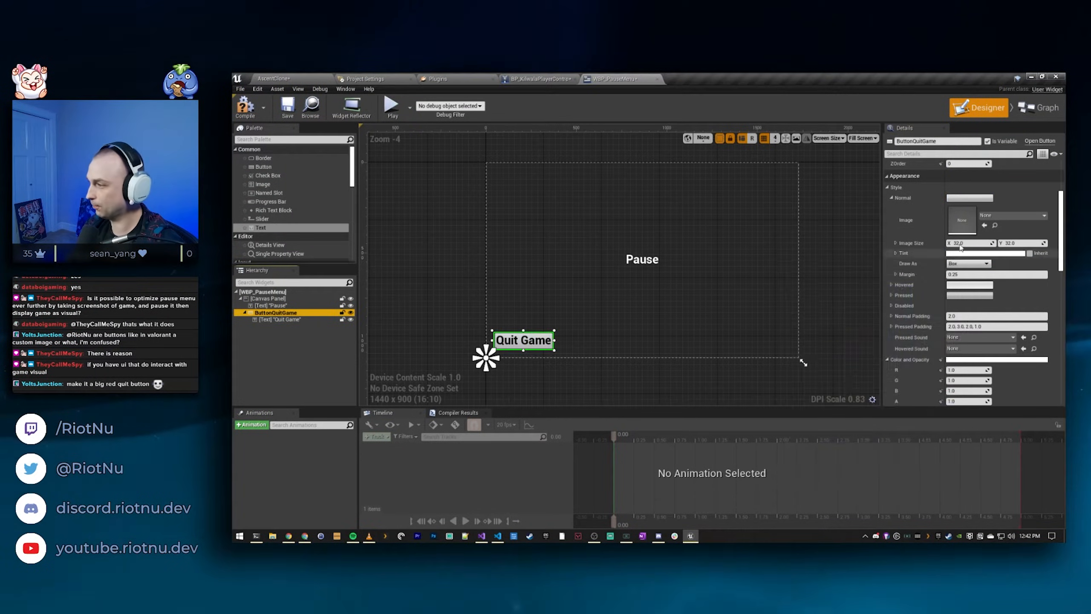
pyautogui.click(998, 219)
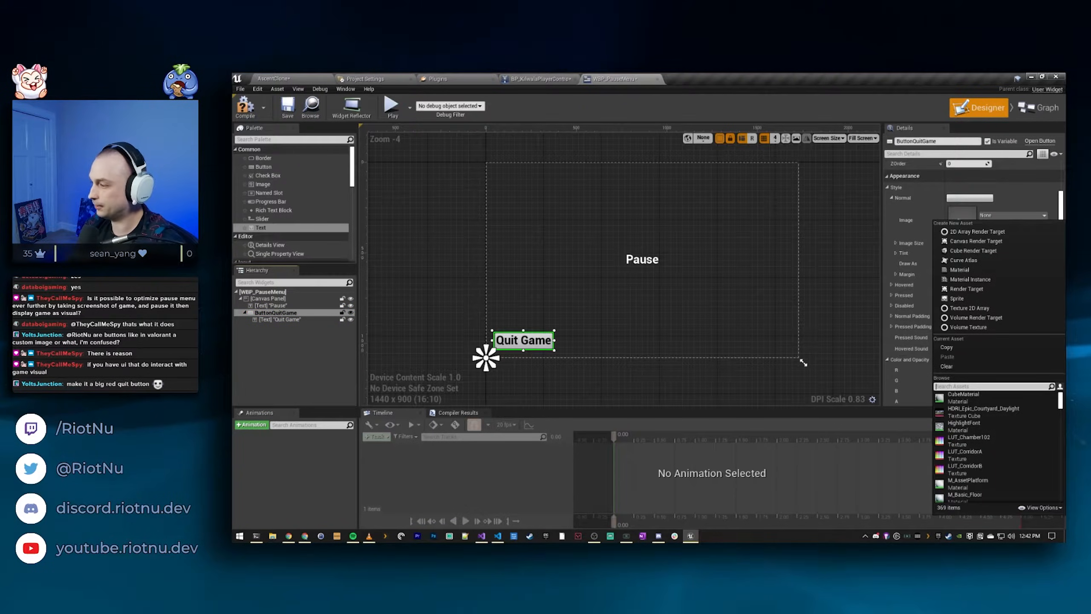
pyautogui.click(897, 227)
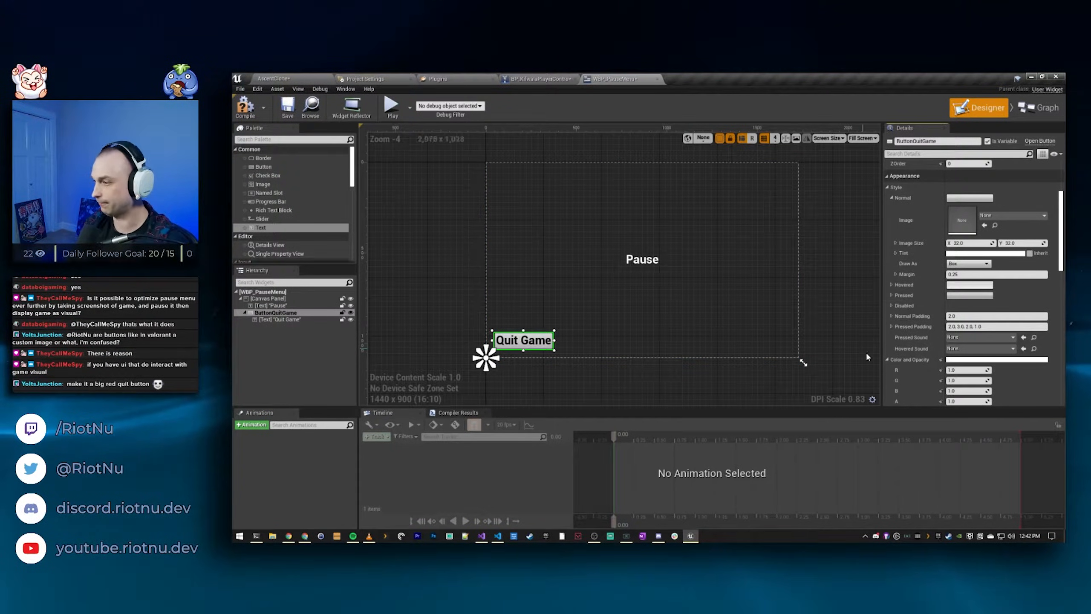
pyautogui.click(891, 198)
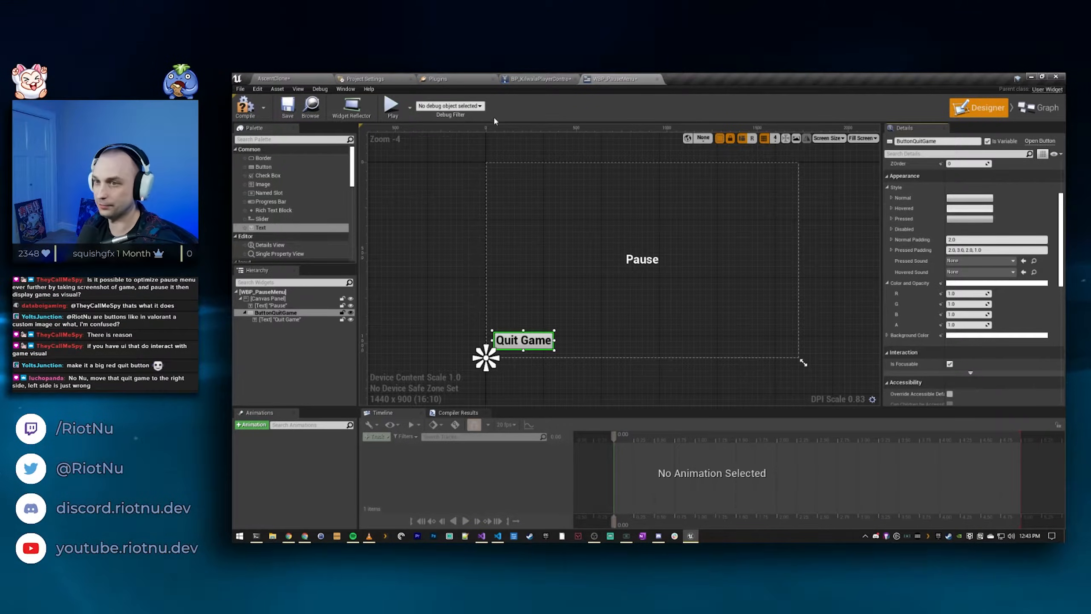
# Step: Run the level in the editor to test the game, and end the play session
pyautogui.click(273, 78)
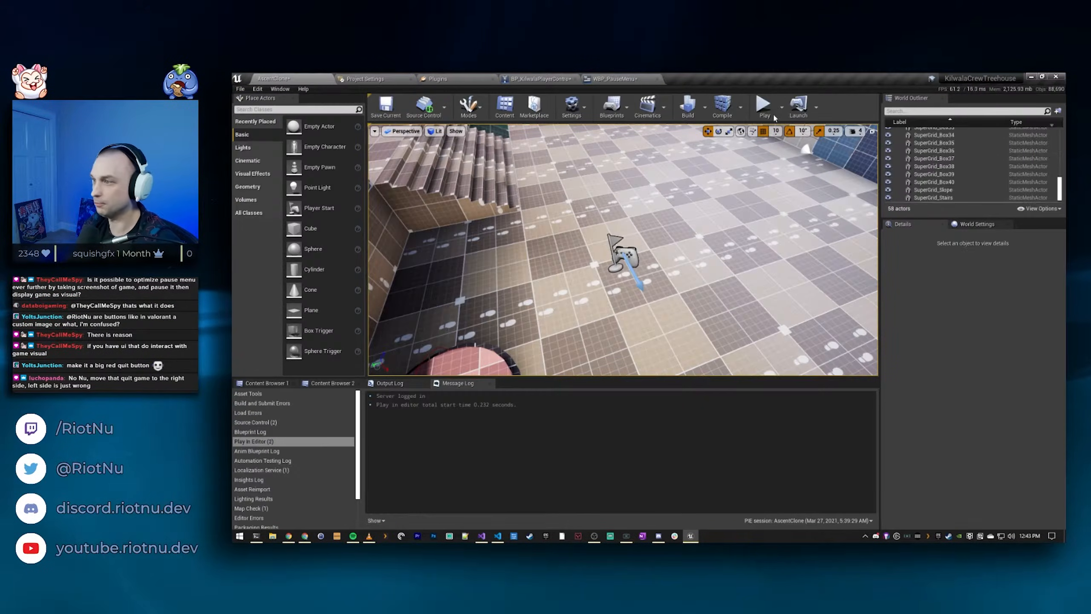
pyautogui.click(763, 110)
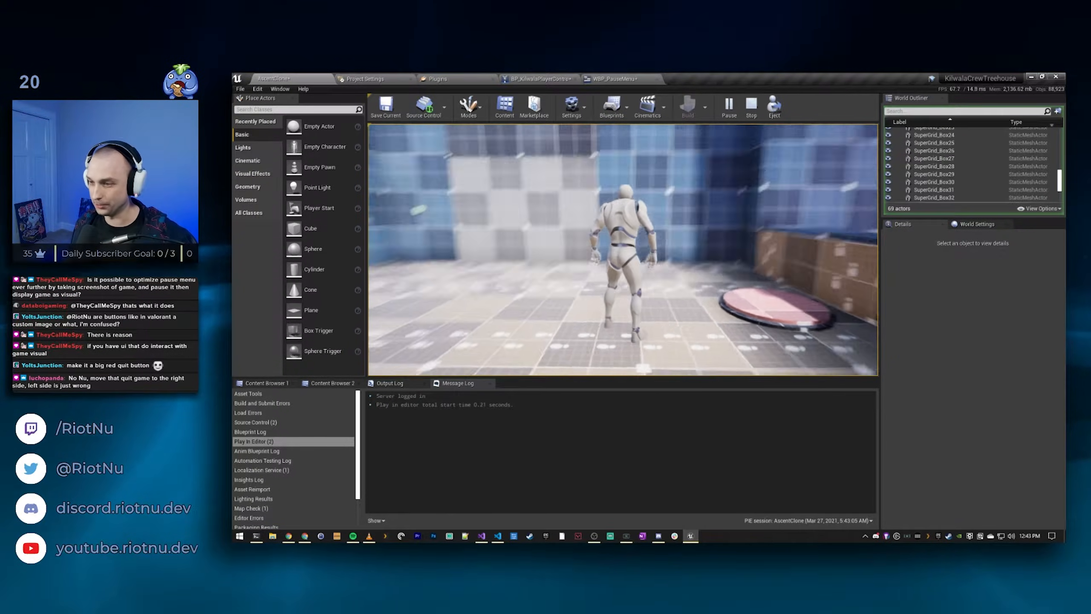
pyautogui.press('Escape')
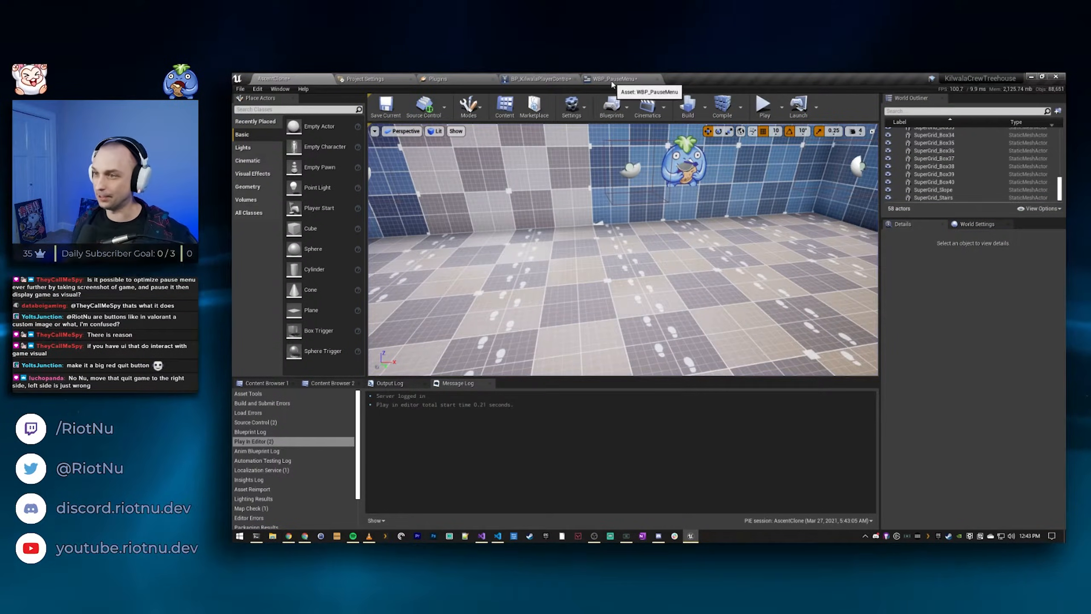
# Step: In BP_KilwalaPlayerController's event graph, add a Set Input Mode Game And UI node after Add to Viewport
pyautogui.click(539, 79)
pyautogui.moveTo(601, 238); pyautogui.dragTo(313, 182, button='right')
pyautogui.moveTo(658, 252); pyautogui.dragTo(591, 281, button='right')
pyautogui.moveTo(560, 257); pyautogui.dragTo(588, 257)
pyautogui.write('setinpu')
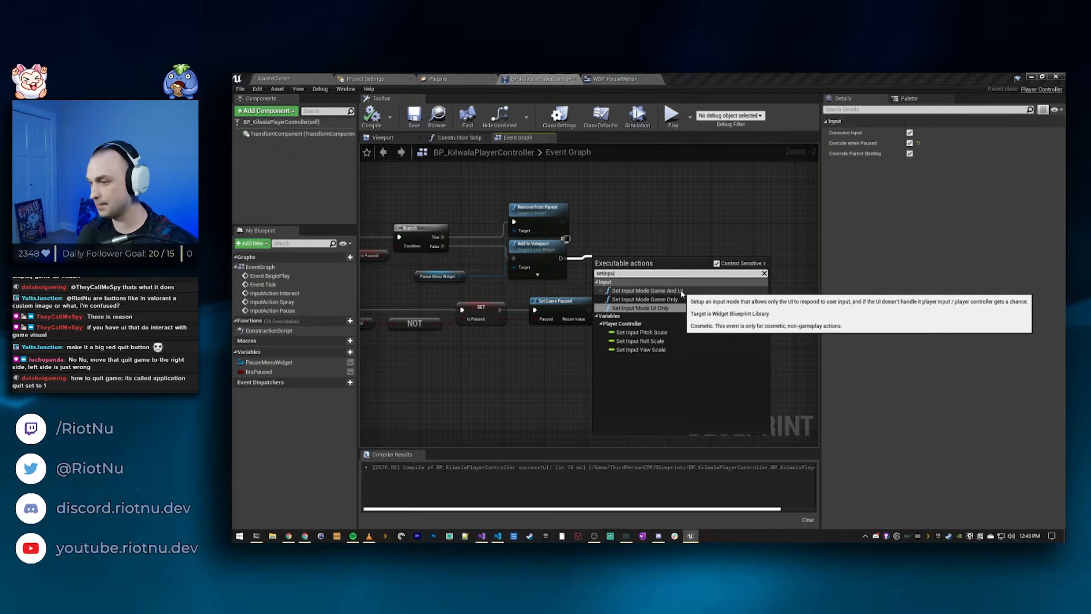
pyautogui.click(680, 292)
pyautogui.moveTo(659, 240); pyautogui.dragTo(666, 255)
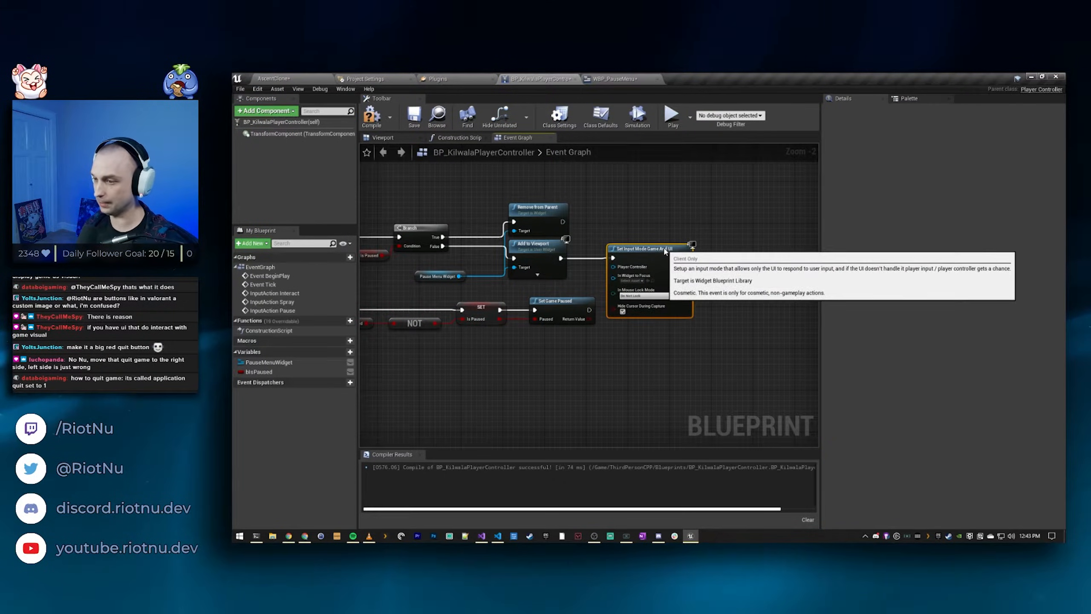
# Step: Move the node chain that toggles Is Paused and sets the game paused further down to make room
pyautogui.moveTo(562, 378); pyautogui.dragTo(632, 368, button='right')
pyautogui.moveTo(633, 368); pyautogui.dragTo(397, 302)
pyautogui.moveTo(611, 353); pyautogui.dragTo(755, 343, button='right')
pyautogui.moveTo(758, 286); pyautogui.dragTo(758, 333)
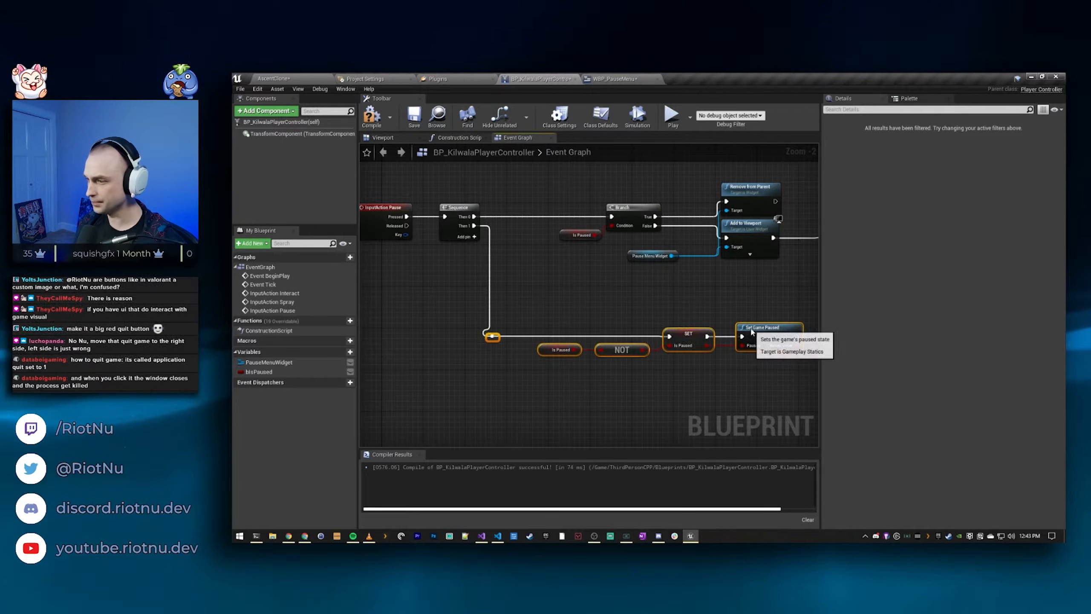
pyautogui.click(626, 294)
pyautogui.moveTo(626, 296); pyautogui.dragTo(341, 316, button='right')
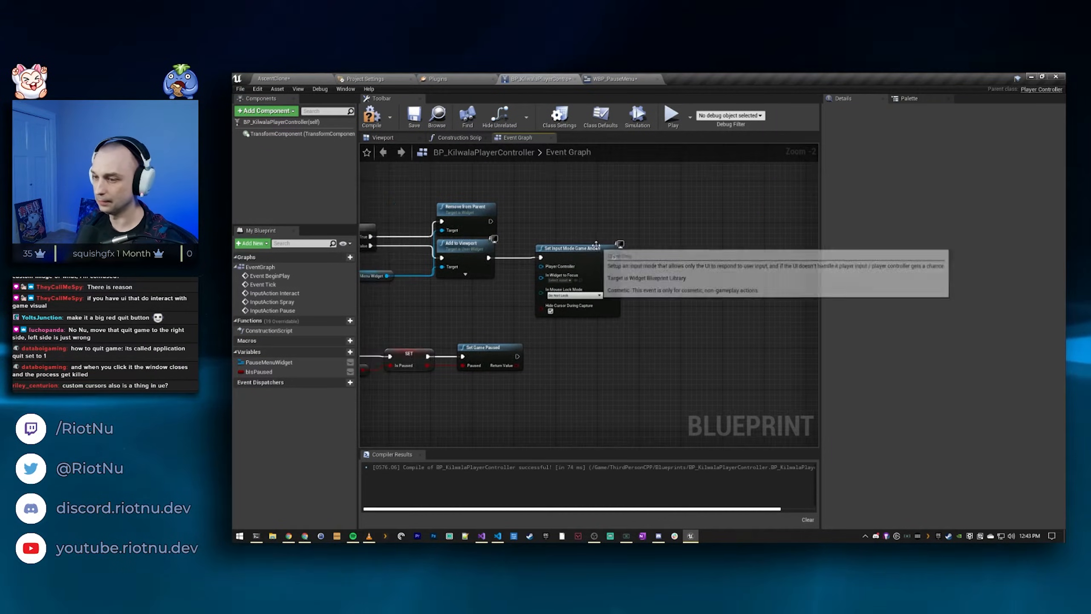
# Step: Duplicate the Pause Menu Widget getter and connect the copy to In Widget to Focus on the Set Input Mode Game And UI node
pyautogui.moveTo(391, 291); pyautogui.dragTo(441, 285, button='right')
pyautogui.click(424, 263)
pyautogui.hotkey('ctrl', 'v')
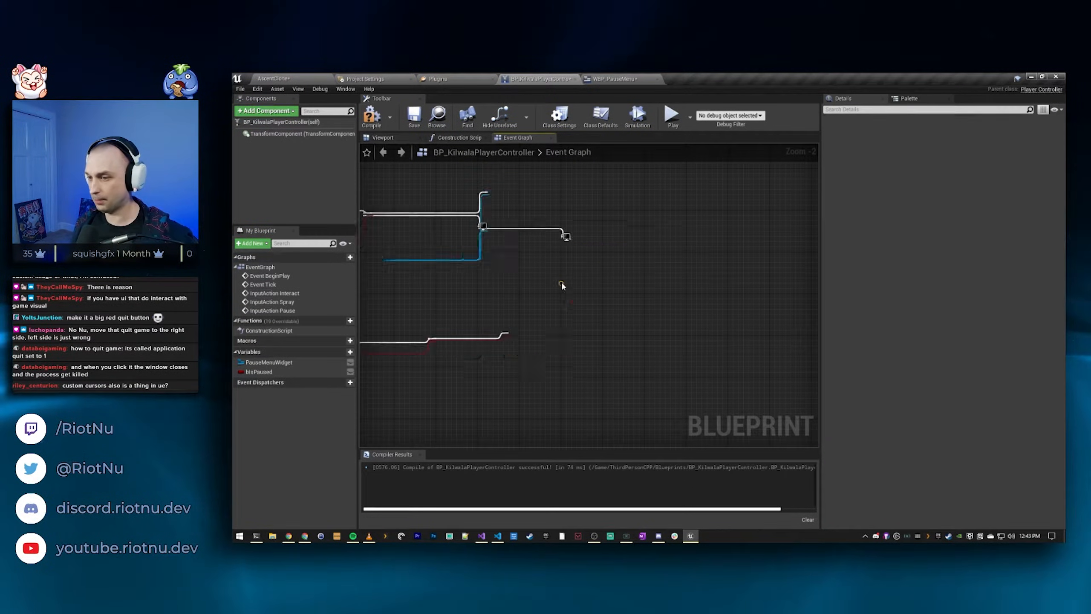
pyautogui.click(561, 290)
pyautogui.click(561, 291)
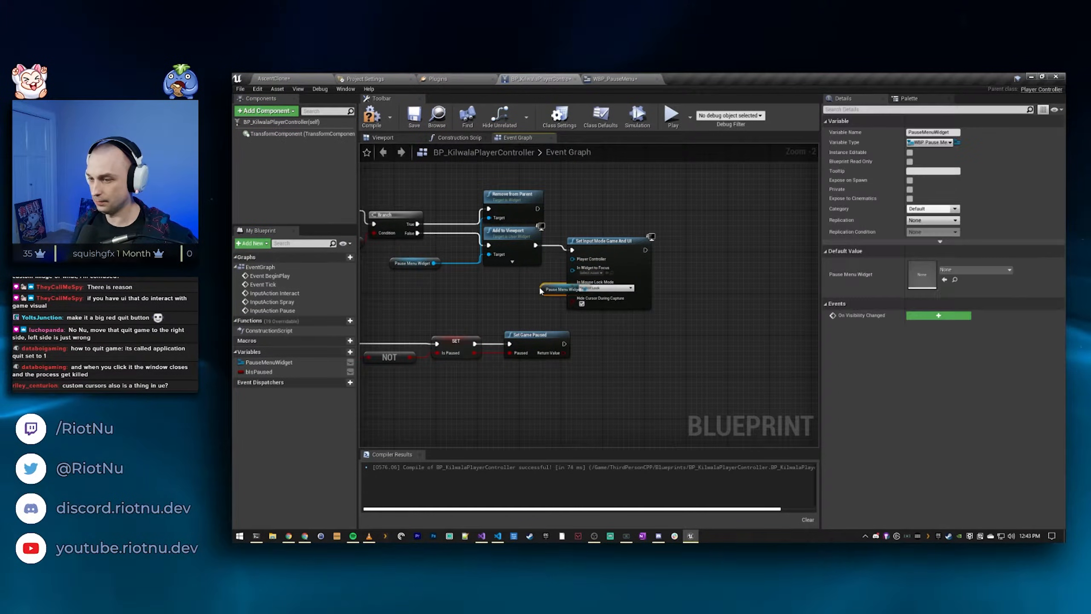
pyautogui.moveTo(562, 290); pyautogui.dragTo(572, 270)
# Step: Add a Self reference and connect it to Player Controller on the Set Input Mode Game And UI node
pyautogui.scroll(2, 677, 279)
pyautogui.moveTo(670, 273); pyautogui.dragTo(764, 283, button='right')
pyautogui.moveTo(691, 237); pyautogui.dragTo(745, 230)
pyautogui.rightClick(623, 257)
pyautogui.write('self')
pyautogui.press('Return')
pyautogui.moveTo(622, 264); pyautogui.dragTo(687, 254)
pyautogui.moveTo(740, 351); pyautogui.dragTo(634, 403, button='right')
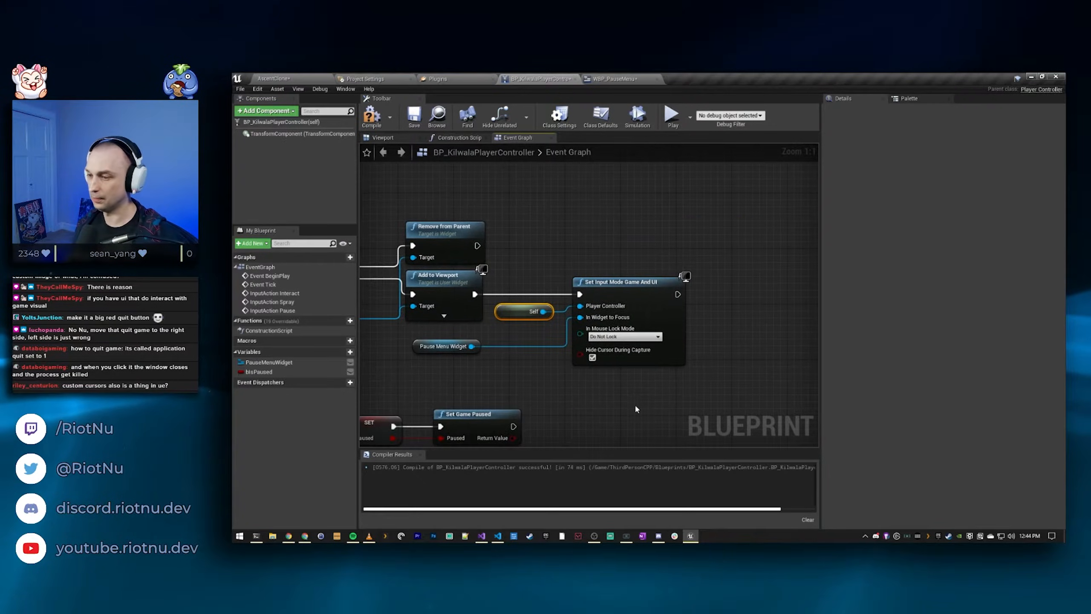
# Step: Add a Set Input Mode Game Only node after Remove from Parent and connect the Self reference to its Player Controller
pyautogui.moveTo(446, 345); pyautogui.dragTo(519, 329)
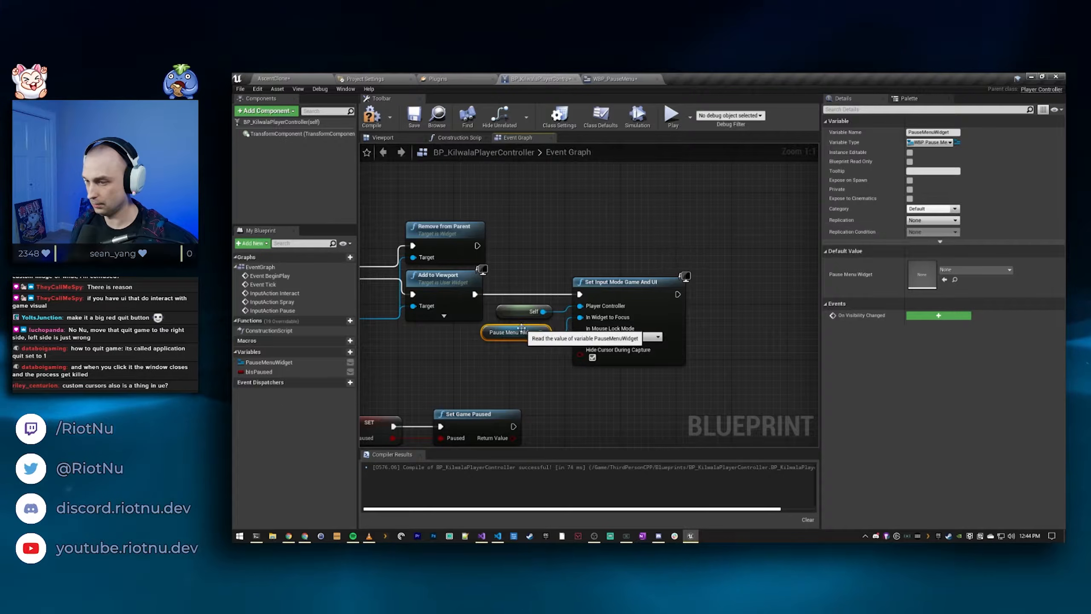
pyautogui.moveTo(607, 207); pyautogui.dragTo(606, 236, button='right')
pyautogui.moveTo(476, 275); pyautogui.dragTo(560, 225)
pyautogui.write('s')
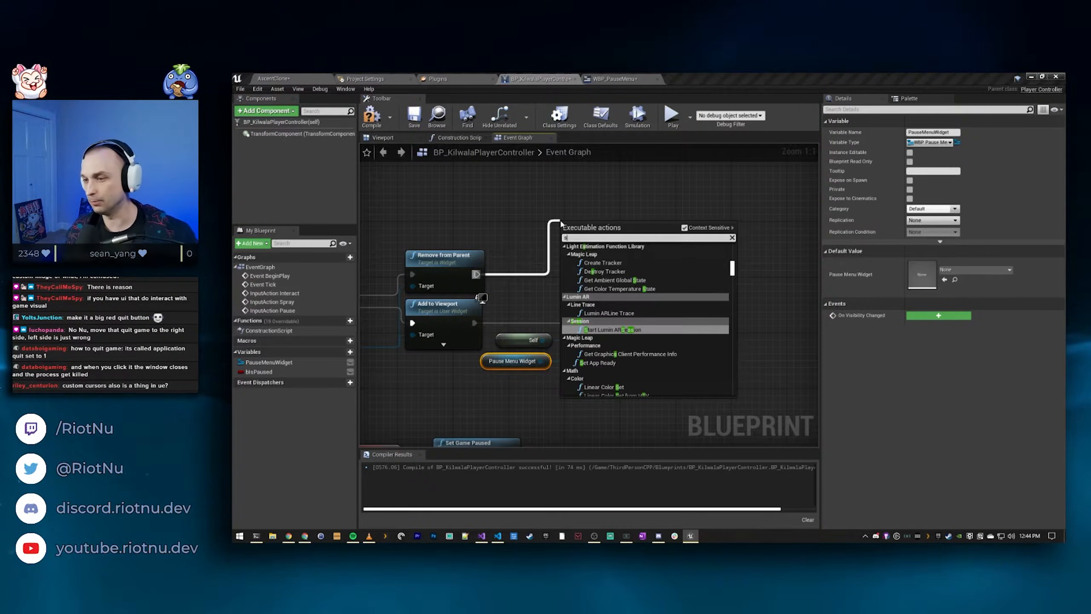
pyautogui.write('et inpu')
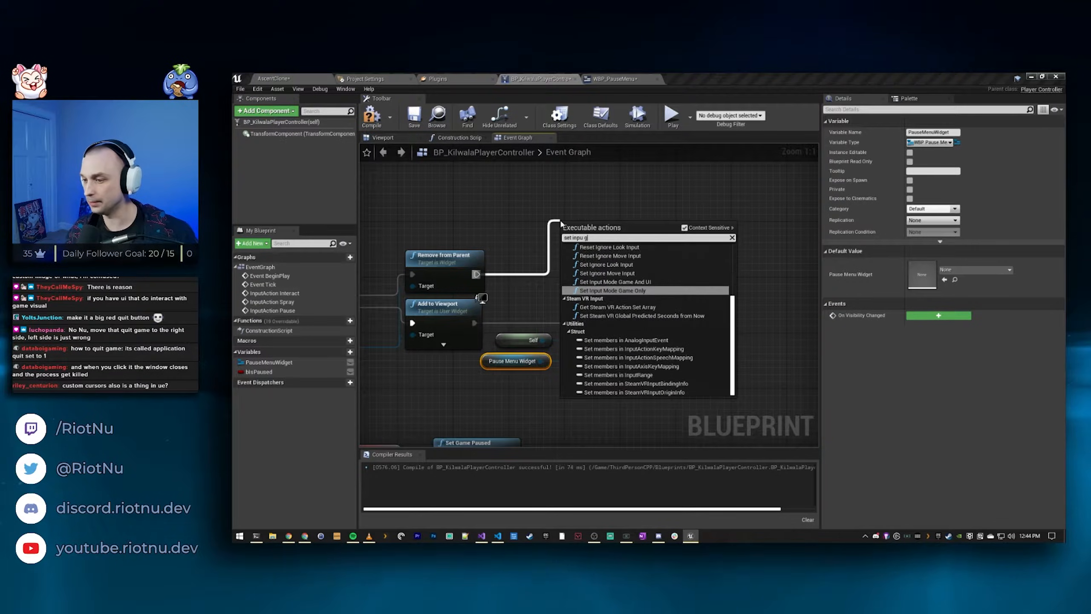
pyautogui.write('t mode game')
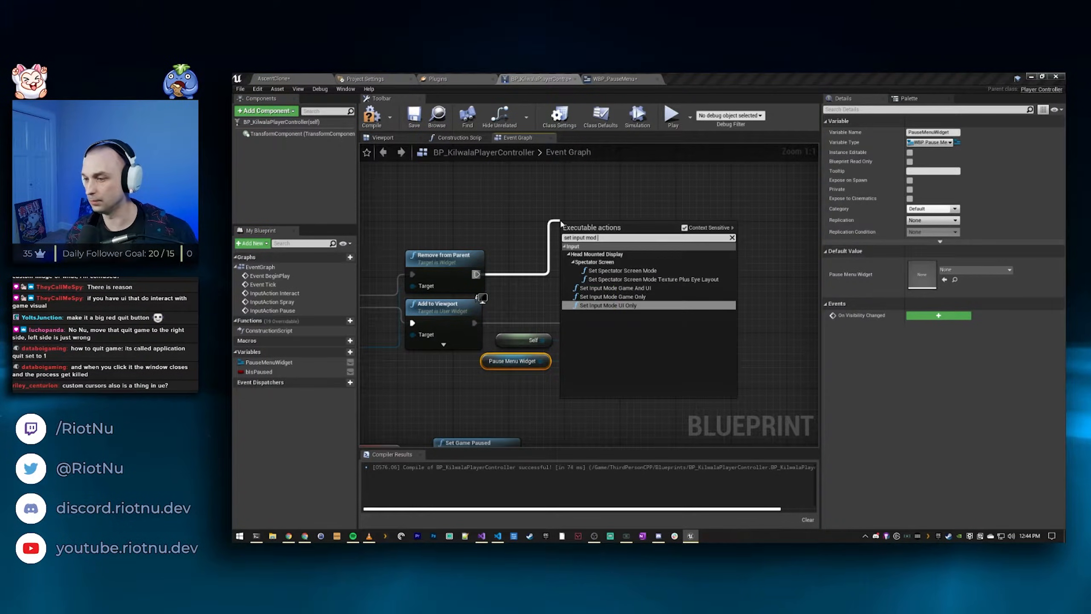
pyautogui.press('Return')
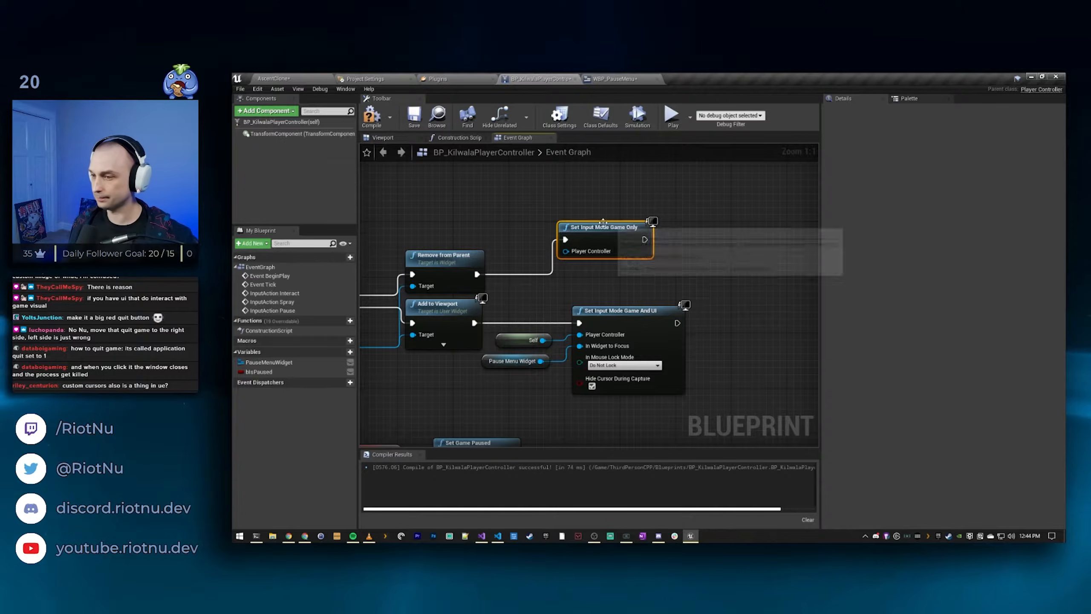
pyautogui.moveTo(604, 221); pyautogui.dragTo(618, 235)
pyautogui.moveTo(543, 340); pyautogui.dragTo(621, 260)
# Step: Add a Set Show Mouse Cursor node after Set Input Mode Game Only, with the cursor option off
pyautogui.moveTo(694, 286); pyautogui.dragTo(656, 284, button='right')
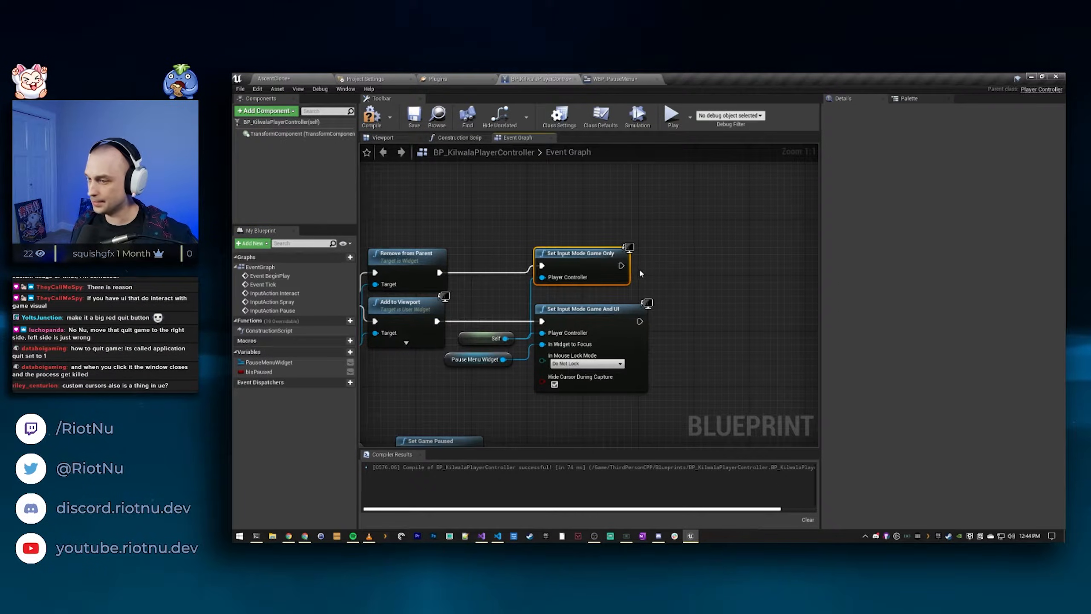
pyautogui.moveTo(620, 265); pyautogui.dragTo(699, 260)
pyautogui.write('show mous')
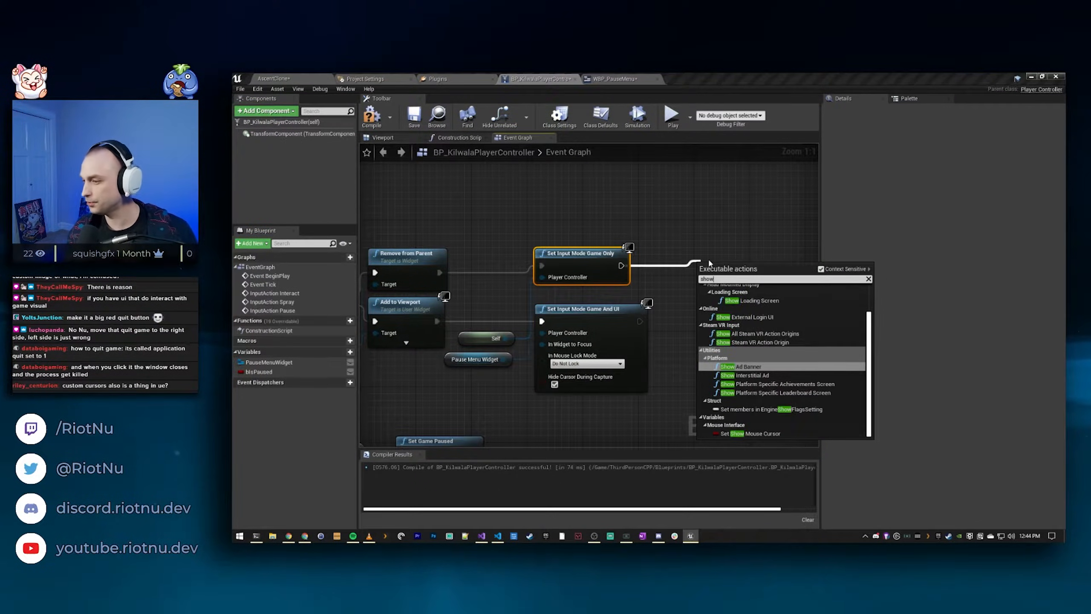
pyautogui.press('Return')
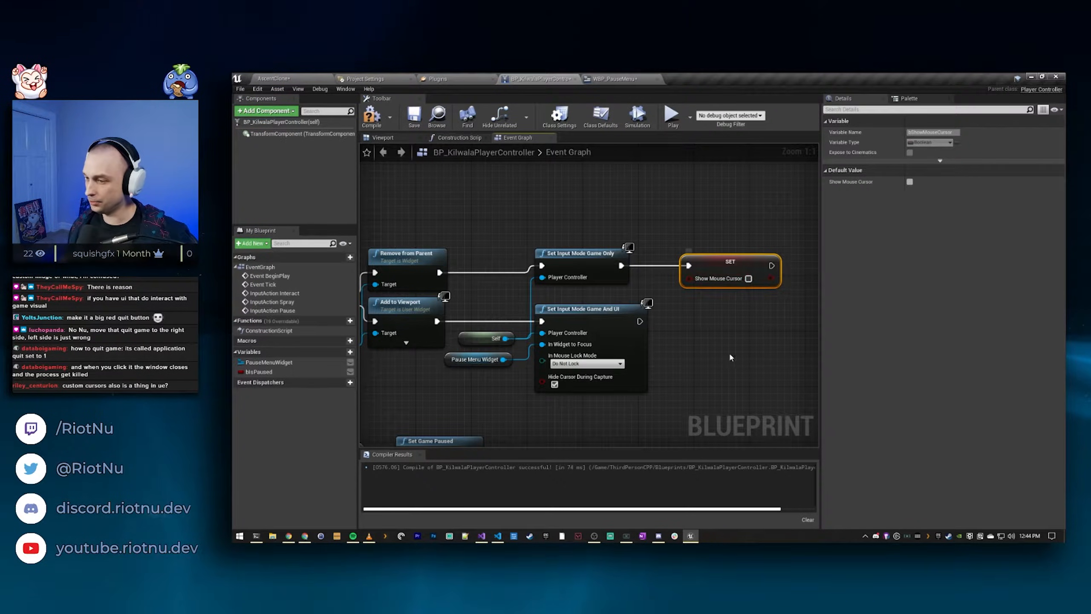
# Step: Duplicate the Set Show Mouse Cursor node, connect the copy after Set Input Mode Game And UI, and enable its Show Mouse Cursor option
pyautogui.moveTo(674, 326); pyautogui.dragTo(623, 319, button='right')
pyautogui.hotkey('ctrl', 'c')
pyautogui.hotkey('ctrl', 'v')
pyautogui.moveTo(688, 338); pyautogui.dragTo(660, 304)
pyautogui.moveTo(589, 314); pyautogui.dragTo(644, 316)
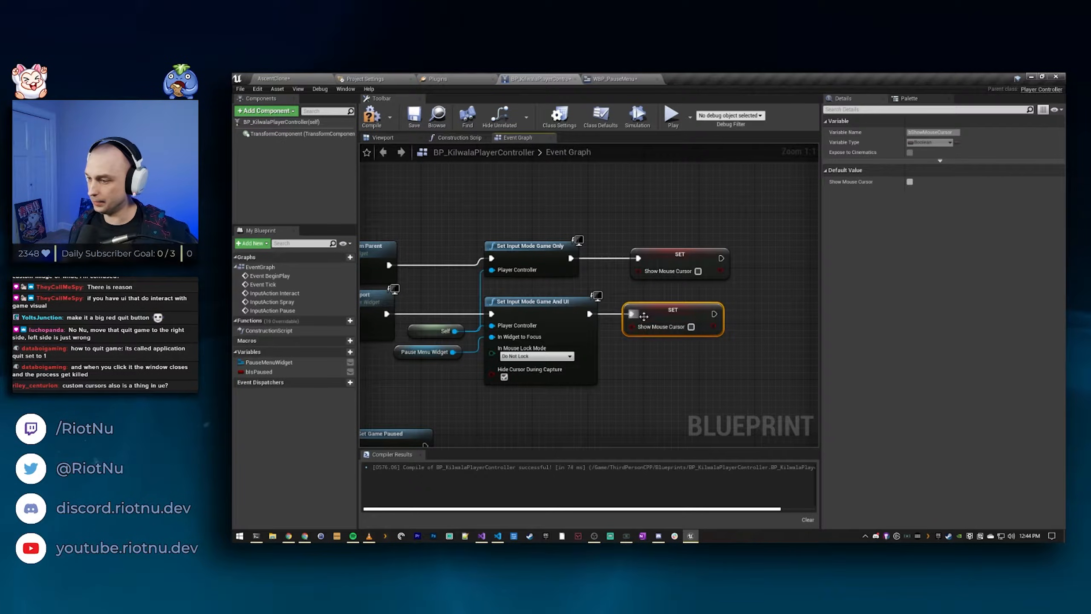
pyautogui.click(691, 327)
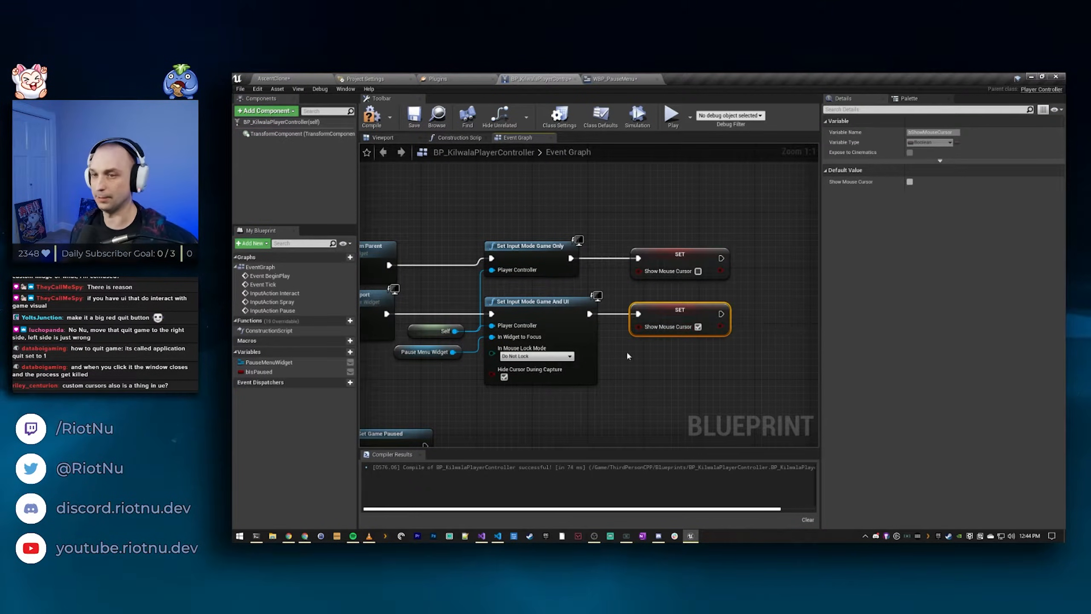
# Step: Compile the player controller Blueprint and play-test opening and closing the pause menu
pyautogui.click(371, 115)
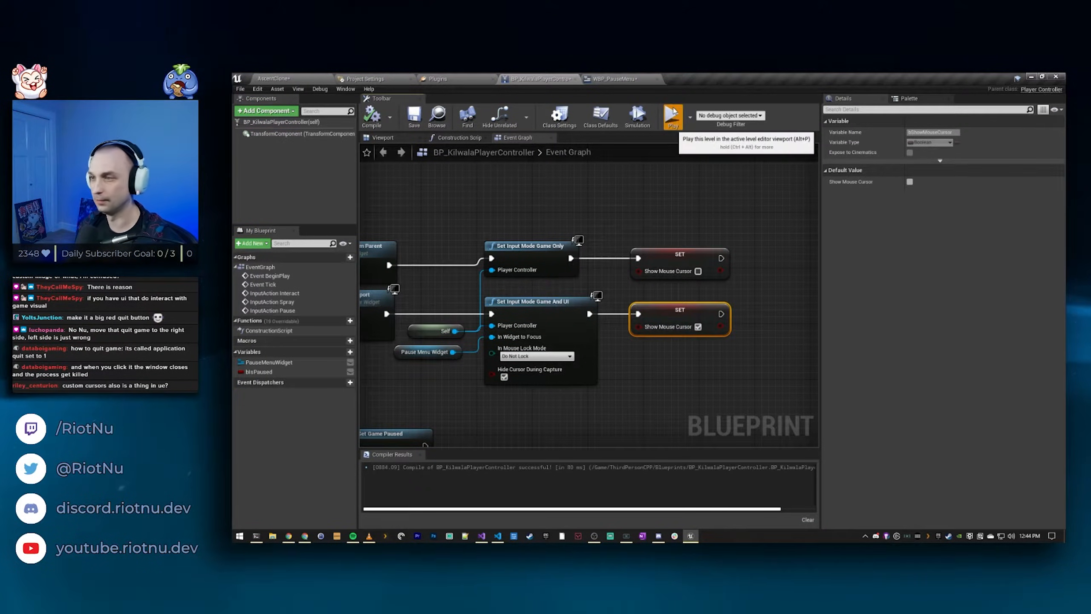
pyautogui.click(672, 117)
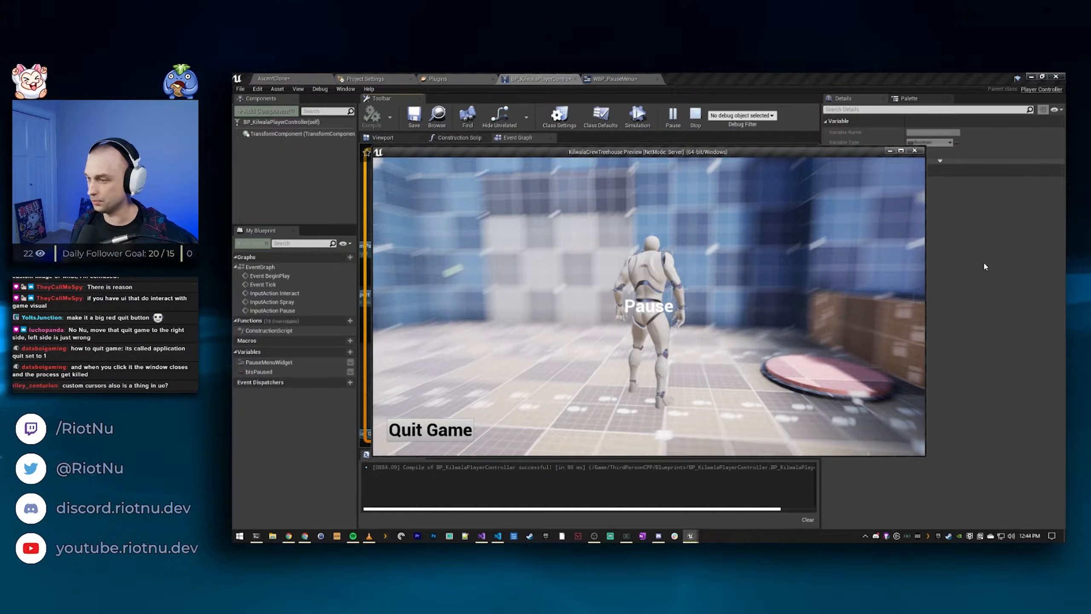
pyautogui.press('p')
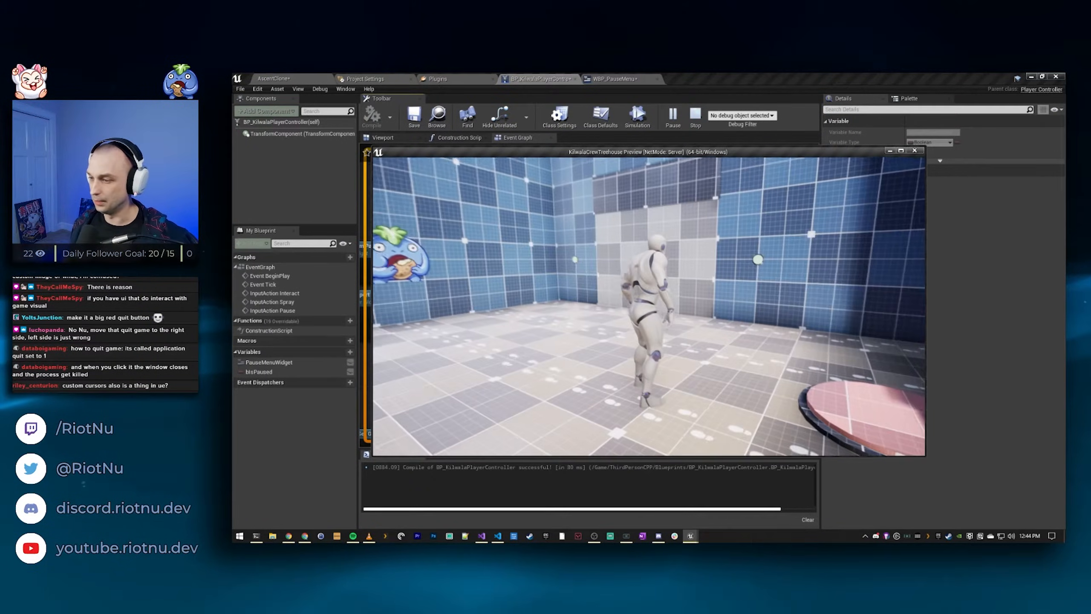
pyautogui.press('Escape')
# Step: Set In Mouse Lock Mode to Lock Always on the Set Input Mode Game And UI node and compile the Blueprint
pyautogui.click(568, 357)
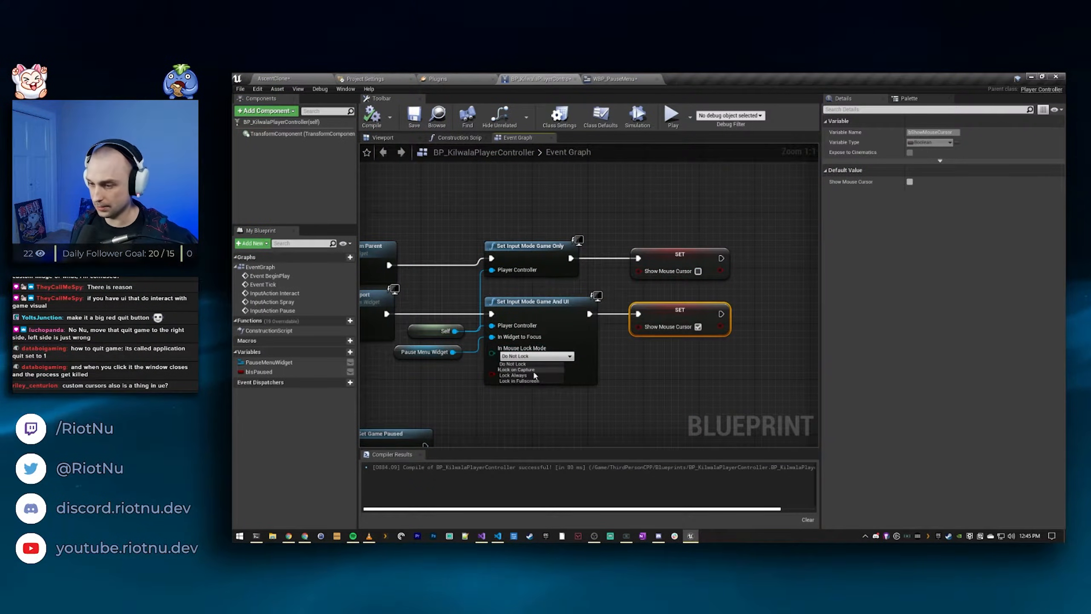
pyautogui.click(517, 379)
pyautogui.click(371, 115)
# Step: Play-test the pause menu's mouse locking, stop the session, and save the player controller Blueprint
pyautogui.click(675, 121)
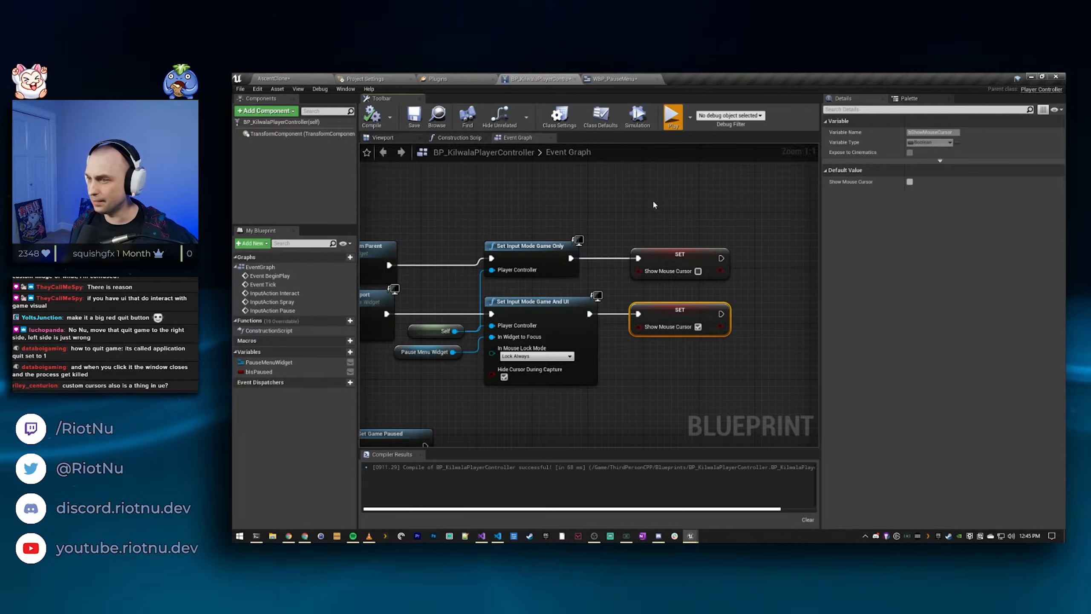
pyautogui.click(664, 172)
pyautogui.press('p')
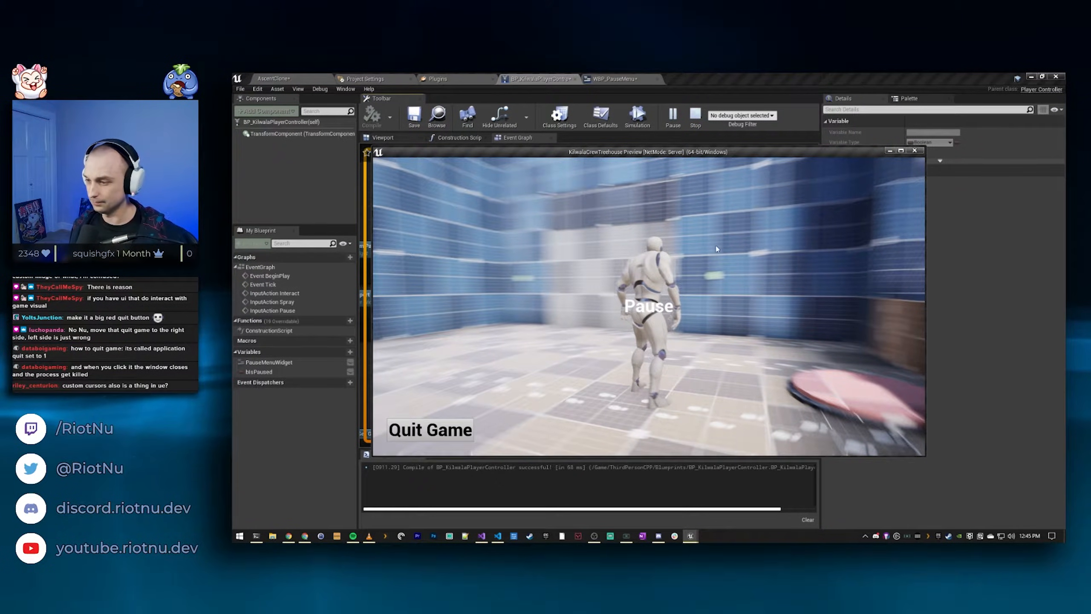
pyautogui.press('Escape')
pyautogui.moveTo(672, 433); pyautogui.dragTo(642, 370, button='right')
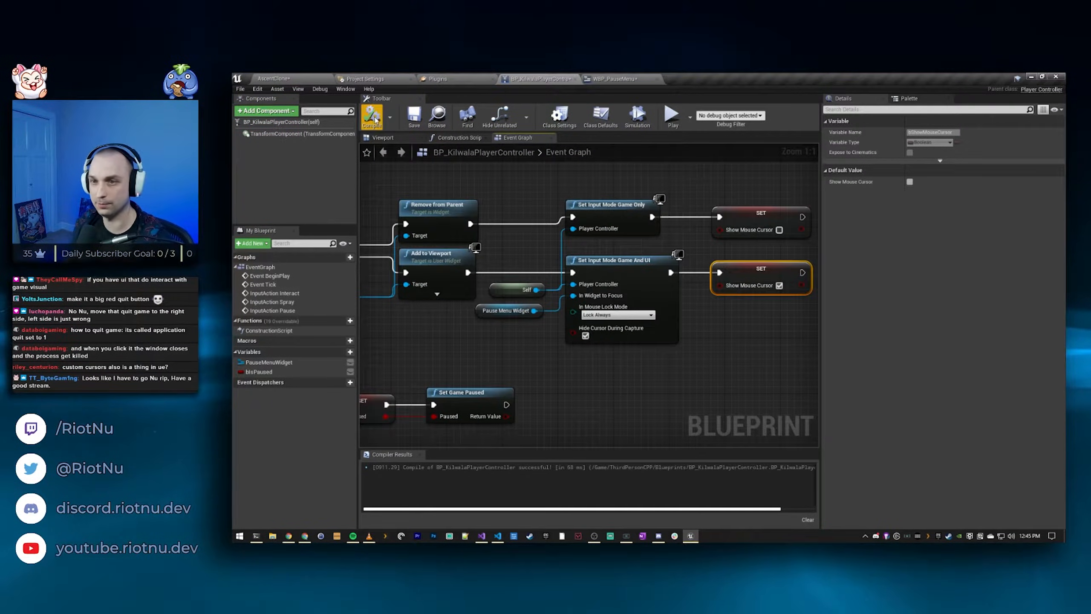
pyautogui.click(414, 115)
# Step: In WBP_PauseMenu's event graph, add an On Clicked event for ButtonQuitGame
pyautogui.click(605, 80)
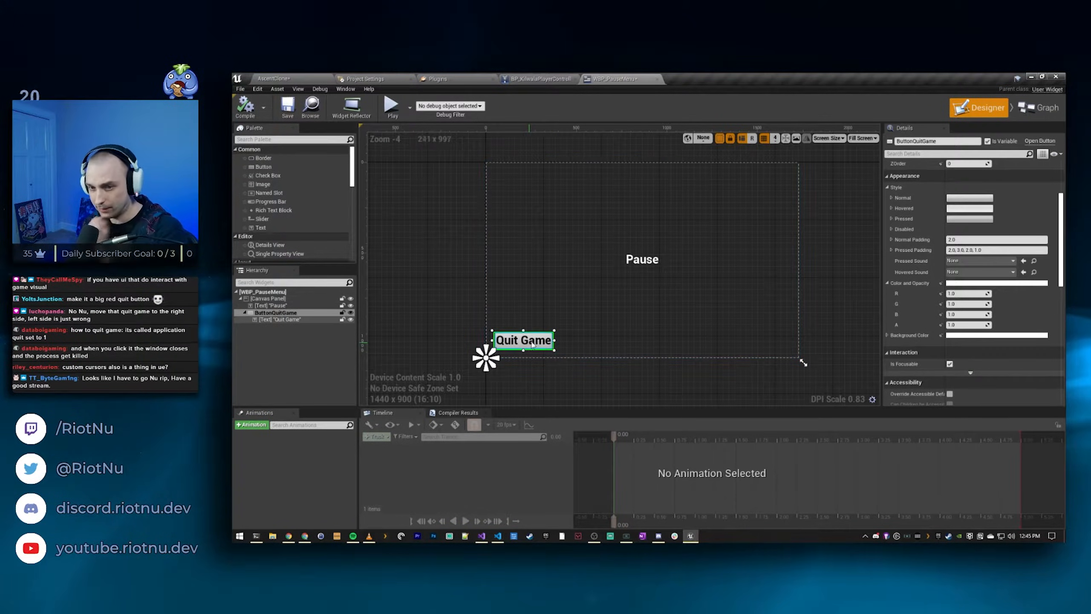
pyautogui.scroll(5, 971, 258)
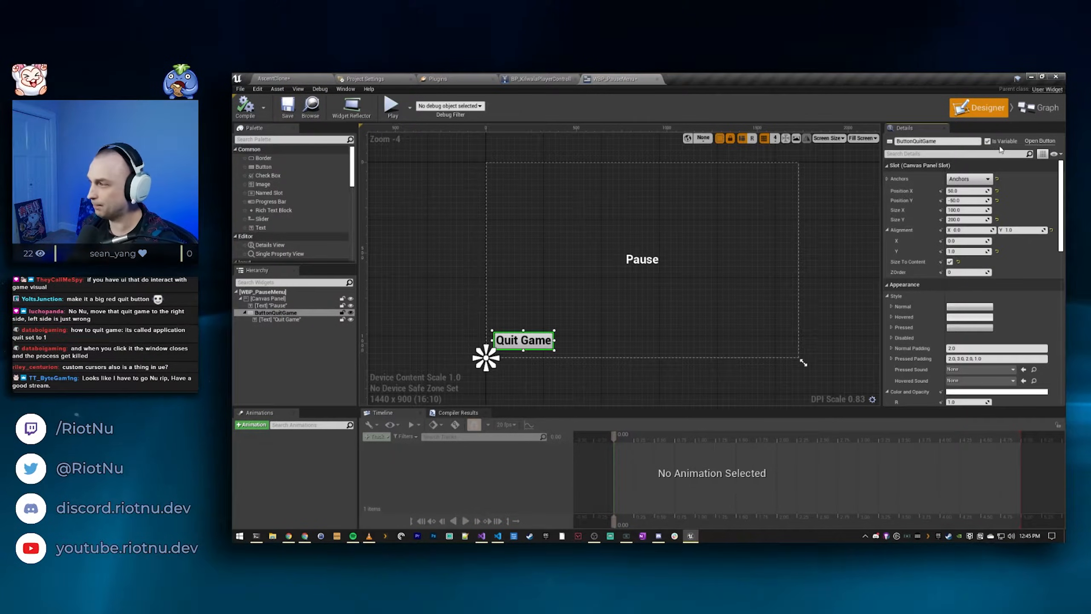
pyautogui.click(1036, 115)
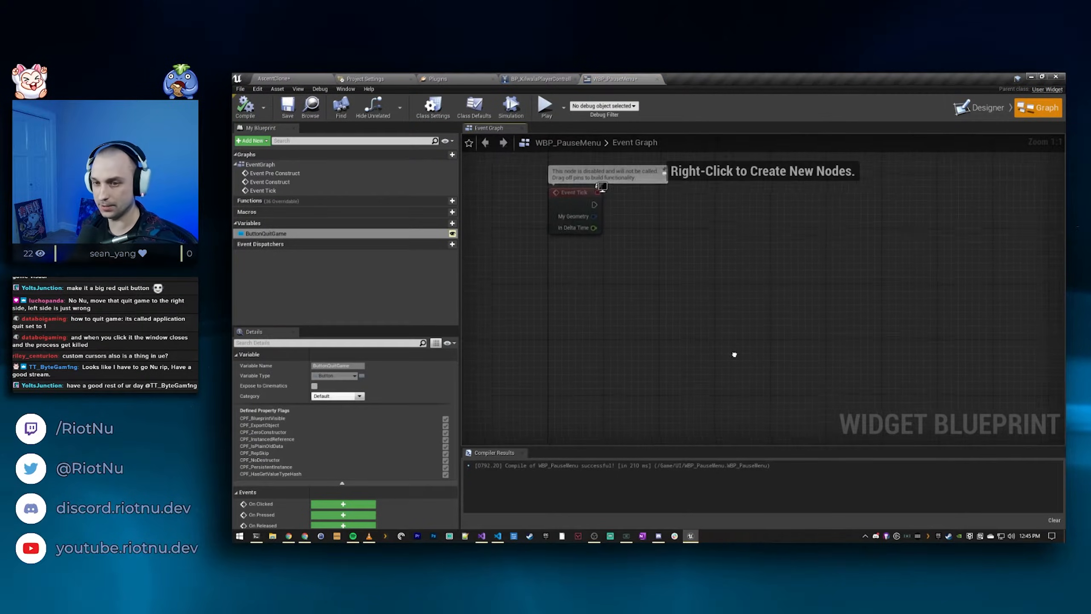
pyautogui.click(351, 503)
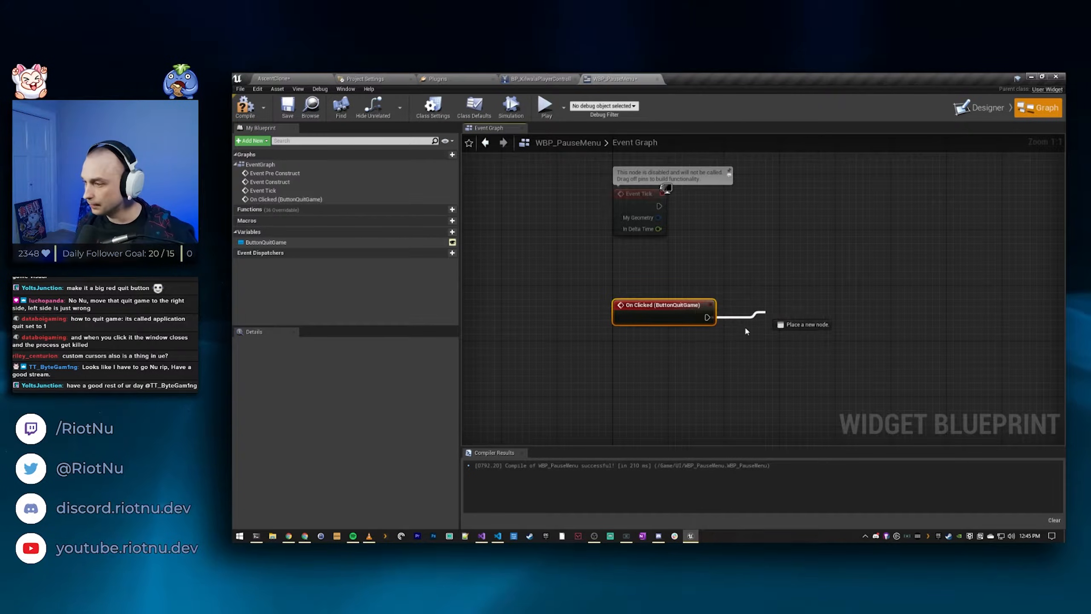
# Step: Add a Quit Game node to the On Clicked (ButtonQuitGame) event, with Quit Preference set to Quit
pyautogui.moveTo(748, 330); pyautogui.dragTo(746, 327)
pyautogui.write('quit')
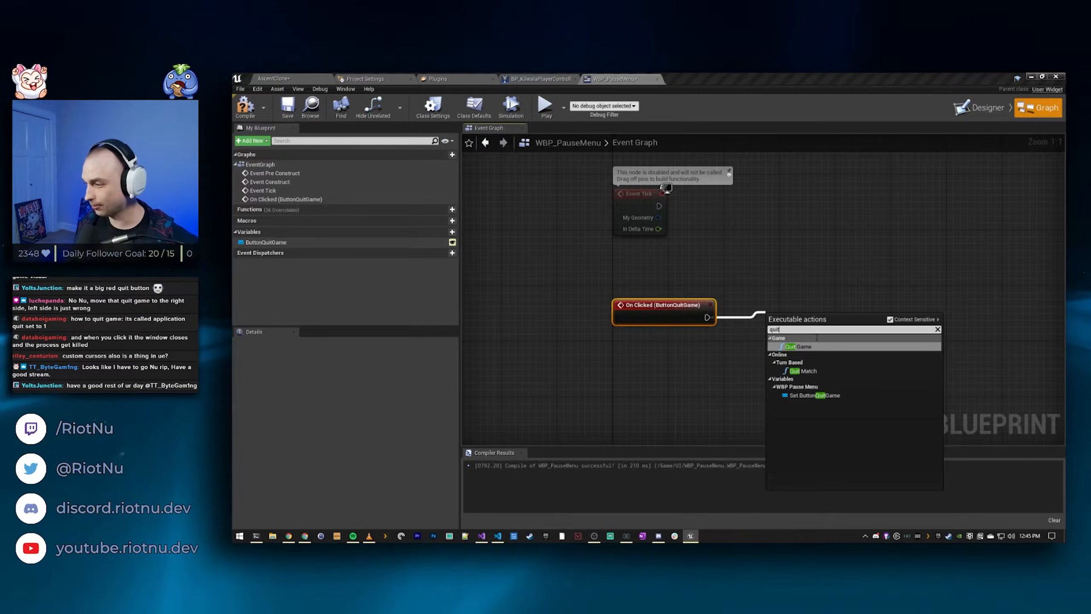
pyautogui.click(799, 346)
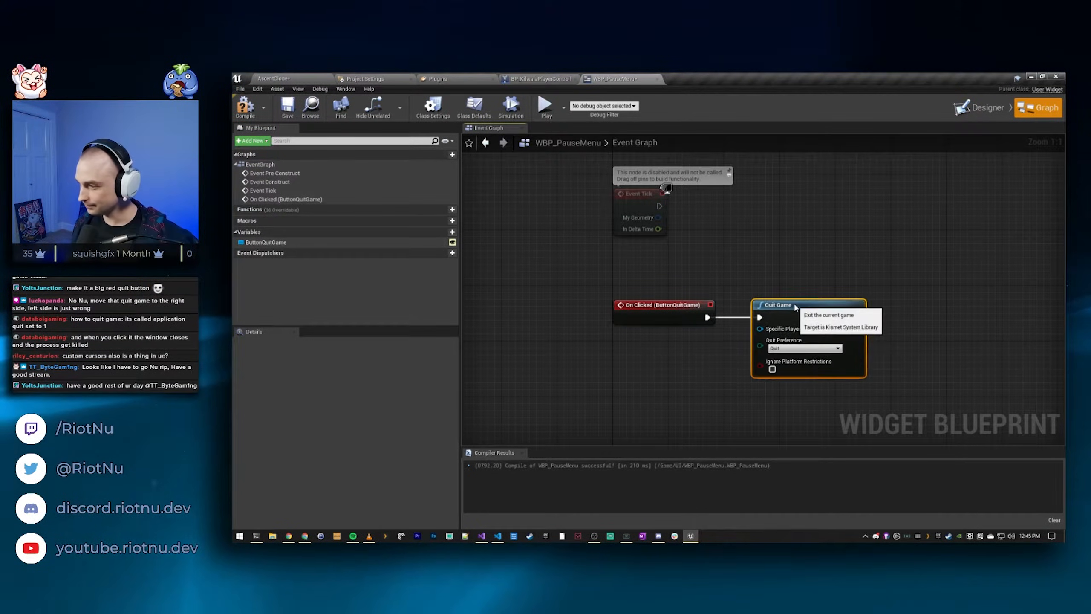
pyautogui.moveTo(804, 247); pyautogui.dragTo(745, 223, button='right')
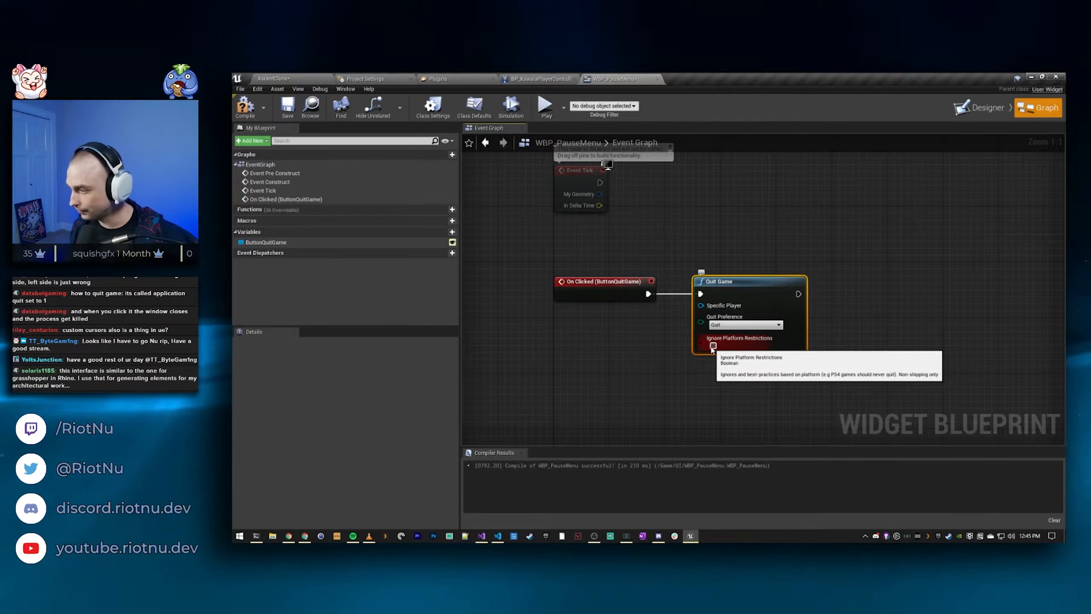
pyautogui.moveTo(714, 349); pyautogui.dragTo(704, 363, button='right')
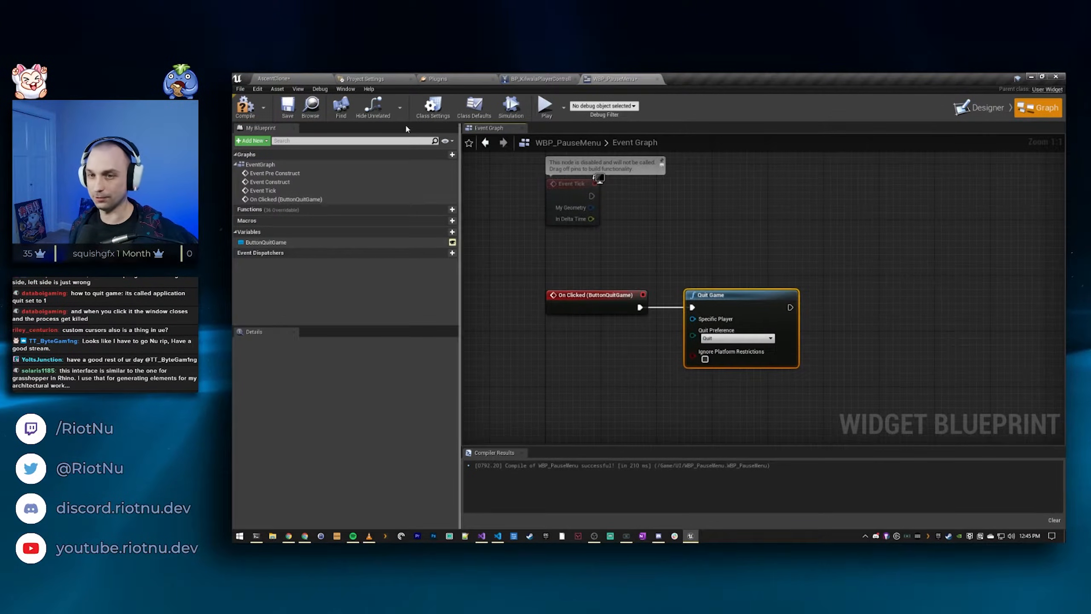
# Step: Play the AscentClone level, pause the game, and test the Quit Game button
pyautogui.click(320, 79)
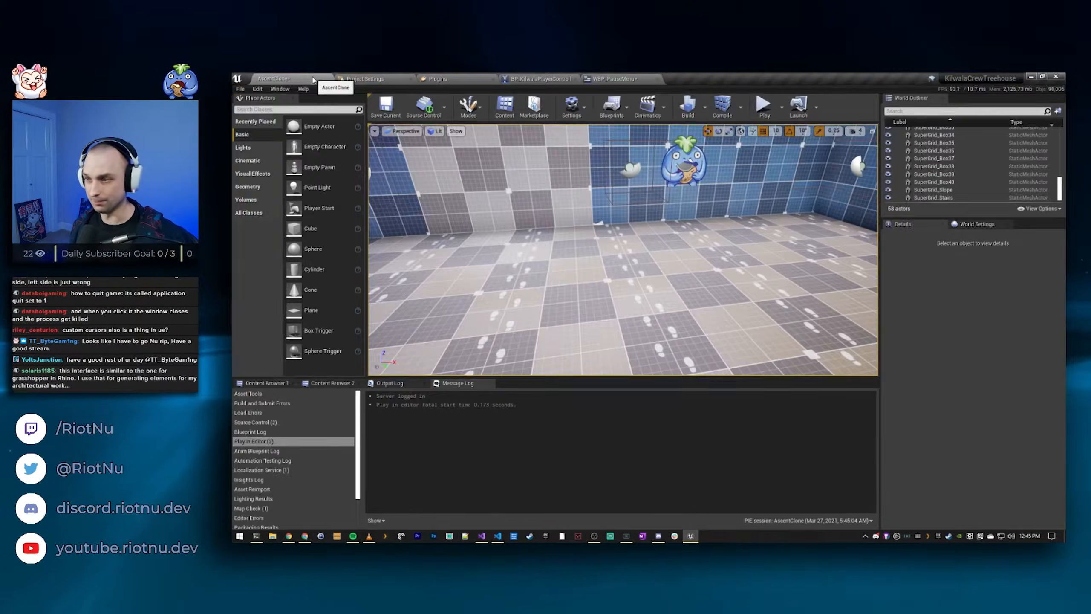
pyautogui.click(765, 105)
pyautogui.click(749, 174)
pyautogui.press('p')
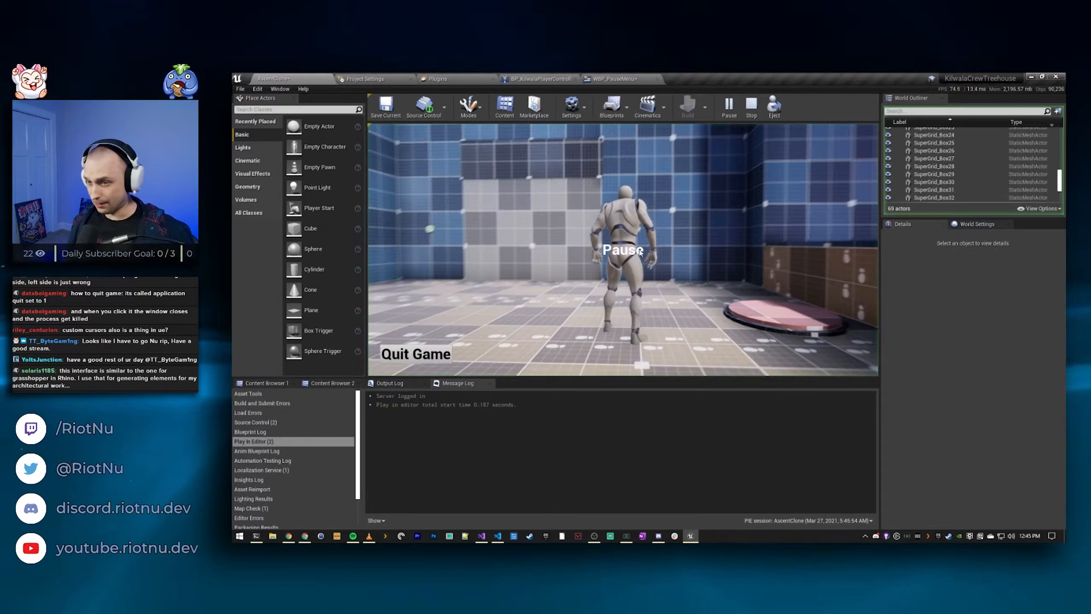
pyautogui.click(413, 356)
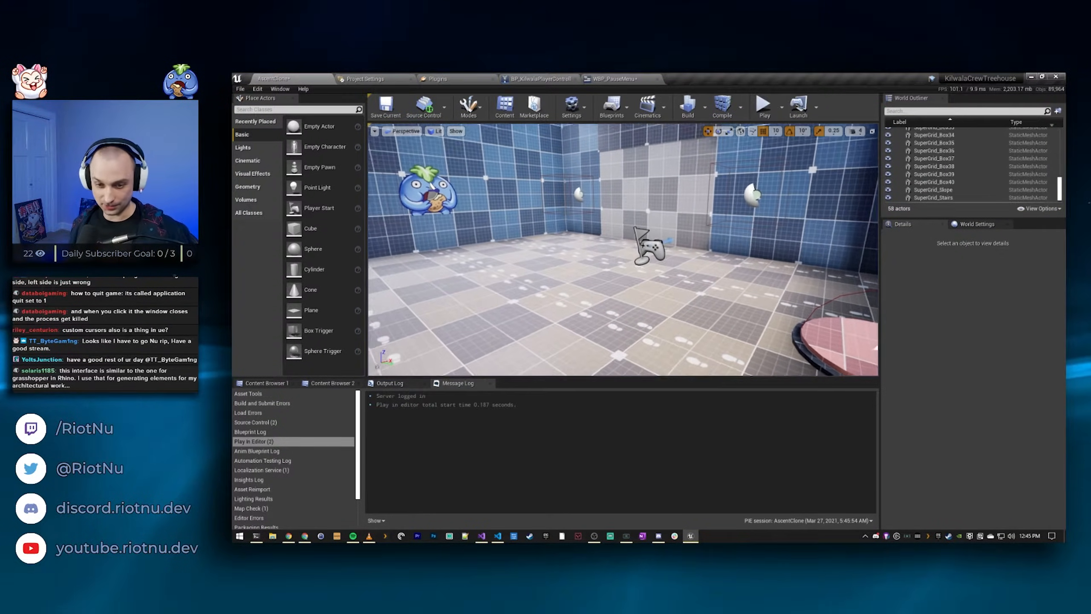
pyautogui.moveTo(699, 162)
pyautogui.mouseDown(button='right')
pyautogui.moveTo(670, 162)
pyautogui.moveTo(666, 151)
pyautogui.moveTo(700, 162)
pyautogui.mouseUp(button='right')
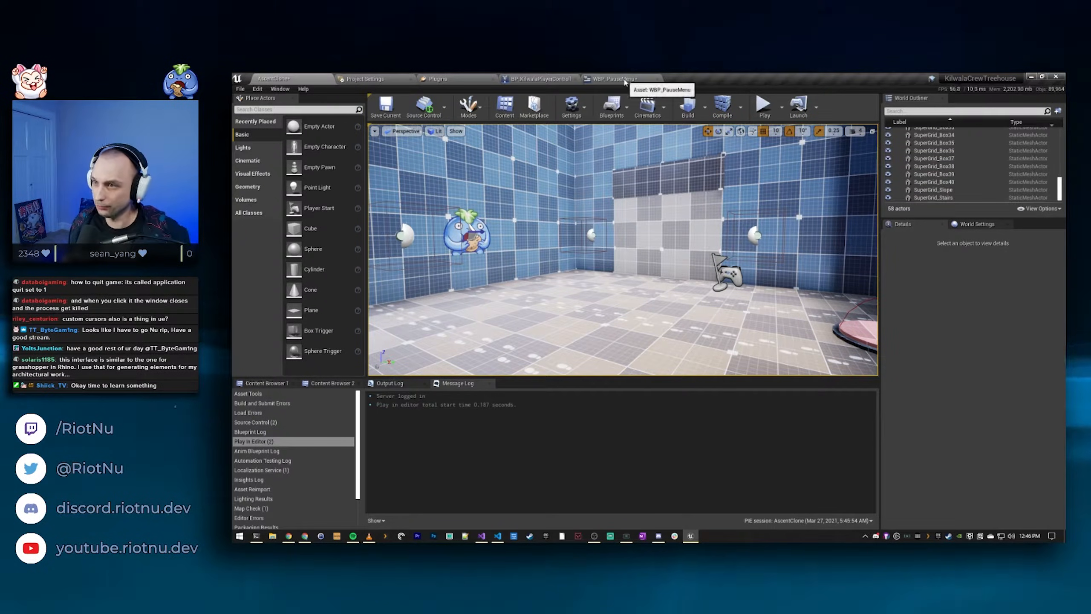
# Step: Create a material named M_UI_Button in the UI content folder and open it for editing
pyautogui.click(270, 383)
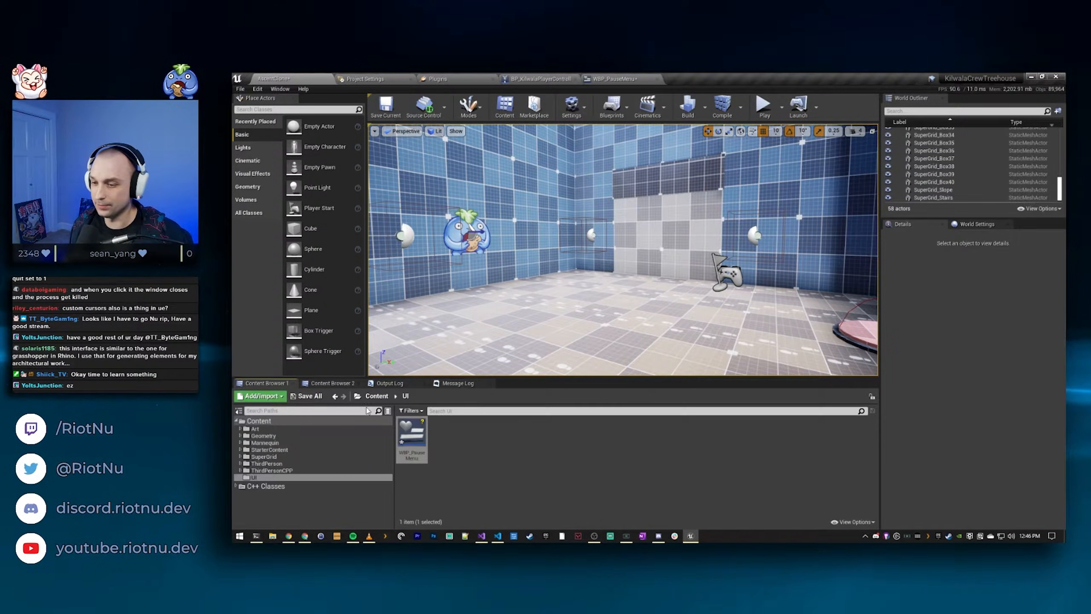
pyautogui.rightClick(469, 451)
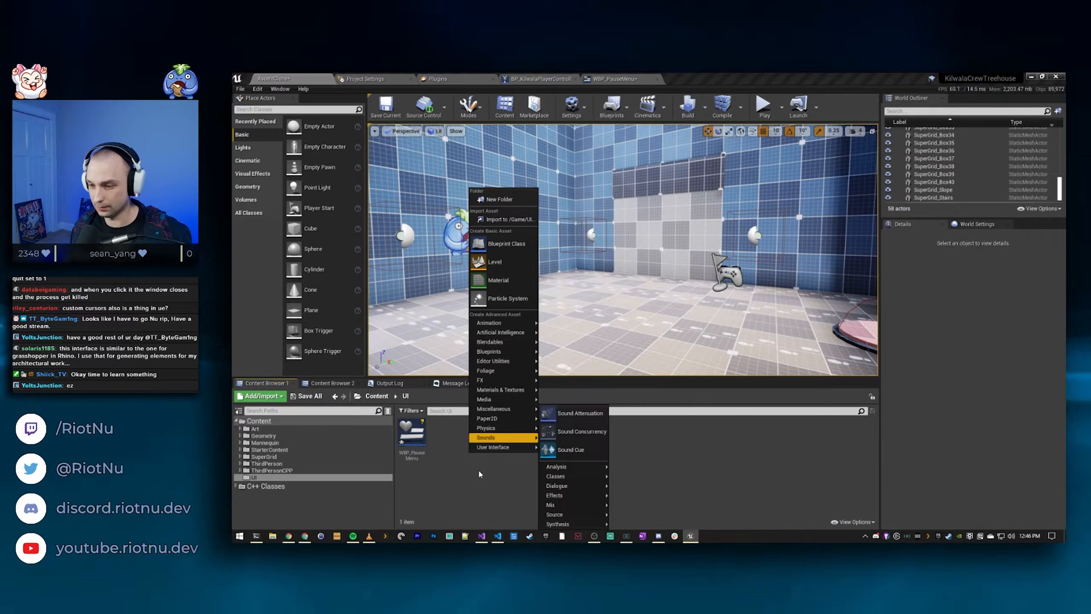
pyautogui.moveTo(502, 394)
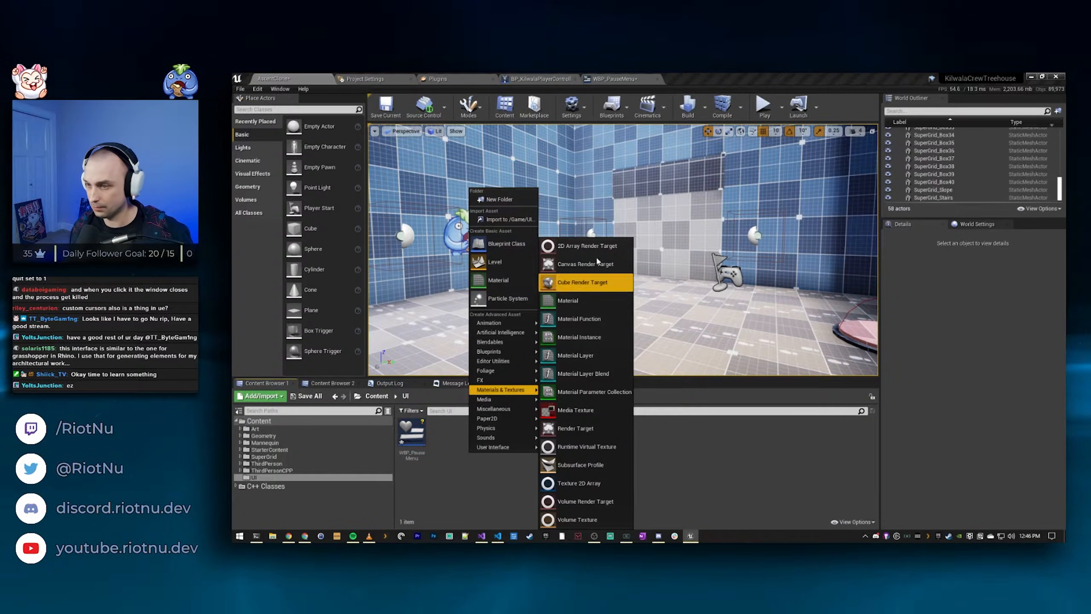
pyautogui.click(568, 301)
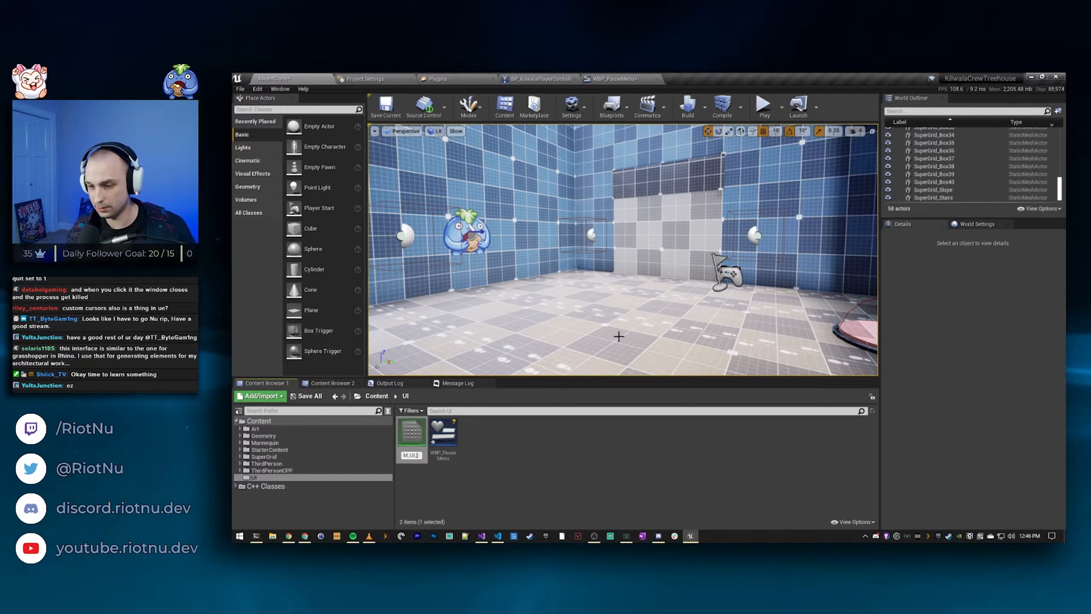
pyautogui.press('Return')
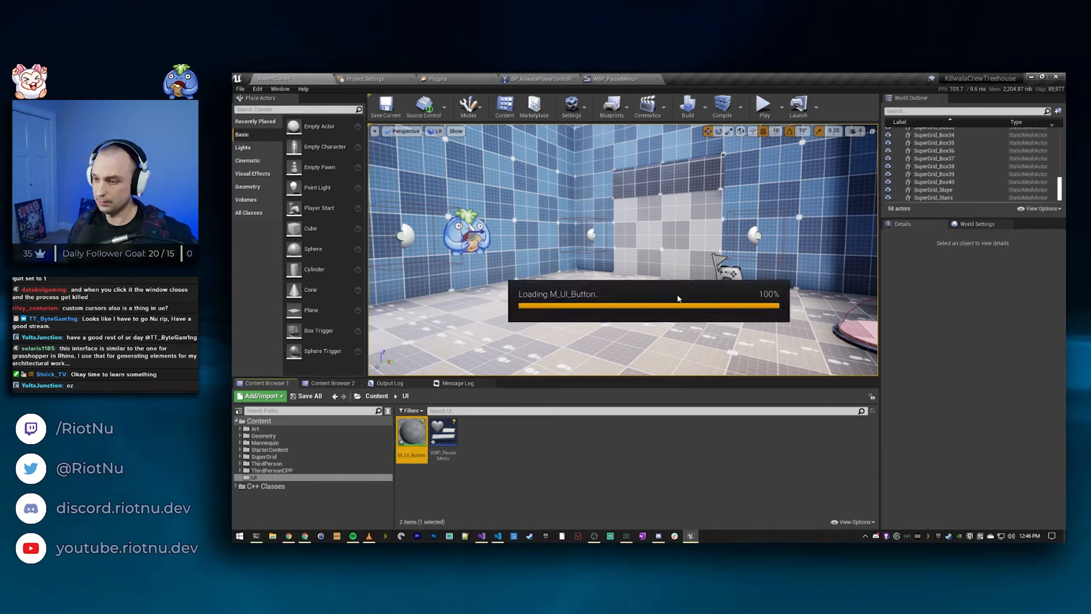
pyautogui.doubleClick(422, 449)
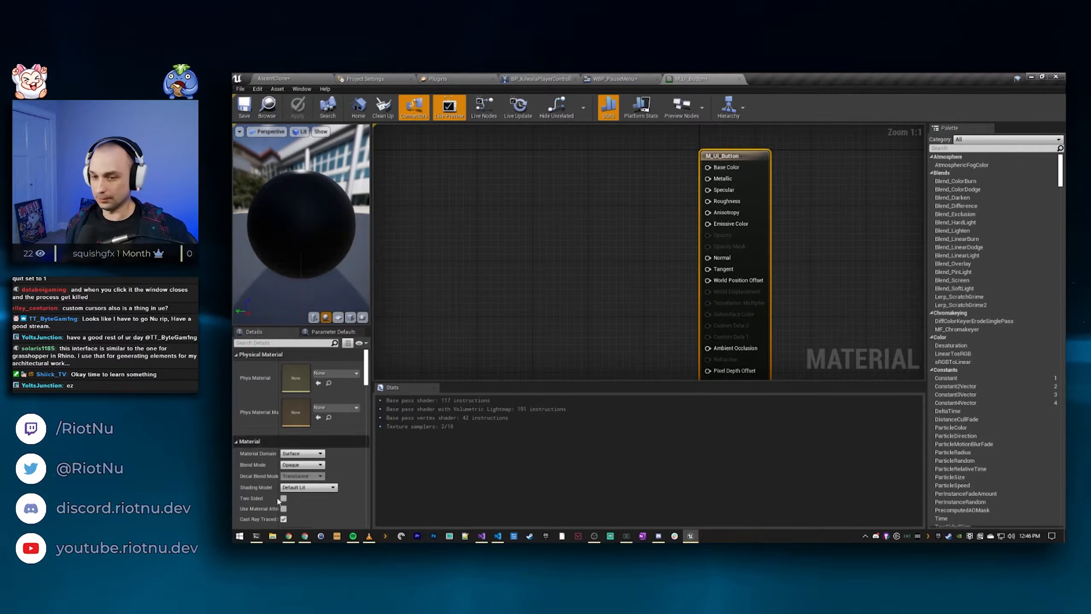
# Step: Set M_UI_Button's Material Domain to User Interface and its Blend Mode to Translucent
pyautogui.click(319, 454)
pyautogui.click(301, 490)
pyautogui.moveTo(653, 236); pyautogui.dragTo(683, 295, button='right')
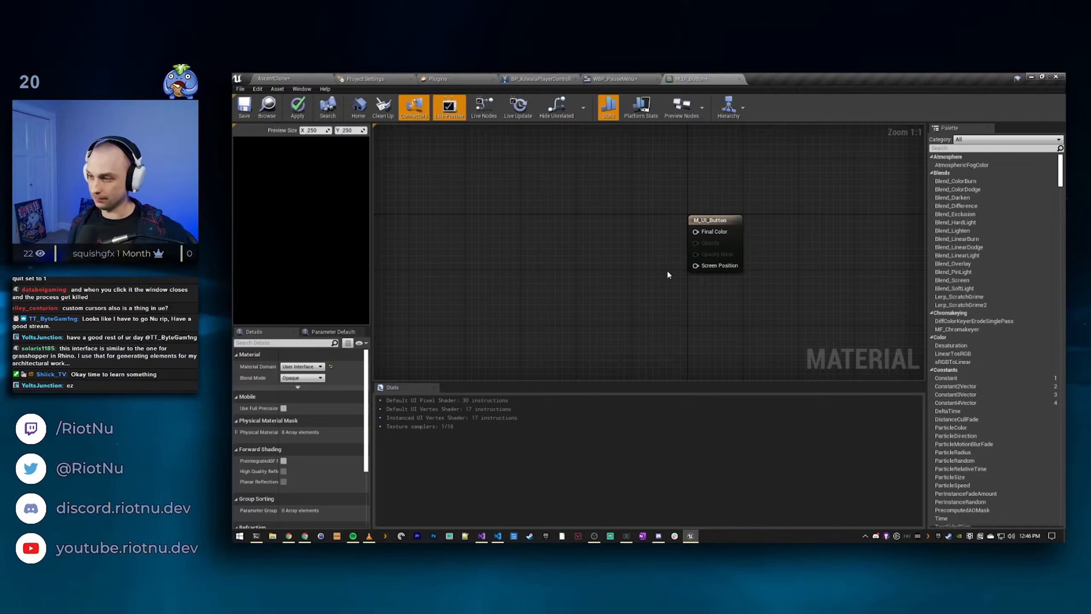
pyautogui.click(310, 378)
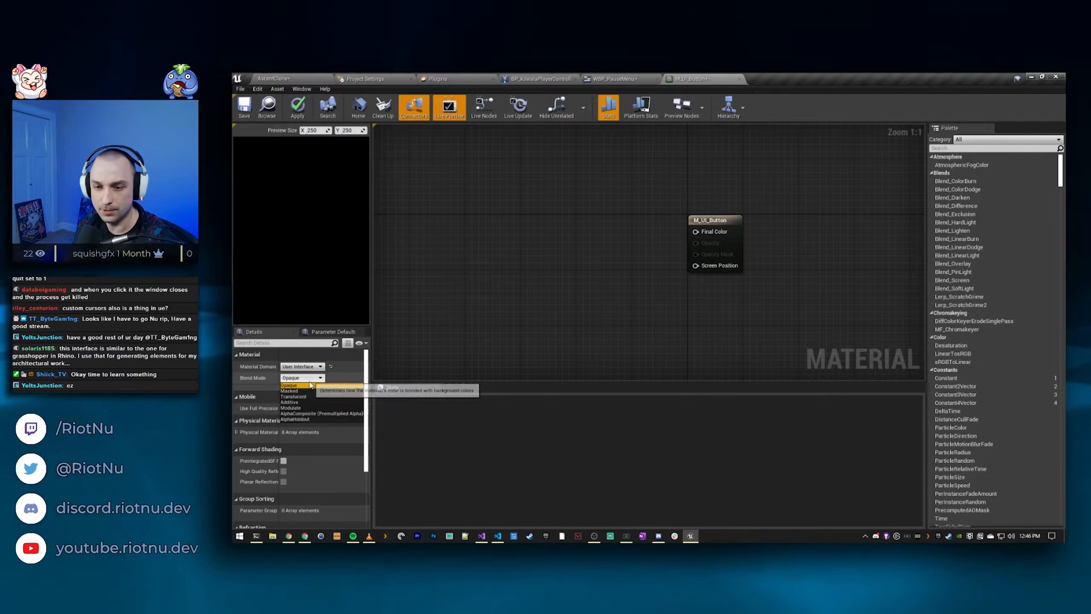
pyautogui.click(293, 397)
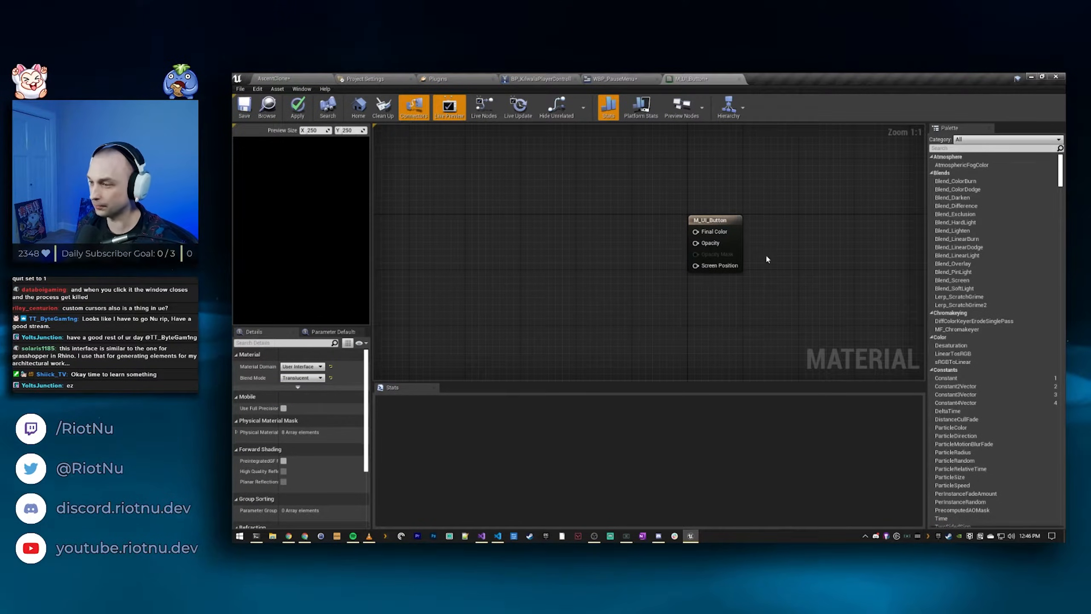
# Step: Add a Constant node with value 0.5 feeding the material's Opacity input, and reposition the M_UI_Button output node
pyautogui.moveTo(696, 243); pyautogui.dragTo(633, 250)
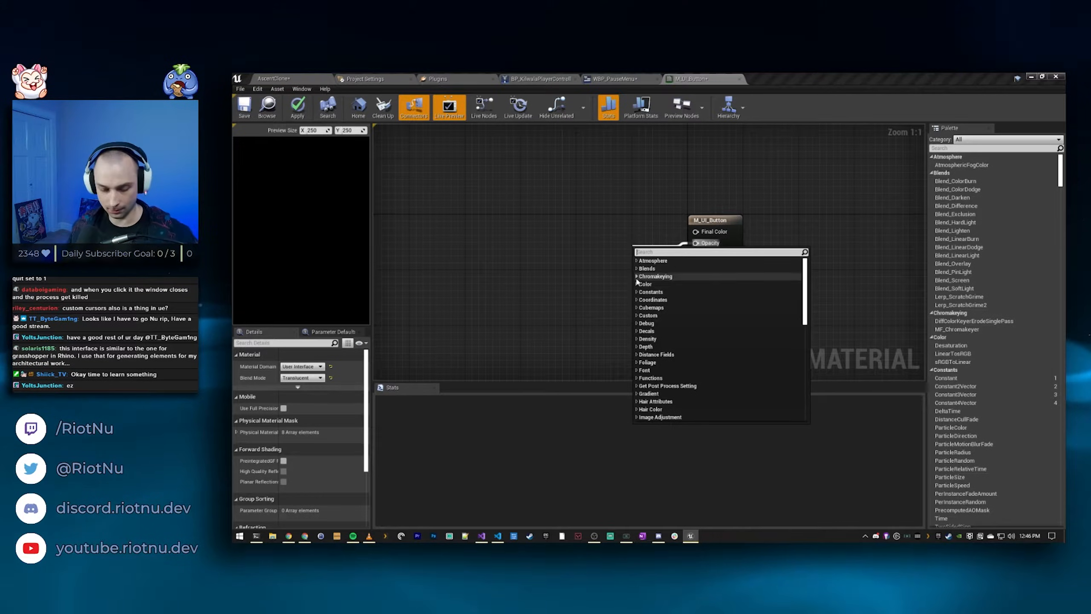
pyautogui.write('const')
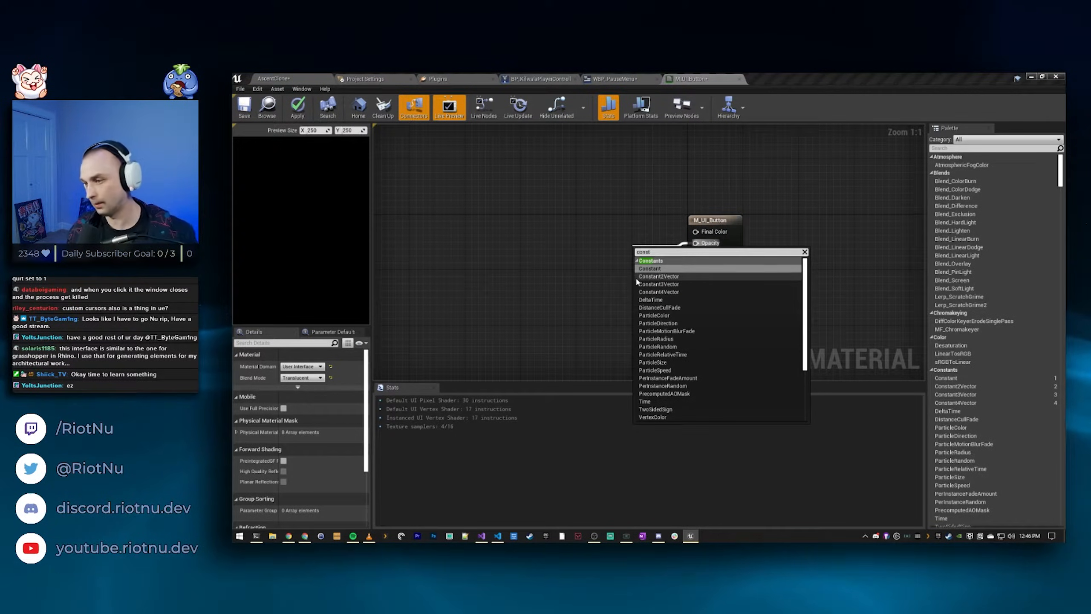
pyautogui.click(645, 270)
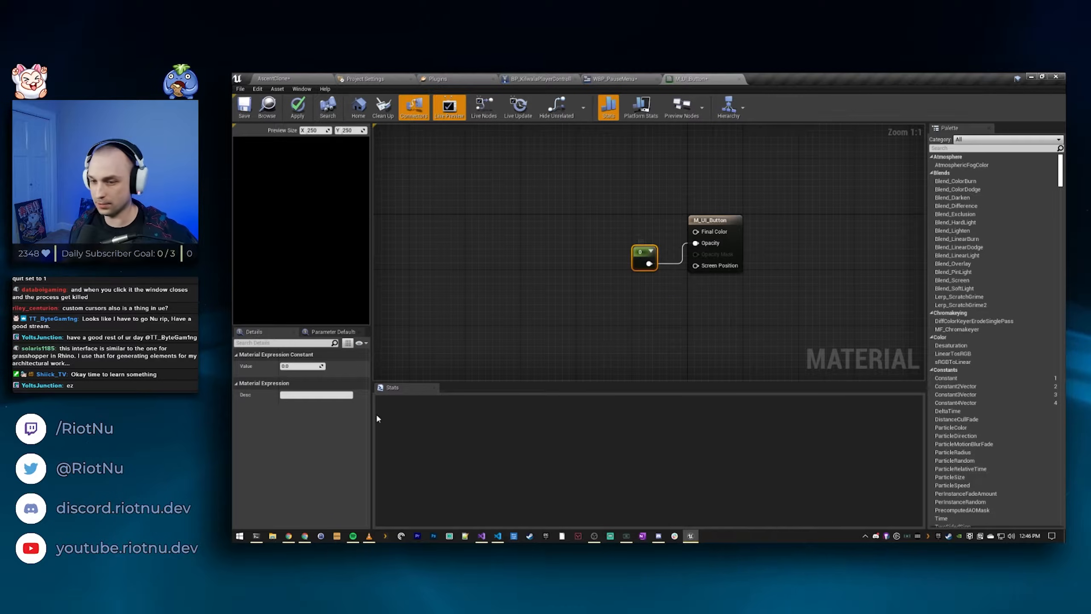
pyautogui.write('0.5')
pyautogui.press('Return')
pyautogui.moveTo(717, 226); pyautogui.dragTo(725, 245)
pyautogui.moveTo(653, 242); pyautogui.dragTo(674, 241, button='right')
pyautogui.moveTo(620, 213); pyautogui.dragTo(685, 223, button='right')
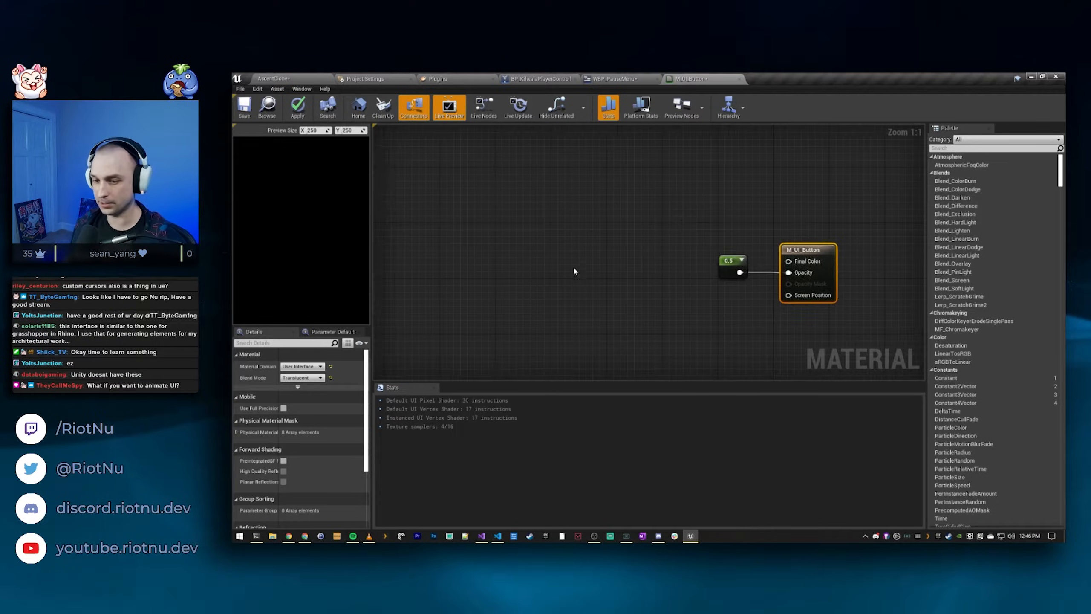
pyautogui.moveTo(548, 271); pyautogui.dragTo(461, 258, button='right')
pyautogui.moveTo(626, 185); pyautogui.dragTo(581, 194, button='right')
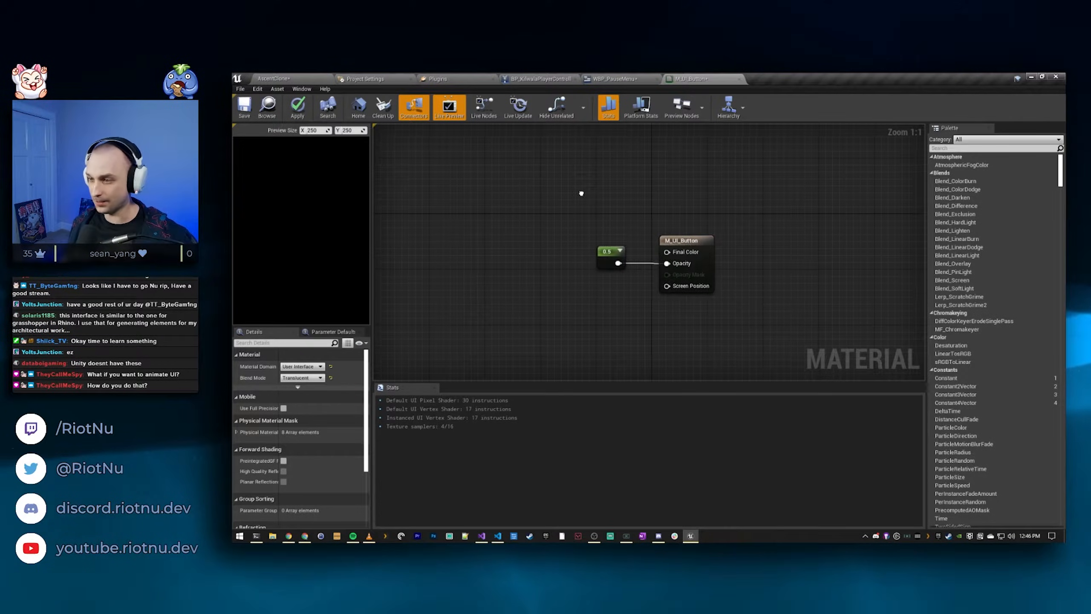
pyautogui.click(490, 221)
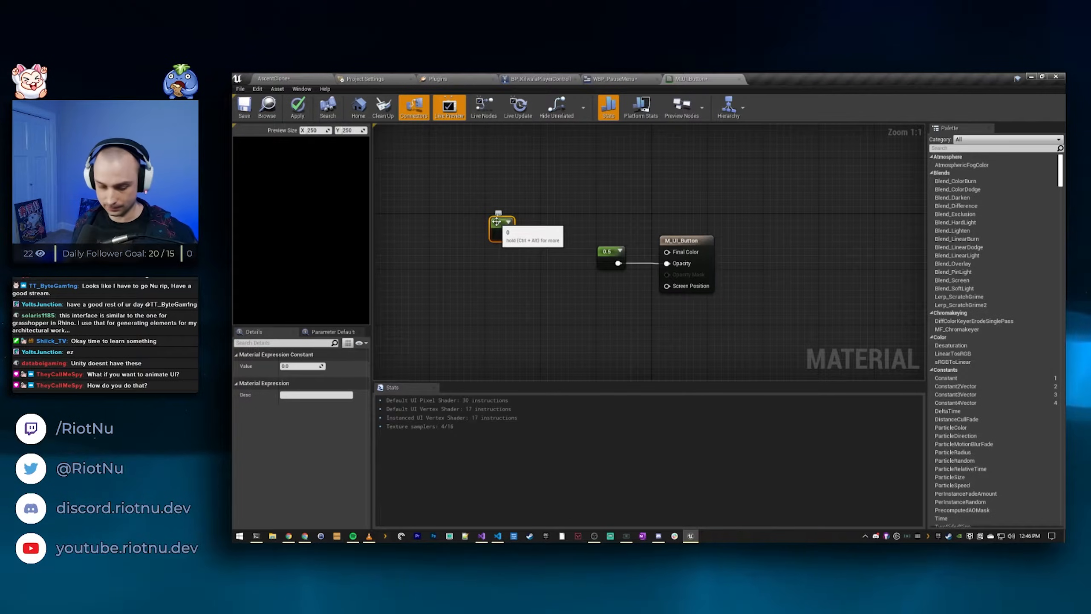
pyautogui.press('Delete')
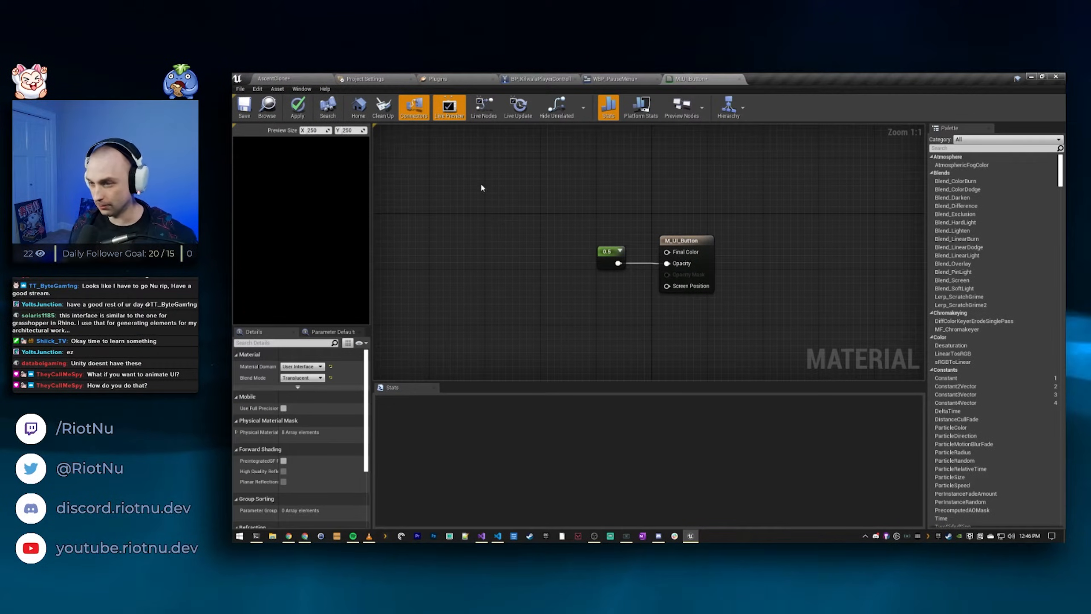
pyautogui.click(484, 188)
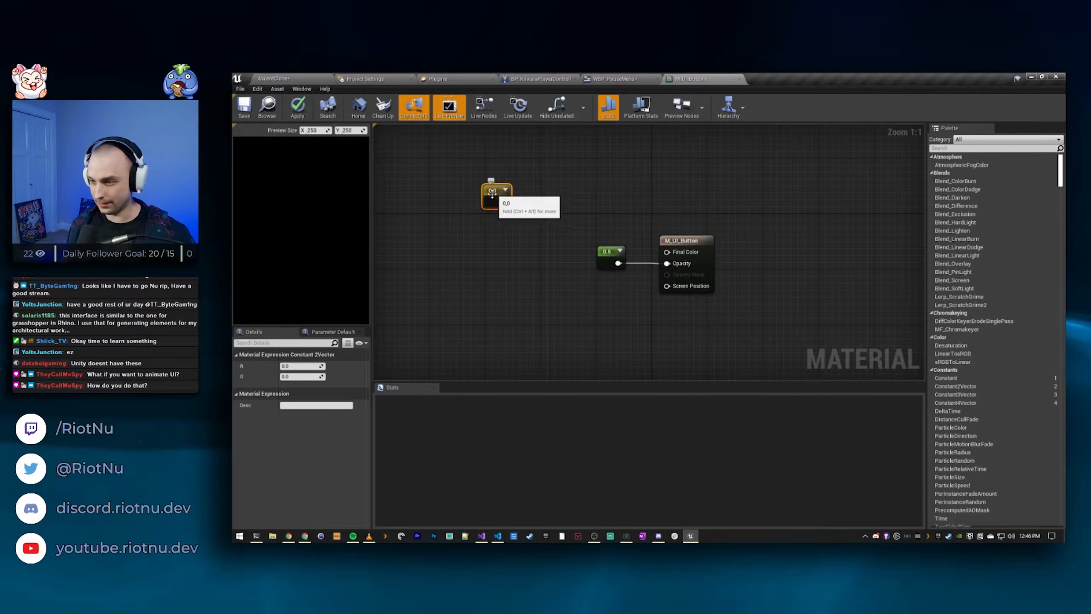
pyautogui.press('Delete')
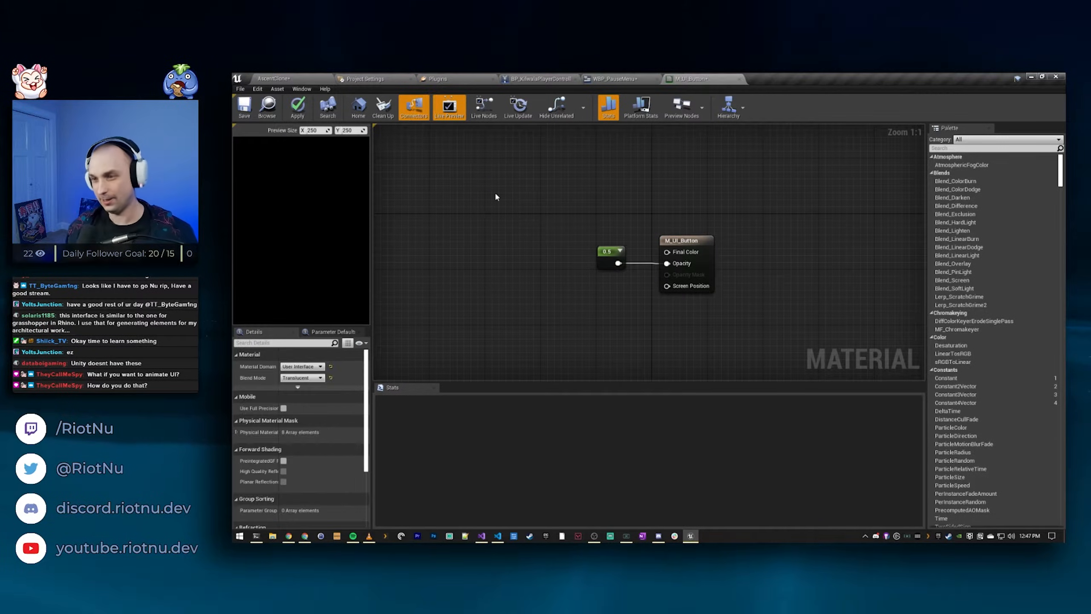
# Step: Add a Constant3Vector node above the opacity constant and set its colour to light blue, about R 0.305, G 0.412, B 0.755
pyautogui.click(500, 194)
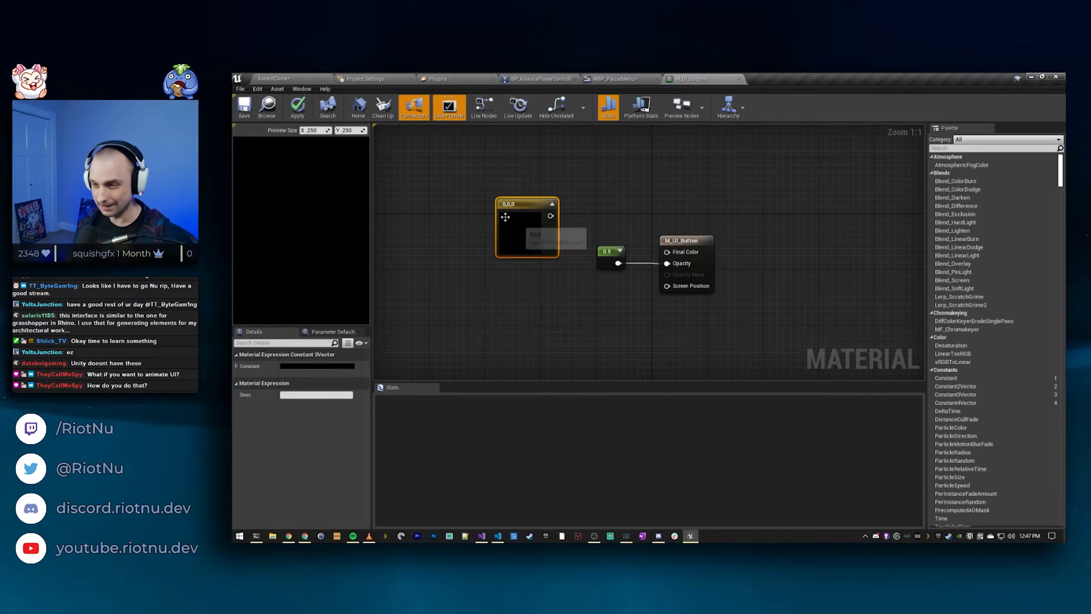
pyautogui.moveTo(515, 228); pyautogui.dragTo(470, 222)
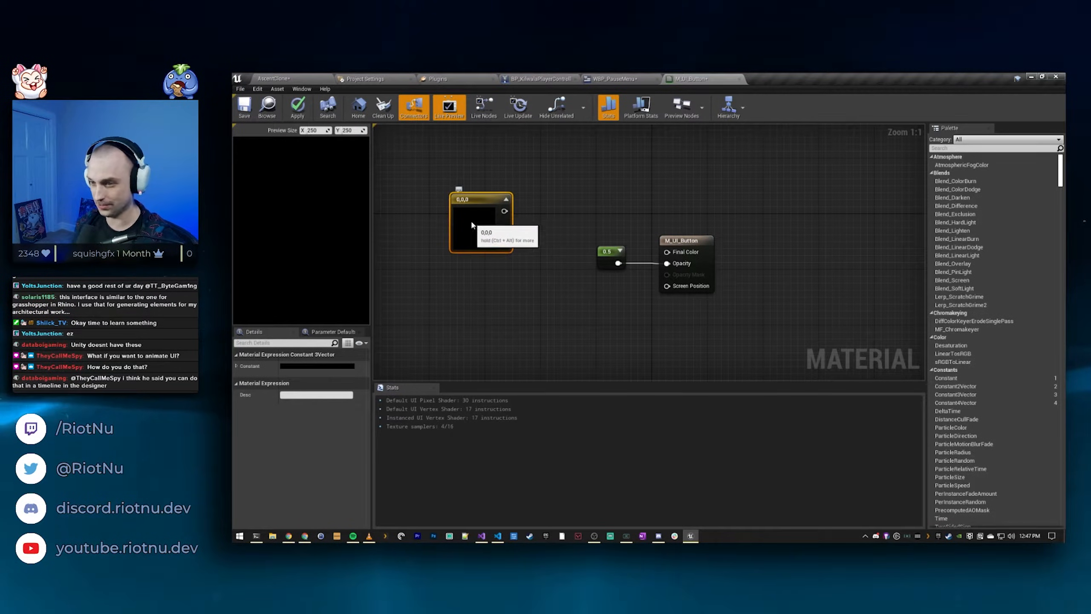
pyautogui.doubleClick(469, 222)
pyautogui.click(510, 277)
pyautogui.moveTo(602, 335); pyautogui.dragTo(600, 273)
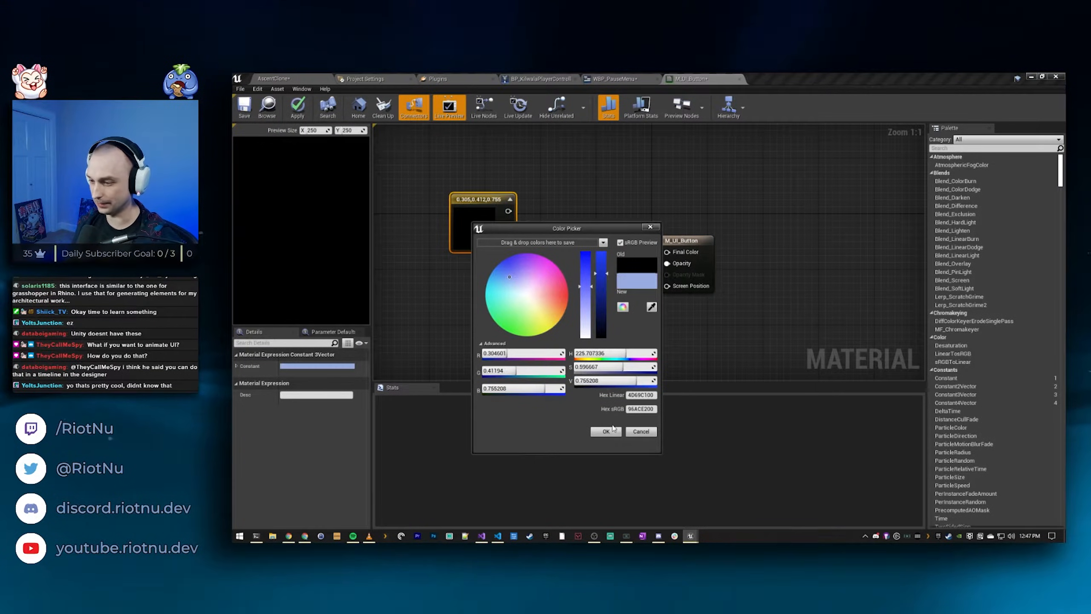
pyautogui.click(606, 431)
# Step: Connect the light blue Constant3Vector to the Final Color input and apply the material changes
pyautogui.moveTo(481, 266); pyautogui.dragTo(499, 292, button='right')
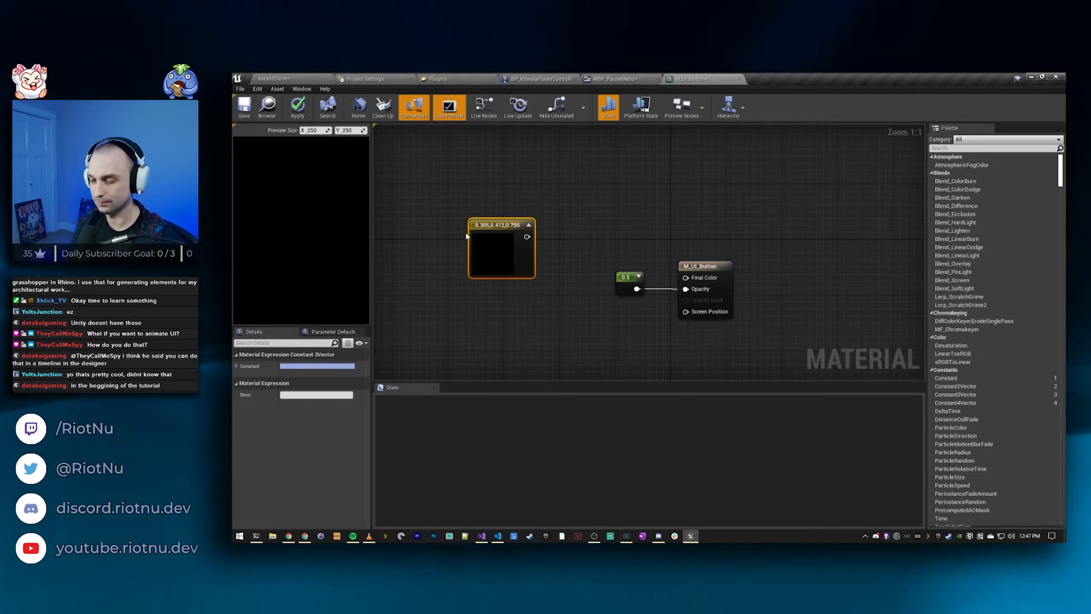
pyautogui.moveTo(557, 232); pyautogui.dragTo(547, 215, button='right')
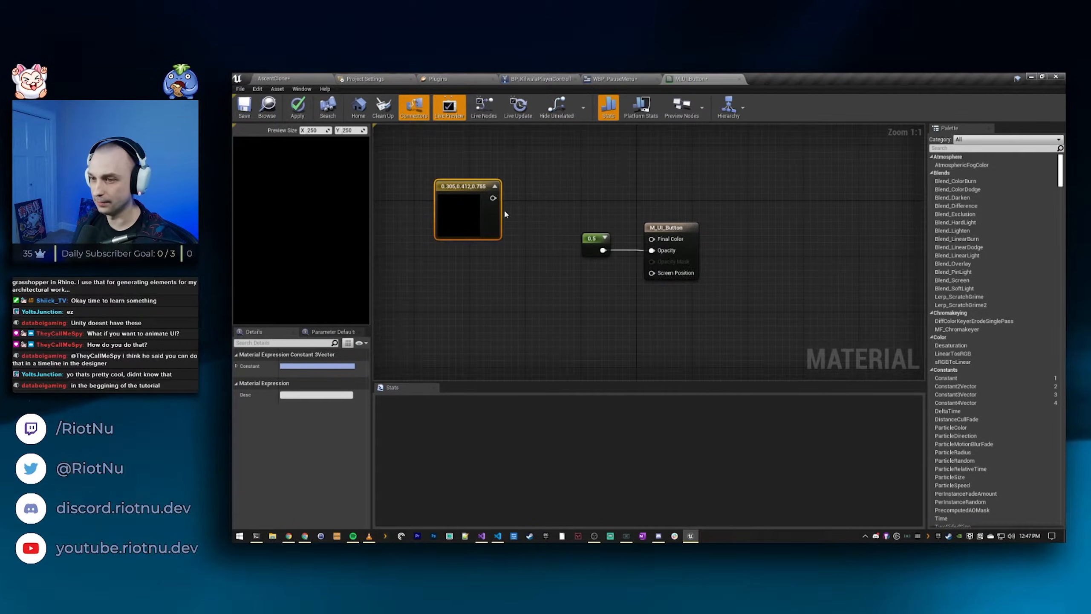
pyautogui.moveTo(493, 197); pyautogui.dragTo(652, 239)
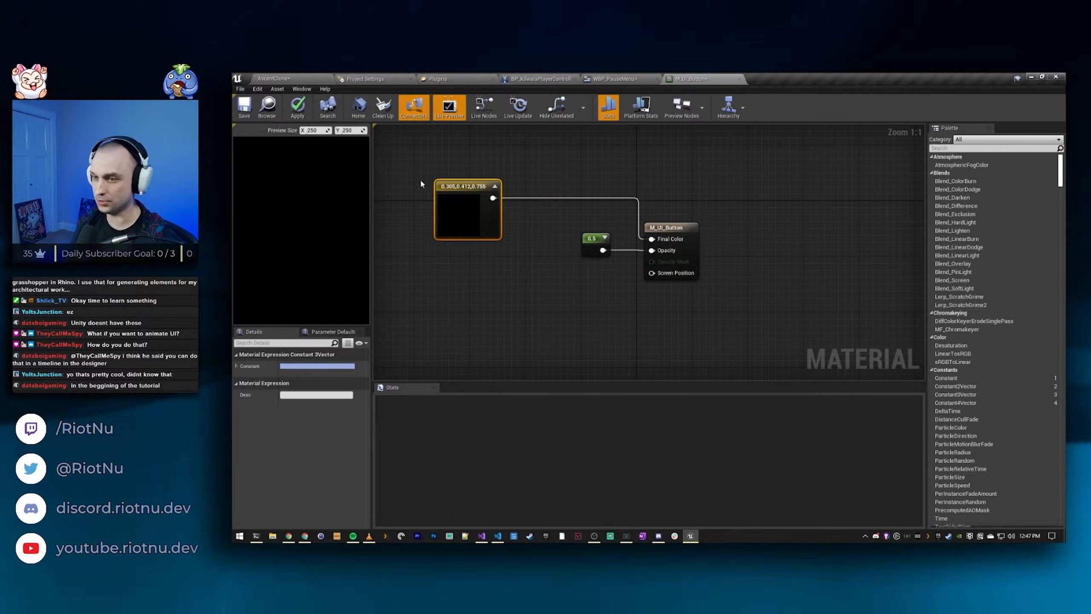
pyautogui.click(295, 105)
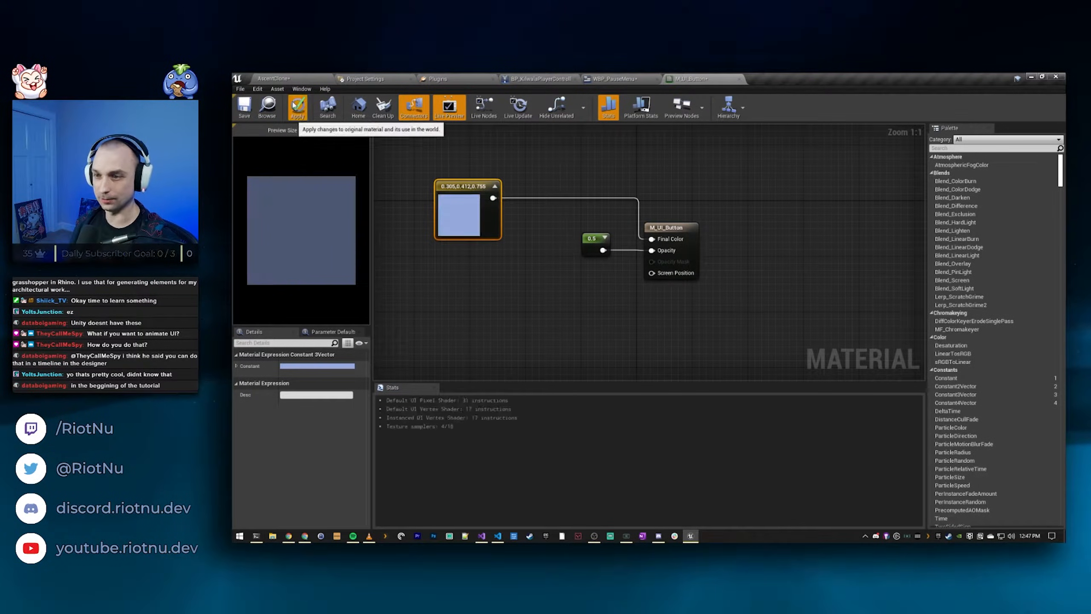
# Step: In the WBP_PauseMenu designer, set ButtonQuitGame's Normal style image to M_UI_Button and try the Quit Game button in a play preview
pyautogui.click(287, 81)
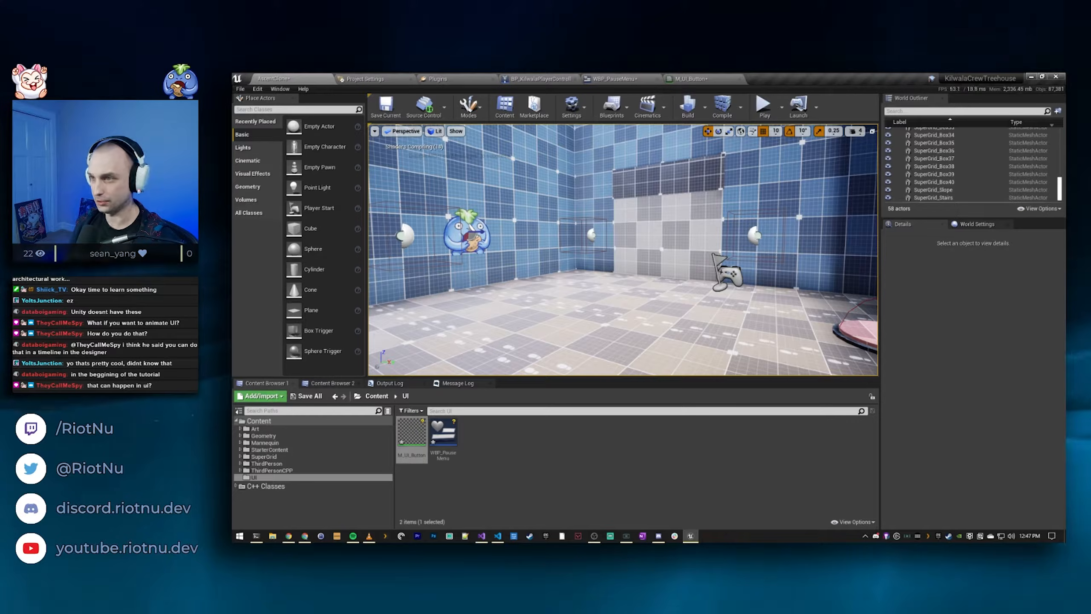
pyautogui.click(635, 79)
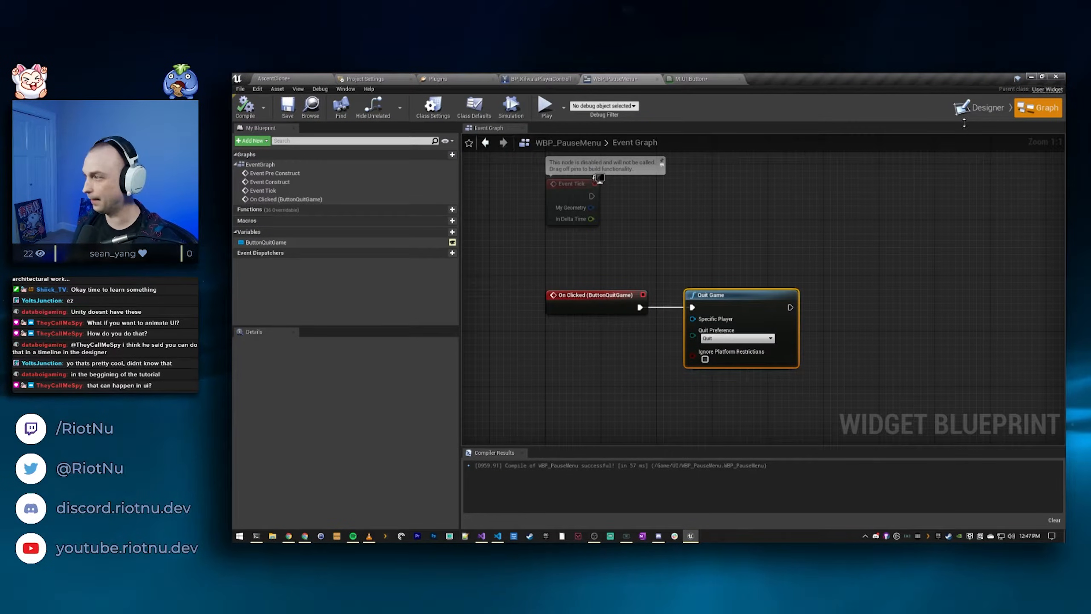
pyautogui.click(981, 108)
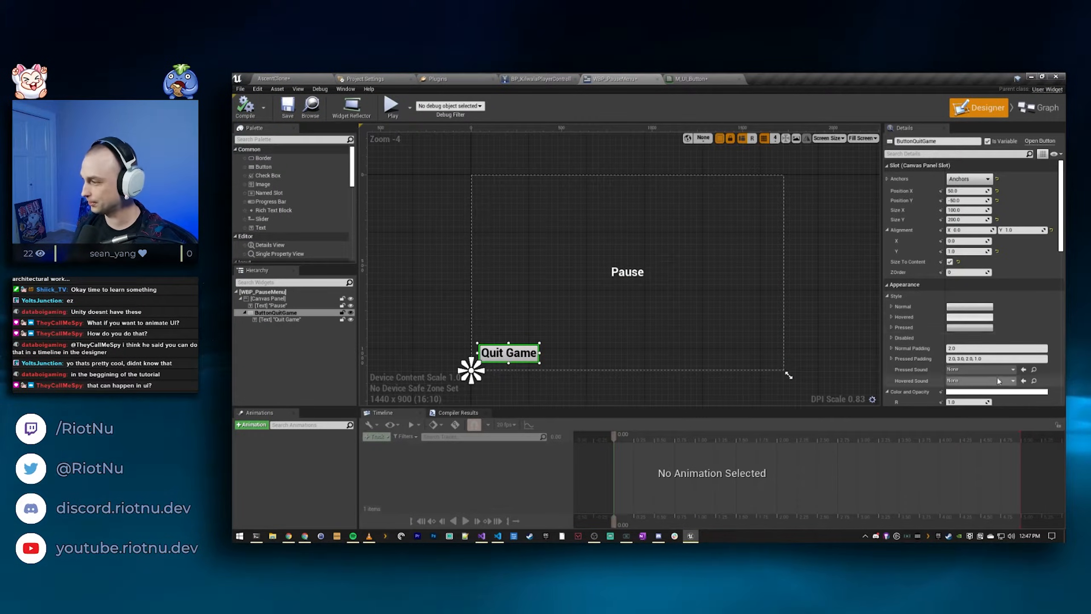
pyautogui.click(891, 306)
pyautogui.scroll(-2, 911, 296)
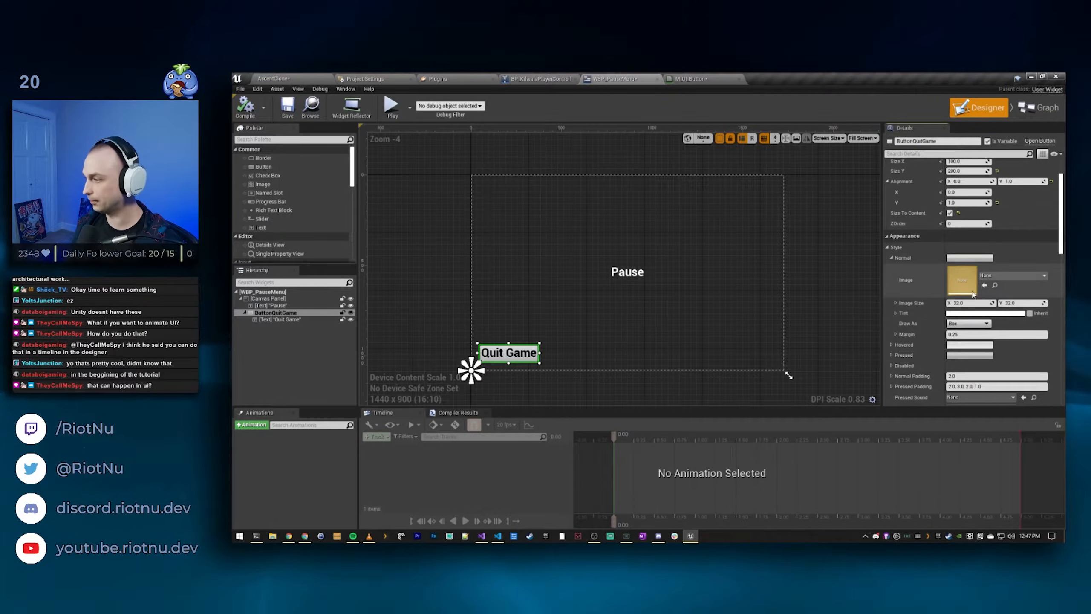
pyautogui.click(1013, 275)
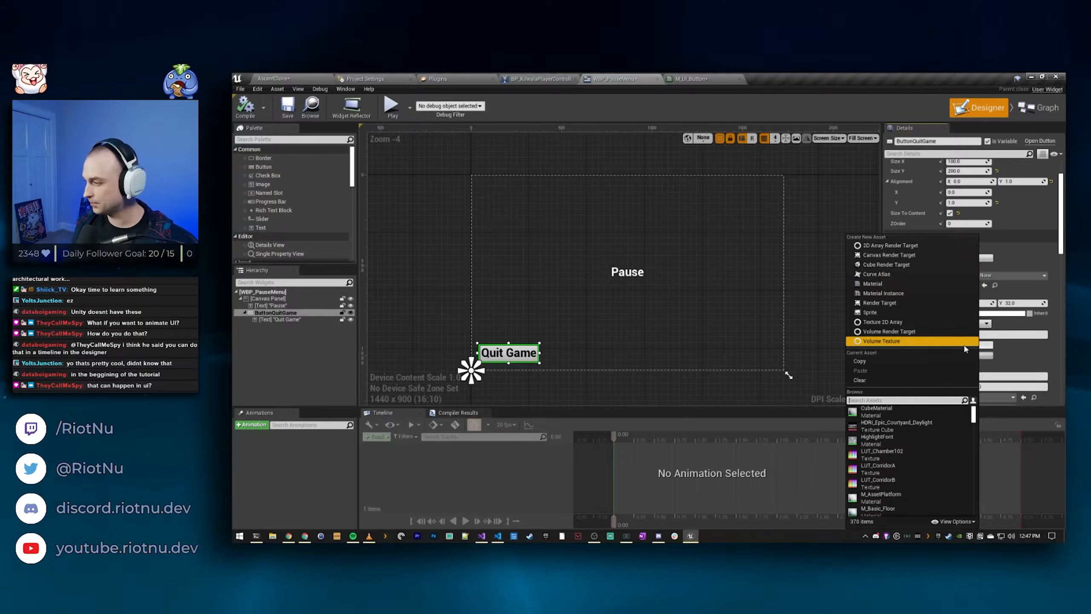
pyautogui.click(983, 282)
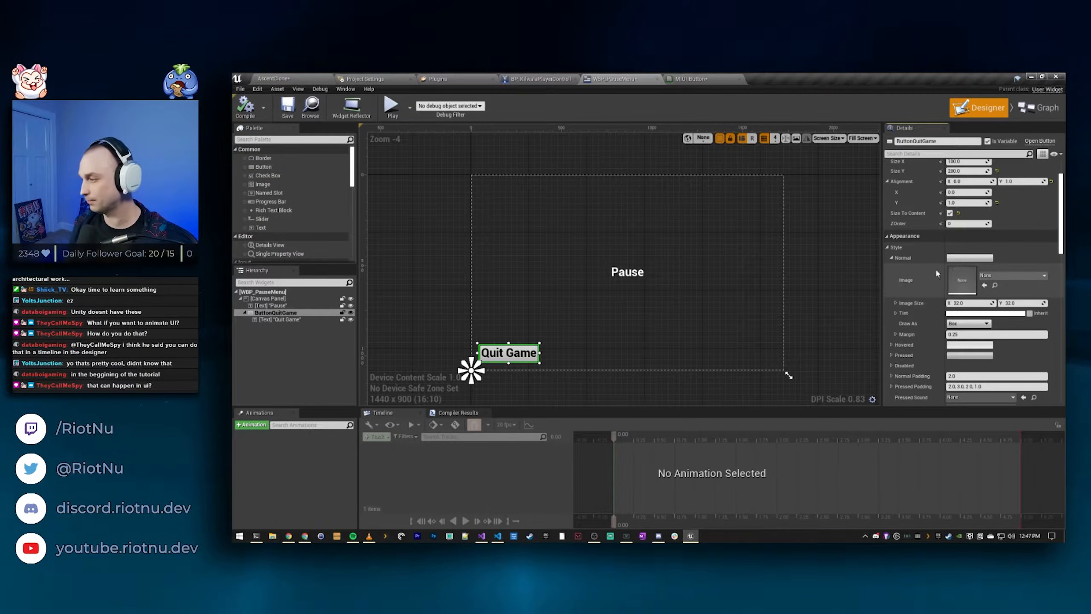
pyautogui.click(1034, 278)
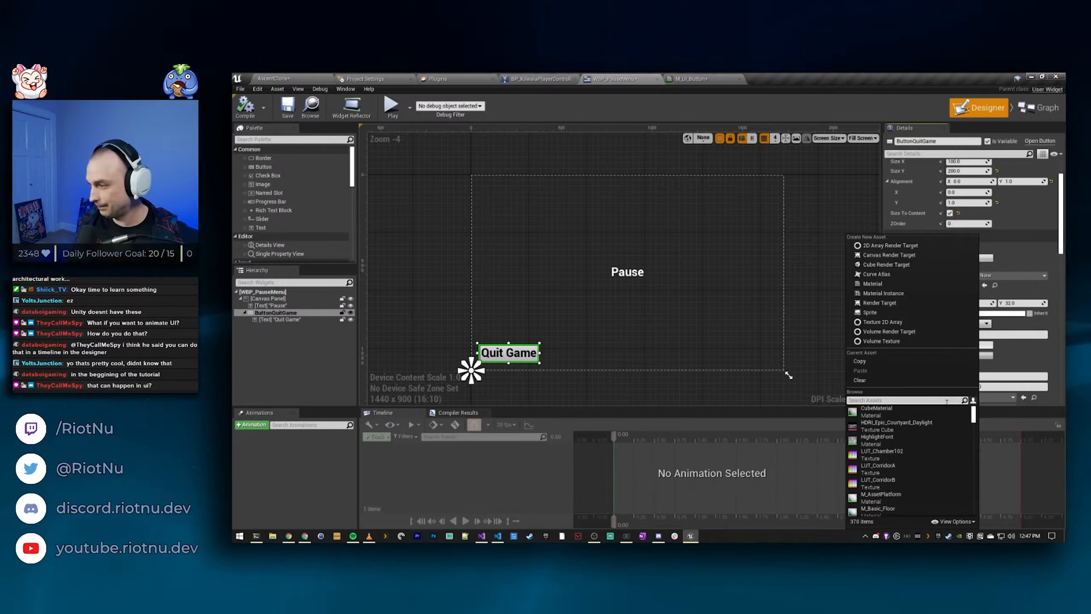
pyautogui.write('M_UI_bu')
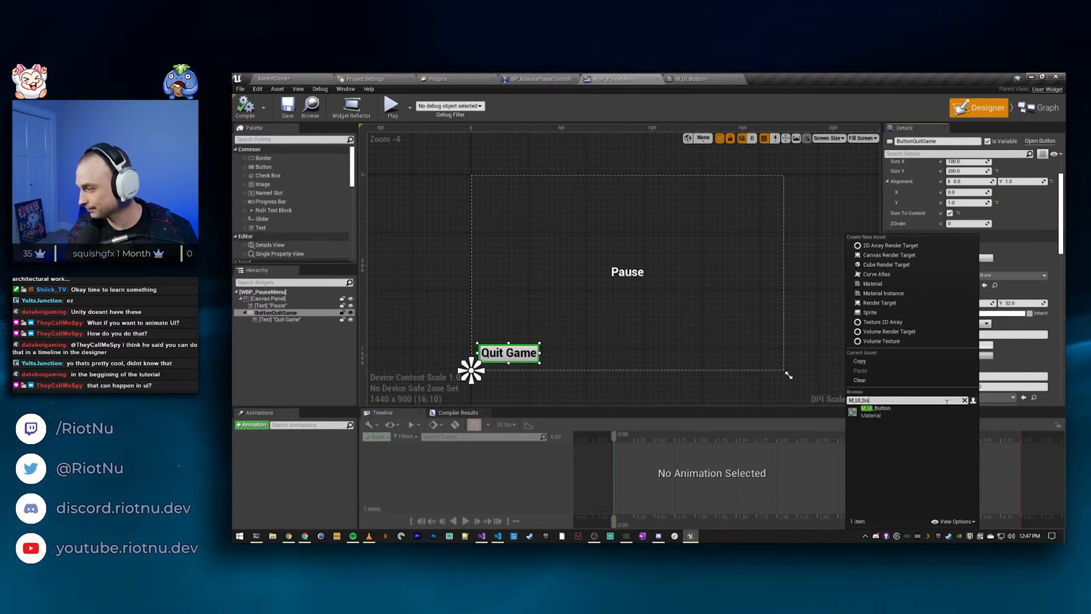
pyautogui.write('tt')
pyautogui.click(876, 409)
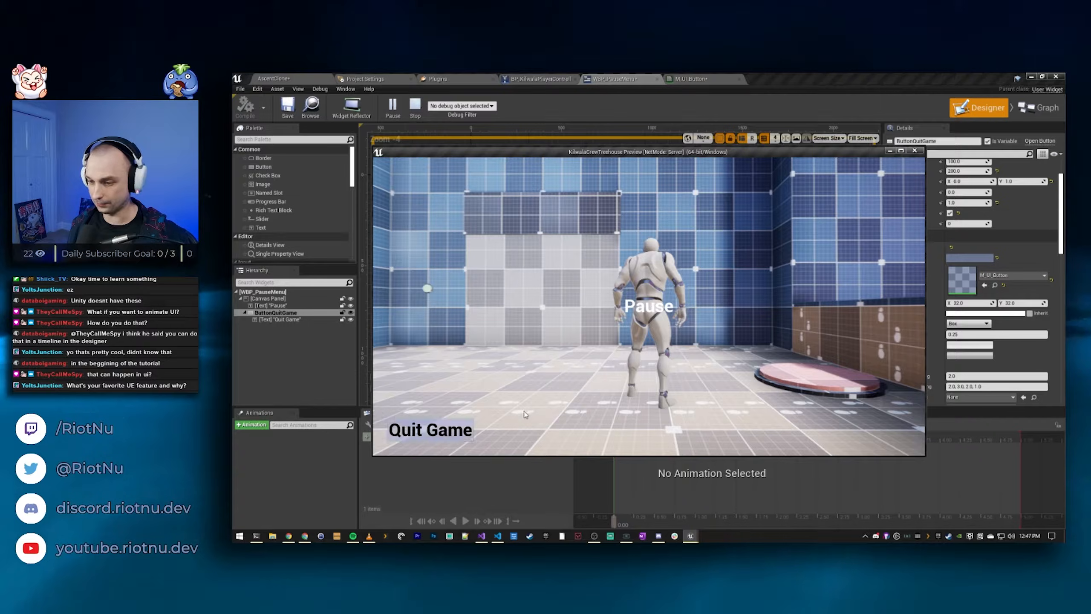
pyautogui.click(430, 430)
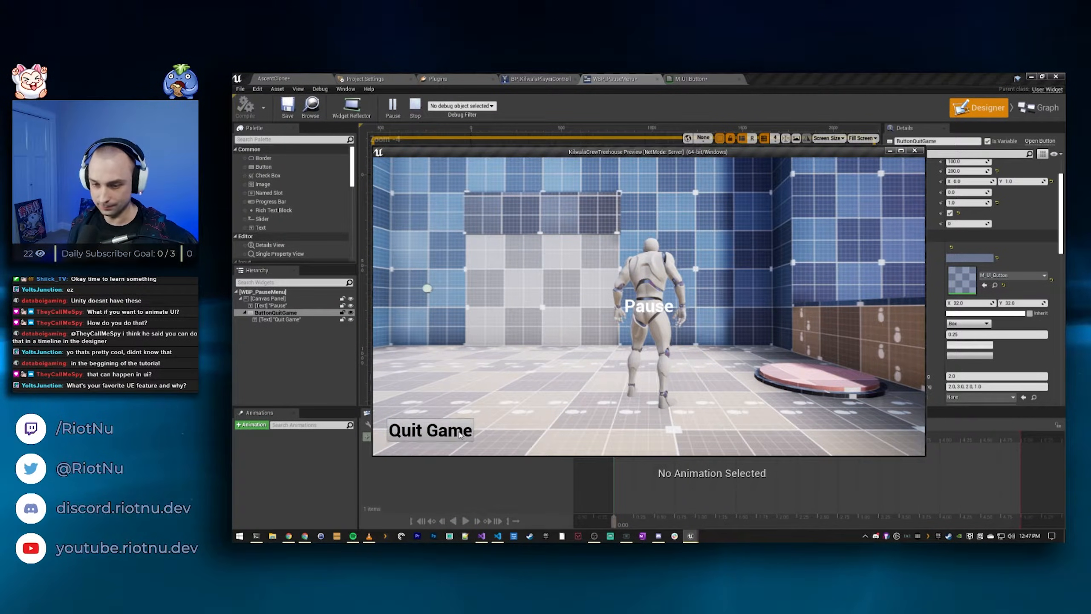
# Step: Return to the M_UI_Button material and add a Time node below and to the left of the colour node
pyautogui.click(711, 84)
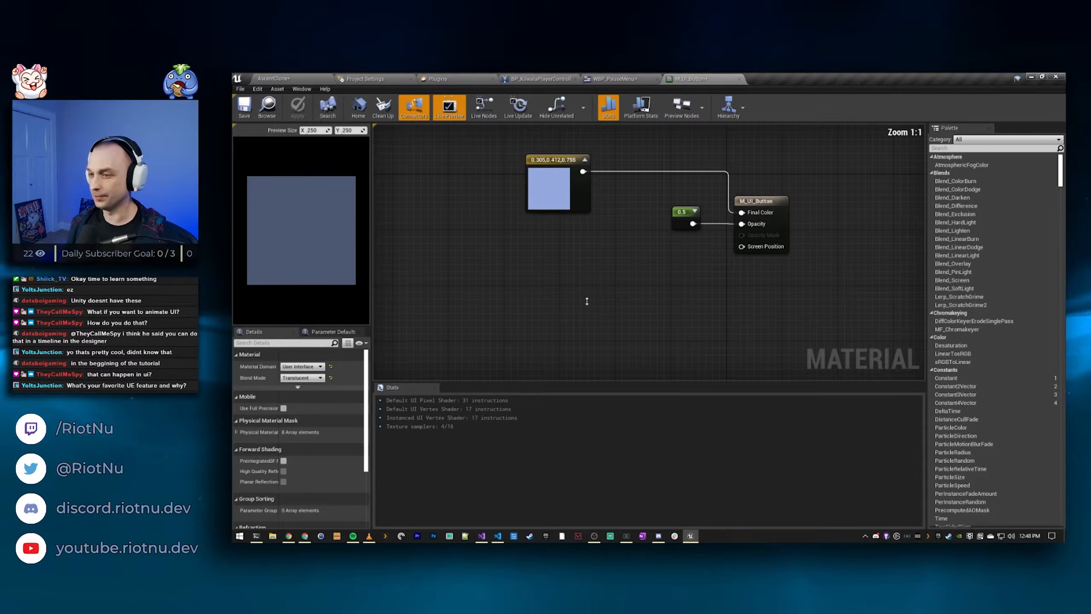
pyautogui.scroll(-1, 587, 301)
pyautogui.moveTo(632, 263); pyautogui.dragTo(636, 238, button='right')
pyautogui.scroll(1, 608, 332)
pyautogui.moveTo(455, 259); pyautogui.dragTo(458, 262, button='right')
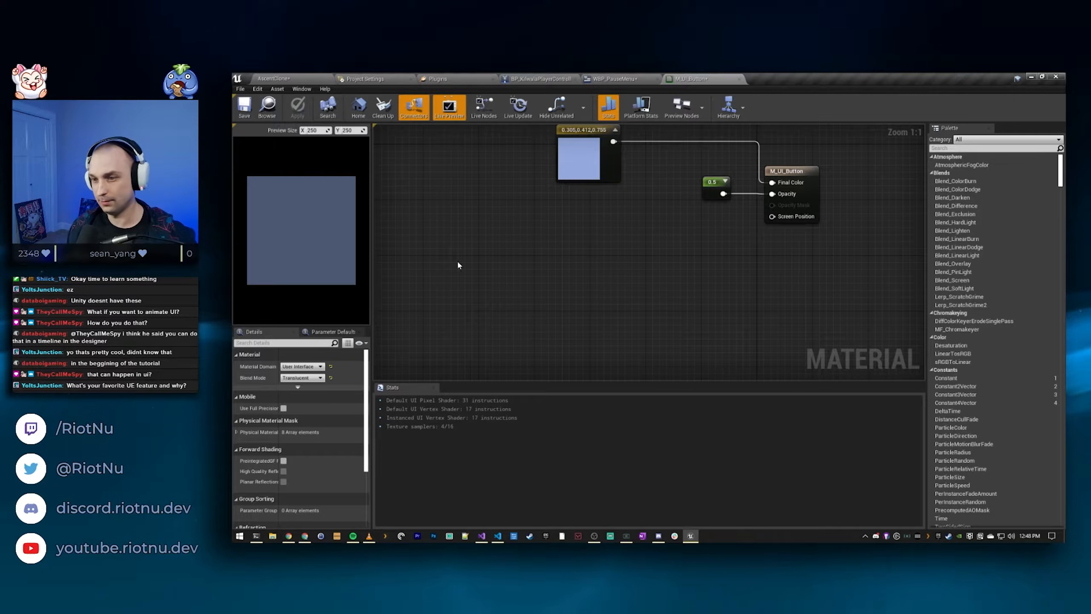
pyautogui.moveTo(555, 275); pyautogui.dragTo(550, 279, button='right')
pyautogui.rightClick(615, 282)
pyautogui.write('time')
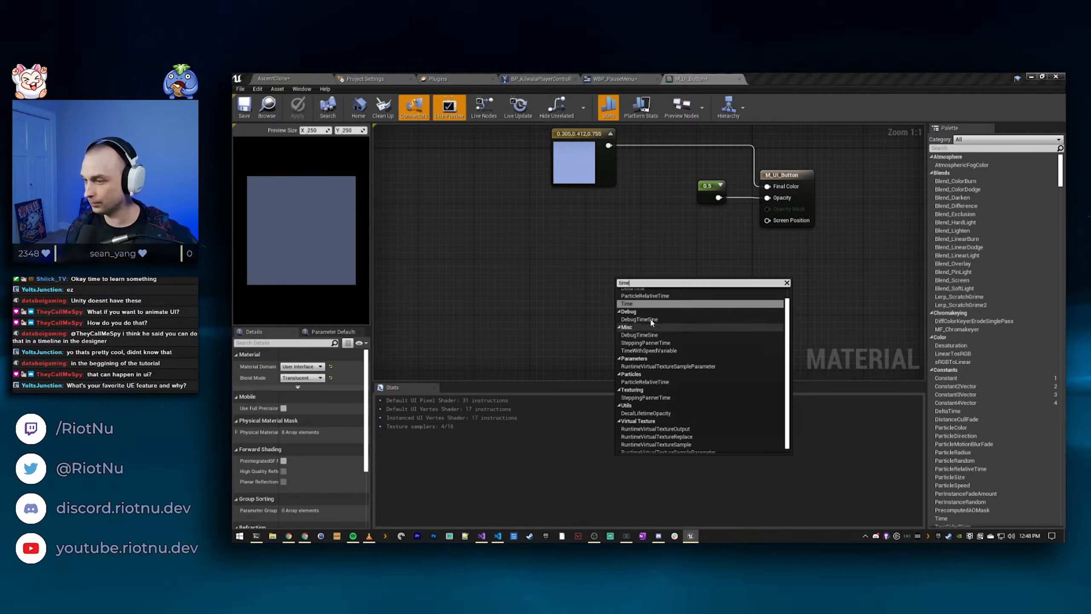
pyautogui.click(641, 303)
pyautogui.moveTo(648, 283); pyautogui.dragTo(464, 246)
# Step: Add a Sine node beside the Time node and feed the Time output into its input
pyautogui.moveTo(473, 305); pyautogui.dragTo(459, 354, button='right')
pyautogui.rightClick(531, 289)
pyautogui.write('sine')
pyautogui.click(546, 370)
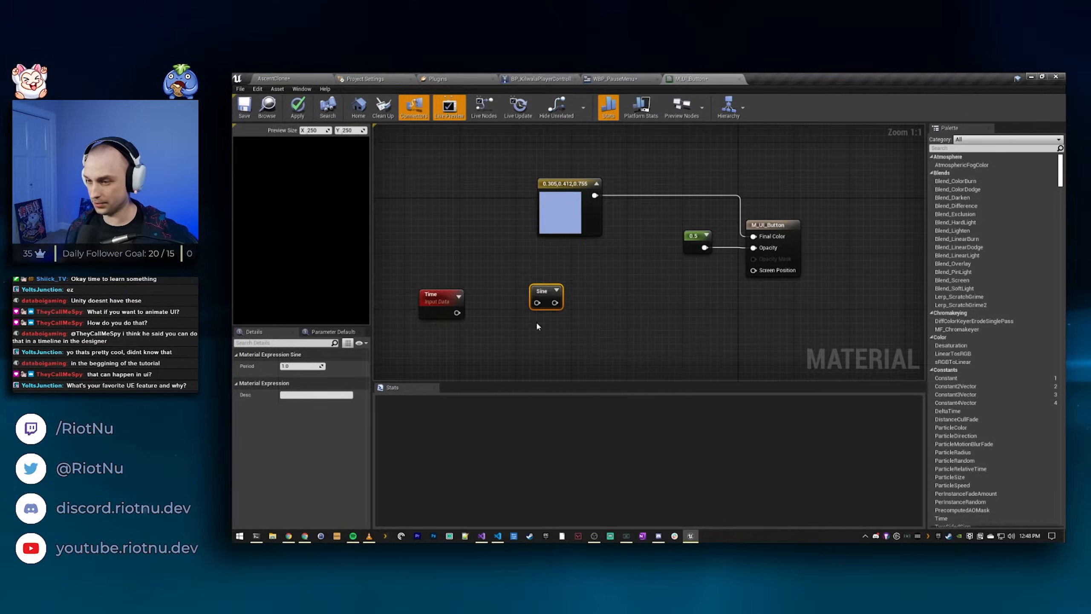
pyautogui.moveTo(457, 312); pyautogui.dragTo(537, 303)
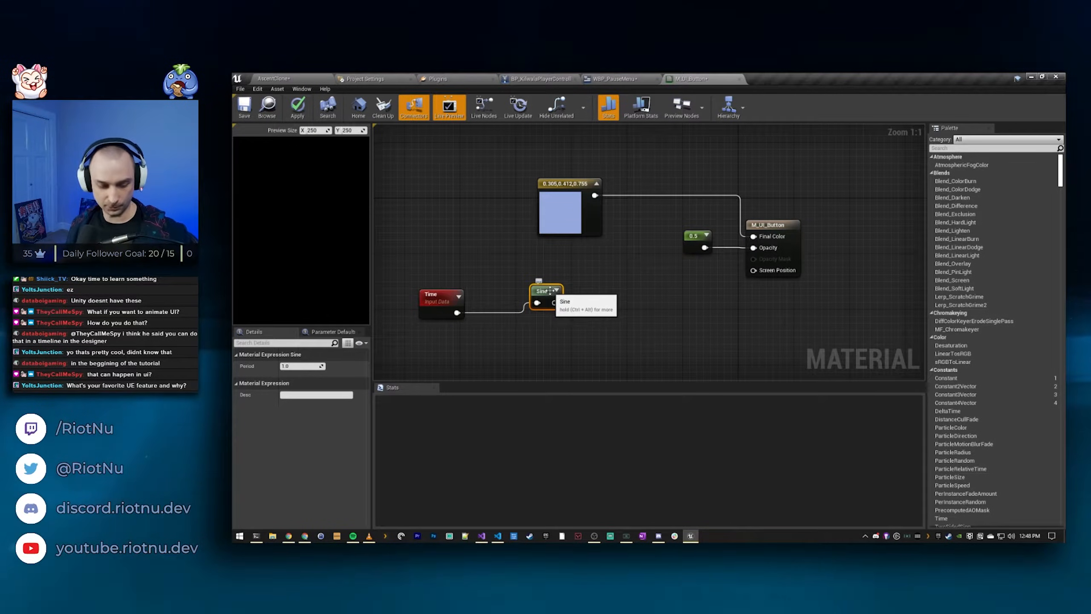
pyautogui.hotkey('ctrl', 'alt')
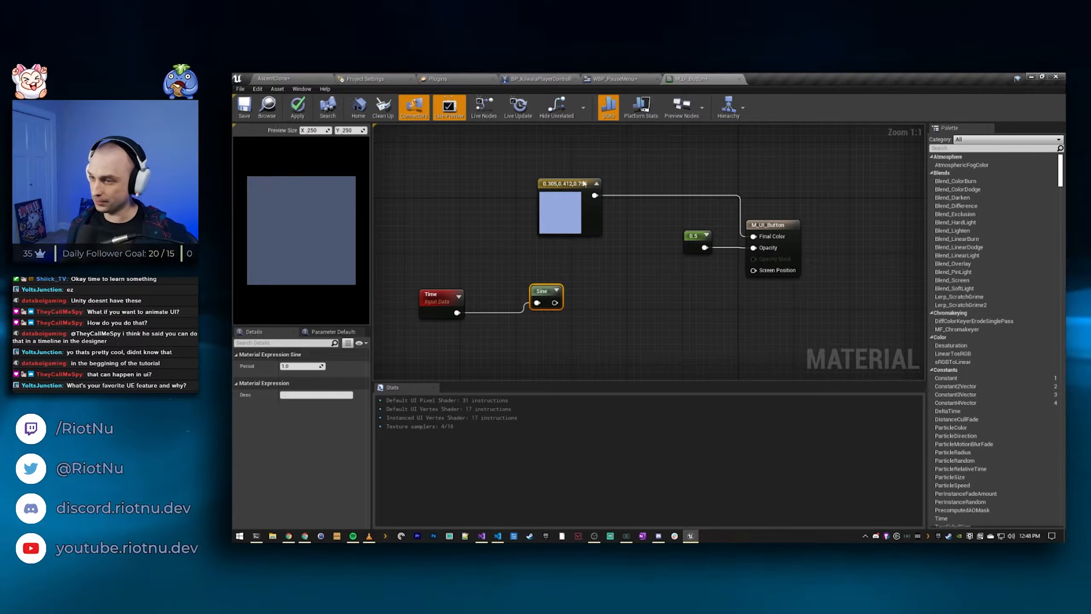
# Step: Add an Add node fed by the Sine output, and a Divide node fed by the Add output
pyautogui.moveTo(559, 302); pyautogui.dragTo(581, 296)
pyautogui.write('add')
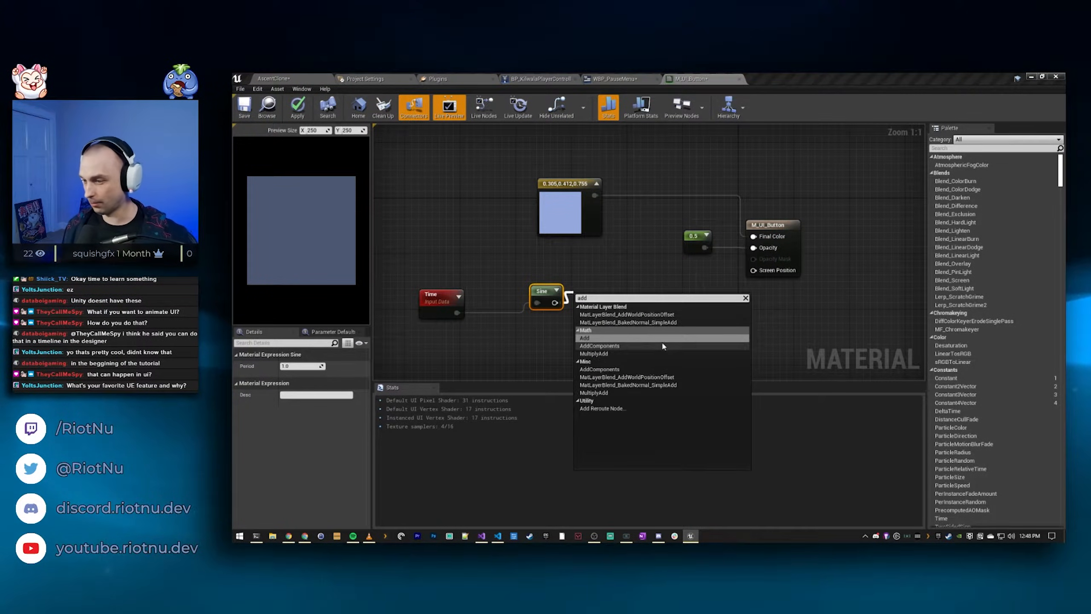
pyautogui.click(660, 342)
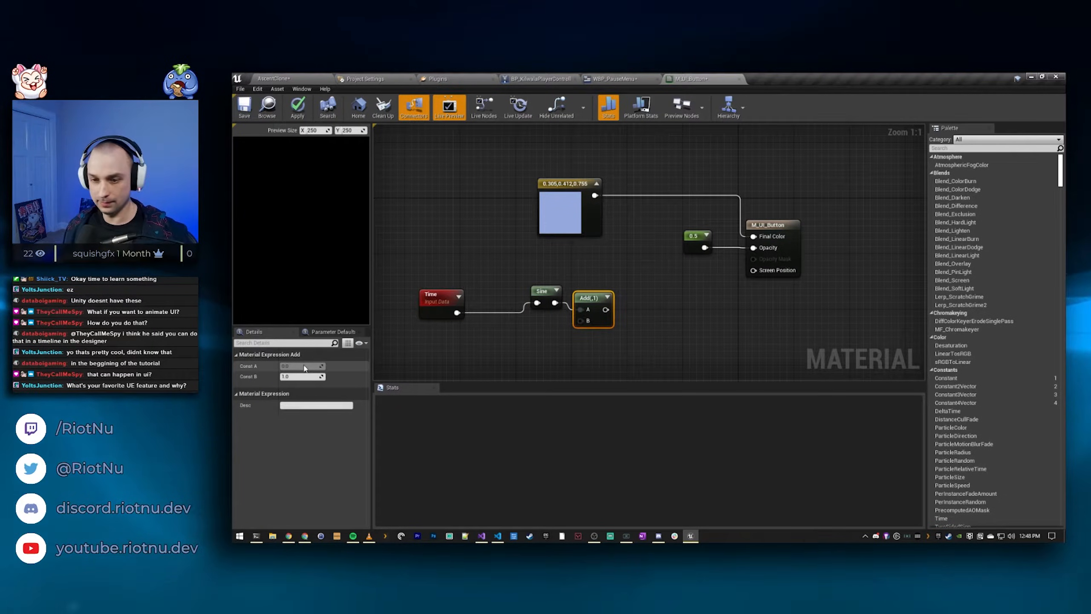
pyautogui.moveTo(605, 310); pyautogui.dragTo(678, 304)
pyautogui.write('div')
pyautogui.press('Return')
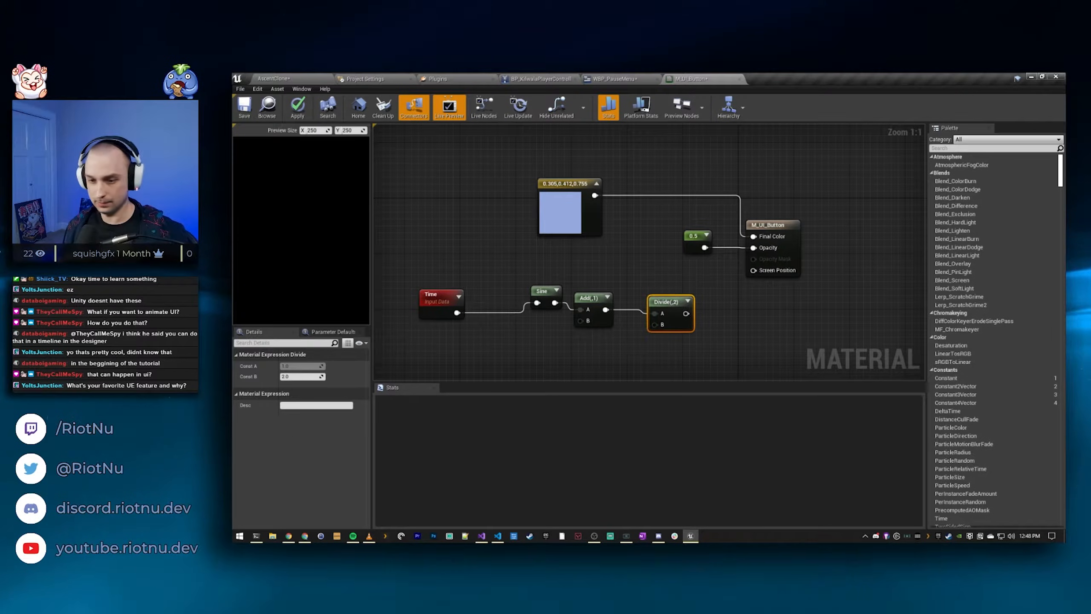
# Step: Spread out the Sine, Add and Divide nodes and shift the 0.5 opacity constant and result node to make room
pyautogui.moveTo(541, 299); pyautogui.dragTo(506, 303)
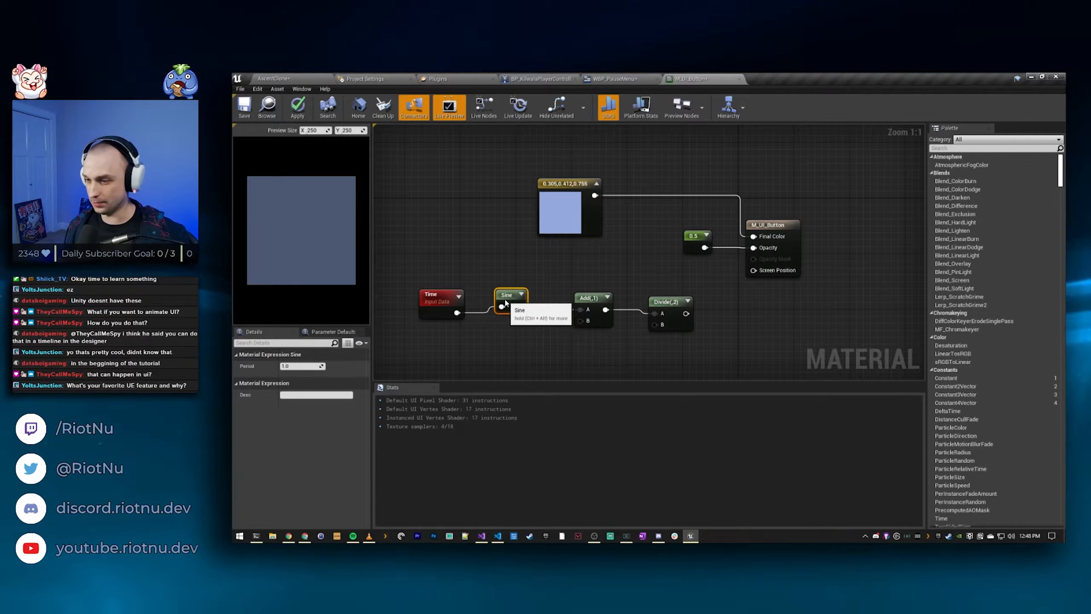
pyautogui.moveTo(593, 298); pyautogui.dragTo(577, 274)
pyautogui.moveTo(679, 311); pyautogui.dragTo(650, 266)
pyautogui.moveTo(726, 298); pyautogui.dragTo(658, 300, button='right')
pyautogui.moveTo(619, 203); pyautogui.dragTo(782, 210)
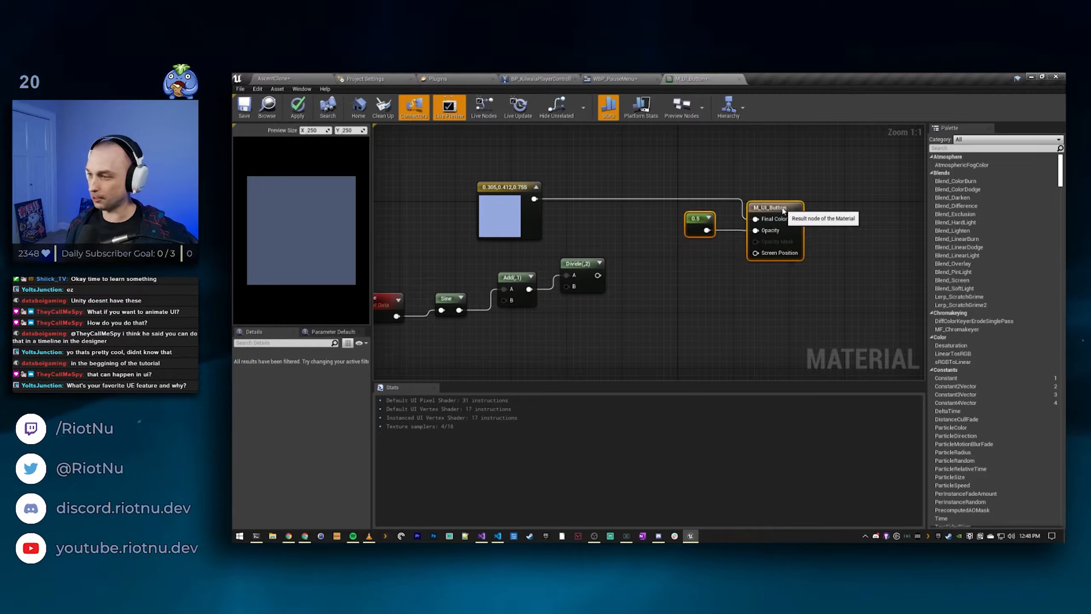
# Step: Add a Multiply node fed by the Divide output
pyautogui.click(645, 310)
pyautogui.moveTo(597, 275); pyautogui.dragTo(620, 242)
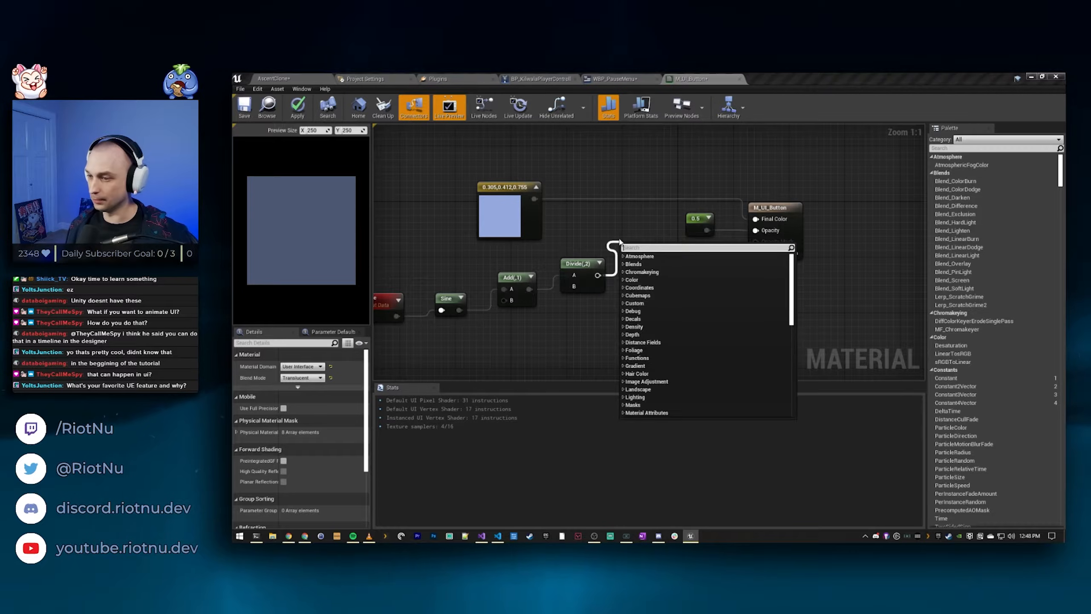
pyautogui.write('multiply')
pyautogui.press('Return')
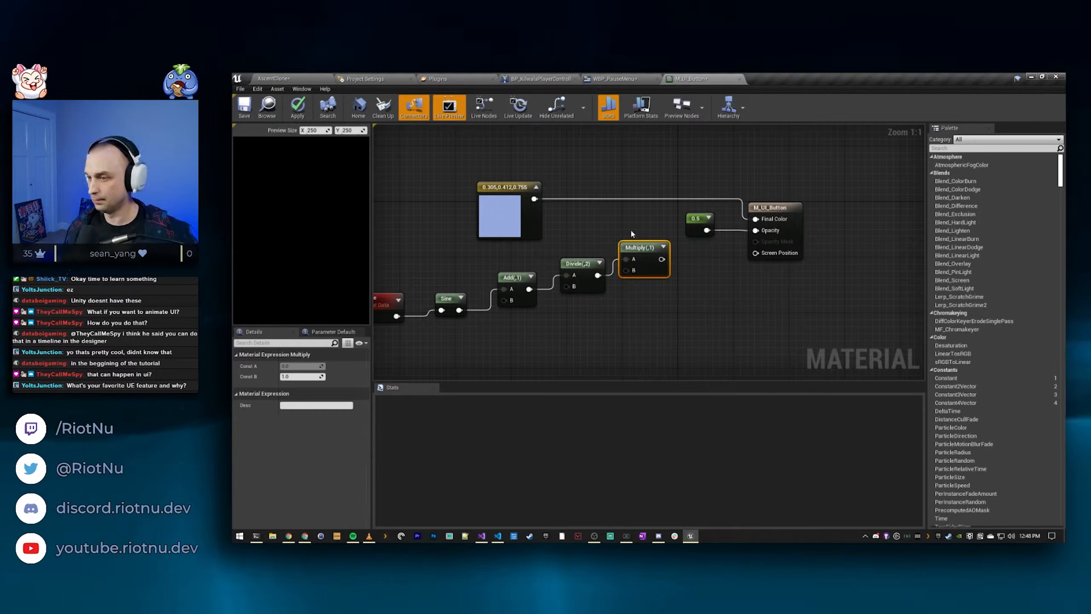
# Step: Rewire Multiply with the colour in A and Divide in B, route its output to Final Color, and apply the material
pyautogui.keyDown('ctrl'); pyautogui.moveTo(626, 260); pyautogui.dragTo(626, 271); pyautogui.keyUp('ctrl')
pyautogui.keyDown('ctrl'); pyautogui.moveTo(534, 199); pyautogui.dragTo(662, 260); pyautogui.keyUp('ctrl')
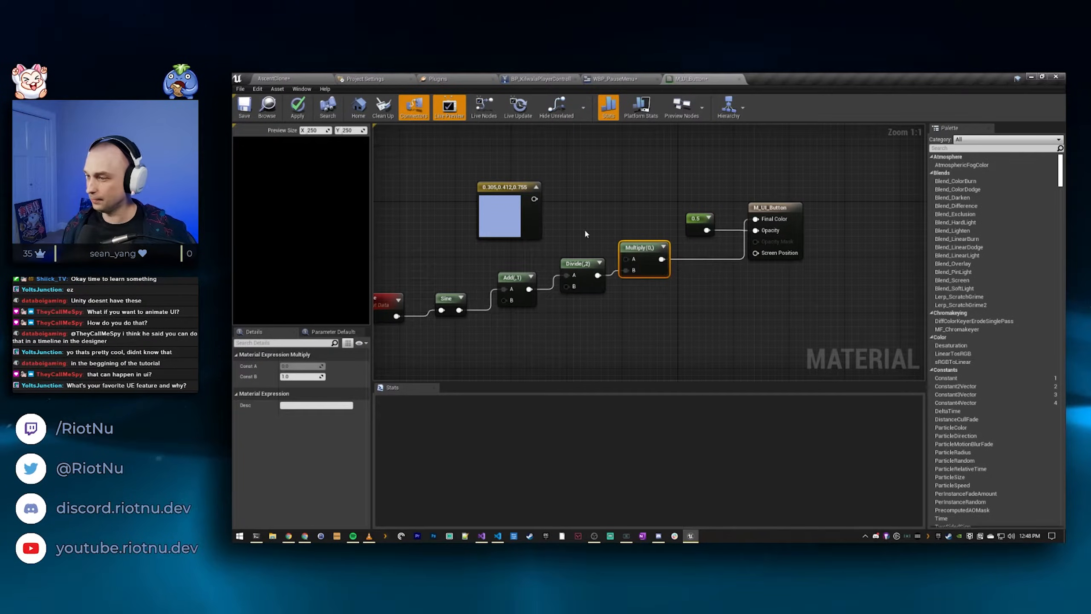
pyautogui.moveTo(533, 198); pyautogui.dragTo(627, 260)
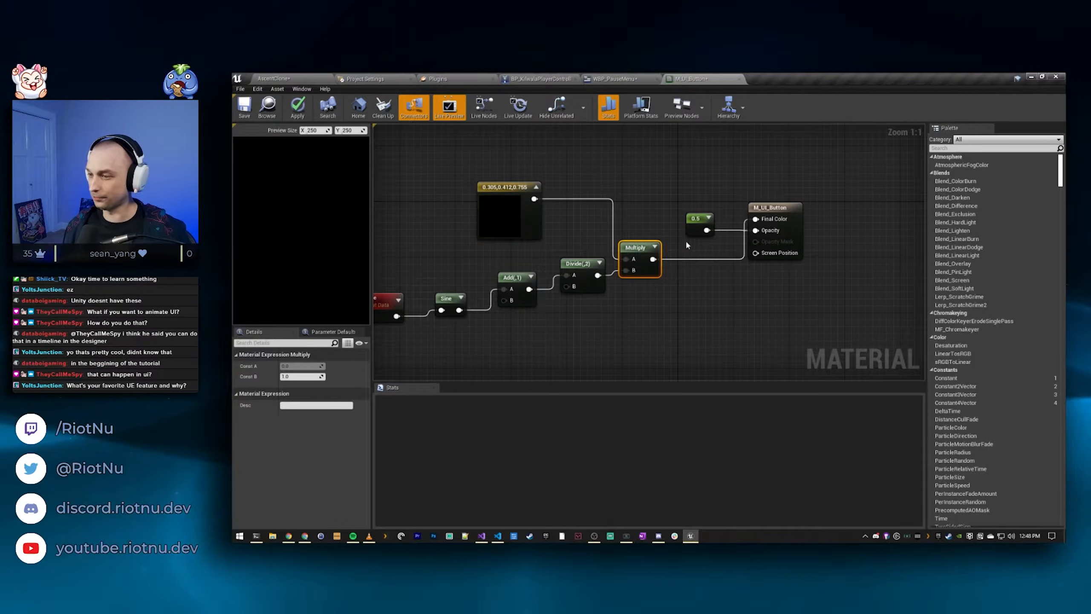
pyautogui.click(699, 224)
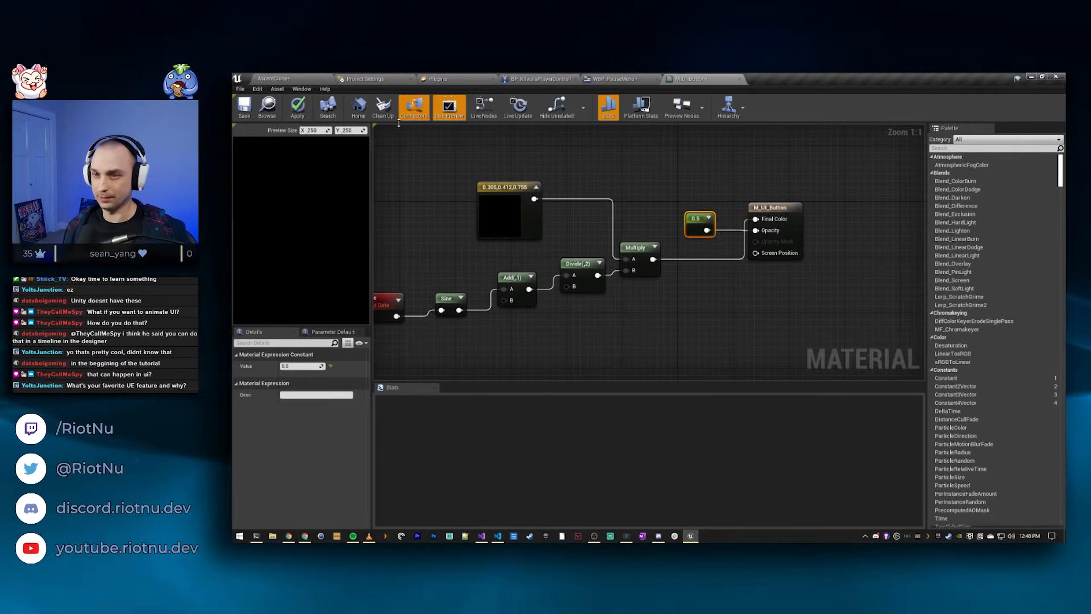
pyautogui.click(295, 109)
# Step: Add a second Multiply node fed by the Time output and set its Const B to 0.25
pyautogui.moveTo(589, 232); pyautogui.dragTo(654, 226, button='right')
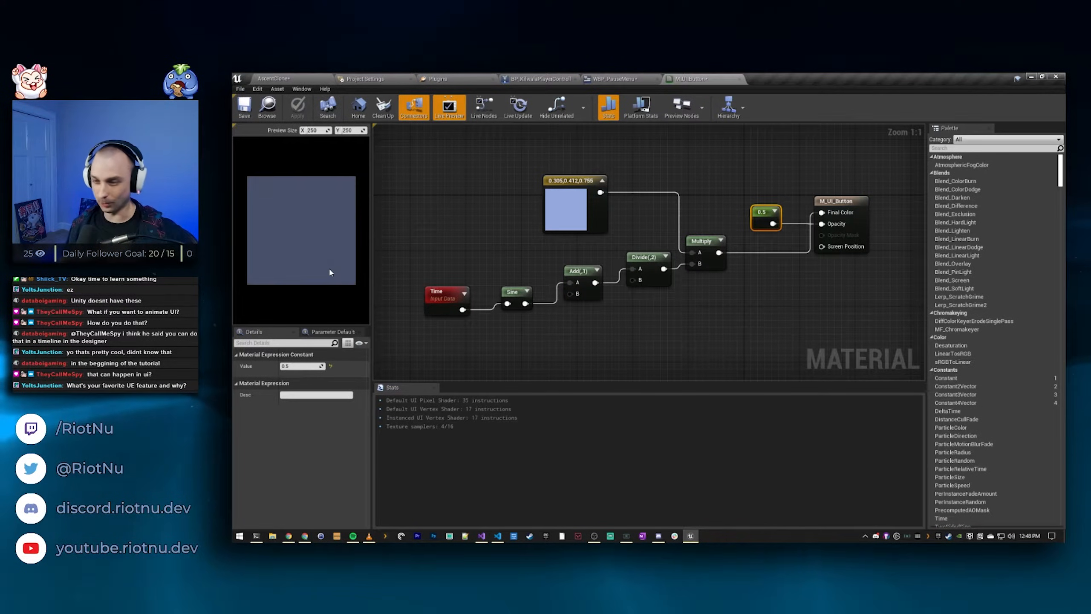
pyautogui.moveTo(463, 309); pyautogui.dragTo(482, 356)
pyautogui.write('mult')
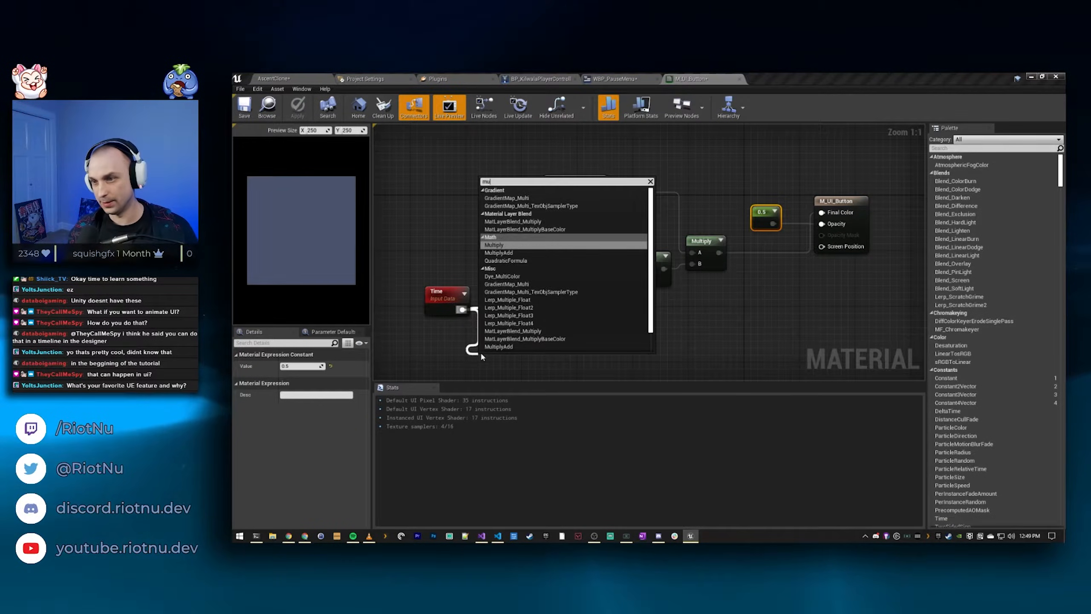
pyautogui.press('Return')
pyautogui.moveTo(515, 373); pyautogui.dragTo(531, 289, button='right')
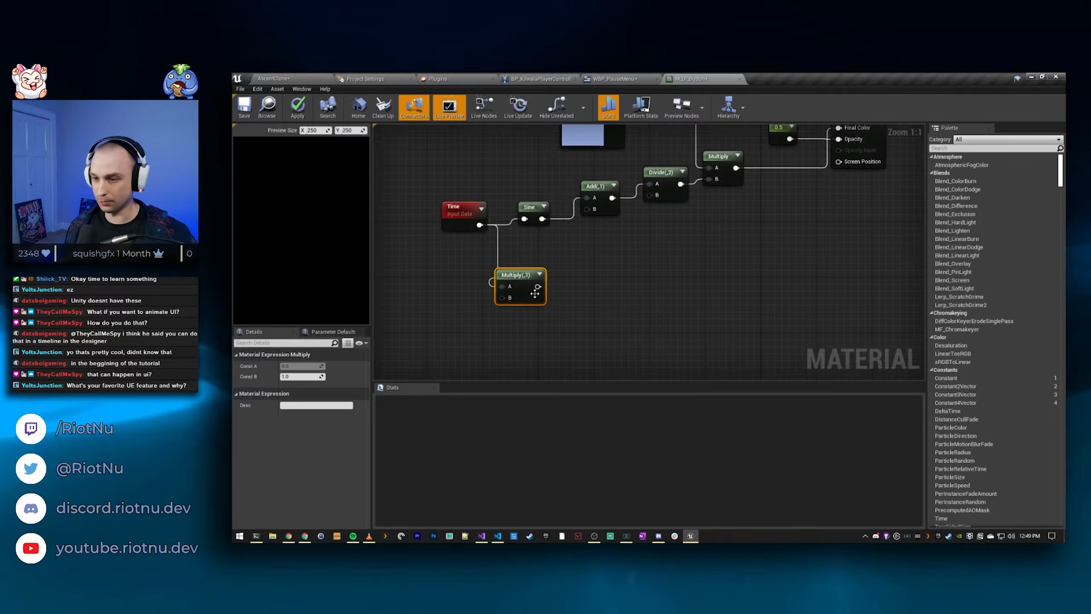
pyautogui.click(320, 377)
pyautogui.write('0.25')
pyautogui.press('Return')
# Step: Feed the 0.25 Multiply output into Sine, place the node between Time and Sine, and apply the material
pyautogui.moveTo(546, 287); pyautogui.dragTo(525, 220)
pyautogui.moveTo(460, 210); pyautogui.dragTo(380, 204)
pyautogui.moveTo(531, 279); pyautogui.dragTo(472, 203)
pyautogui.moveTo(563, 276); pyautogui.dragTo(638, 366, button='right')
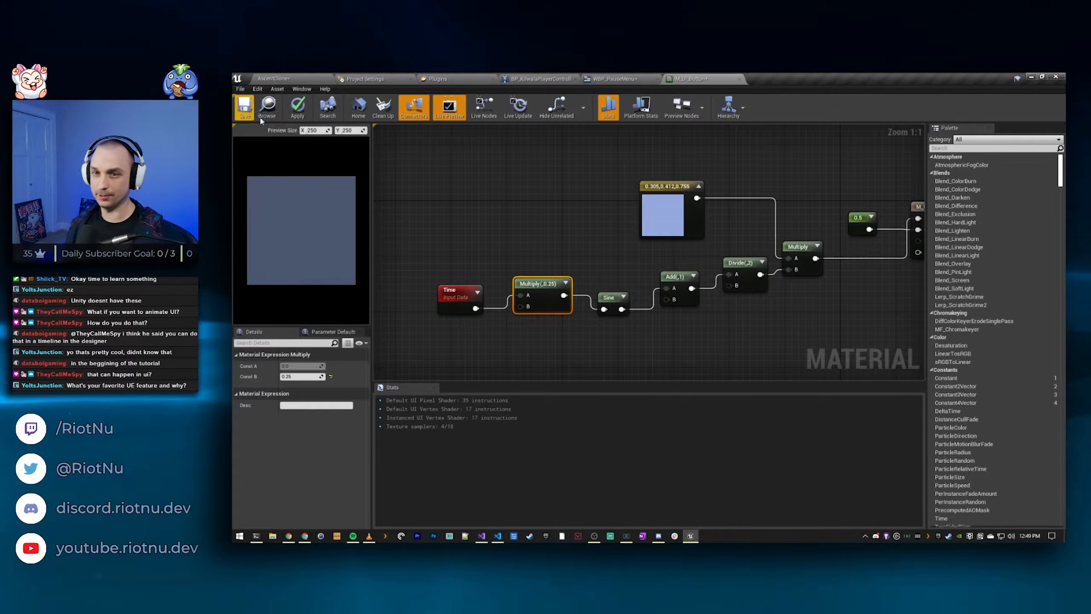
pyautogui.click(297, 106)
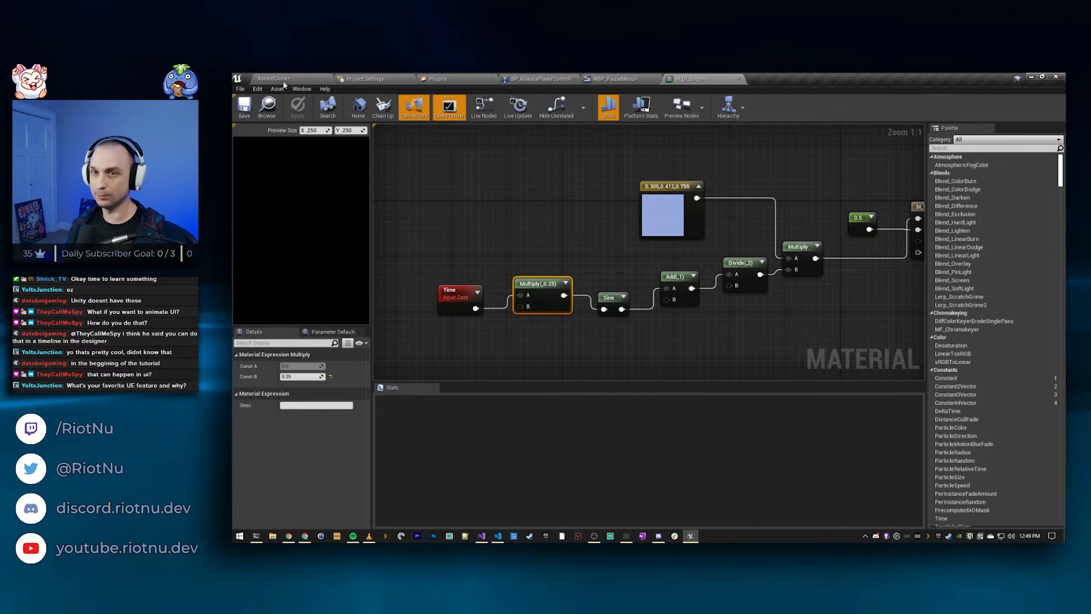
# Step: Run a play preview of the level and open the pause menu to check the Quit Game button's animated material
pyautogui.click(280, 79)
pyautogui.click(764, 107)
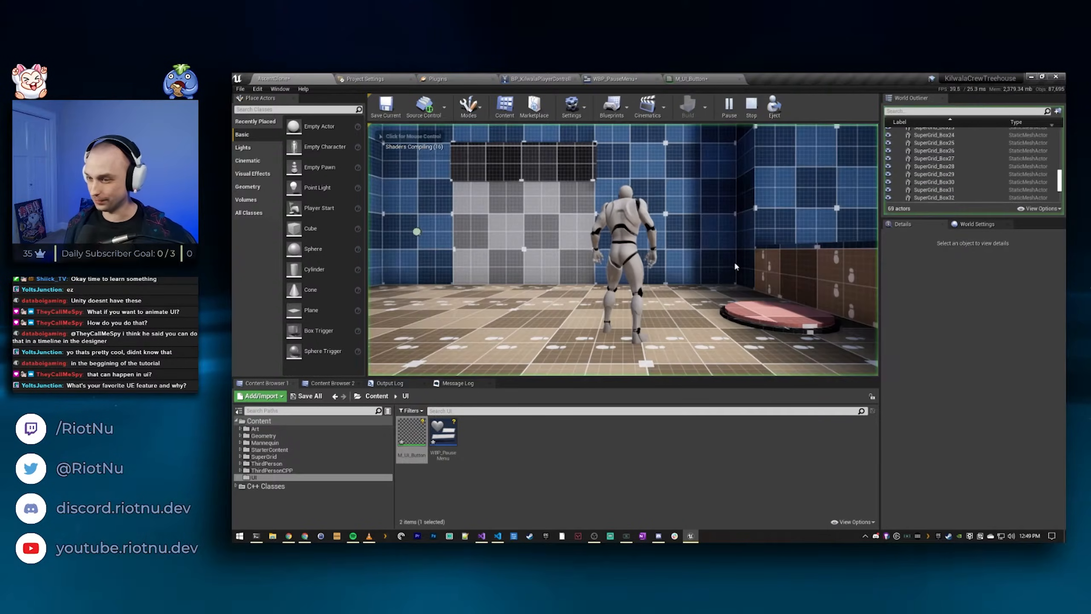
pyautogui.press('p')
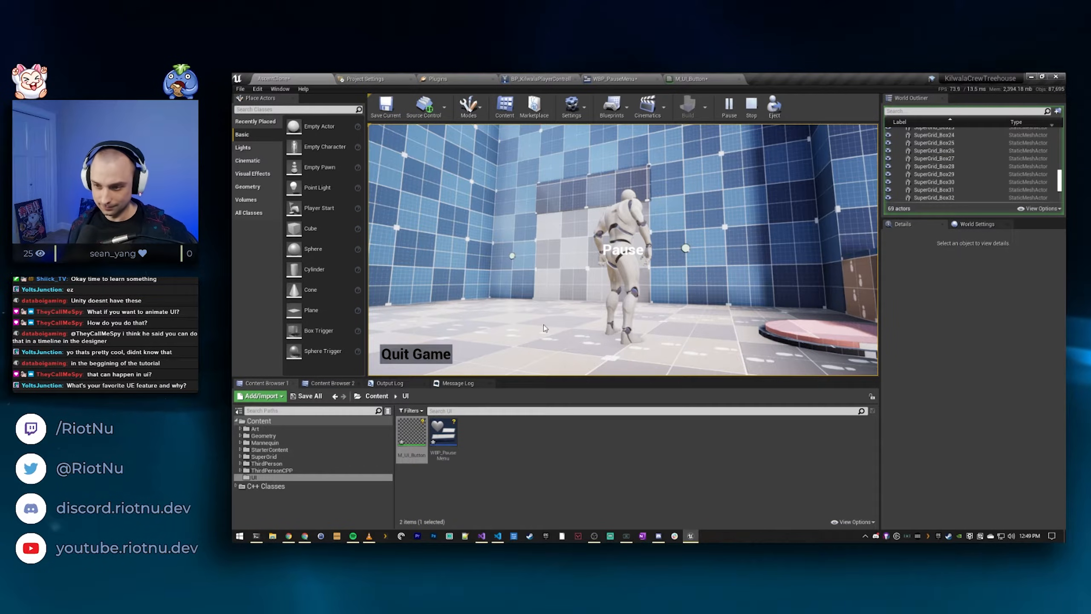
pyautogui.press('p')
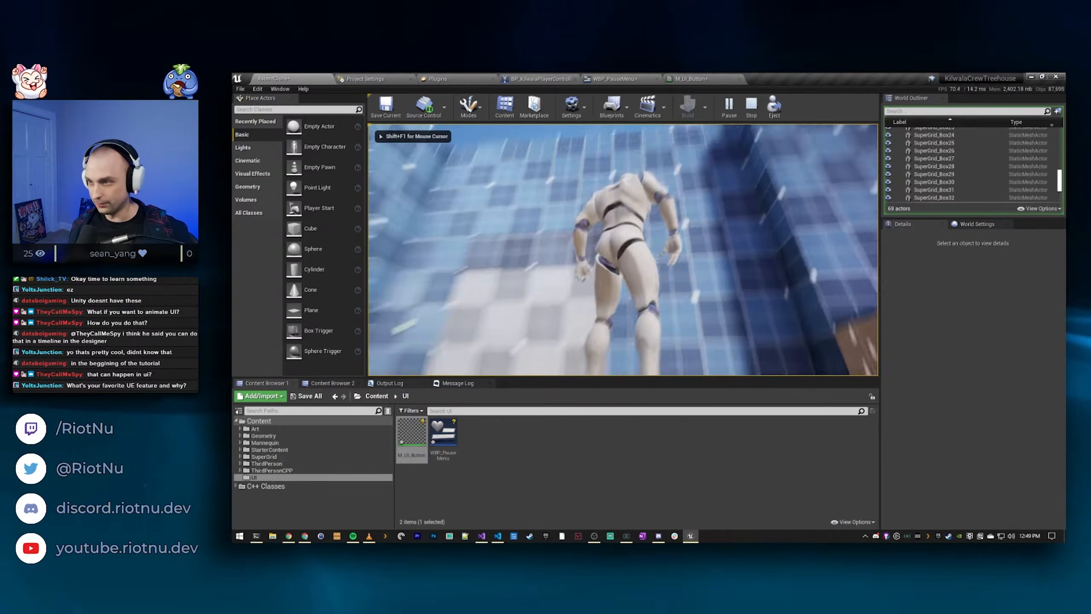
pyautogui.press('Escape')
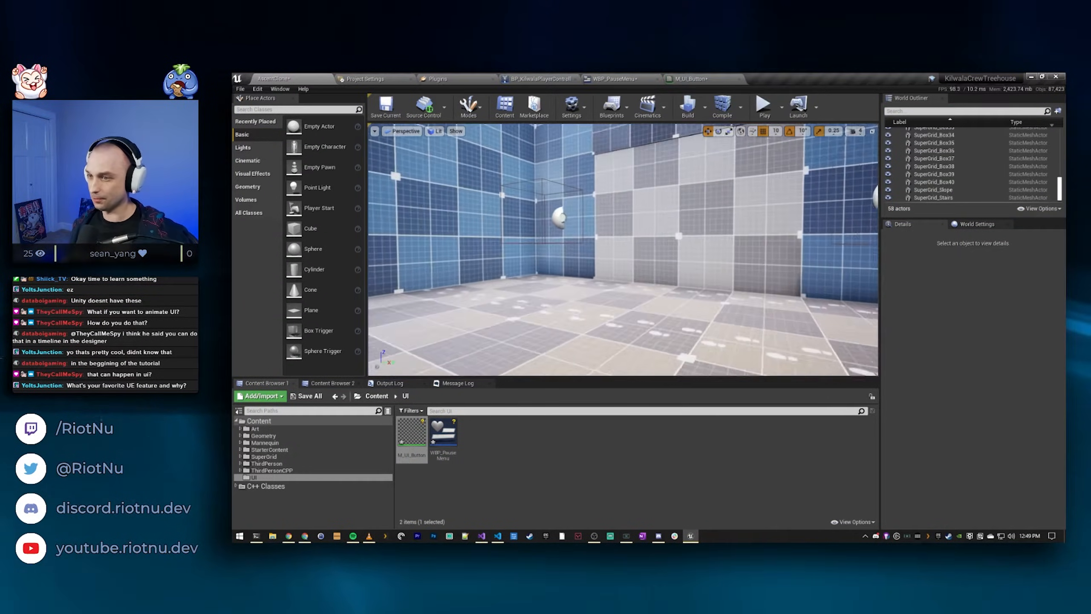
# Step: Revisit the M_UI_Button material and WBP_PauseMenu designer, and recheck the pause menu's Quit Game button in another play preview
pyautogui.click(726, 80)
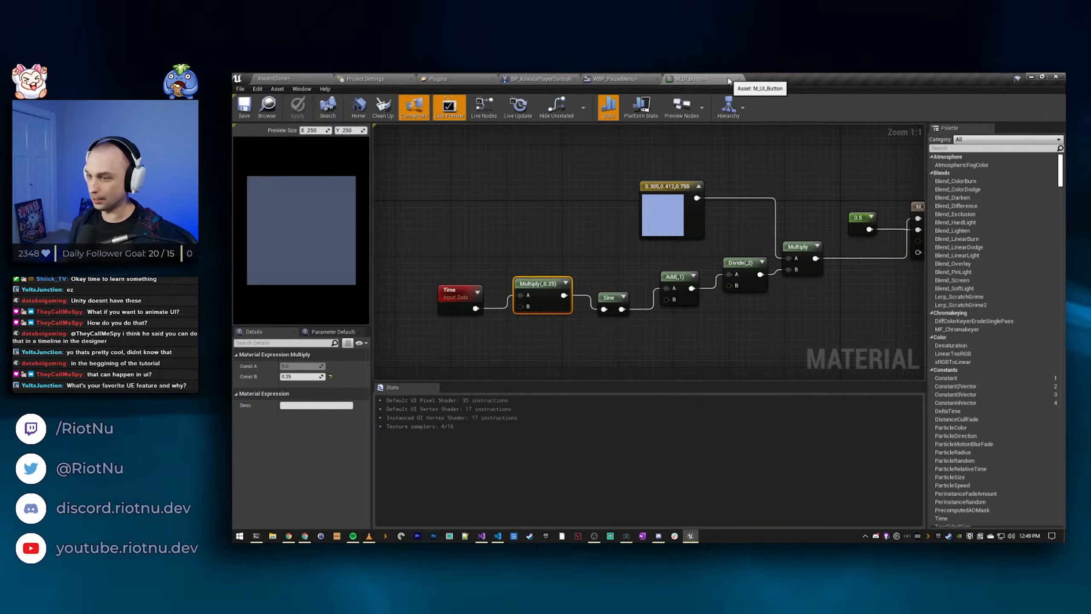
pyautogui.click(631, 79)
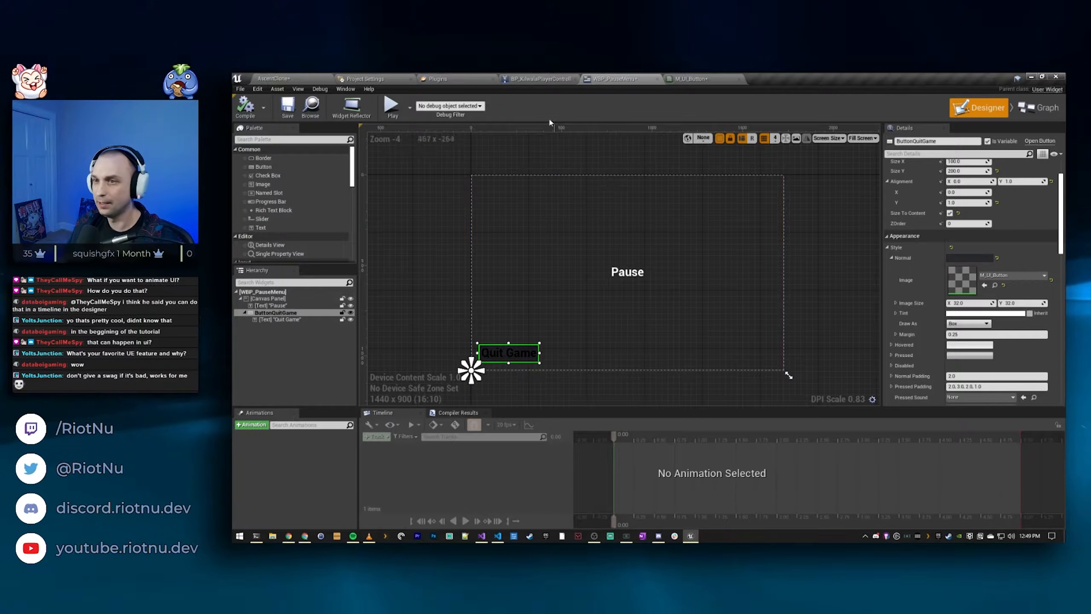
pyautogui.click(273, 79)
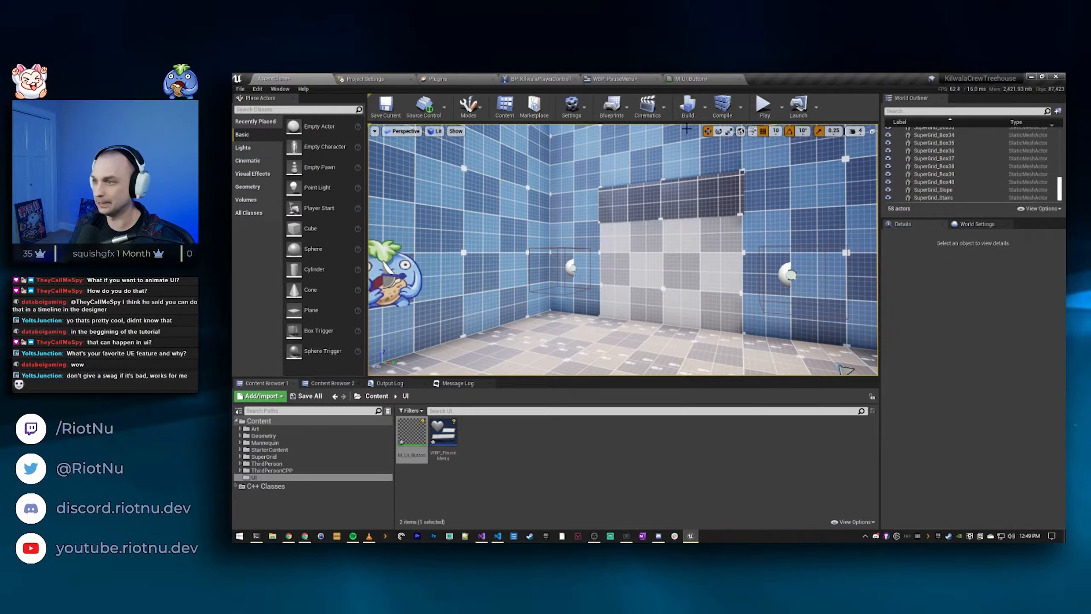
pyautogui.click(765, 107)
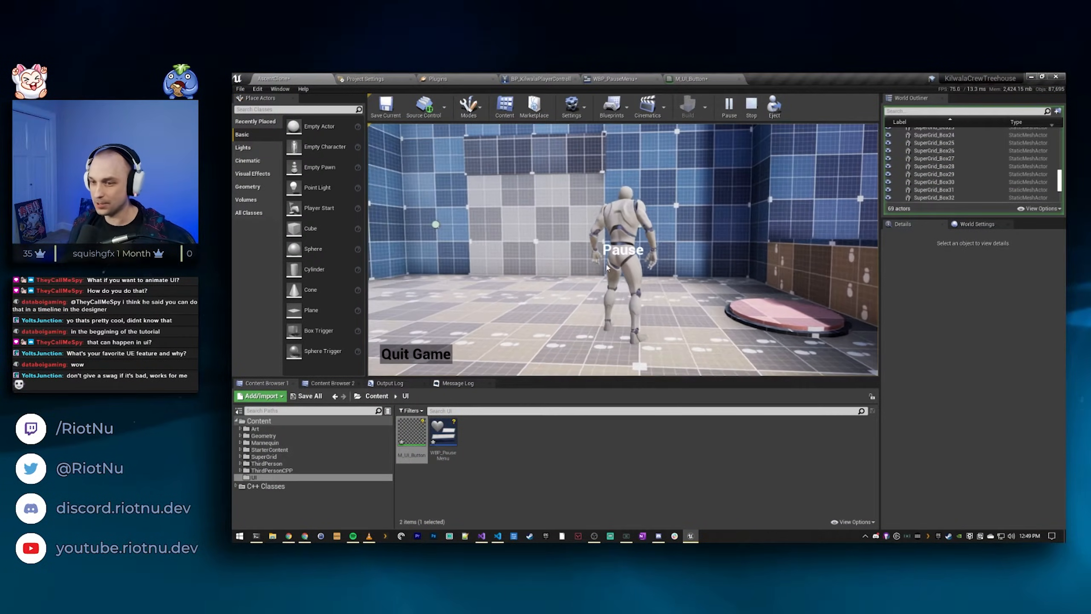
pyautogui.press('p')
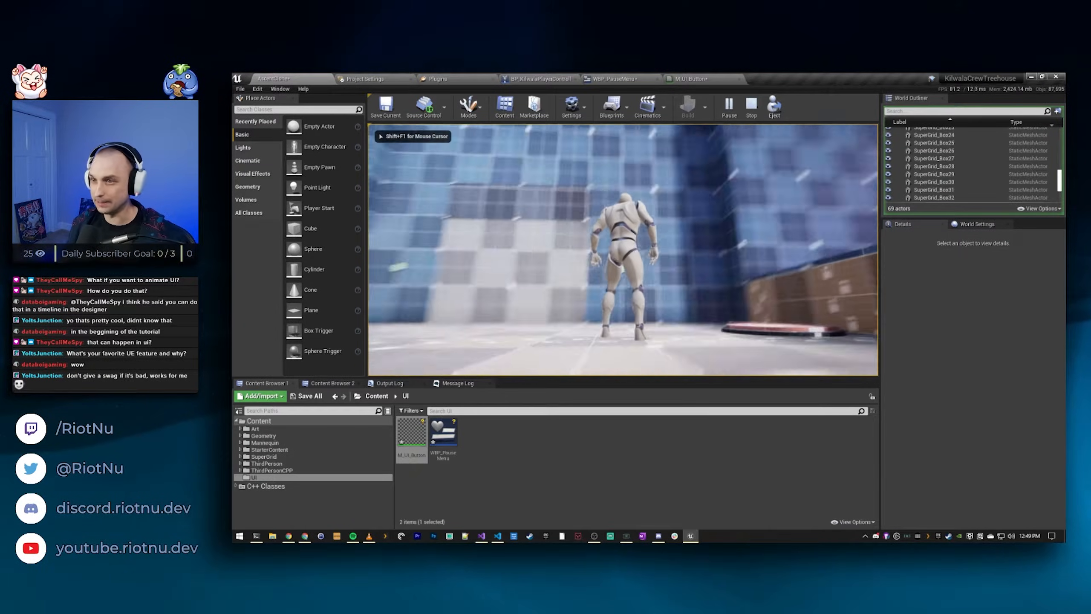
# Step: In the WBP_PauseMenu designer, add a Background Blur widget to the Canvas Panel, ahead of the Pause text
pyautogui.hotkey('alt', 'Tab')
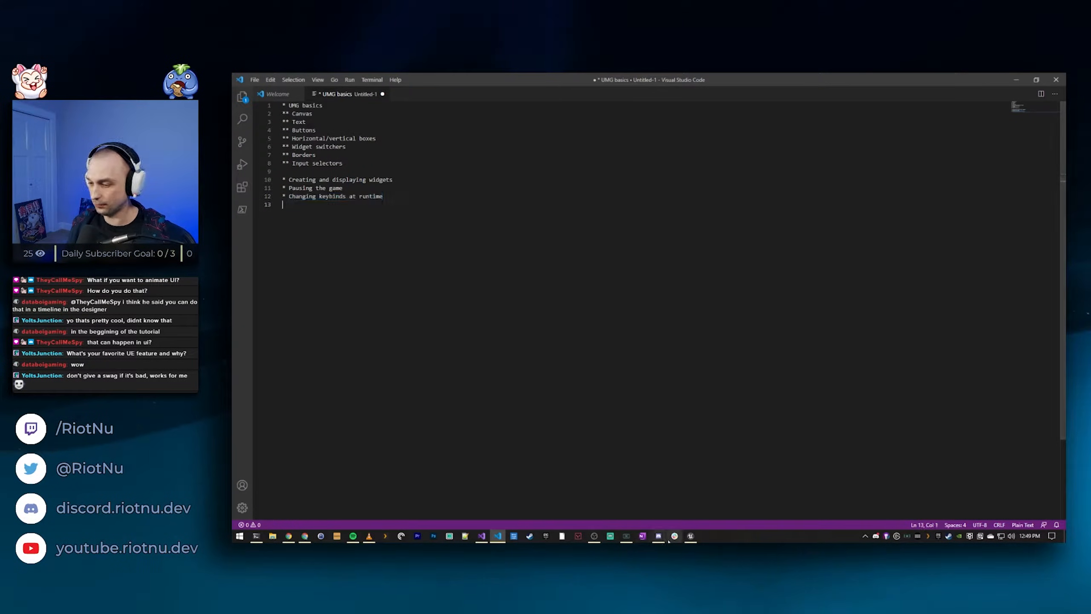
pyautogui.hotkey('alt', 'Tab')
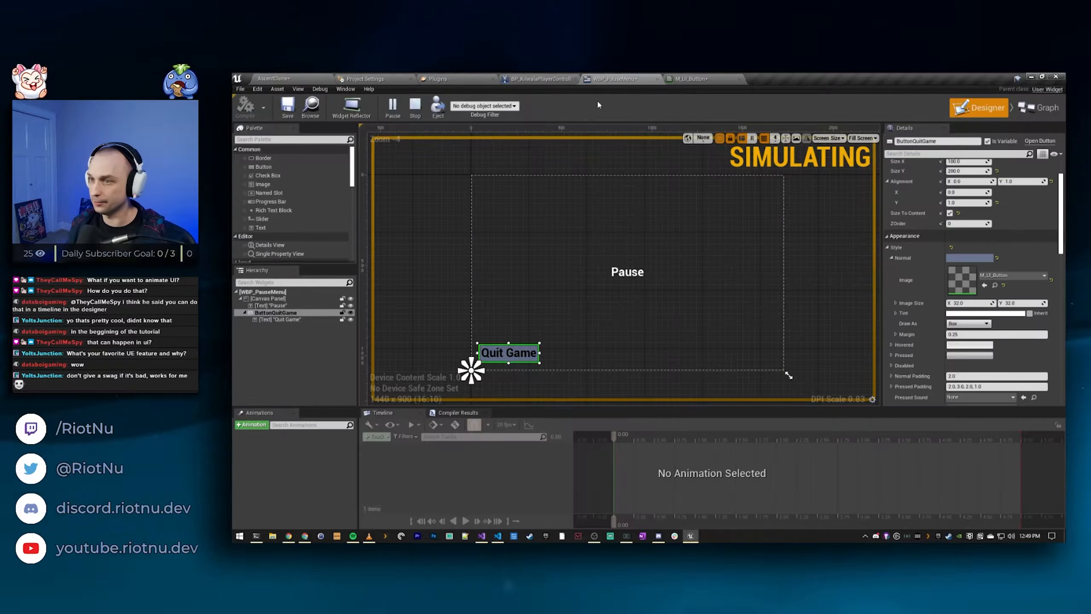
pyautogui.moveTo(419, 207); pyautogui.dragTo(392, 190, button='right')
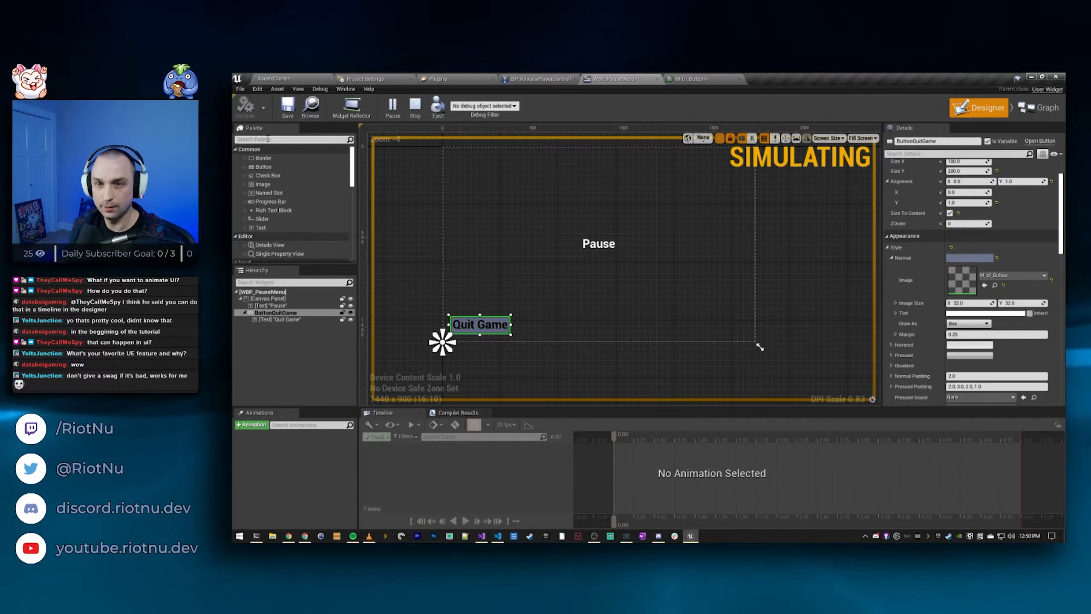
pyautogui.write('blur')
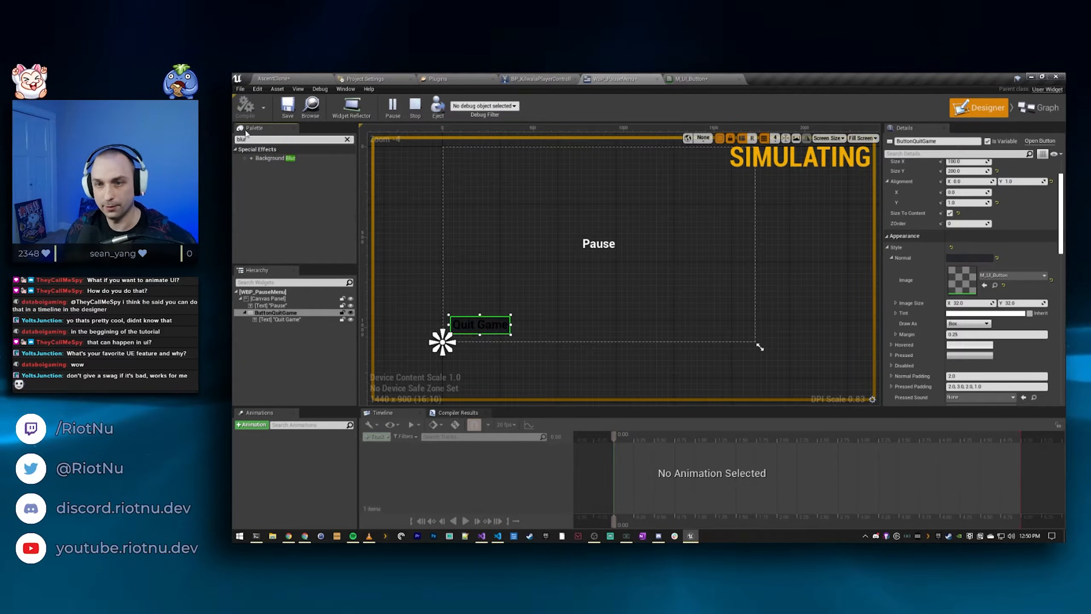
pyautogui.moveTo(264, 159); pyautogui.dragTo(279, 306)
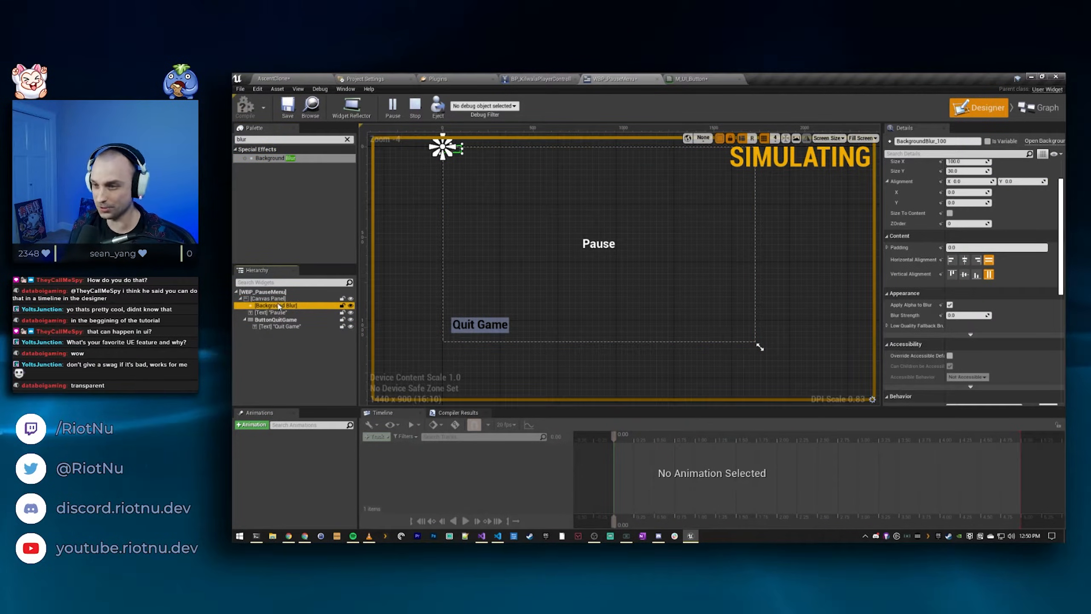
# Step: Set the Background Blur's anchors to stretch across the full canvas in both directions
pyautogui.moveTo(806, 222); pyautogui.dragTo(812, 245, button='right')
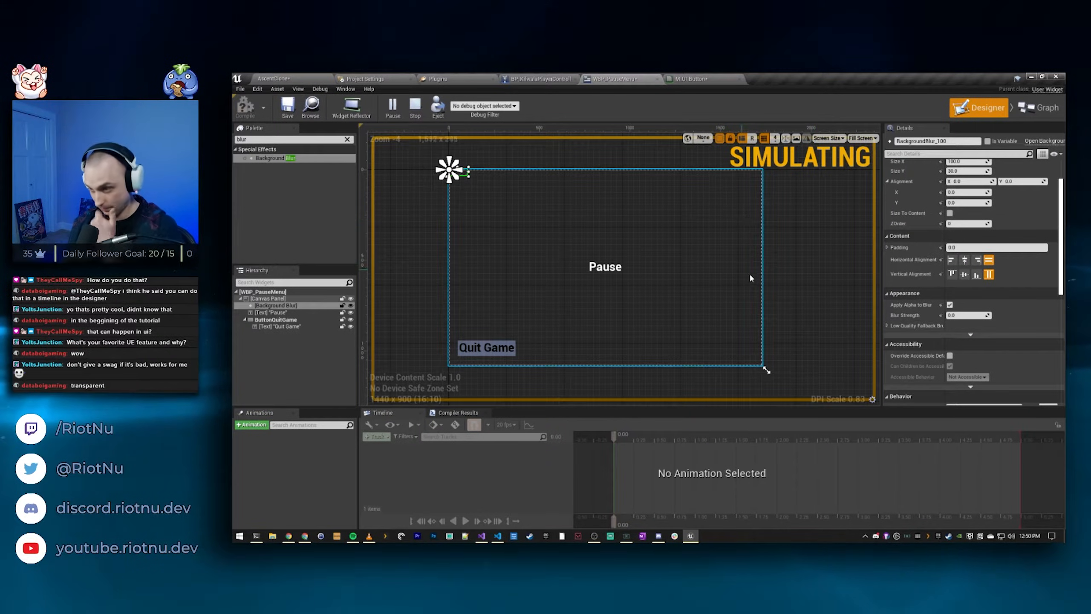
pyautogui.scroll(3, 932, 209)
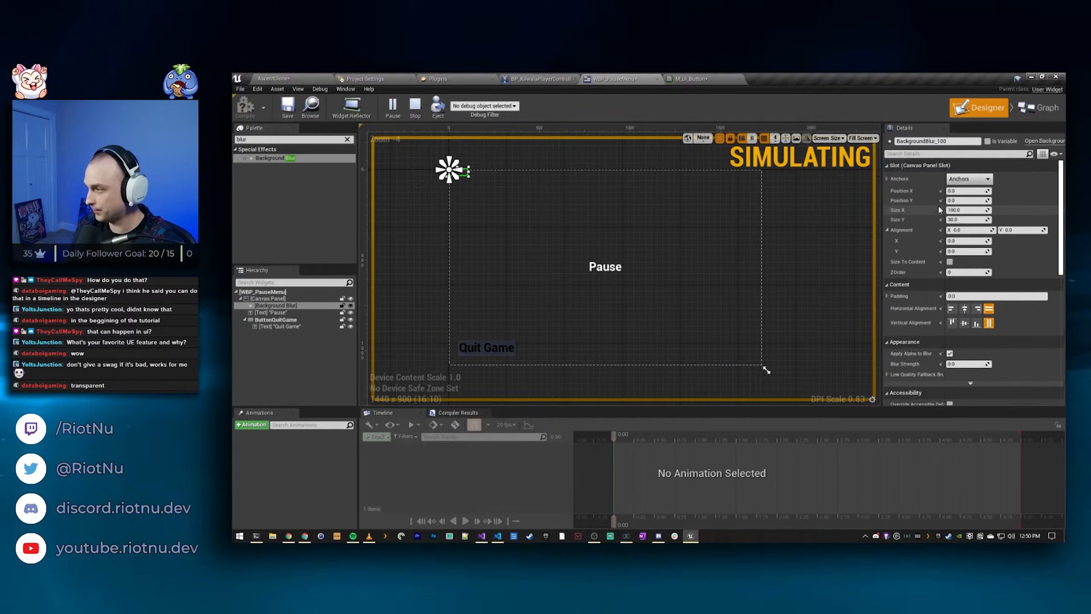
pyautogui.click(966, 179)
pyautogui.click(1050, 292)
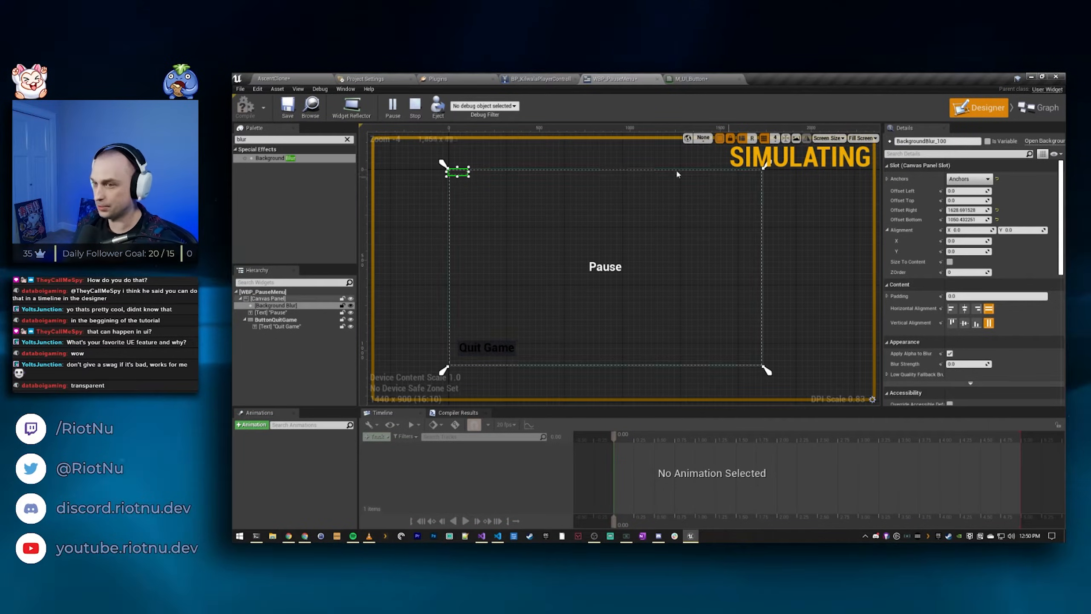
# Step: Set the Background Blur's Offset Right to 100 and Offset Bottom to 30
pyautogui.click(967, 210)
pyautogui.write('100')
pyautogui.press('Return')
pyautogui.click(984, 219)
pyautogui.write('30')
pyautogui.press('Return')
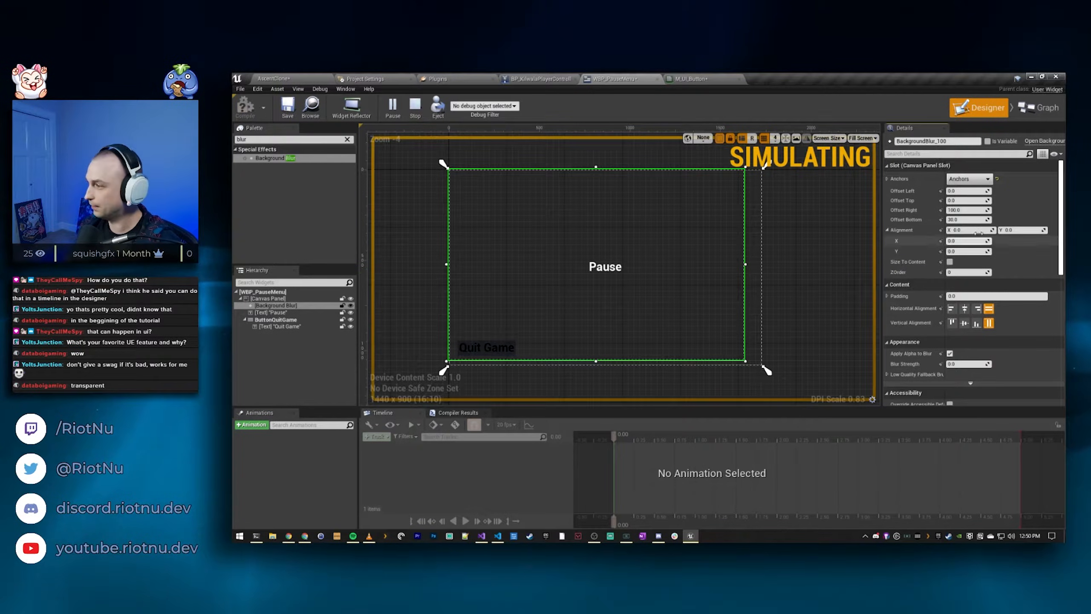
# Step: Set the Background Blur's Offset Right to 0
pyautogui.moveTo(969, 209); pyautogui.dragTo(979, 209)
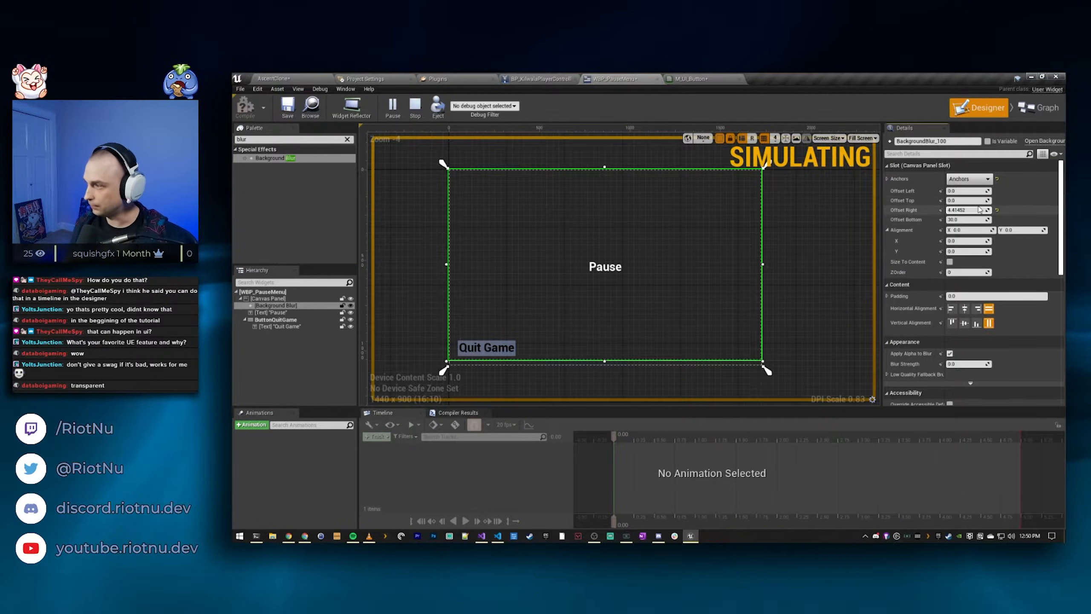
pyautogui.write('0')
pyautogui.press('Return')
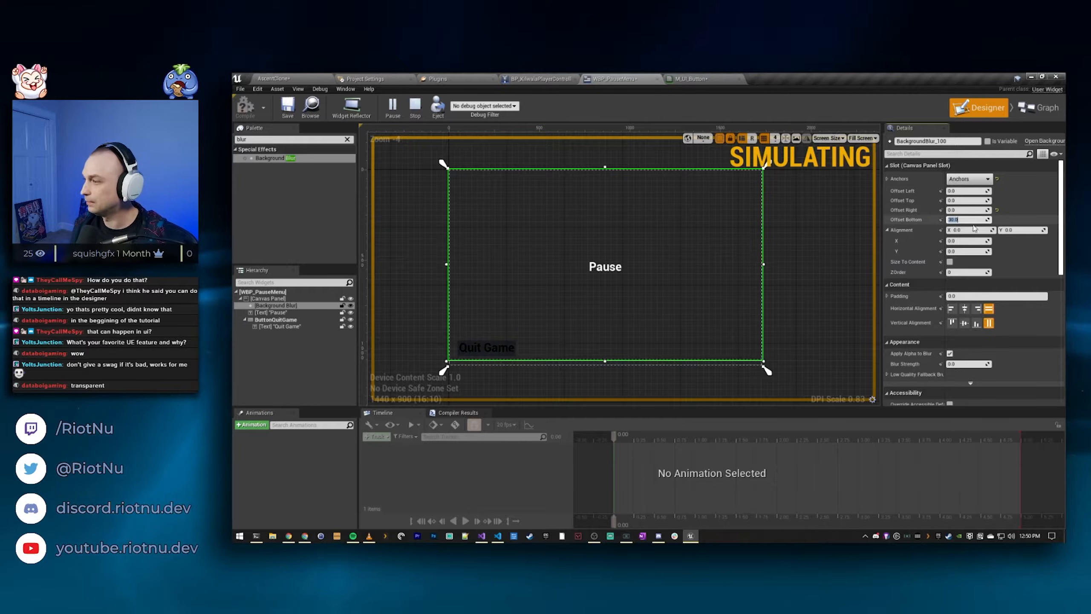
# Step: Set the Background Blur's Offset Bottom to 0 so it fills the canvas height
pyautogui.click(975, 219)
pyautogui.write('0')
pyautogui.press('Return')
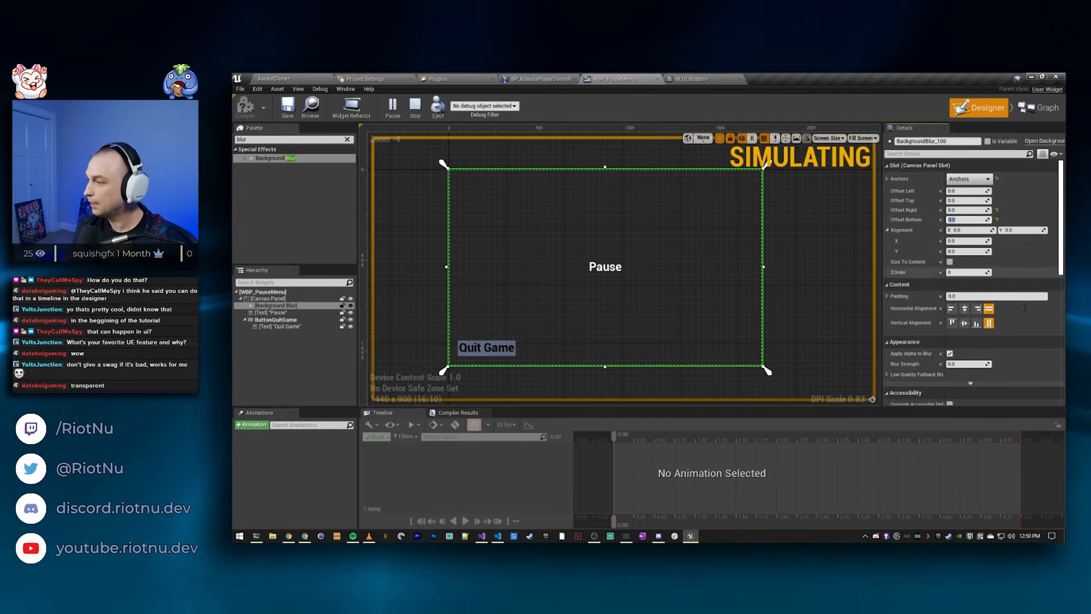
# Step: Raise the Background Blur's Blur Strength to about 50 and reorder it after ButtonQuitGame in the Canvas Panel
pyautogui.moveTo(953, 363); pyautogui.dragTo(978, 364)
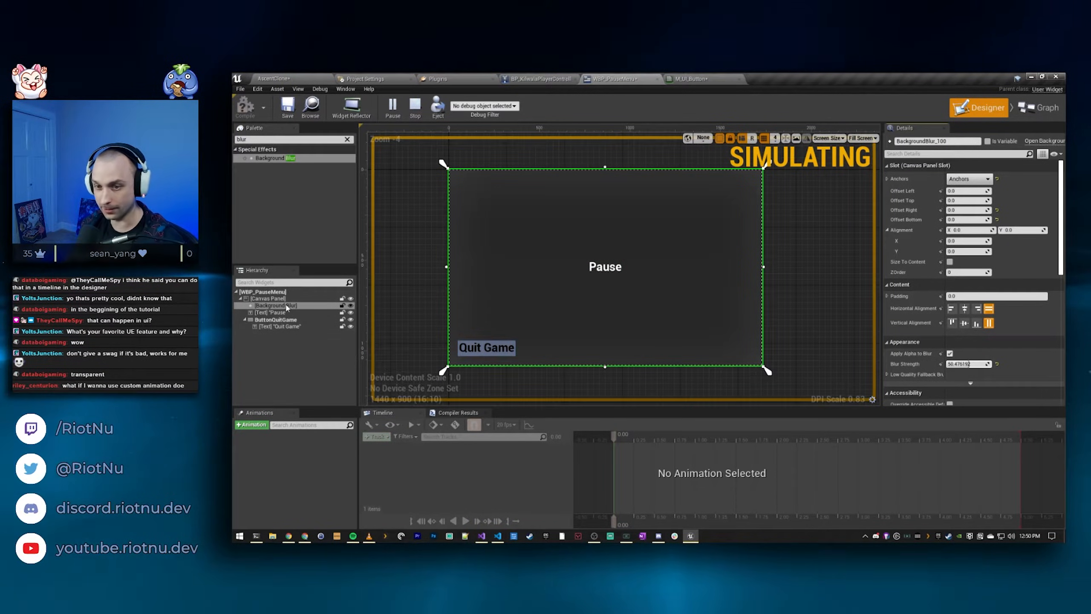
pyautogui.moveTo(285, 306); pyautogui.dragTo(264, 331)
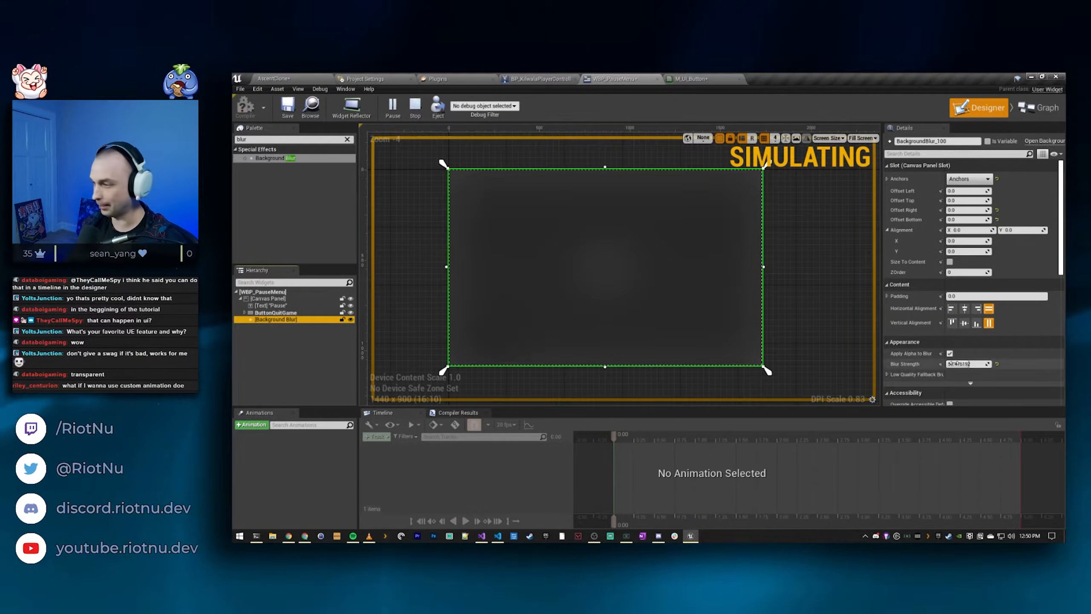
# Step: Set the Background Blur's Blur Strength to 2.5
pyautogui.click(983, 364)
pyautogui.write('2.5')
pyautogui.press('Return')
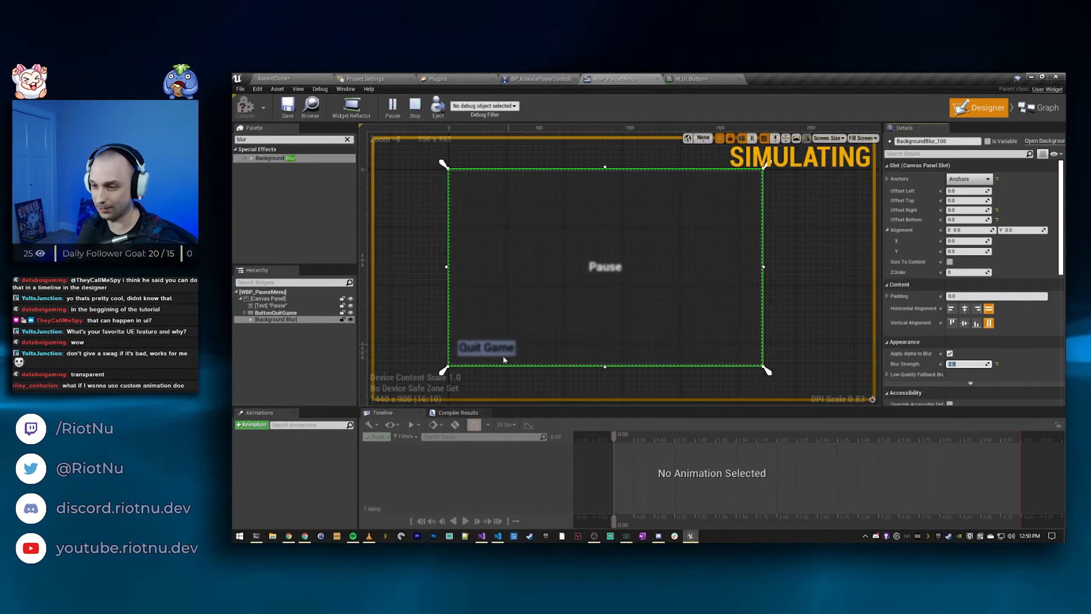
# Step: Reorder the Background Blur between the Pause text and ButtonQuitGame, and finally ahead of the Pause text in the Canvas Panel
pyautogui.moveTo(286, 325); pyautogui.dragTo(277, 312)
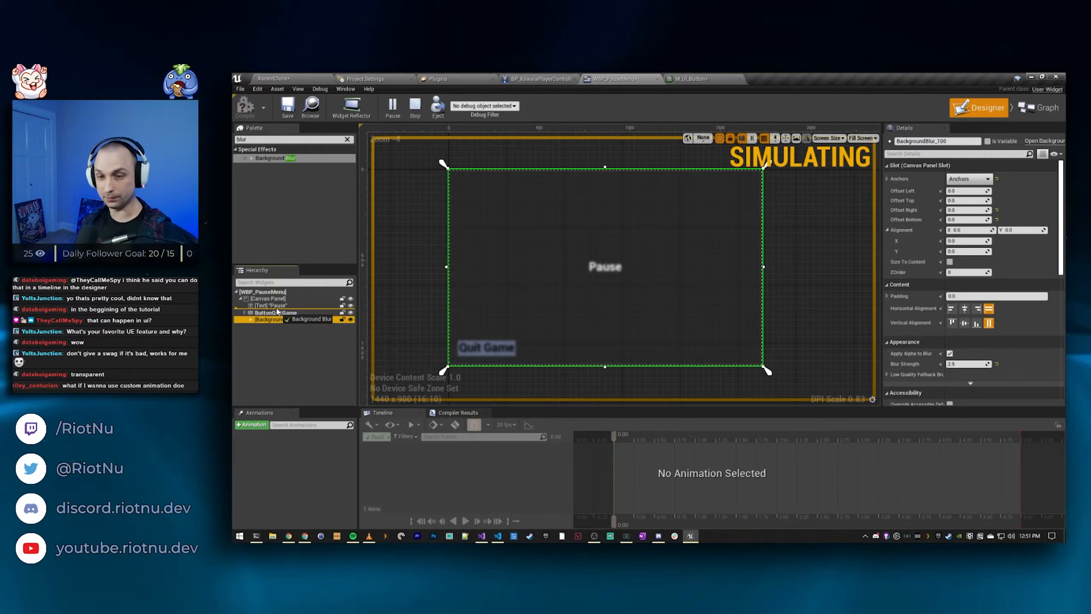
pyautogui.moveTo(277, 312); pyautogui.dragTo(277, 314)
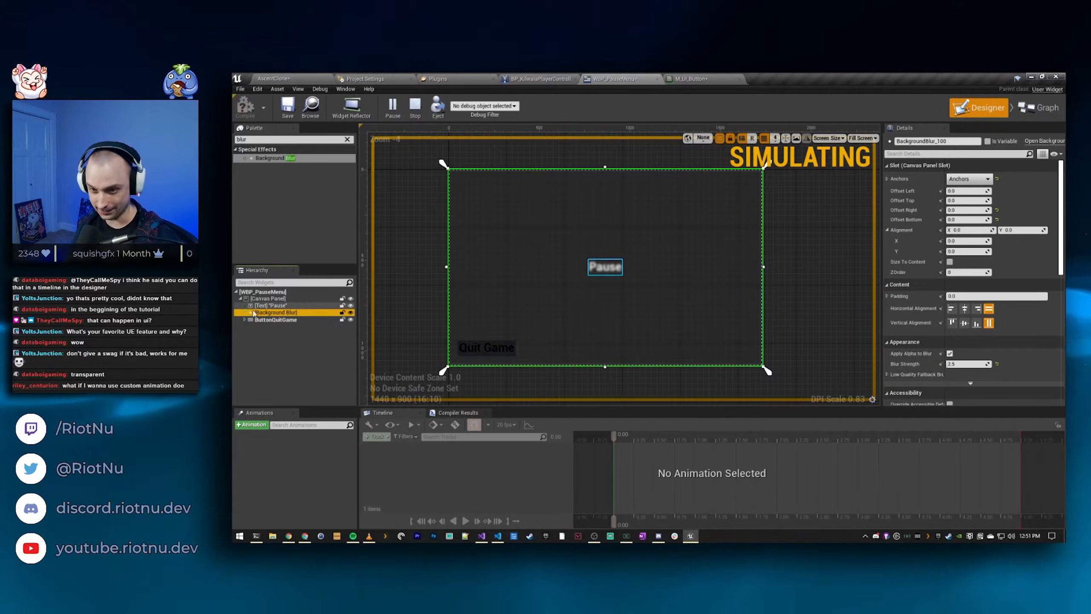
pyautogui.moveTo(275, 312); pyautogui.dragTo(264, 306)
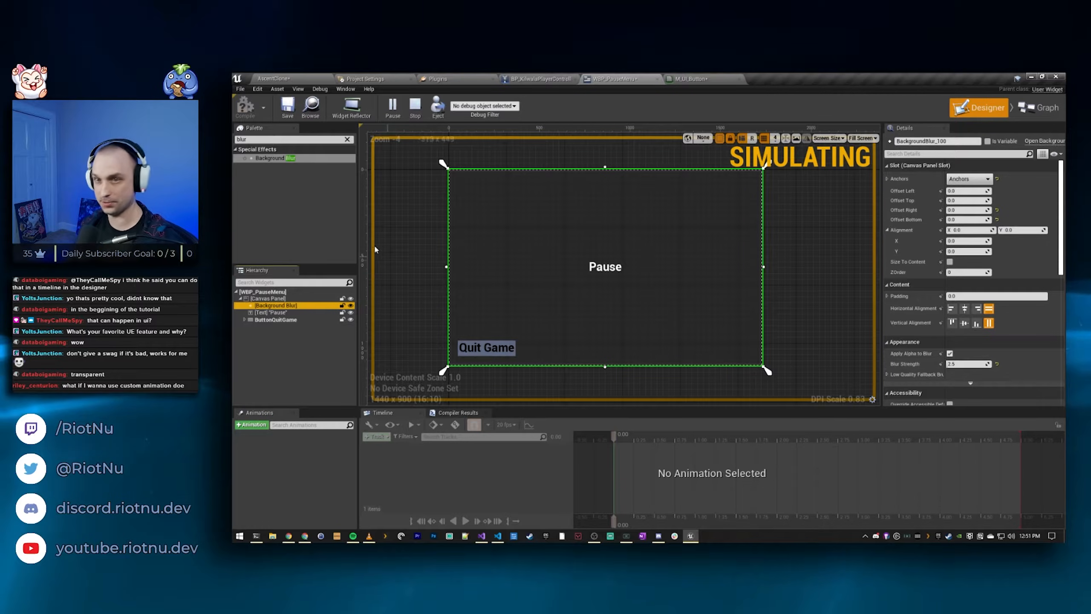
# Step: Save the pause menu widget, restart the game preview, and test the background blur by toggling the pause menu
pyautogui.click(287, 108)
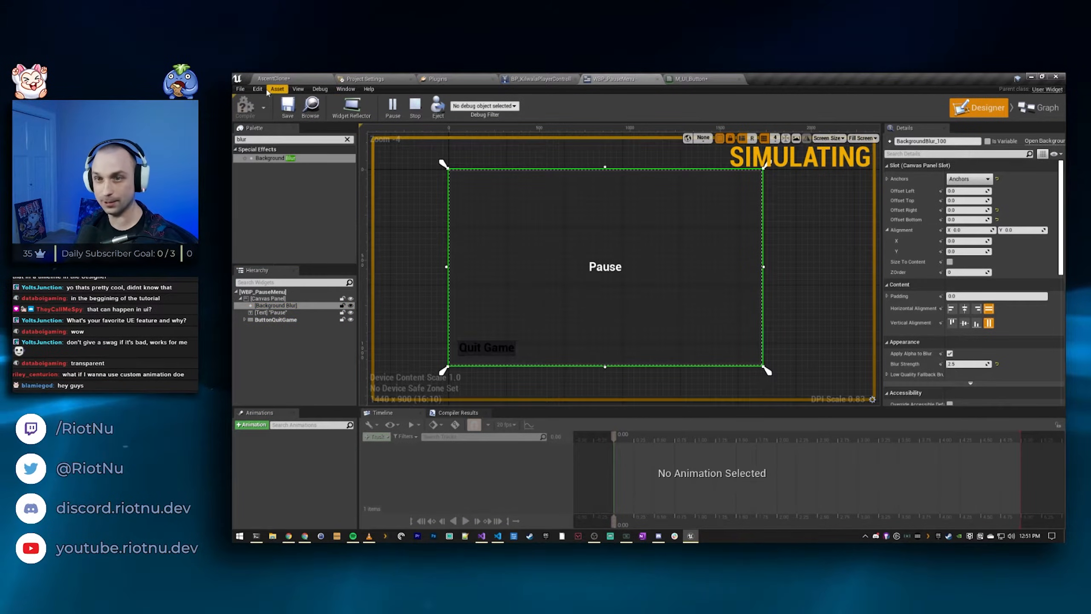
pyautogui.click(416, 112)
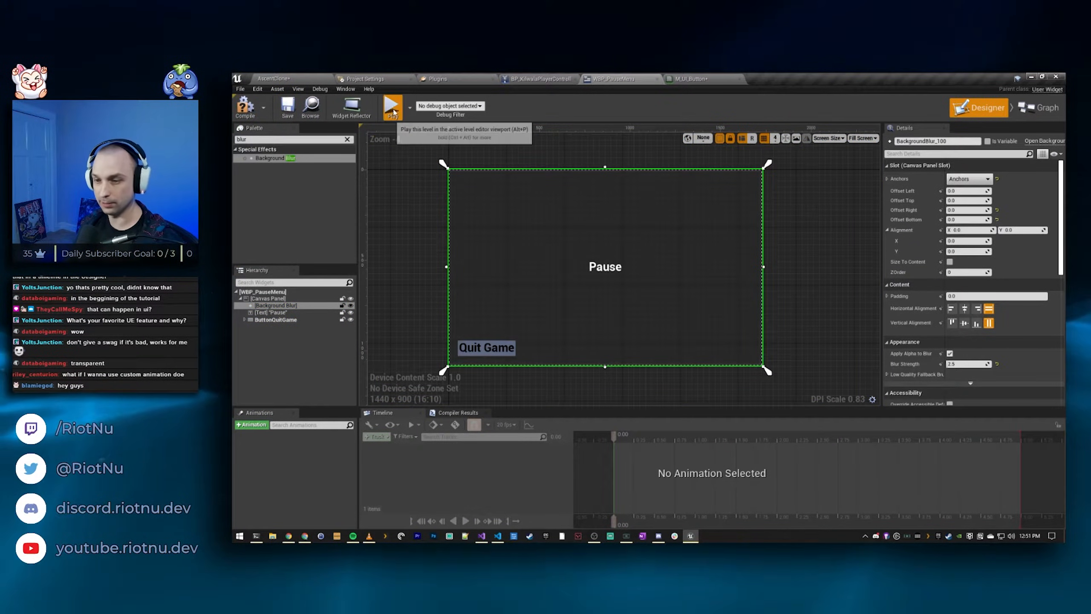
pyautogui.hotkey('alt', 'p')
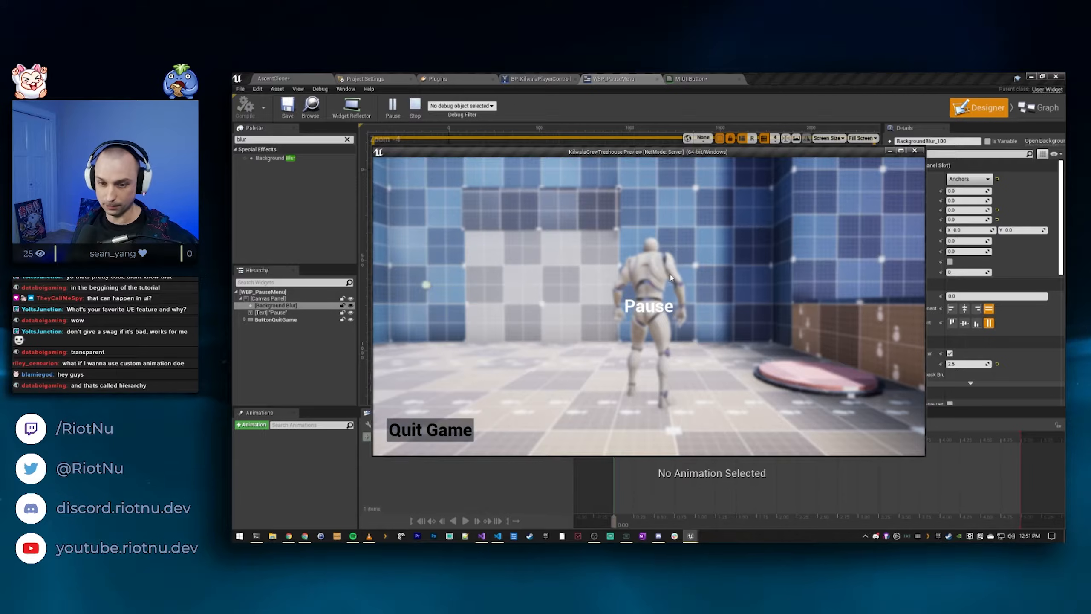
pyautogui.press('p')
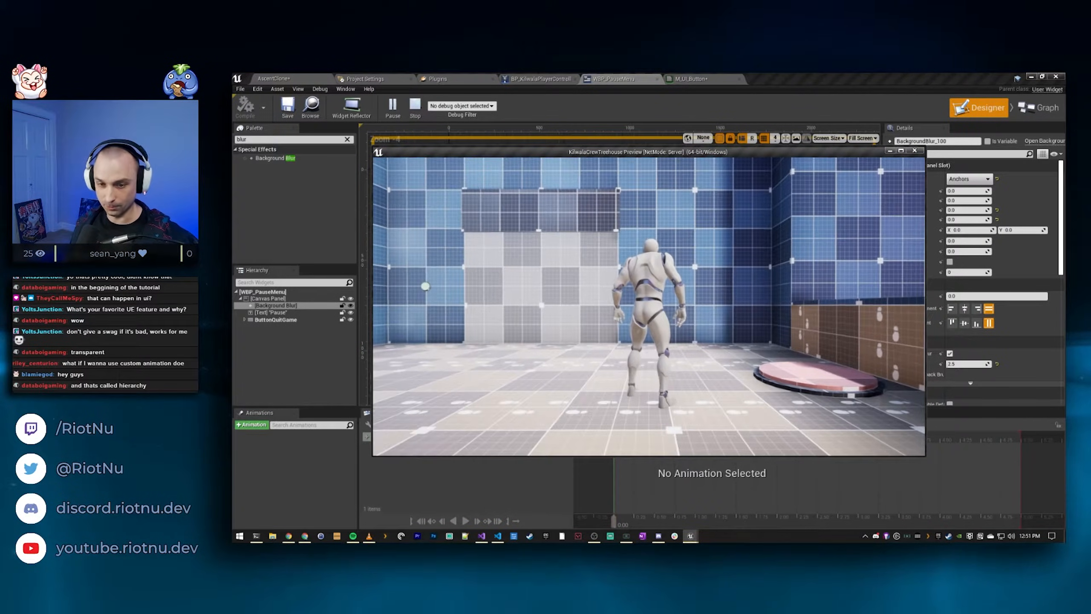
pyautogui.press('Escape')
# Step: Set the background blur's strength to 50 and check the pause menu in the running game
pyautogui.write('50')
pyautogui.press('Return')
pyautogui.click(388, 108)
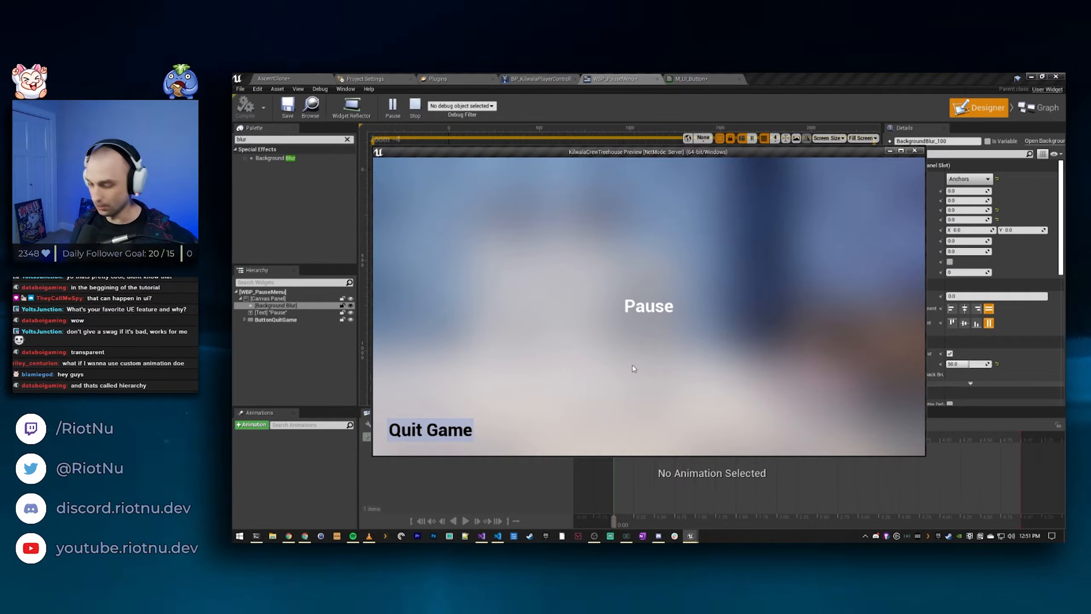
pyautogui.press('p')
pyautogui.press('Escape')
# Step: Set the background blur's strength to 5
pyautogui.click(979, 364)
pyautogui.write('5')
pyautogui.press('Return')
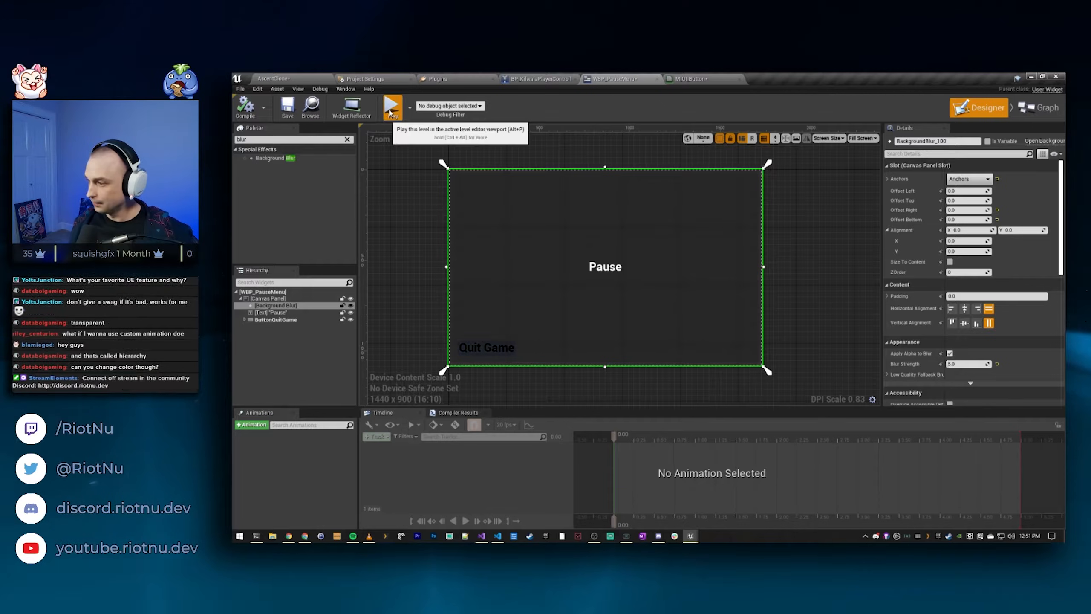
# Step: Play-test the pause menu with the new blur strength and end the game with its Quit Game button
pyautogui.click(391, 109)
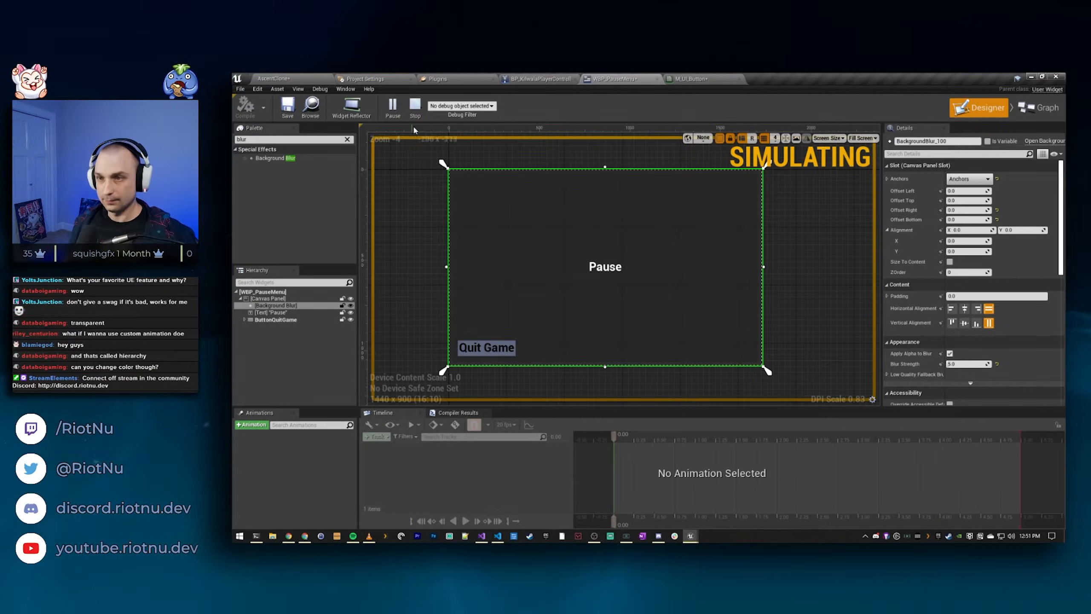
pyautogui.click(687, 79)
pyautogui.click(613, 81)
pyautogui.click(410, 107)
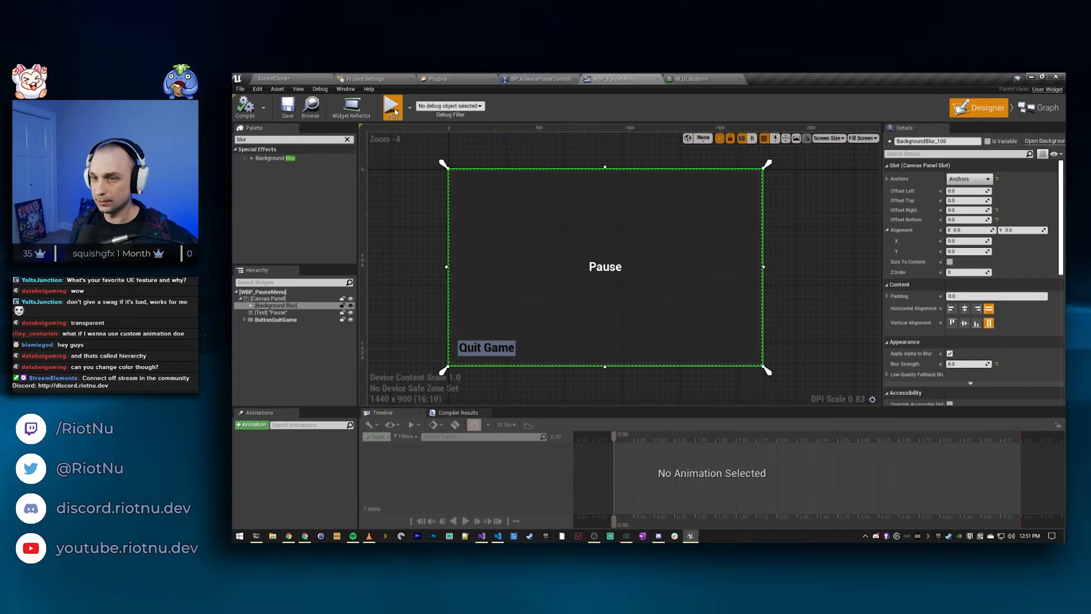
pyautogui.press('p')
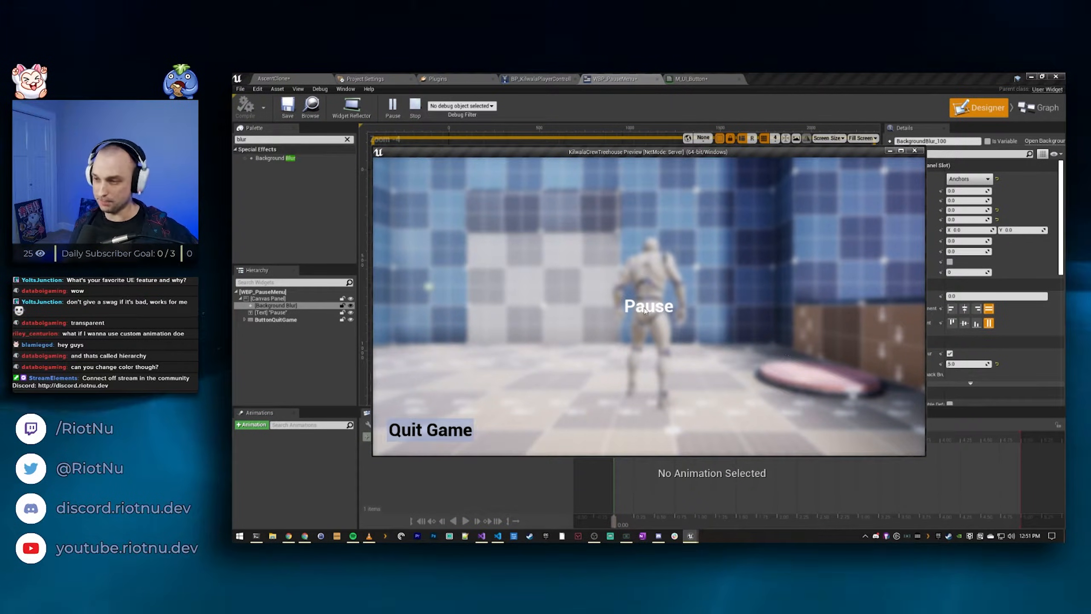
pyautogui.click(415, 433)
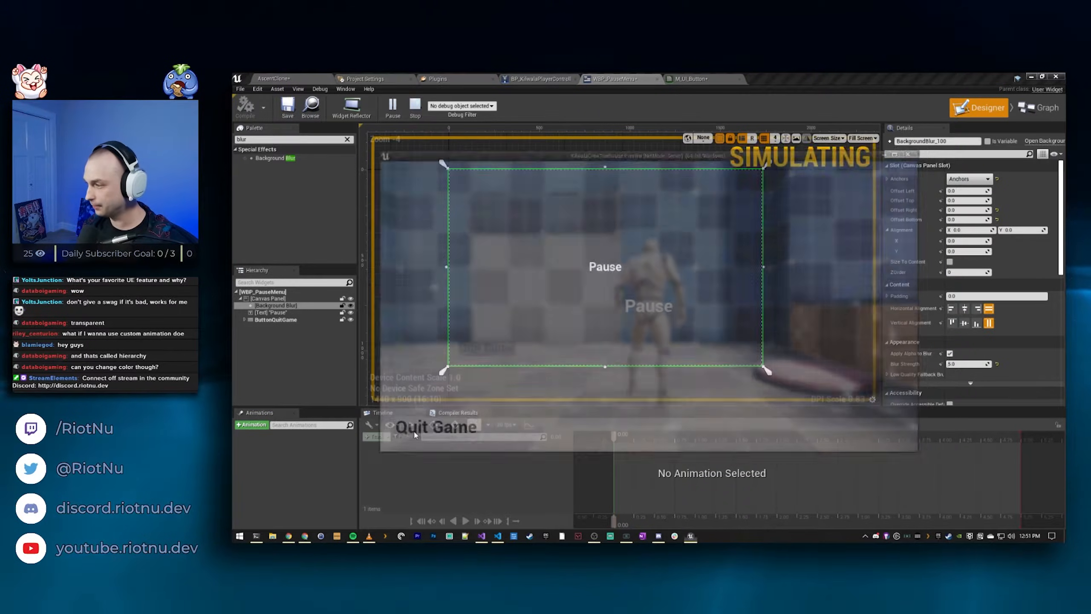
# Step: Examine the background blur's appearance settings, including the low quality fallback brush
pyautogui.click(885, 374)
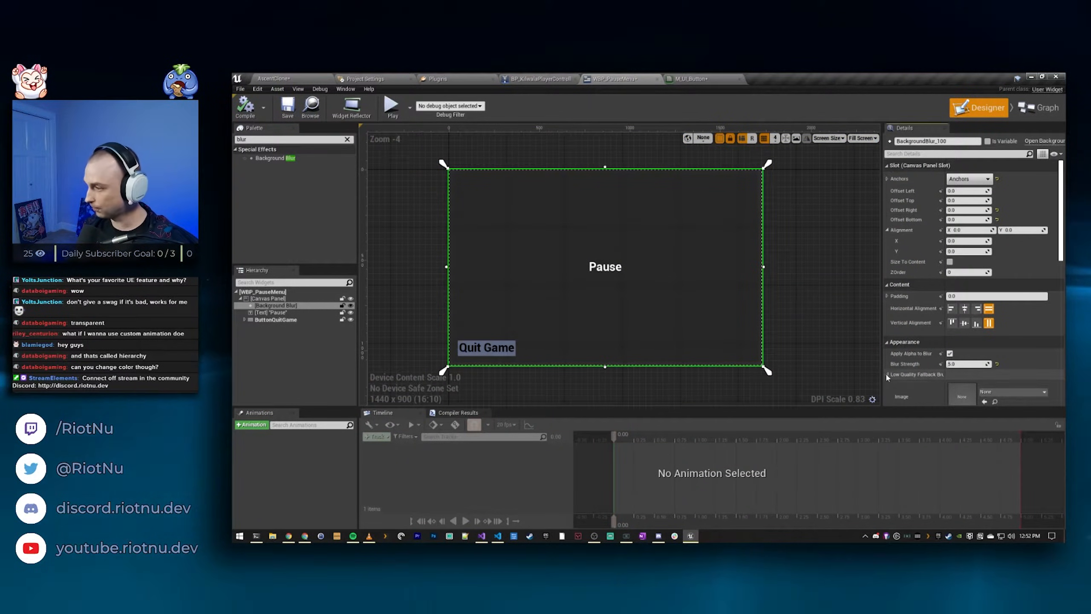
pyautogui.scroll(-1, 894, 365)
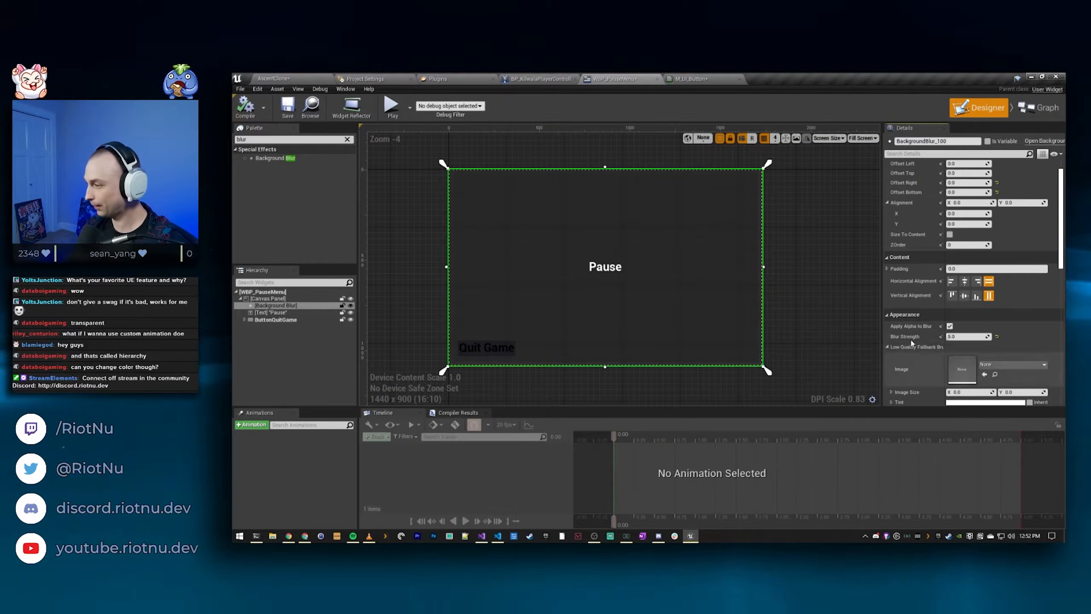
pyautogui.scroll(-1, 919, 339)
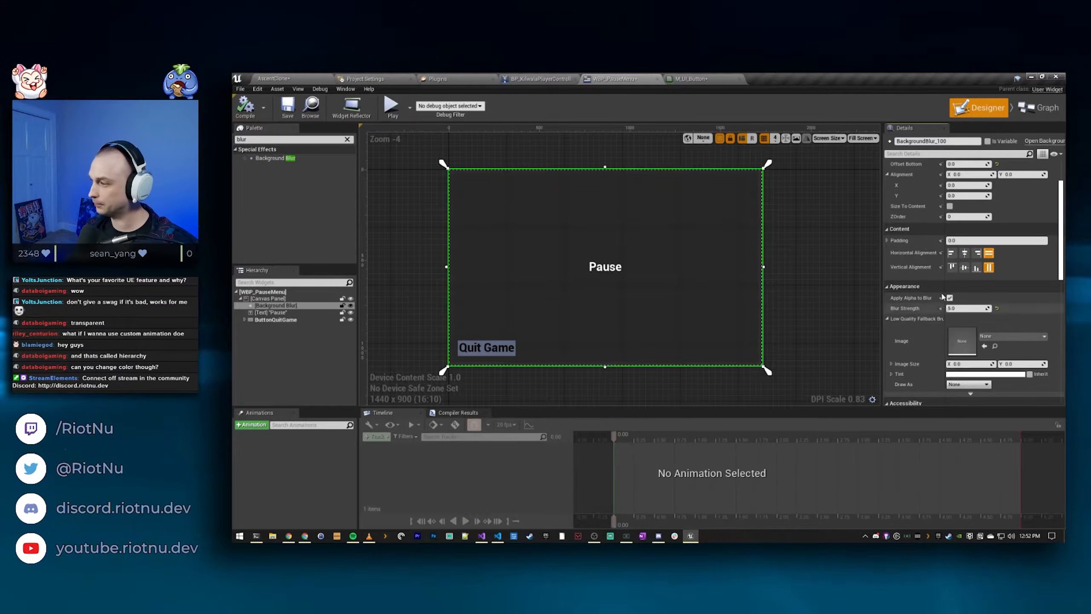
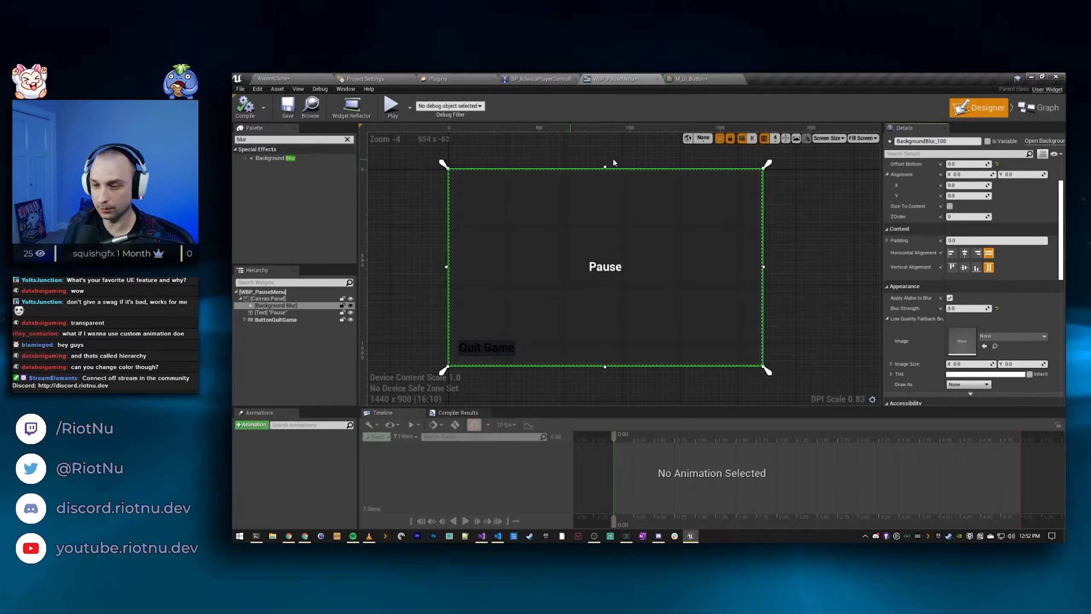
pyautogui.scroll(-3, 953, 287)
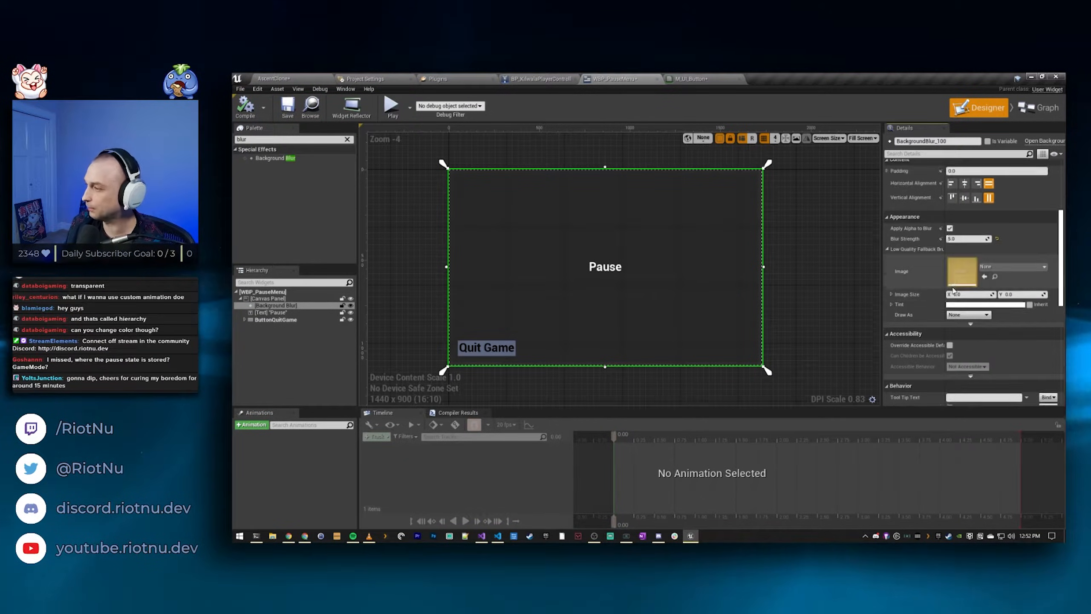
pyautogui.click(887, 249)
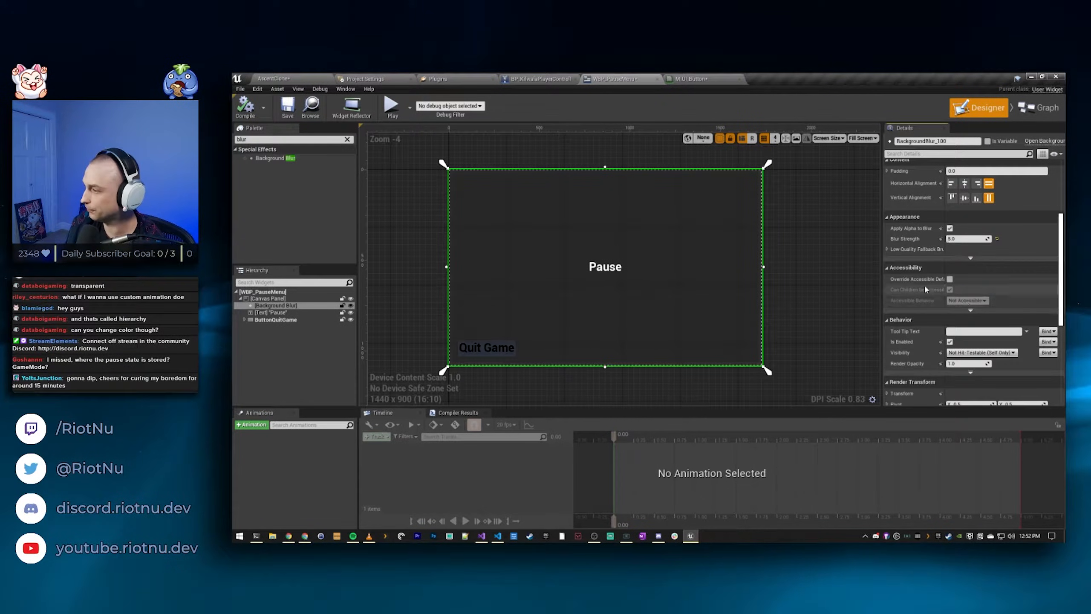
pyautogui.click(887, 249)
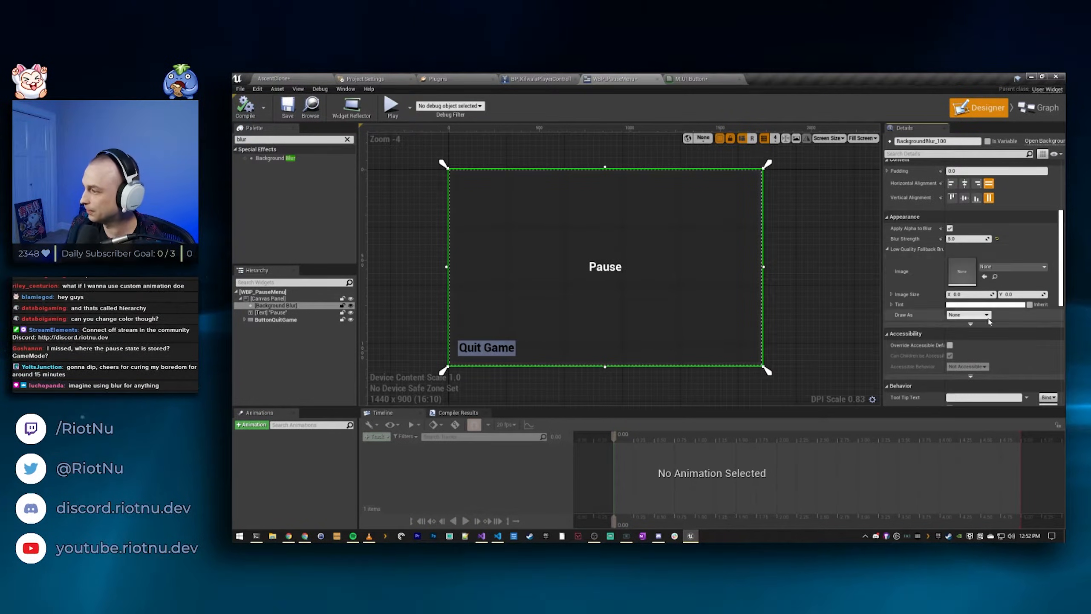
pyautogui.click(887, 249)
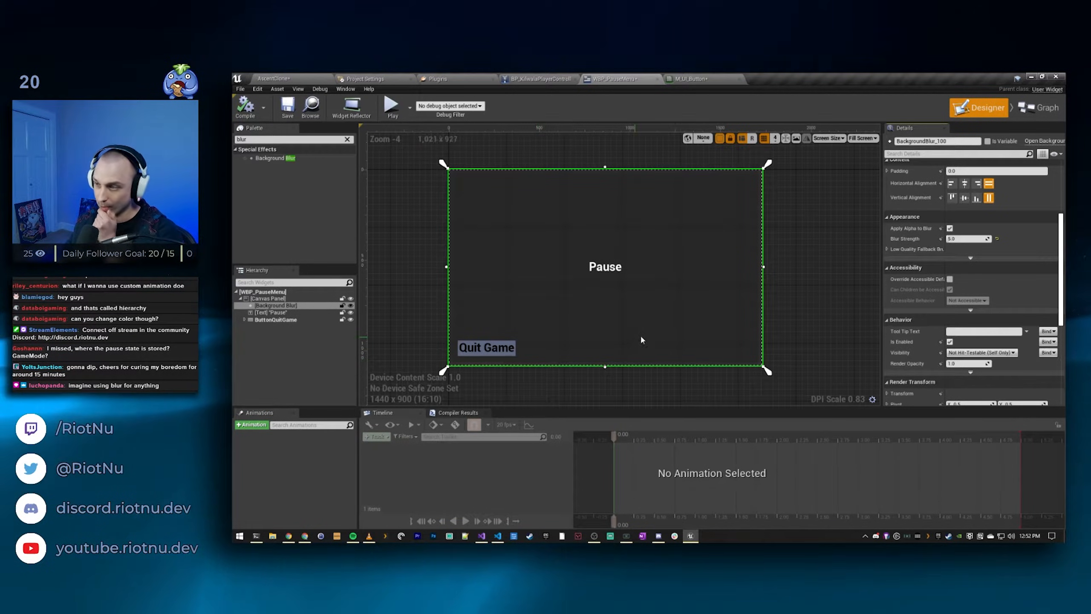
# Step: Preview the pause menu layout at the 27" monitor screen size
pyautogui.moveTo(834, 235)
pyautogui.mouseDown(button='right')
pyautogui.moveTo(840, 241)
pyautogui.moveTo(834, 234)
pyautogui.mouseUp(button='right')
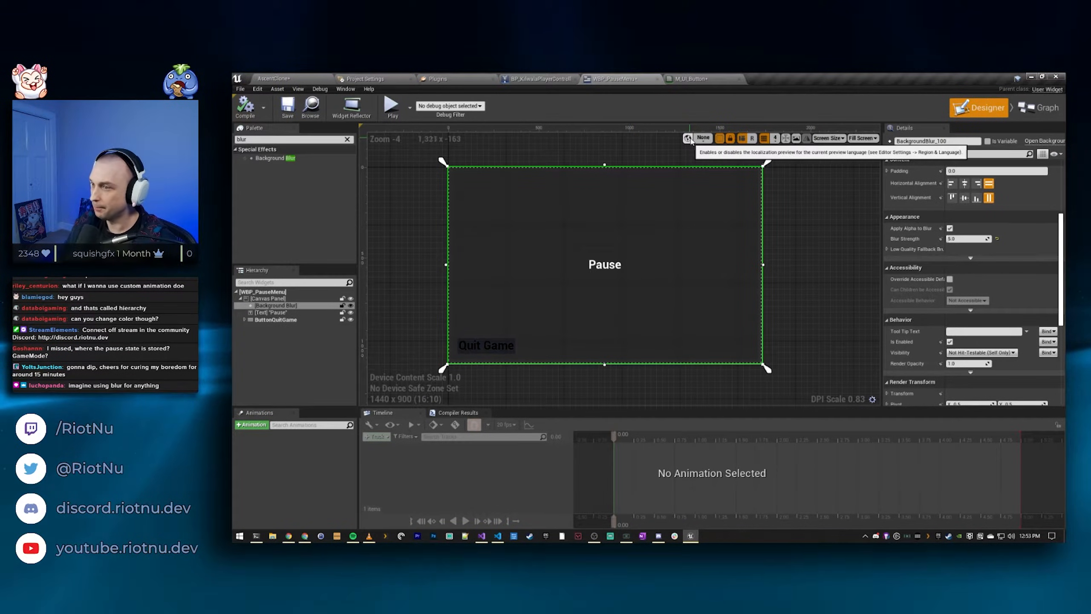
pyautogui.click(840, 140)
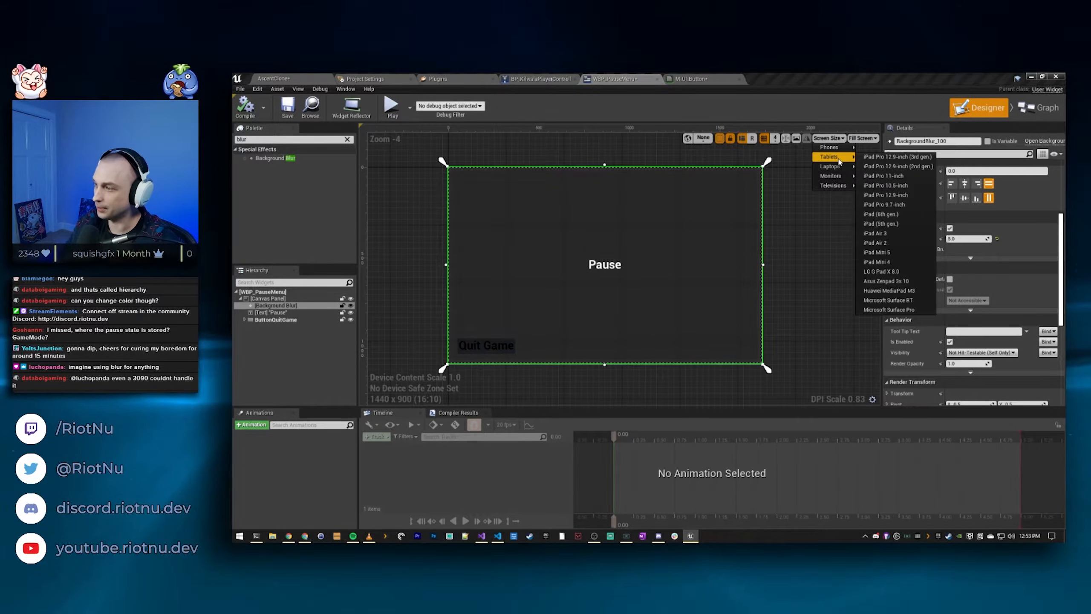
pyautogui.moveTo(833, 171)
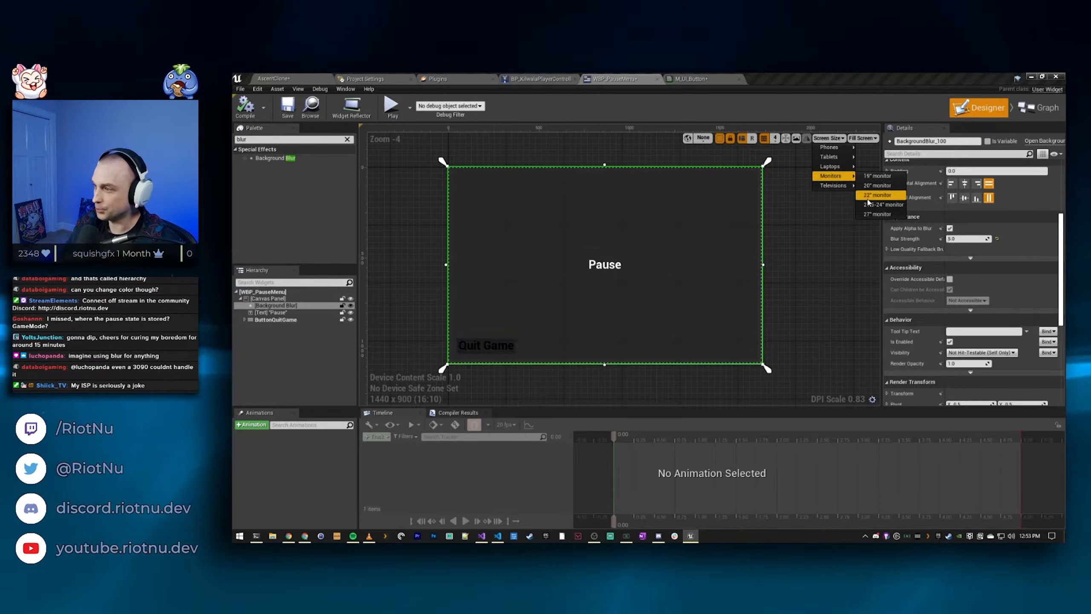
pyautogui.click(877, 213)
pyautogui.scroll(-1, 708, 181)
pyautogui.moveTo(708, 181); pyautogui.dragTo(657, 250, button='right')
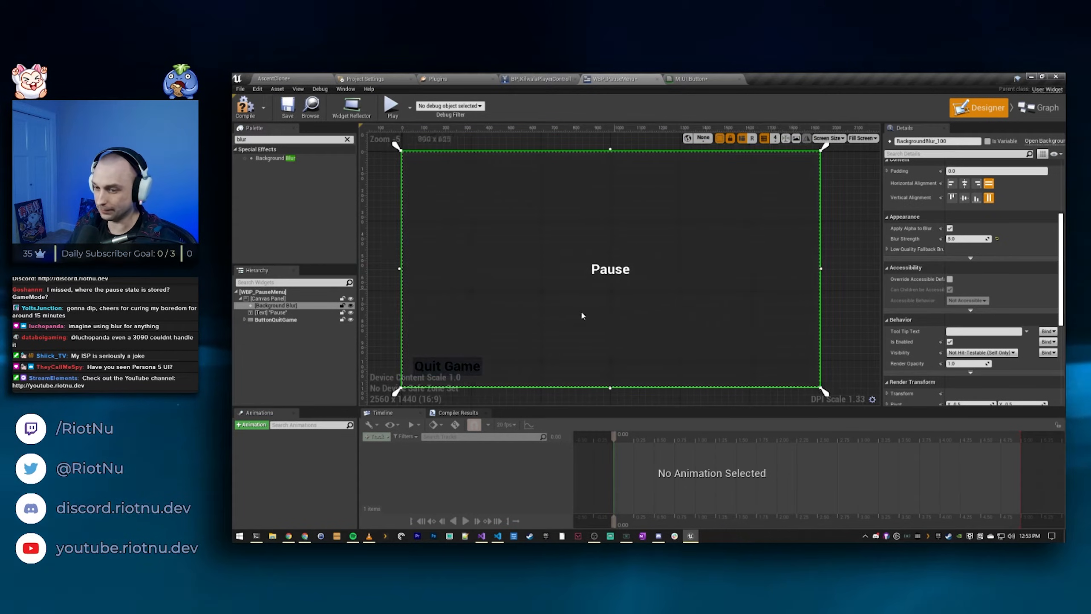
pyautogui.scroll(-1, 532, 332)
pyautogui.scroll(2, 778, 177)
pyautogui.scroll(-1, 834, 158)
pyautogui.moveTo(808, 207); pyautogui.dragTo(817, 160, button='right')
# Step: Preview the pause menu layout at the Apple iPhone 7+ screen size and inspect its lower corners
pyautogui.click(828, 139)
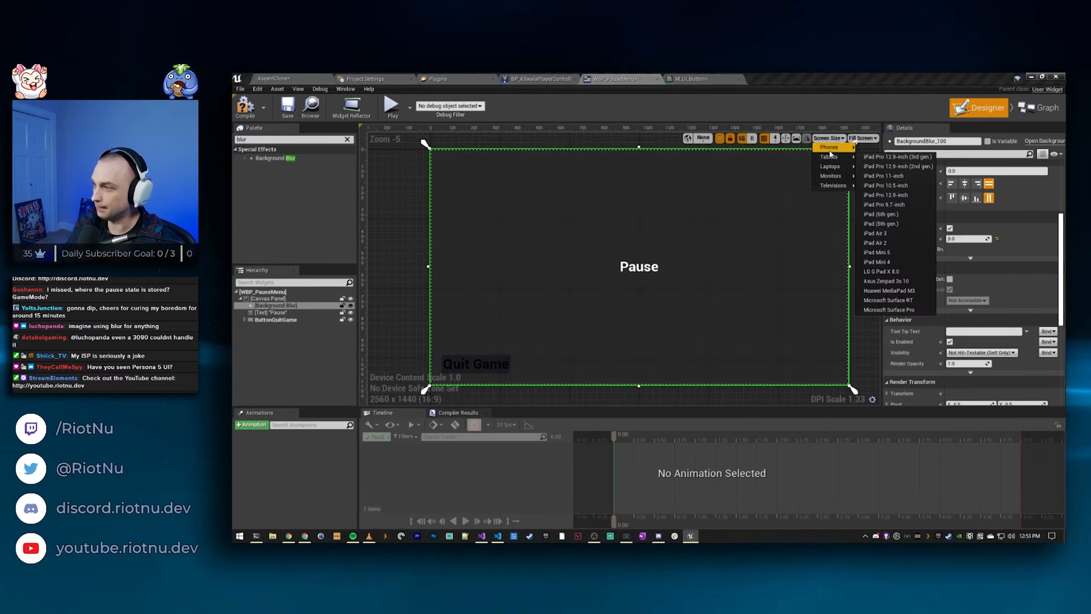
pyautogui.moveTo(832, 147)
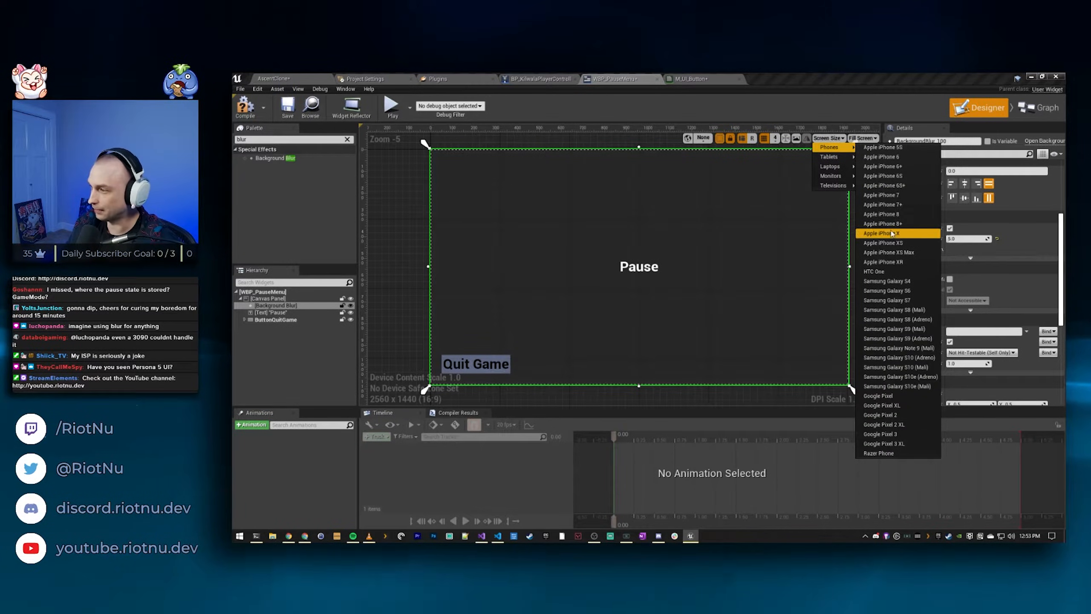
pyautogui.click(885, 205)
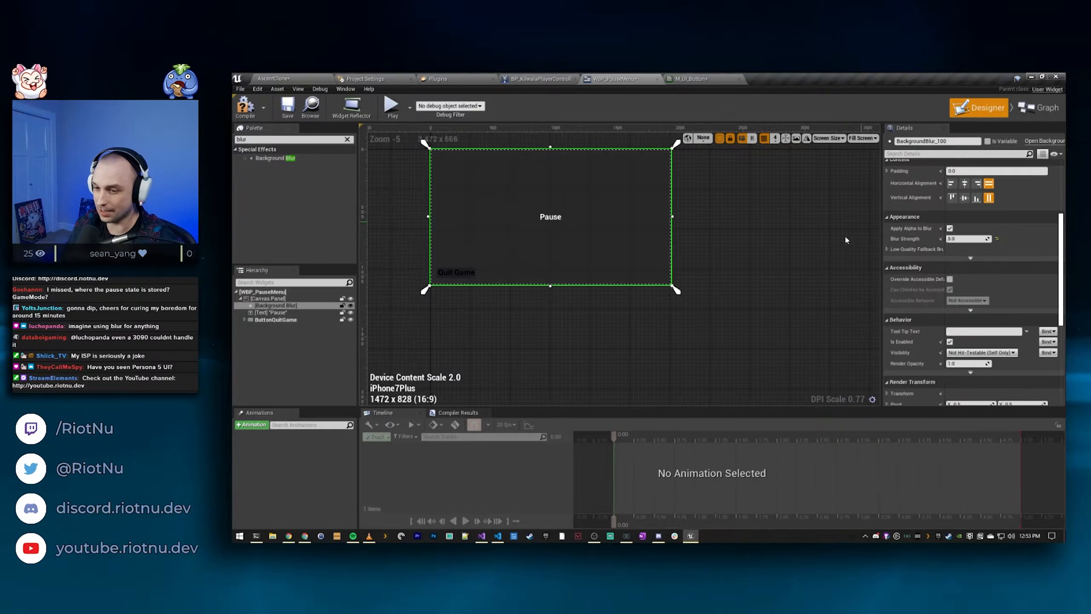
pyautogui.moveTo(696, 272); pyautogui.dragTo(740, 346, button='right')
pyautogui.scroll(2, 677, 315)
pyautogui.moveTo(446, 320); pyautogui.dragTo(636, 304, button='right')
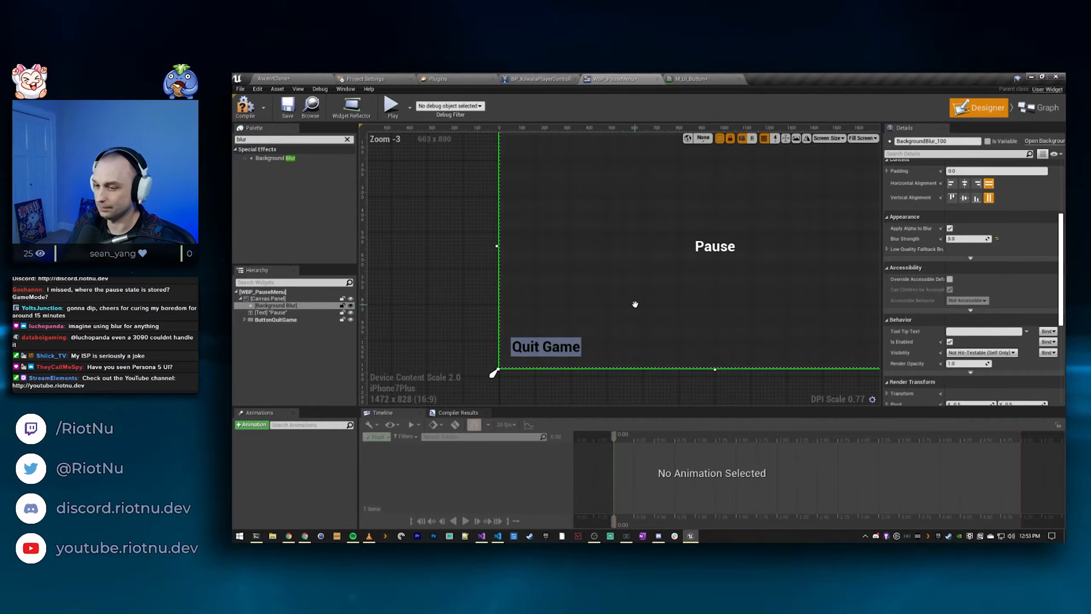
pyautogui.moveTo(724, 328); pyautogui.dragTo(625, 329, button='right')
pyautogui.moveTo(852, 291); pyautogui.dragTo(799, 262, button='right')
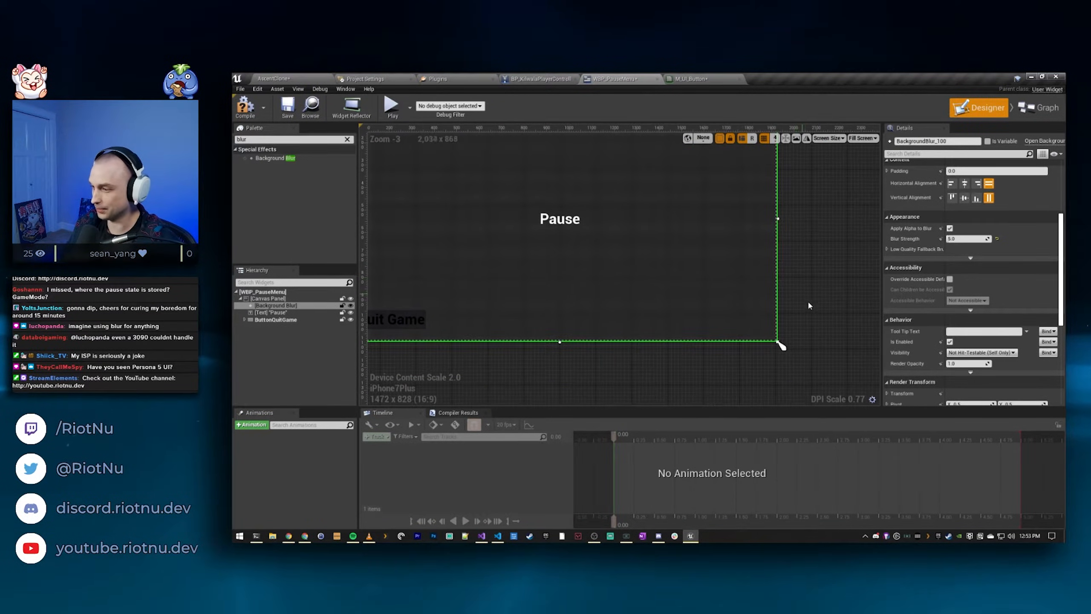
# Step: Deselect the background blur and resize the preview screen freehand to about 676 x 414
pyautogui.click(804, 337)
pyautogui.moveTo(781, 345); pyautogui.dragTo(520, 237)
pyautogui.moveTo(617, 282); pyautogui.dragTo(789, 398, button='right')
pyautogui.moveTo(706, 363); pyautogui.dragTo(736, 352)
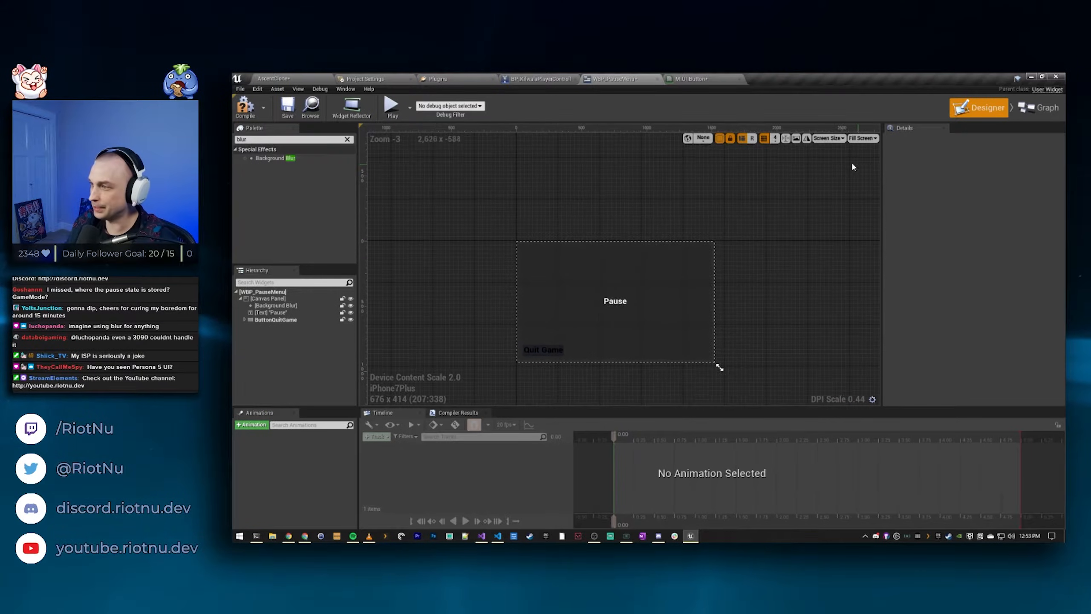
# Step: Preview the pause menu layout at the 20" monitor and 22" monitor screen sizes
pyautogui.click(828, 138)
pyautogui.moveTo(837, 179)
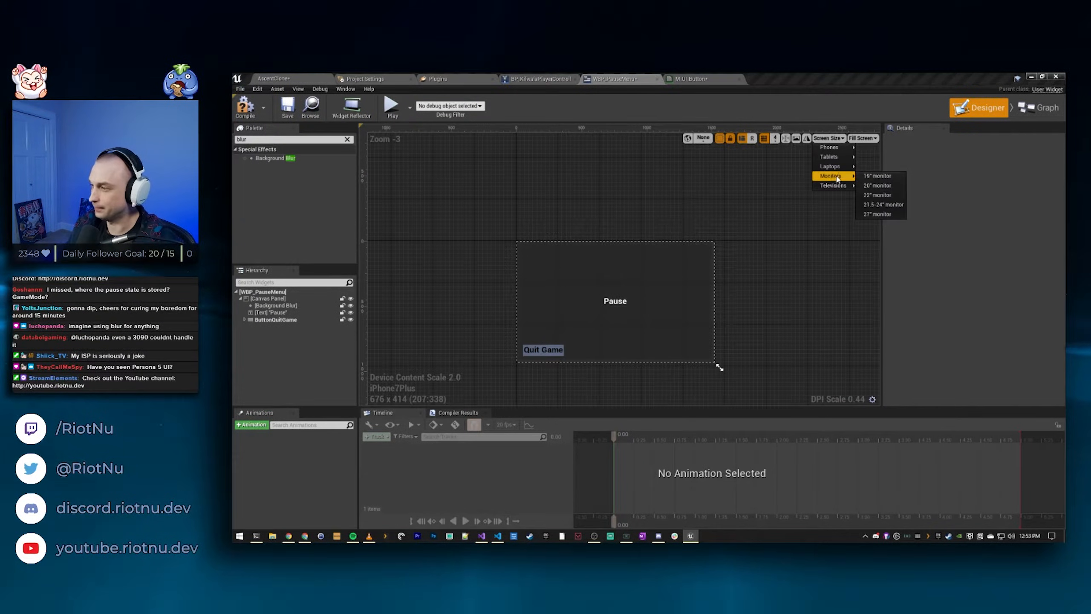
pyautogui.click(877, 186)
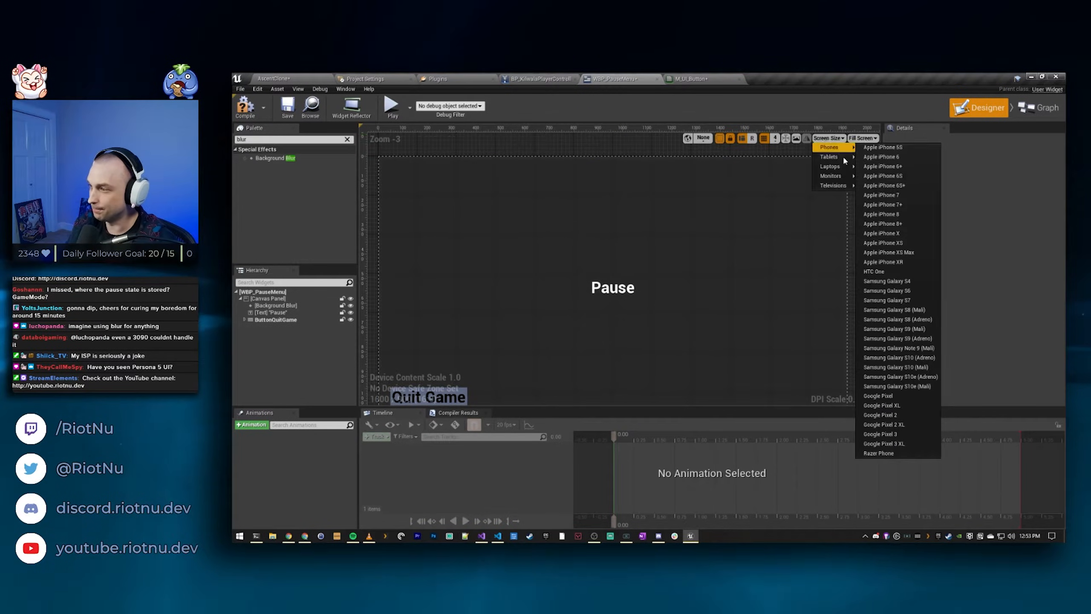
pyautogui.moveTo(833, 176)
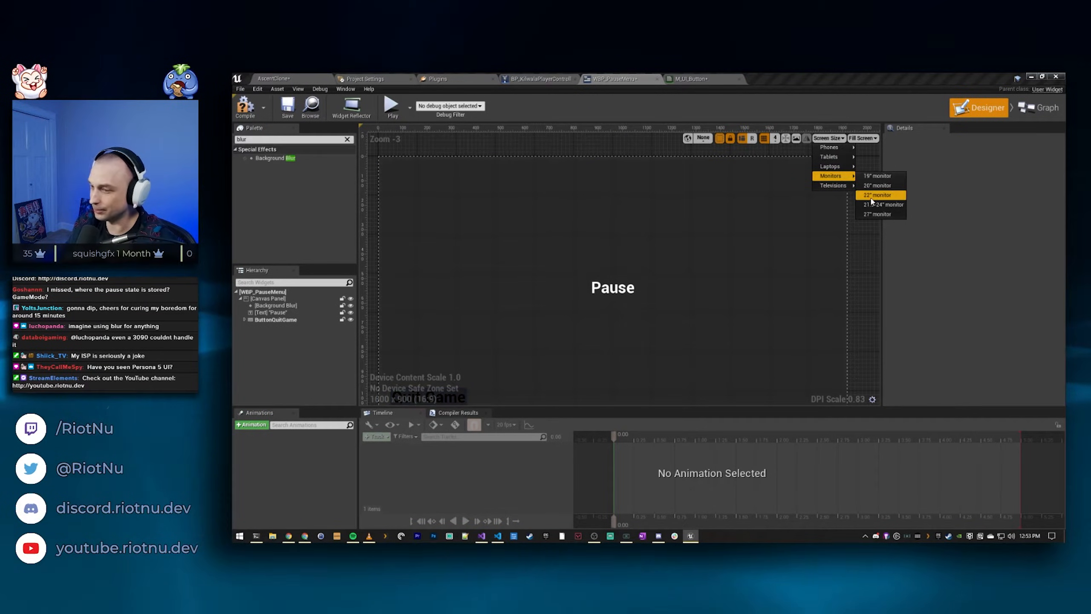
pyautogui.click(877, 196)
pyautogui.scroll(-2, 667, 239)
pyautogui.moveTo(667, 240); pyautogui.dragTo(632, 273, button='right')
pyautogui.scroll(1, 675, 247)
# Step: Set the preview screen size to the 21.5-24" monitor (1920 x 1080) and center the layout in view
pyautogui.click(837, 138)
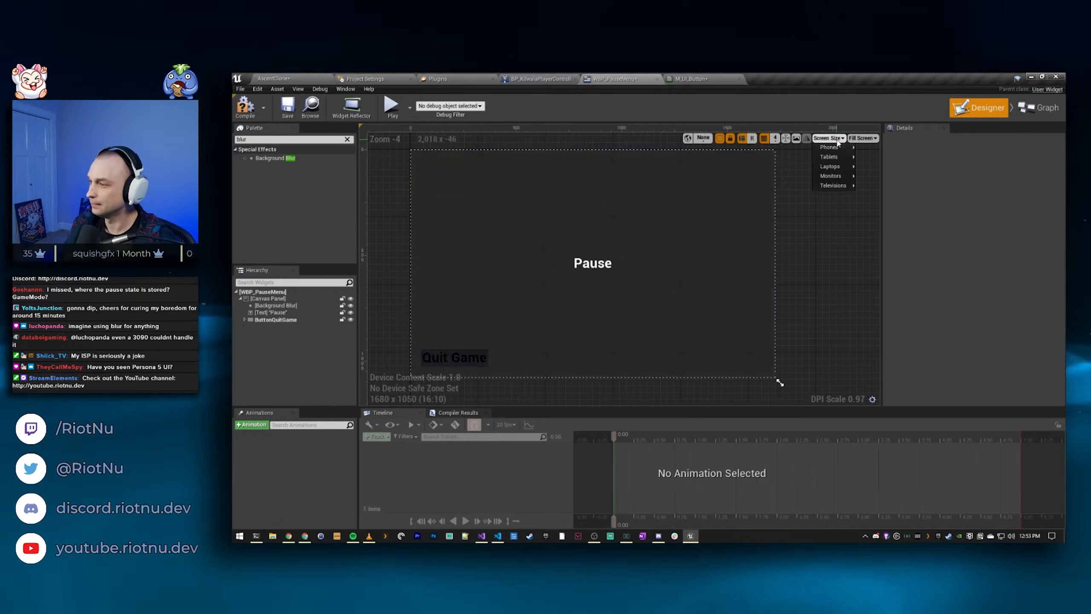
pyautogui.click(861, 206)
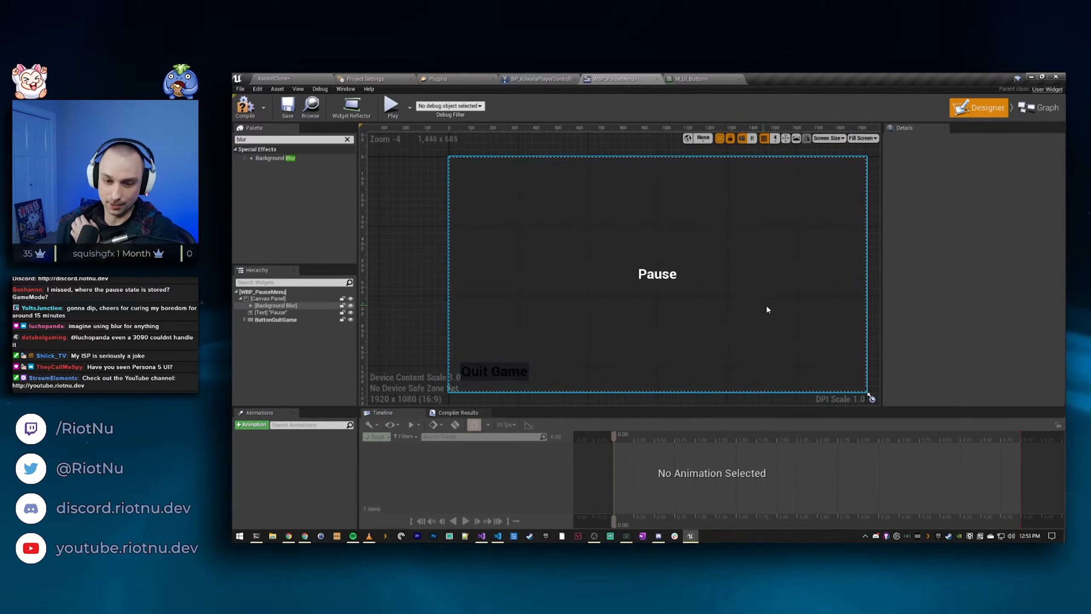
pyautogui.moveTo(773, 313); pyautogui.dragTo(741, 295, button='right')
pyautogui.moveTo(680, 277); pyautogui.dragTo(723, 280, button='right')
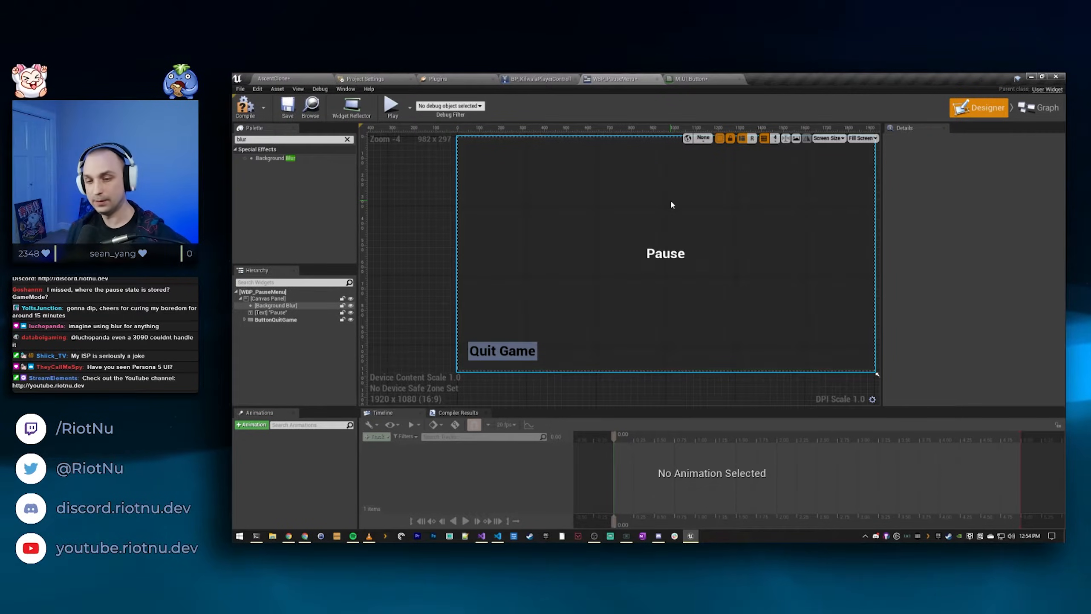
pyautogui.moveTo(638, 262); pyautogui.dragTo(591, 259, button='right')
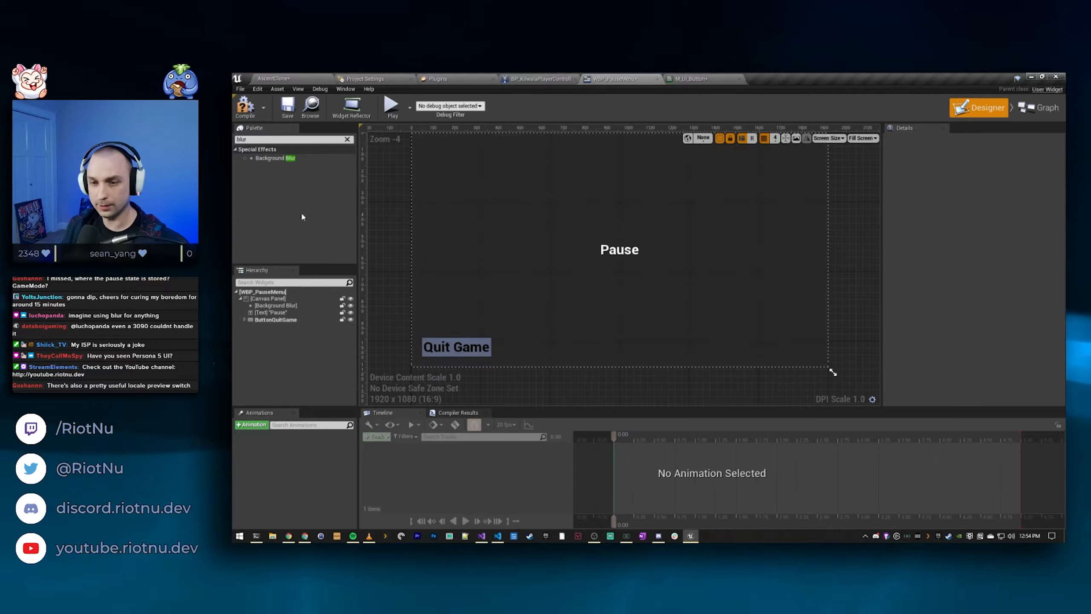
# Step: Add a Horizontal Box to the pause menu's Canvas Panel, below the Quit Game button in the widget hierarchy
pyautogui.click(347, 139)
pyautogui.moveTo(387, 210); pyautogui.dragTo(383, 246, button='right')
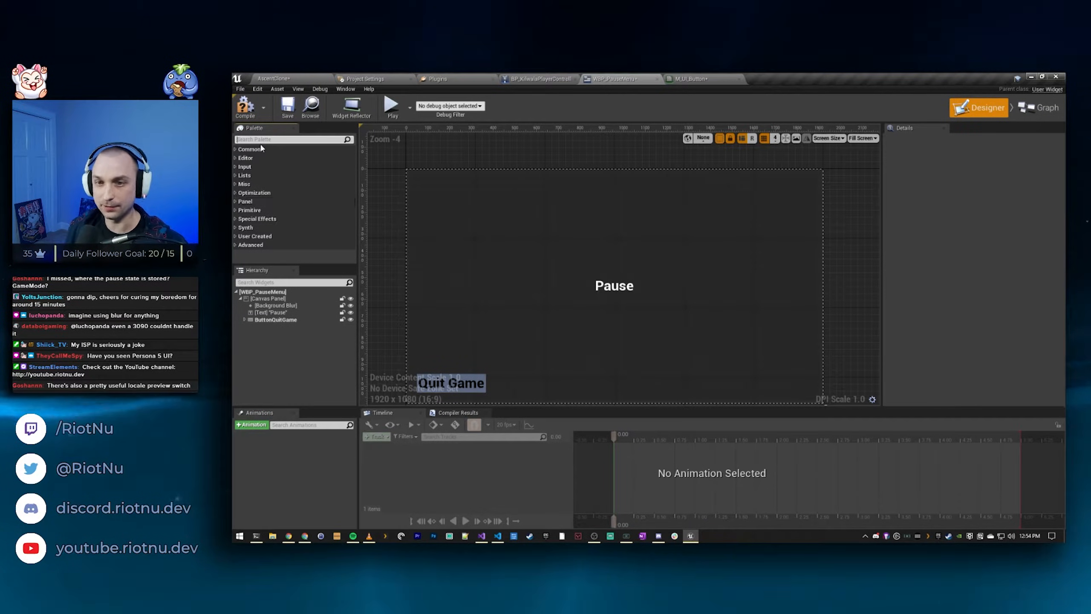
pyautogui.write('horiz')
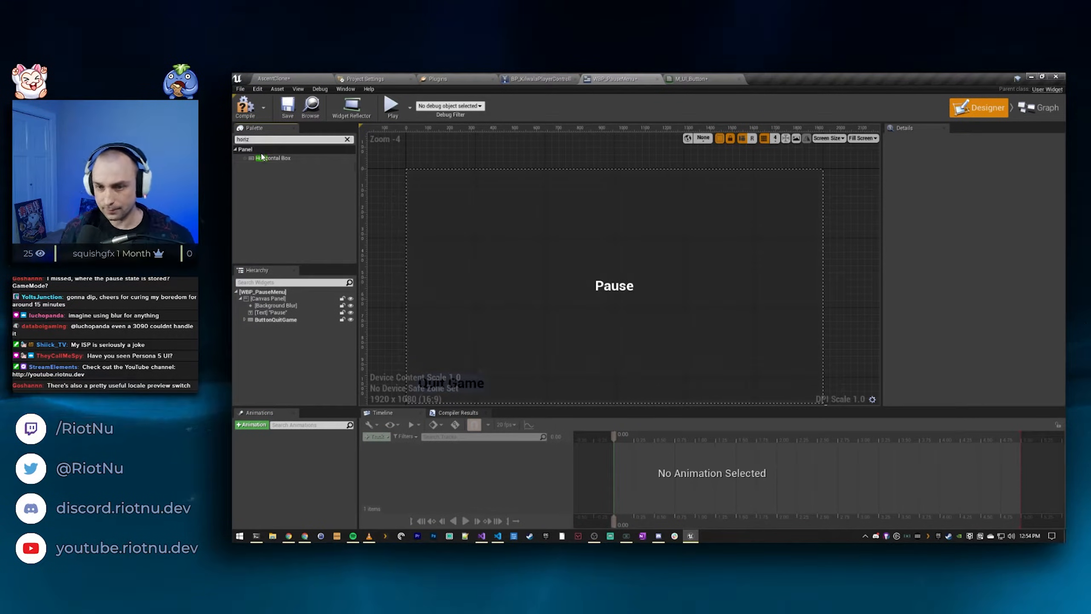
pyautogui.moveTo(295, 159); pyautogui.dragTo(264, 327)
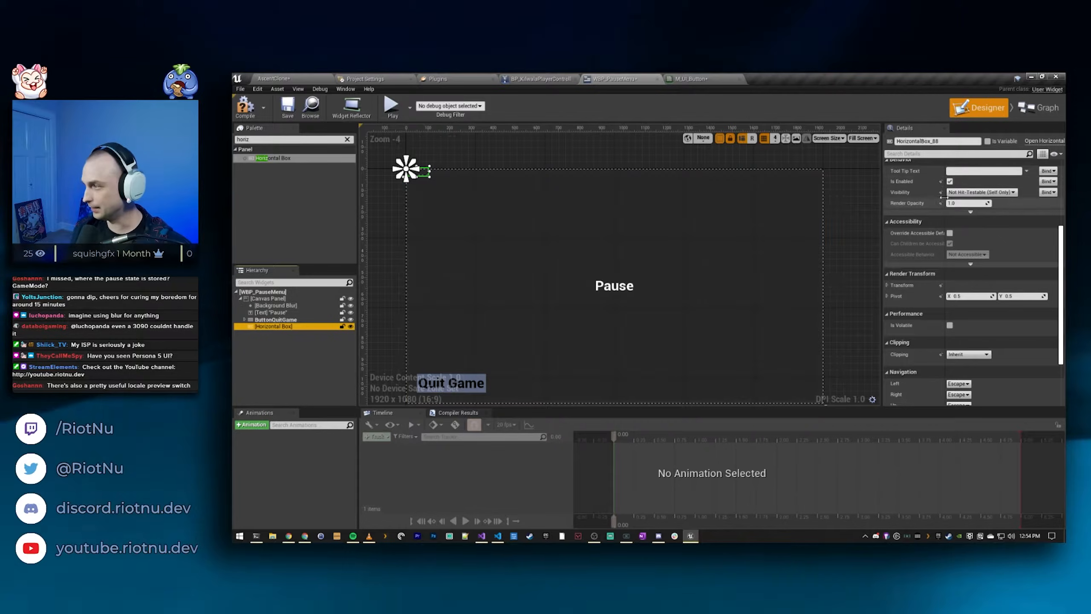
pyautogui.moveTo(851, 215); pyautogui.dragTo(833, 221, button='right')
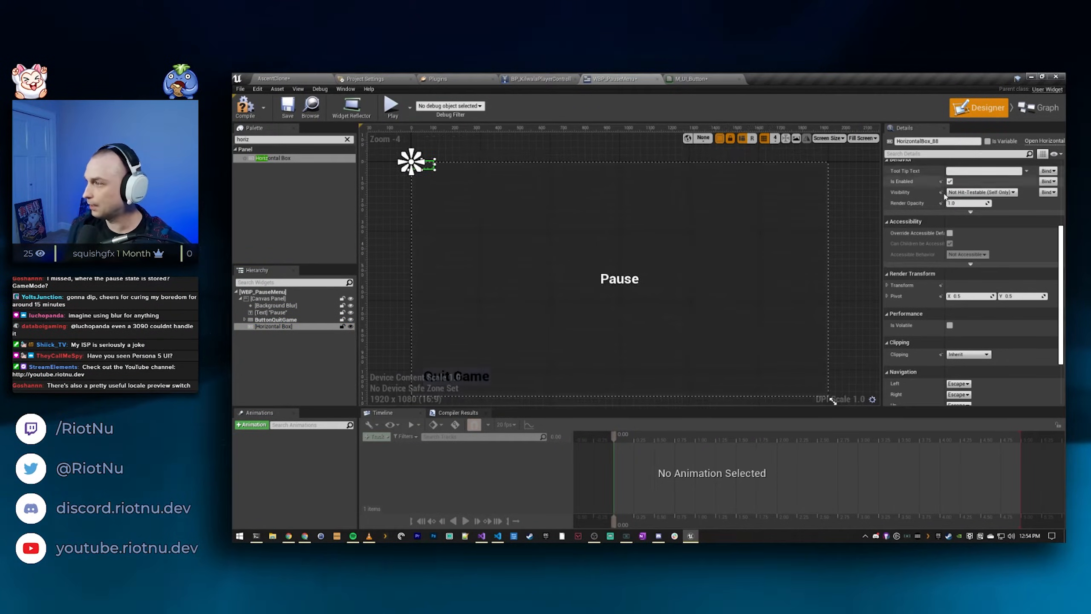
# Step: Anchor the Horizontal Box to stretch across the whole canvas and set its bottom offset to 0
pyautogui.scroll(5, 980, 171)
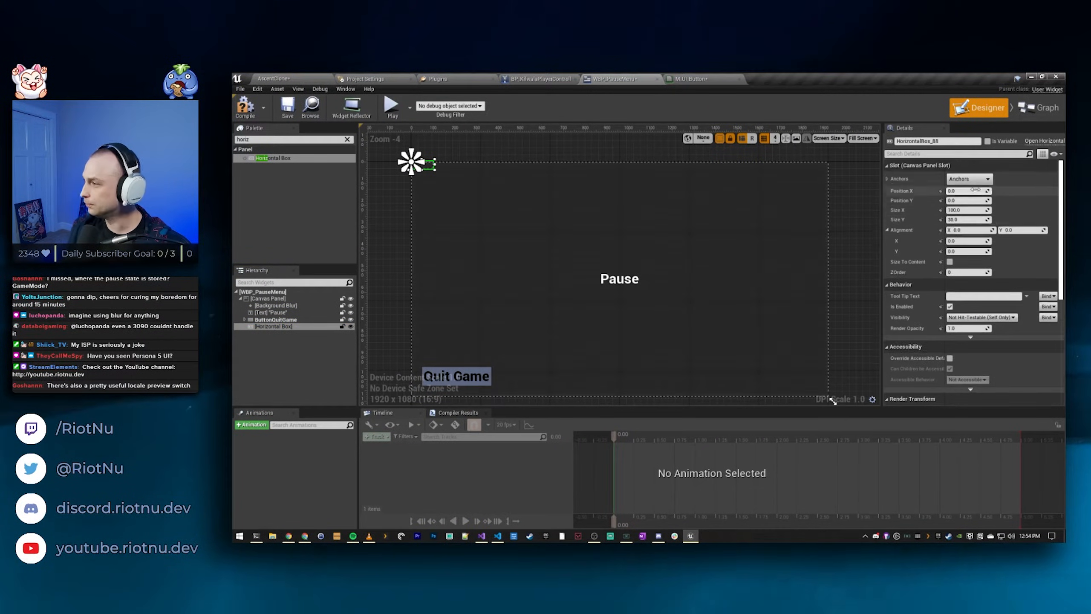
pyautogui.click(983, 178)
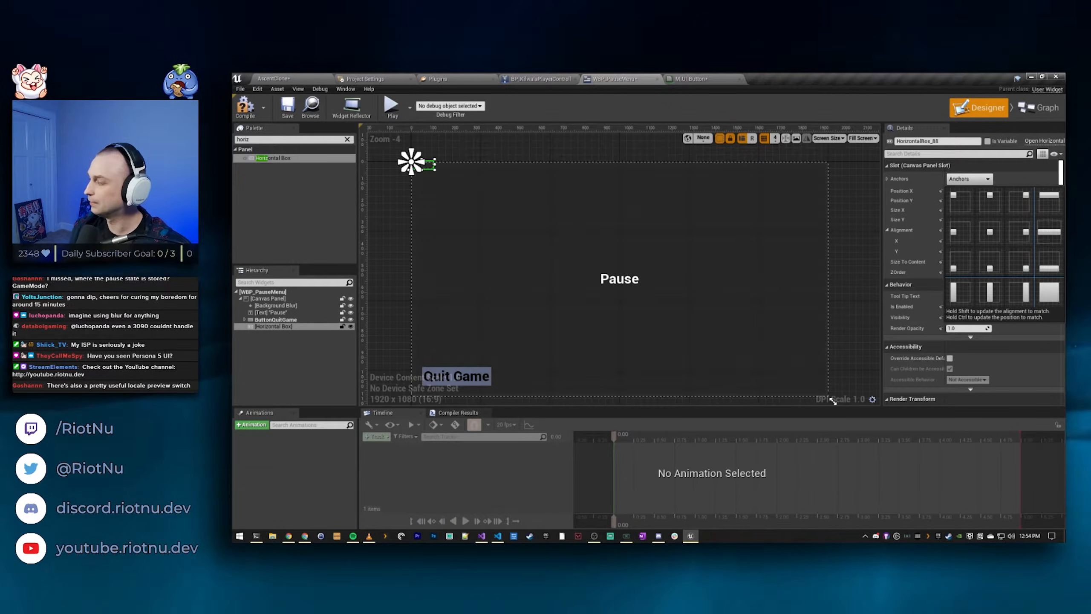
pyautogui.click(1048, 288)
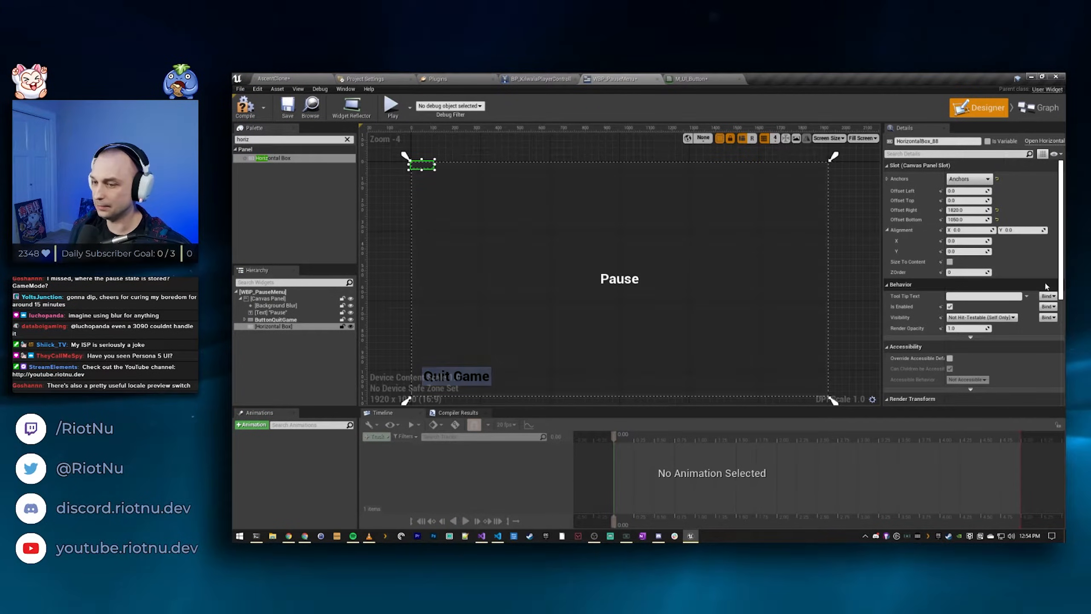
pyautogui.click(997, 218)
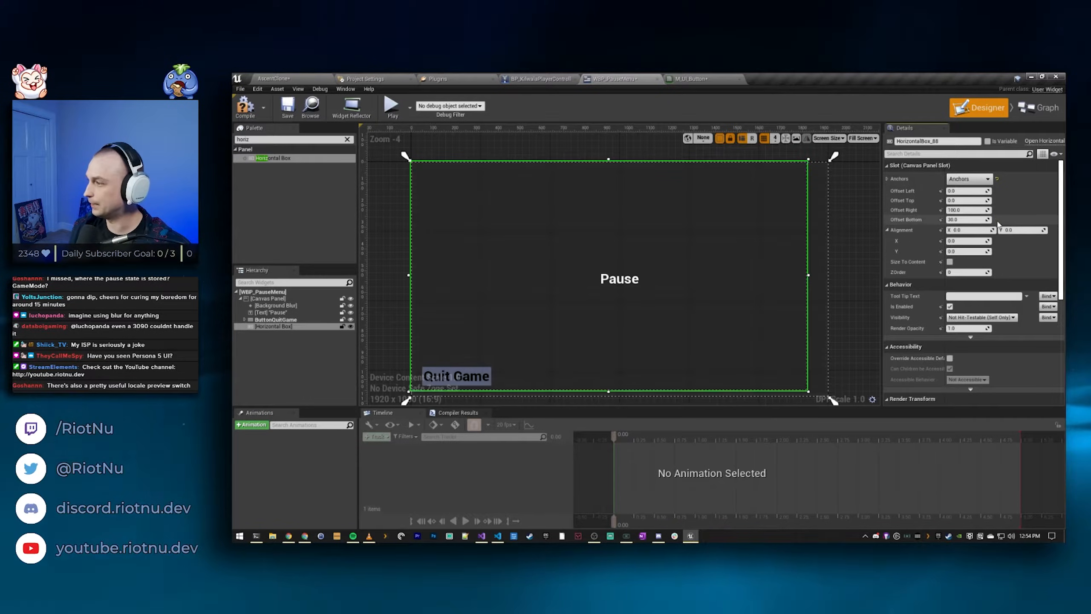
pyautogui.write('0')
# Step: Set the Horizontal Box's right, left and top offsets to 25 and its bottom offset to 150
pyautogui.click(966, 211)
pyautogui.write('25')
pyautogui.press('Return')
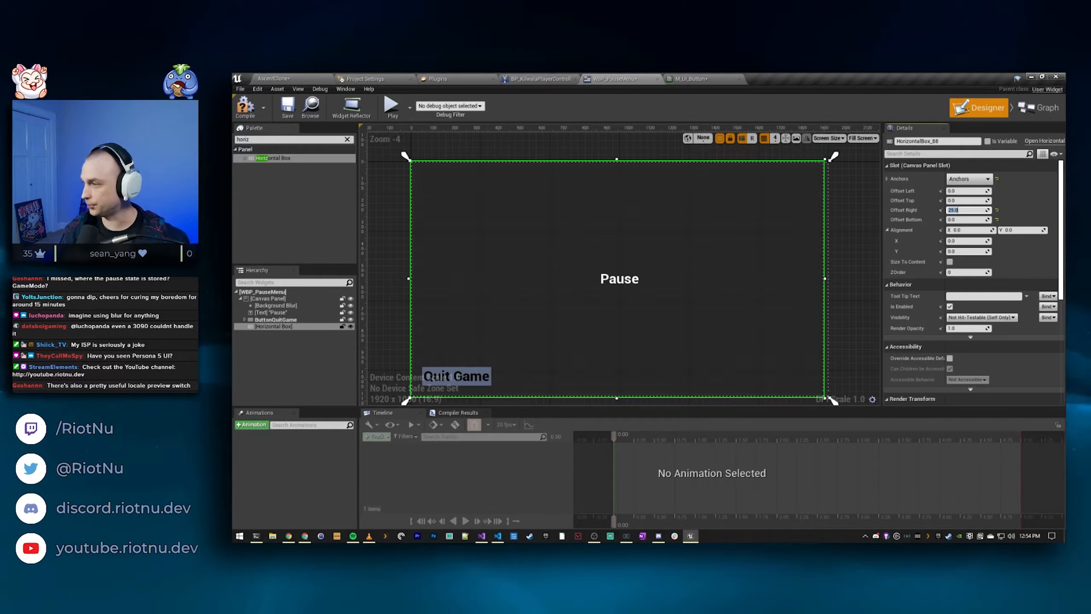
pyautogui.click(967, 191)
pyautogui.write('25')
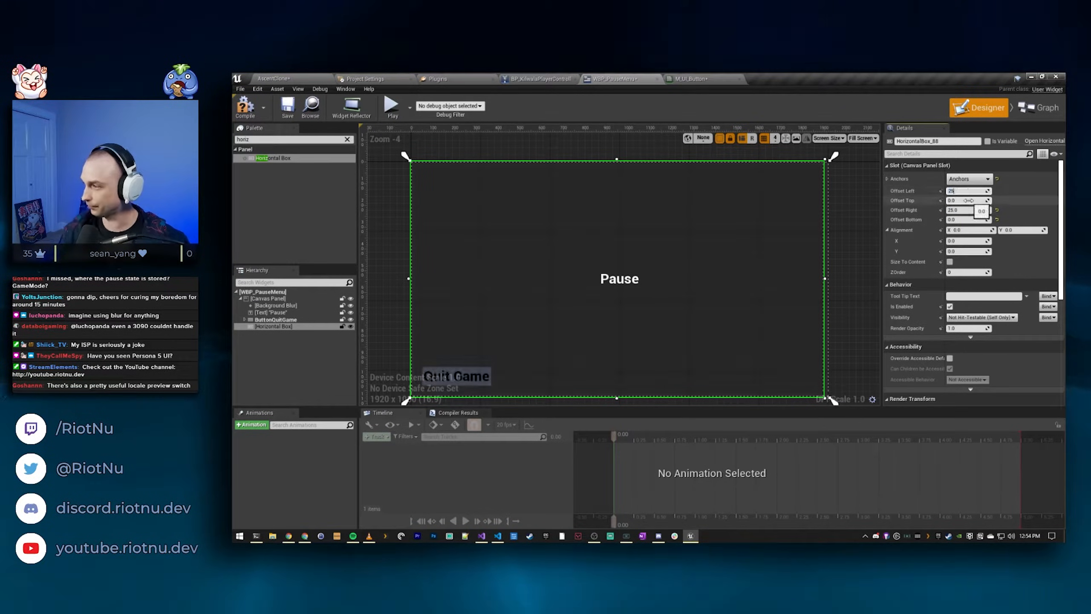
pyautogui.press('Return')
pyautogui.click(969, 200)
pyautogui.write('25')
pyautogui.press('Return')
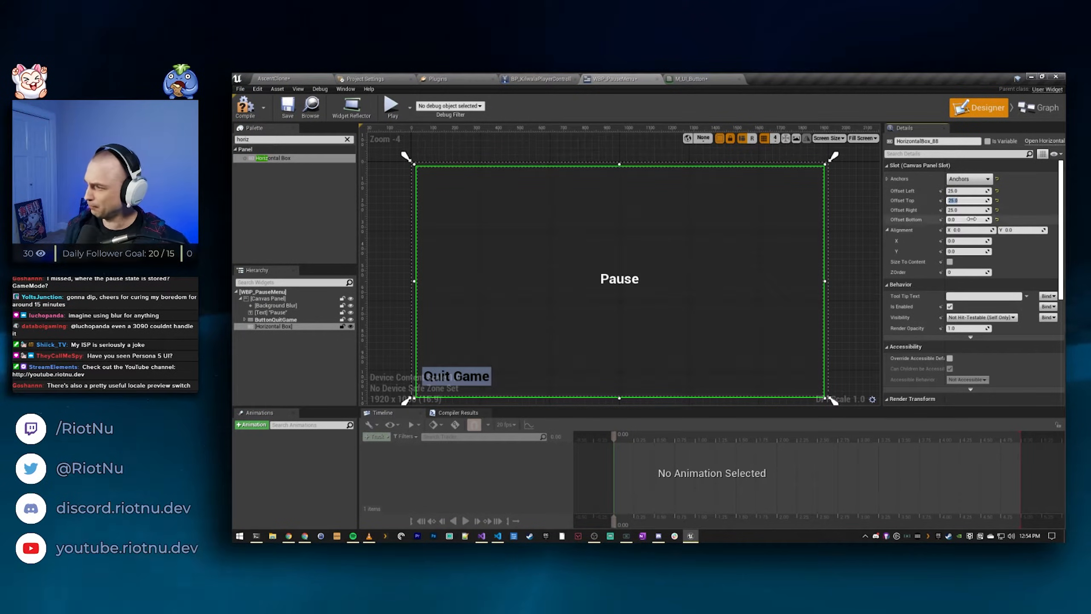
pyautogui.write('150')
pyautogui.press('Return')
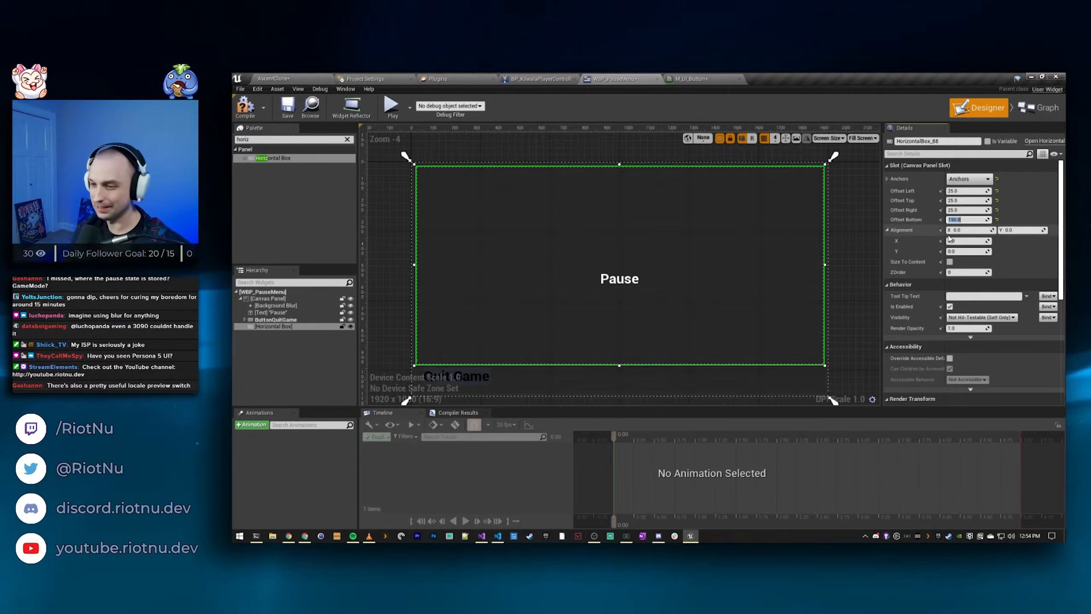
# Step: Check the preview language options of the designer view and deselect the Horizontal Box
pyautogui.moveTo(863, 250)
pyautogui.mouseDown(button='right')
pyautogui.moveTo(861, 229)
pyautogui.moveTo(865, 254)
pyautogui.mouseUp(button='right')
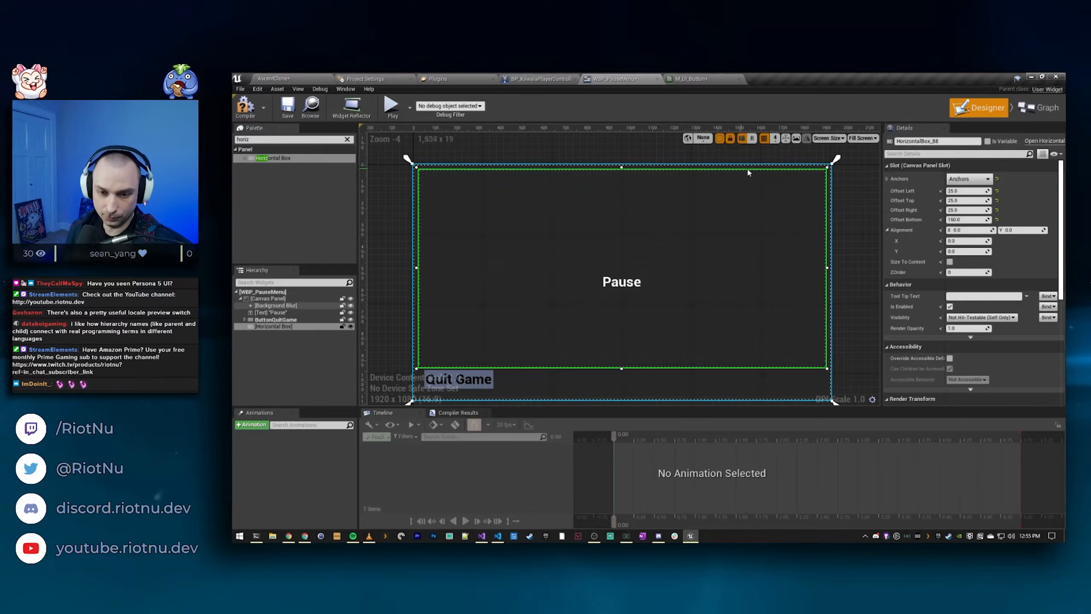
pyautogui.click(704, 139)
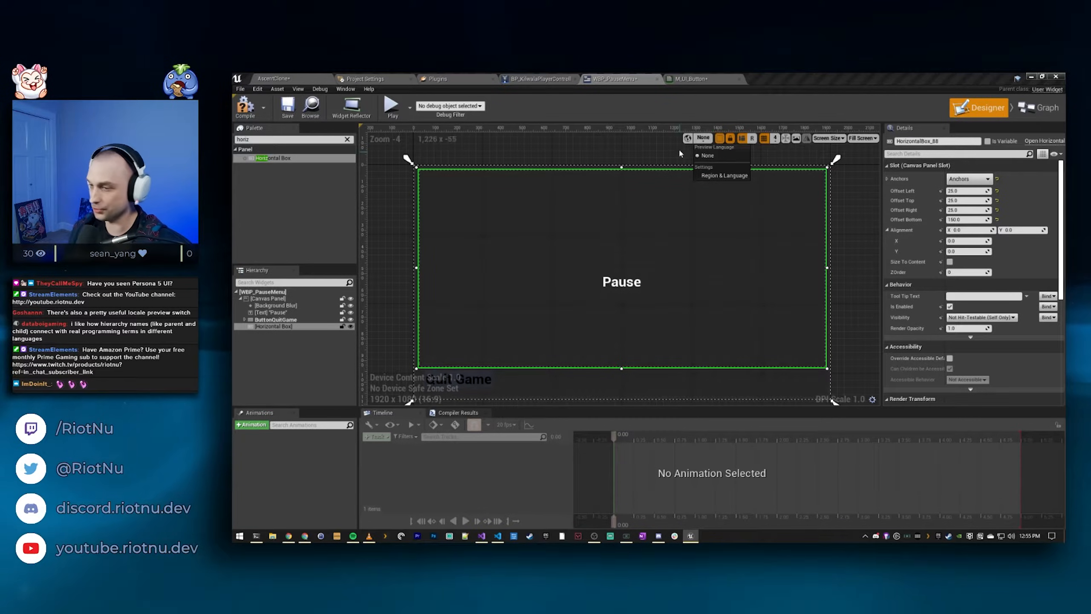
pyautogui.click(612, 154)
pyautogui.click(543, 149)
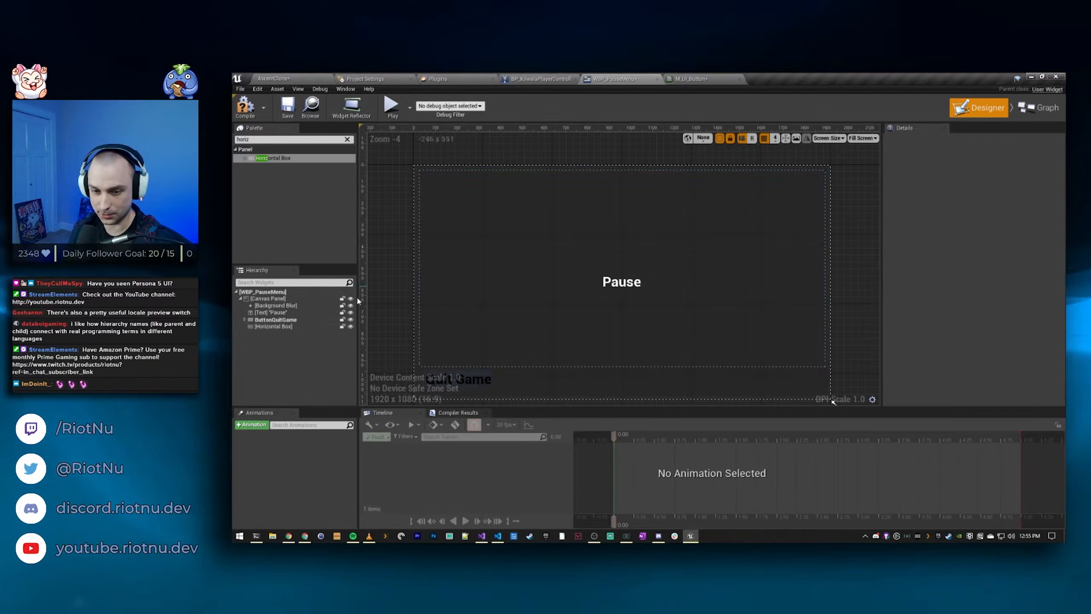
# Step: Anchor the Quit Game button to the canvas's bottom-right corner and reset its X and Y positions to their defaults
pyautogui.click(484, 384)
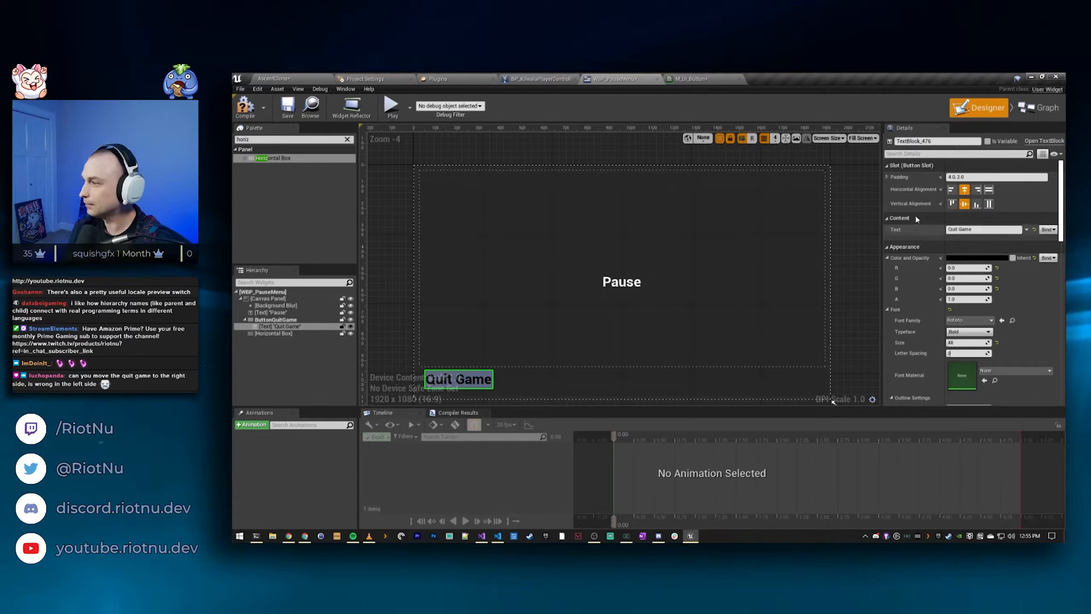
pyautogui.click(273, 320)
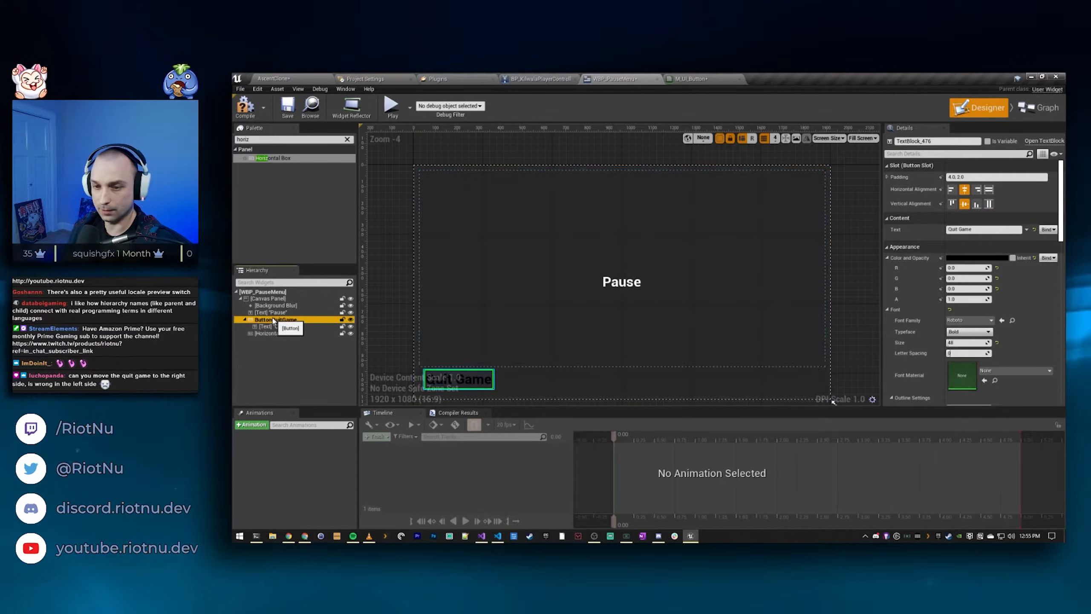
pyautogui.click(970, 179)
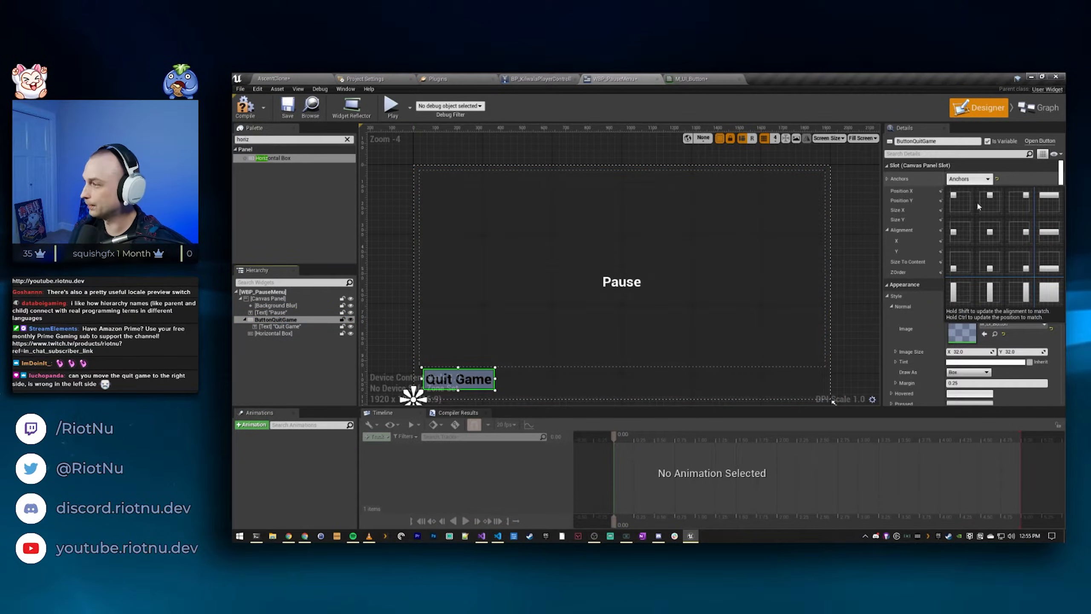
pyautogui.click(1028, 270)
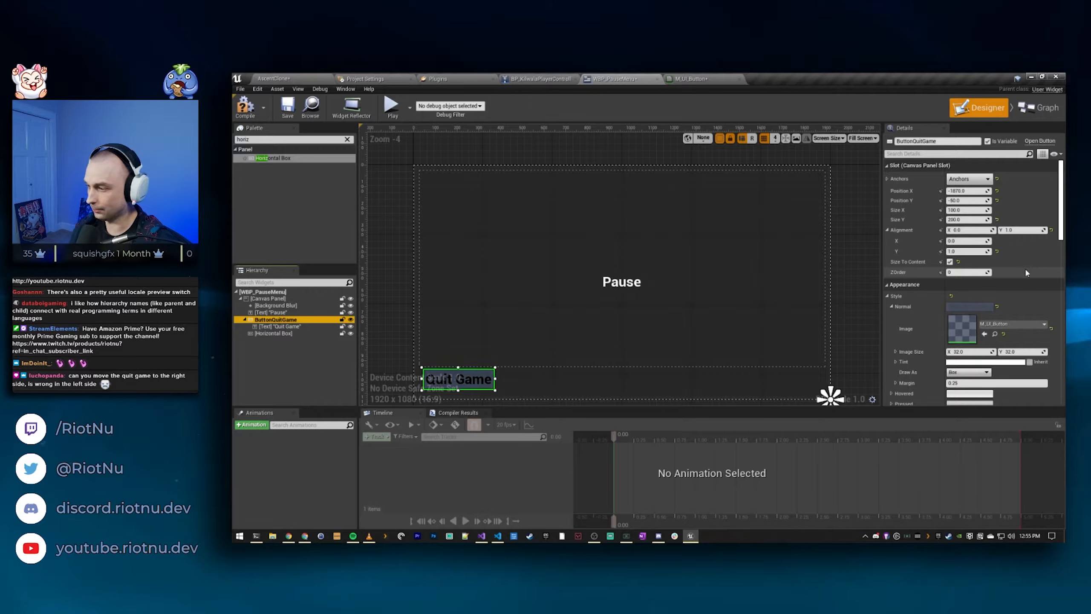
pyautogui.click(997, 191)
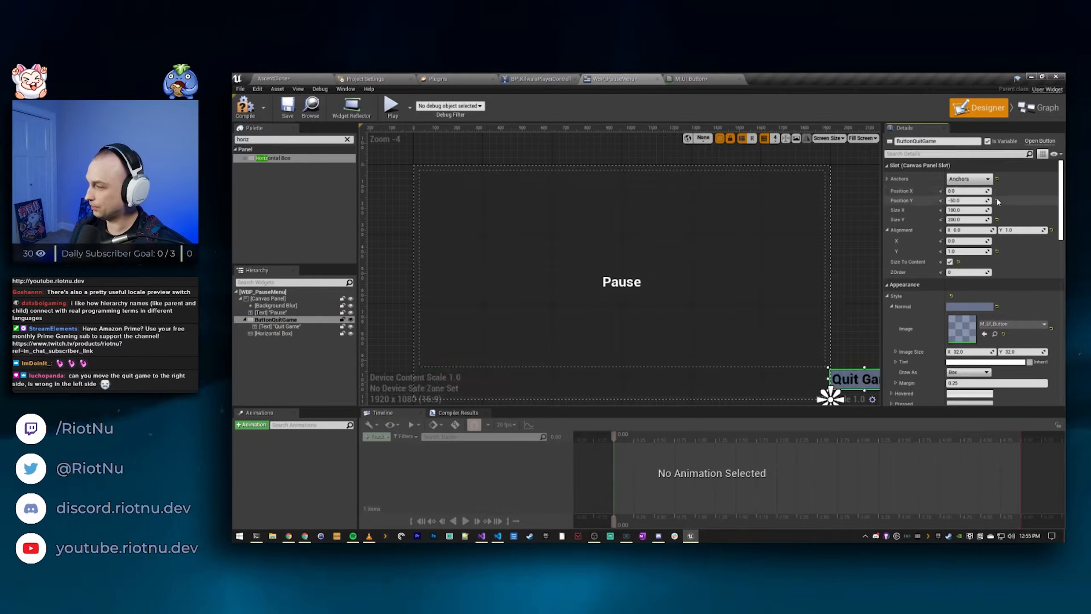
pyautogui.click(996, 200)
# Step: Set the Quit Game button's X alignment to 1 and its X and Y positions to -50
pyautogui.click(971, 230)
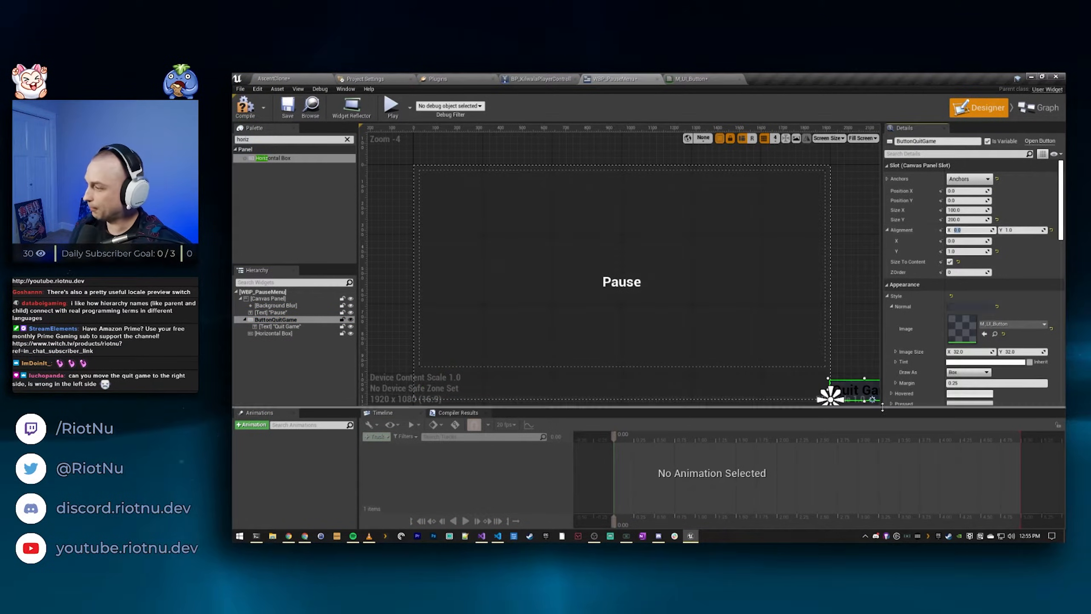
pyautogui.write('1')
pyautogui.press('Return')
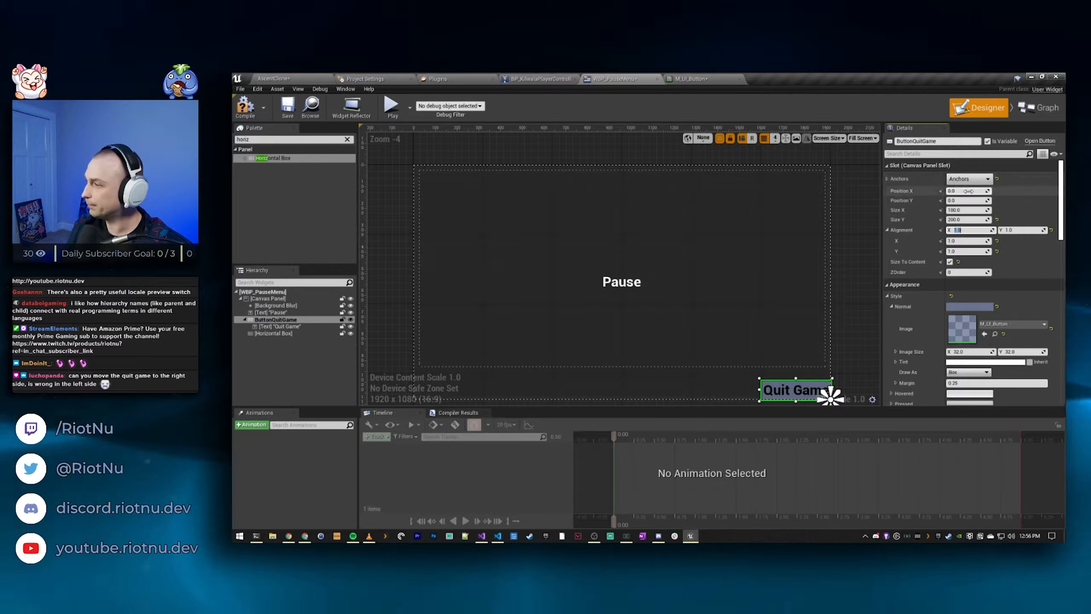
pyautogui.write('-')
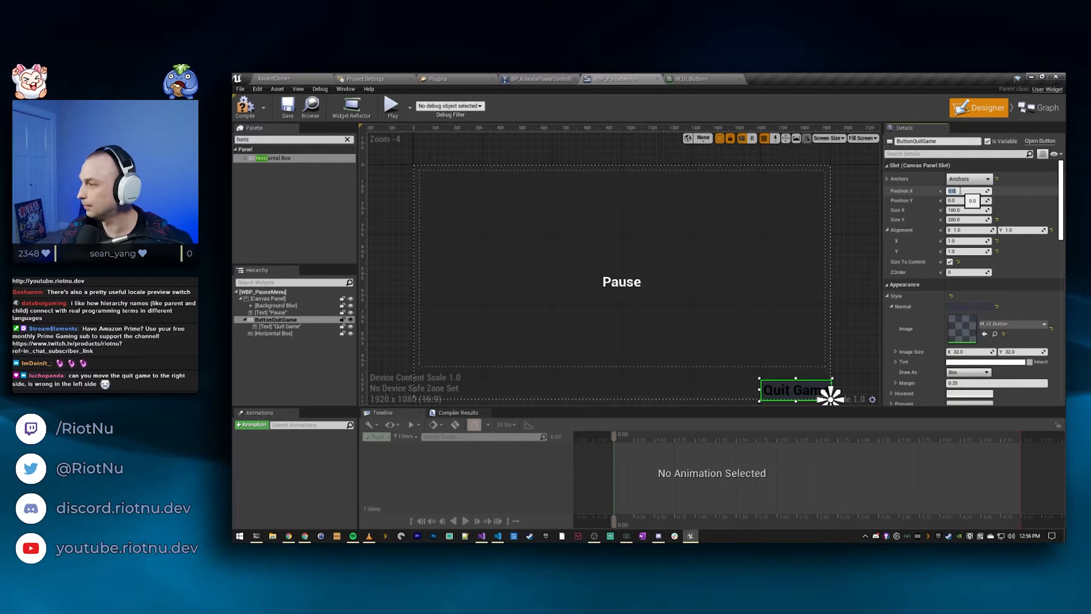
pyautogui.write('50')
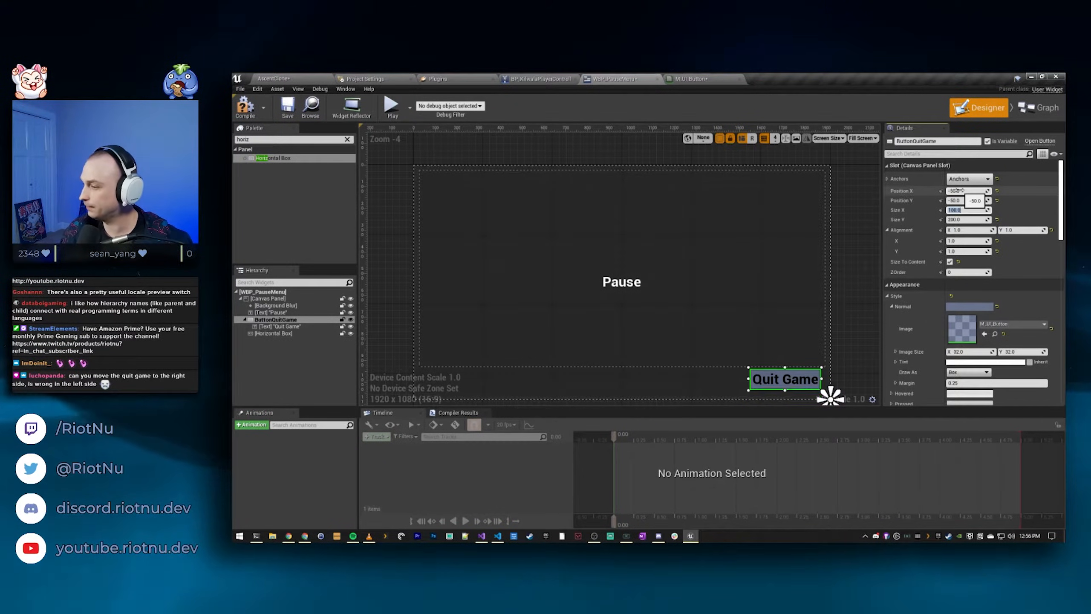
pyautogui.click(844, 204)
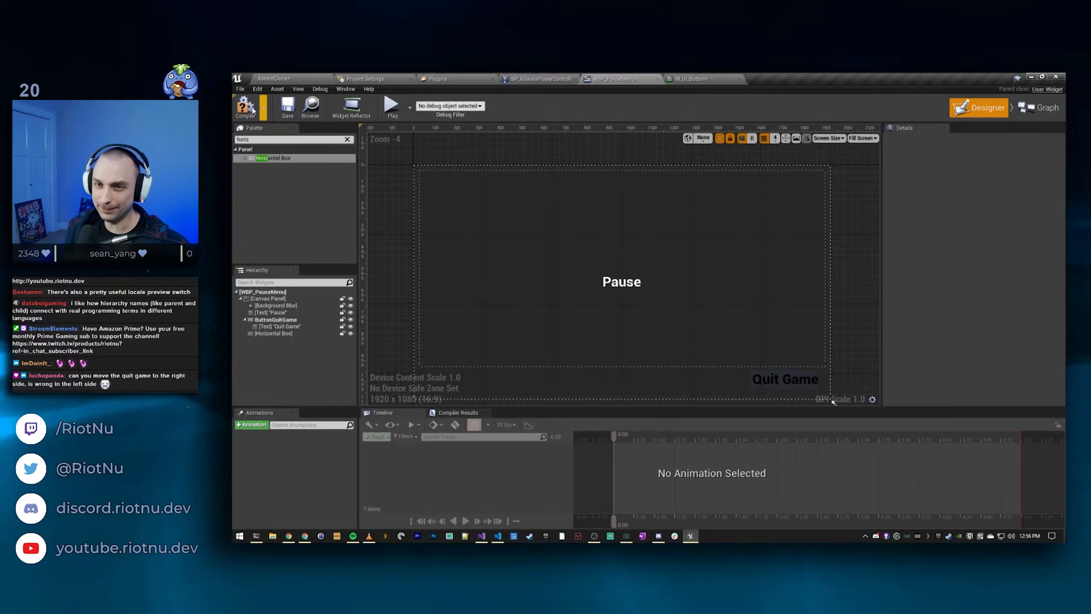
# Step: Add a Vertical Box inside the Horizontal Box
pyautogui.click(275, 334)
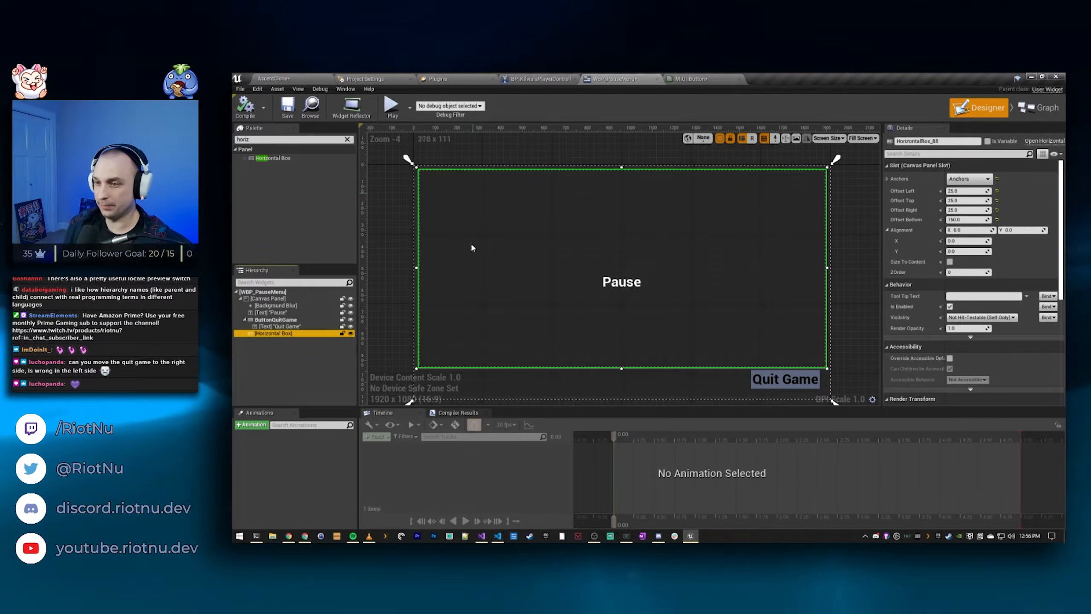
pyautogui.click(347, 140)
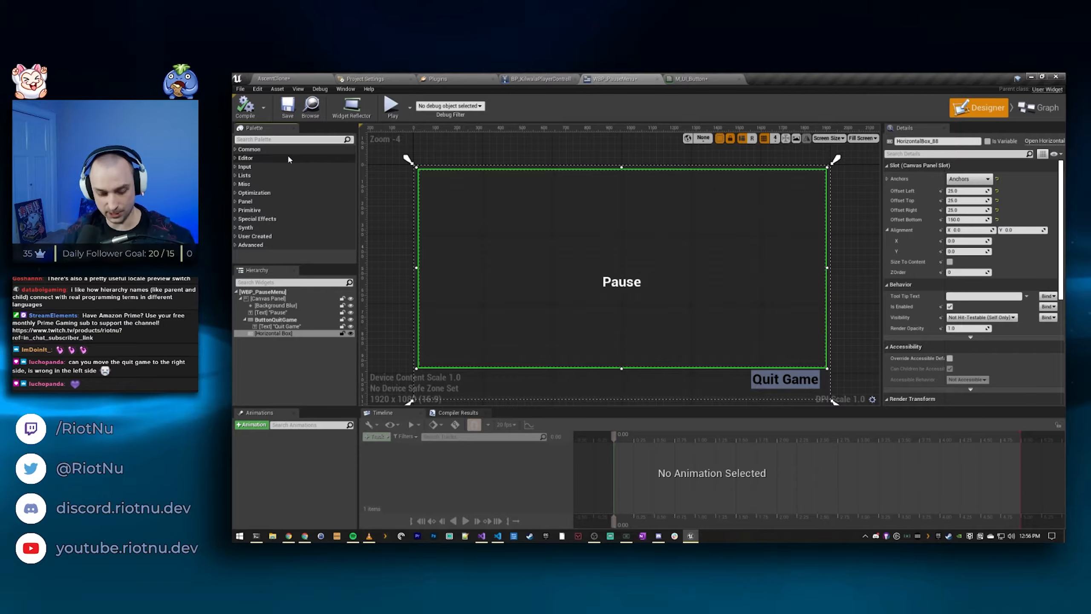
pyautogui.write('vert')
pyautogui.moveTo(289, 159); pyautogui.dragTo(279, 340)
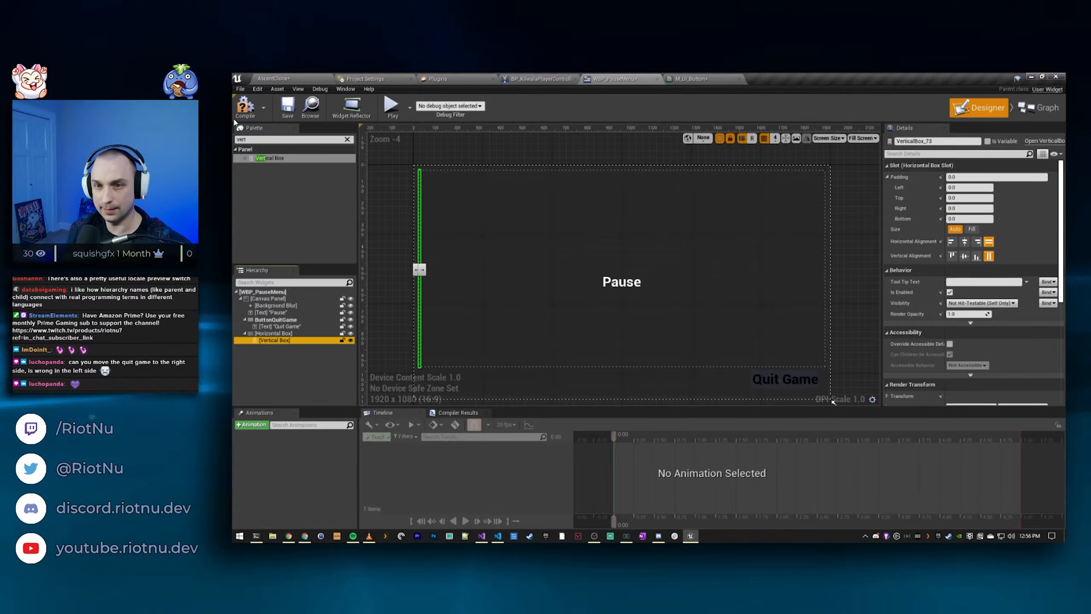
# Step: Add a Widget Switcher inside the Horizontal Box, after the Vertical Box
pyautogui.click(267, 140)
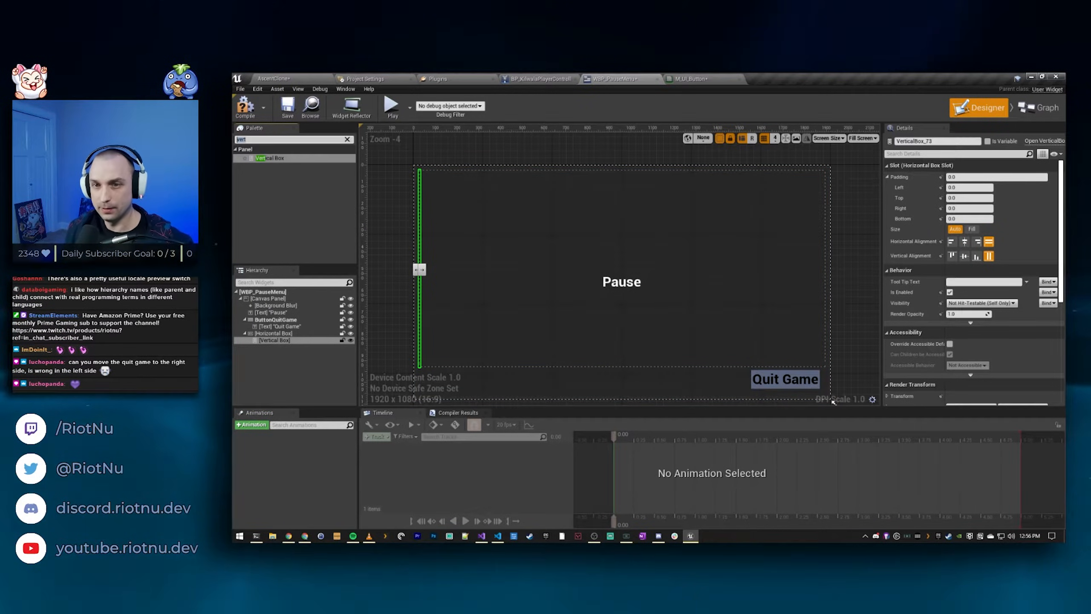
pyautogui.hotkey('ctrl', 'a')
pyautogui.write('wid')
pyautogui.moveTo(275, 158); pyautogui.dragTo(273, 342)
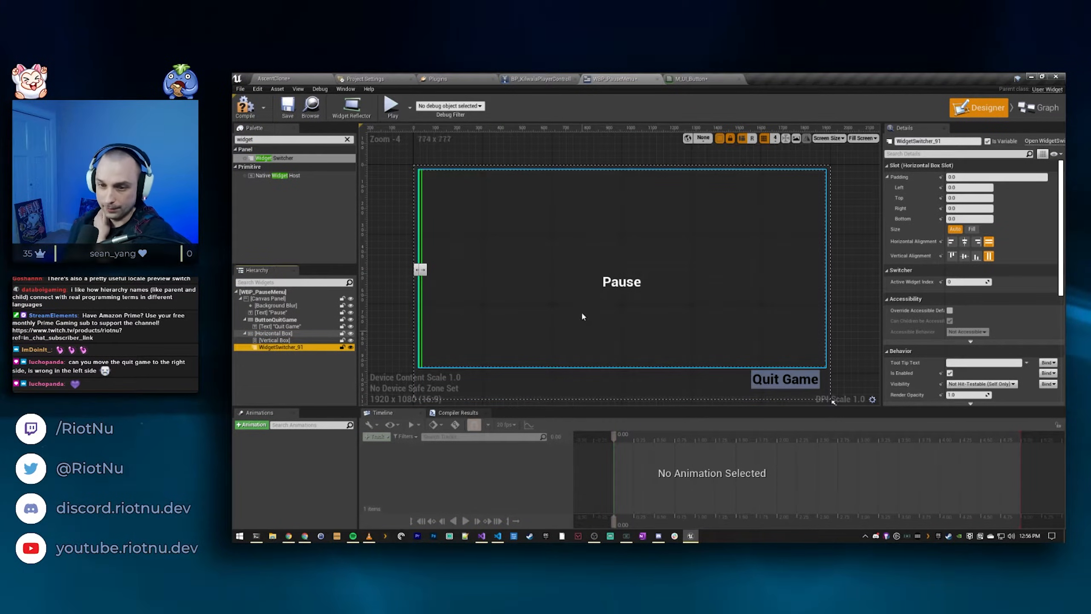
# Step: Set the slot size of both the Vertical Box and the Widget Switcher to Fill
pyautogui.click(289, 341)
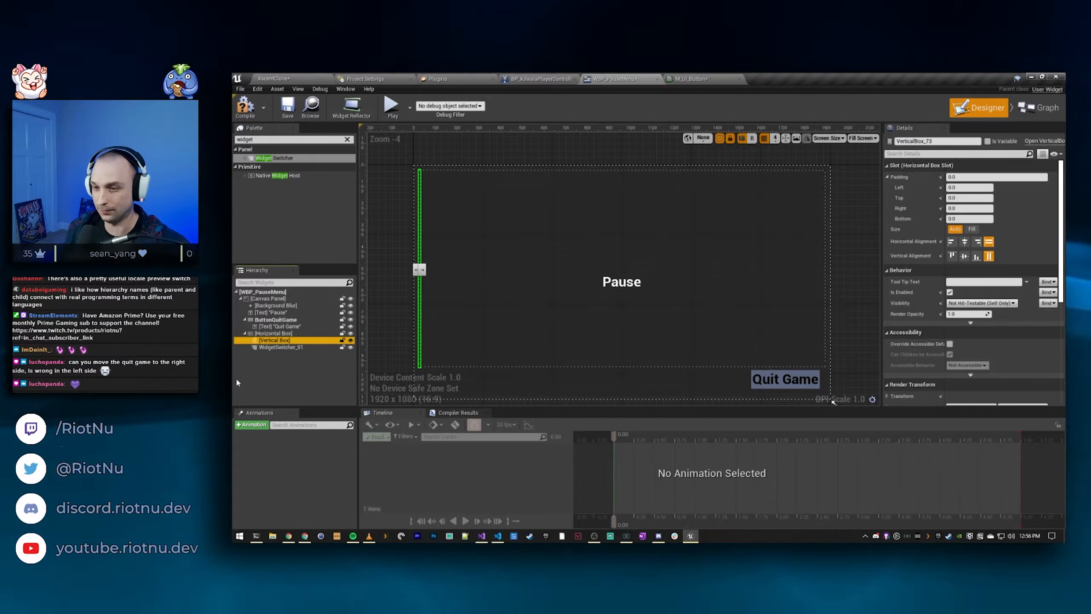
pyautogui.click(977, 231)
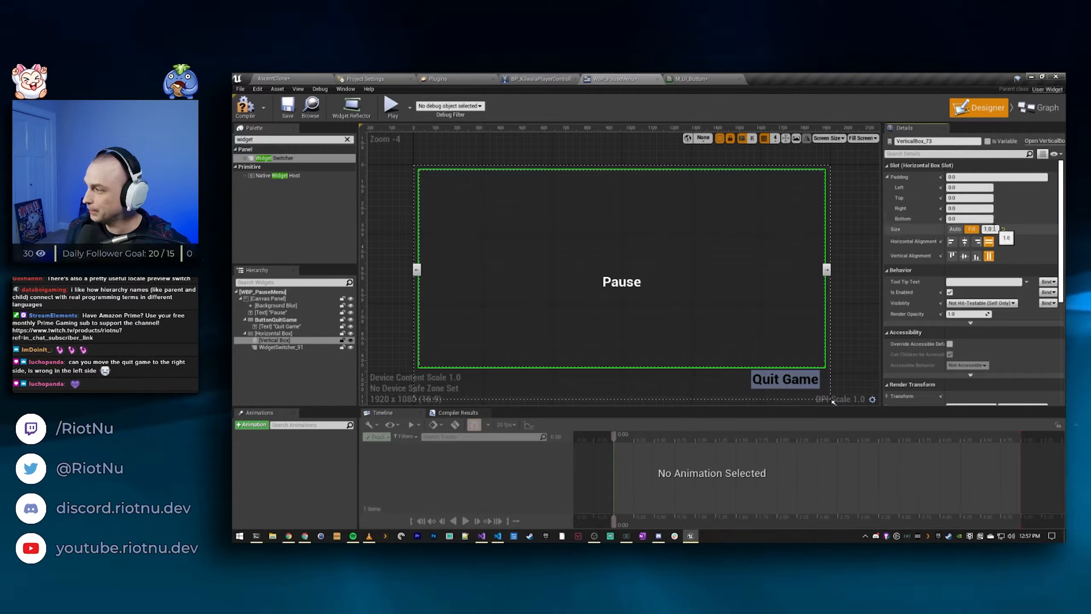
pyautogui.click(282, 348)
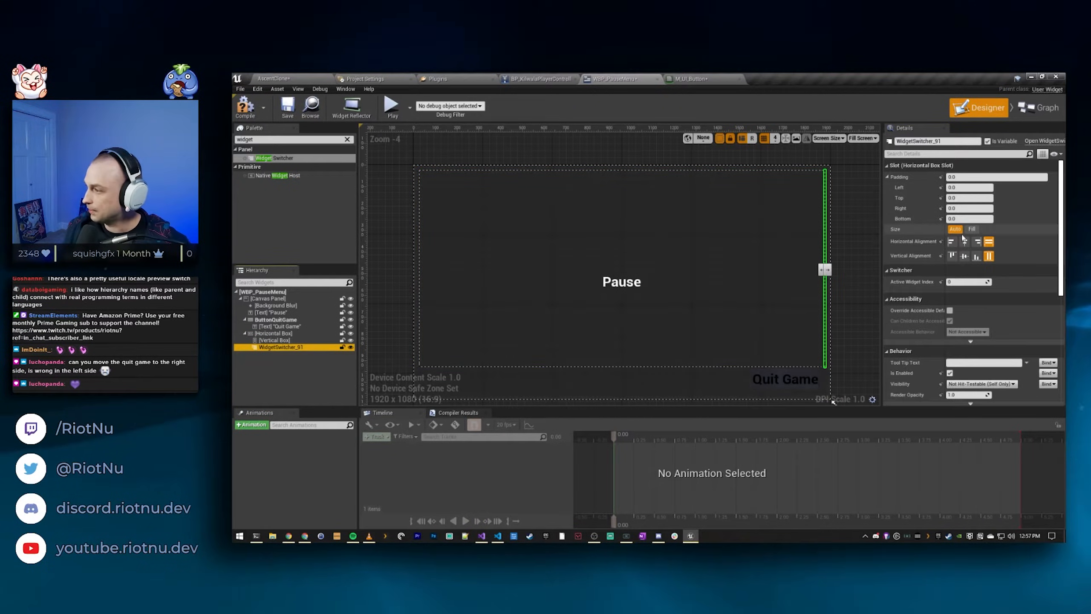
pyautogui.click(974, 229)
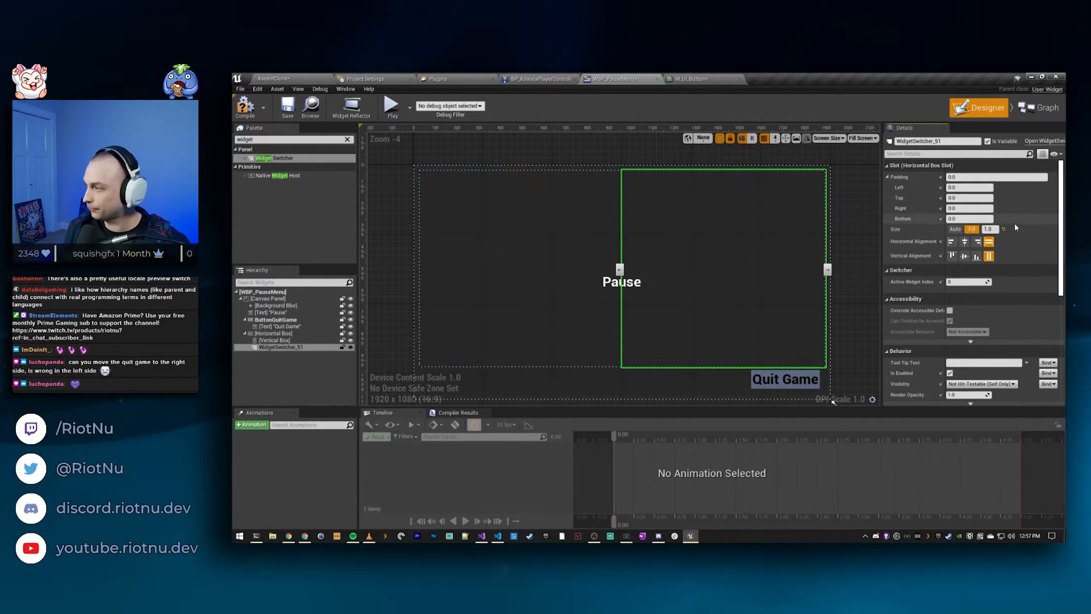
pyautogui.click(988, 229)
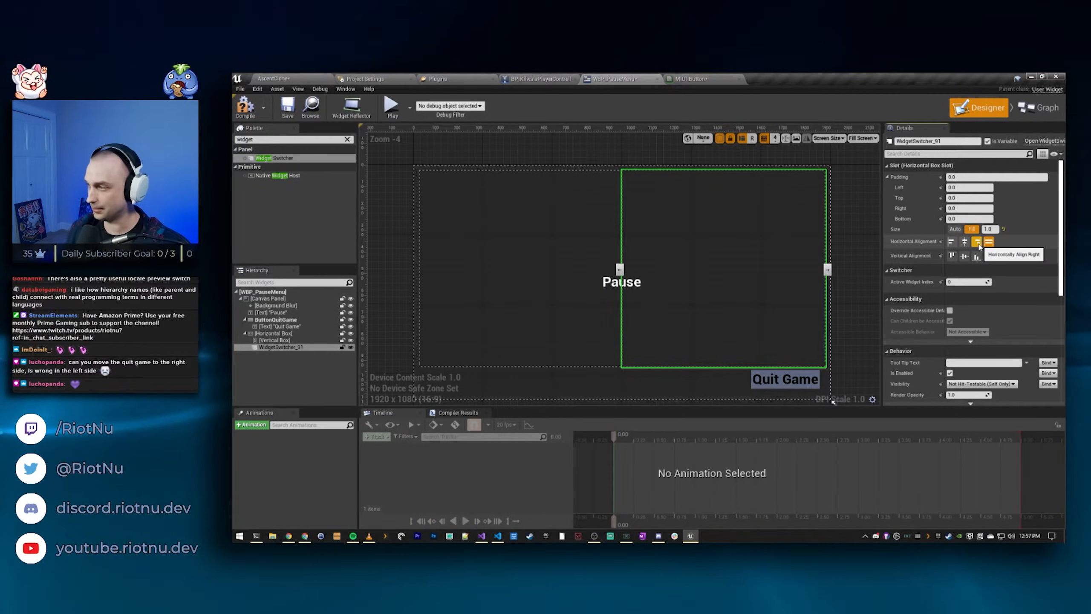
# Step: Set the Widget Switcher's Fill size value to 2 in its Horizontal Box slot
pyautogui.click(305, 340)
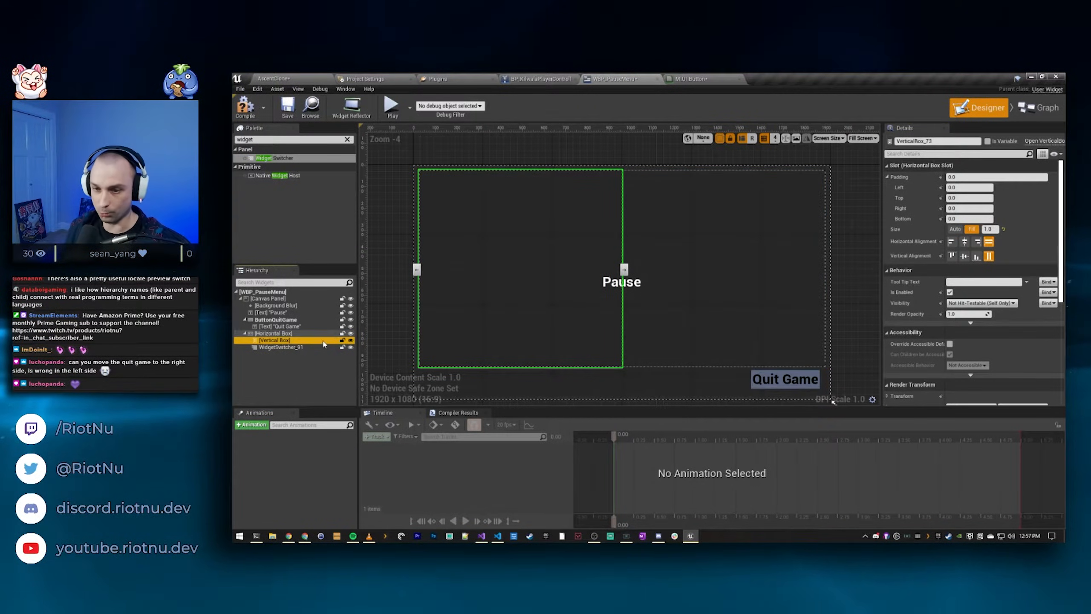
pyautogui.click(301, 347)
pyautogui.click(996, 229)
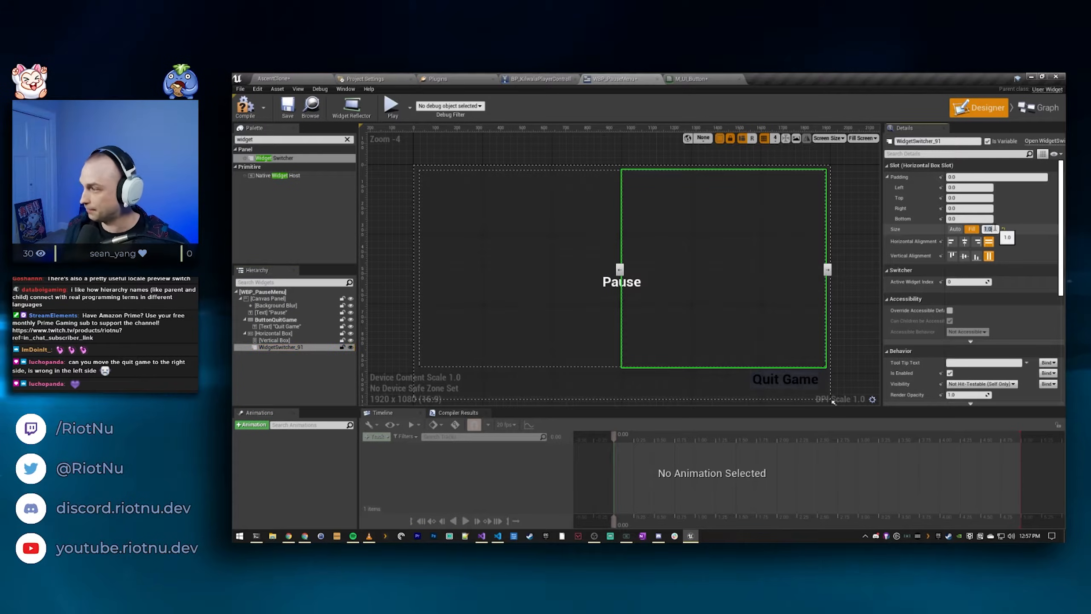
pyautogui.write('2')
pyautogui.press('Return')
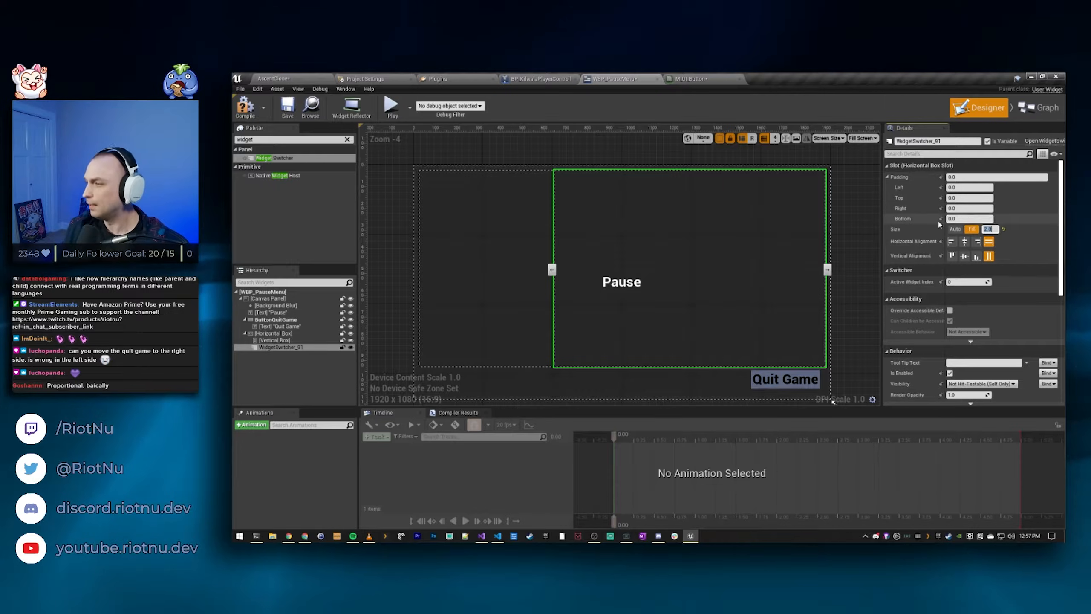
# Step: Set the Vertical Box's right padding to 25 and the Widget Switcher's left padding to 25
pyautogui.click(282, 341)
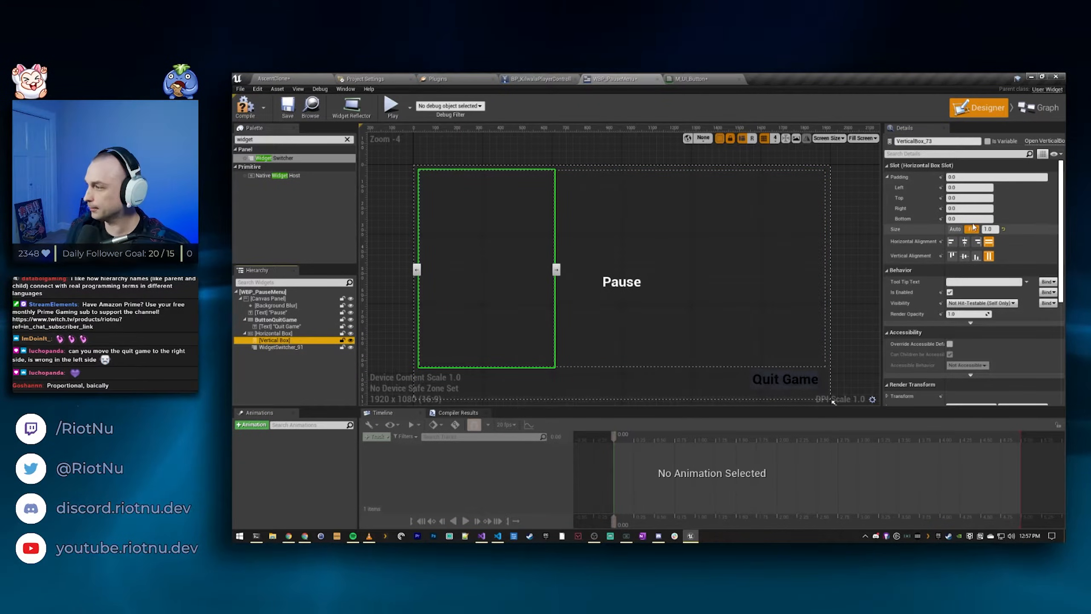
pyautogui.click(969, 208)
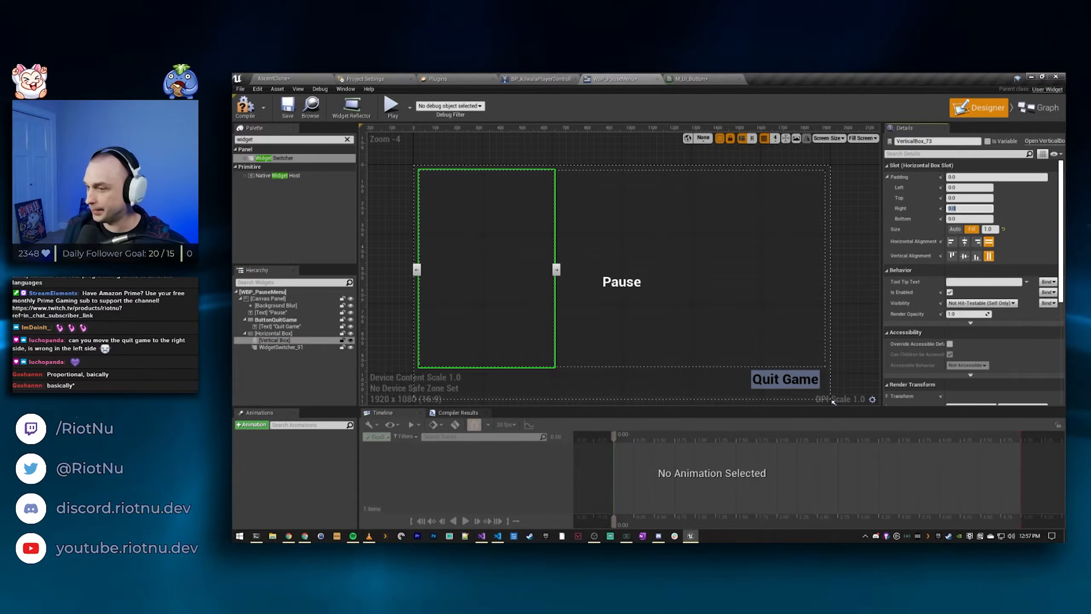
pyautogui.press('Return')
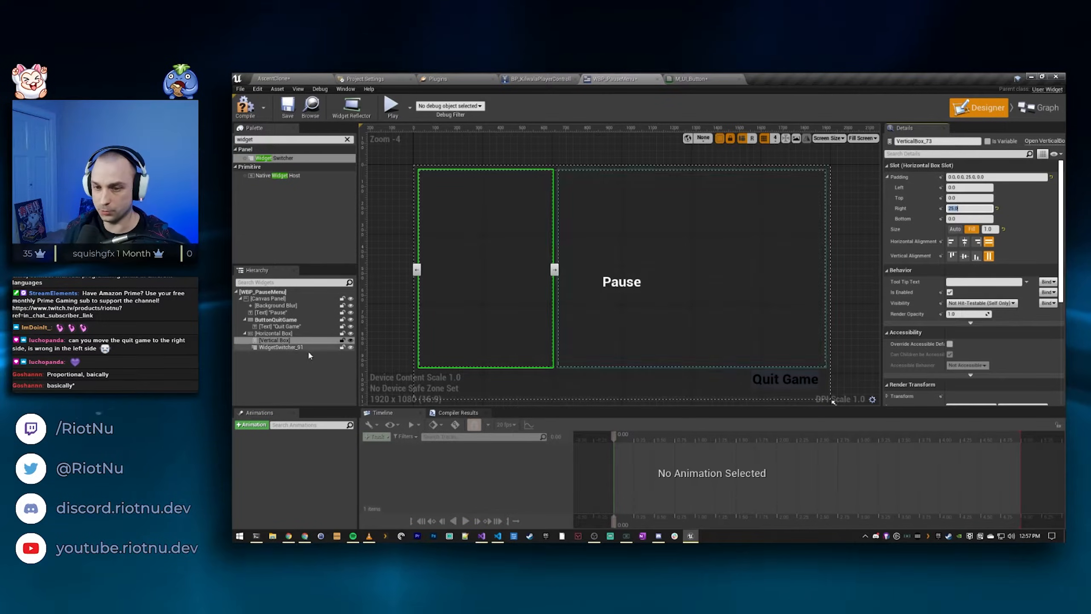
pyautogui.click(281, 354)
pyautogui.click(281, 348)
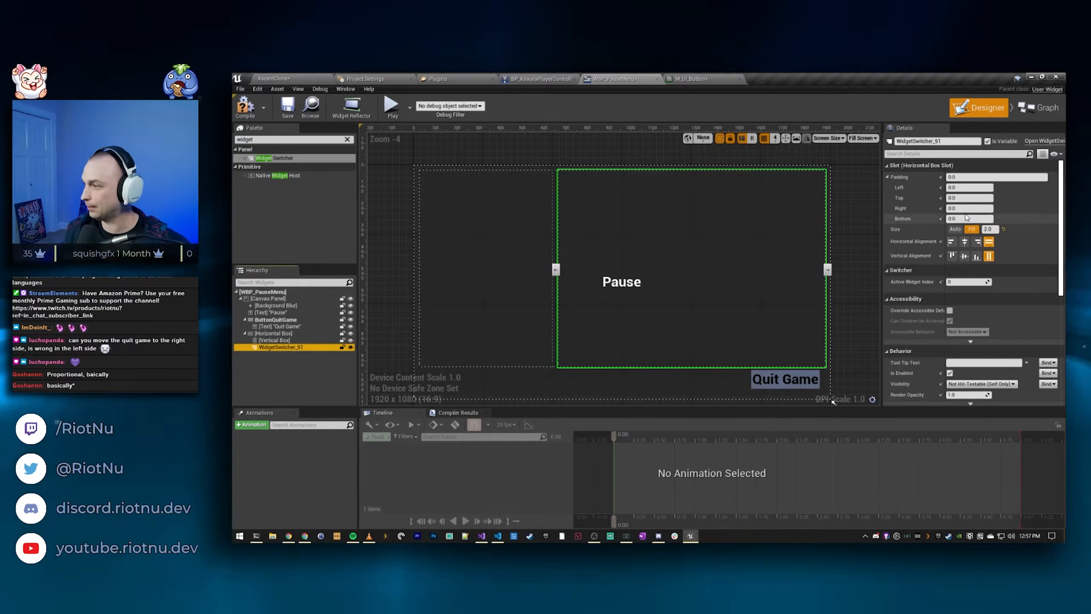
pyautogui.click(965, 188)
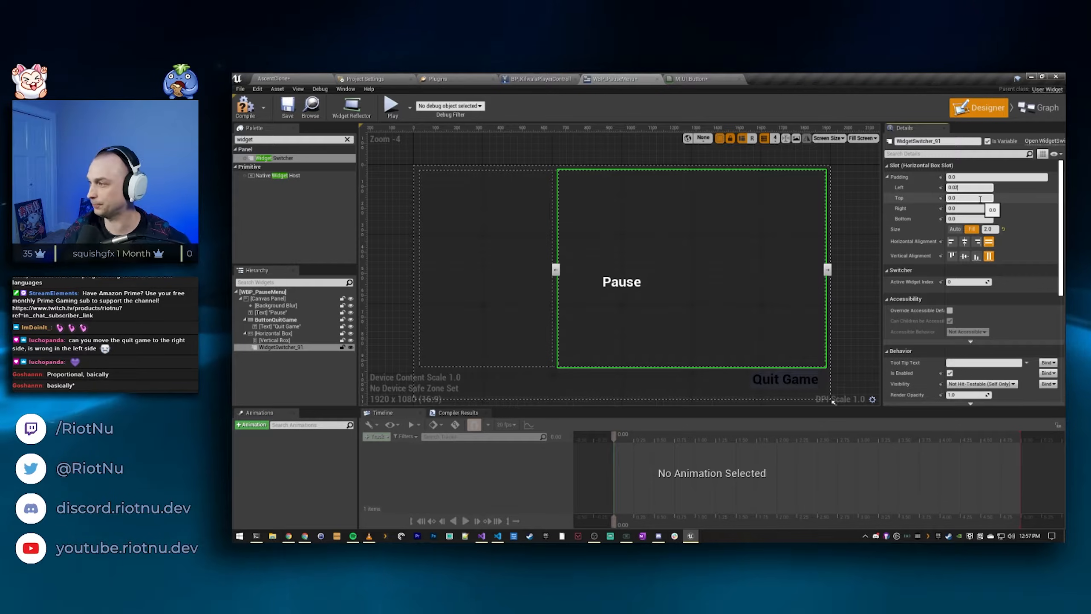
pyautogui.write('25')
pyautogui.press('Return')
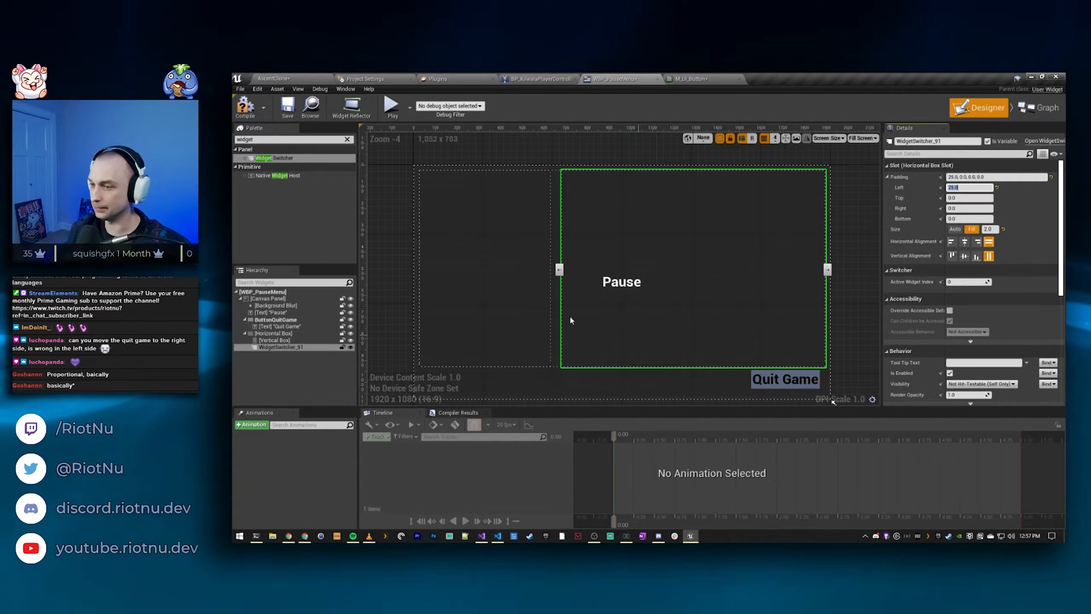
# Step: Delete the "Pause" text from the Canvas Panel
pyautogui.click(271, 312)
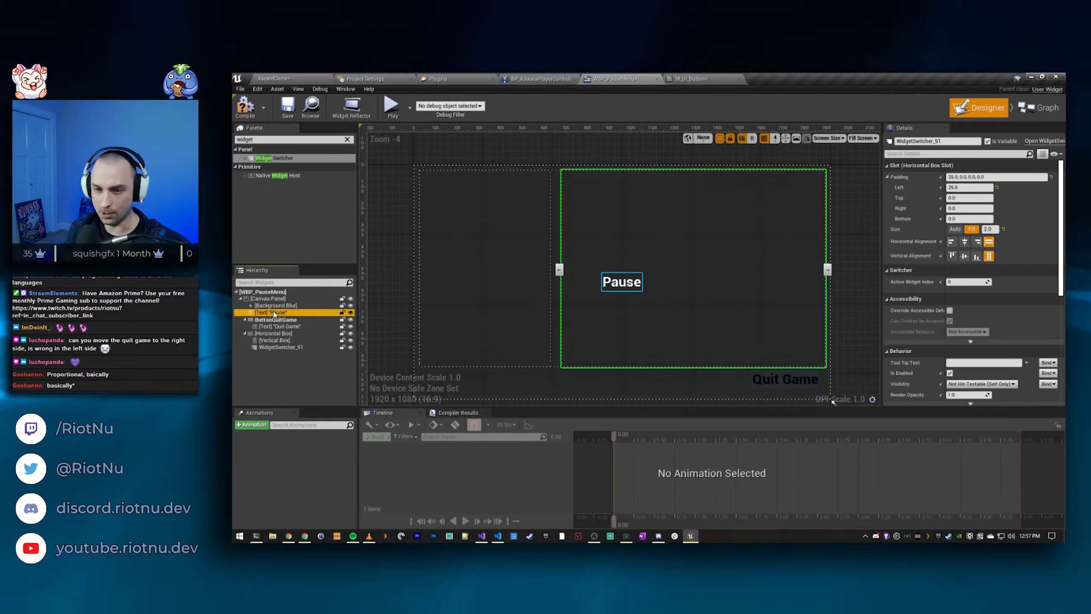
pyautogui.press('Delete')
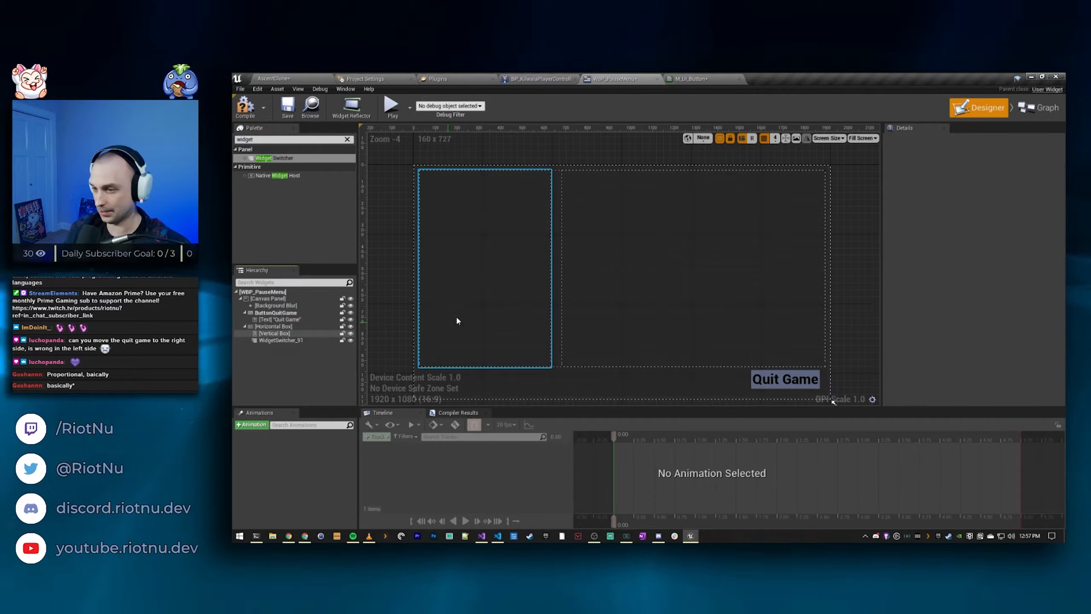
# Step: Add a Button inside the Vertical Box
pyautogui.click(275, 334)
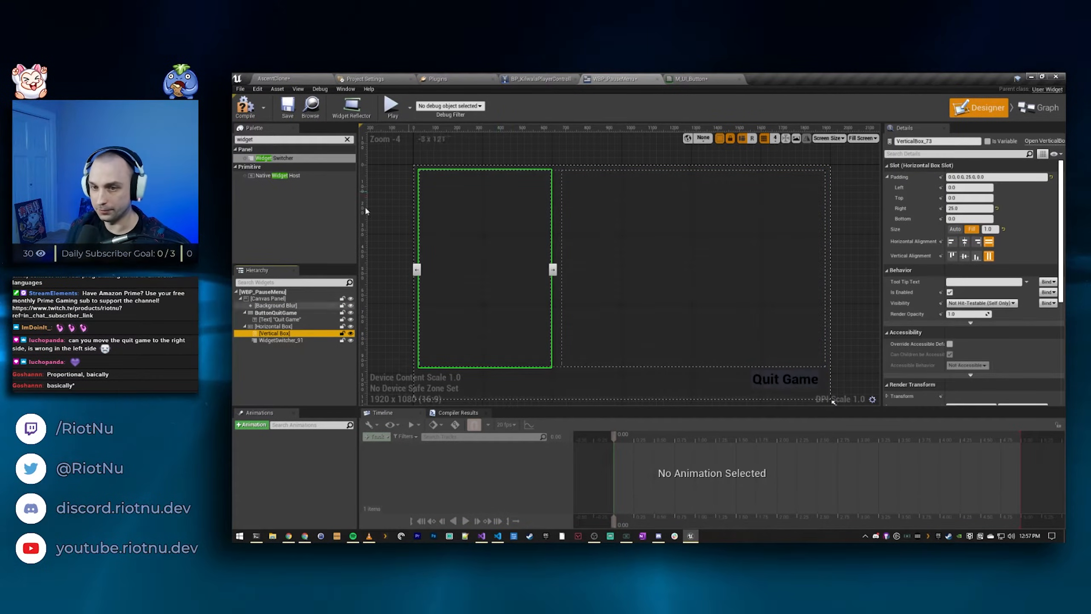
pyautogui.click(318, 139)
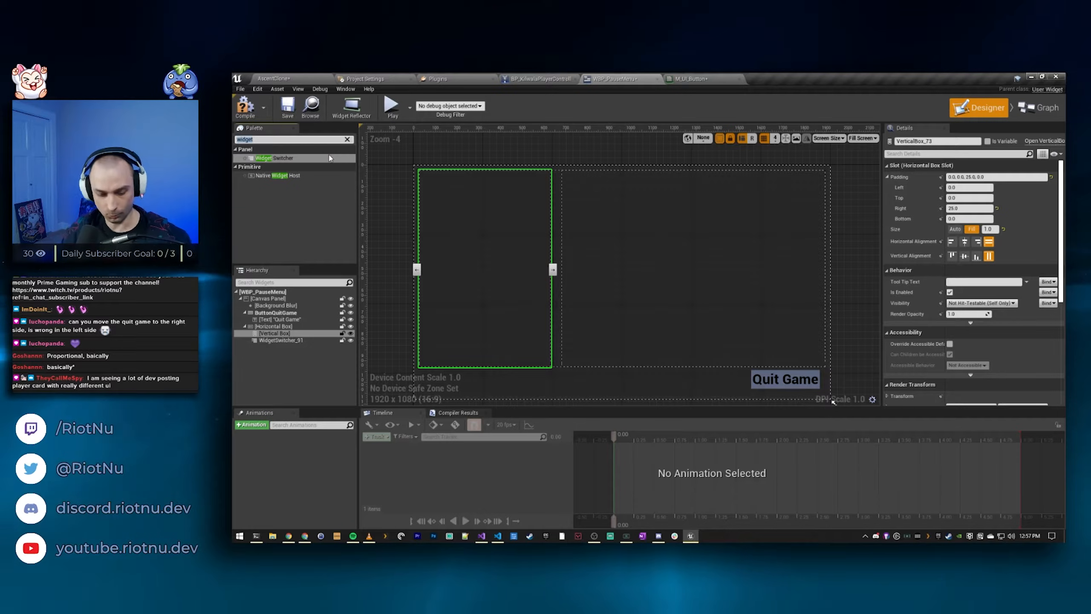
pyautogui.write('text')
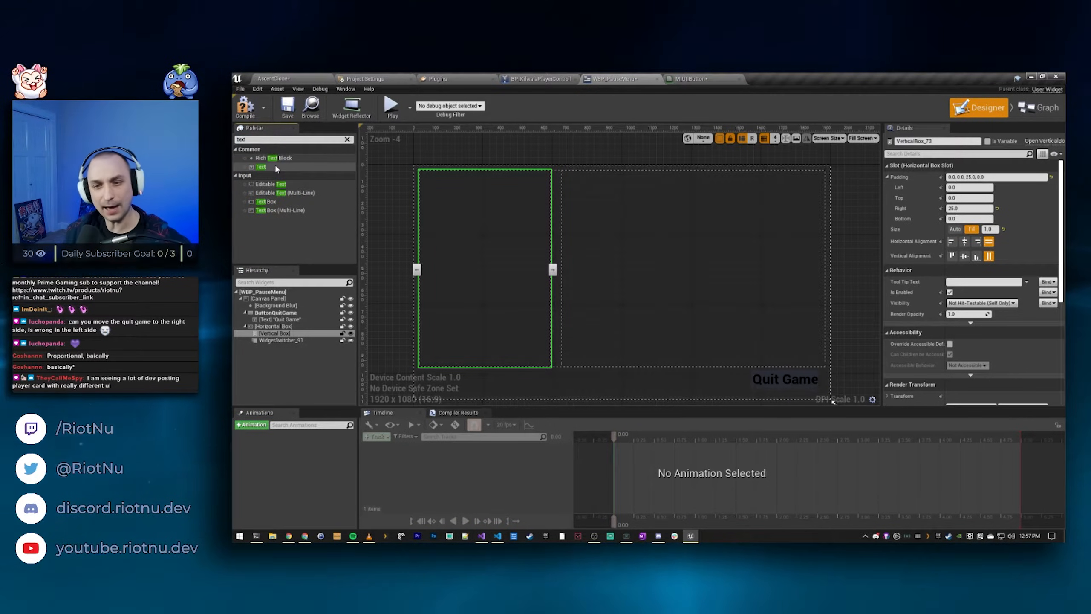
pyautogui.press('BackSpace')
pyautogui.press('BackSpace')
pyautogui.press('BackSpace')
pyautogui.press('BackSpace')
pyautogui.write('but')
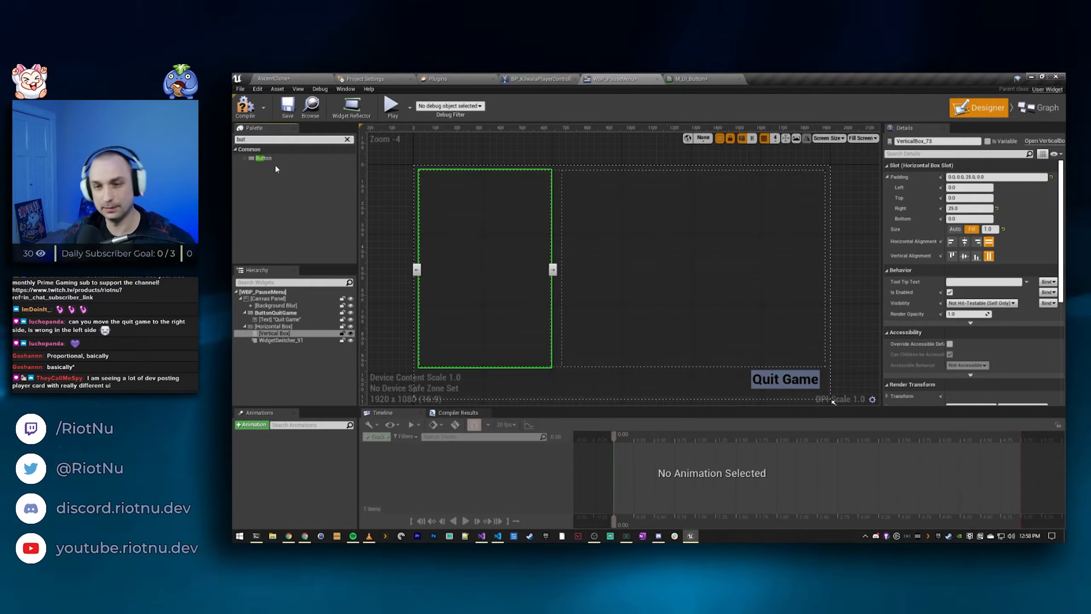
pyautogui.moveTo(264, 157); pyautogui.dragTo(279, 353)
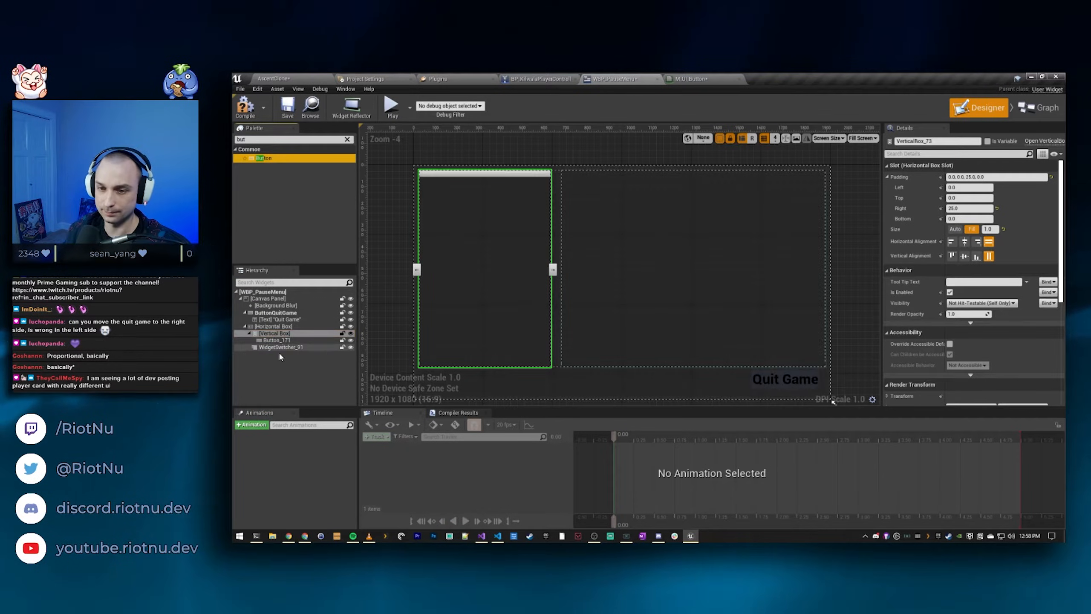
# Step: Add a Text widget as the child of the new button in the Vertical Box
pyautogui.click(279, 140)
pyautogui.write('text')
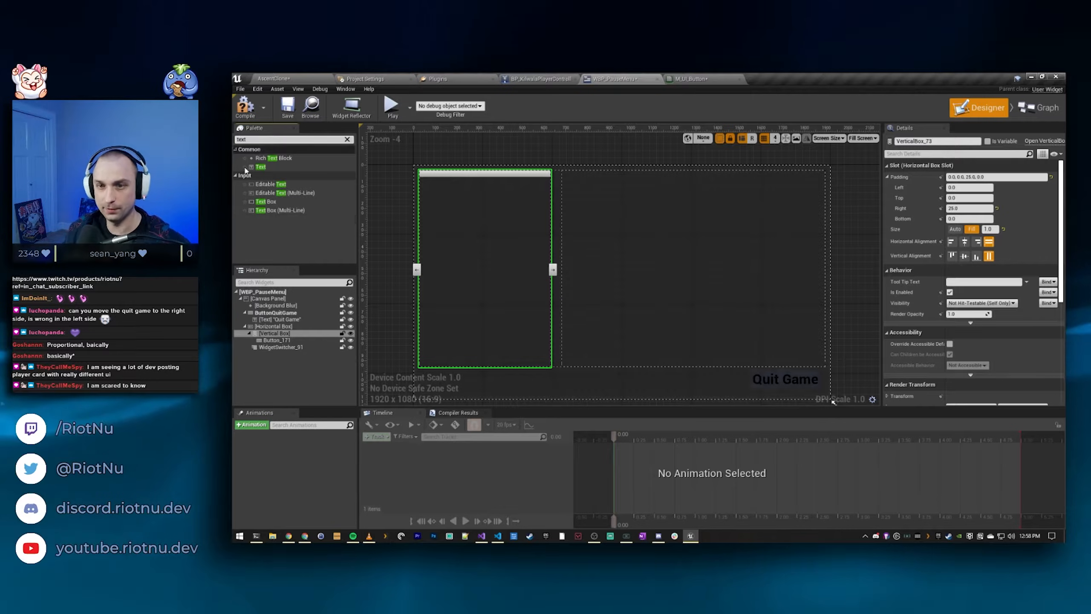
pyautogui.click(270, 166)
pyautogui.moveTo(284, 347); pyautogui.dragTo(278, 340)
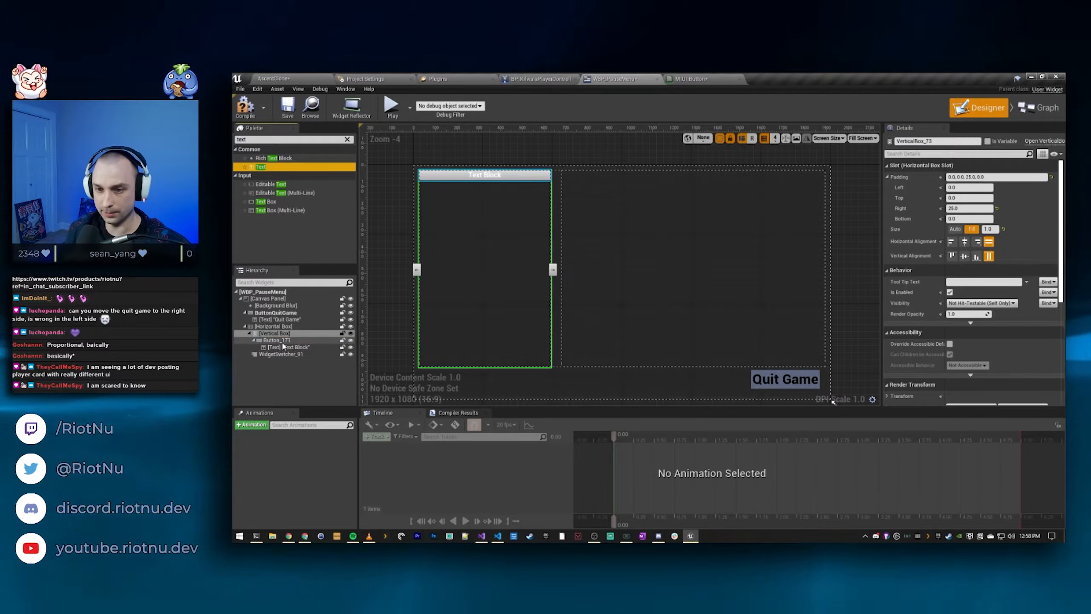
# Step: Set the new button's text to "Keybinds" with a font size of 48
pyautogui.click(277, 340)
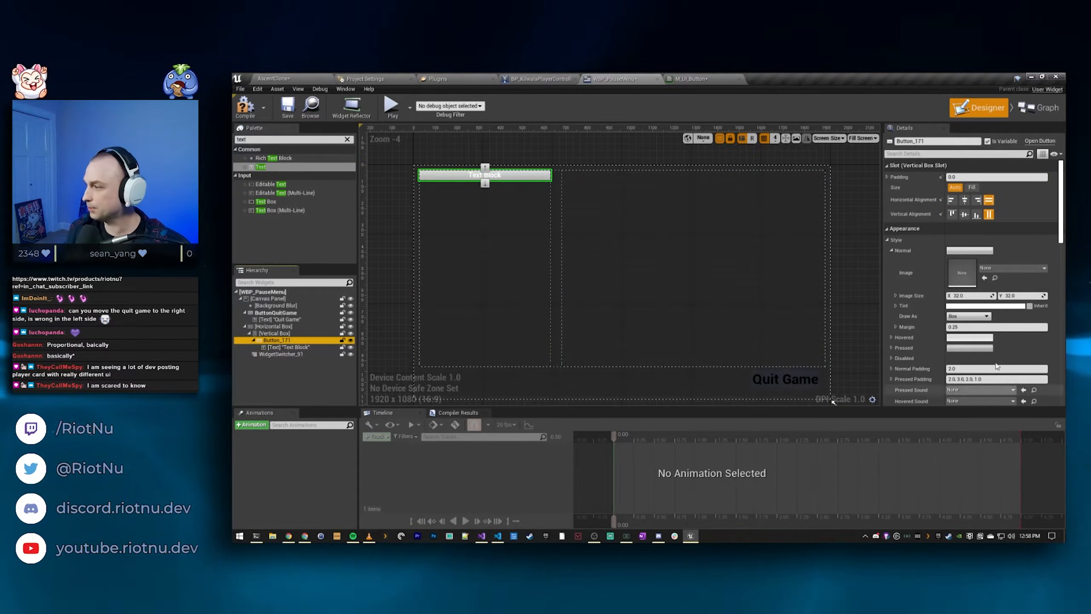
pyautogui.click(295, 348)
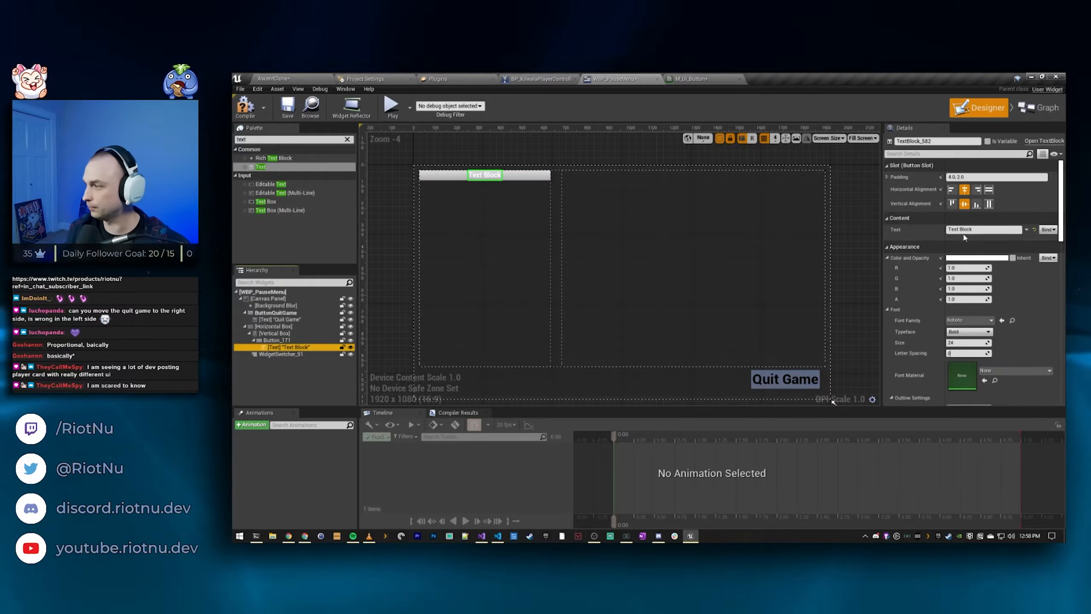
pyautogui.write('Keybinds')
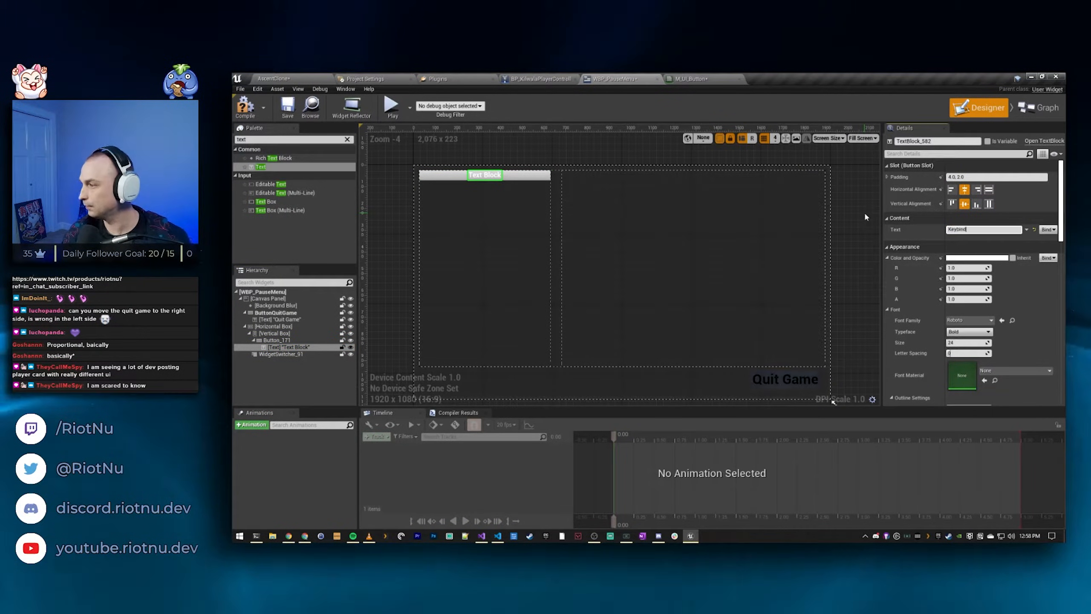
pyautogui.click(964, 343)
pyautogui.write('48')
pyautogui.press('Return')
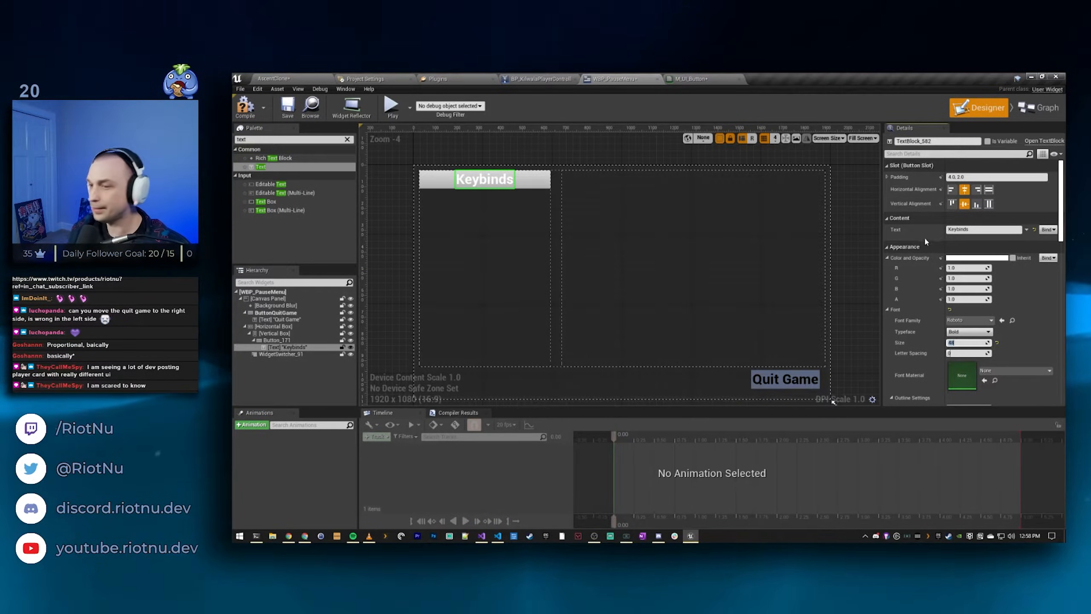
# Step: Align the "Keybinds" text horizontally left within its button
pyautogui.click(284, 341)
pyautogui.press('Down')
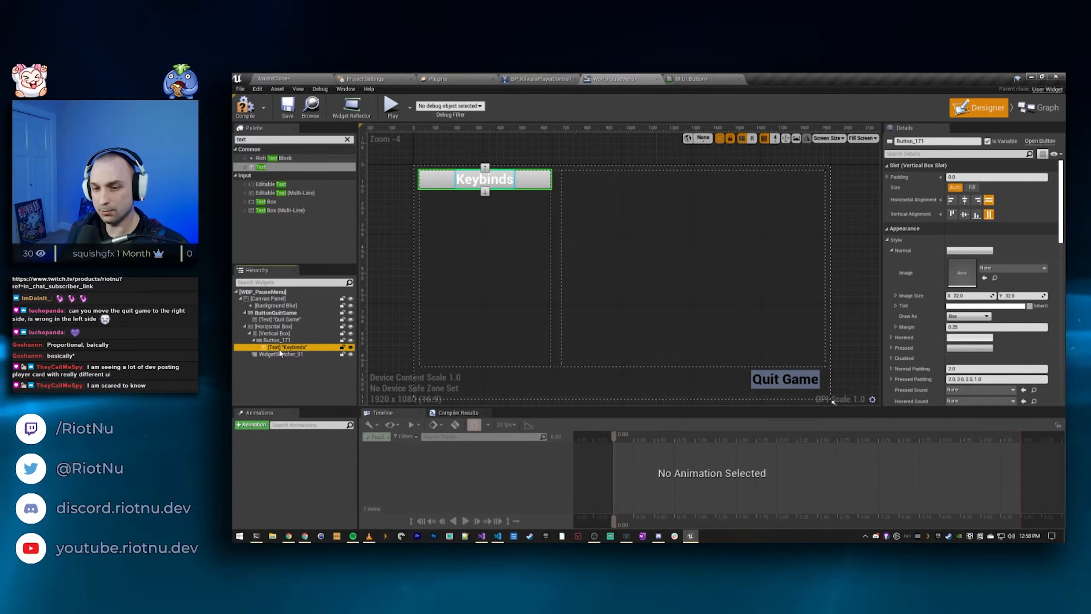
pyautogui.click(951, 189)
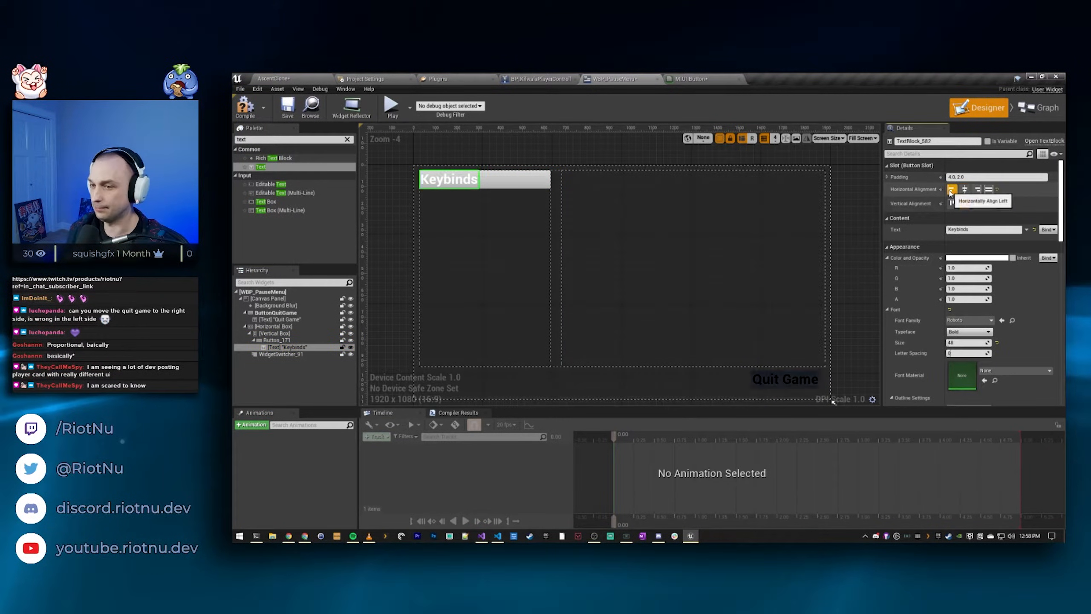
# Step: Make the Keybinds button's Normal style background transparent by setting its tint alpha to 0
pyautogui.click(310, 332)
pyautogui.click(292, 340)
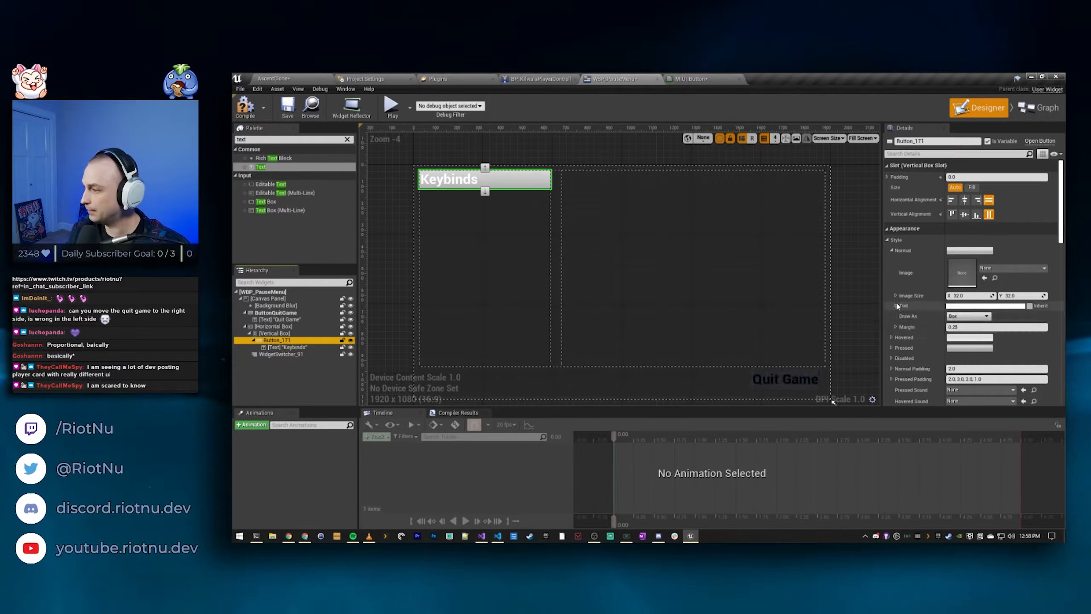
pyautogui.scroll(-1, 902, 323)
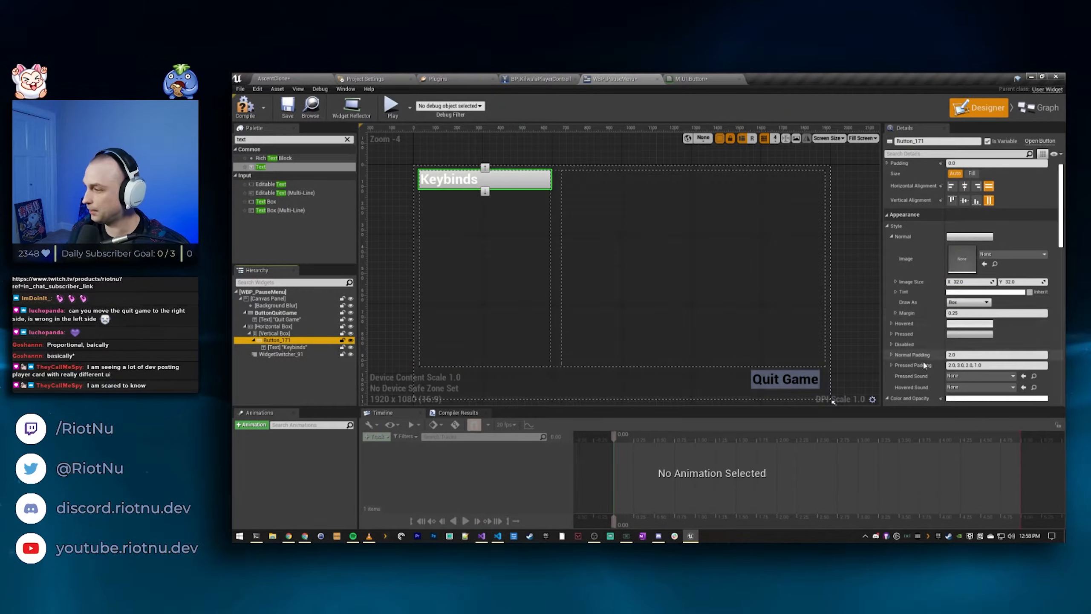
pyautogui.click(891, 324)
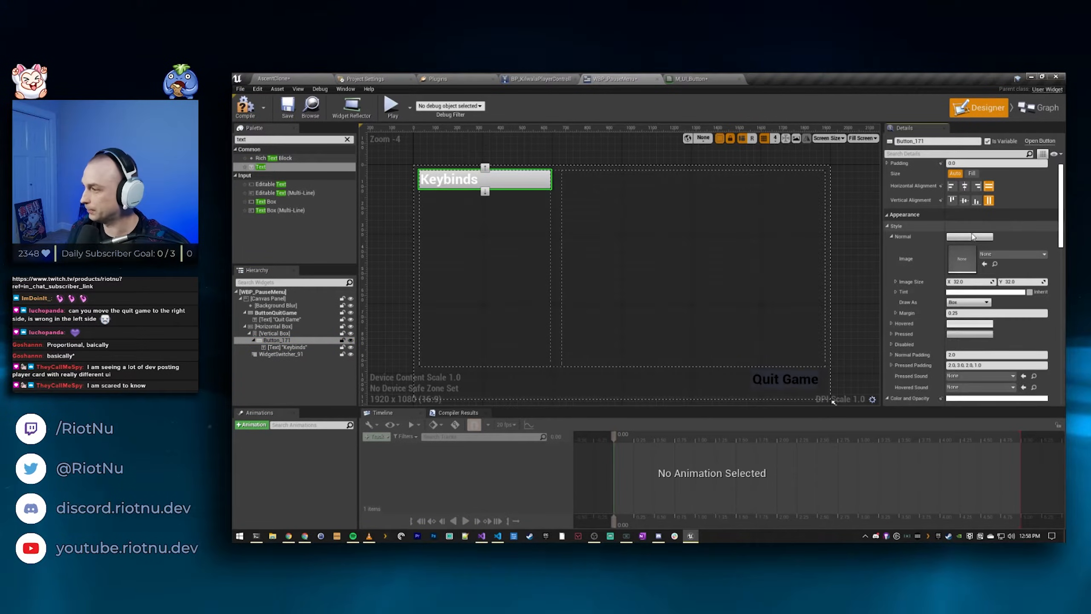
pyautogui.click(980, 293)
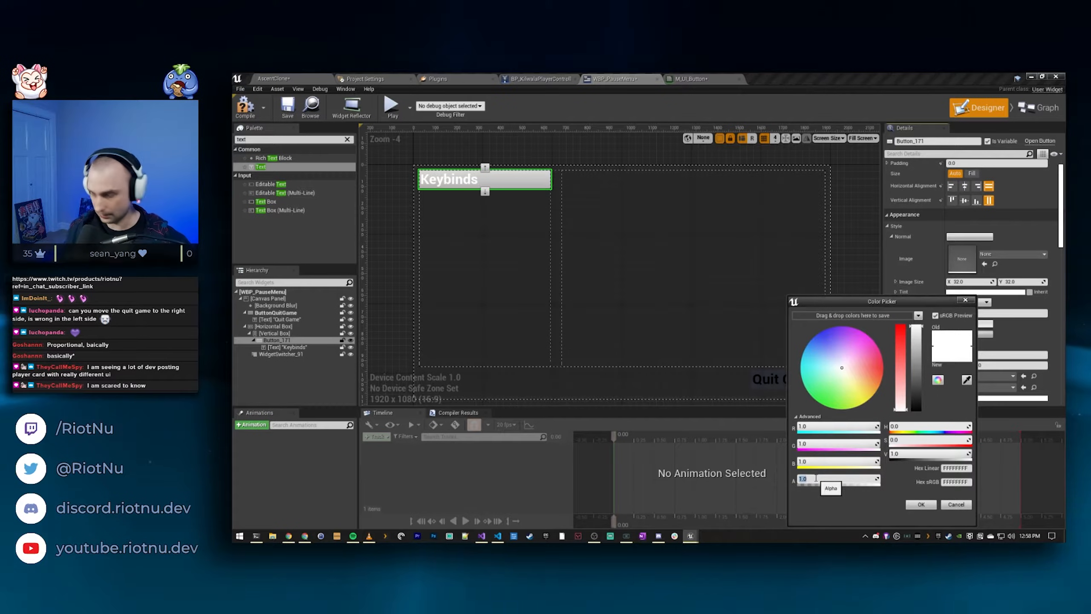
pyautogui.press('Return')
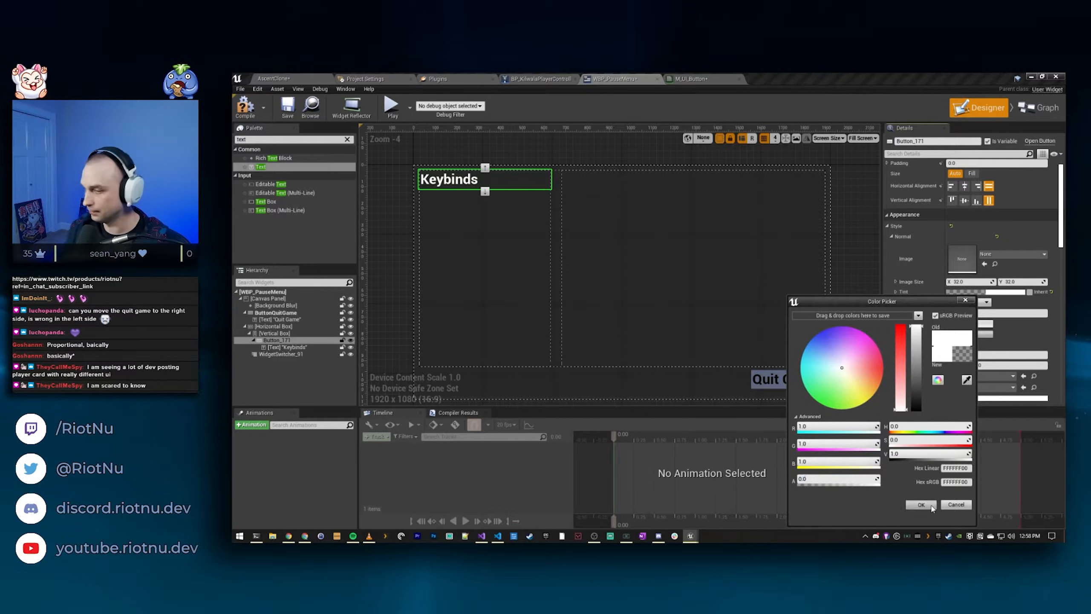
pyautogui.click(931, 507)
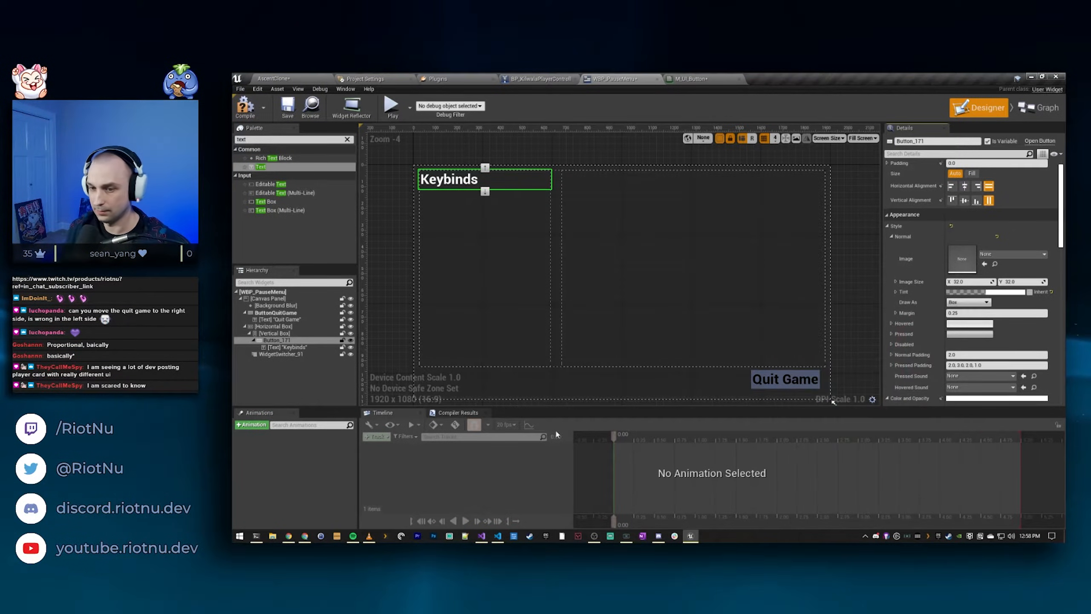
# Step: Change the colour of the "Keybinds" text to black
pyautogui.click(285, 348)
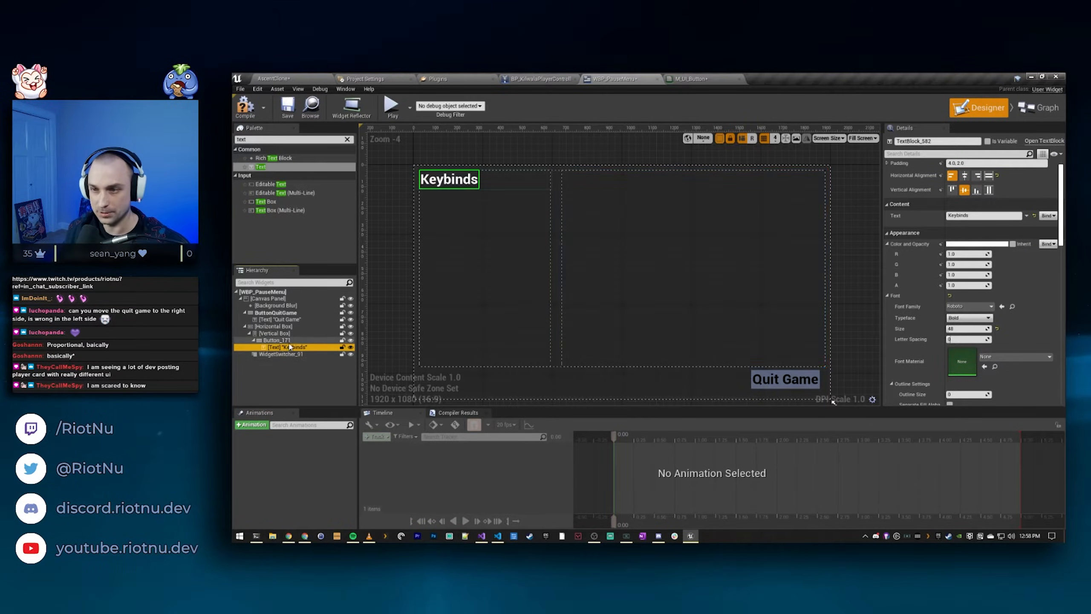
pyautogui.scroll(-2, 997, 306)
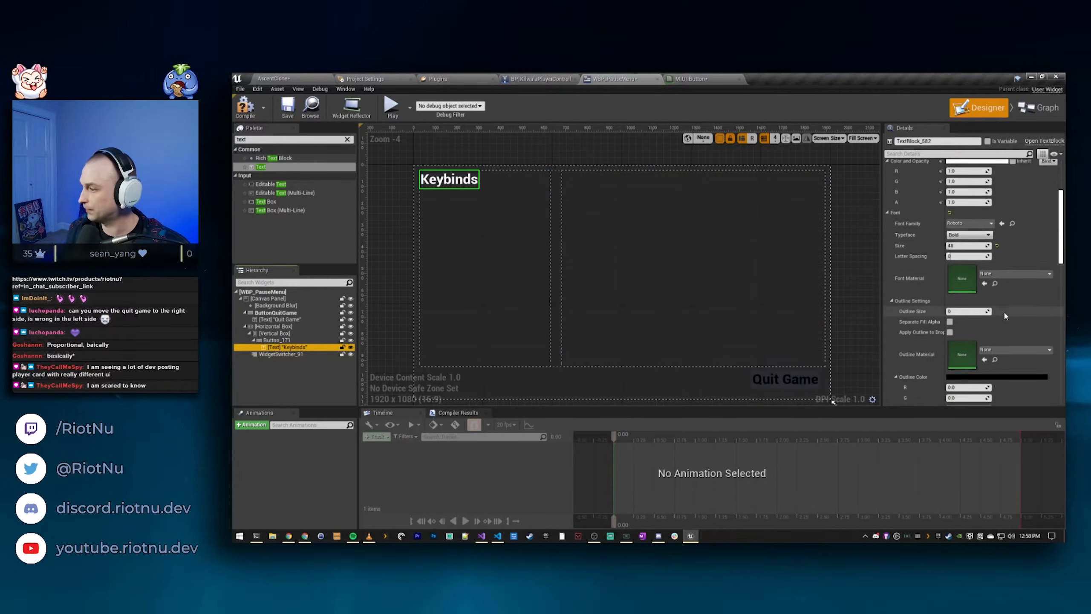
pyautogui.scroll(1, 927, 279)
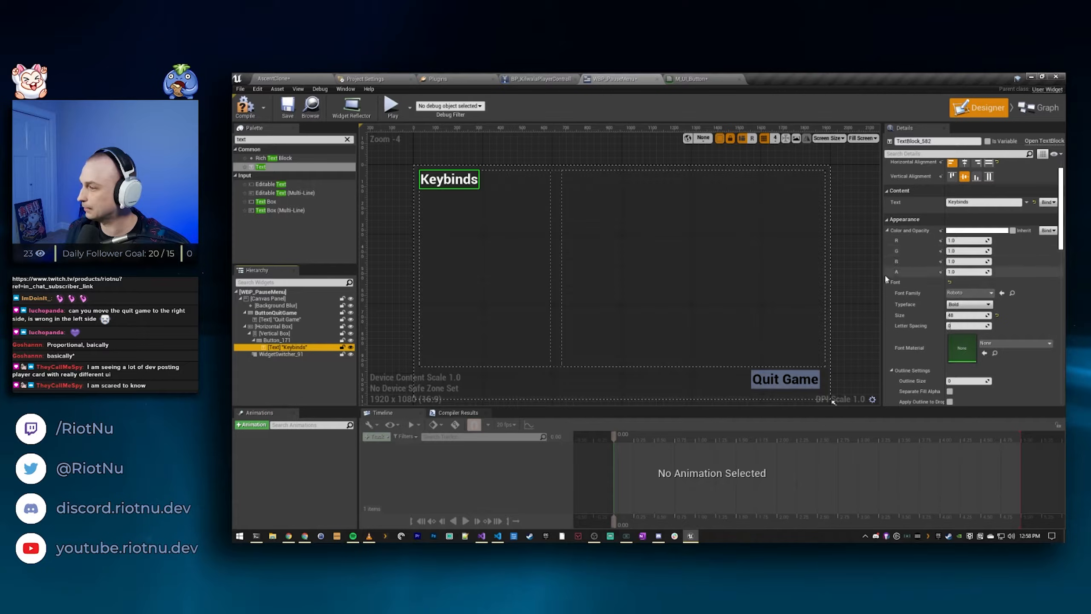
pyautogui.click(977, 230)
pyautogui.click(906, 343)
pyautogui.click(911, 438)
# Step: Rename the button holding the "Keybinds" text as ButtonKeybinds
pyautogui.click(298, 341)
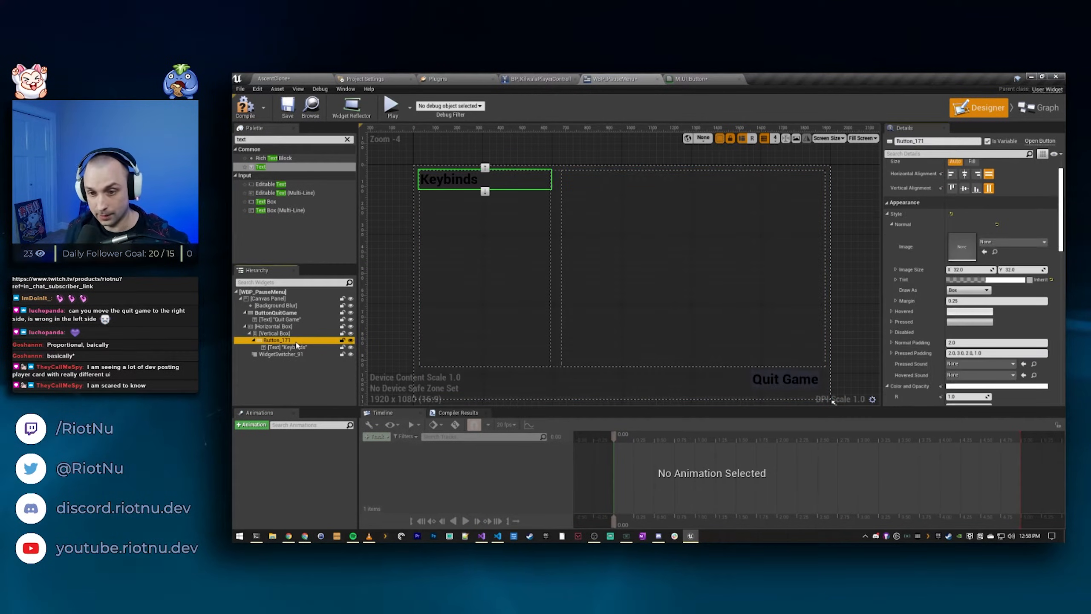
pyautogui.click(299, 342)
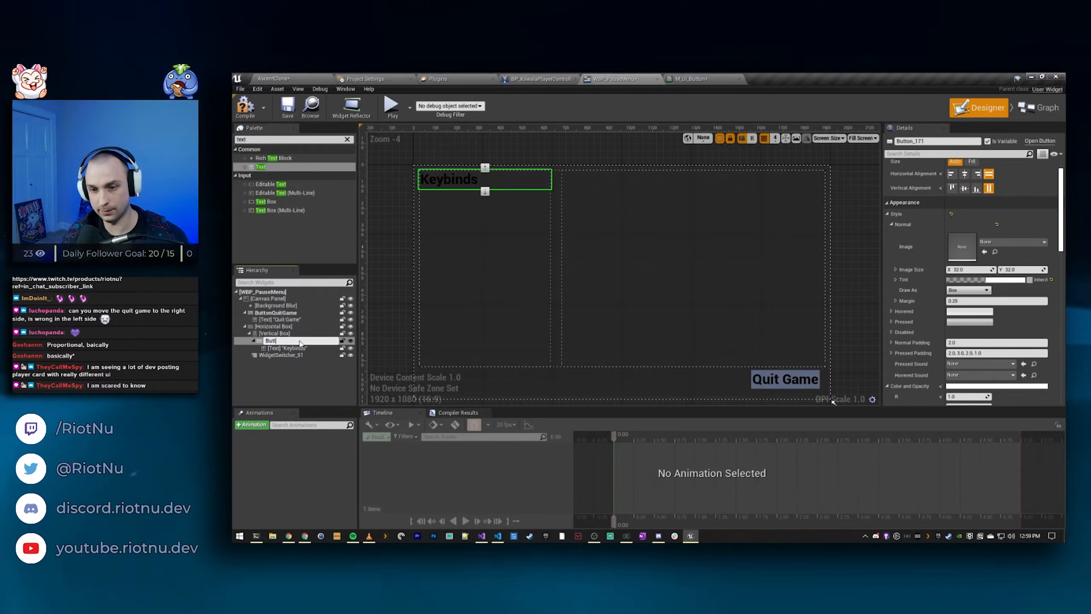
pyautogui.write('ButtonKeybinds')
pyautogui.press('Return')
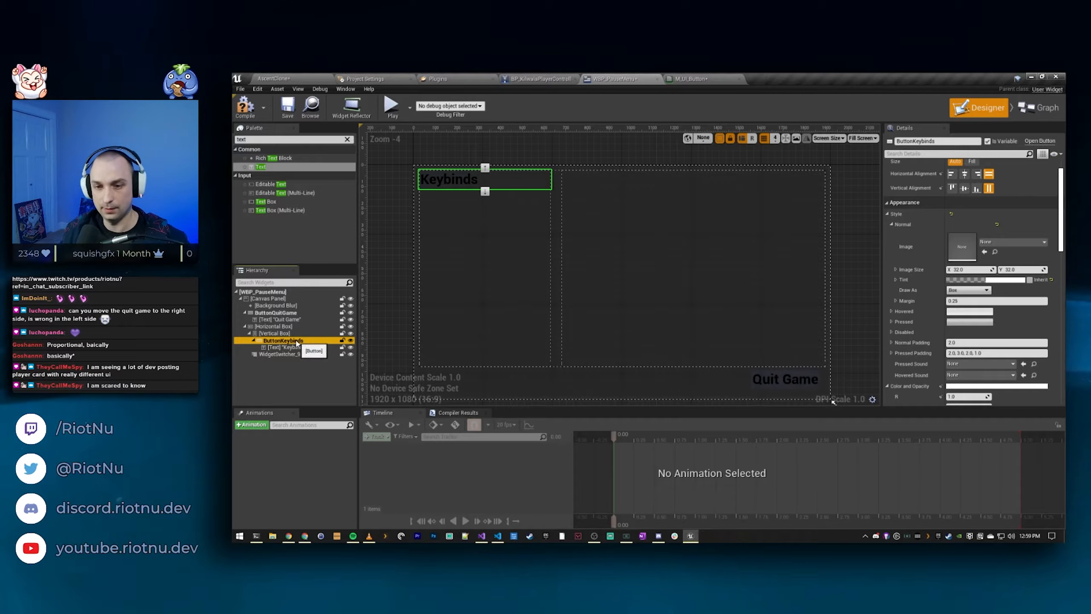
# Step: Duplicate ButtonKeybinds within the Vertical Box as ButtonGraphics and set the copy's text to "Graphics"
pyautogui.hotkey('ctrl', 'd')
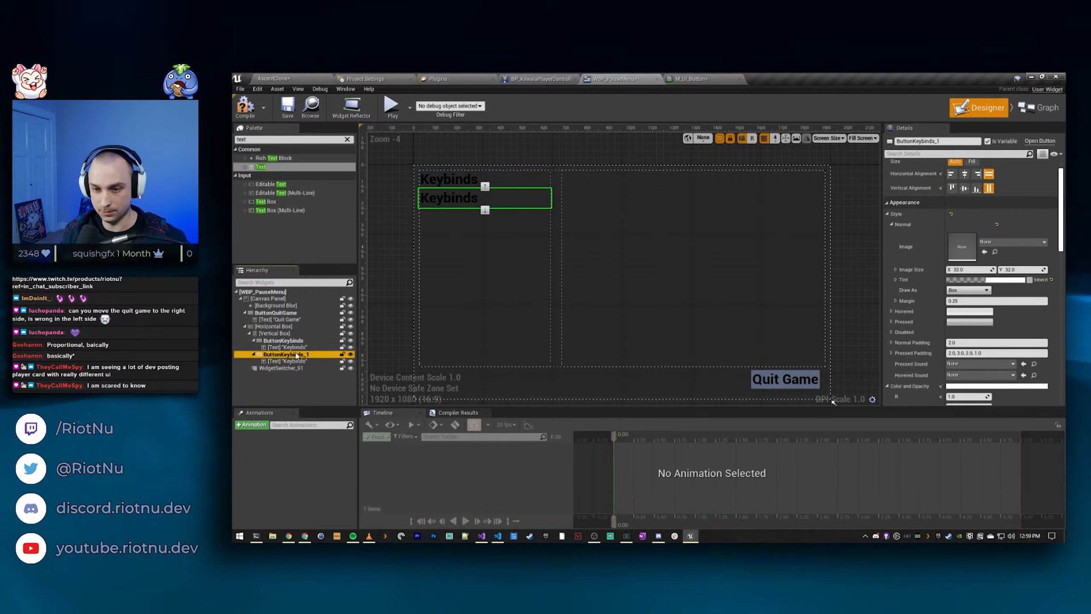
pyautogui.press('F2')
pyautogui.write('But')
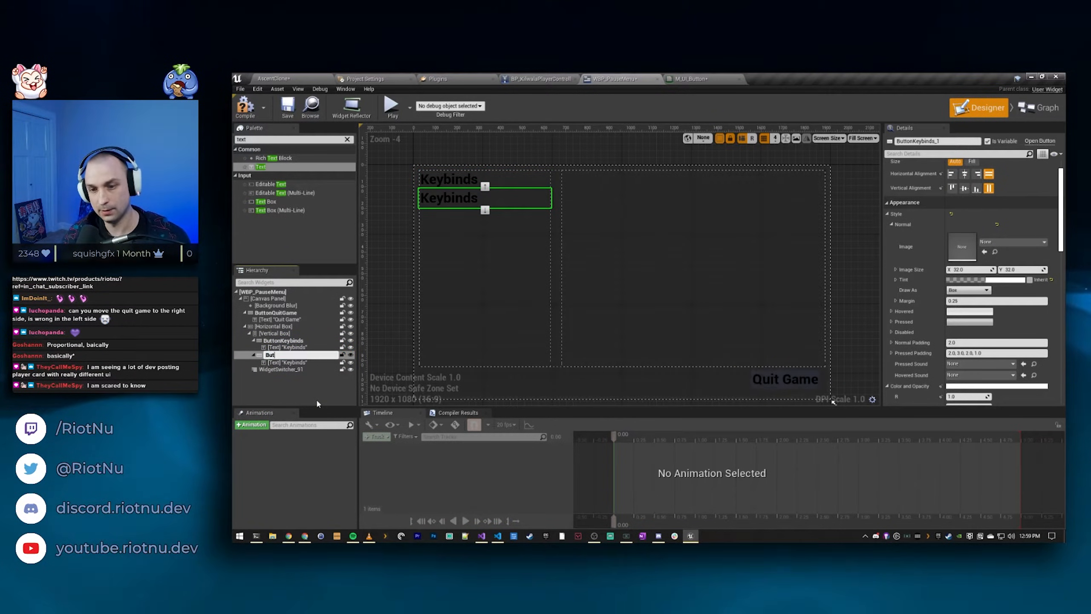
pyautogui.write('tonGraphics')
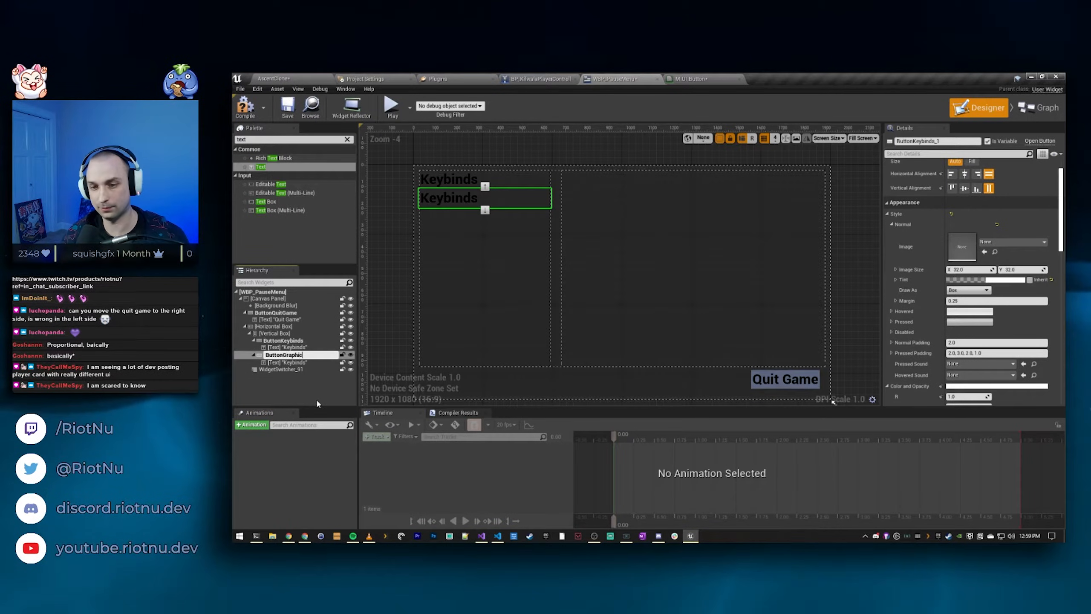
pyautogui.press('Return')
pyautogui.click(291, 362)
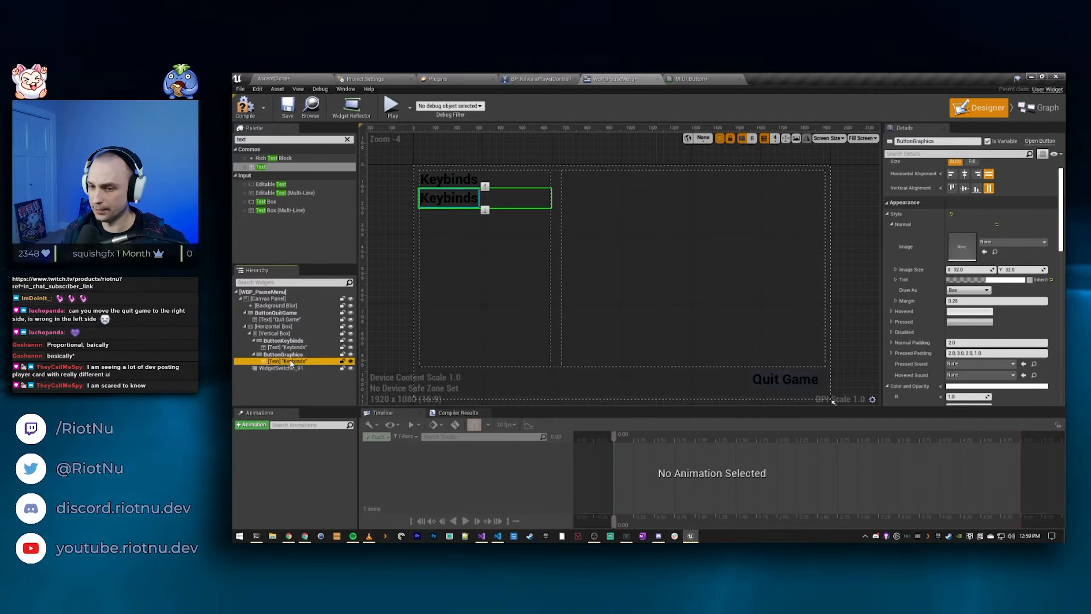
pyautogui.click(963, 203)
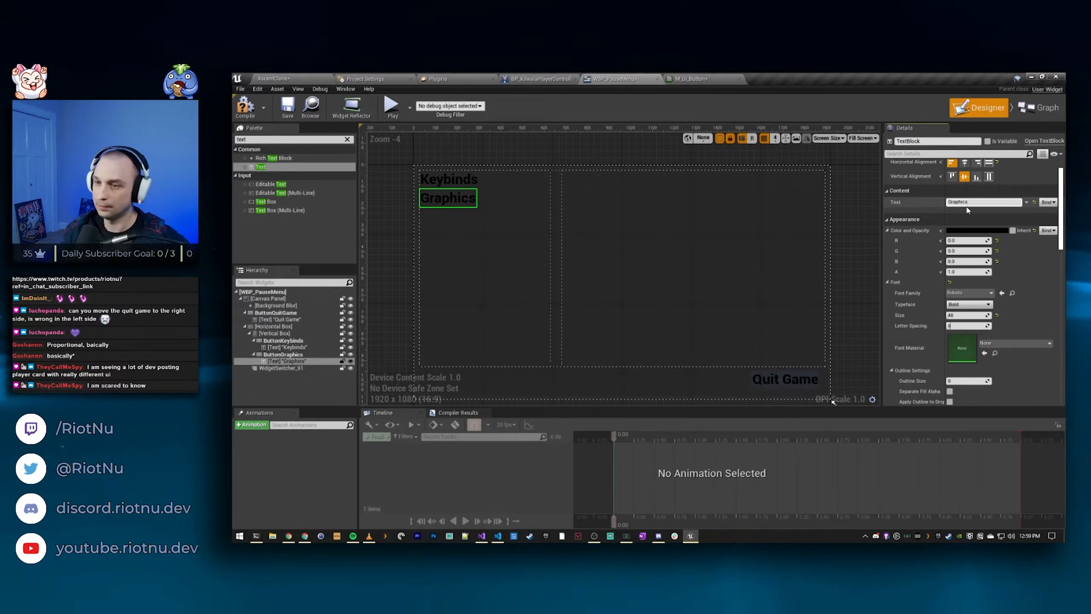
pyautogui.click(460, 180)
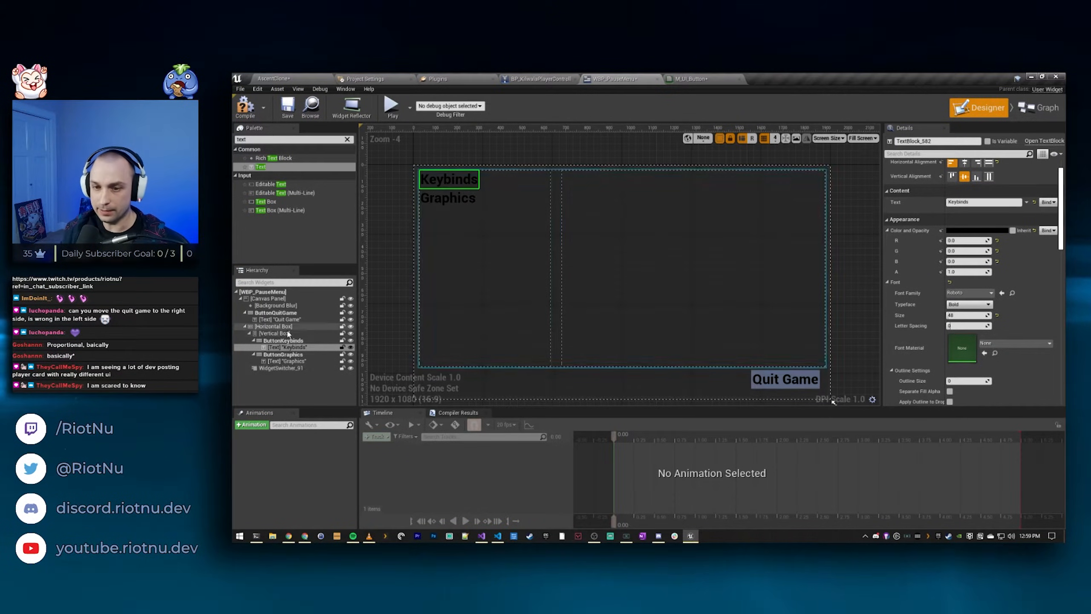
pyautogui.click(284, 333)
pyautogui.click(297, 341)
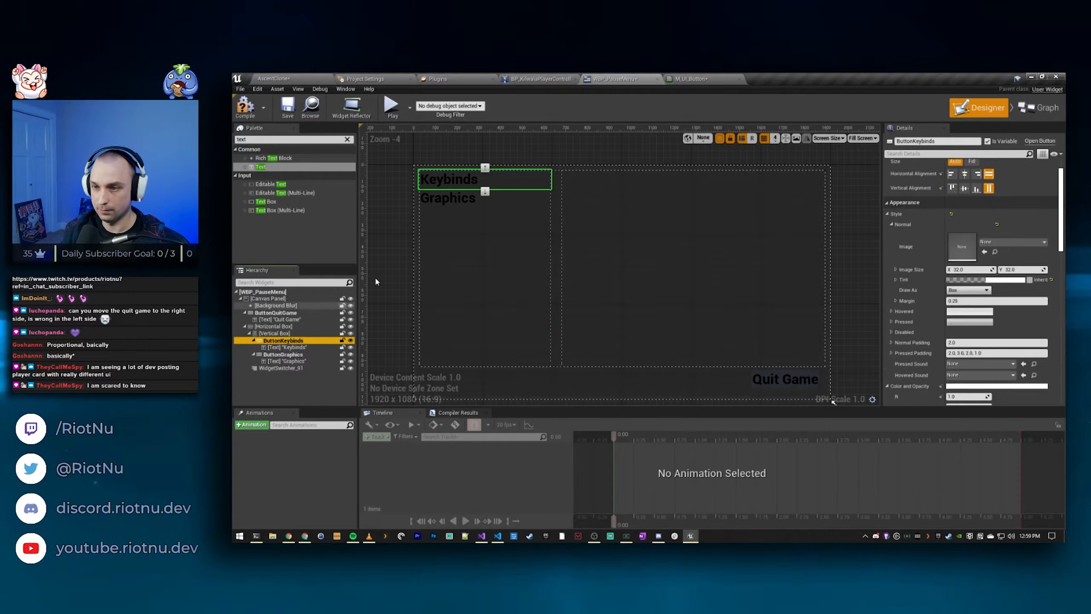
pyautogui.click(485, 188)
pyautogui.click(485, 187)
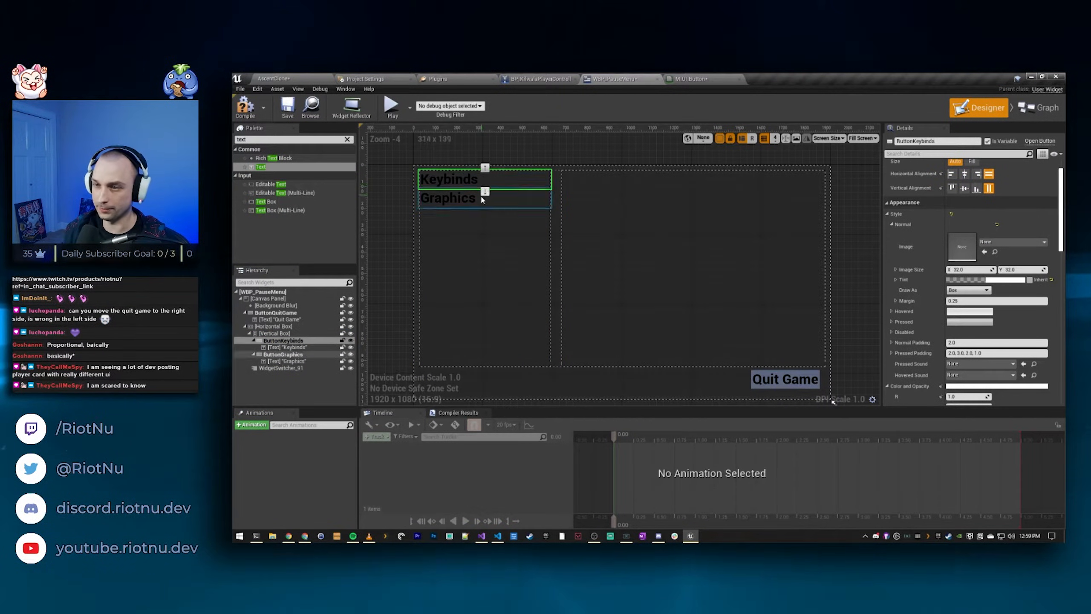
pyautogui.click(486, 190)
pyautogui.click(486, 188)
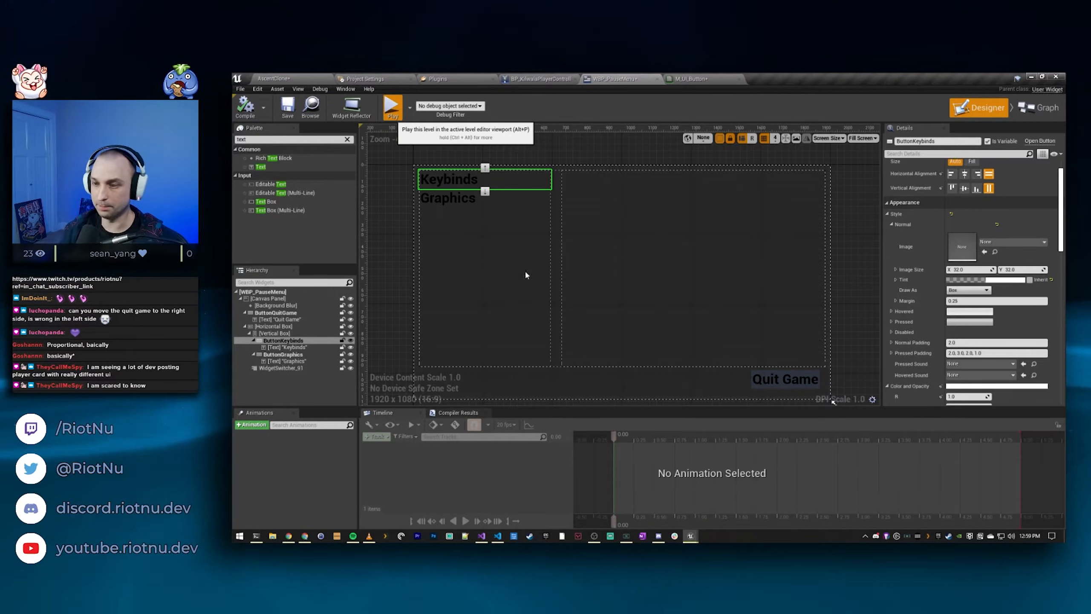
# Step: Play the level, open the pause menu to check its button layout, and leave the preview with Quit Game
pyautogui.click(585, 252)
pyautogui.press('Escape')
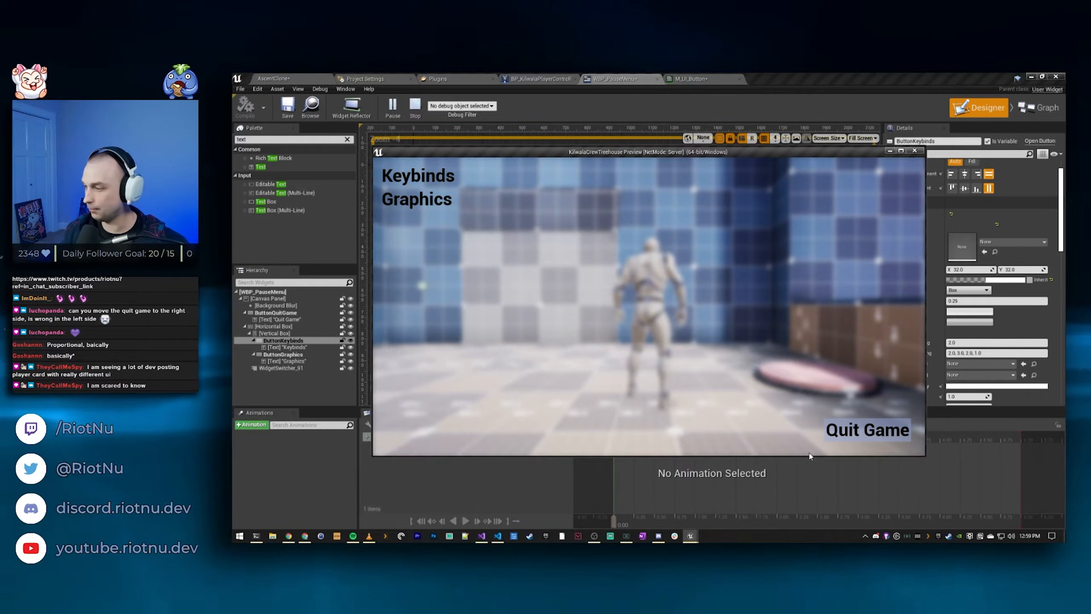
pyautogui.click(914, 439)
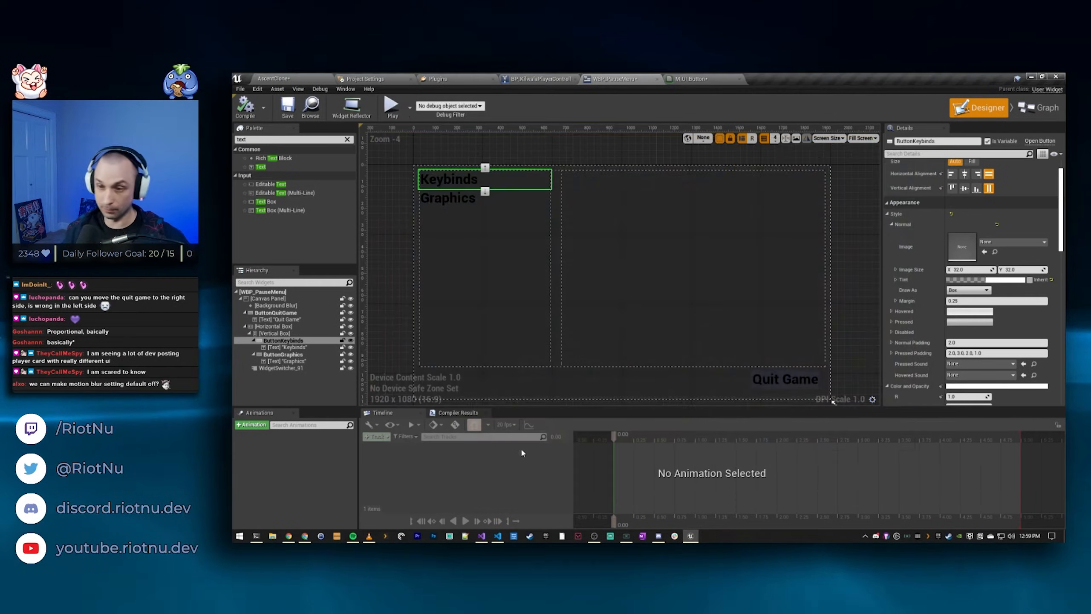
# Step: Create a Widget Blueprint named WBP_KeybindsPane in the project's UI folder
pyautogui.click(627, 311)
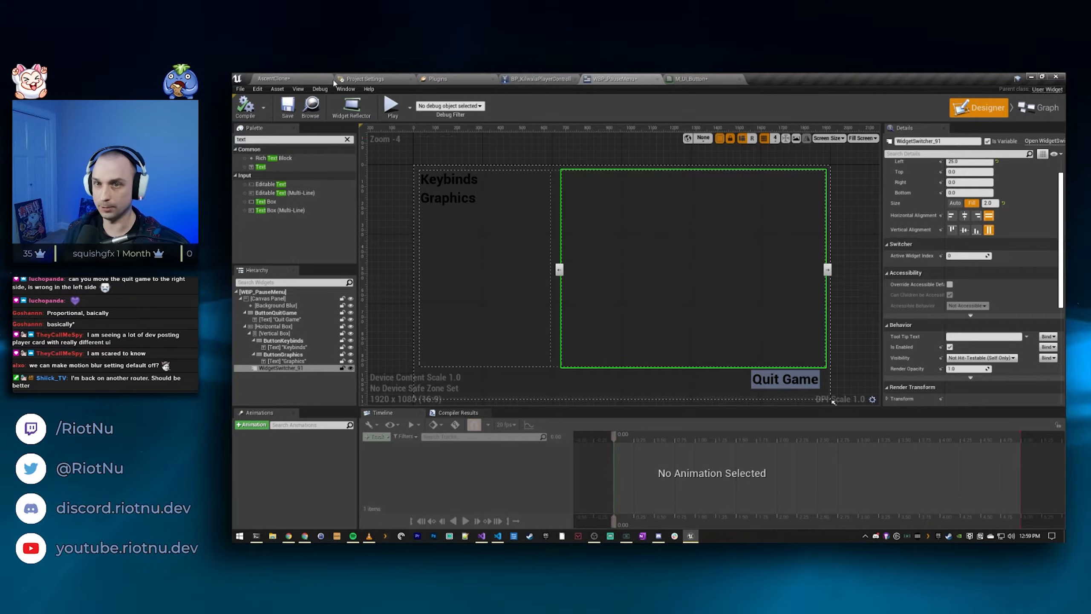
pyautogui.click(320, 79)
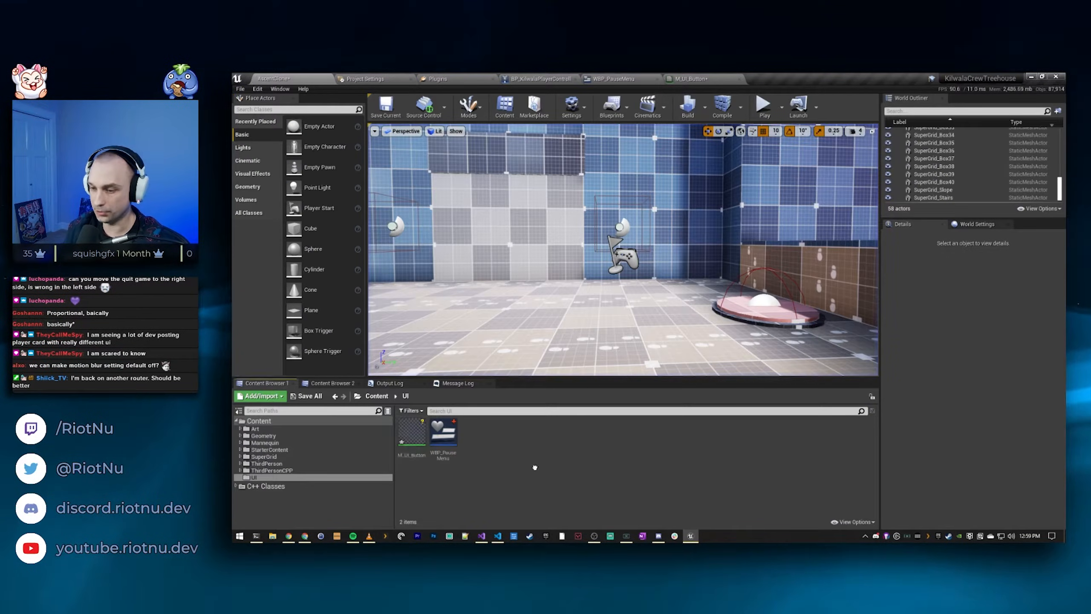
pyautogui.rightClick(529, 485)
pyautogui.moveTo(578, 462)
pyautogui.click(635, 516)
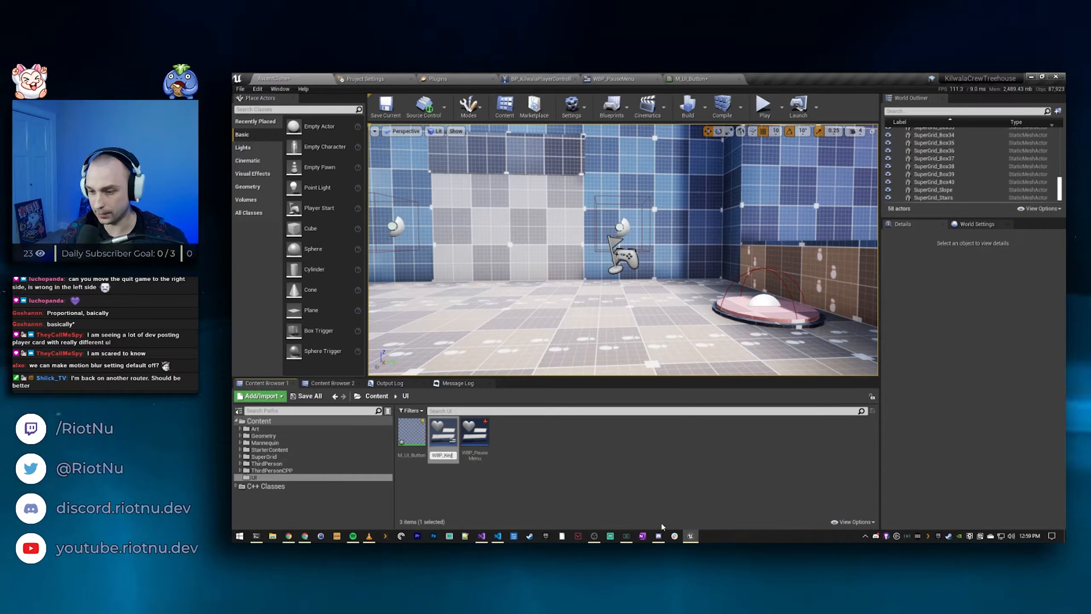
pyautogui.write('WBP_KeybindsPanel')
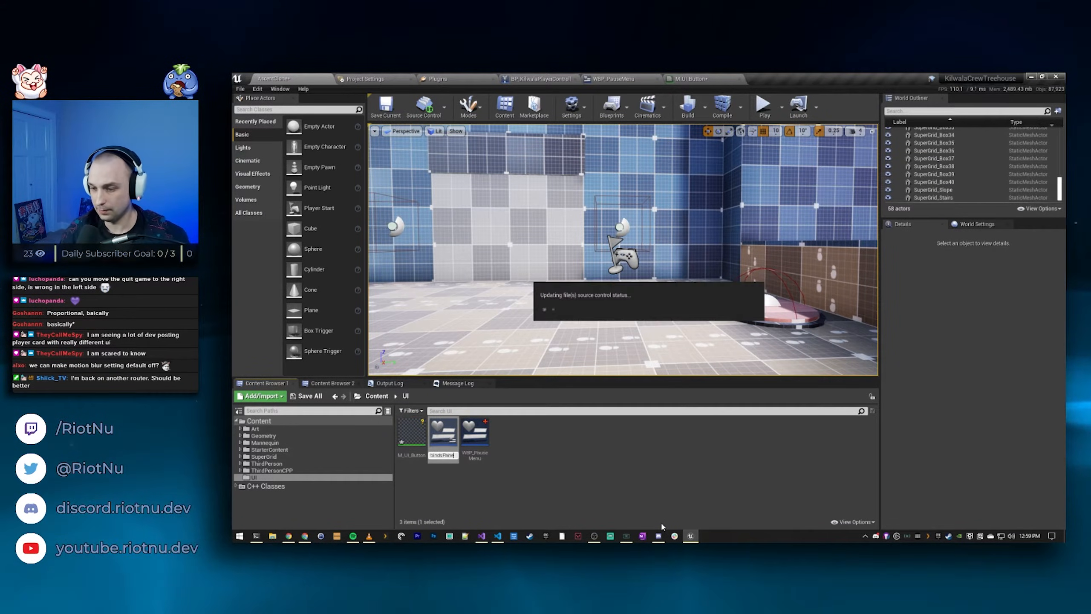
pyautogui.press('Return')
# Step: Create a second Widget Blueprint in the UI folder named WBP_GraphicsPane
pyautogui.rightClick(641, 499)
pyautogui.moveTo(678, 488)
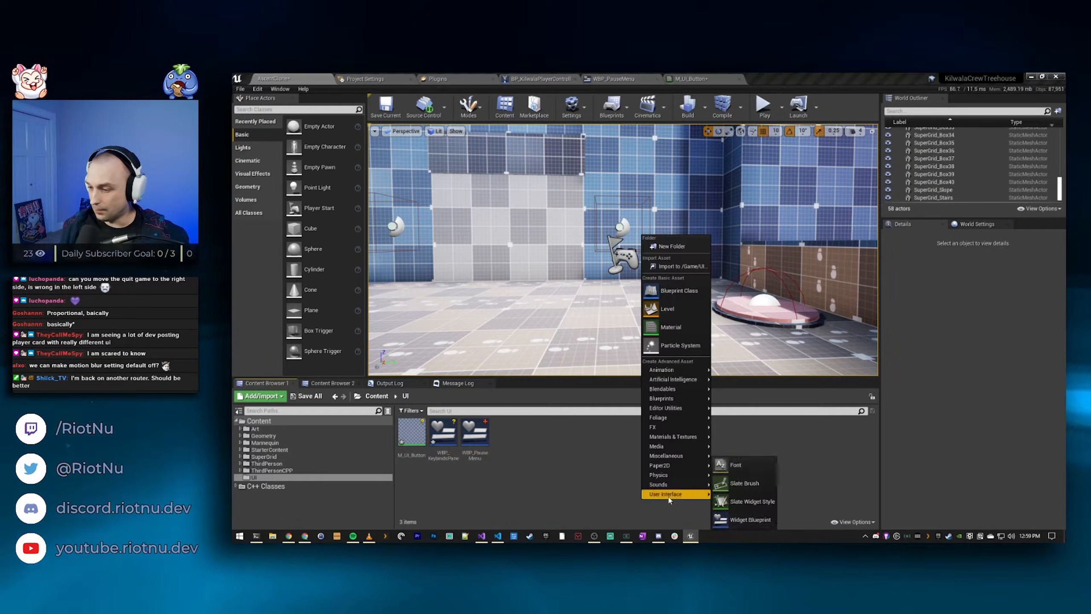
pyautogui.click(739, 520)
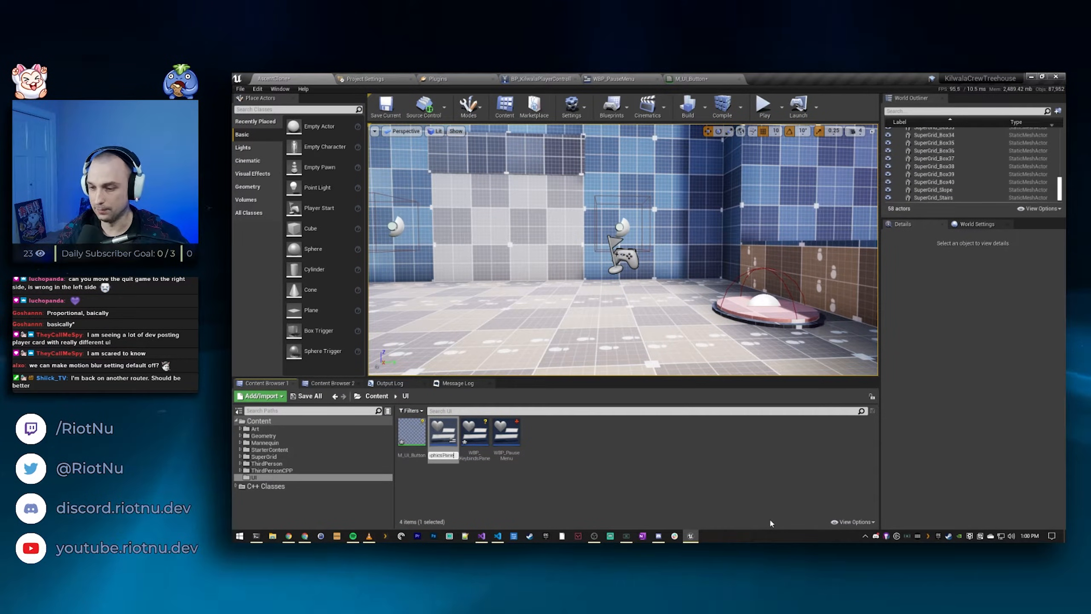
pyautogui.press('Return')
# Step: Add a text block reading "Keybinds" near the upper part of WBP_KeybindsPane's canvas, and compile and save the widget
pyautogui.doubleClick(480, 419)
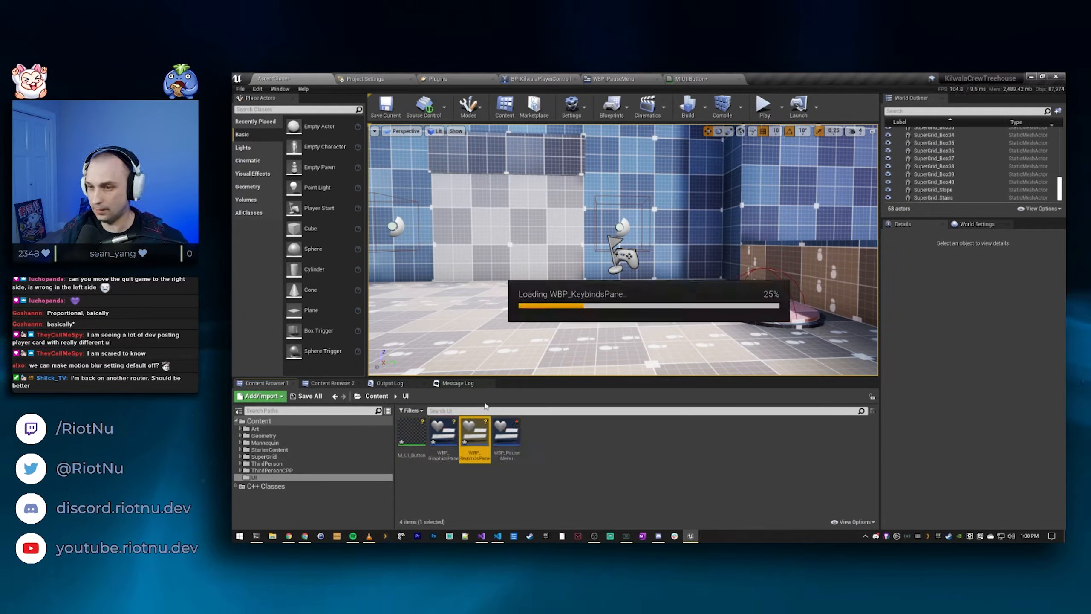
pyautogui.moveTo(261, 228); pyautogui.dragTo(461, 168)
pyautogui.click(984, 275)
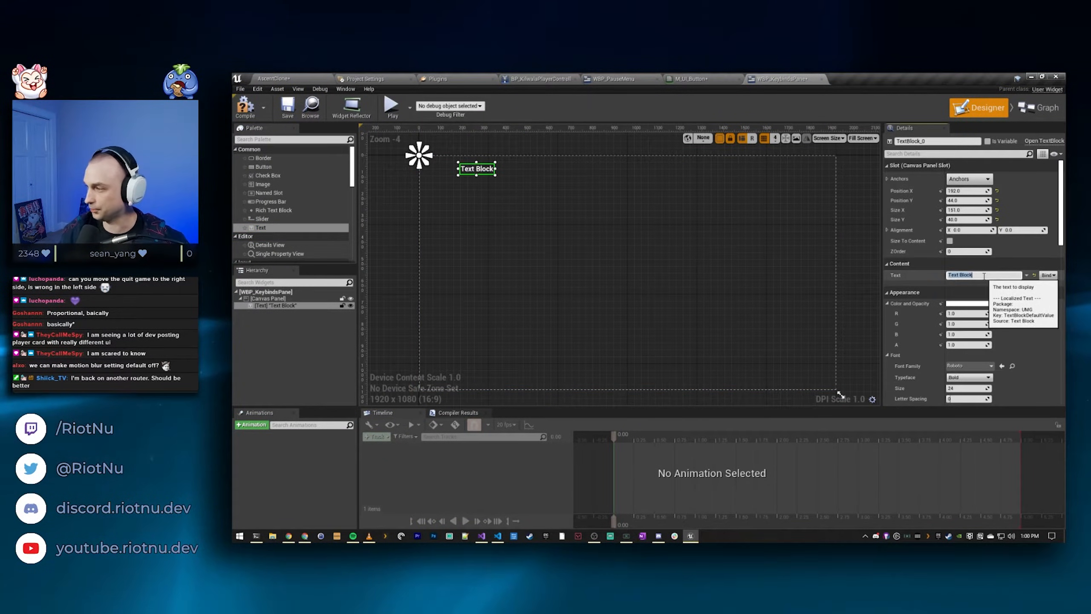
pyautogui.write('Keybinds')
pyautogui.press('Return')
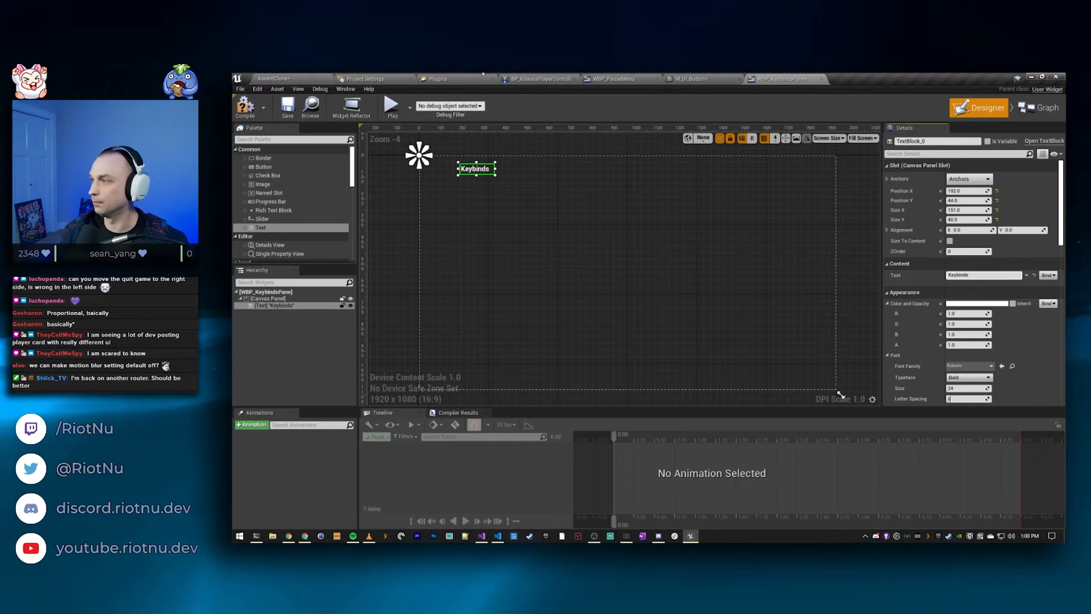
pyautogui.click(296, 106)
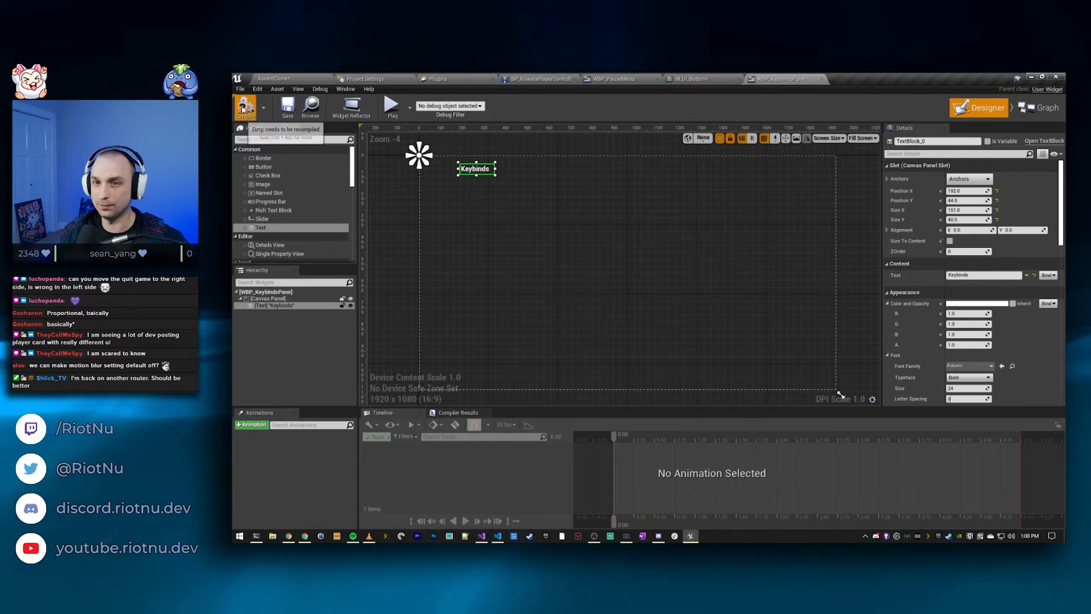
# Step: Add a text block reading "Graphics" to the canvas of WBP_GraphicsPane, and compile and save the widget
pyautogui.click(274, 79)
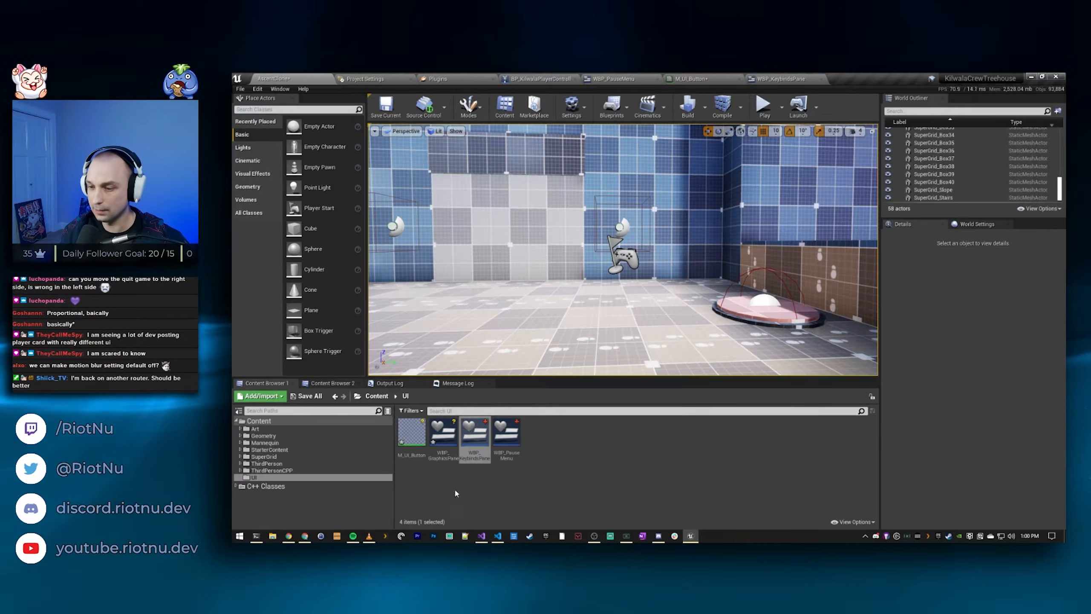
pyautogui.doubleClick(443, 452)
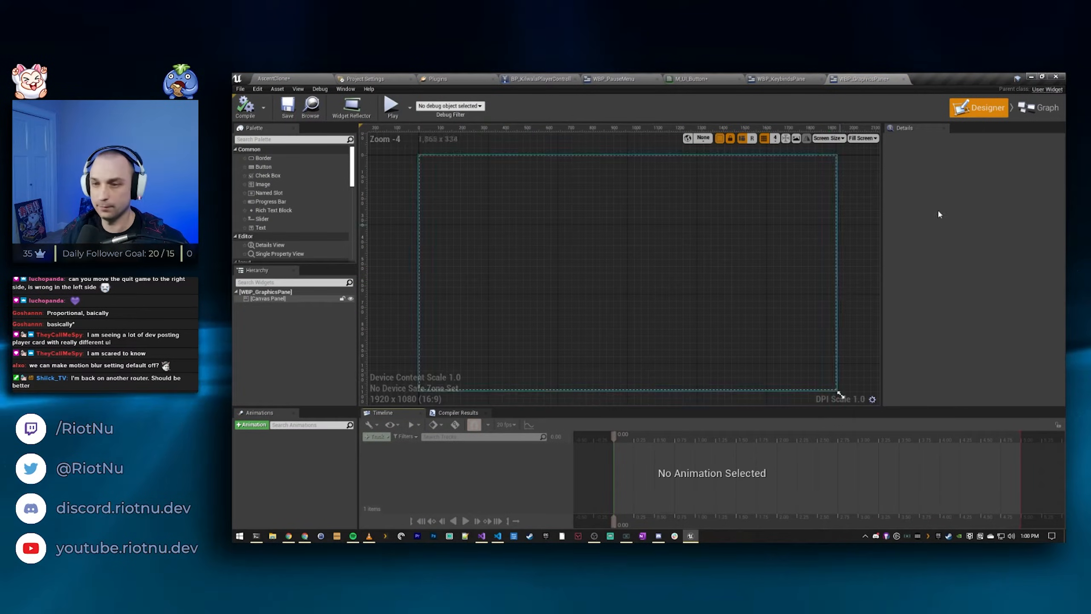
pyautogui.moveTo(262, 227); pyautogui.dragTo(684, 227)
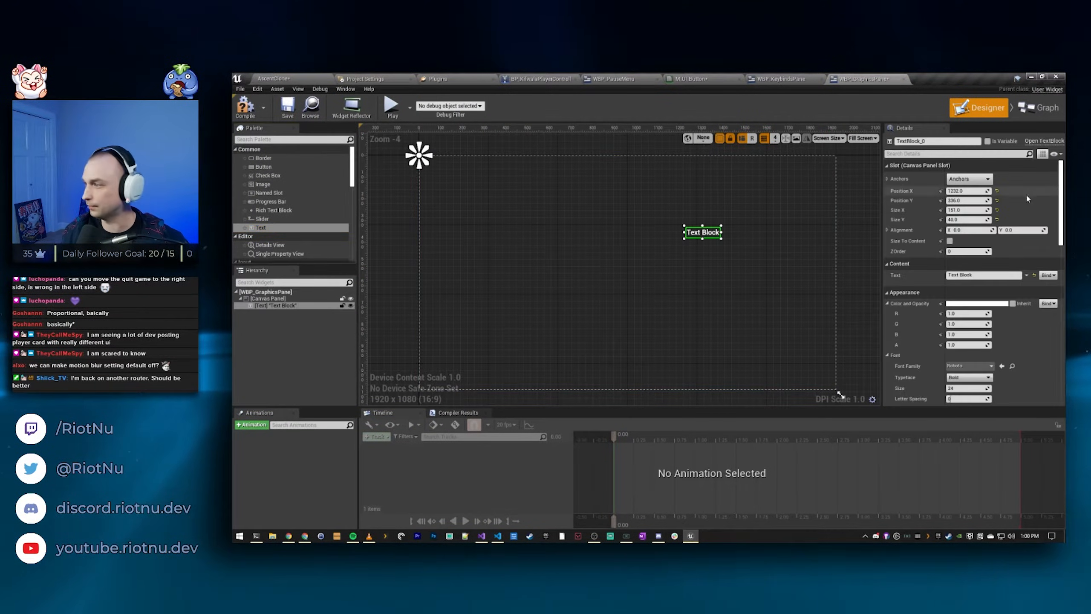
pyautogui.click(998, 277)
pyautogui.write('Graphics')
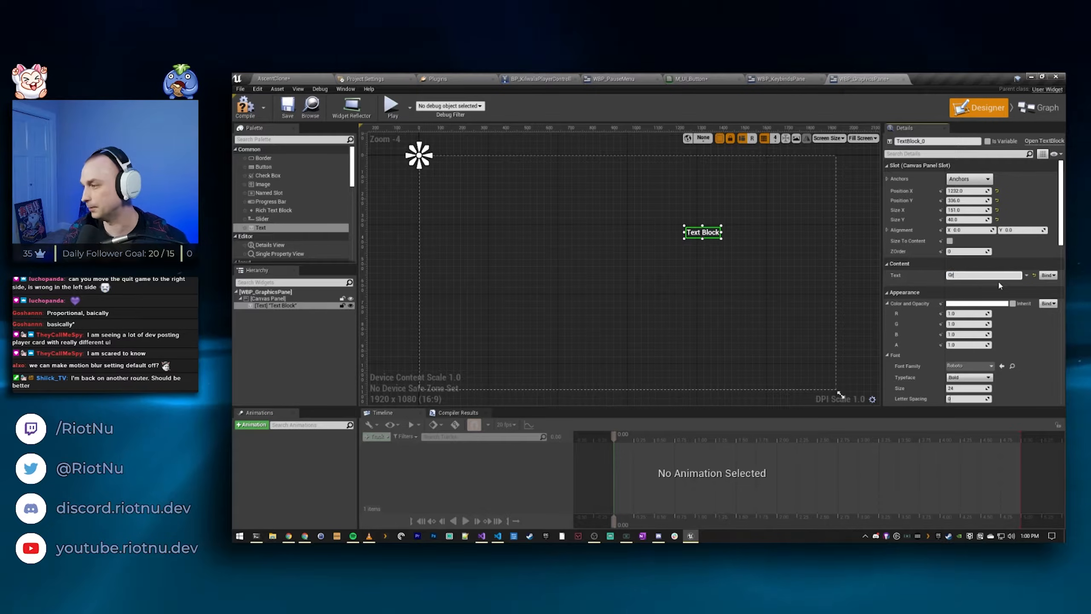
pyautogui.press('Return')
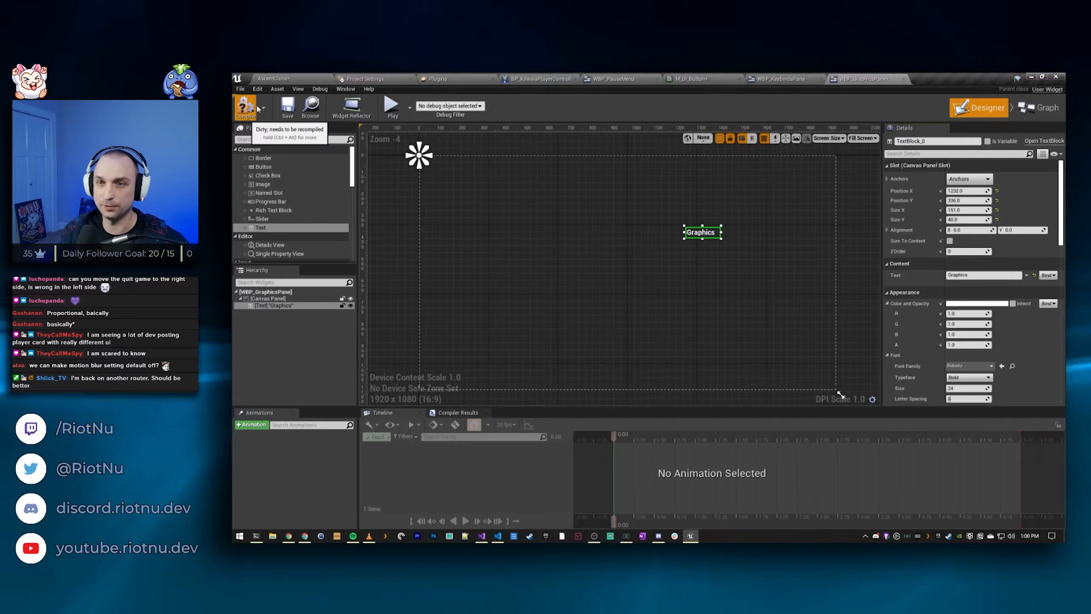
pyautogui.click(287, 107)
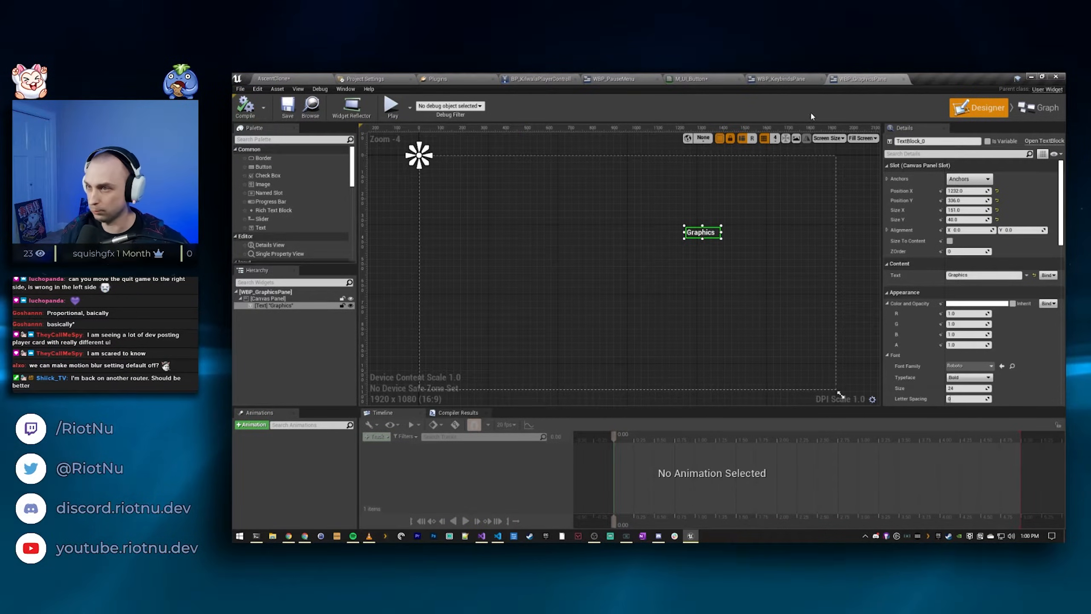
# Step: Place WBP_KeybindsPane and WBP_GraphicsPane inside the Widget Switcher of WBP_PauseMenu, with the Keybinds pane first
pyautogui.click(539, 79)
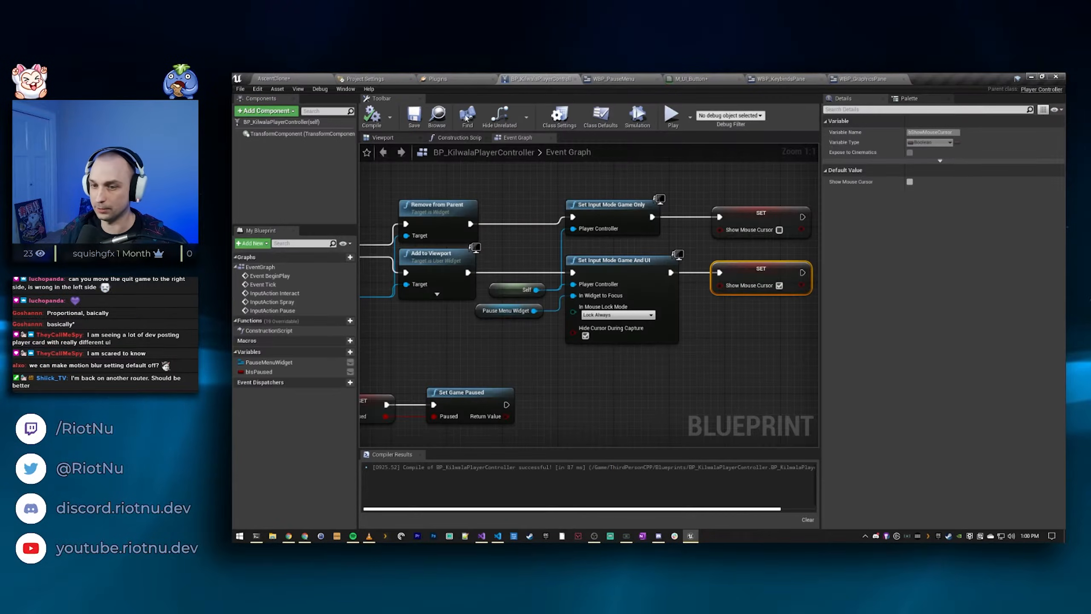
pyautogui.click(613, 79)
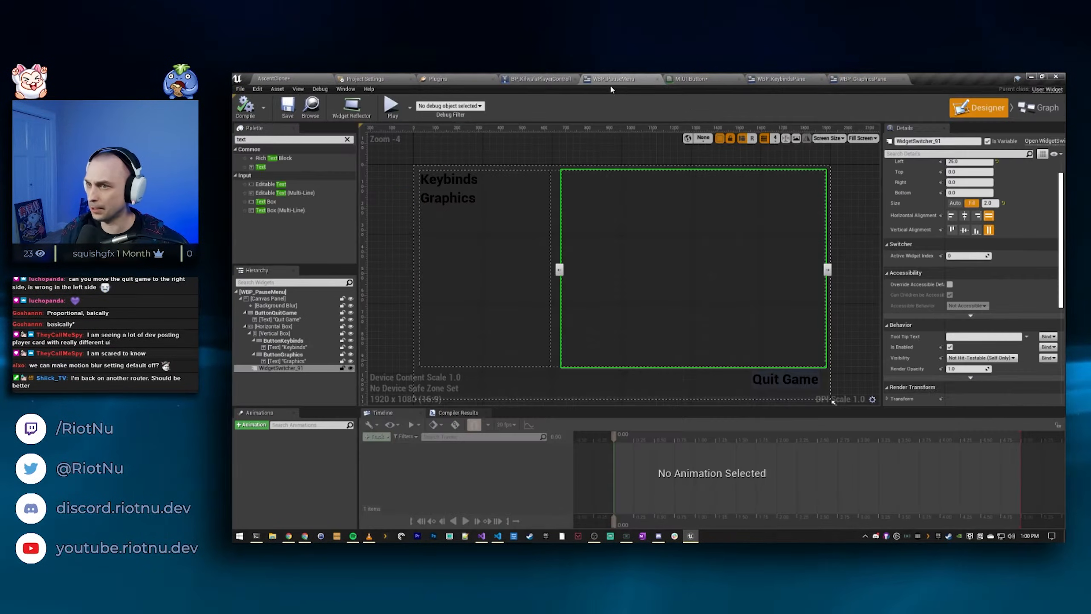
pyautogui.click(347, 139)
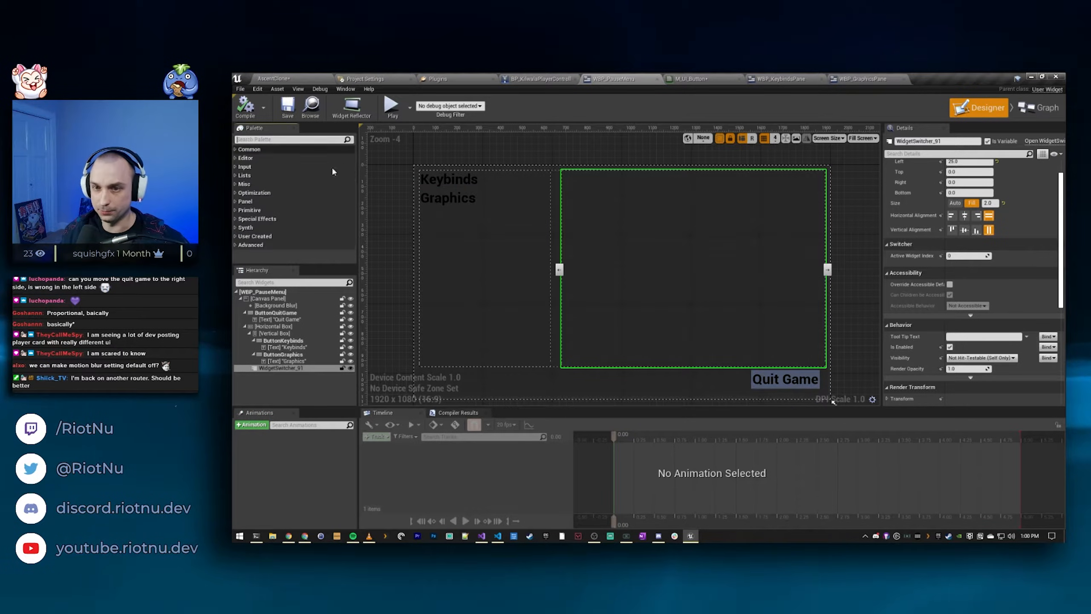
pyautogui.click(241, 236)
pyautogui.scroll(-2, 301, 224)
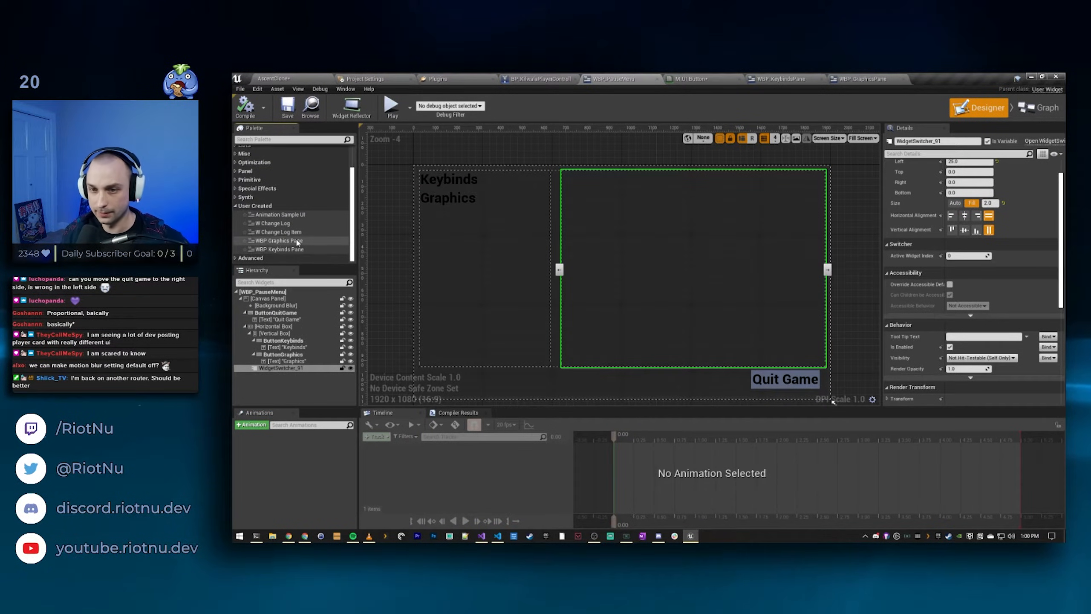
pyautogui.moveTo(297, 242); pyautogui.dragTo(293, 371)
pyautogui.moveTo(286, 251); pyautogui.dragTo(289, 372)
pyautogui.click(287, 382)
pyautogui.click(288, 369)
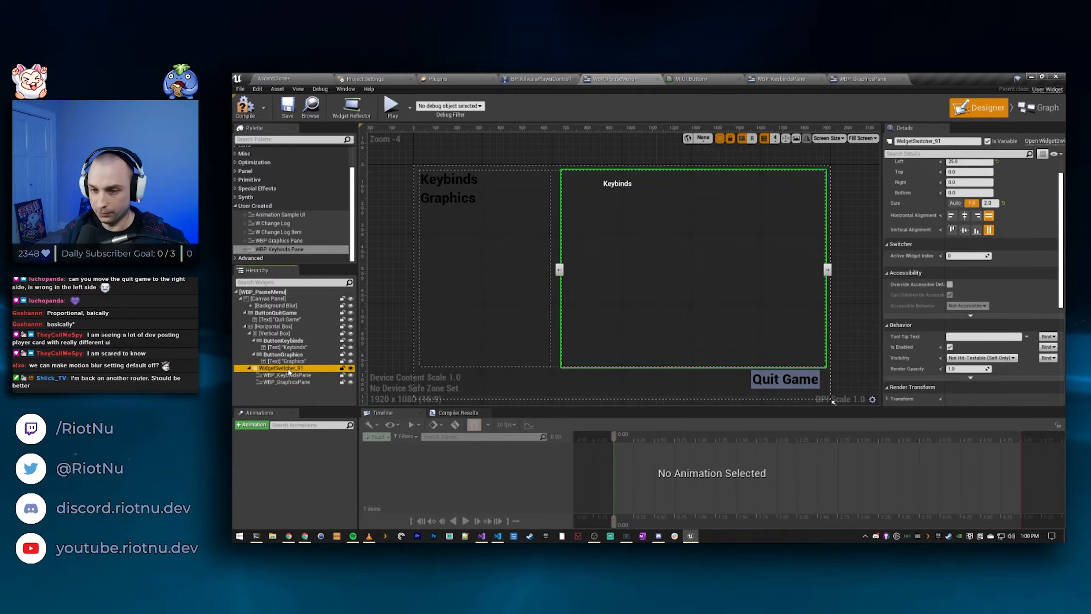
pyautogui.click(291, 374)
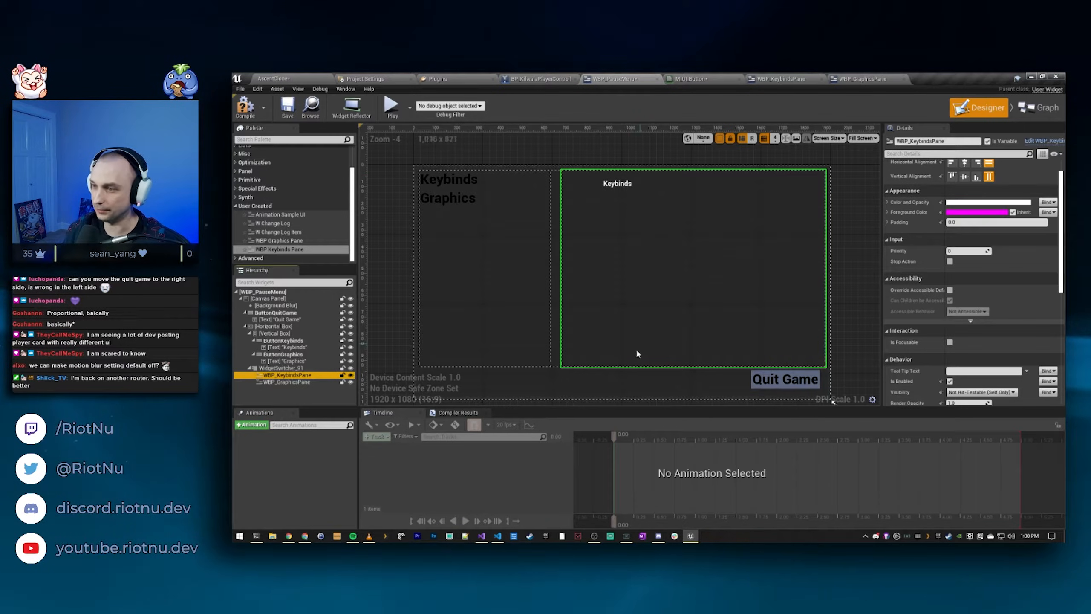
pyautogui.click(296, 382)
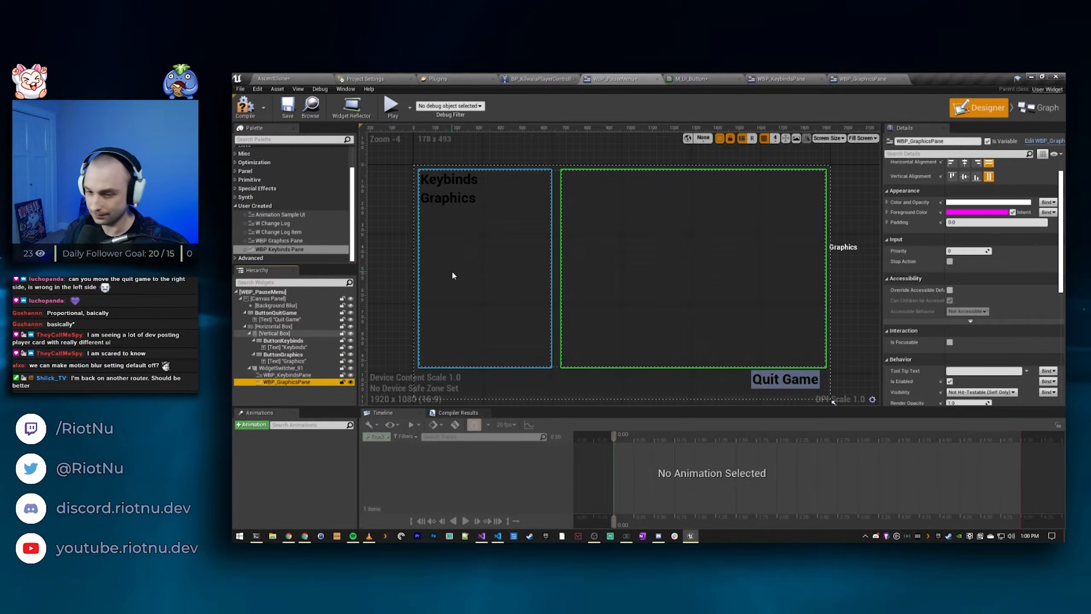
pyautogui.click(283, 355)
pyautogui.click(289, 369)
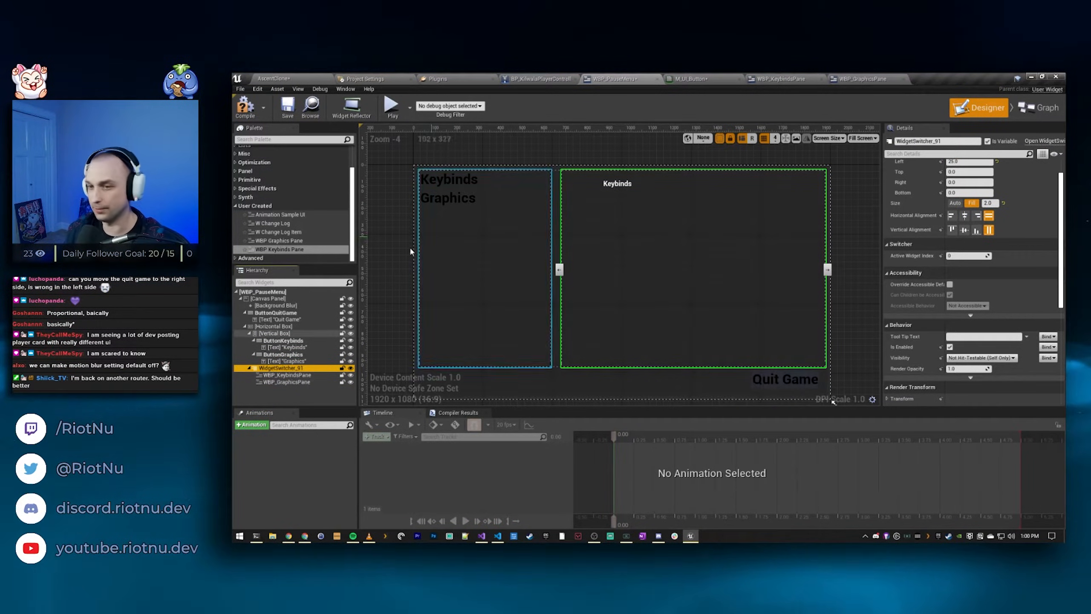
# Step: Rename the Widget Switcher in WBP_PauseMenu to WidgetSwitcherSettings
pyautogui.click(282, 354)
pyautogui.click(277, 368)
pyautogui.rightClick(277, 369)
pyautogui.click(277, 369)
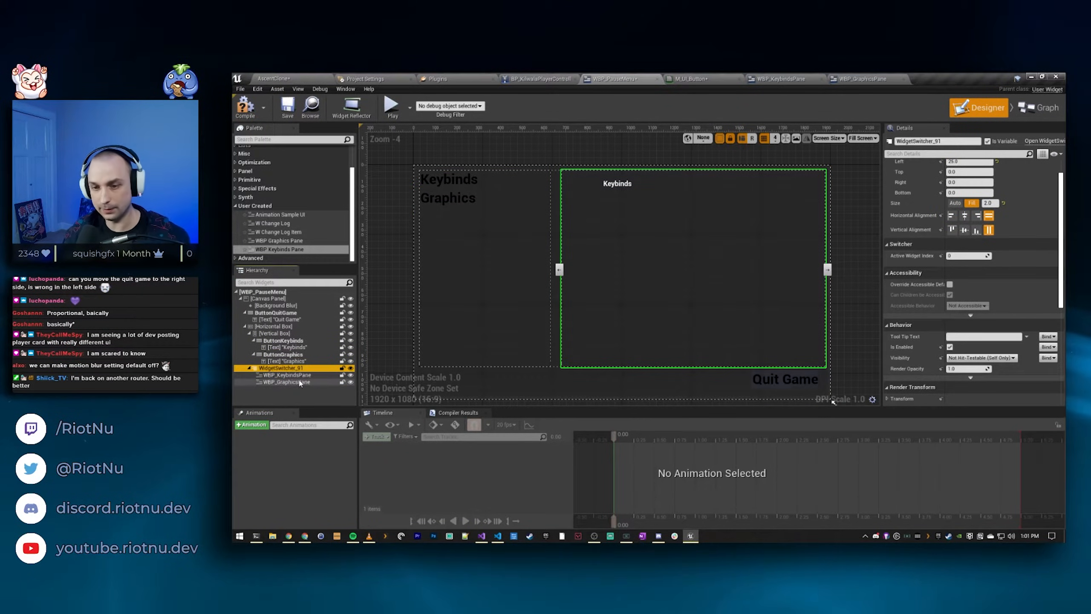
pyautogui.press('F2')
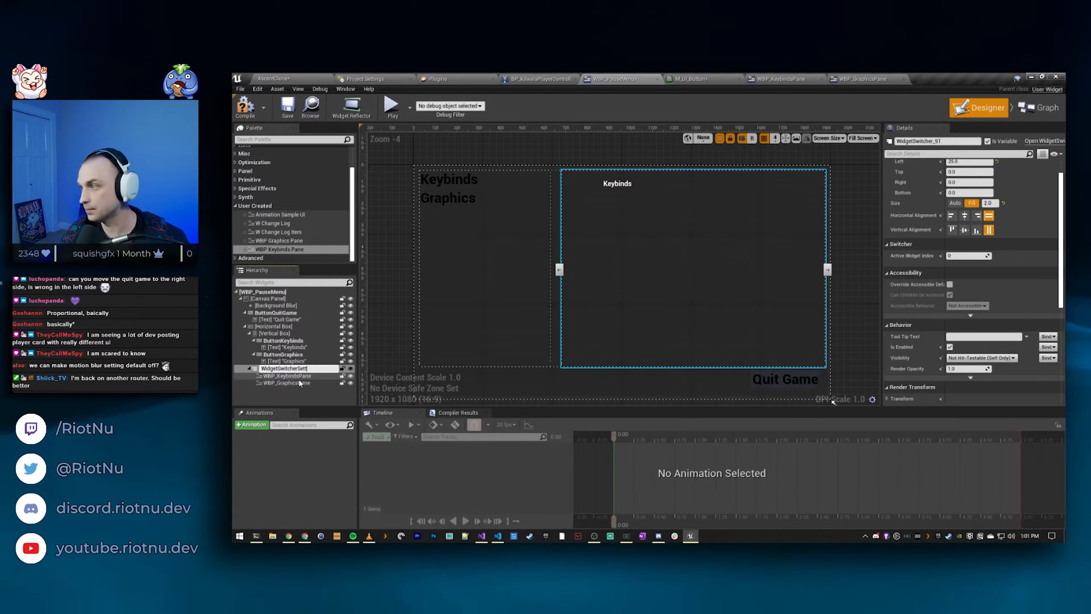
pyautogui.press('Return')
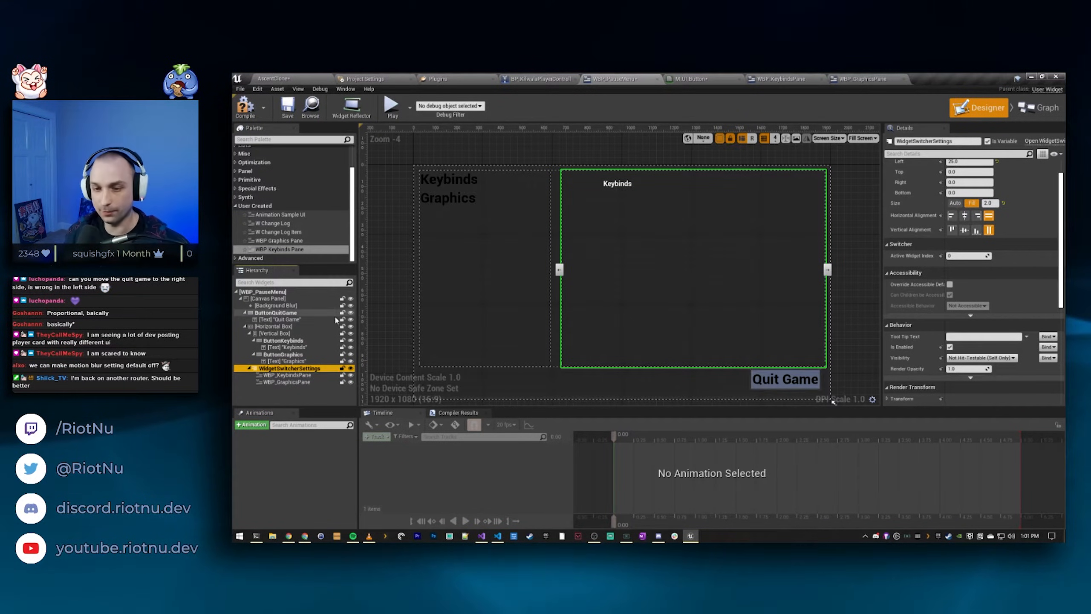
# Step: Add On Clicked events for ButtonGraphics and ButtonKeybinds to the WBP_PauseMenu event graph
pyautogui.click(299, 354)
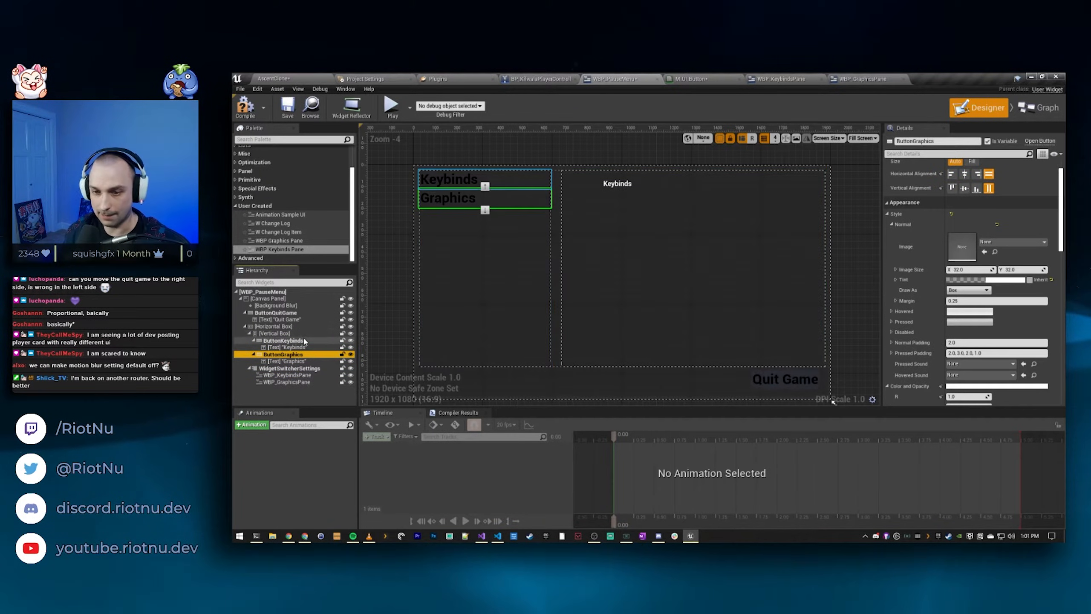
pyautogui.click(284, 340)
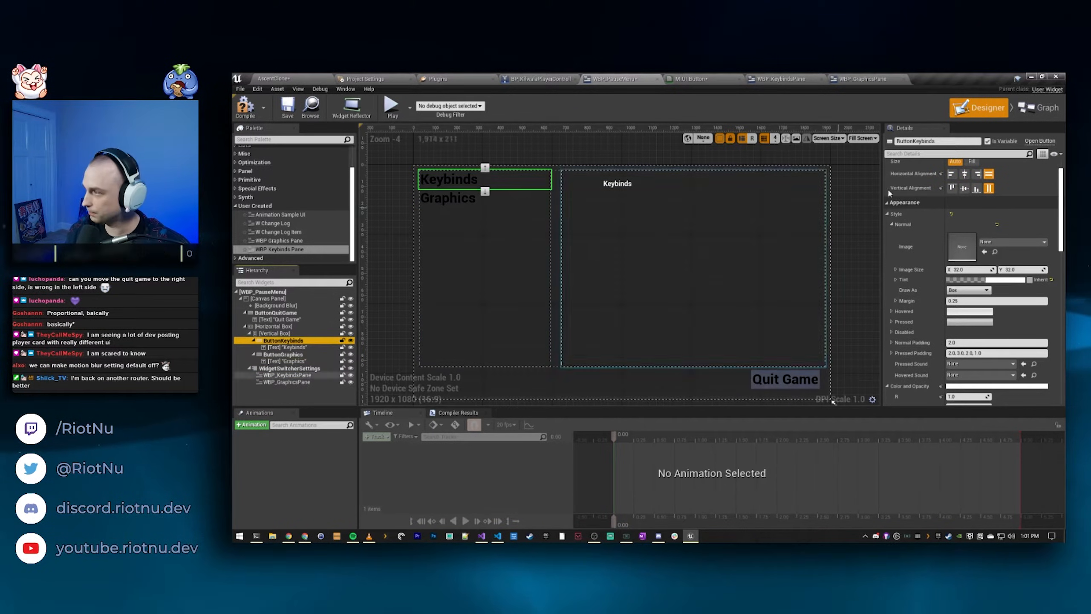
pyautogui.click(286, 382)
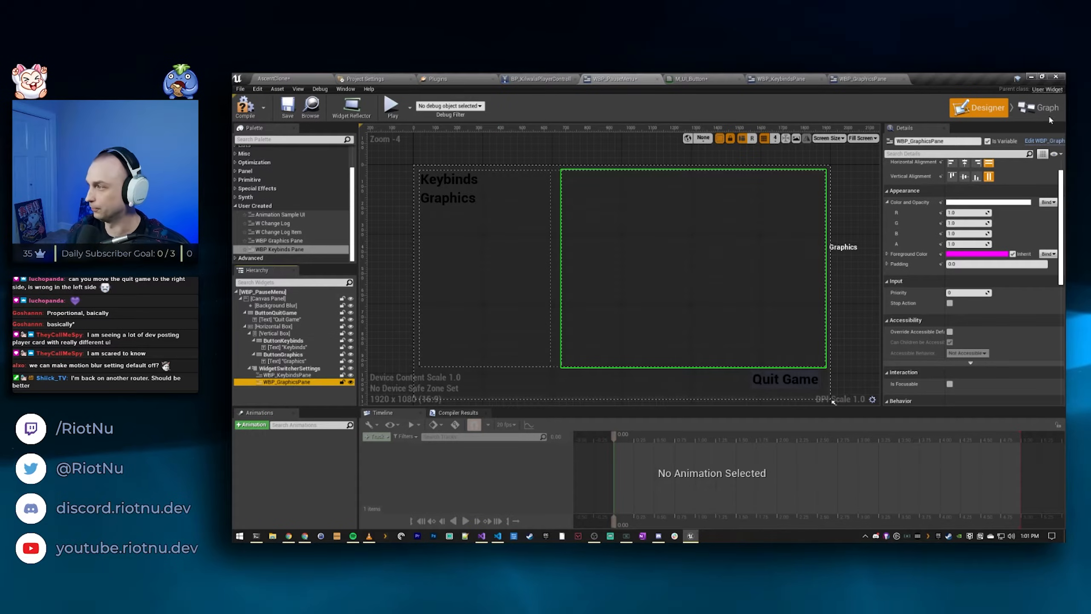
pyautogui.click(1040, 108)
pyautogui.moveTo(606, 378); pyautogui.dragTo(597, 254, button='right')
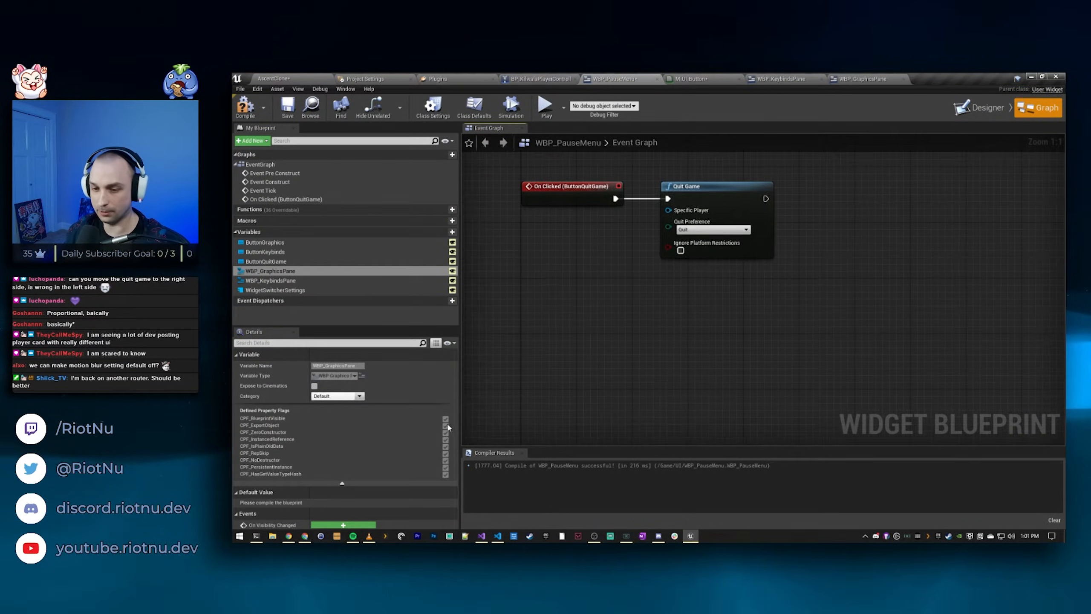
pyautogui.click(313, 250)
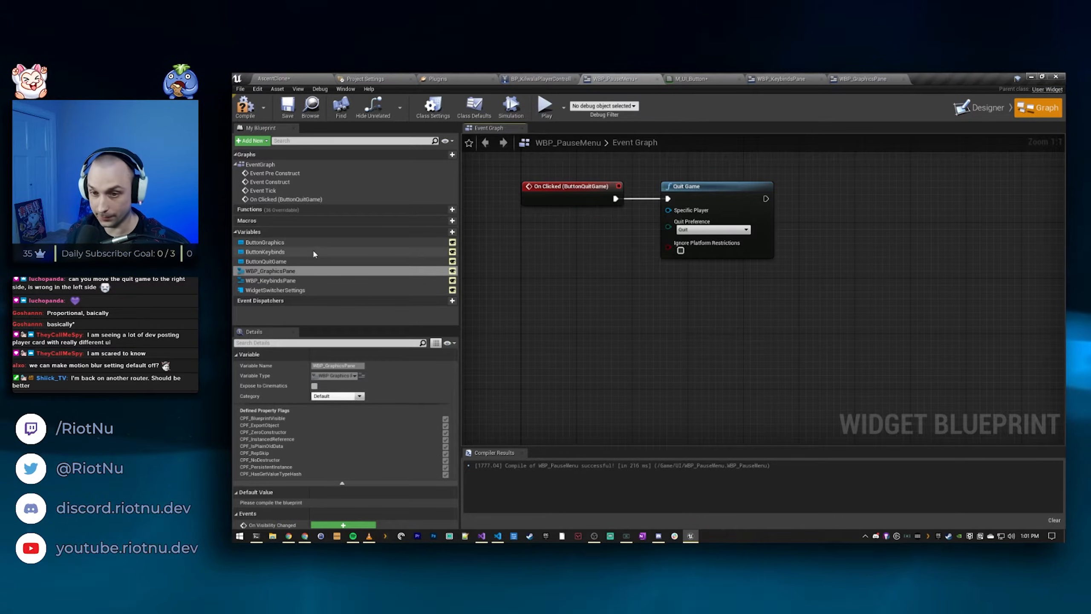
pyautogui.click(314, 244)
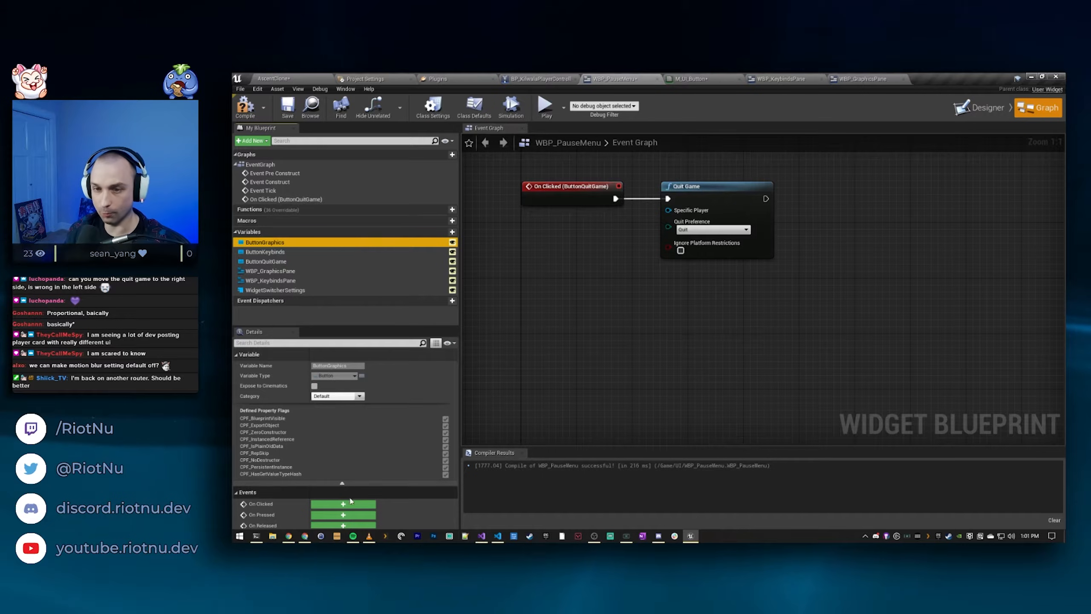
pyautogui.click(343, 503)
pyautogui.click(301, 260)
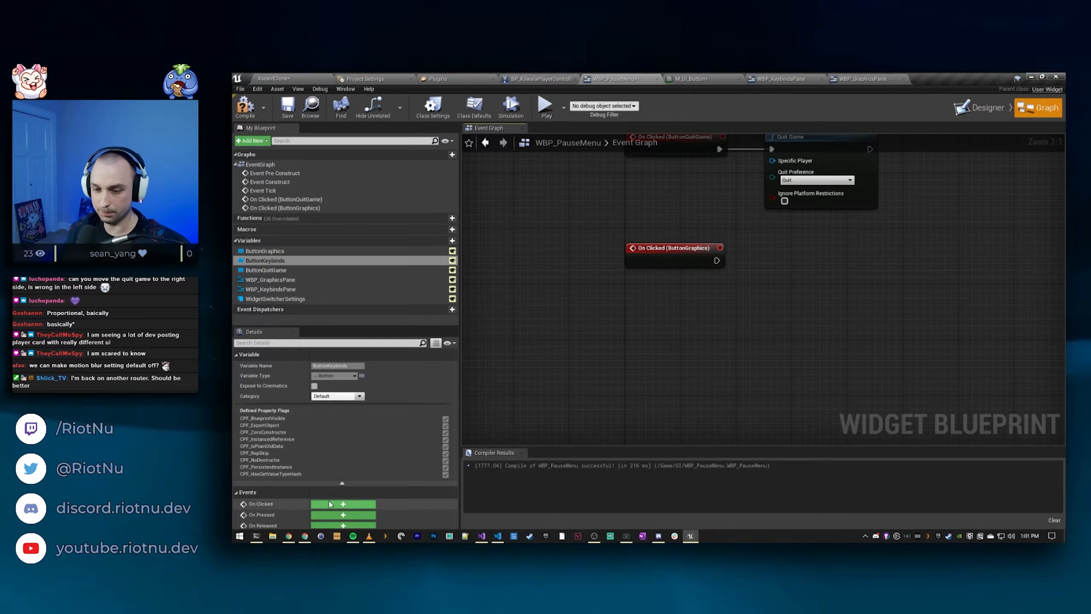
pyautogui.click(329, 503)
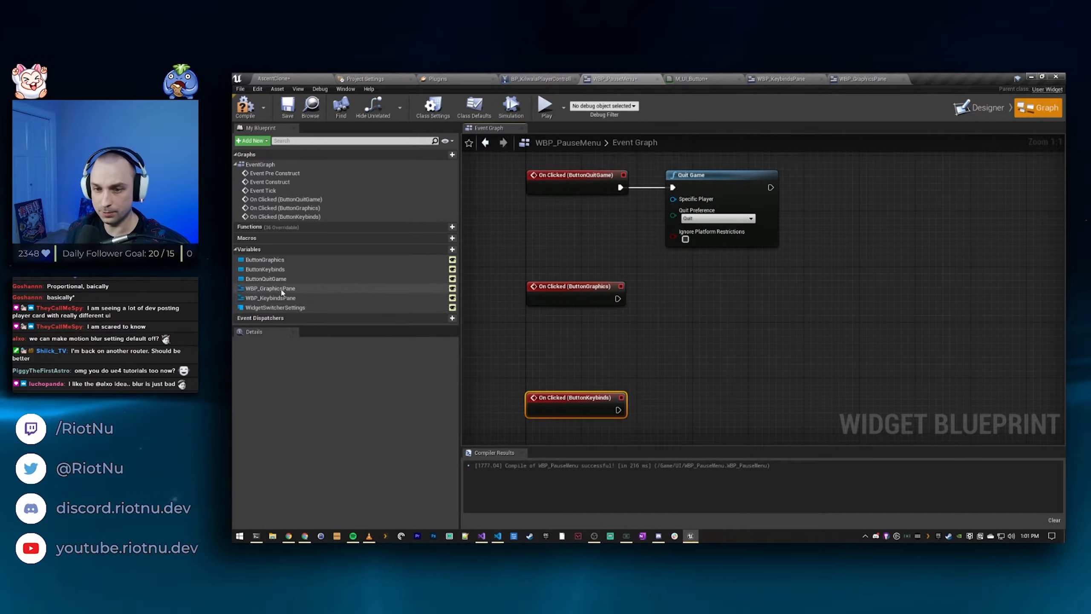
# Step: Rename the Widget Switcher to WidgetSwitcherSettingsPane
pyautogui.click(284, 310)
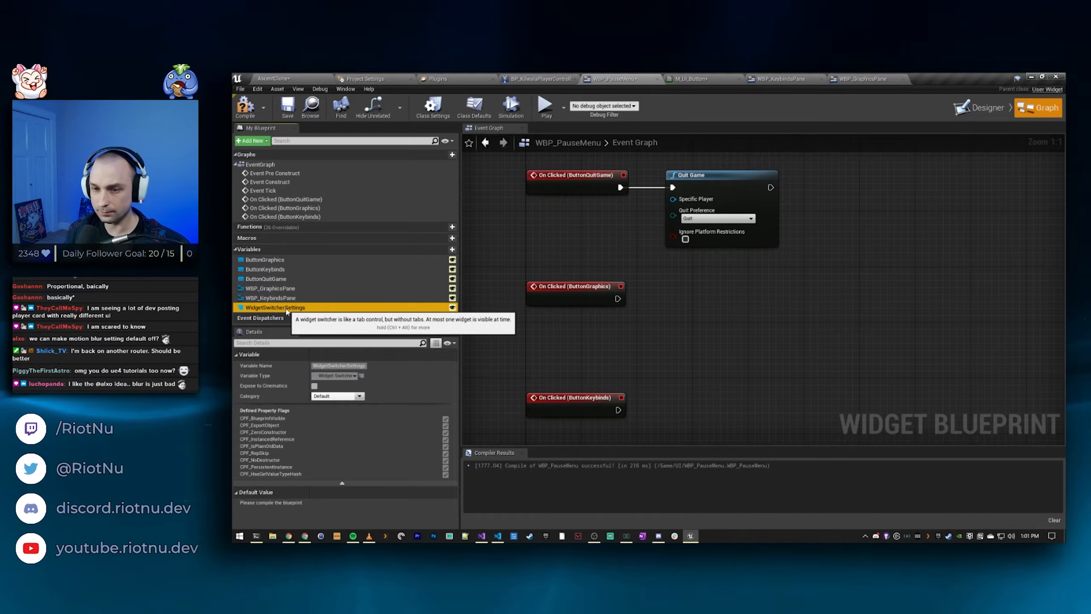
pyautogui.click(979, 107)
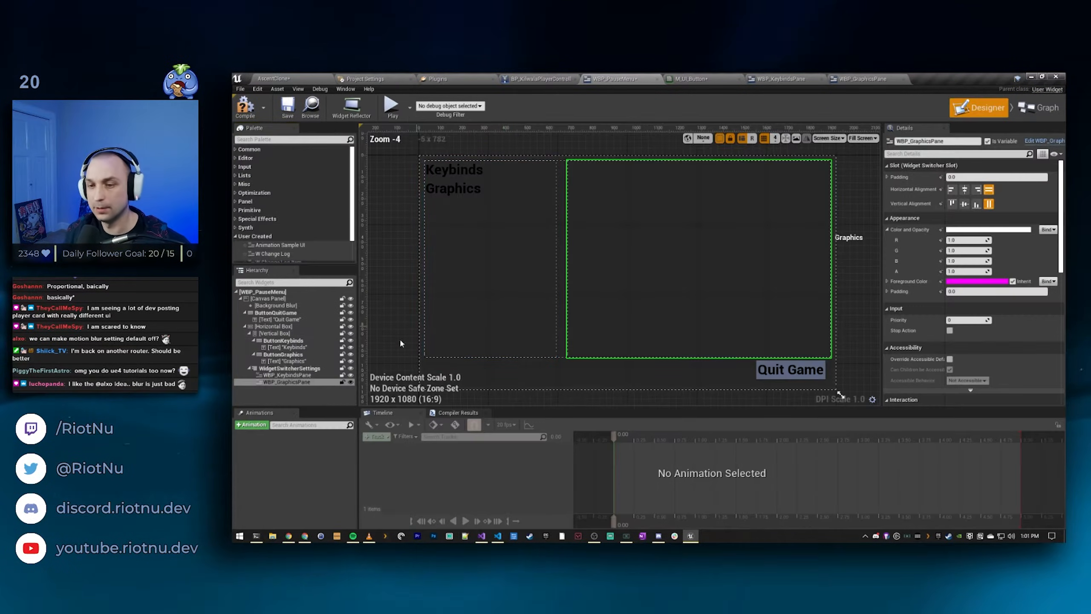
pyautogui.click(301, 368)
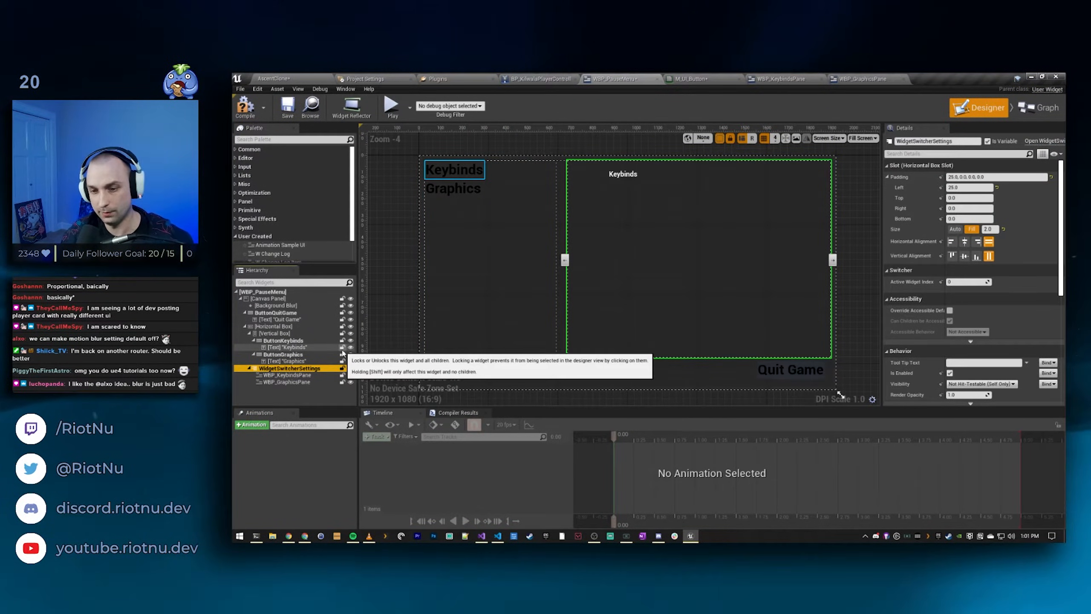
pyautogui.press('F2')
pyautogui.press('Escape')
pyautogui.write('Pa')
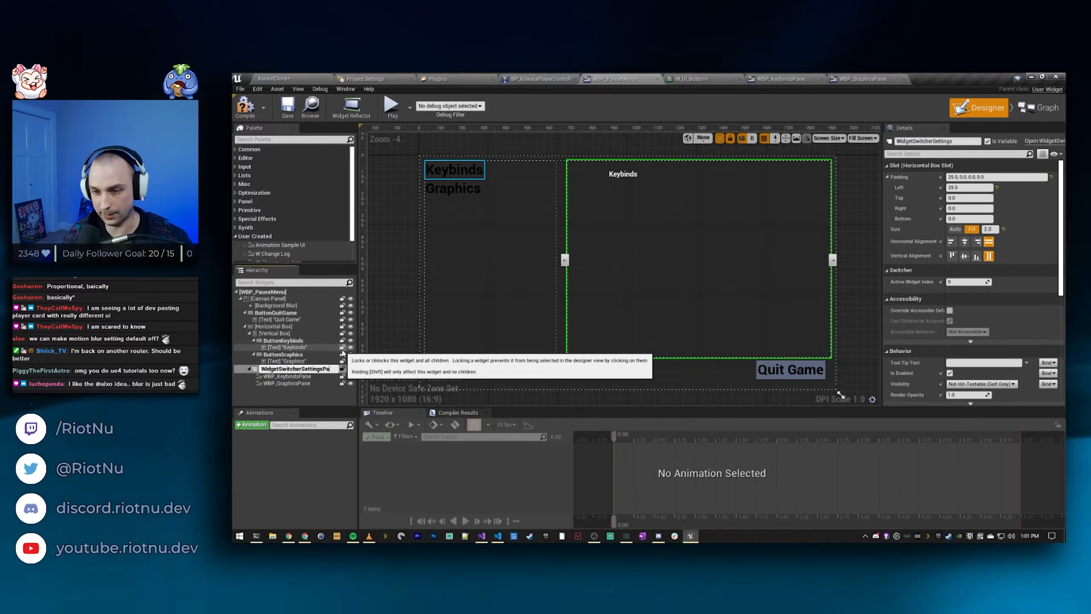
pyautogui.write('ne')
pyautogui.press('Return')
# Step: Place a WidgetSwitcherSettingsPane getter in the event graph and add a Set Active Widget node that targets it
pyautogui.click(1040, 108)
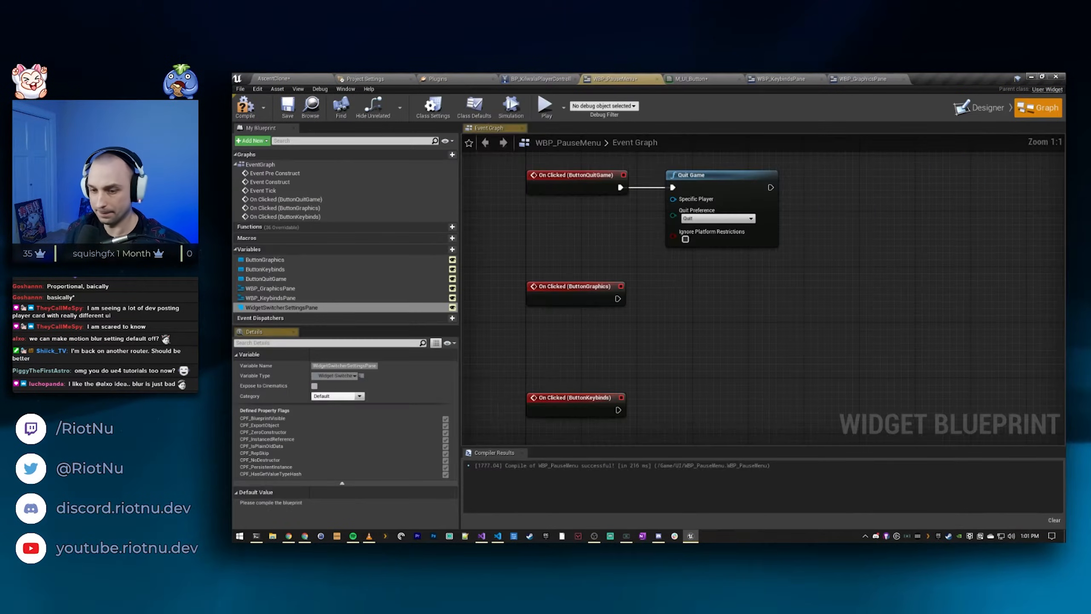
pyautogui.moveTo(281, 308); pyautogui.dragTo(571, 326)
pyautogui.click(636, 339)
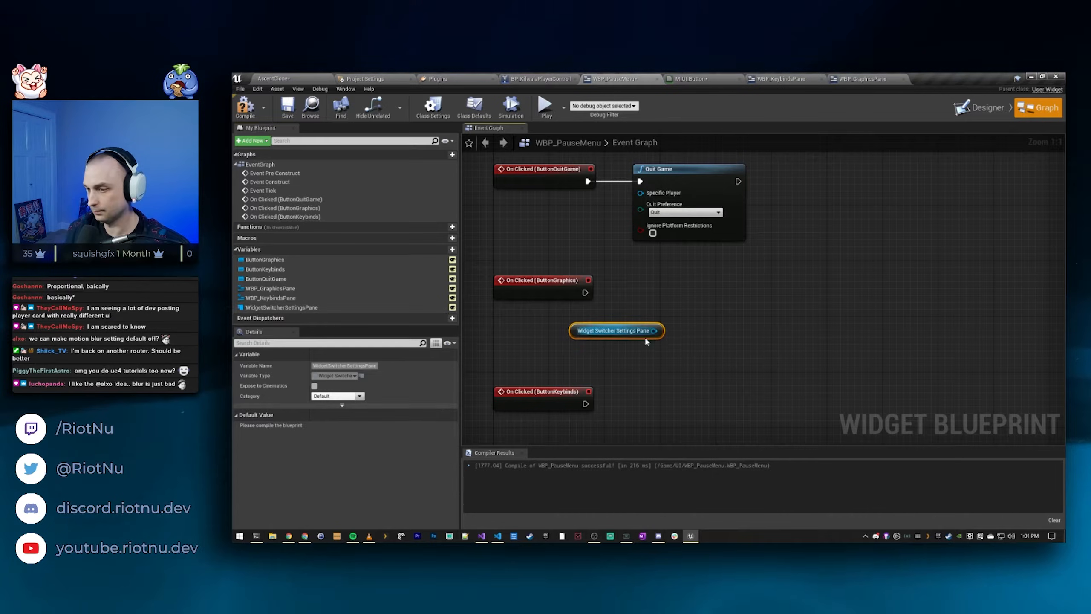
pyautogui.moveTo(637, 338); pyautogui.dragTo(614, 369, button='right')
pyautogui.moveTo(633, 360); pyautogui.dragTo(730, 339)
pyautogui.write('set activ')
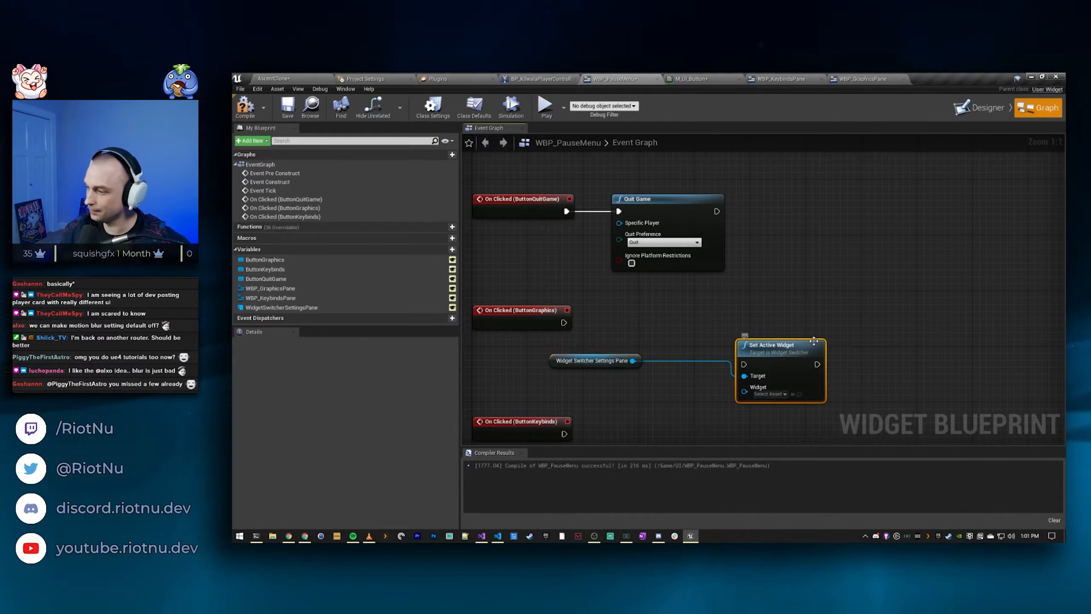
pyautogui.click(774, 383)
# Step: Wire ButtonGraphics' On Clicked event to Set Active Widget, with WBP_GraphicsPane as its widget, and tidy the nodes
pyautogui.moveTo(564, 322); pyautogui.dragTo(731, 308)
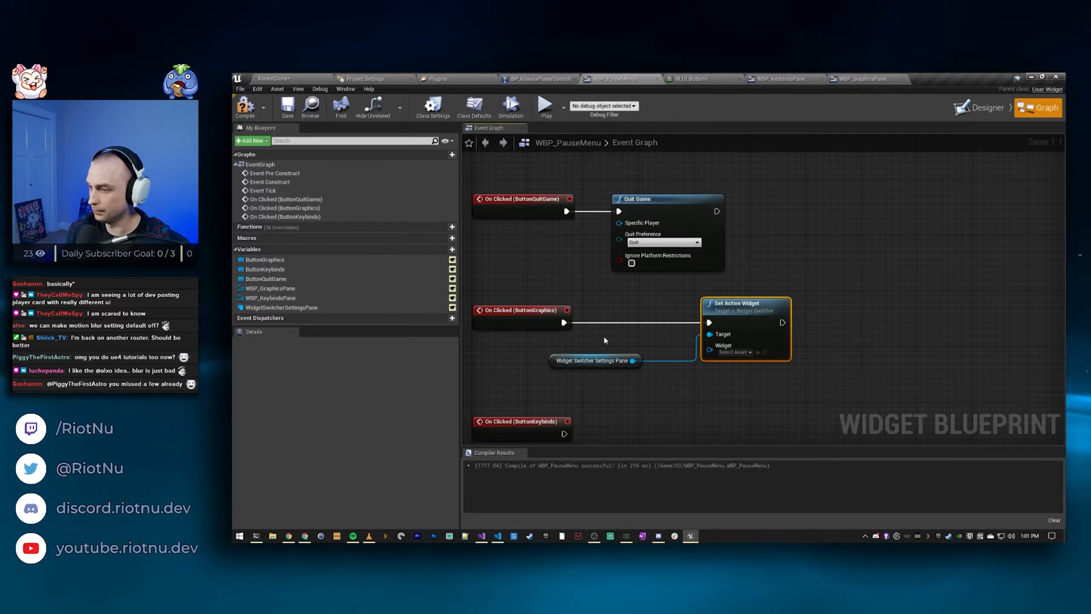
pyautogui.moveTo(603, 356); pyautogui.dragTo(645, 336)
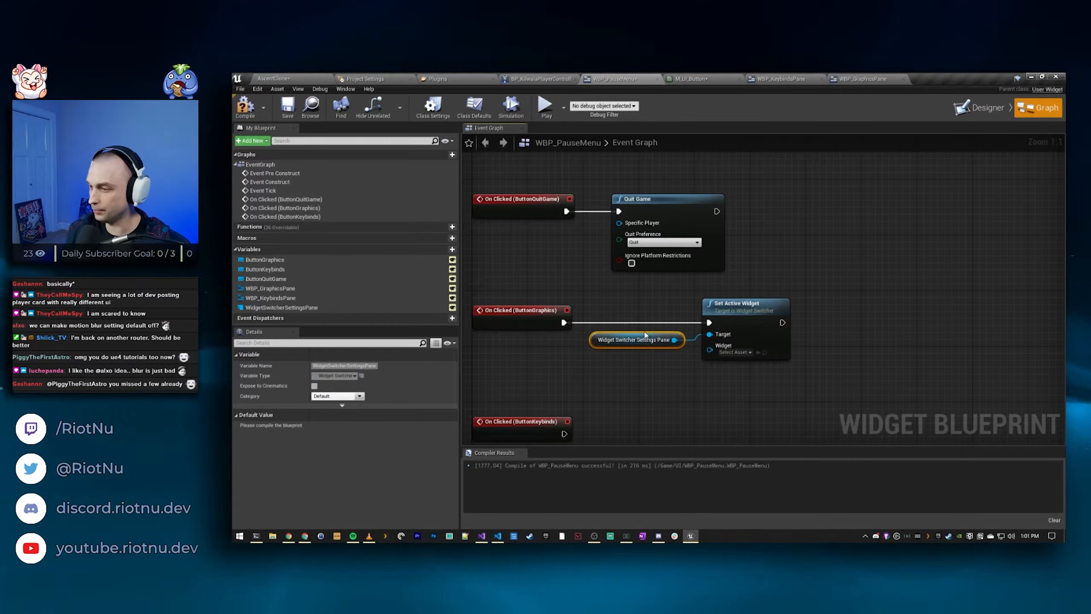
pyautogui.keyDown('ctrl'); pyautogui.moveTo(270, 288); pyautogui.dragTo(713, 347); pyautogui.keyUp('ctrl')
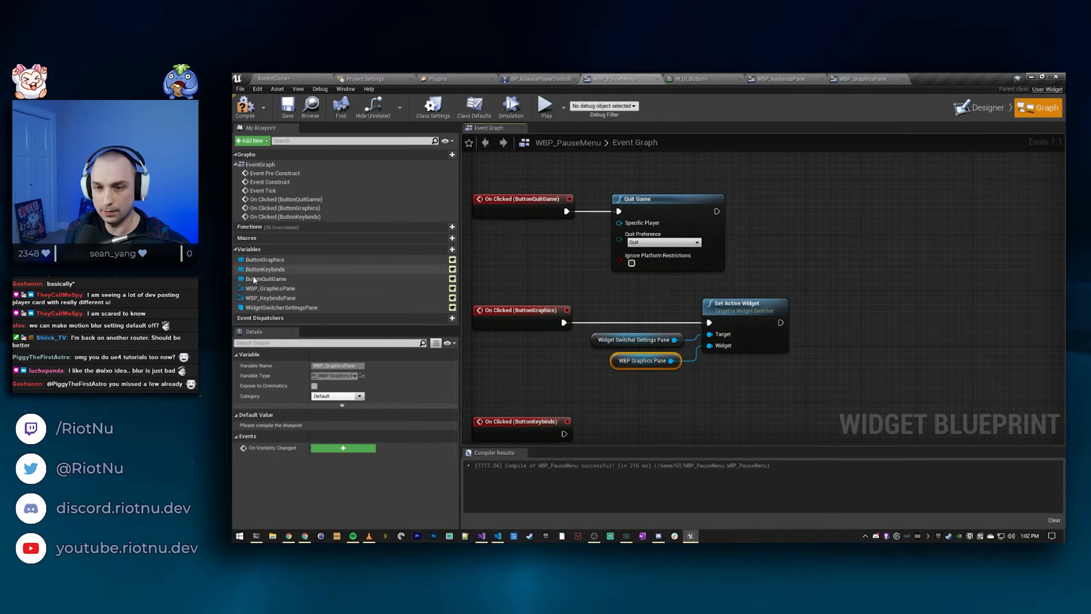
# Step: Duplicate the Set Active Widget node and its two getters beside the ButtonKeybinds On Clicked event
pyautogui.moveTo(766, 394); pyautogui.dragTo(622, 329)
pyautogui.moveTo(684, 427); pyautogui.dragTo(635, 348, button='right')
pyautogui.click(654, 374)
pyautogui.hotkey('ctrl', 'v')
pyautogui.moveTo(568, 341); pyautogui.dragTo(647, 334, button='right')
pyautogui.click(563, 389)
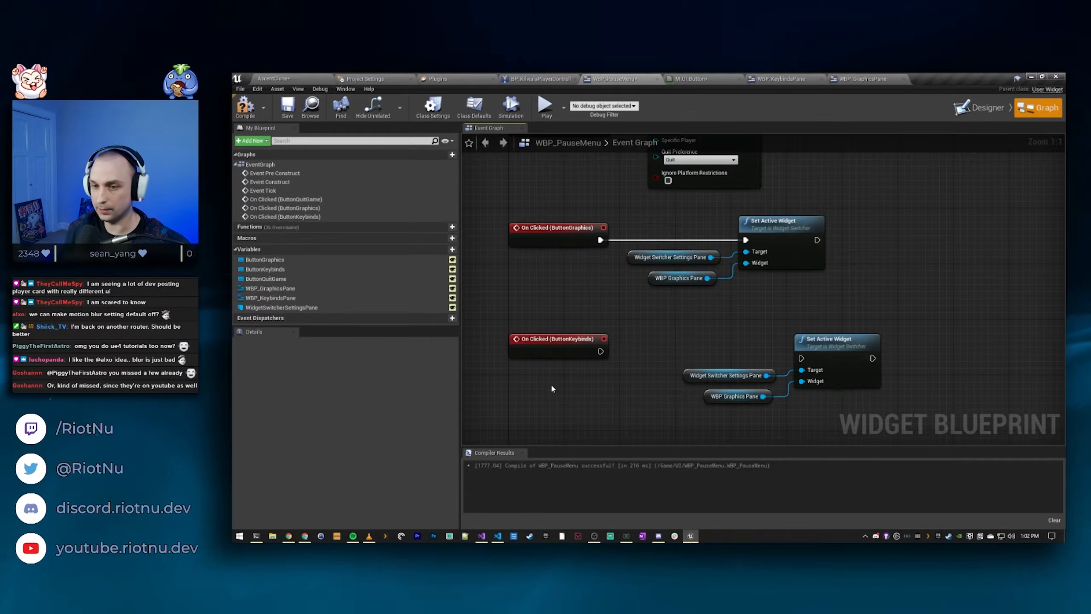
# Step: Replace the WBP_GraphicsPane getter in the duplicated group with WBP_KeybindsPane, connected to the Widget input
pyautogui.moveTo(299, 296); pyautogui.dragTo(630, 379)
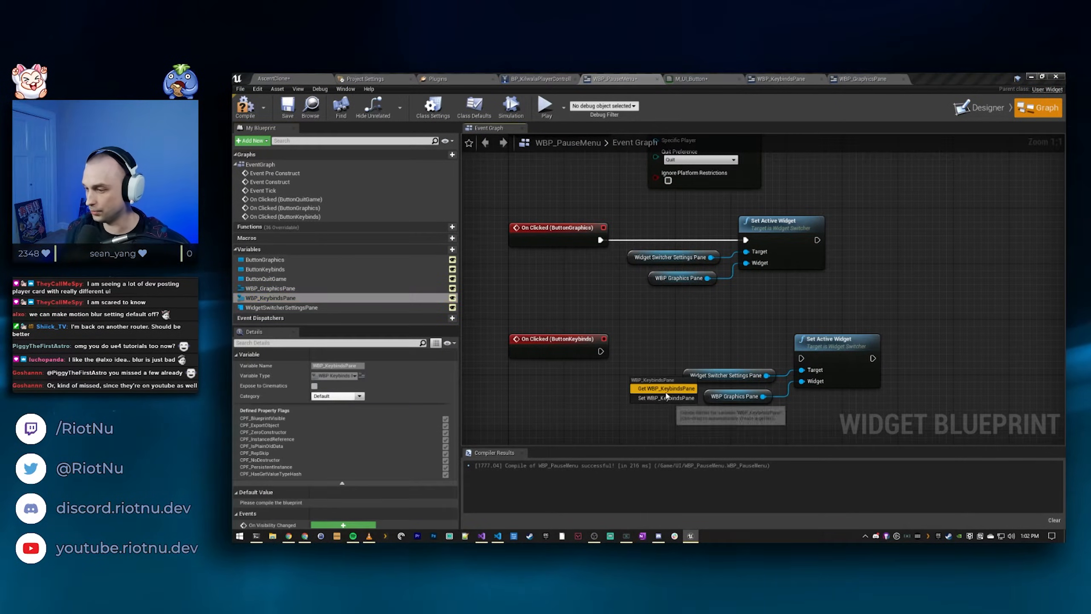
pyautogui.click(666, 388)
pyautogui.click(735, 396)
pyautogui.press('Delete')
pyautogui.moveTo(678, 389); pyautogui.dragTo(802, 385)
pyautogui.moveTo(741, 403); pyautogui.dragTo(734, 402)
# Step: Align the duplicated group under the first, wire ButtonKeybinds' On Clicked event to its Set Active Widget node, and compile
pyautogui.moveTo(646, 312); pyautogui.dragTo(818, 402)
pyautogui.moveTo(846, 343); pyautogui.dragTo(791, 336)
pyautogui.moveTo(600, 351); pyautogui.dragTo(746, 352)
pyautogui.click(245, 106)
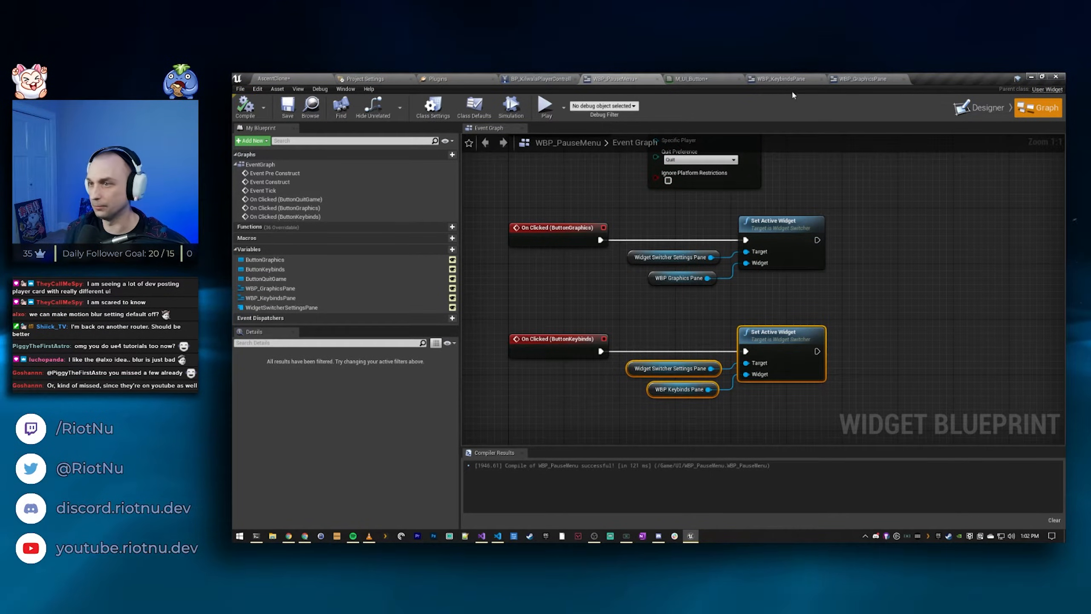
# Step: Reset the position and size of the "Keybinds" text block in WBP_KeybindsPane to their defaults
pyautogui.click(776, 79)
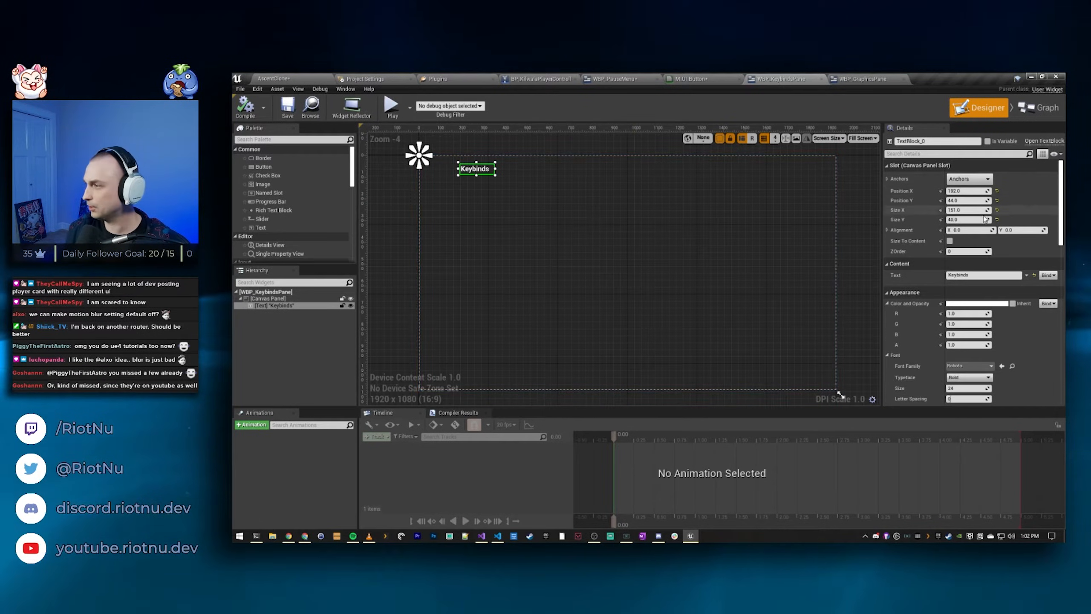
pyautogui.click(997, 192)
pyautogui.click(997, 209)
pyautogui.click(998, 219)
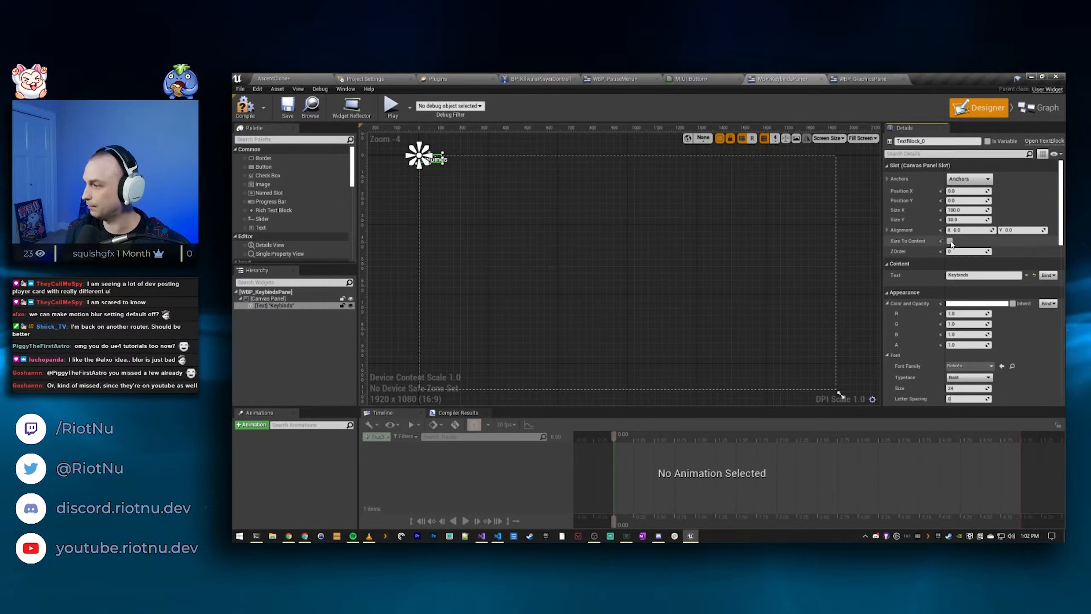
# Step: Reset the position and size of the "Graphics" text block in WBP_GraphicsPane to their defaults
pyautogui.click(864, 78)
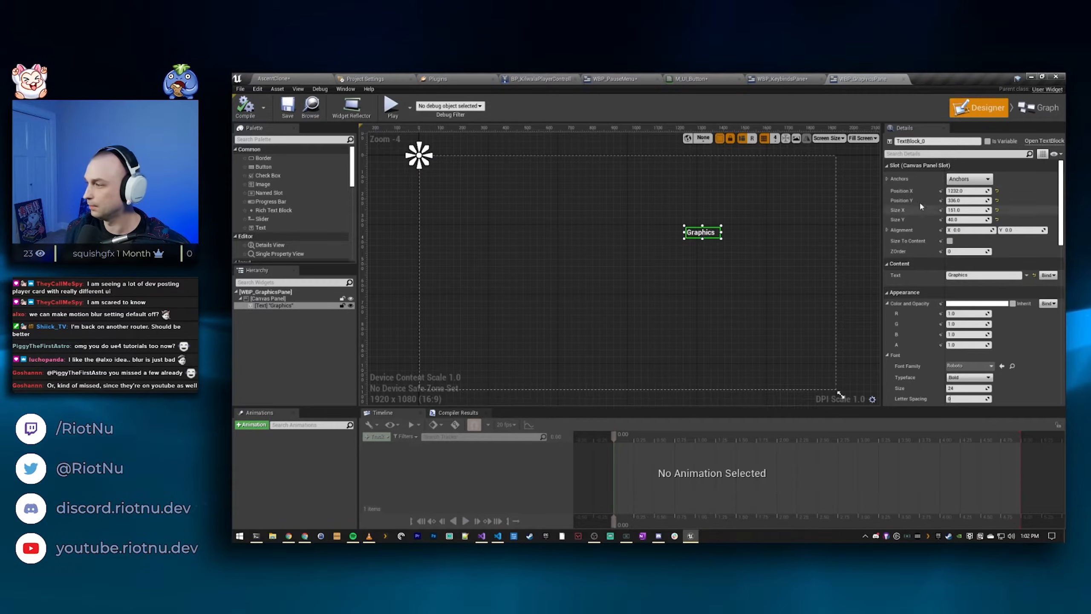
pyautogui.click(997, 191)
pyautogui.click(997, 200)
pyautogui.click(997, 210)
pyautogui.click(996, 219)
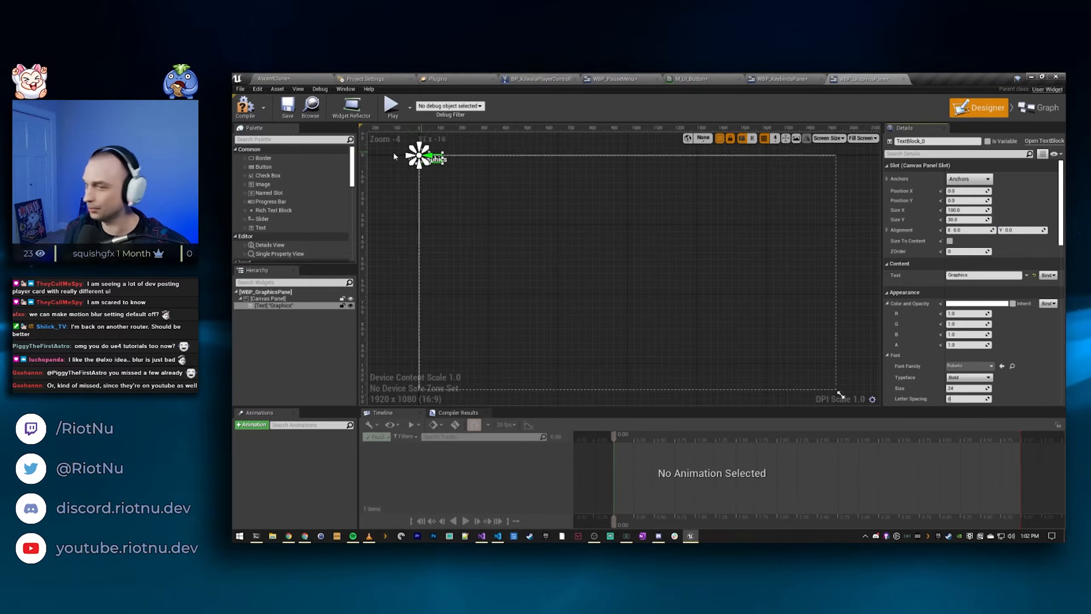
# Step: Play the level, open the pause menu, and test switching between the Graphics and Keybinds panes with their buttons
pyautogui.click(282, 80)
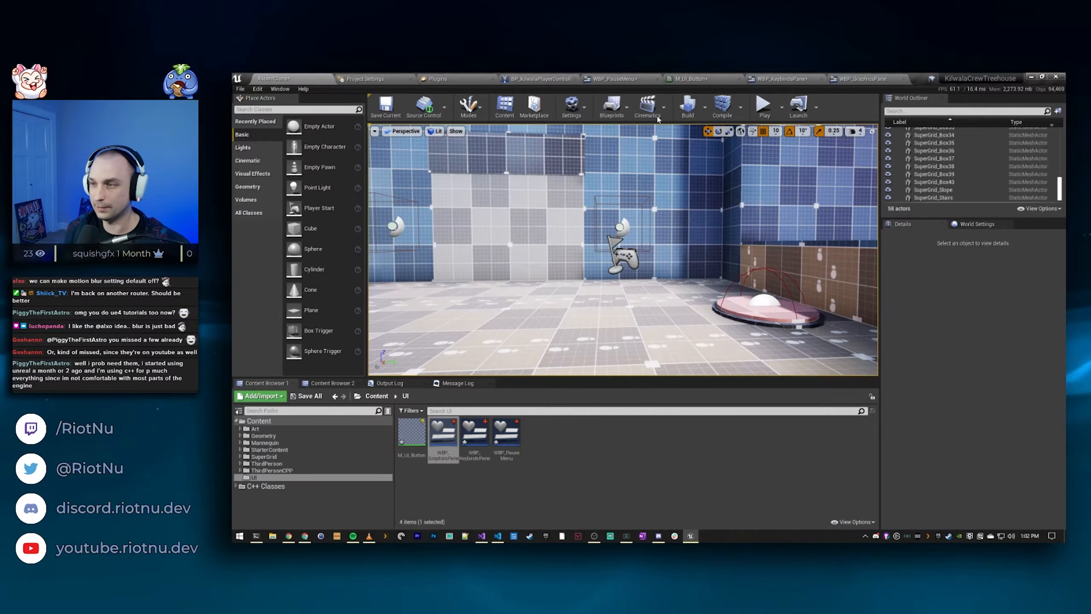
pyautogui.click(730, 105)
pyautogui.press('Escape')
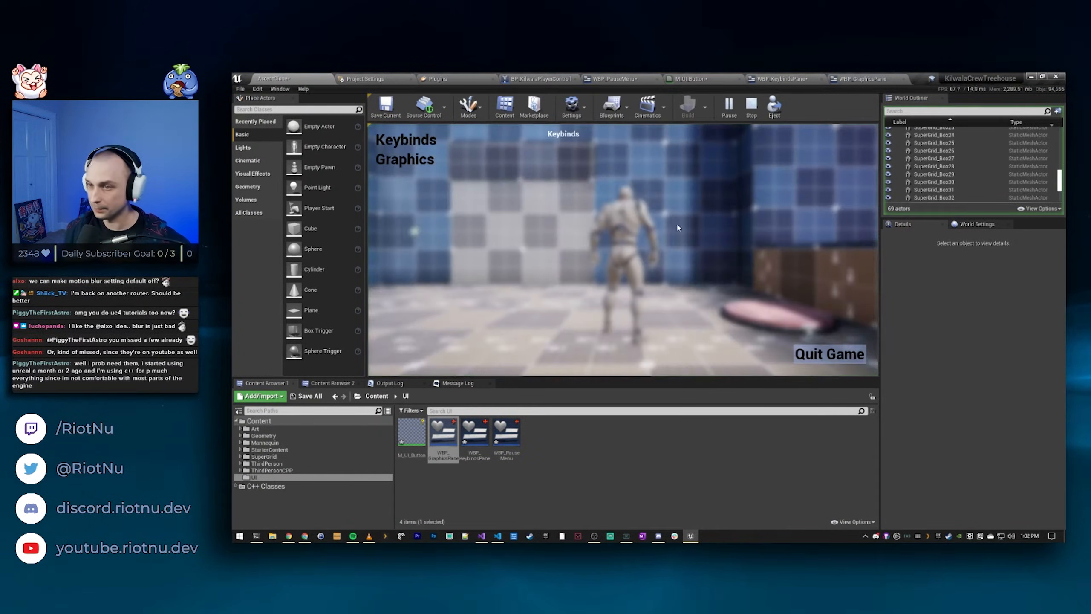
pyautogui.click(396, 165)
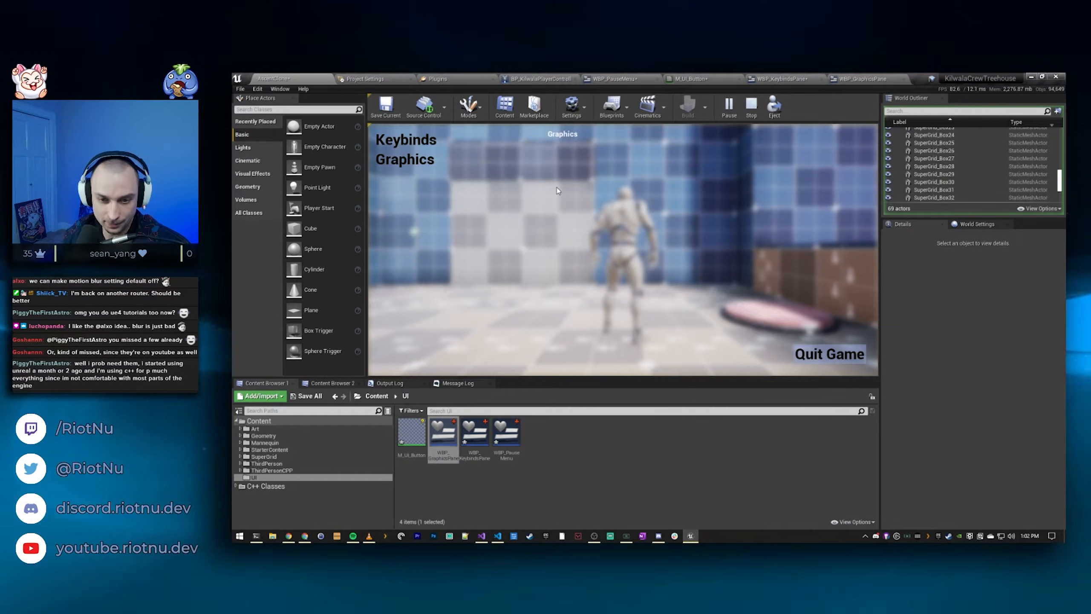
pyautogui.click(402, 141)
pyautogui.click(402, 160)
pyautogui.click(402, 141)
pyautogui.click(401, 160)
pyautogui.click(402, 141)
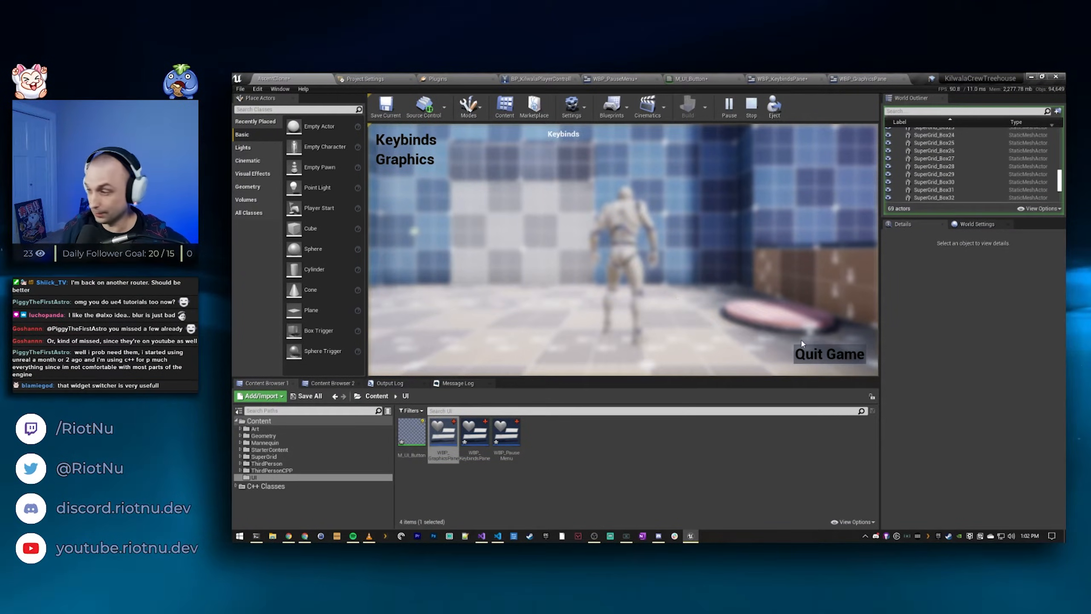
# Step: End the play session with Quit Game, and wrap WidgetSwitcherSettingsPane in a Border in the WBP_PauseMenu designer
pyautogui.click(788, 339)
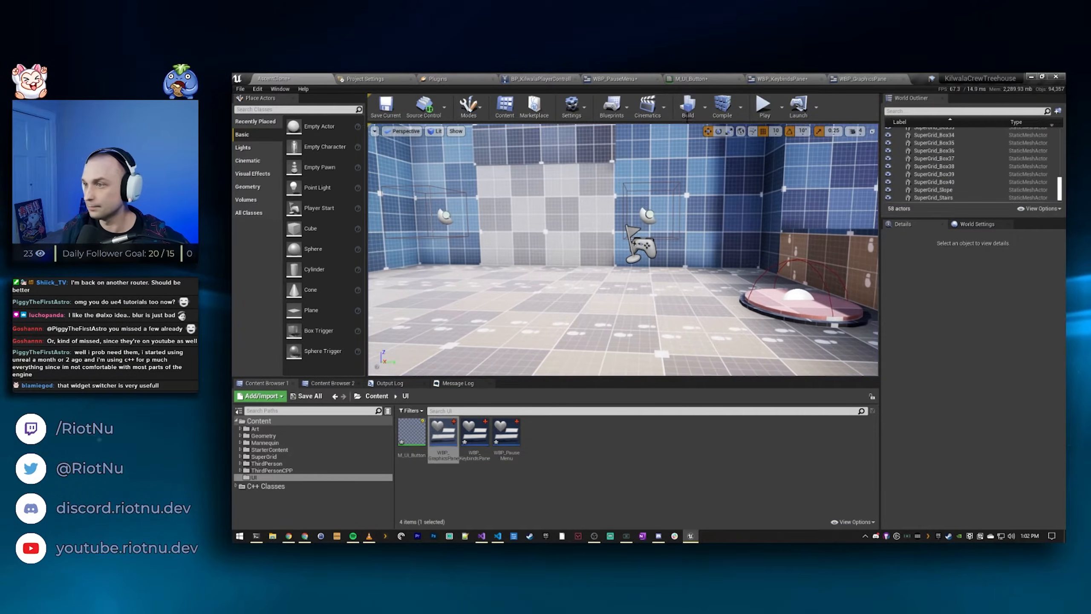
pyautogui.click(595, 79)
pyautogui.moveTo(630, 200); pyautogui.dragTo(616, 236, button='right')
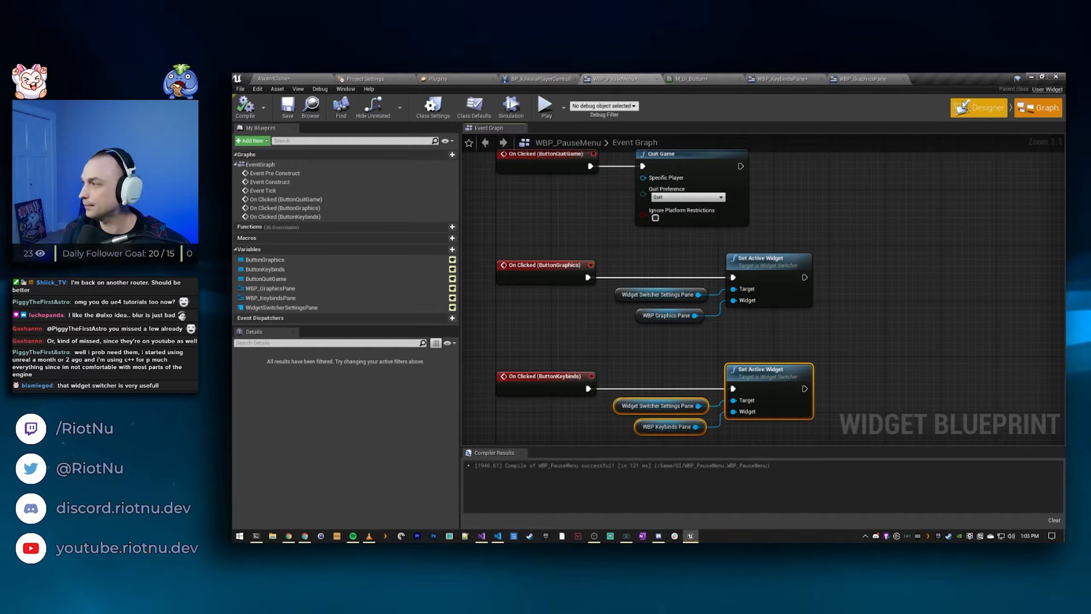
pyautogui.click(979, 107)
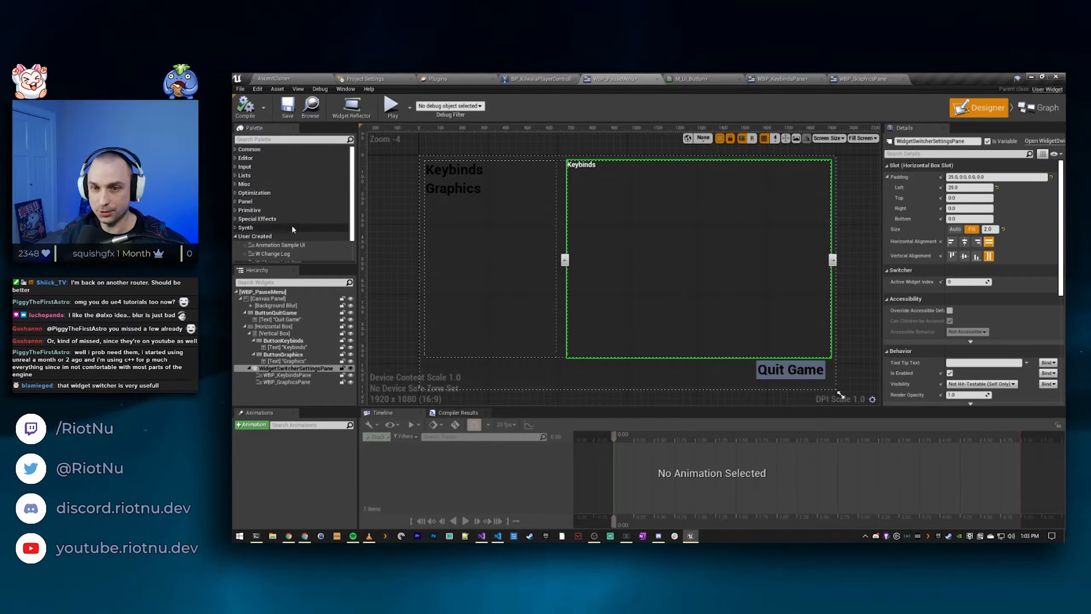
pyautogui.click(240, 150)
pyautogui.moveTo(263, 158); pyautogui.dragTo(281, 369)
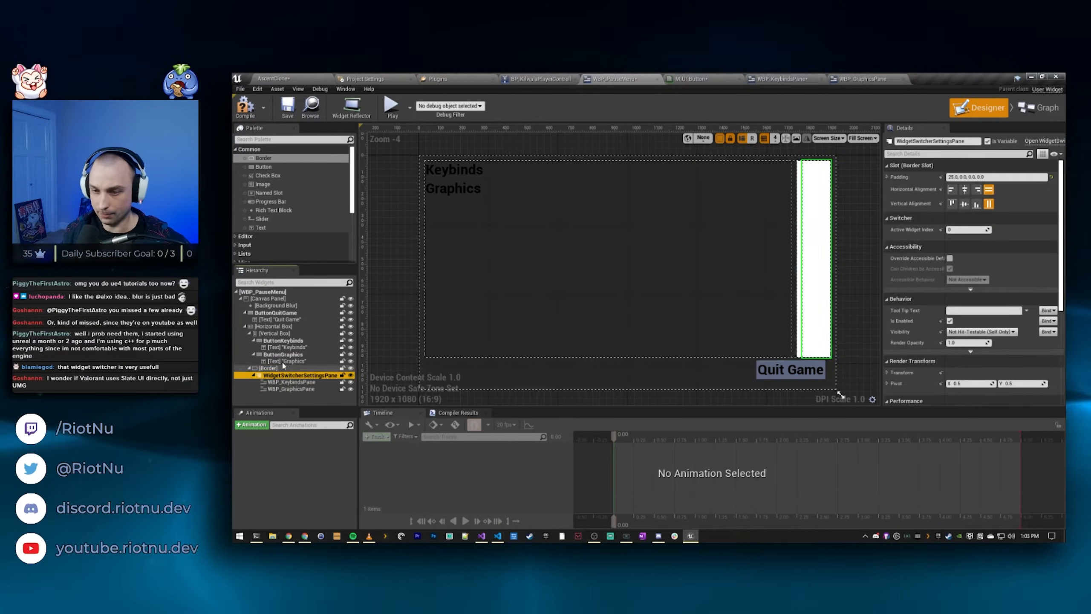
# Step: Set the new Border's horizontal box slot size to Fill with a value of 2.0
pyautogui.click(814, 241)
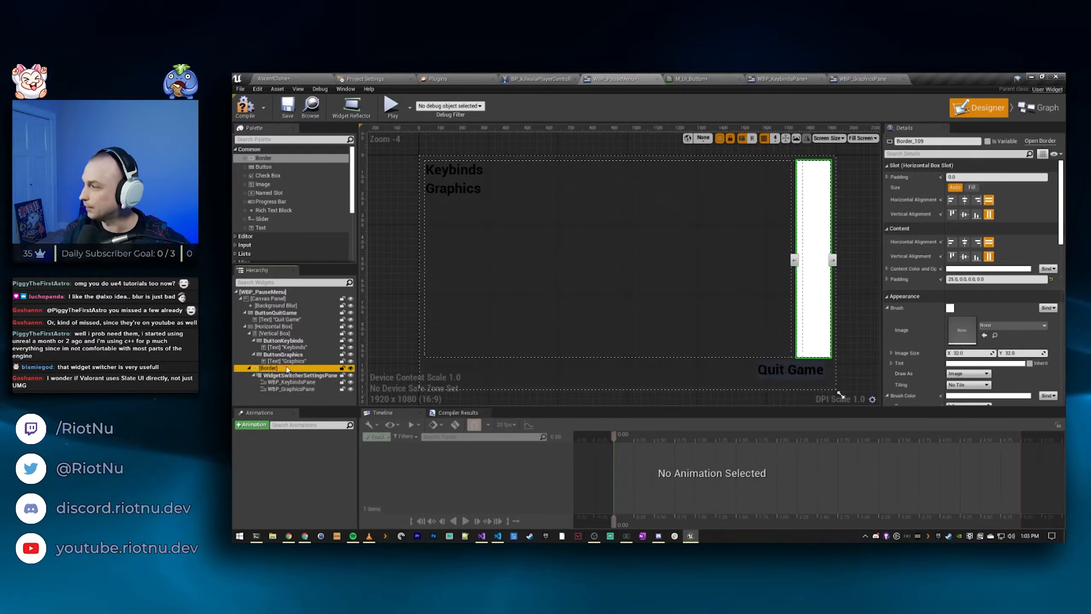
pyautogui.click(972, 187)
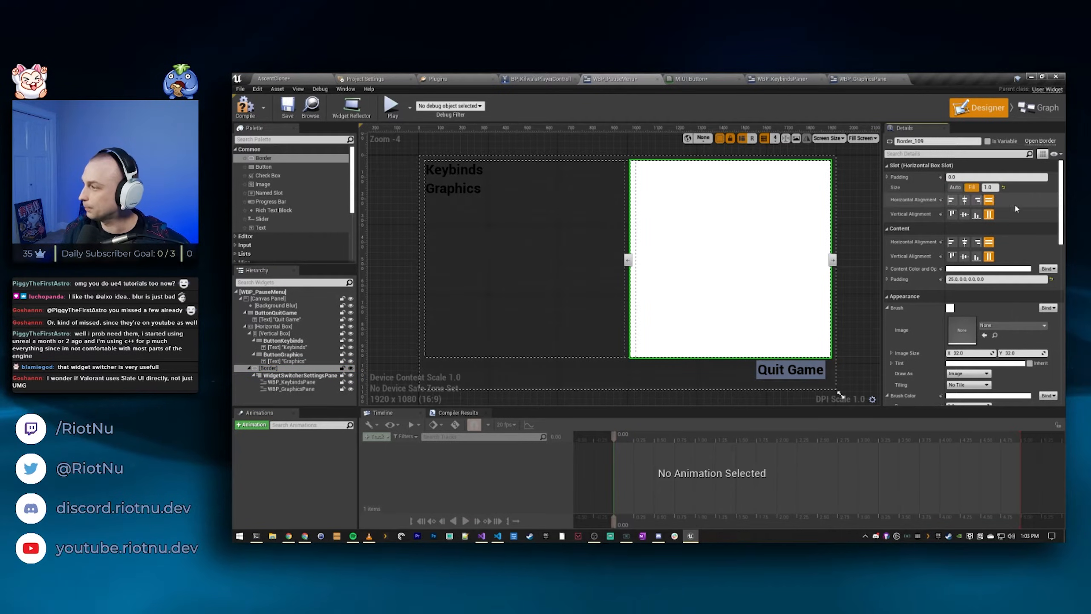
pyautogui.click(996, 189)
pyautogui.write('2')
pyautogui.press('Return')
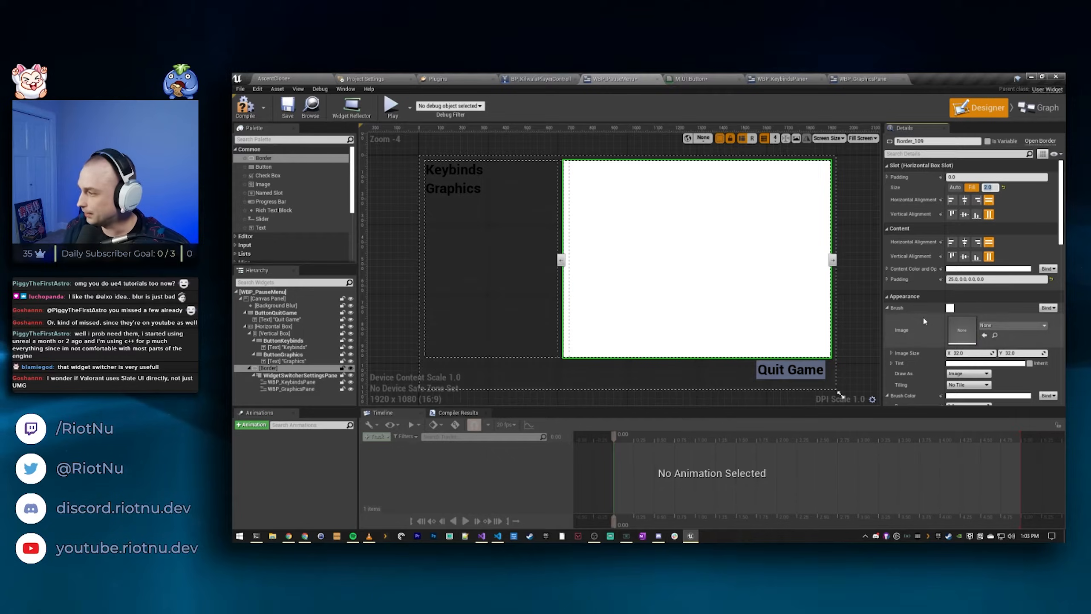
# Step: Set the Border's brush to draw as Border with a margin of 1.0 on every side
pyautogui.click(969, 373)
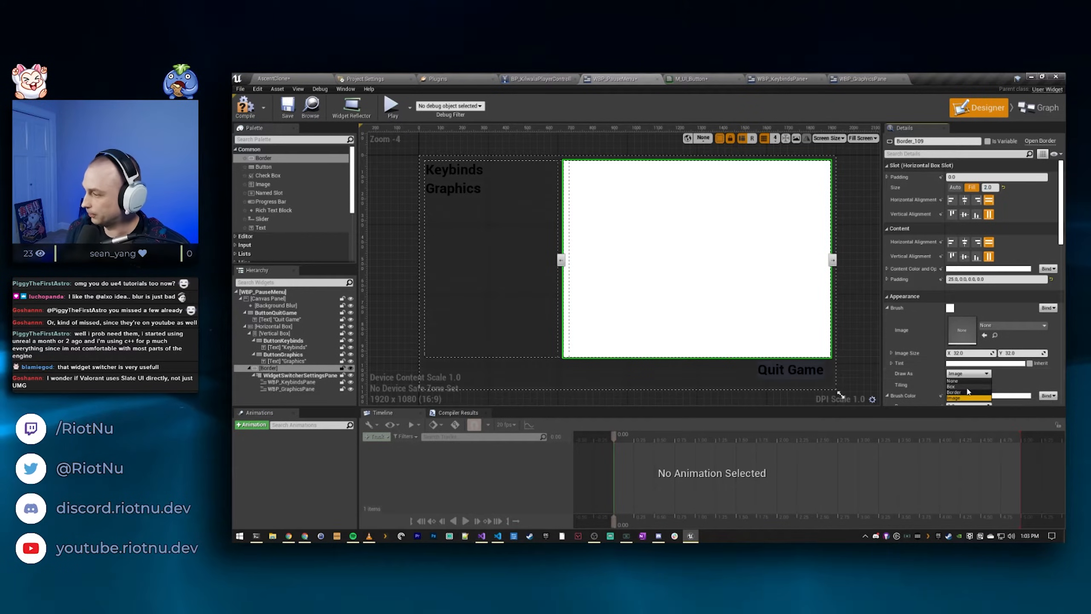
pyautogui.click(965, 399)
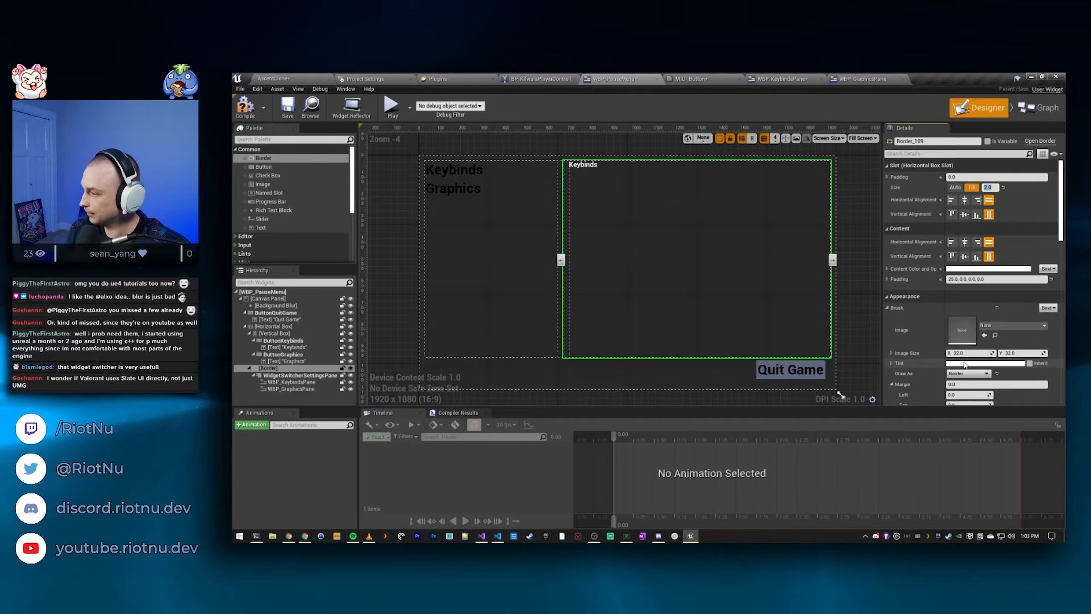
pyautogui.scroll(-1, 971, 374)
pyautogui.click(977, 370)
pyautogui.write('0,0,1,1')
pyautogui.press('Return')
pyautogui.scroll(-4, 970, 378)
pyautogui.click(972, 326)
pyautogui.write('1')
pyautogui.press('Return')
pyautogui.click(971, 336)
pyautogui.write('1')
pyautogui.press('Return')
# Step: Change the Border's brush color to black
pyautogui.click(981, 367)
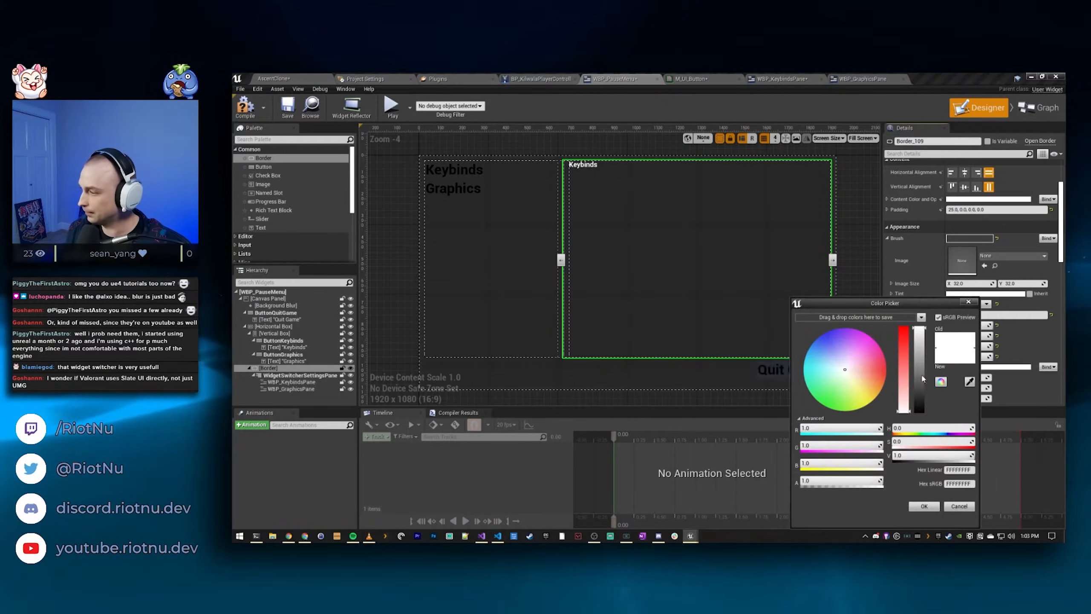
pyautogui.moveTo(920, 370); pyautogui.dragTo(923, 443)
pyautogui.click(914, 506)
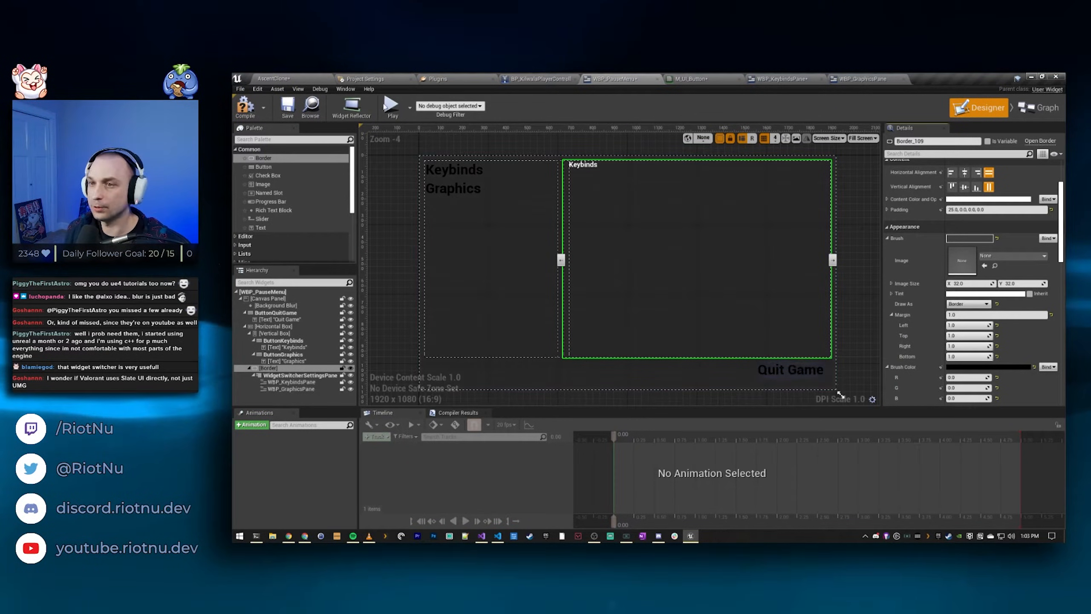
# Step: Play the level, open the pause menu to check the border around the settings pane, and stop playing
pyautogui.click(283, 80)
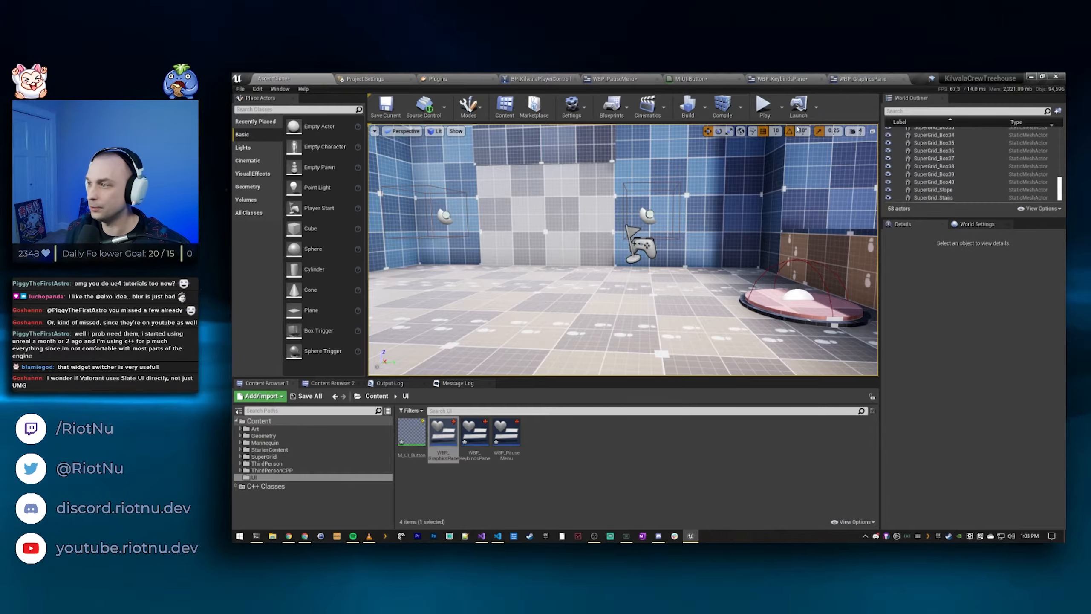
pyautogui.click(731, 106)
pyautogui.click(748, 171)
pyautogui.press('p')
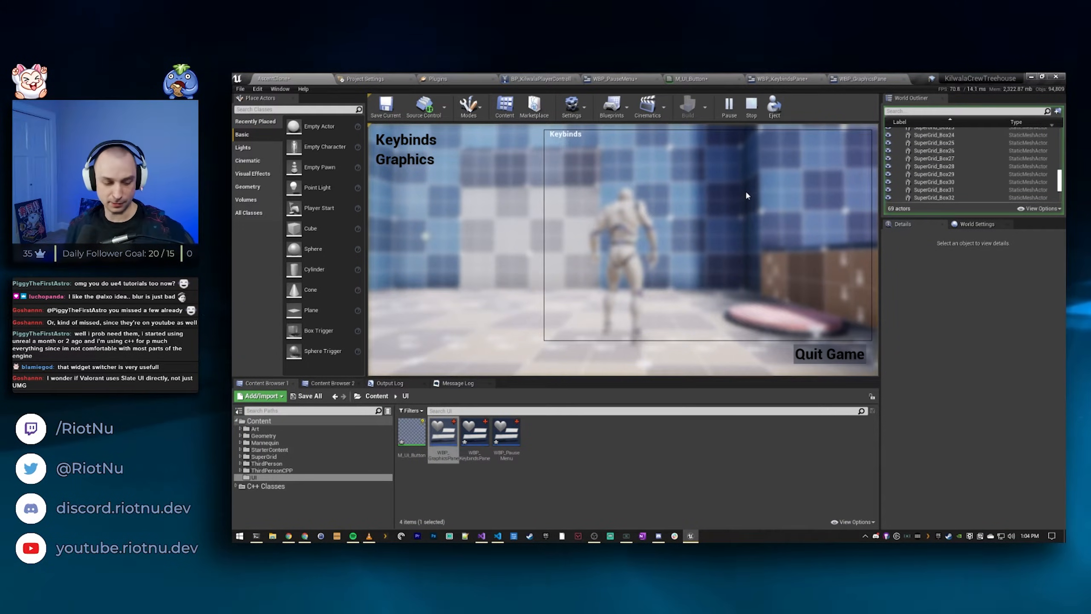
pyautogui.click(752, 105)
# Step: Save the M_UI_Button material and close its editor
pyautogui.click(707, 79)
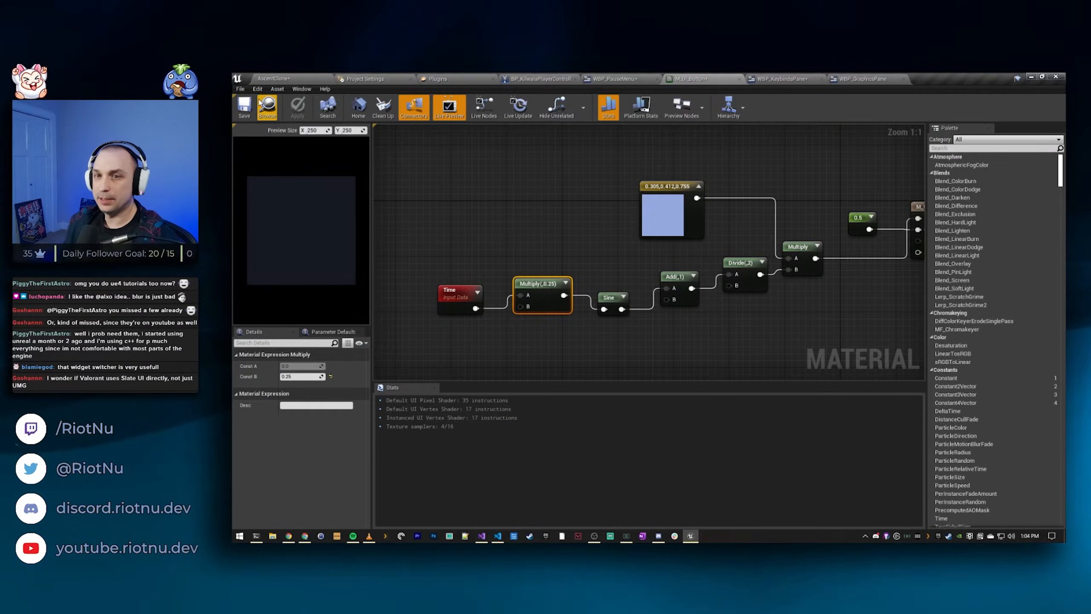
pyautogui.hotkey('ctrl', 's')
pyautogui.middleClick(688, 80)
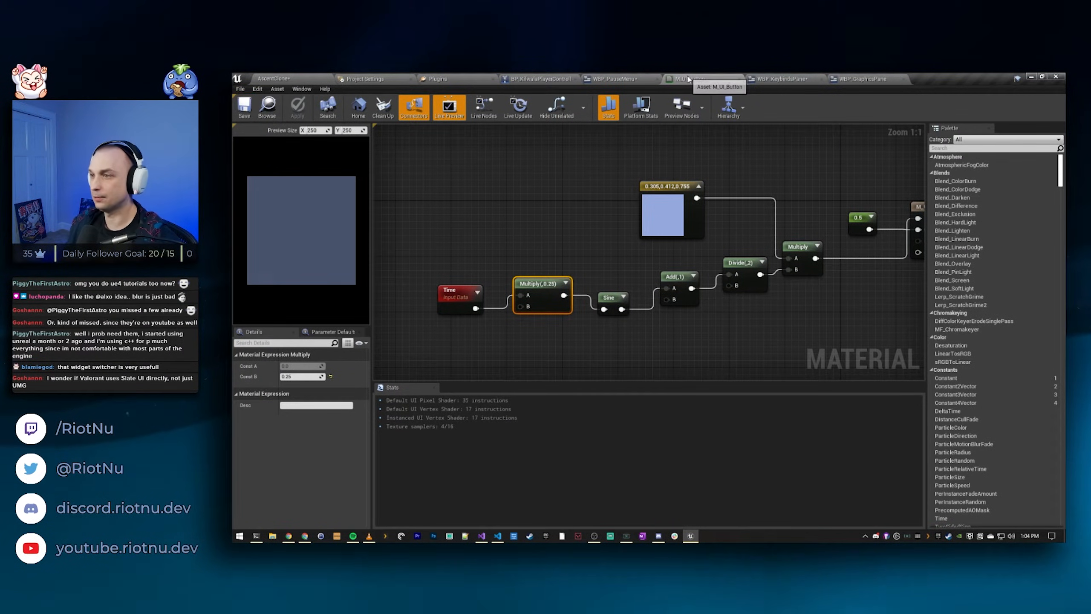
# Step: Save WBP_PauseMenu, WBP_KeybindsPane and WBP_GraphicsPane, and close the player controller and WBP_GraphicsPane editors
pyautogui.click(287, 109)
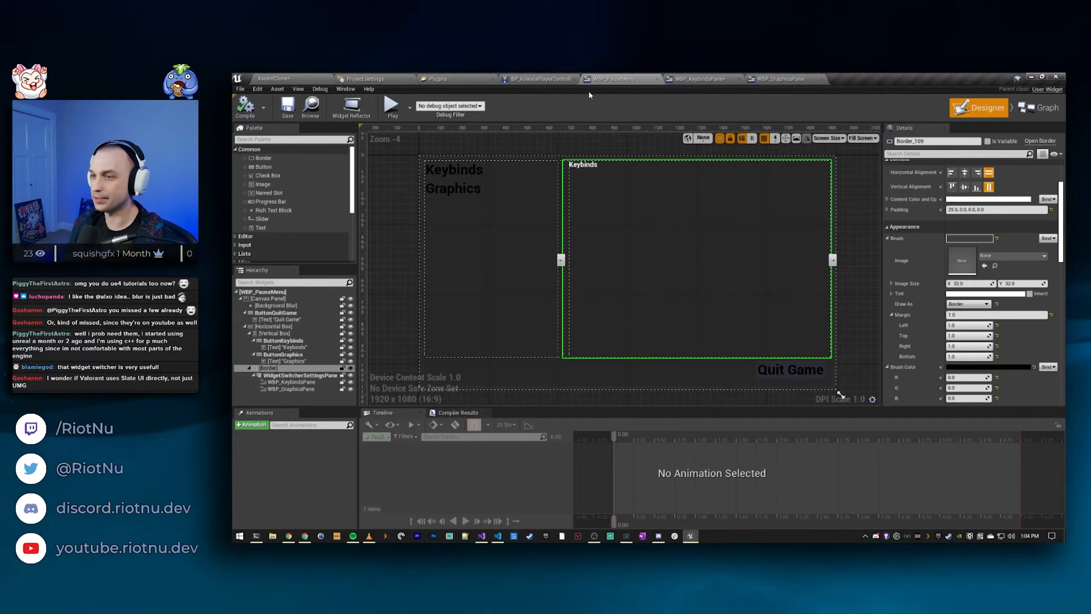
pyautogui.click(698, 79)
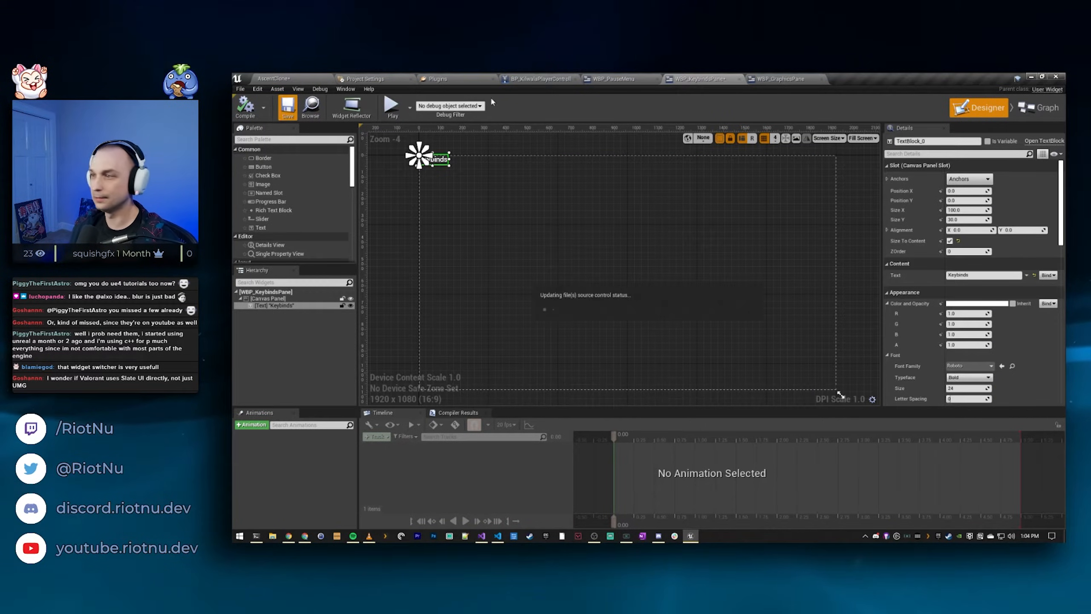
pyautogui.click(781, 79)
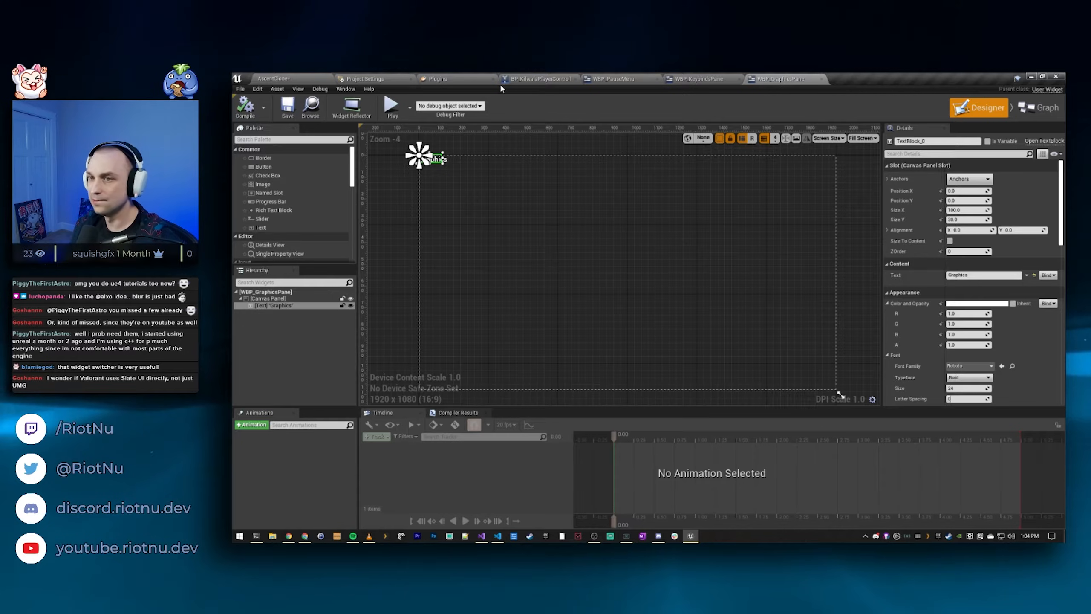
pyautogui.middleClick(561, 79)
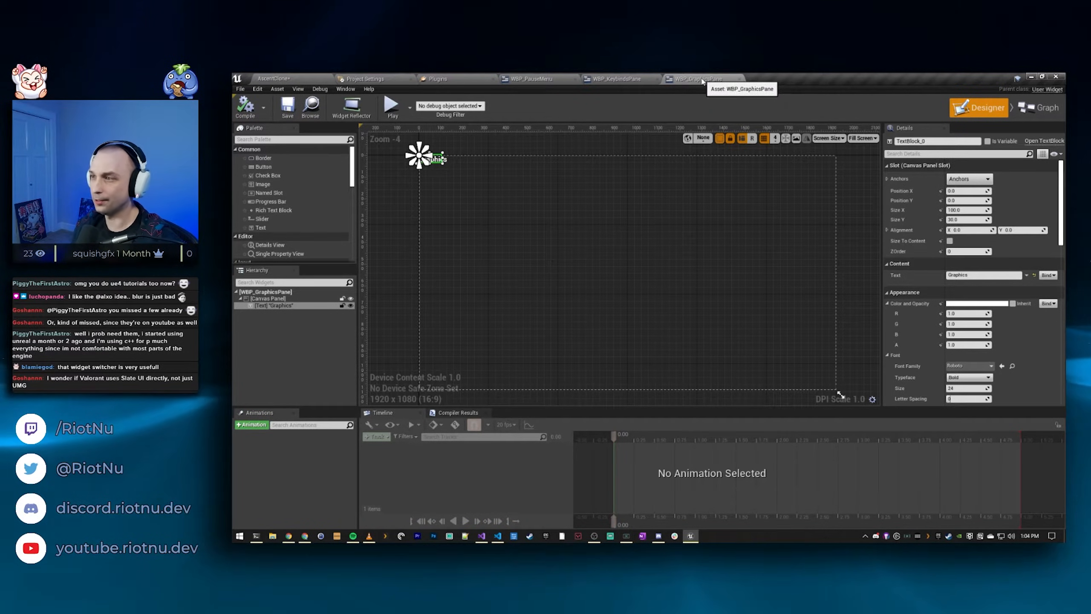
pyautogui.middleClick(702, 80)
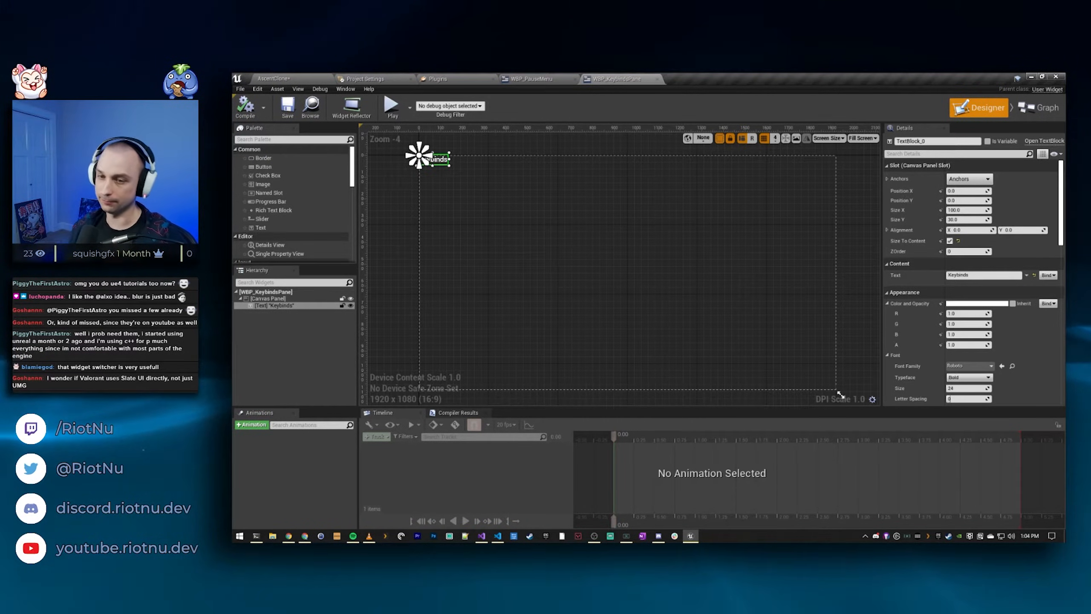
# Step: Replace the root Canvas Panel of WBP_KeybindsPane with a Scroll Box
pyautogui.click(290, 300)
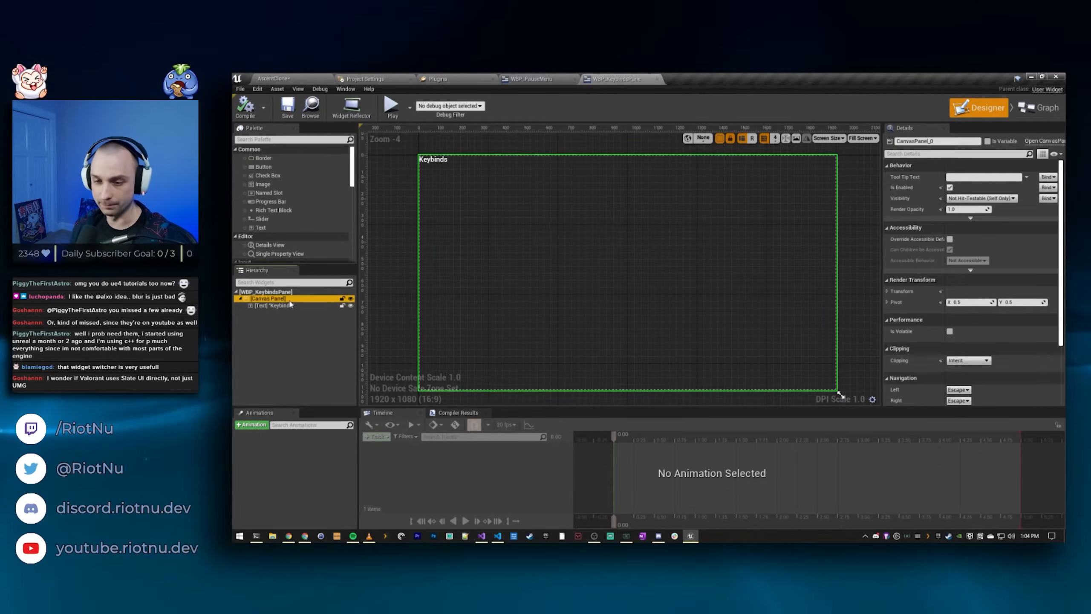
pyautogui.rightClick(284, 298)
pyautogui.click(274, 328)
pyautogui.click(275, 305)
pyautogui.click(274, 299)
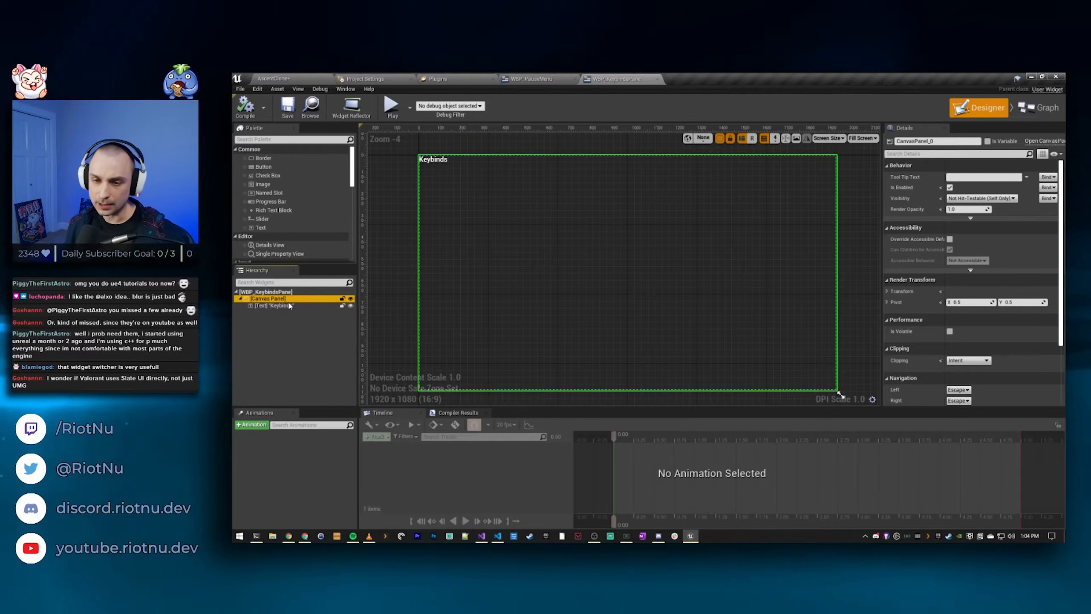
pyautogui.rightClick(294, 300)
pyautogui.moveTo(318, 380)
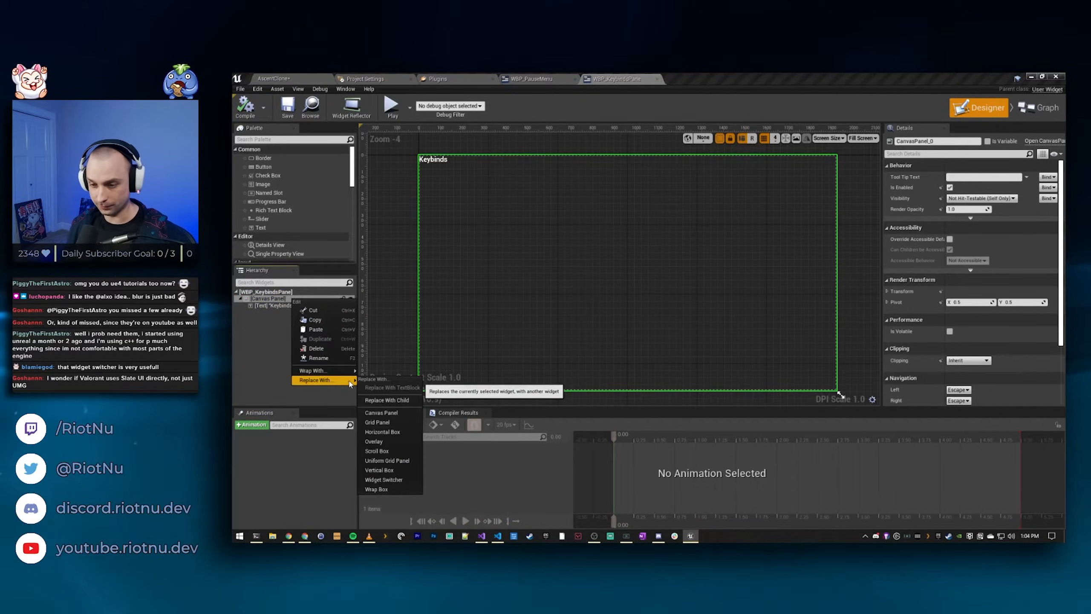
pyautogui.click(376, 450)
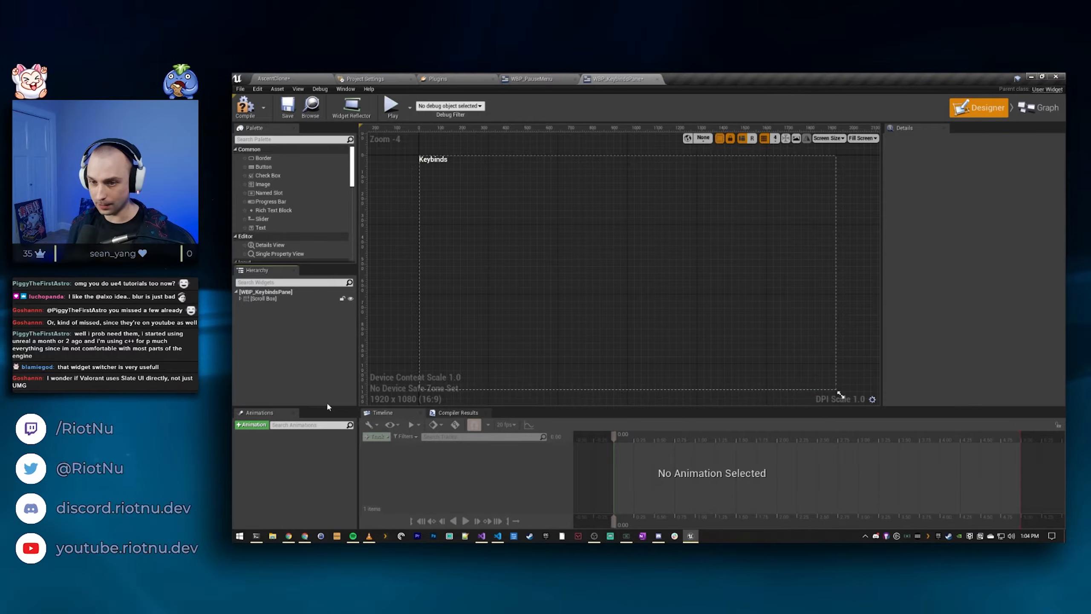
# Step: Try Always Show Scrollbar and Always Show Scrollbar Track on the Scroll Box, and switch both off again
pyautogui.click(266, 298)
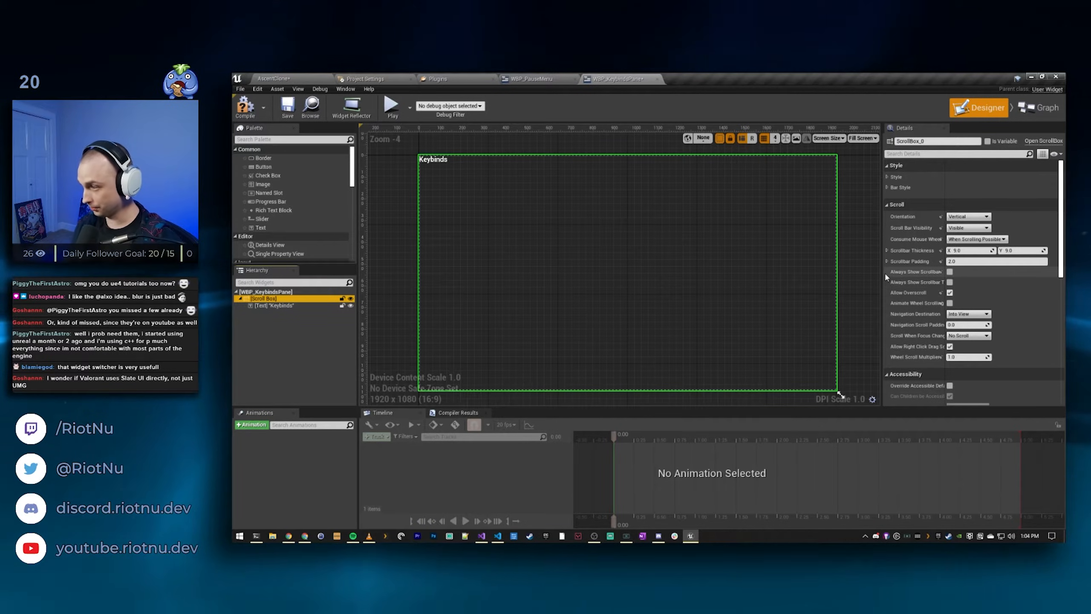
pyautogui.moveTo(882, 273); pyautogui.dragTo(855, 272)
pyautogui.click(931, 272)
pyautogui.click(932, 282)
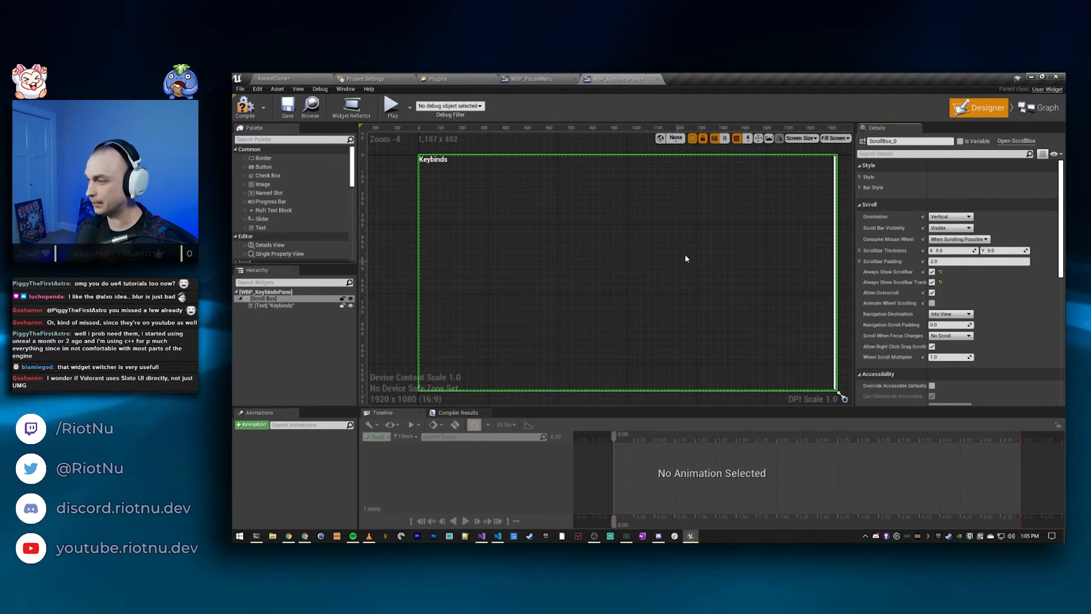
pyautogui.scroll(-4, 679, 261)
pyautogui.scroll(6, 679, 228)
pyautogui.scroll(-2, 682, 254)
pyautogui.scroll(-1, 832, 275)
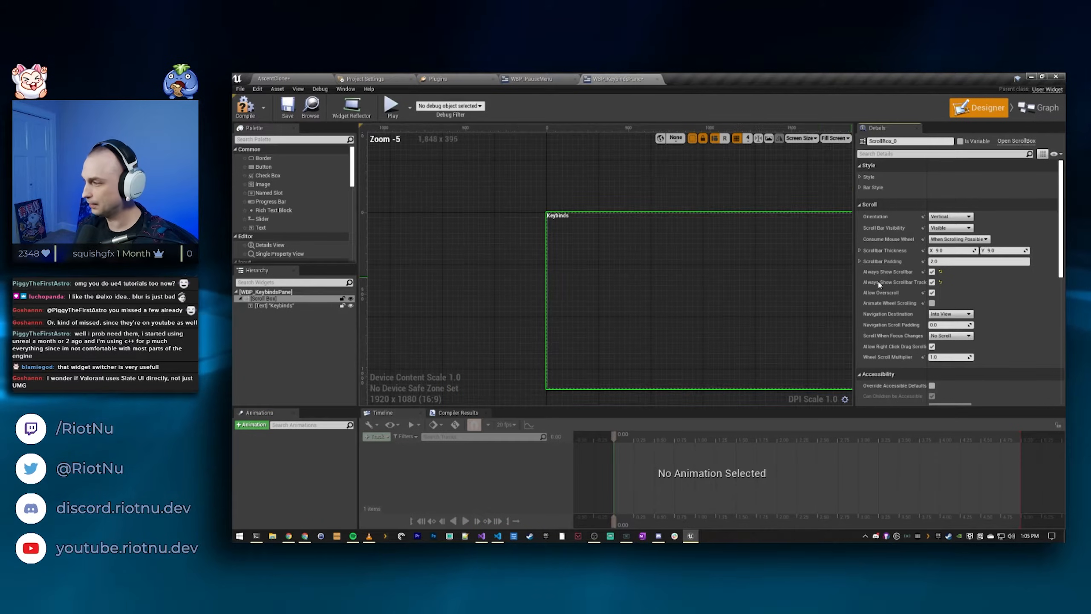
pyautogui.click(932, 272)
pyautogui.click(932, 282)
# Step: Delete the "Keybinds" text block from the Scroll Box in WBP_KeybindsPane
pyautogui.moveTo(715, 194); pyautogui.dragTo(649, 189, button='right')
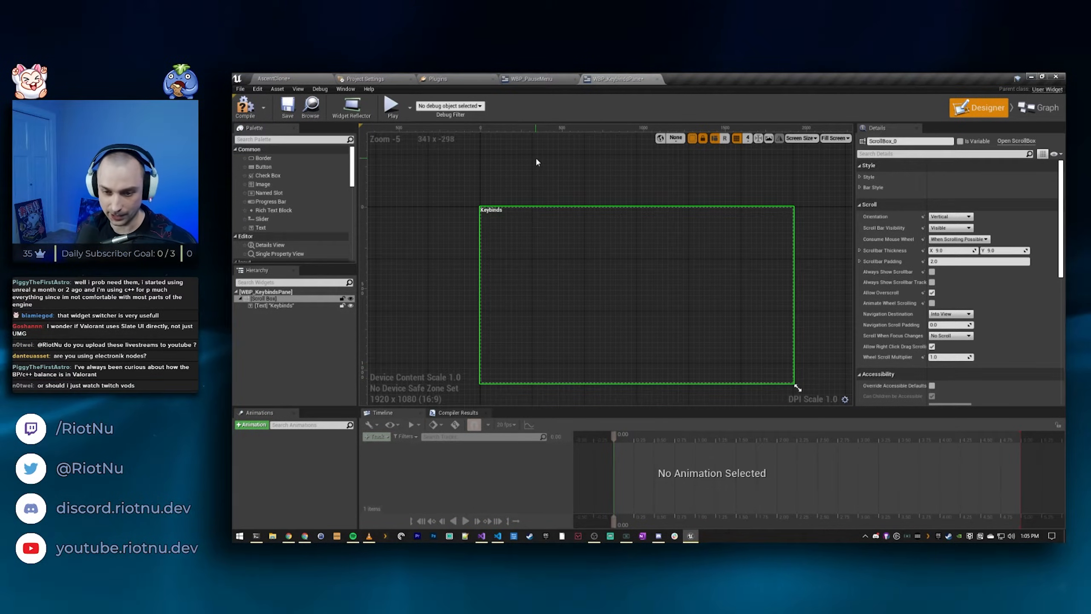
pyautogui.moveTo(460, 318); pyautogui.dragTo(419, 317, button='right')
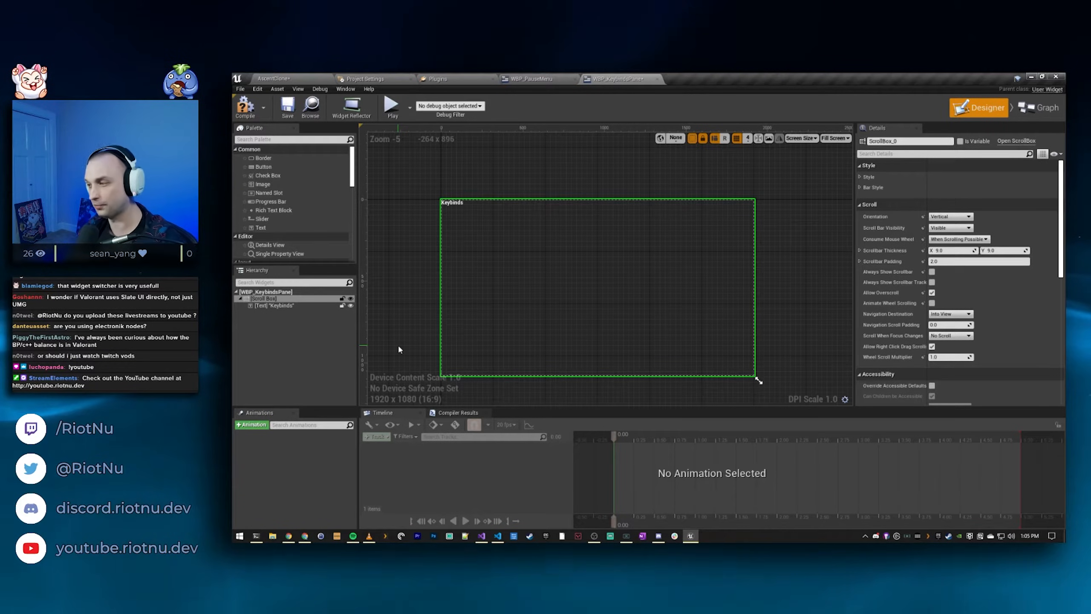
pyautogui.scroll(1, 455, 314)
pyautogui.moveTo(463, 312); pyautogui.dragTo(428, 296, button='right')
pyautogui.moveTo(502, 258); pyautogui.dragTo(506, 263, button='right')
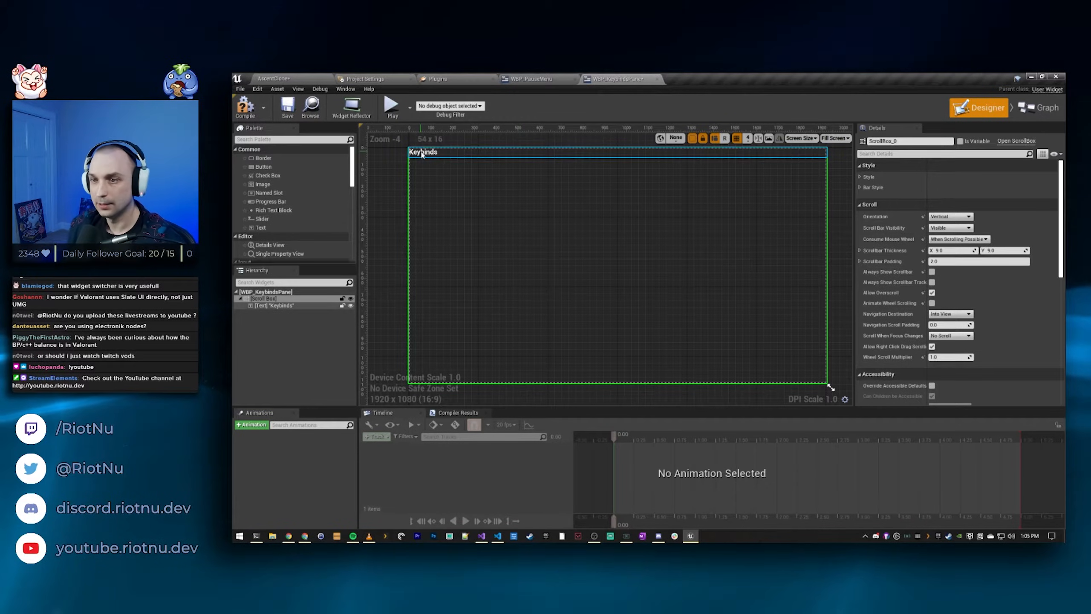
pyautogui.click(283, 307)
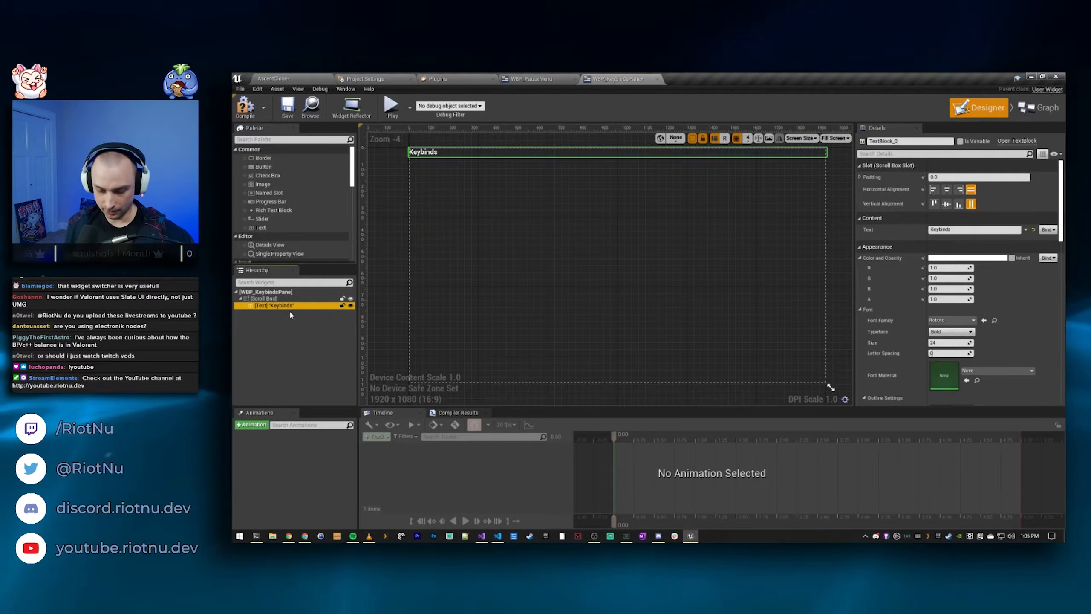
pyautogui.press('Delete')
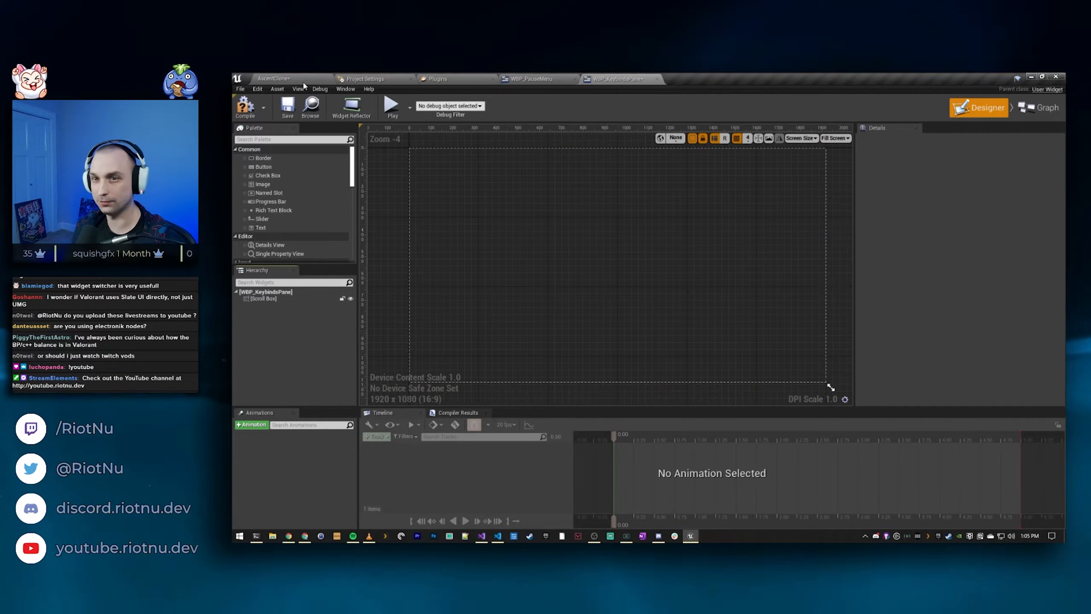
# Step: Create a widget blueprint named WBP_KeybindSetting in the Content UI folder and open it for editing
pyautogui.click(284, 79)
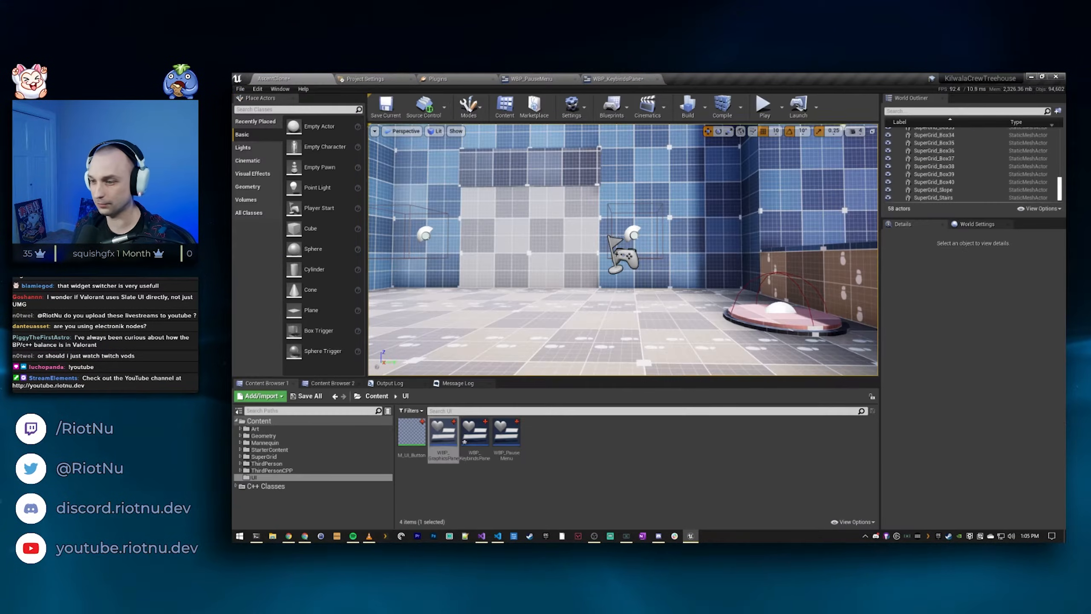
pyautogui.rightClick(597, 452)
pyautogui.moveTo(618, 446)
pyautogui.click(701, 488)
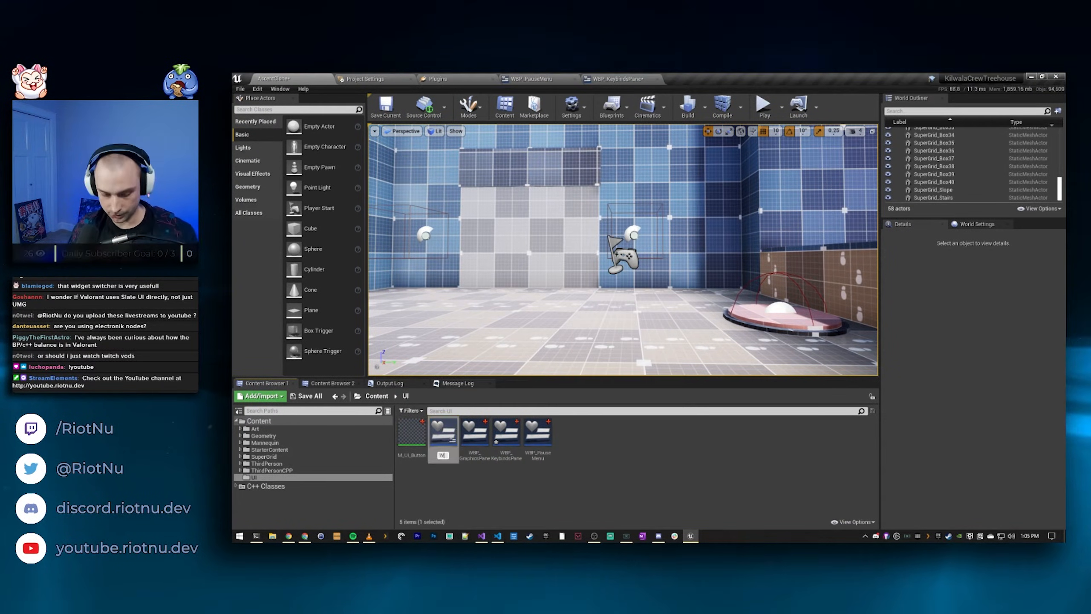
pyautogui.write('WBP_KeybindSetting')
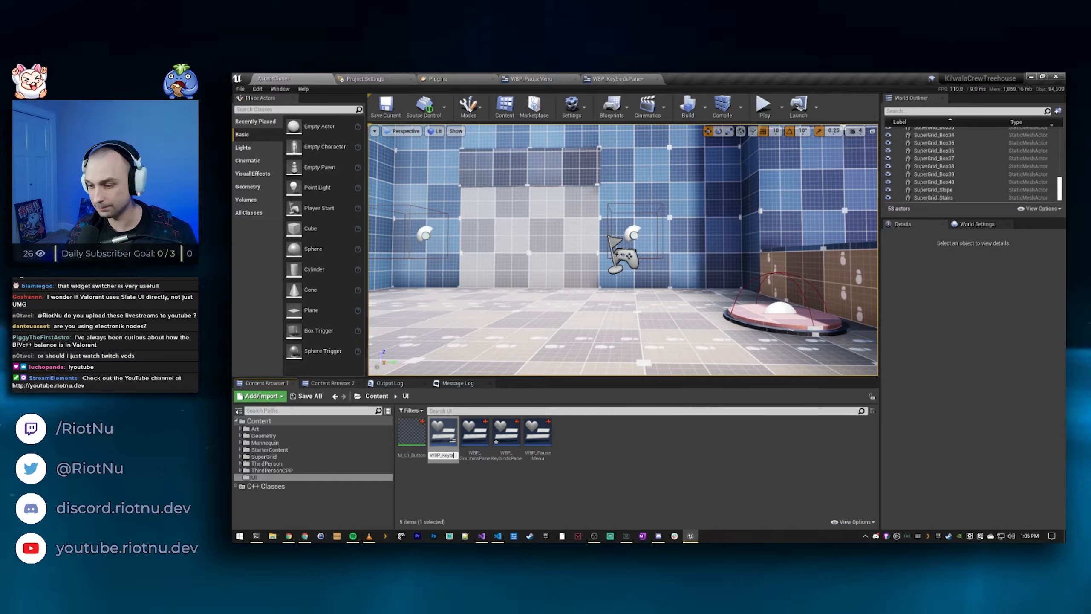
pyautogui.press('Return')
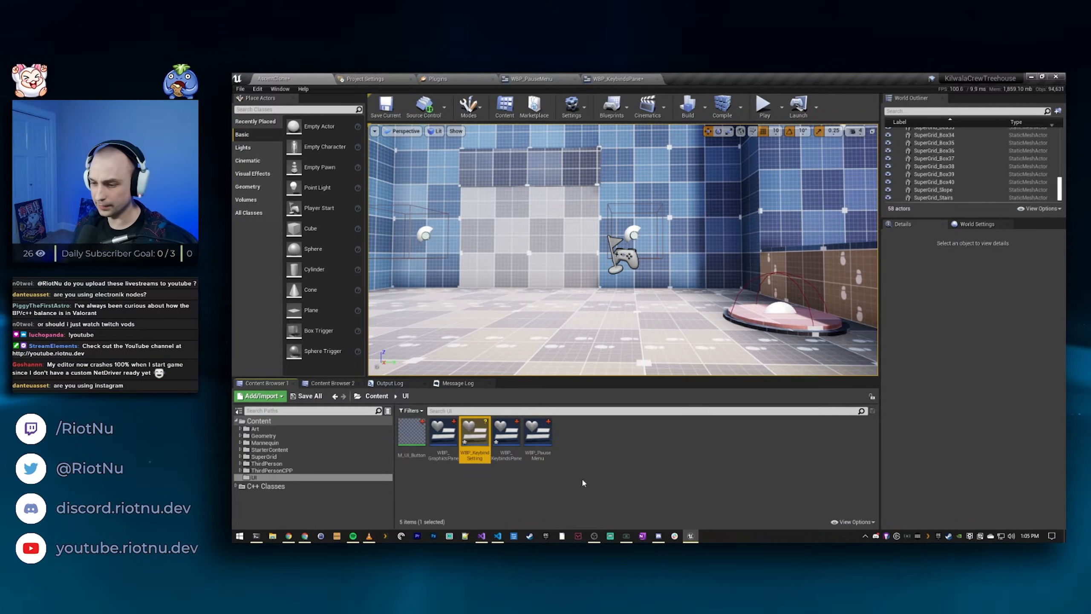
pyautogui.doubleClick(475, 435)
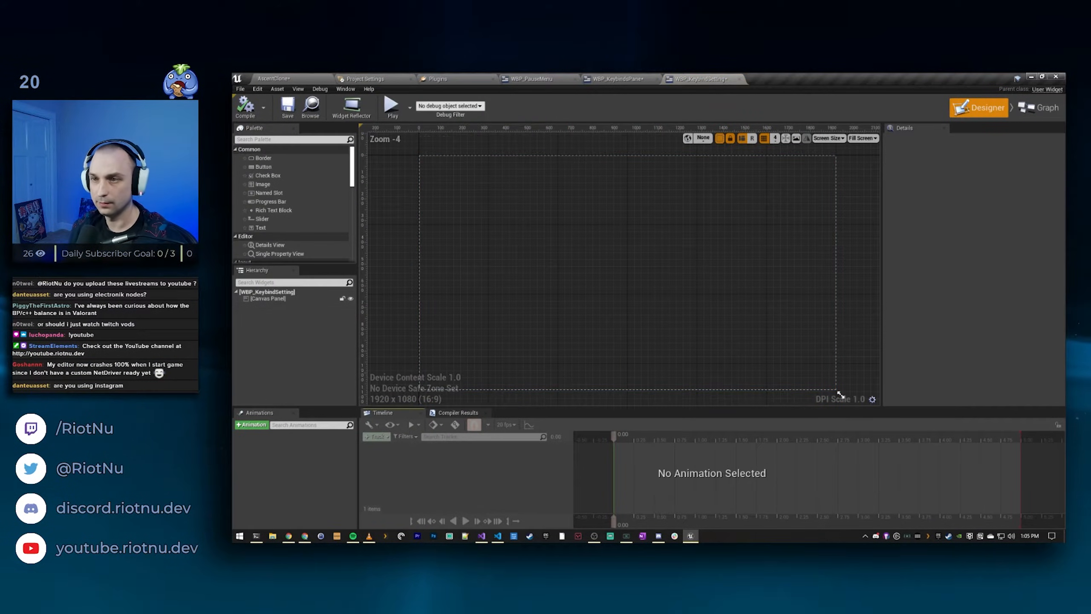
# Step: Replace the root Canvas Panel of WBP_KeybindSetting with a Horizontal Box
pyautogui.click(297, 298)
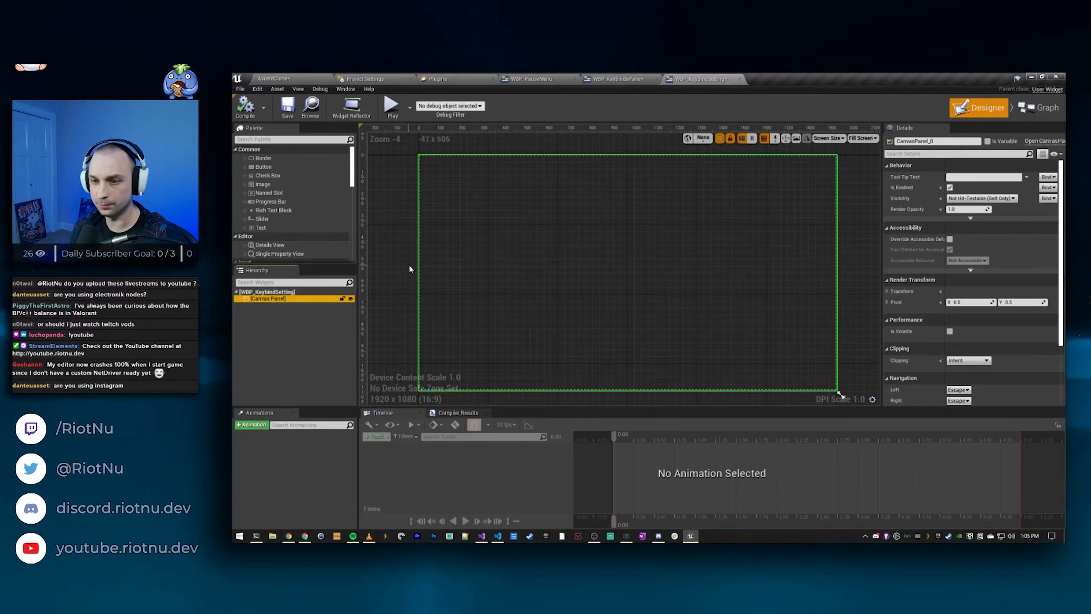
pyautogui.press('Delete')
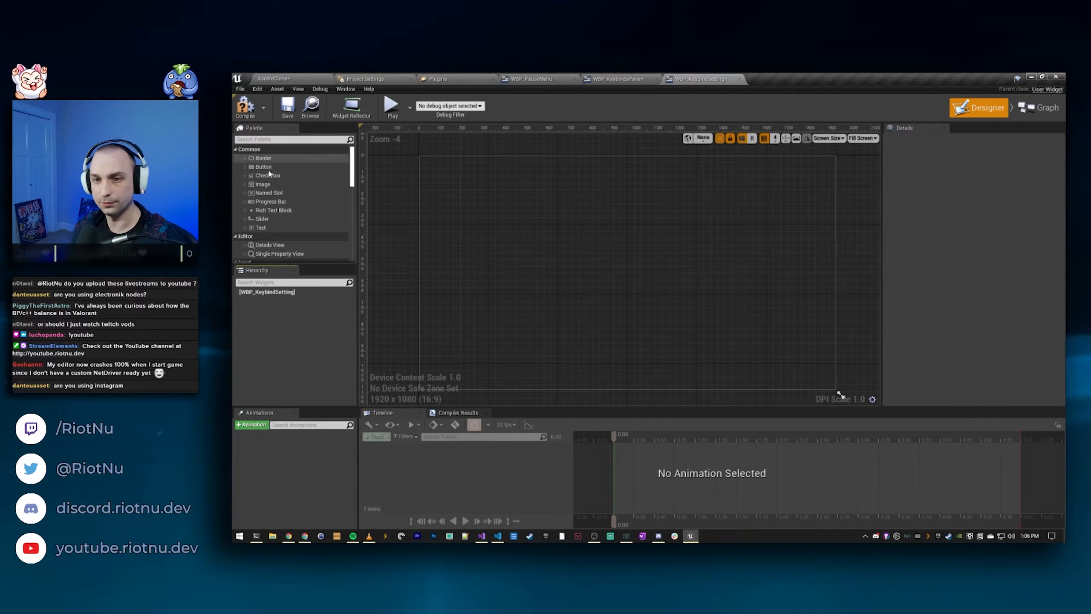
pyautogui.write('horiz')
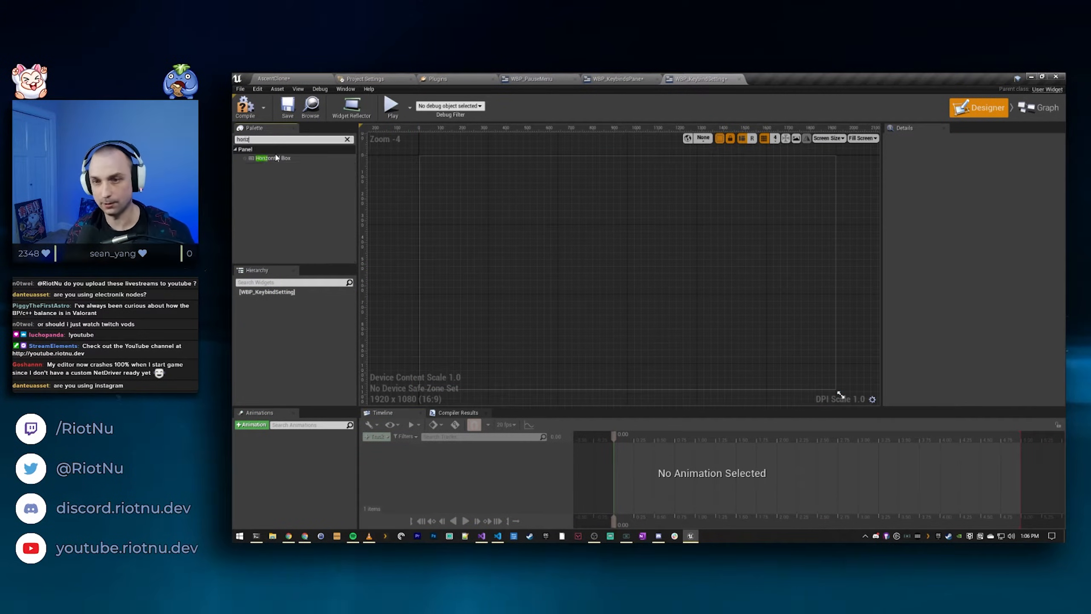
pyautogui.moveTo(275, 158); pyautogui.dragTo(280, 300)
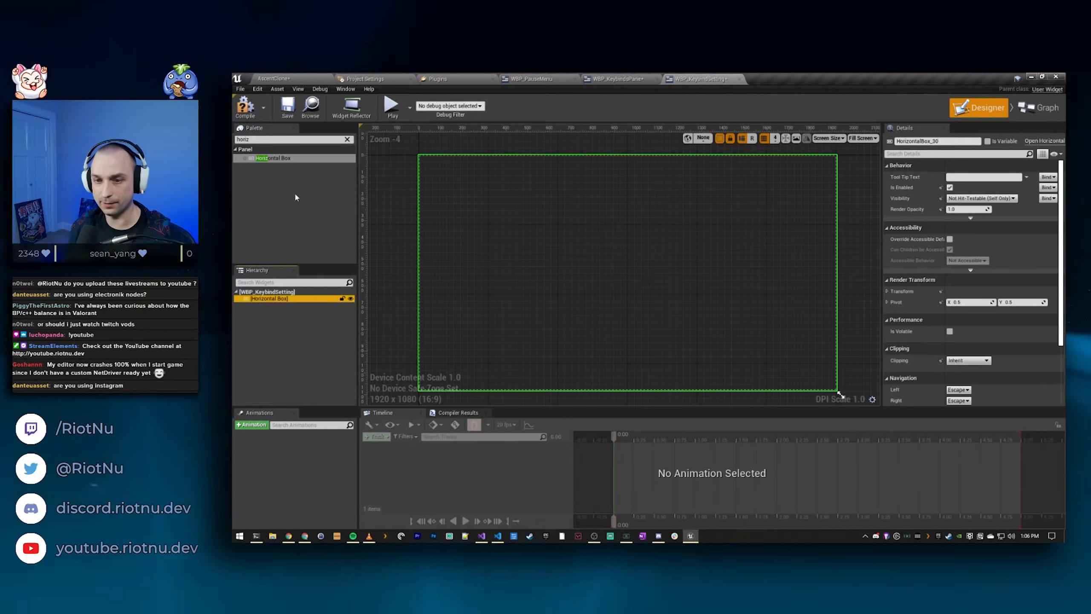
# Step: Add a Text widget inside the Horizontal Box, rename it TextKeybindDisplayName, and compile WBP_KeybindSetting
pyautogui.click(291, 139)
pyautogui.write('Text')
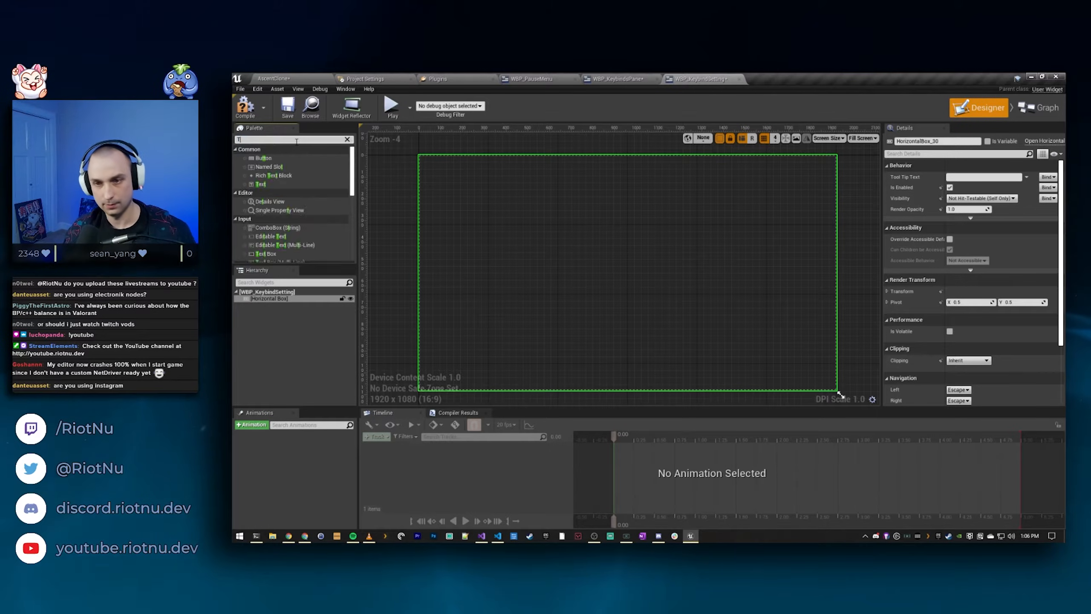
pyautogui.click(260, 167)
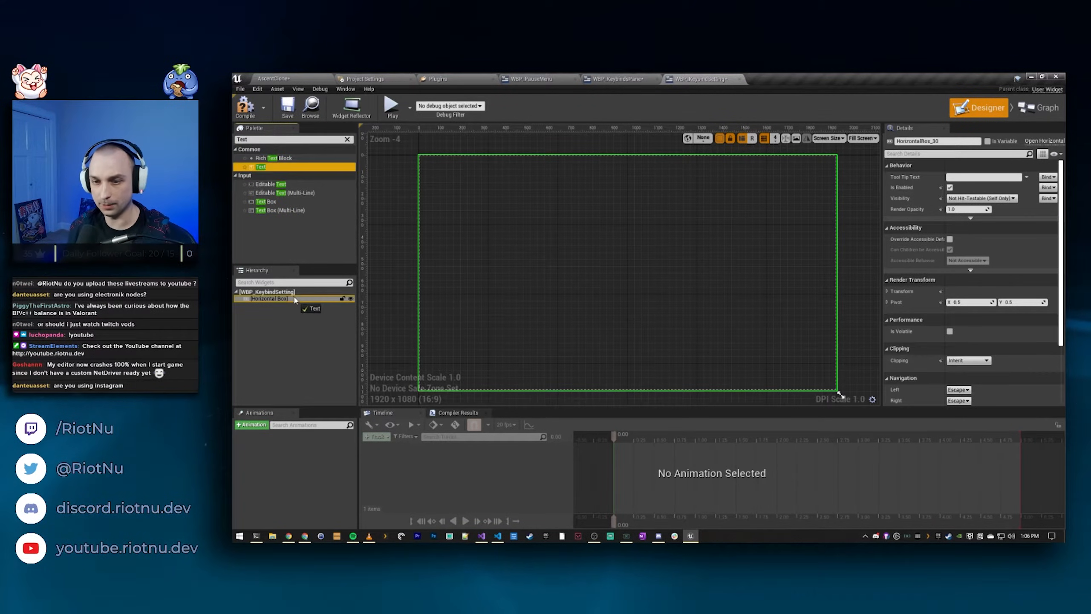
pyautogui.moveTo(294, 301); pyautogui.dragTo(295, 300)
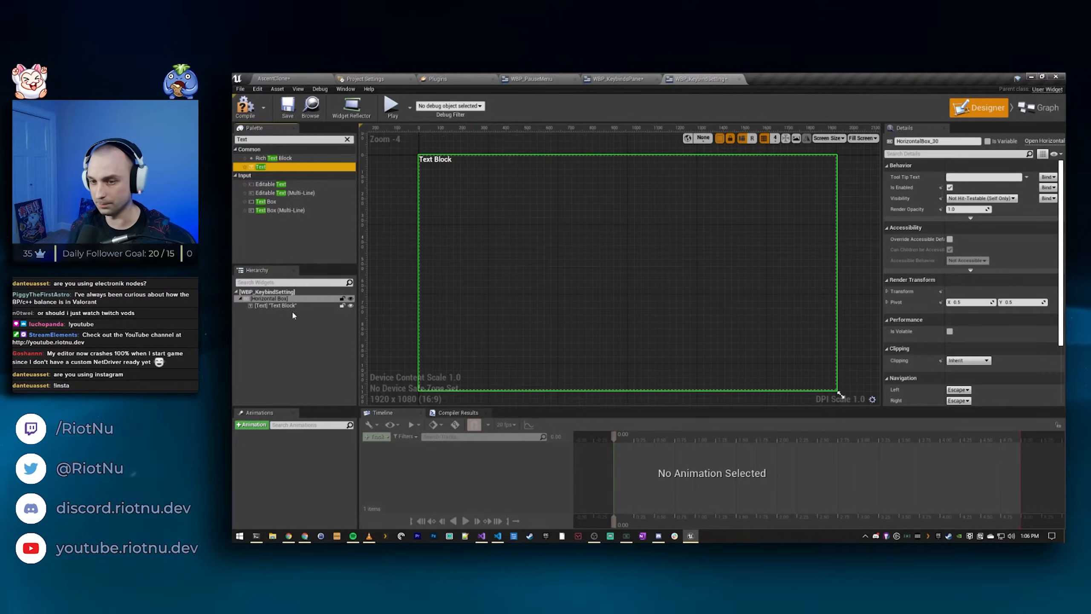
pyautogui.click(291, 306)
pyautogui.click(290, 306)
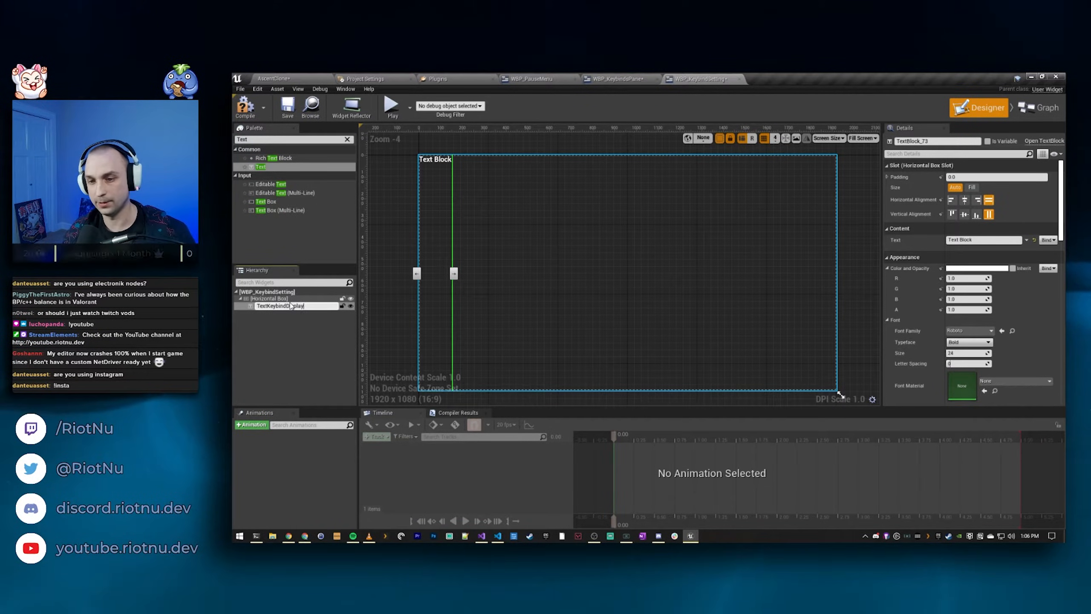
pyautogui.write('TextKeybindDisplayName')
pyautogui.press('Return')
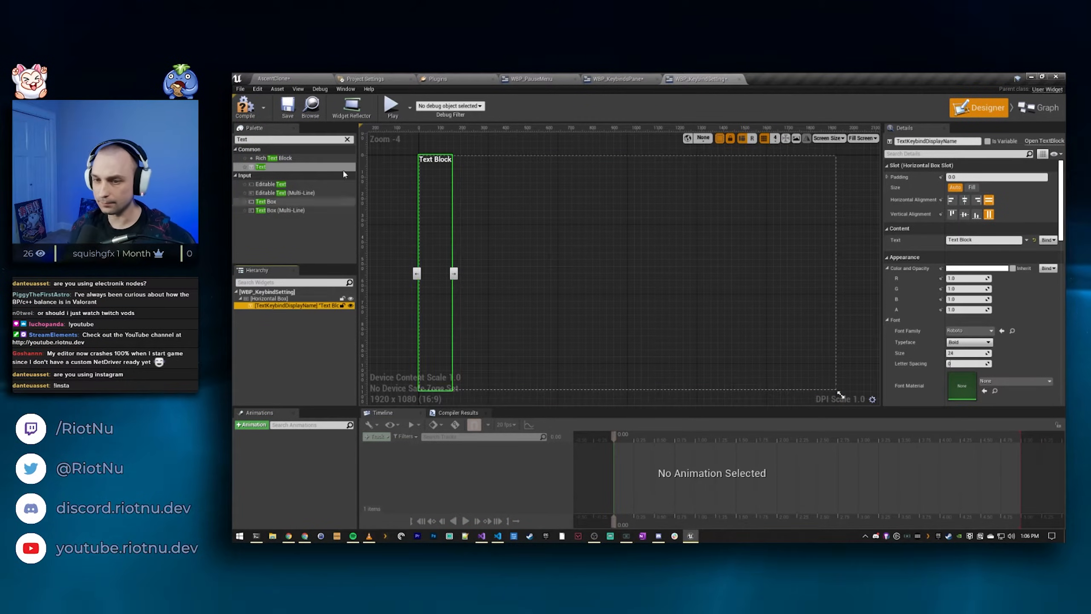
pyautogui.click(238, 109)
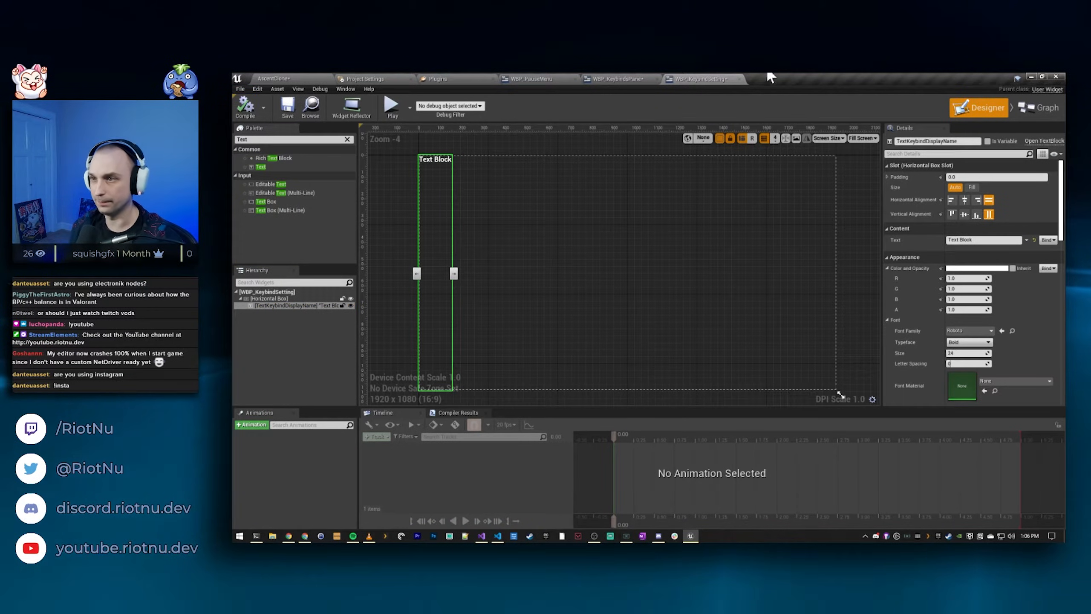
# Step: Add three WBP Keybind Setting widgets to the Scroll Box of WBP_KeybindsPane, compile it, and check the layout in WBP_PauseMenu
pyautogui.click(619, 85)
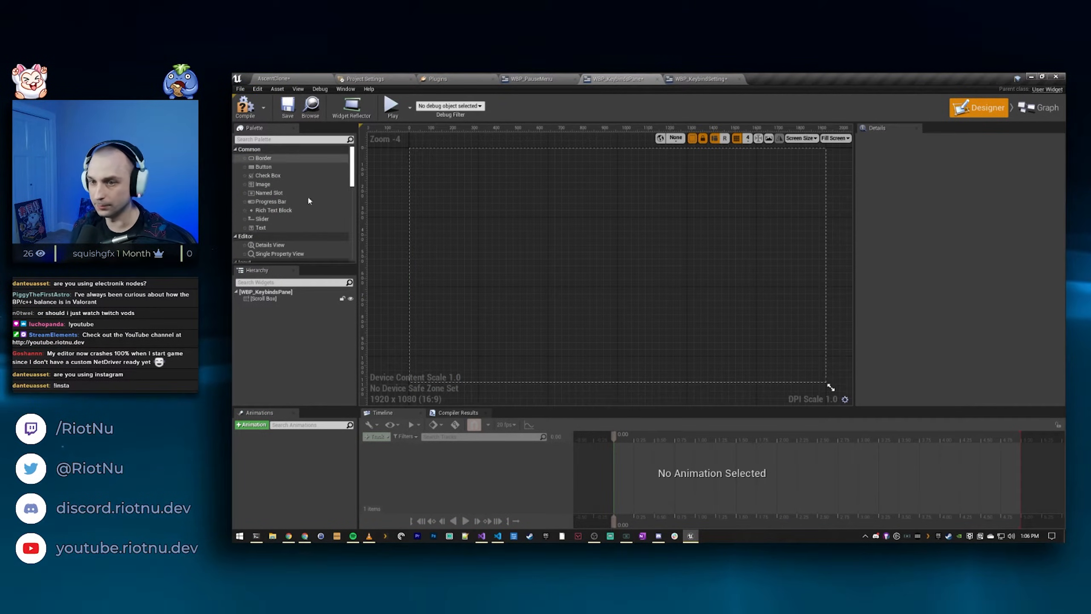
pyautogui.scroll(-8, 273, 234)
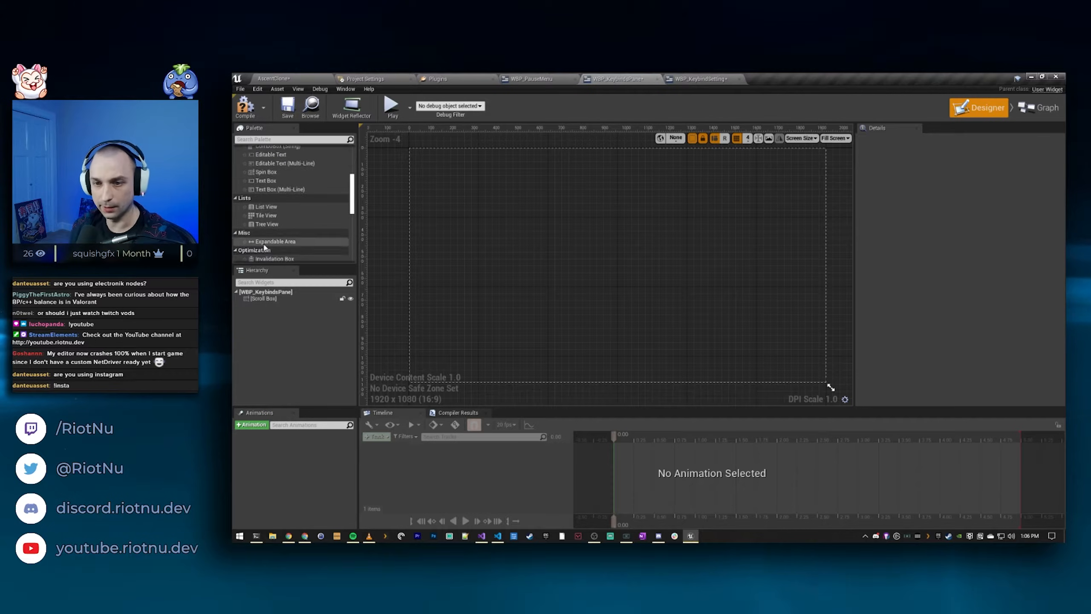
pyautogui.scroll(-6, 269, 254)
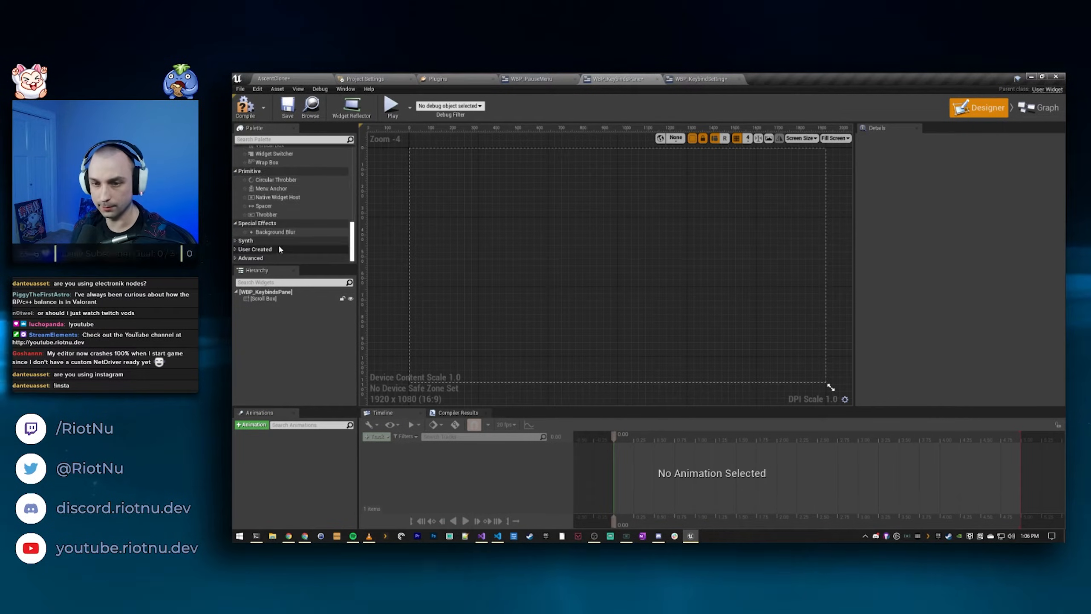
pyautogui.click(237, 250)
pyautogui.scroll(-3, 243, 247)
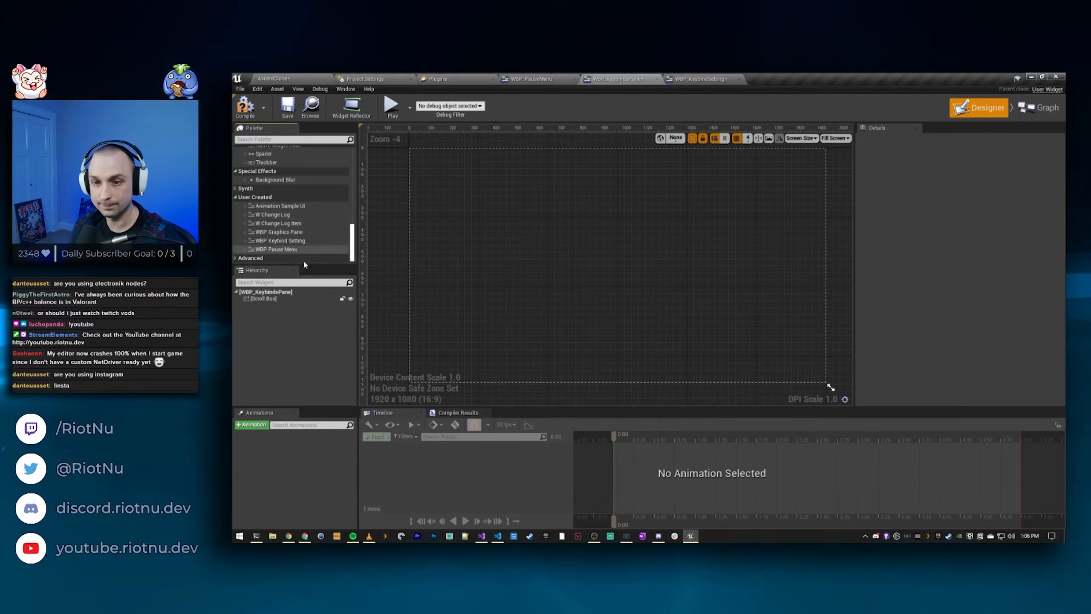
pyautogui.moveTo(279, 240); pyautogui.dragTo(278, 298)
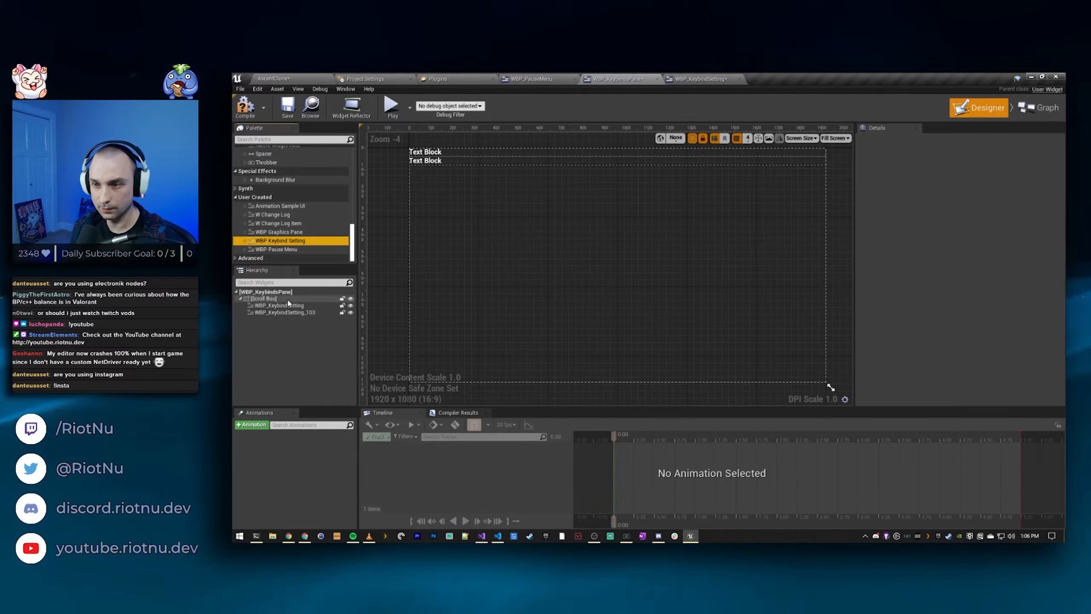
pyautogui.moveTo(291, 242); pyautogui.dragTo(417, 246)
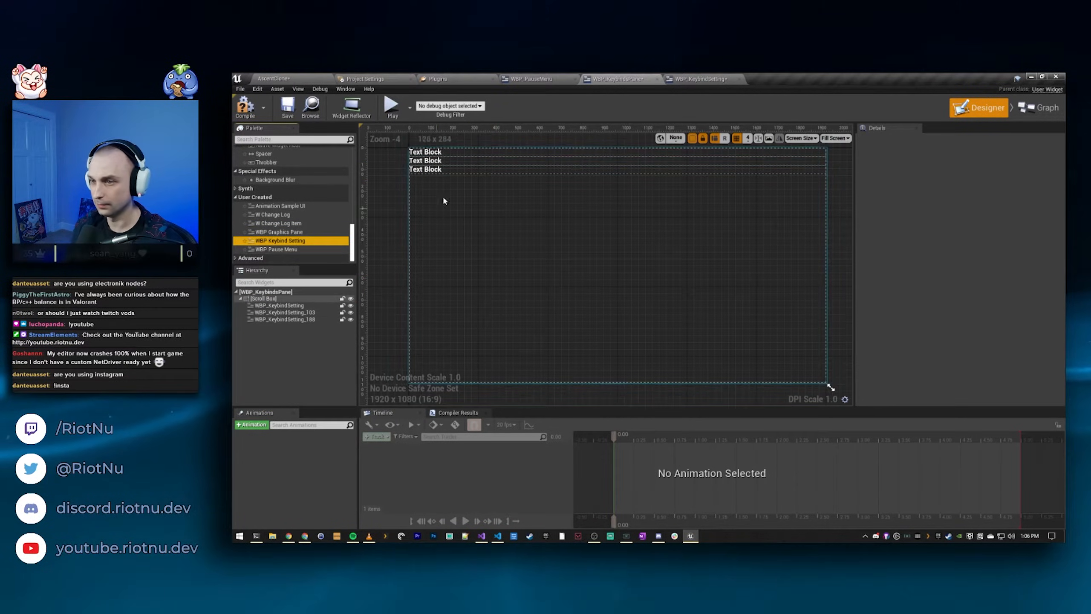
pyautogui.click(244, 106)
pyautogui.click(531, 79)
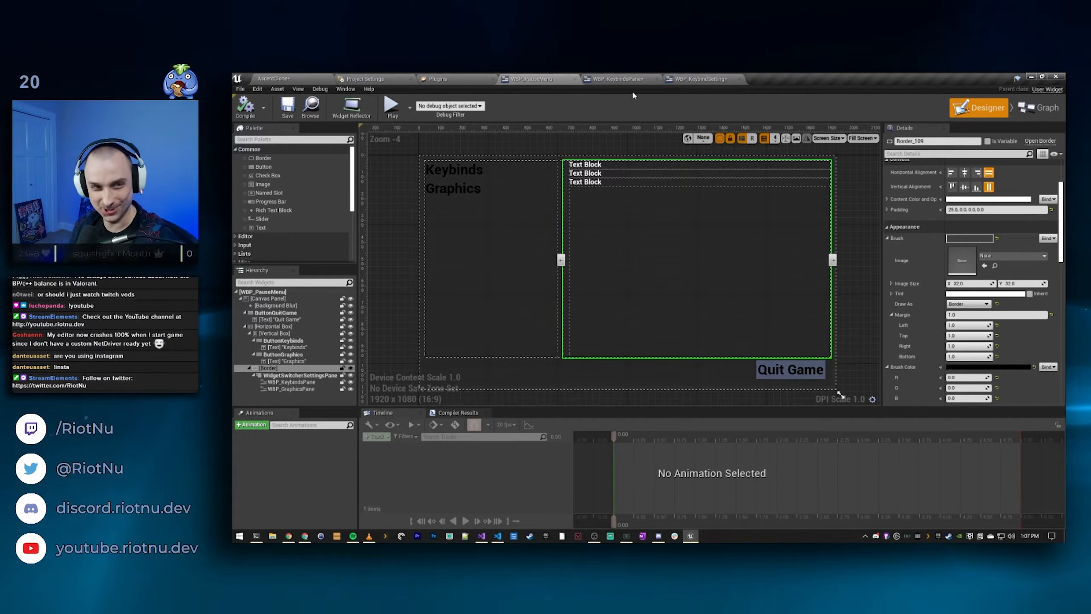
# Step: Add two variables named KeybindDisplayName and KeybindName to the WBP_KeybindSetting blueprint
pyautogui.click(617, 86)
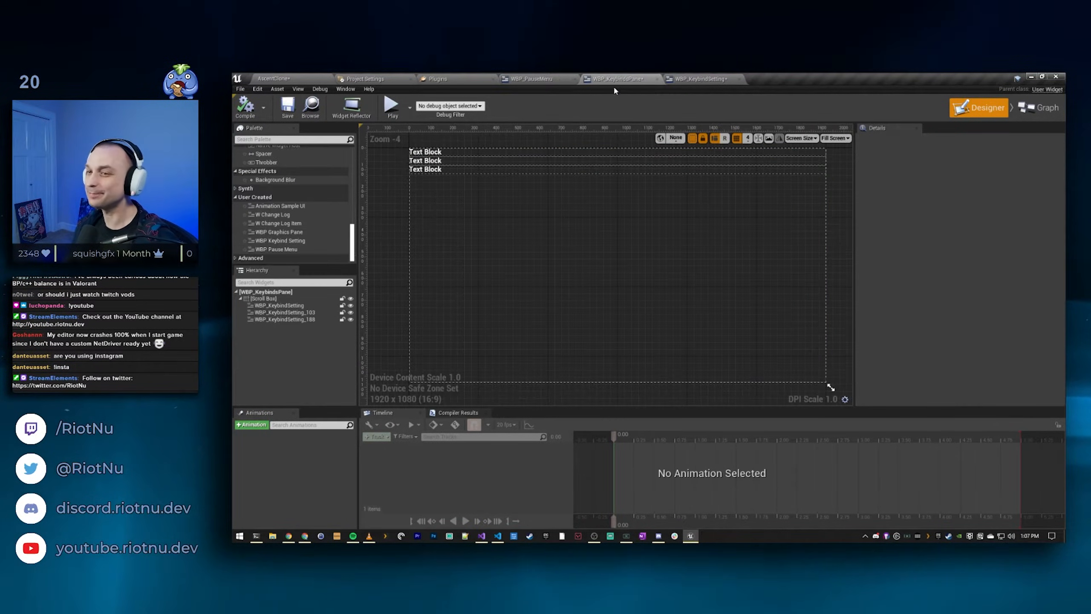
pyautogui.click(693, 83)
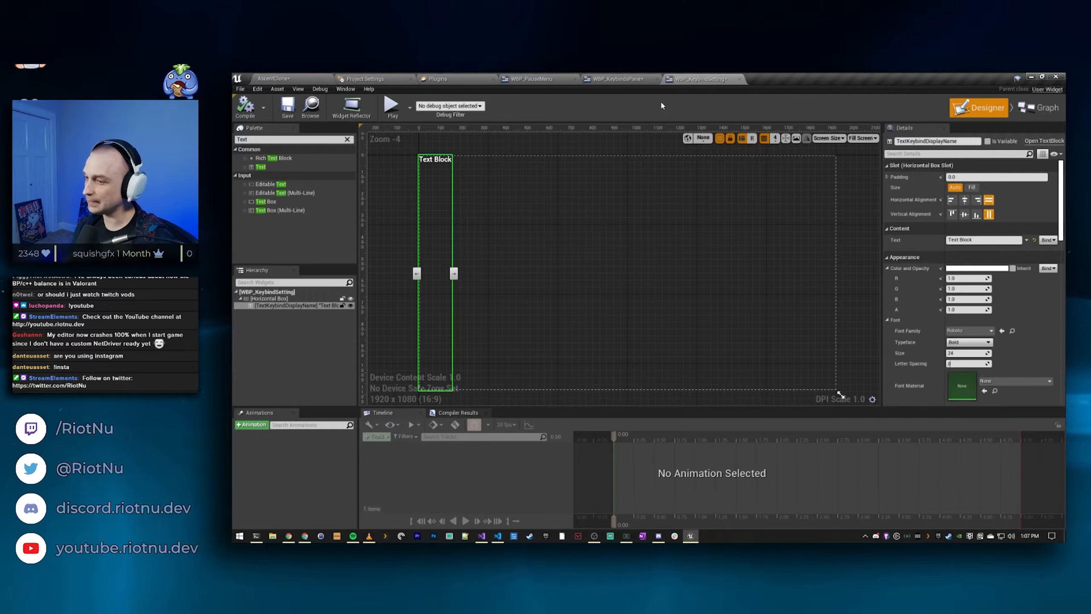
pyautogui.click(1039, 120)
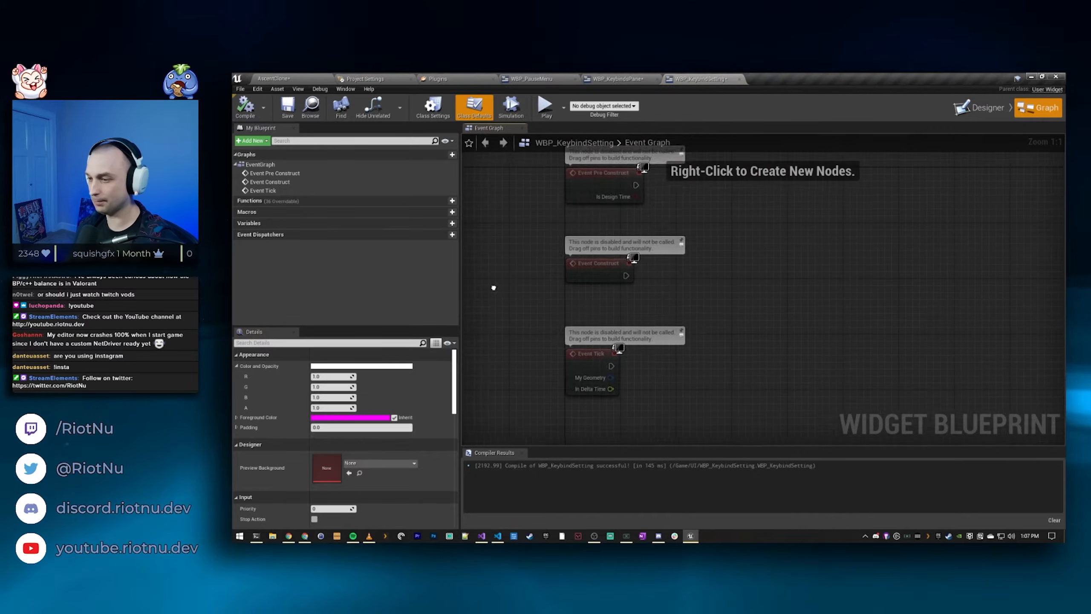
pyautogui.click(442, 223)
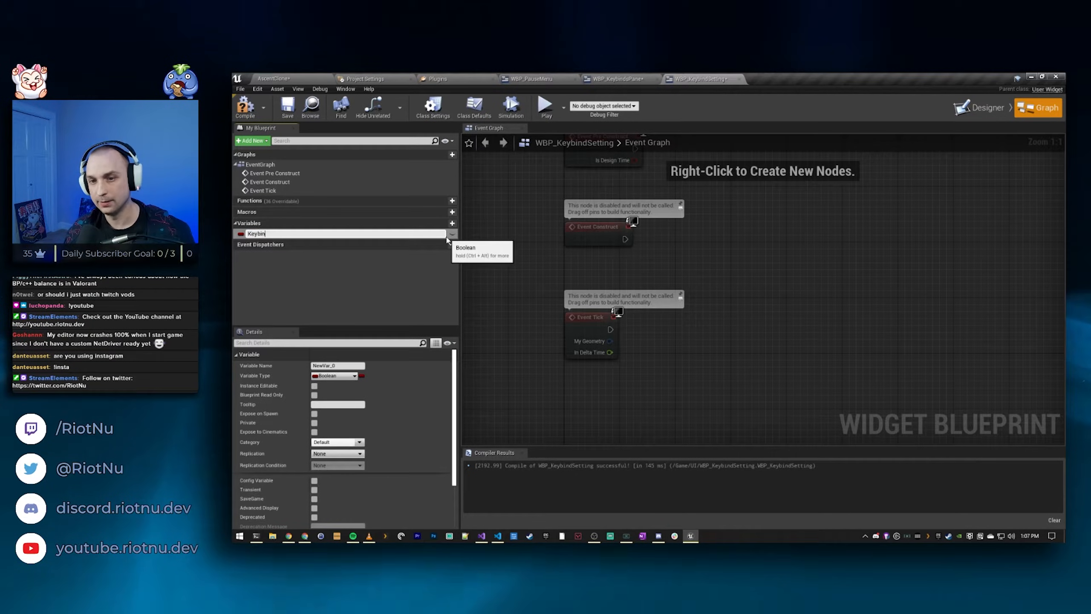
pyautogui.write('KeybindDisplayNam')
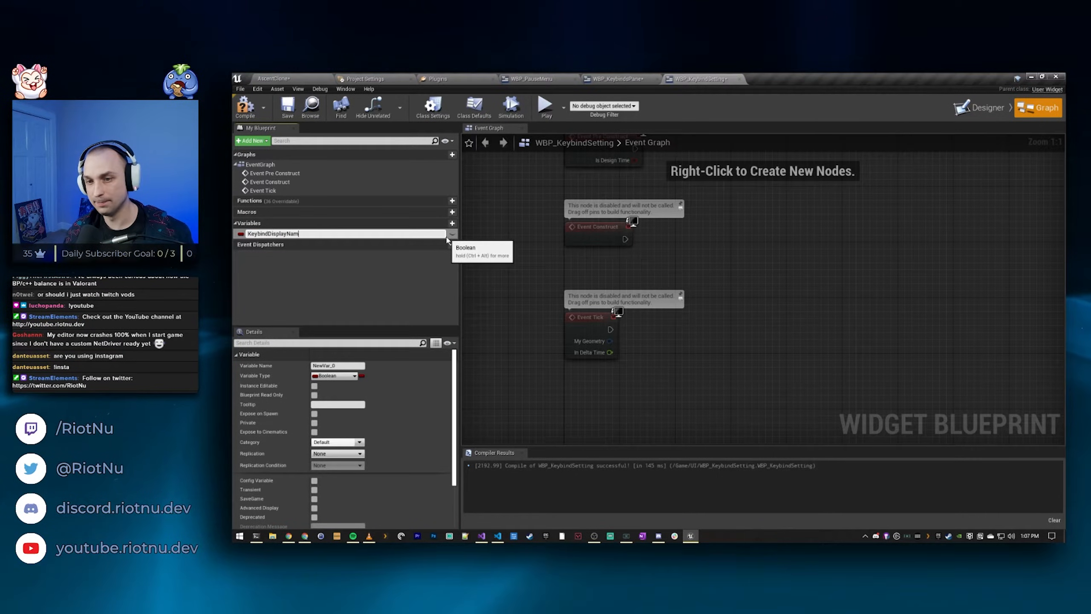
pyautogui.write('e')
pyautogui.press('Return')
pyautogui.click(447, 225)
pyautogui.write('KeybindName')
pyautogui.press('Return')
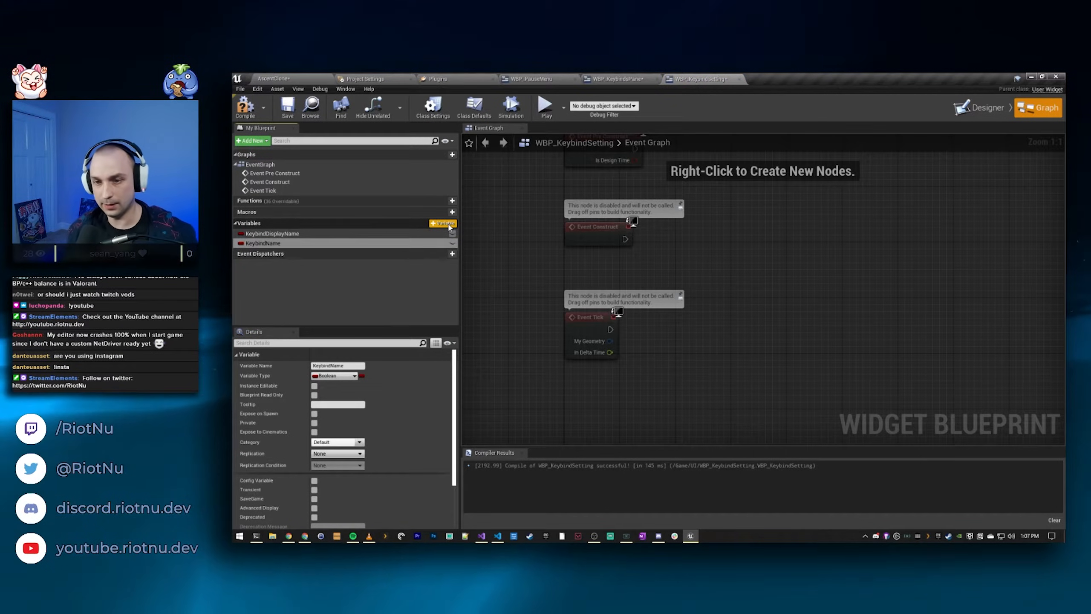
# Step: Set the variable type of KeybindDisplayName to Text and of KeybindName to Name
pyautogui.click(374, 233)
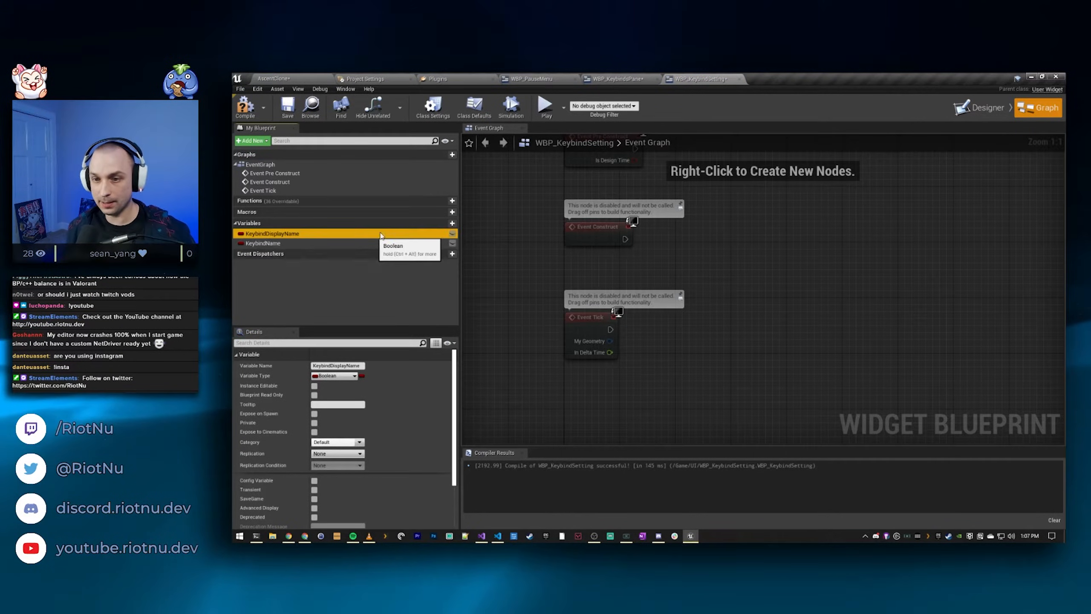
pyautogui.click(342, 377)
pyautogui.click(340, 260)
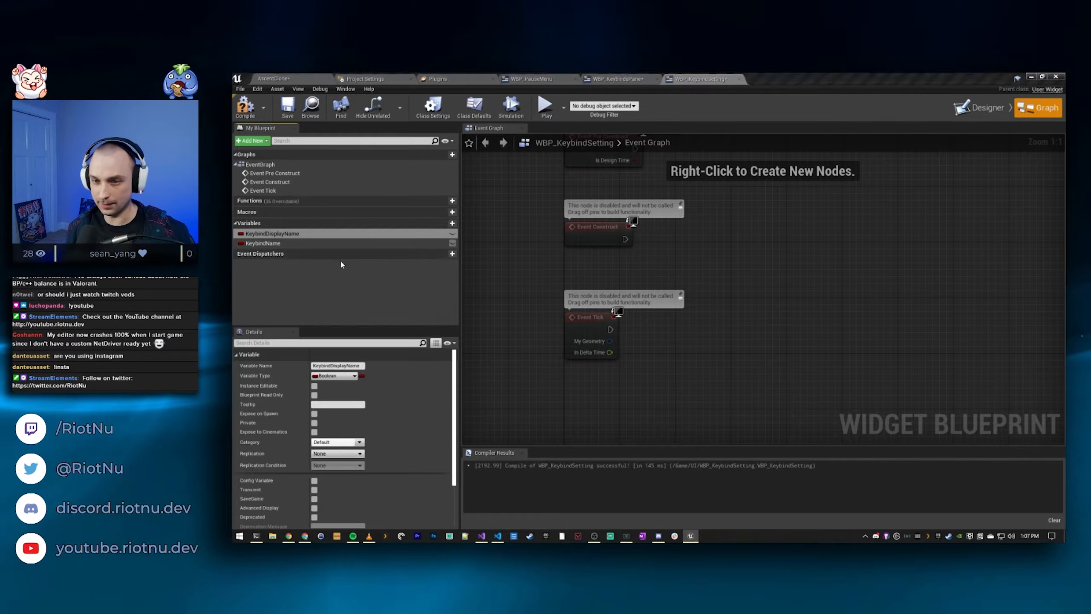
pyautogui.click(373, 244)
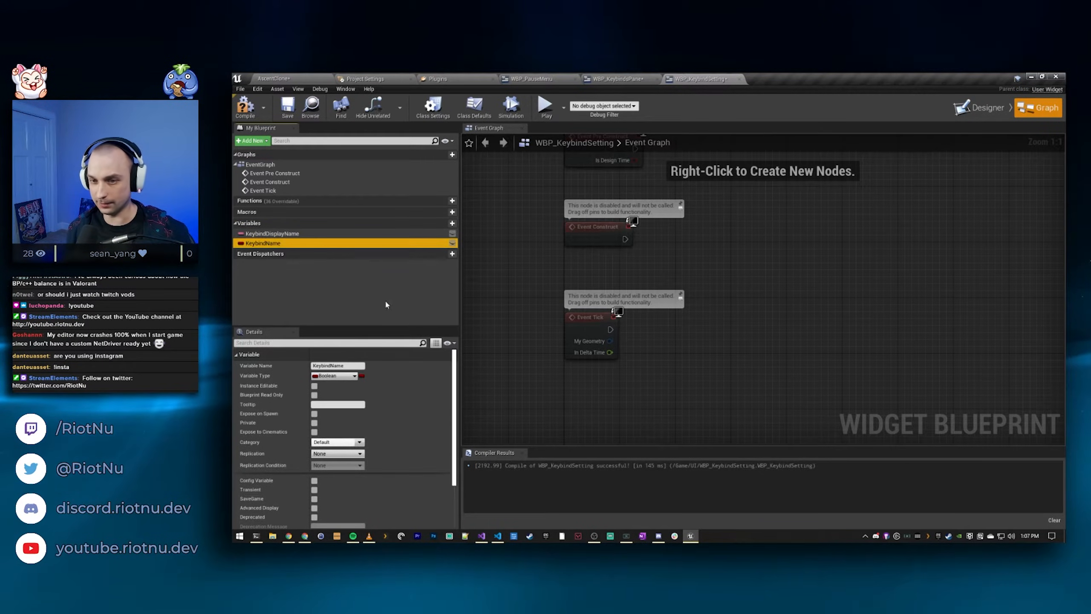
pyautogui.click(344, 377)
pyautogui.click(327, 243)
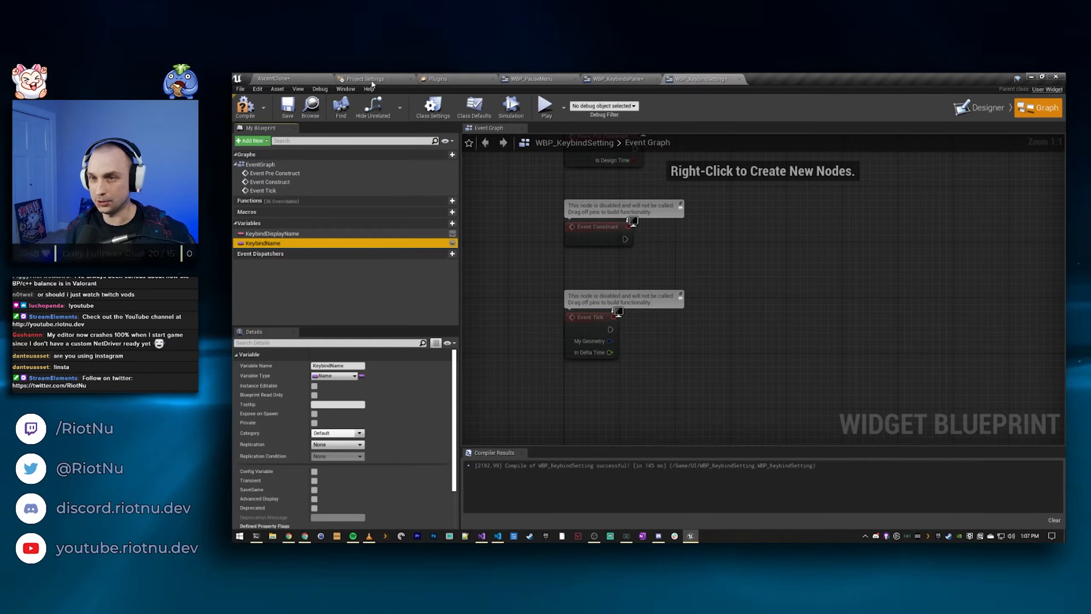
# Step: Check the action mapping names in the project's input settings, review both keybind variables, and compile WBP_KeybindSetting
pyautogui.click(370, 80)
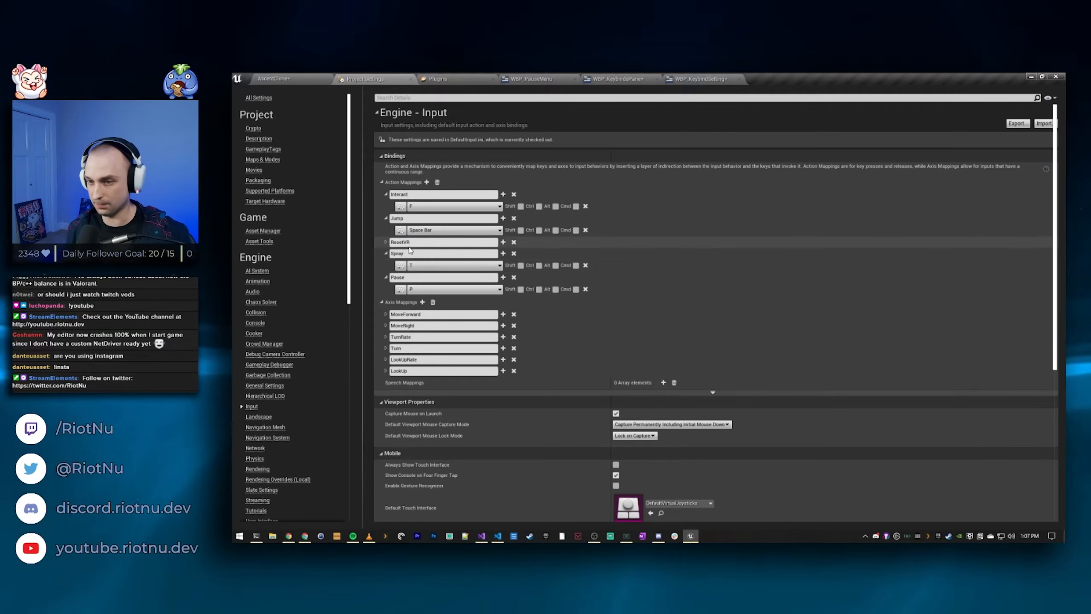
pyautogui.click(699, 80)
pyautogui.click(296, 235)
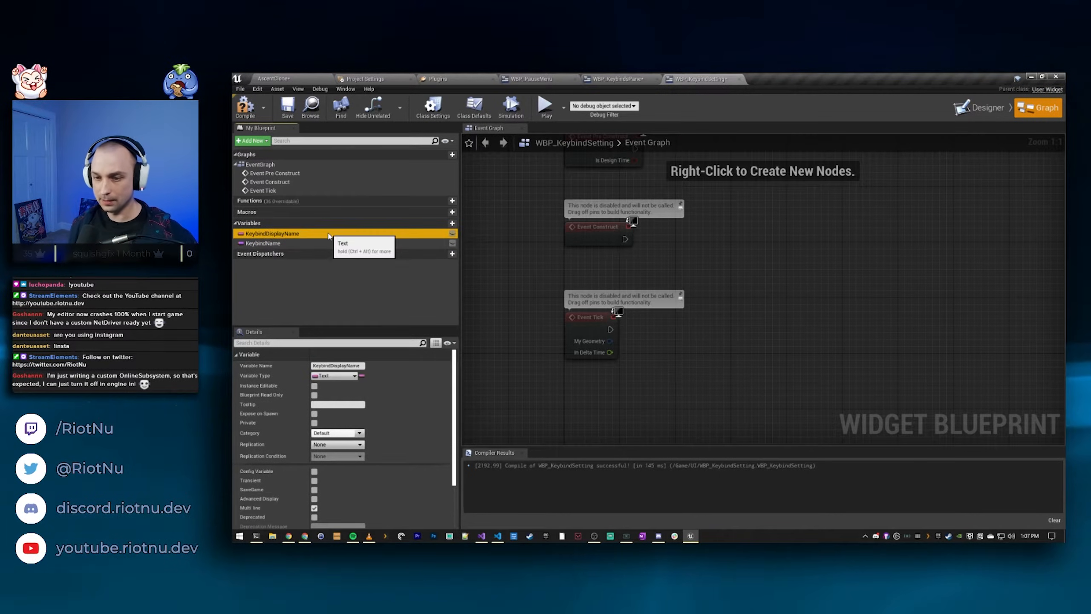
pyautogui.click(283, 244)
pyautogui.click(245, 105)
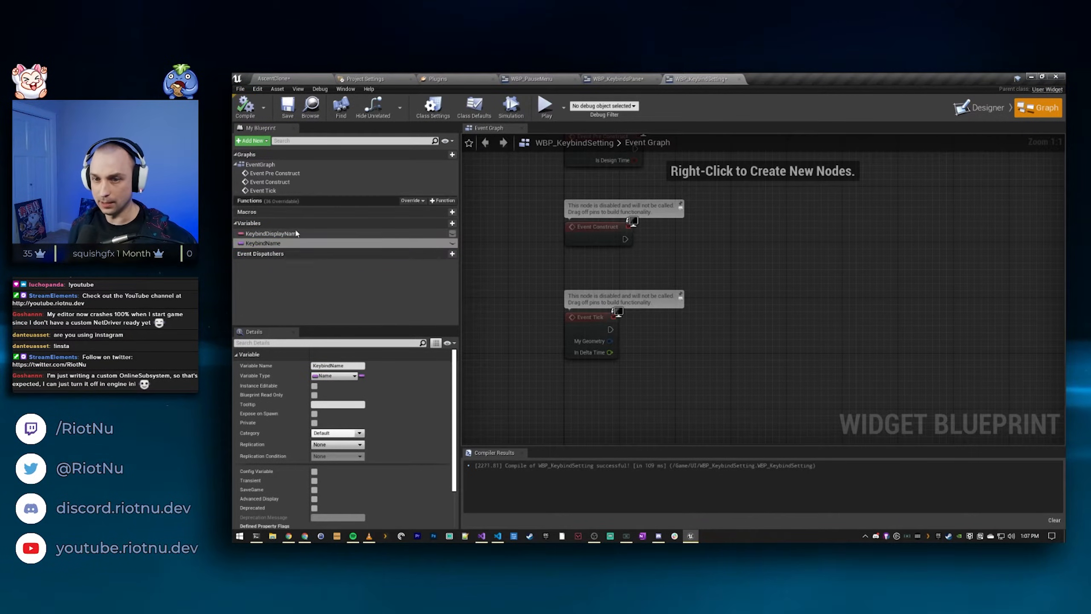
pyautogui.click(625, 79)
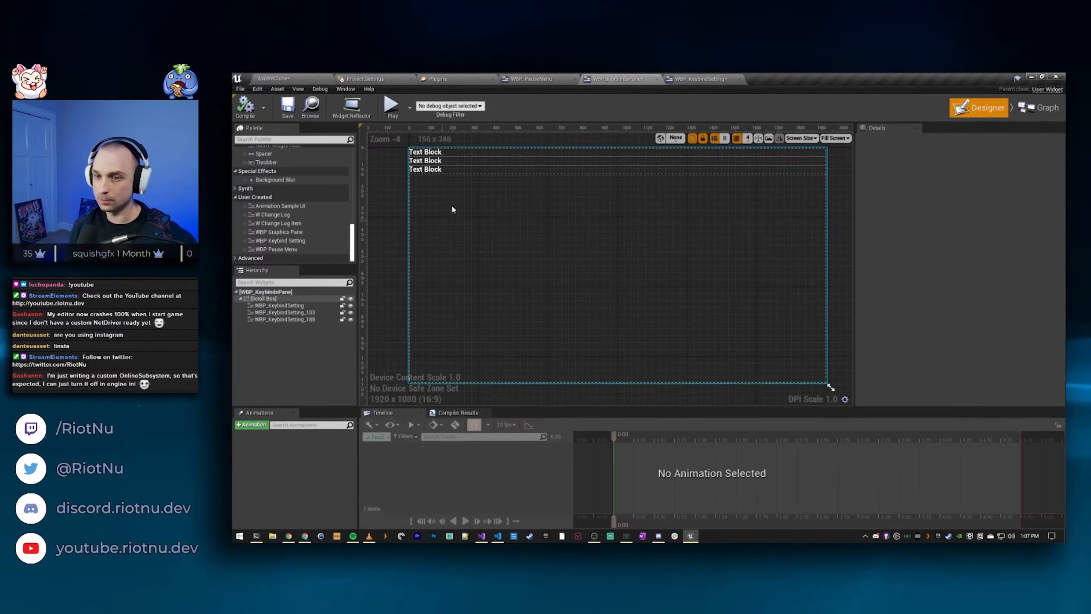
pyautogui.click(438, 79)
pyautogui.click(366, 79)
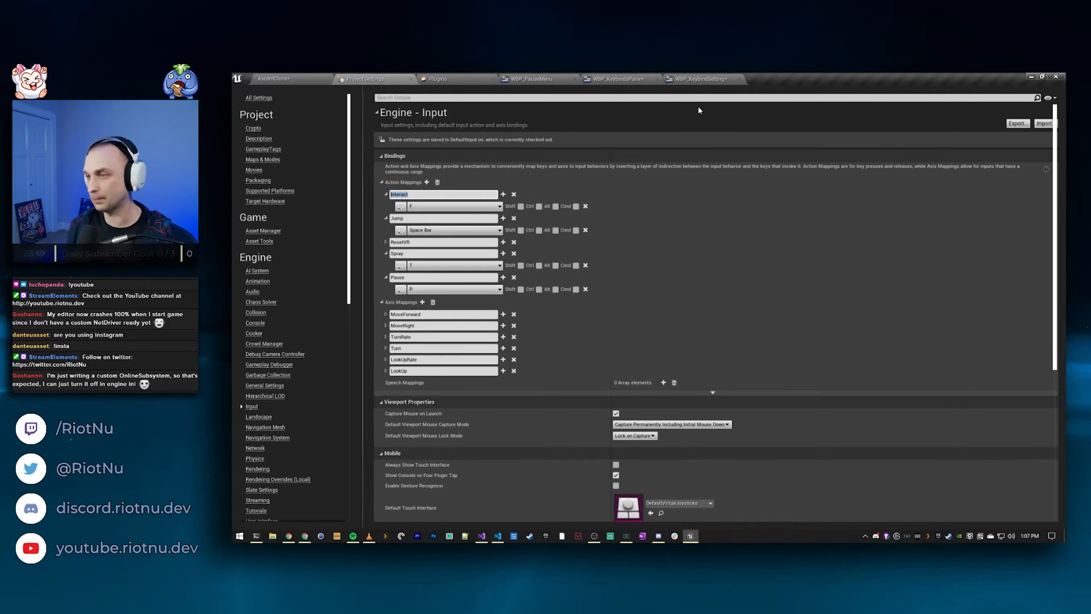
# Step: Make the KeybindName and KeybindDisplayName variables of WBP_KeybindSetting instance editable
pyautogui.click(705, 80)
pyautogui.click(272, 233)
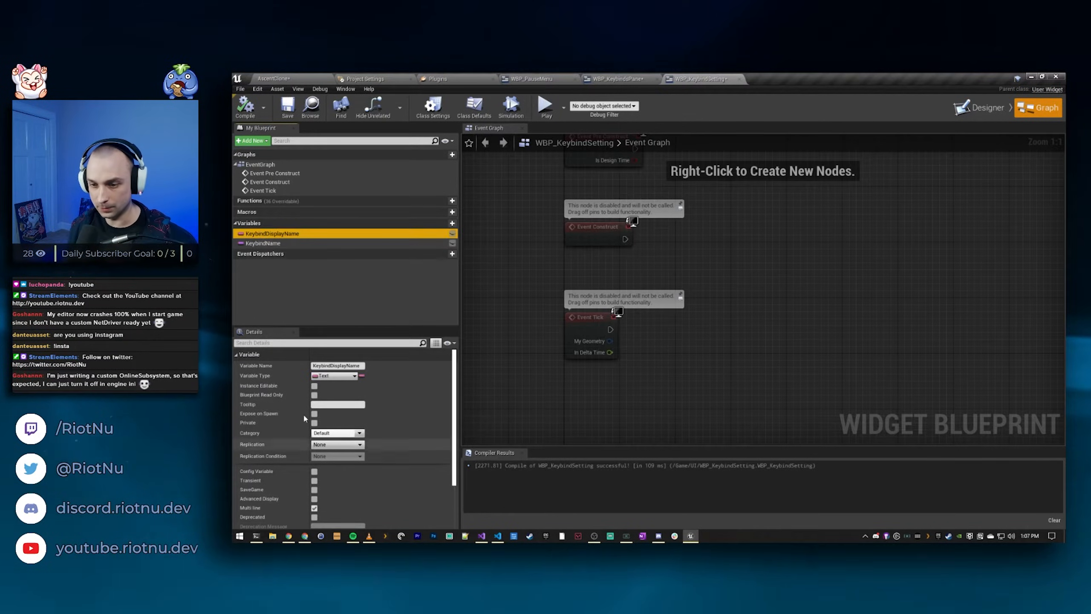
pyautogui.scroll(-2, 343, 430)
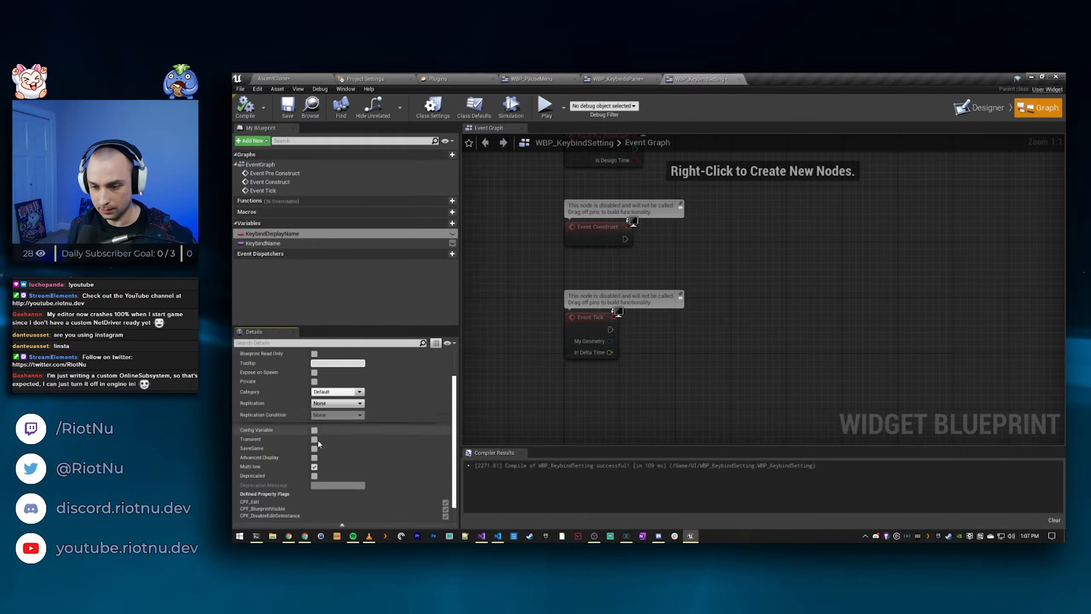
pyautogui.click(305, 243)
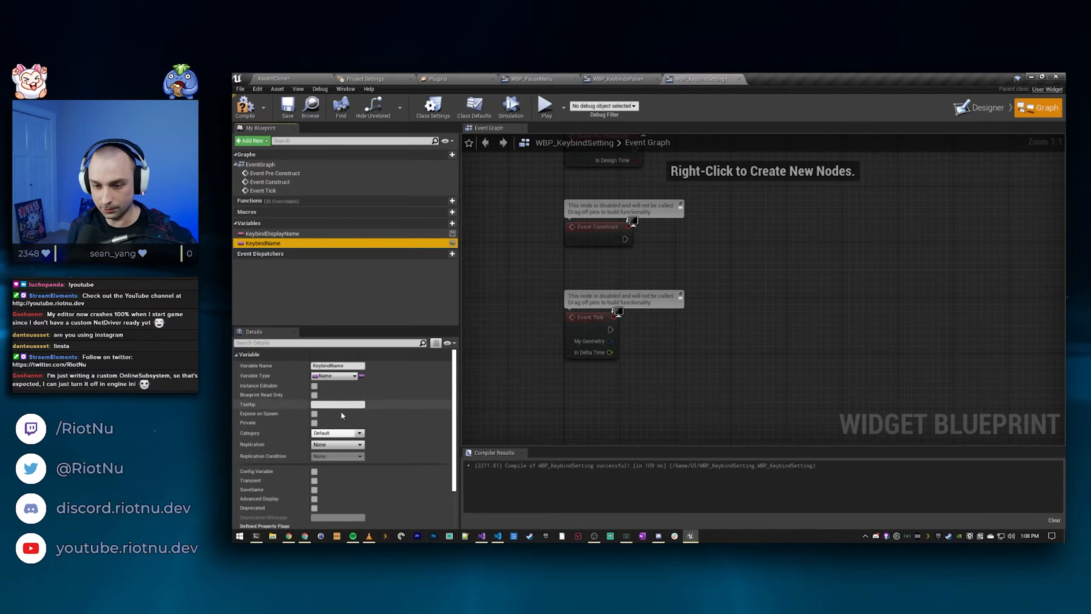
pyautogui.click(314, 386)
pyautogui.click(272, 234)
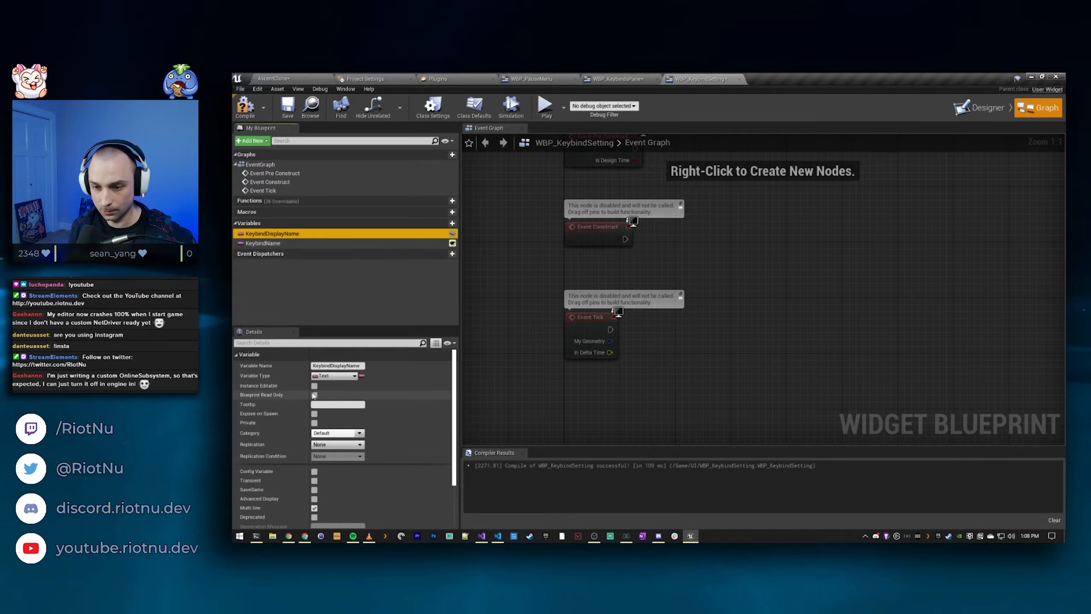
pyautogui.click(314, 386)
# Step: Put KeybindDisplayName in a new Keybinds category and move KeybindName into the same category
pyautogui.click(979, 108)
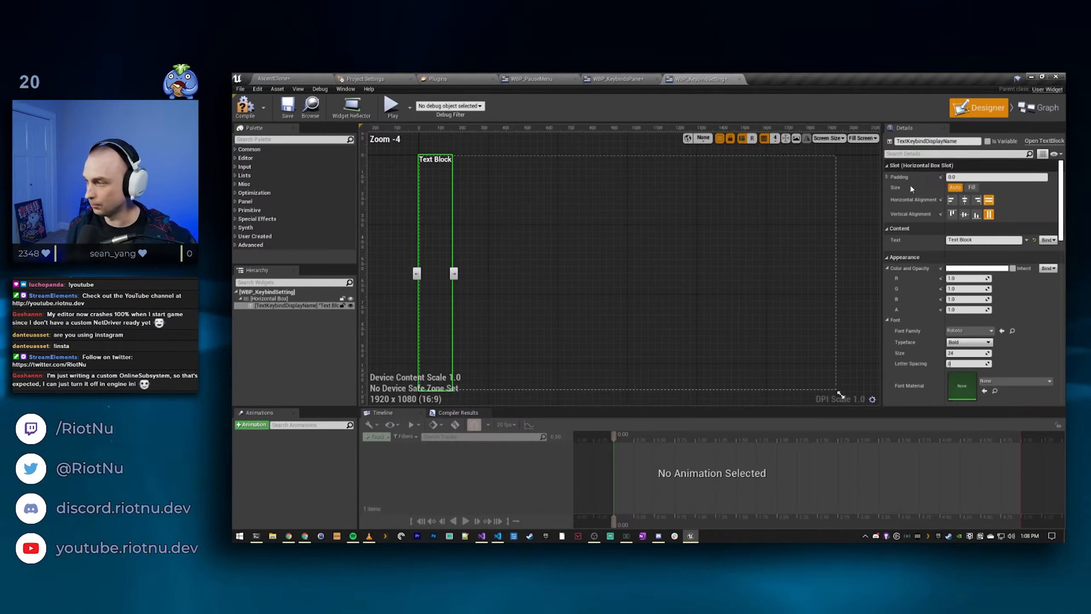
pyautogui.click(1040, 112)
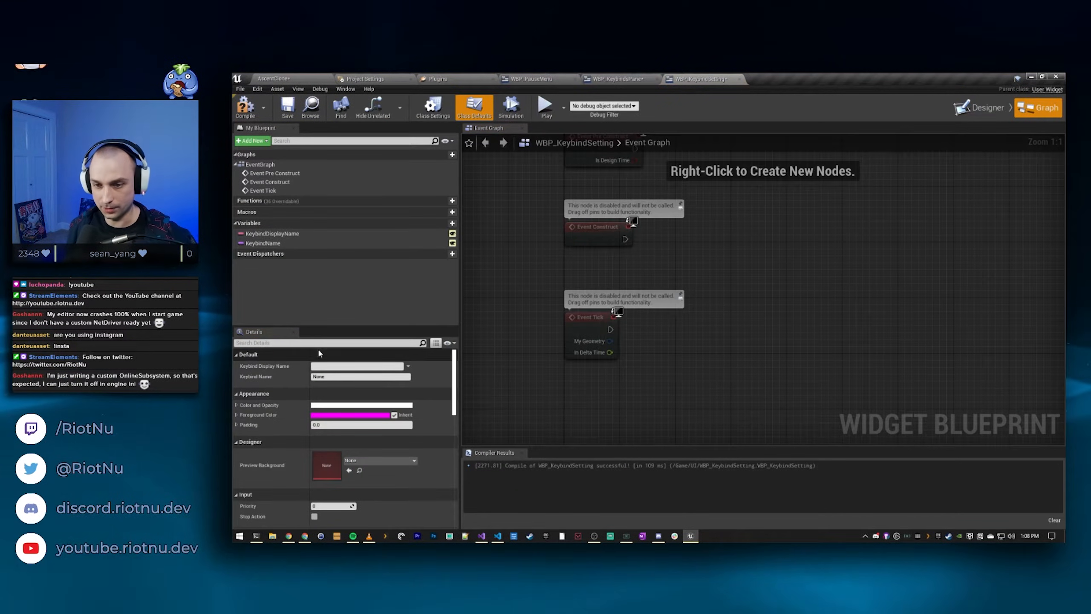
pyautogui.click(275, 233)
pyautogui.click(292, 243)
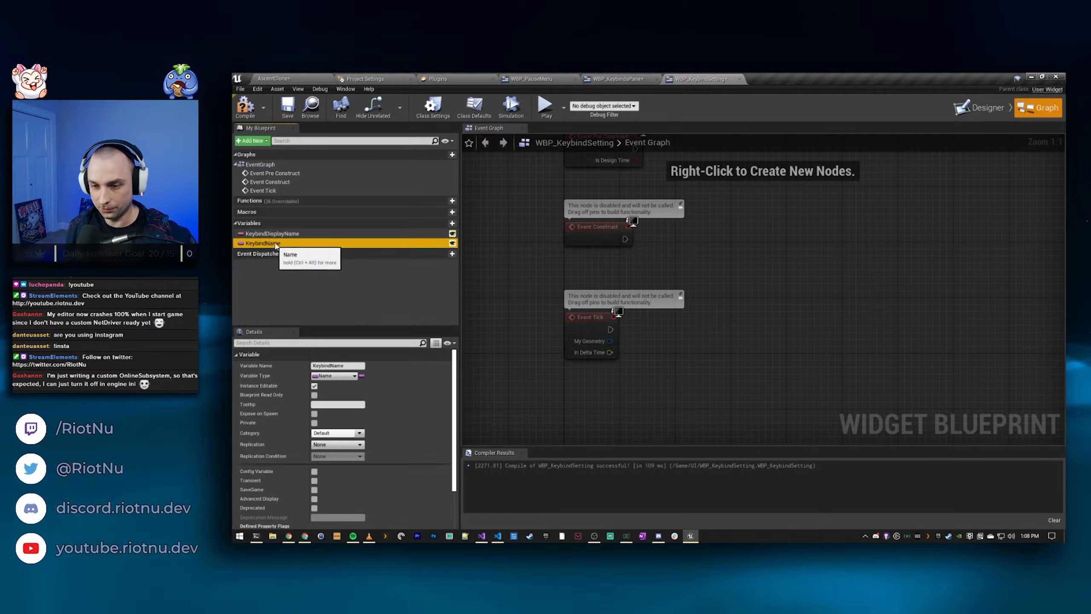
pyautogui.click(283, 234)
pyautogui.click(333, 432)
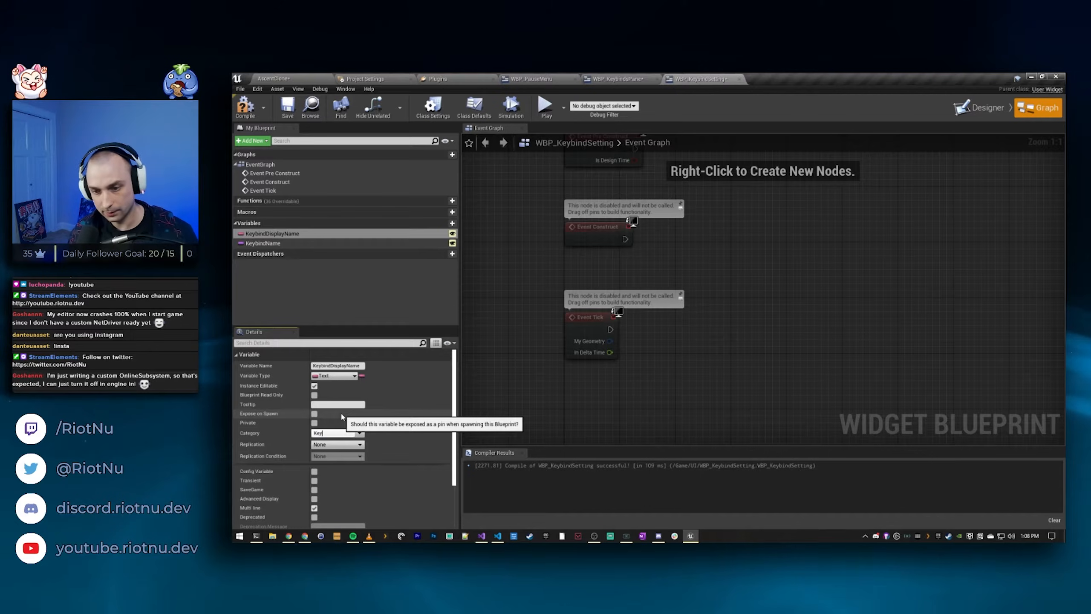
pyautogui.press('Return')
pyautogui.moveTo(253, 251); pyautogui.dragTo(249, 233)
# Step: Set the WBP_KeybindSetting class defaults to Press Switch for Keybind Display Name and Interact for Keybind Name
pyautogui.click(980, 108)
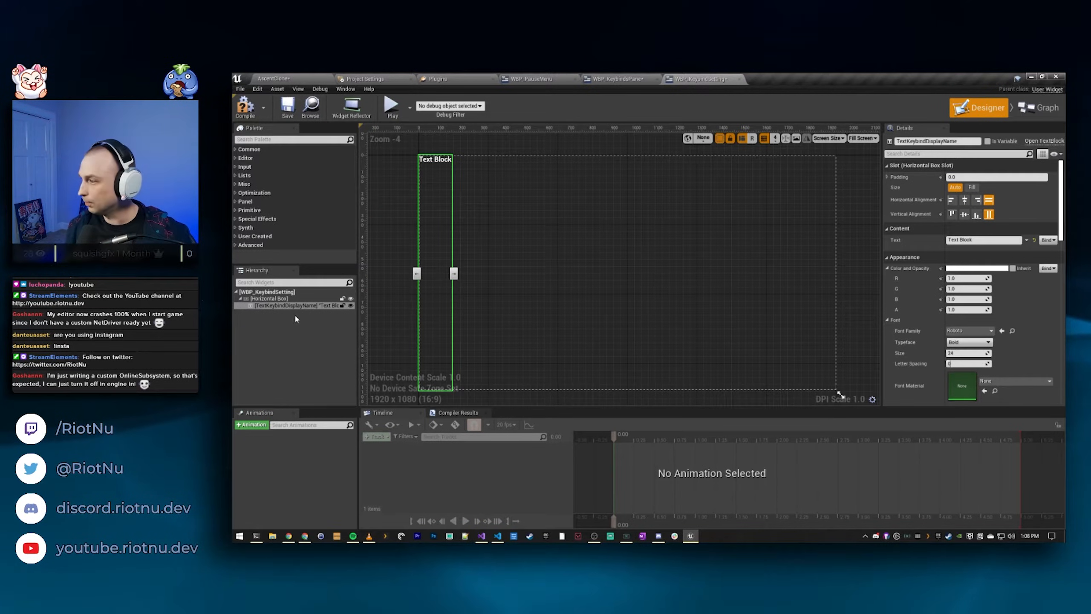
pyautogui.click(267, 292)
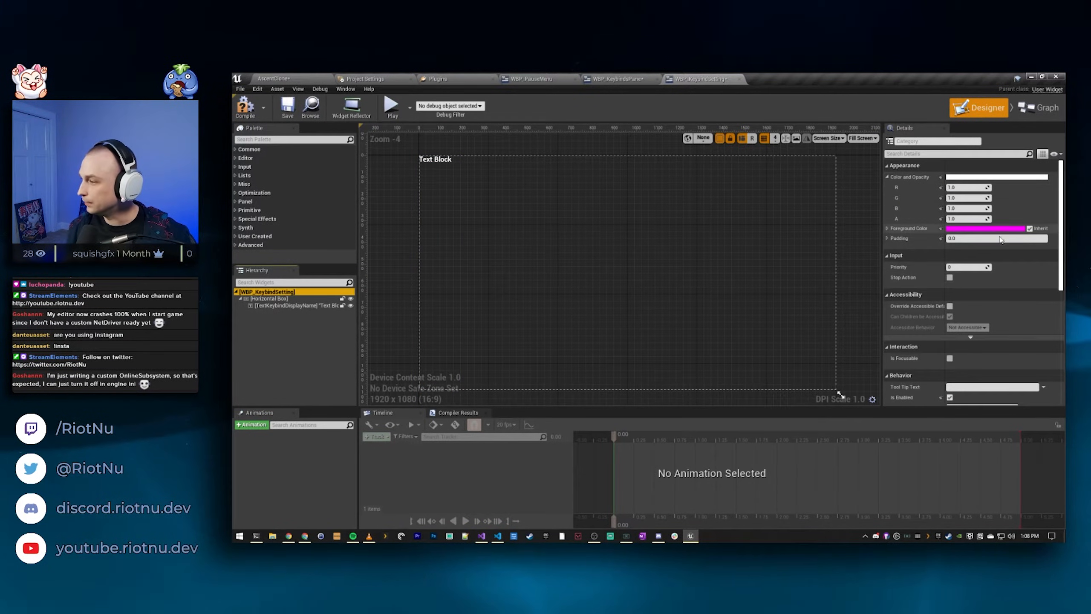
pyautogui.scroll(-5, 1001, 238)
pyautogui.click(271, 298)
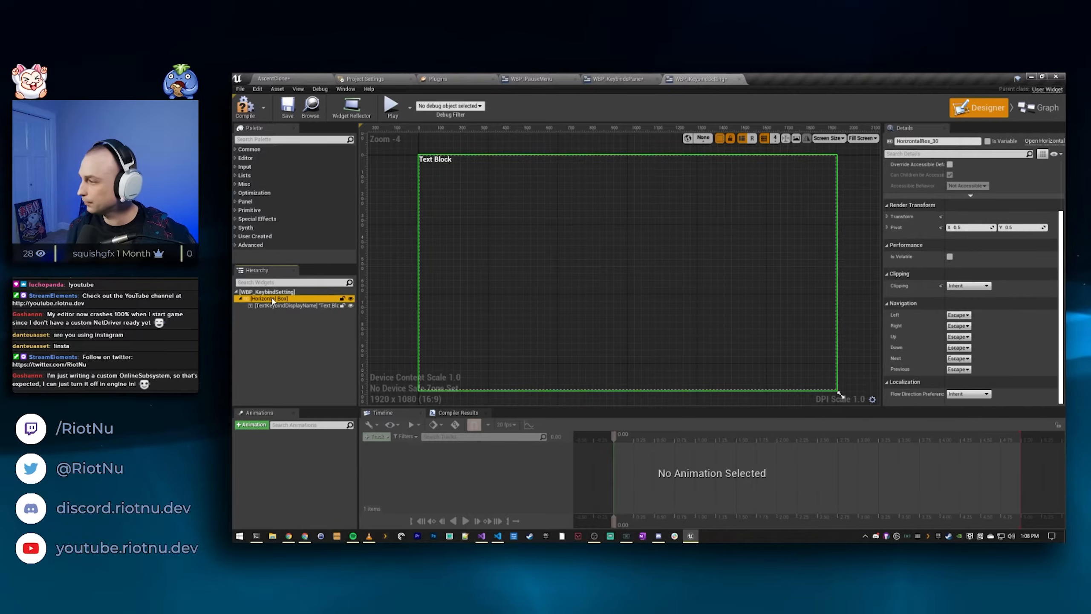
pyautogui.click(278, 299)
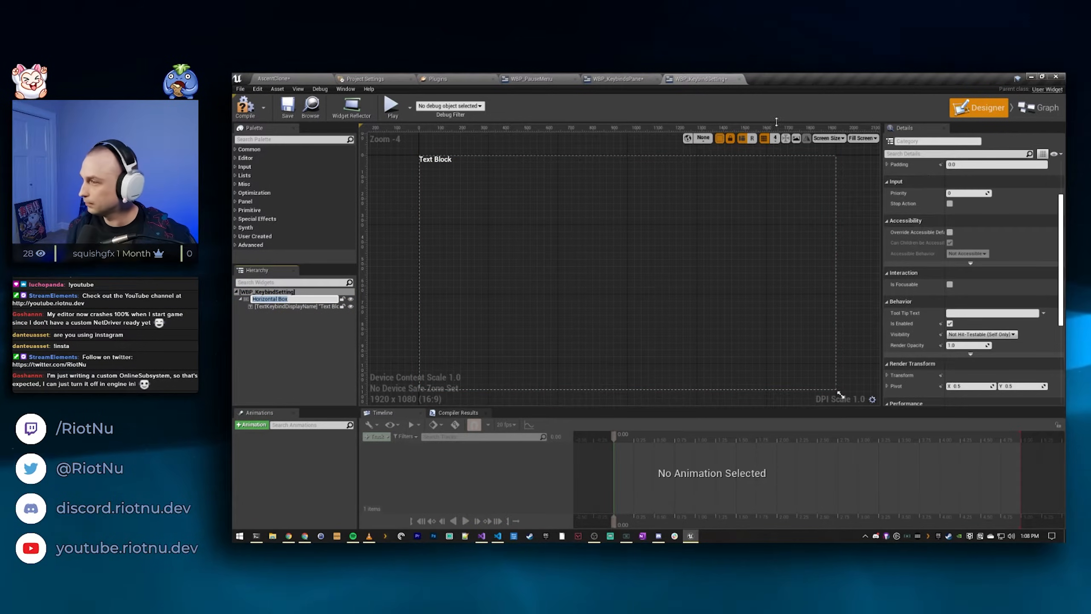
pyautogui.click(1040, 107)
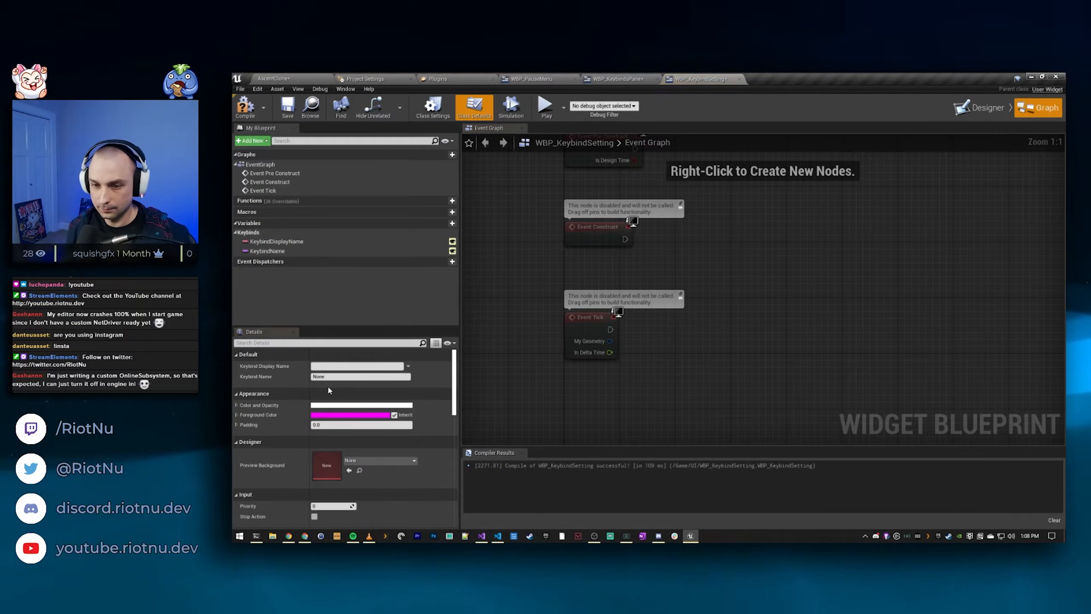
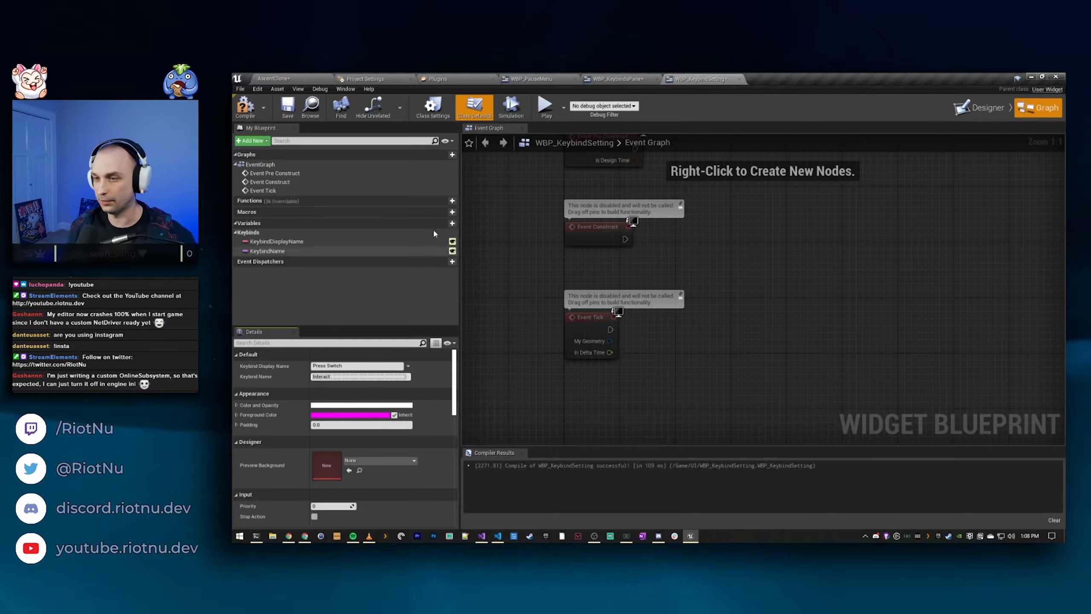
pyautogui.moveTo(782, 331); pyautogui.dragTo(703, 401, button='right')
# Step: Check the first keybind widget's properties in WBP_KeybindsPane, and compile and save WBP_KeybindSetting
pyautogui.click(615, 79)
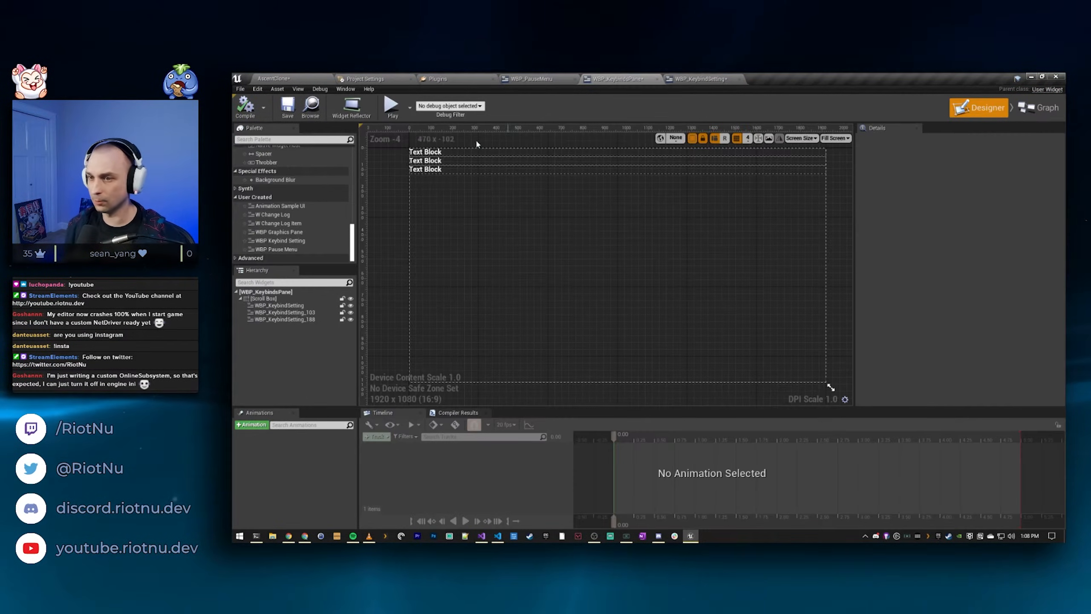
pyautogui.click(460, 155)
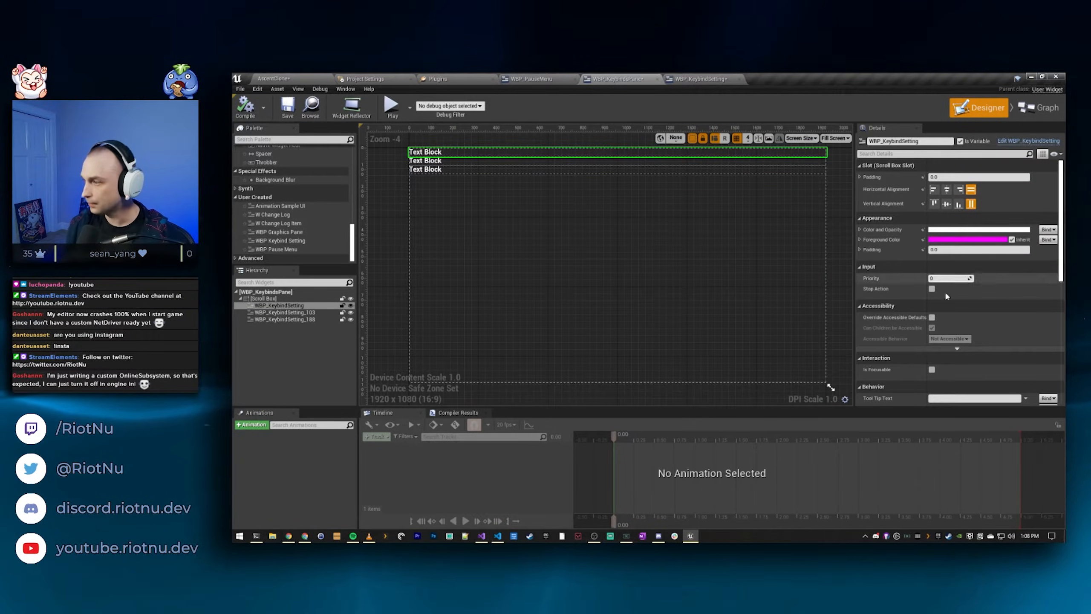
pyautogui.click(691, 81)
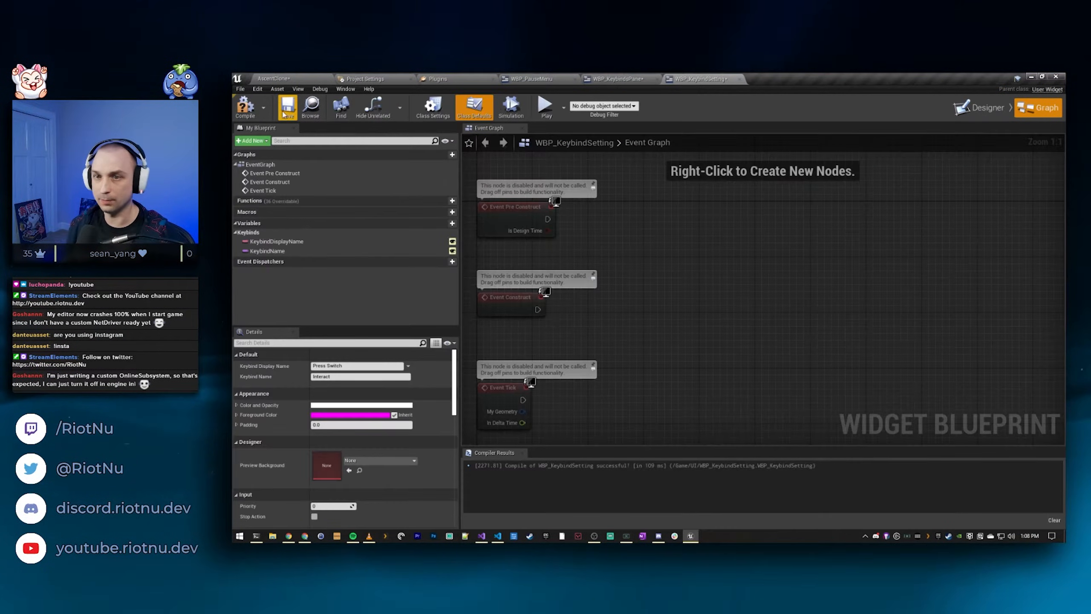
pyautogui.click(288, 107)
# Step: Rename the three keybind setting widgets in WBP_KeybindsPane as KeybindJump, KeybindInteract and KeybindSpray
pyautogui.click(620, 81)
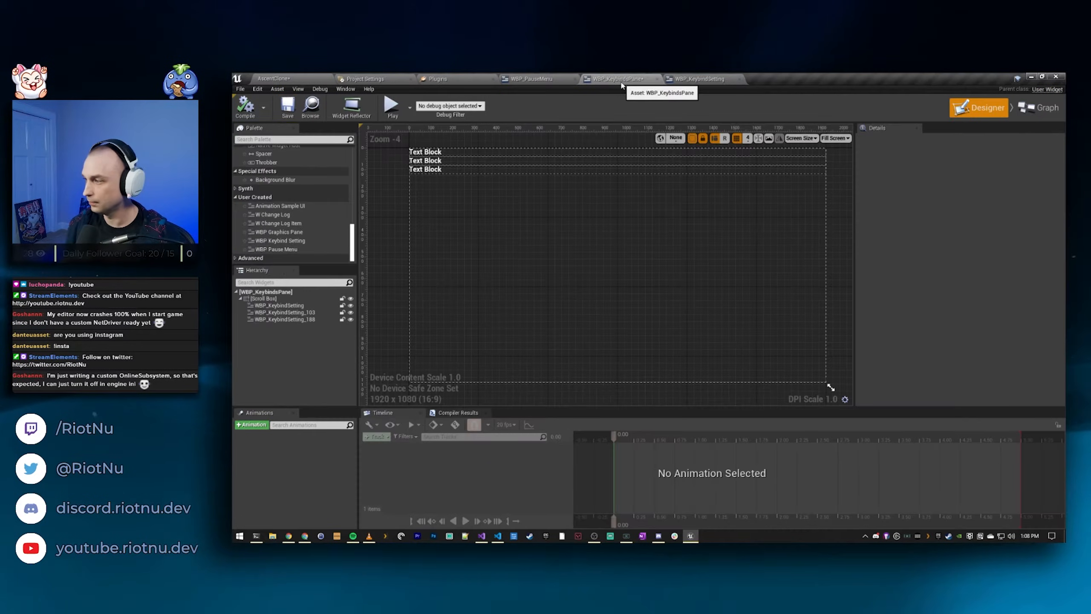
pyautogui.click(279, 306)
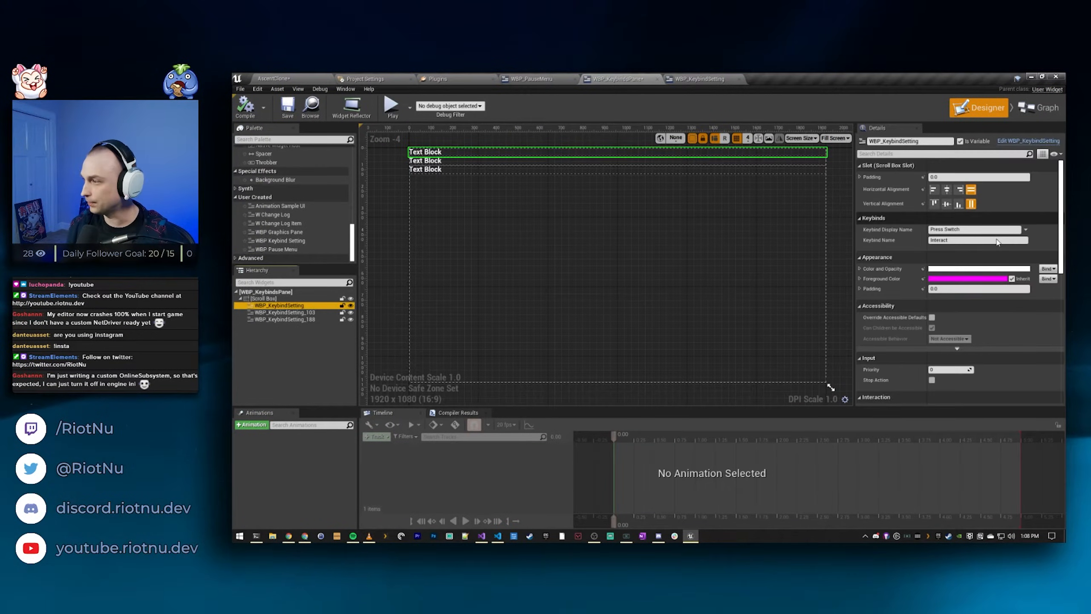
pyautogui.press('F2')
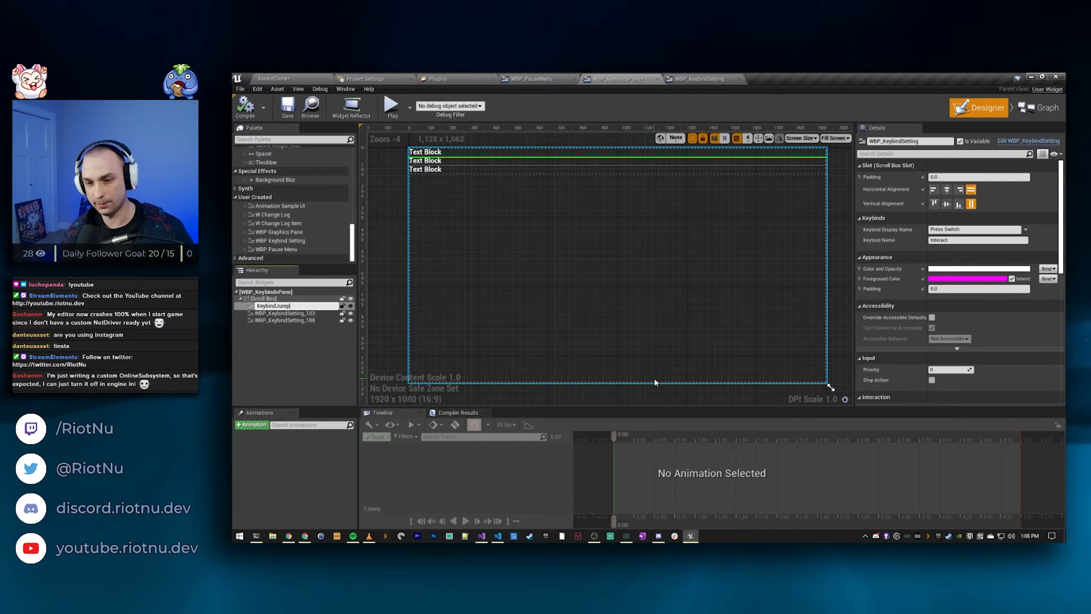
pyautogui.press('Return')
pyautogui.click(316, 313)
pyautogui.press('F2')
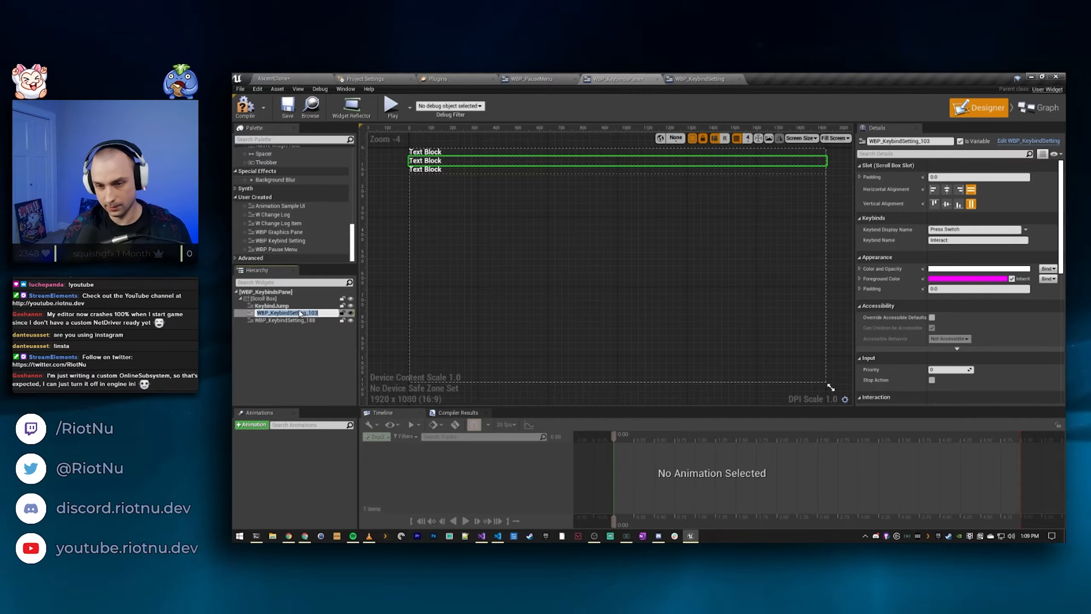
pyautogui.write('KeybindInteract')
pyautogui.press('Return')
pyautogui.click(296, 319)
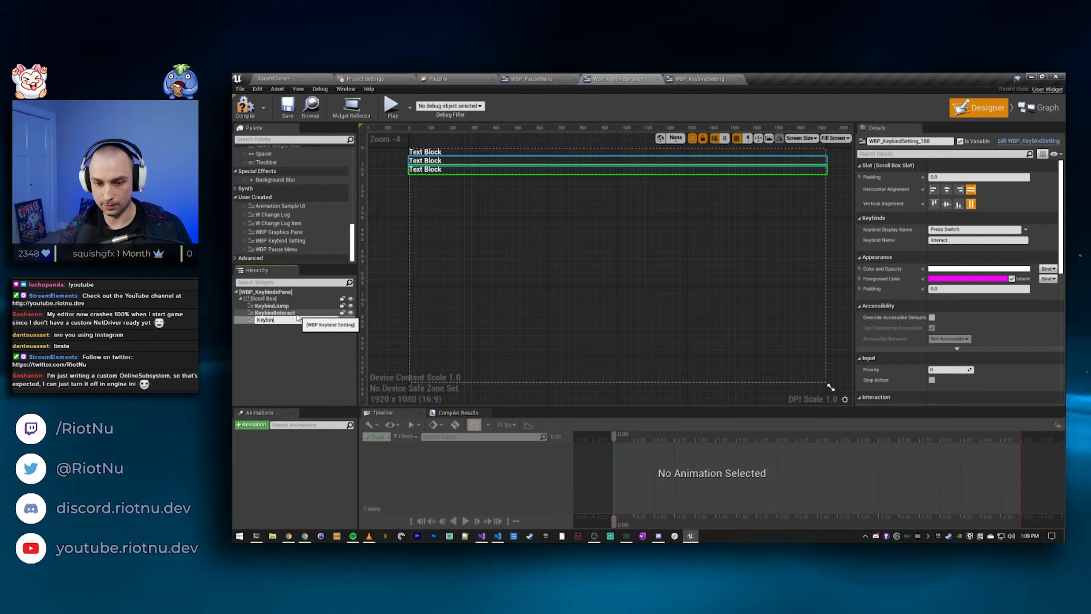
pyautogui.press('Return')
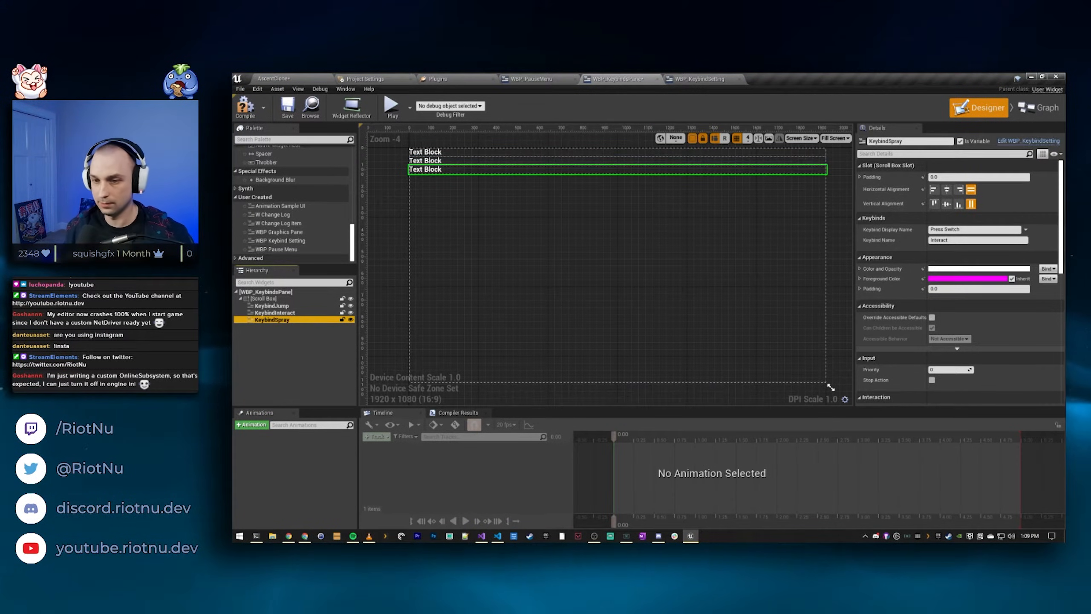
# Step: Set KeybindJump's display name and keybind name to Jump, checking the action mapping name in the input settings
pyautogui.click(331, 305)
pyautogui.moveTo(972, 230); pyautogui.dragTo(796, 222)
pyautogui.write('Jump')
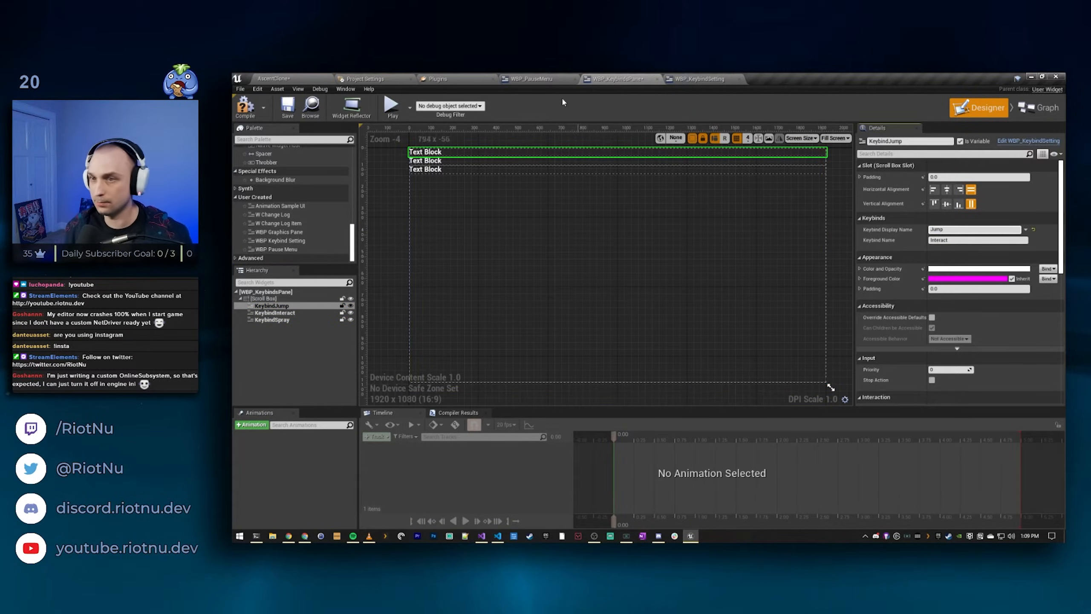
pyautogui.click(365, 79)
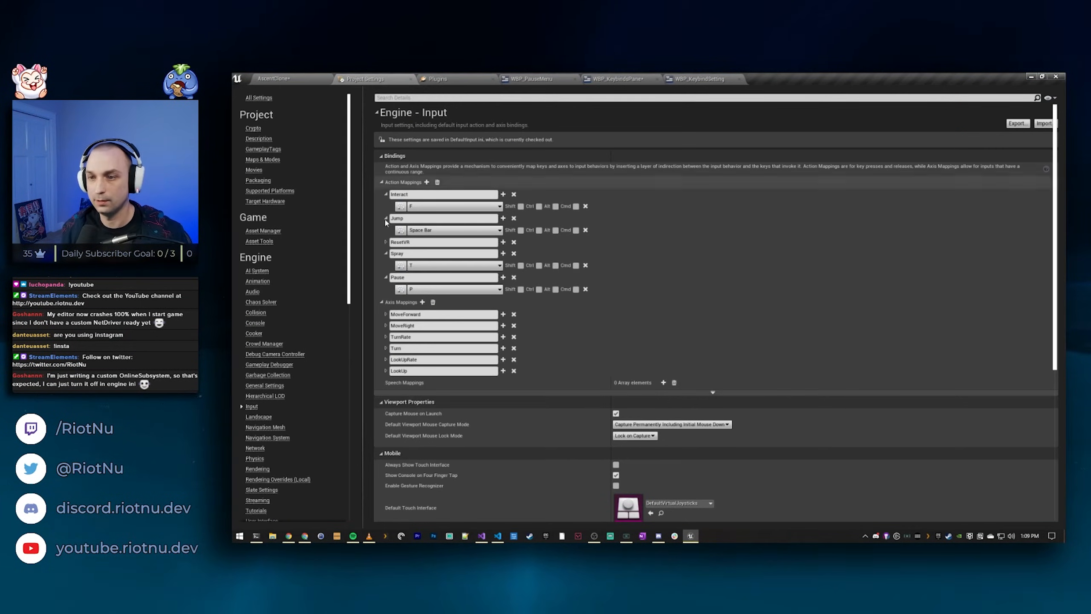
pyautogui.click(698, 79)
pyautogui.click(632, 79)
pyautogui.press('Tab')
pyautogui.write('Jump')
# Step: Check KeybindInteract's keybind values and set KeybindSpray's display name and keybind name to Spray
pyautogui.click(275, 312)
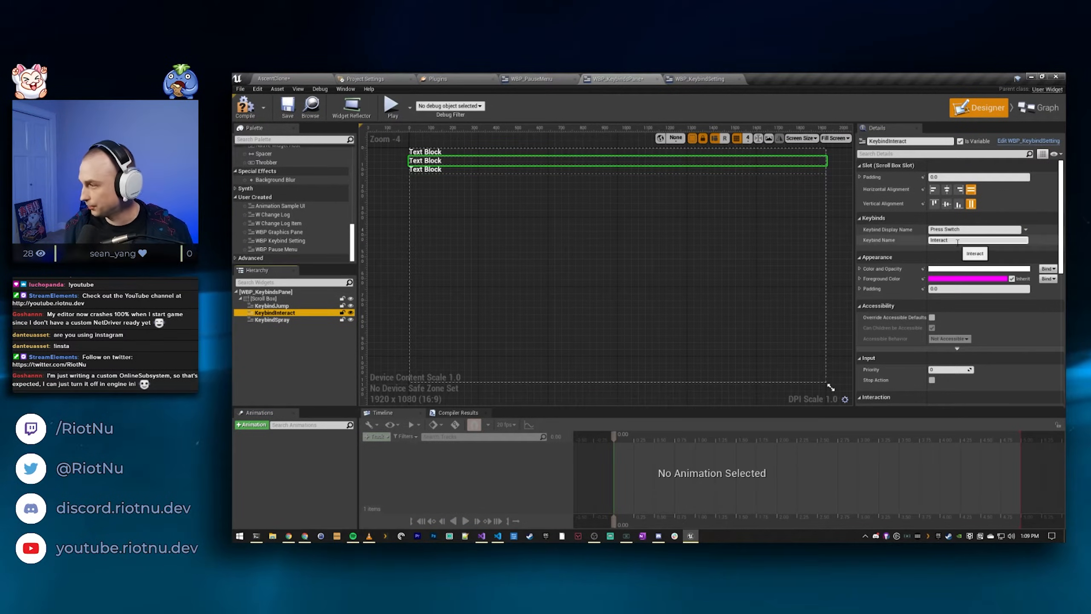
pyautogui.click(272, 320)
pyautogui.click(973, 228)
pyautogui.write('S')
pyautogui.click(958, 240)
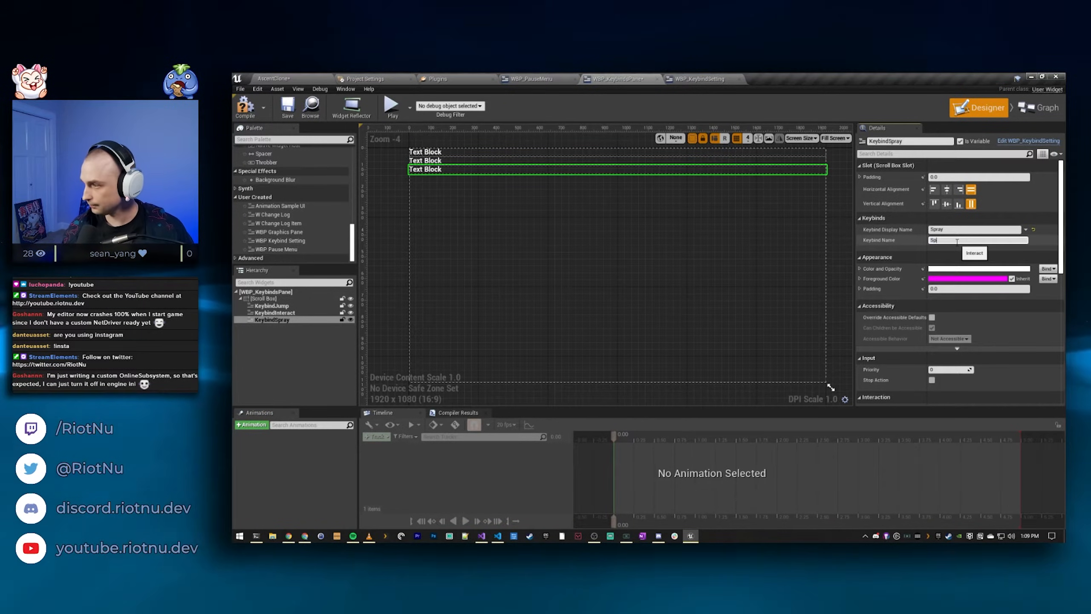
pyautogui.press('Return')
# Step: Expose the TextKeybindDisplayName text block of WBP_KeybindSetting as a variable and return to its event graph
pyautogui.click(710, 82)
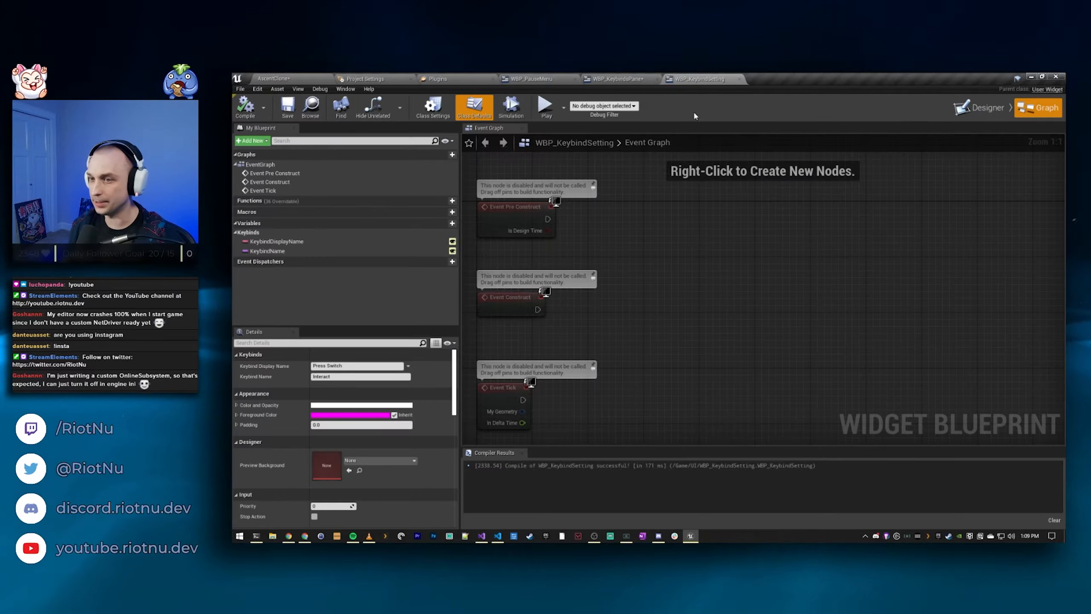
pyautogui.moveTo(674, 284); pyautogui.dragTo(673, 298, button='right')
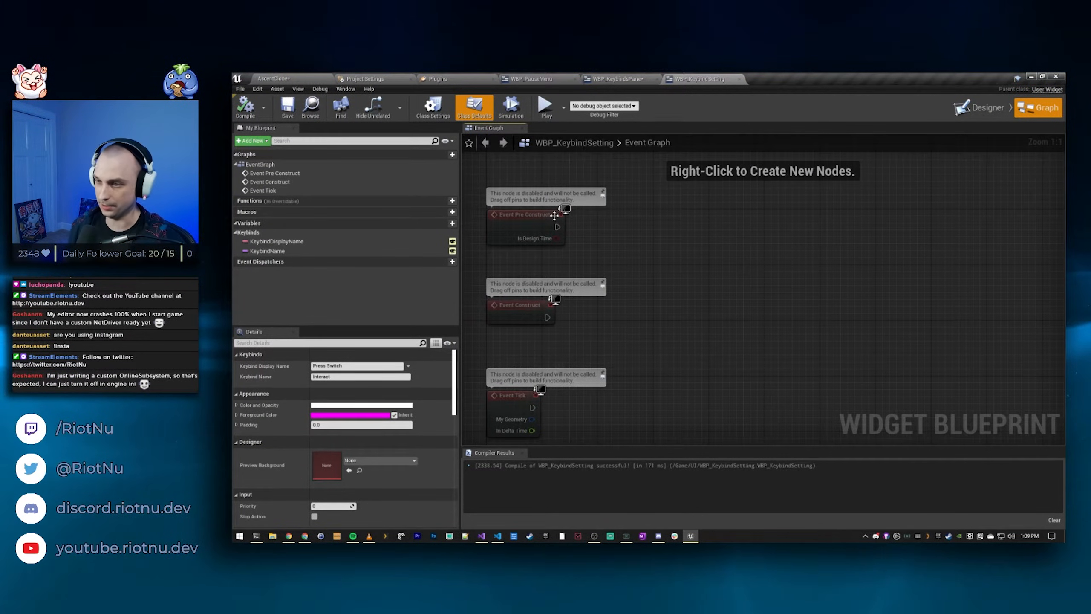
pyautogui.click(980, 108)
pyautogui.click(282, 306)
pyautogui.rightClick(282, 307)
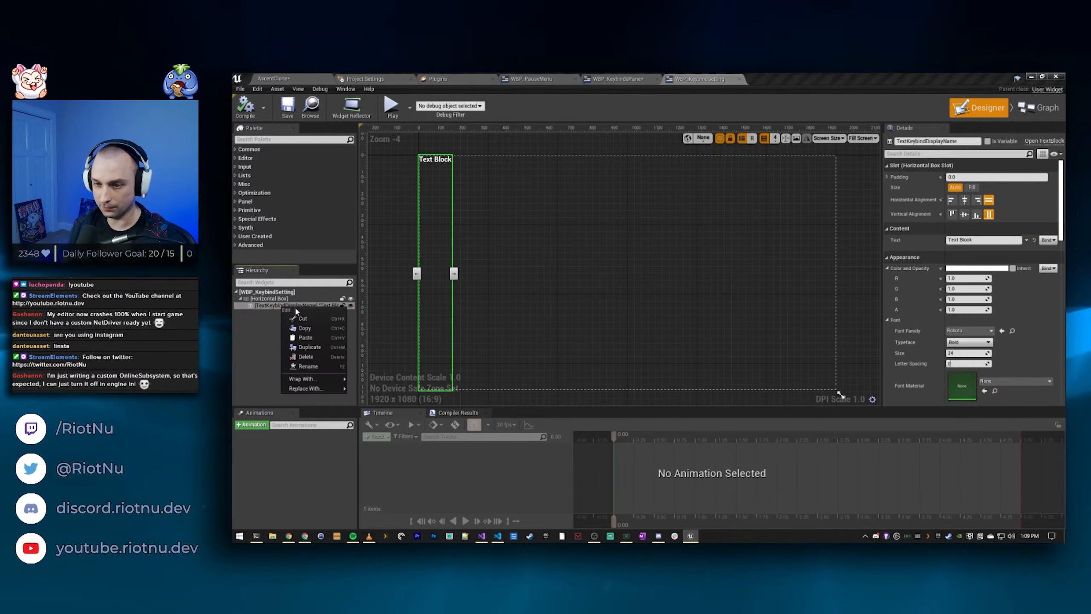
pyautogui.moveTo(305, 388)
pyautogui.click(988, 141)
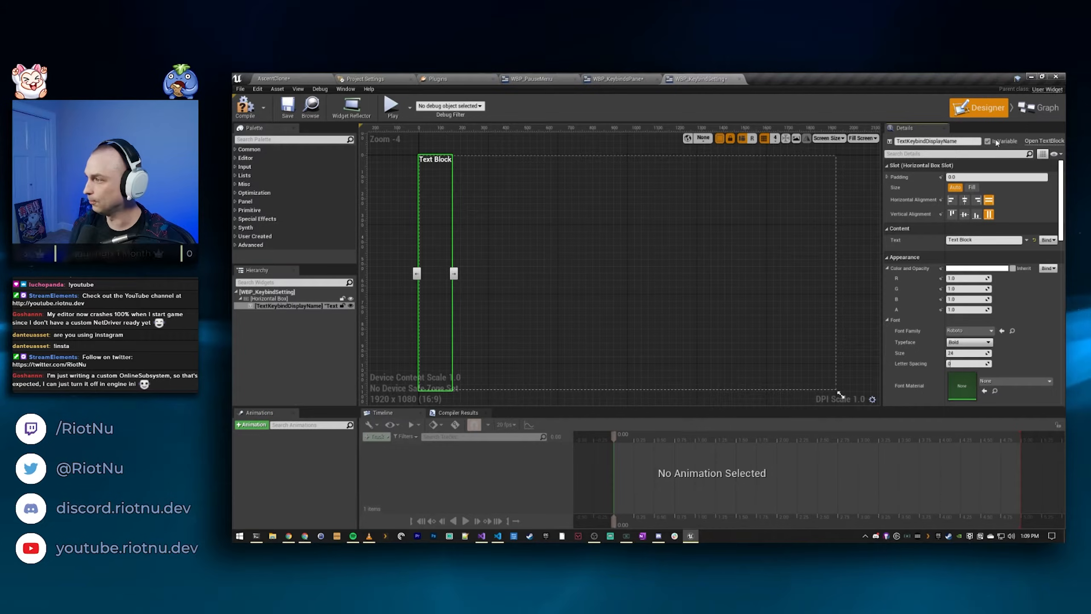
pyautogui.click(983, 240)
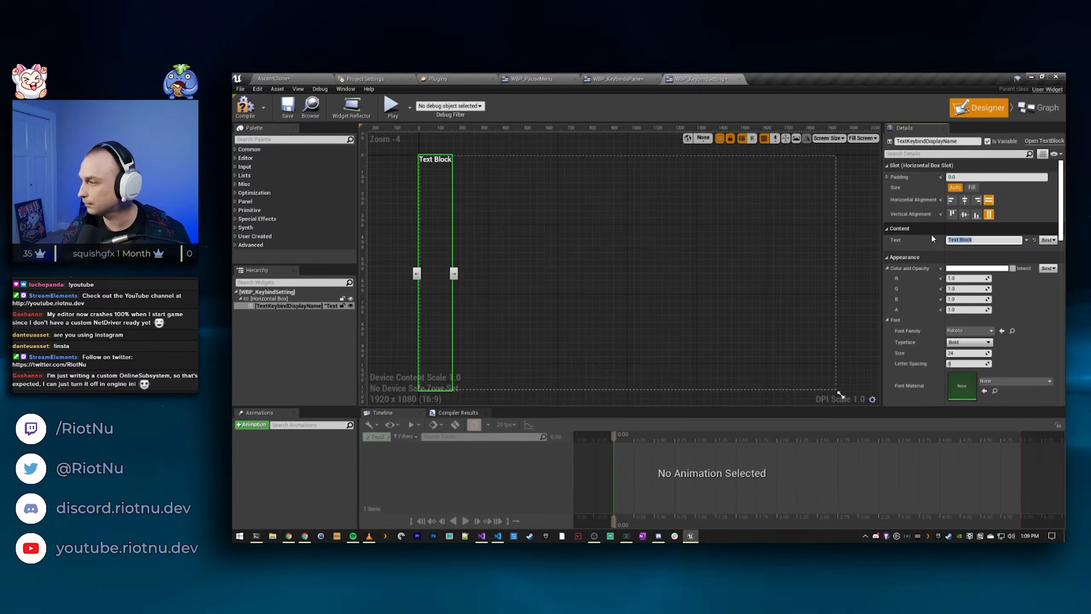
pyautogui.click(1039, 107)
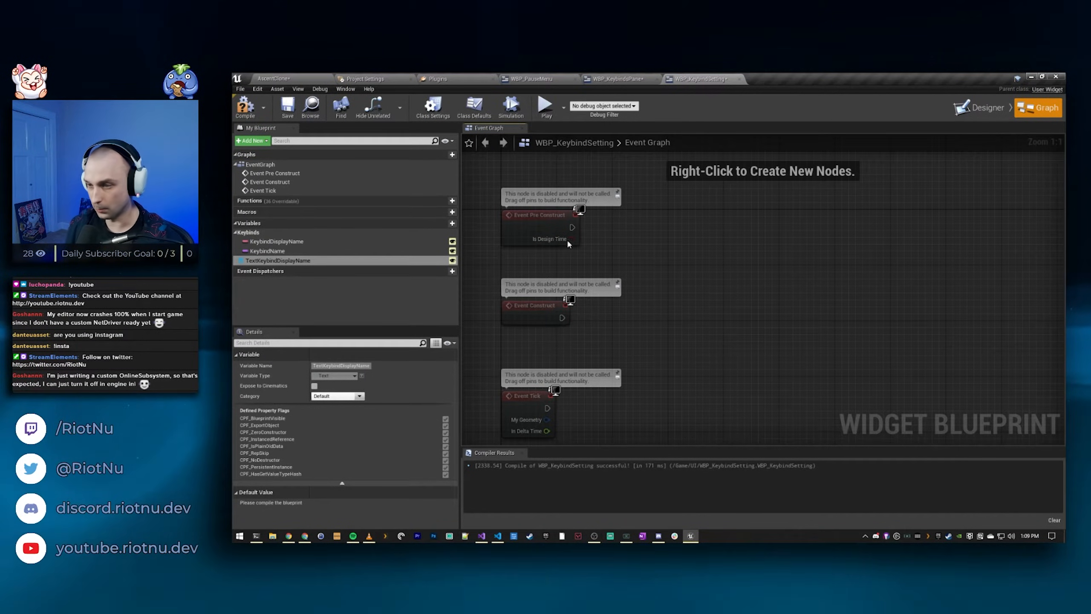
# Step: Add a SetText (Text) node targeting TextKeybindDisplayName, run it from Event Pre Construct, and arrange the nodes beside the event
pyautogui.moveTo(338, 264); pyautogui.dragTo(722, 224)
pyautogui.click(696, 252)
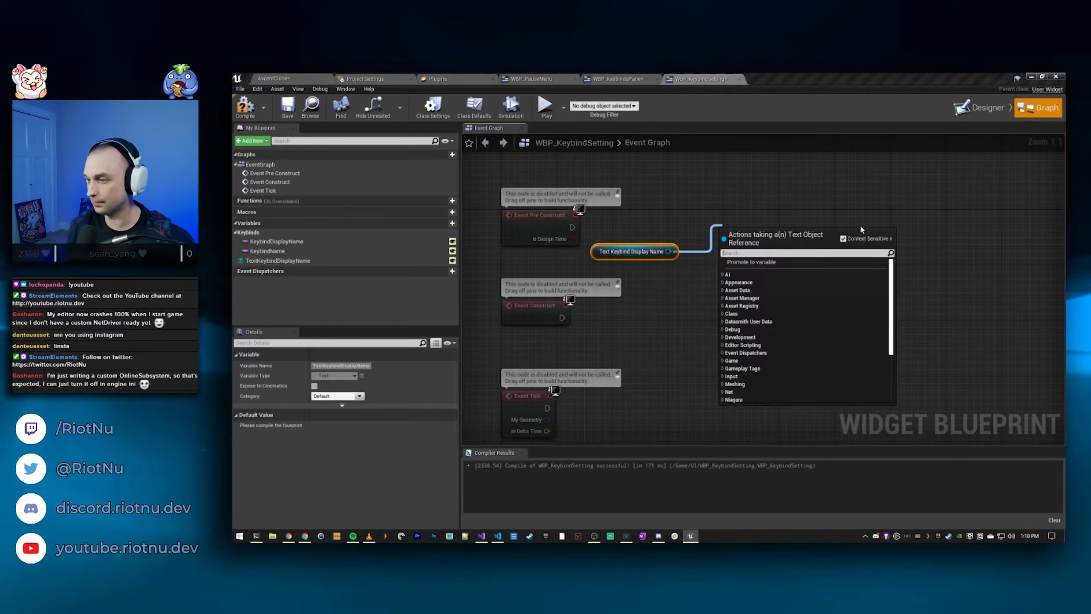
pyautogui.write('Sett ext')
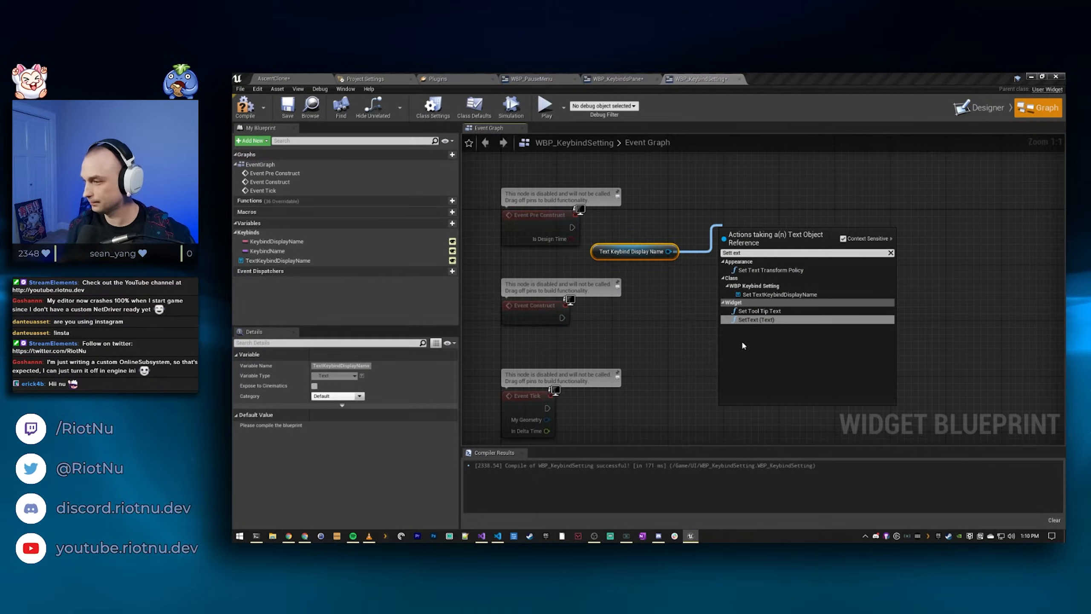
pyautogui.click(748, 319)
pyautogui.moveTo(744, 242); pyautogui.dragTo(700, 214)
pyautogui.moveTo(726, 194); pyautogui.dragTo(727, 207)
pyautogui.moveTo(661, 249); pyautogui.dragTo(661, 236)
# Step: Feed the KeybindDisplayName variable into the SetText node's In Text input and check the keybind labels in WBP_KeybindsPane's designer
pyautogui.keyDown('ctrl'); pyautogui.moveTo(266, 246); pyautogui.dragTo(706, 255); pyautogui.keyUp('ctrl')
pyautogui.moveTo(610, 265); pyautogui.dragTo(636, 259)
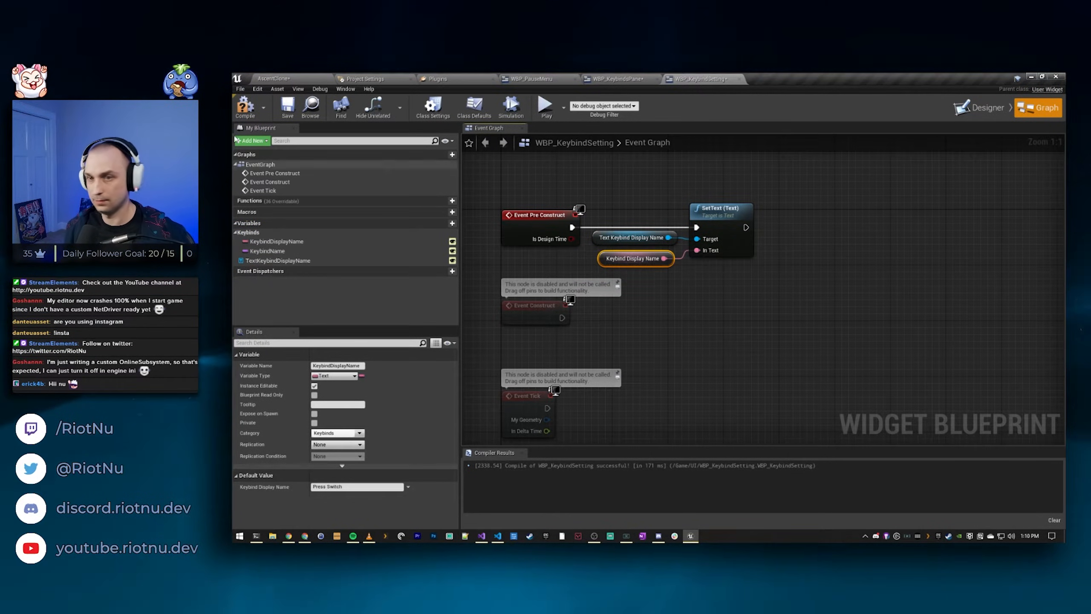
pyautogui.click(980, 107)
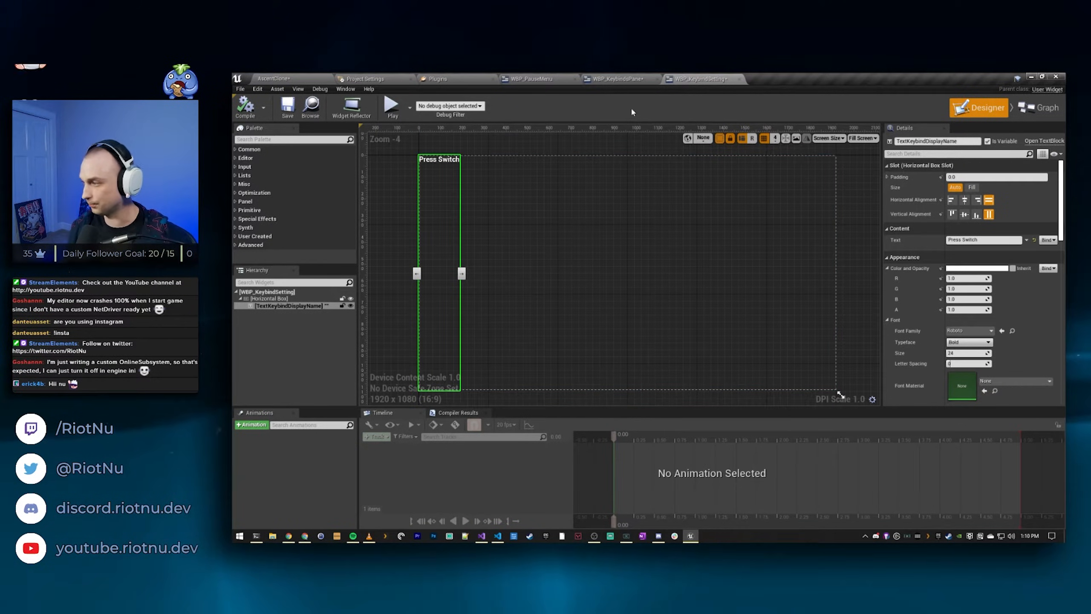
pyautogui.click(589, 82)
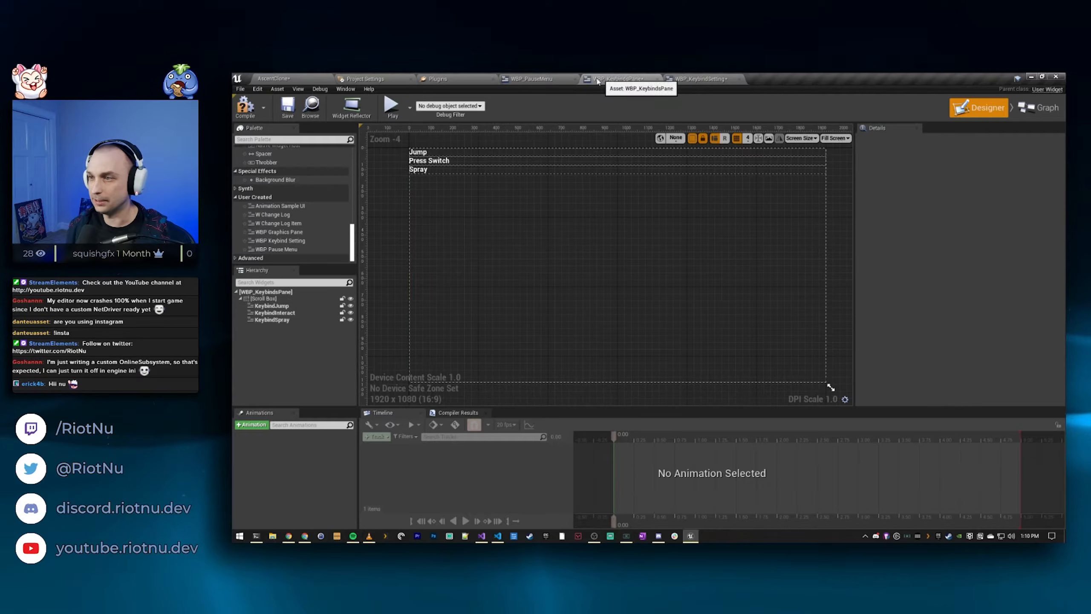
pyautogui.click(421, 171)
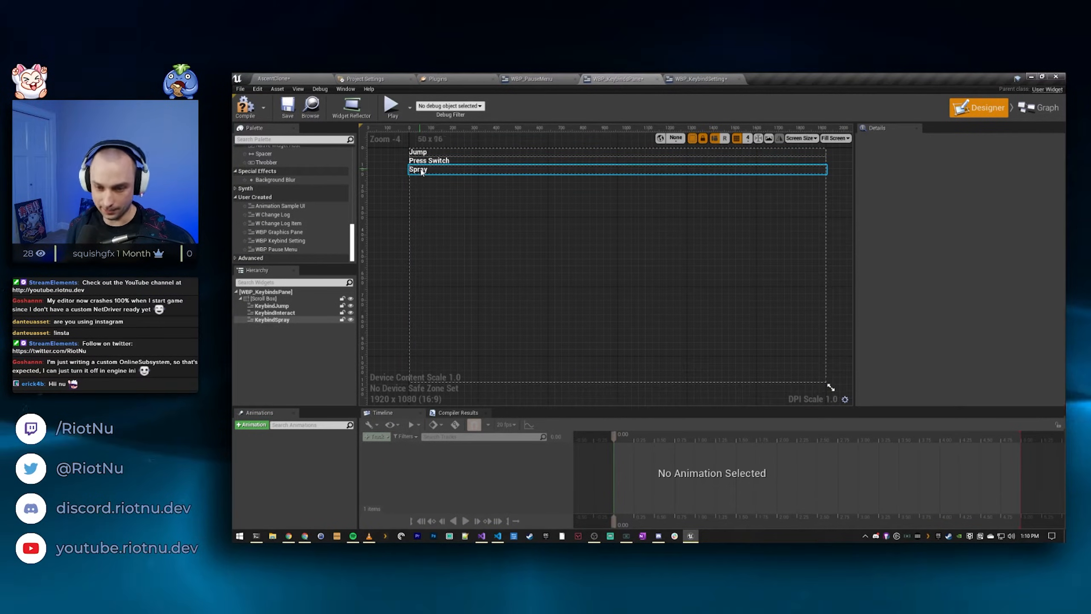
pyautogui.click(398, 187)
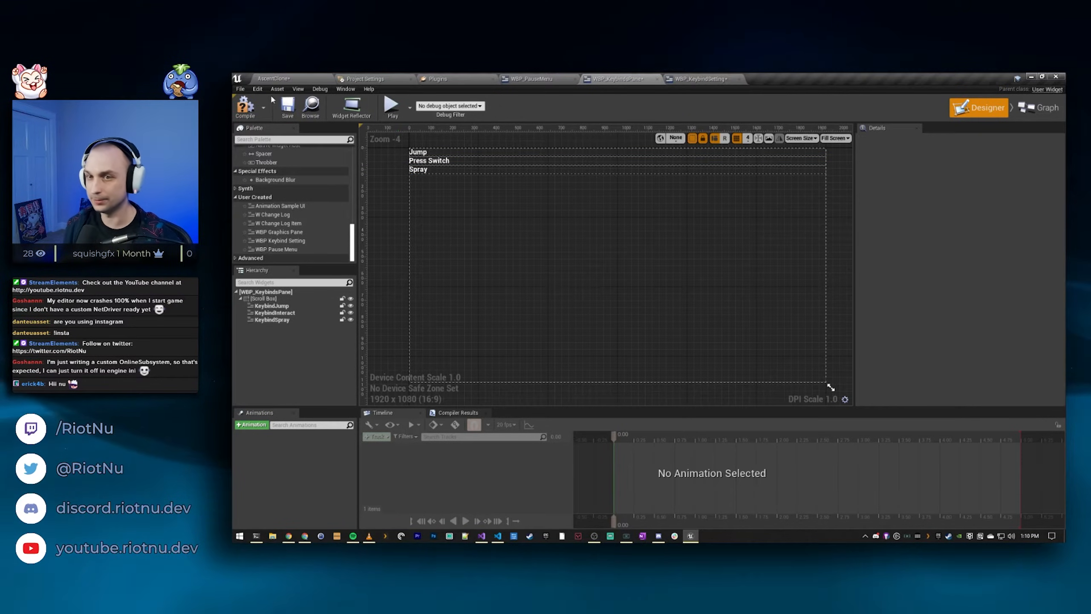
# Step: In WBP_KeybindSetting, set the TextKeybindDisplayName slot size to Fill and select its parent Horizontal Box
pyautogui.click(700, 79)
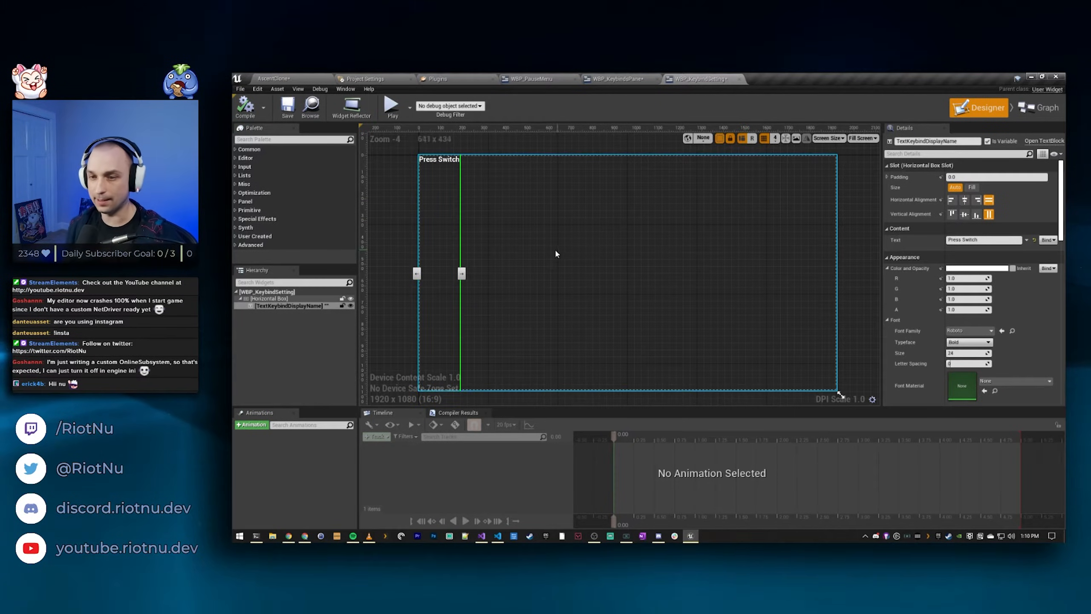
pyautogui.click(972, 187)
pyautogui.click(990, 188)
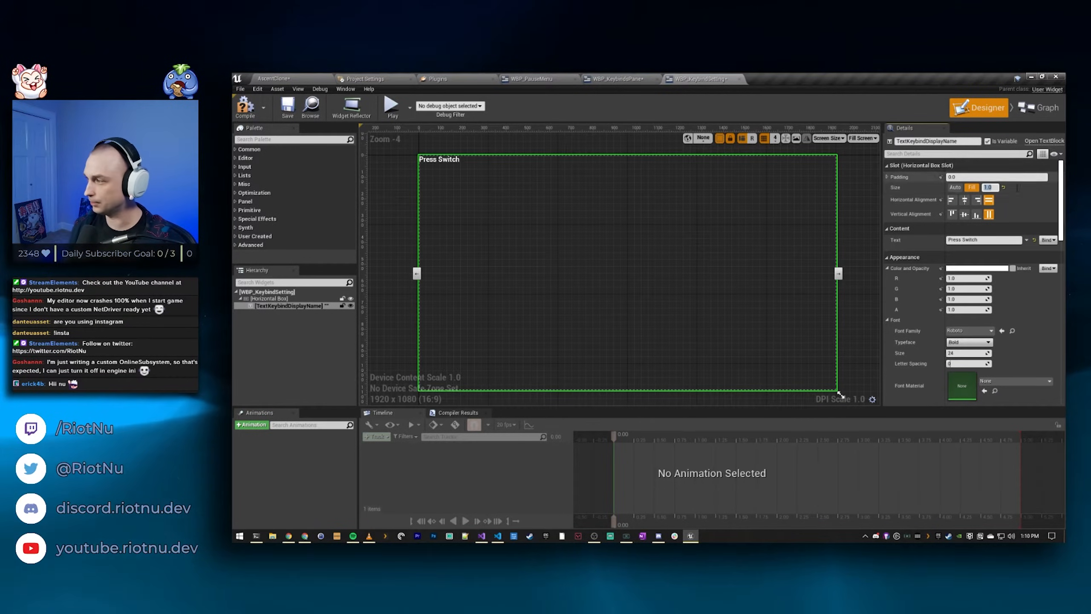
pyautogui.click(270, 299)
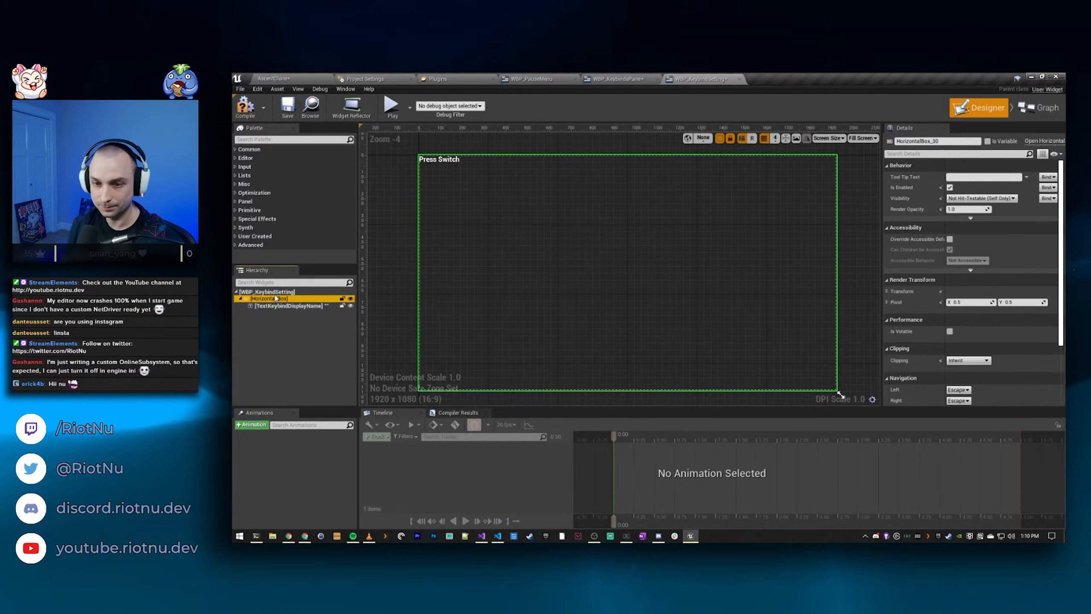
# Step: Add an Input Key Selector to the horizontal box beside the display name text and set its slot size to Fill 2.0
pyautogui.click(283, 139)
pyautogui.write('input')
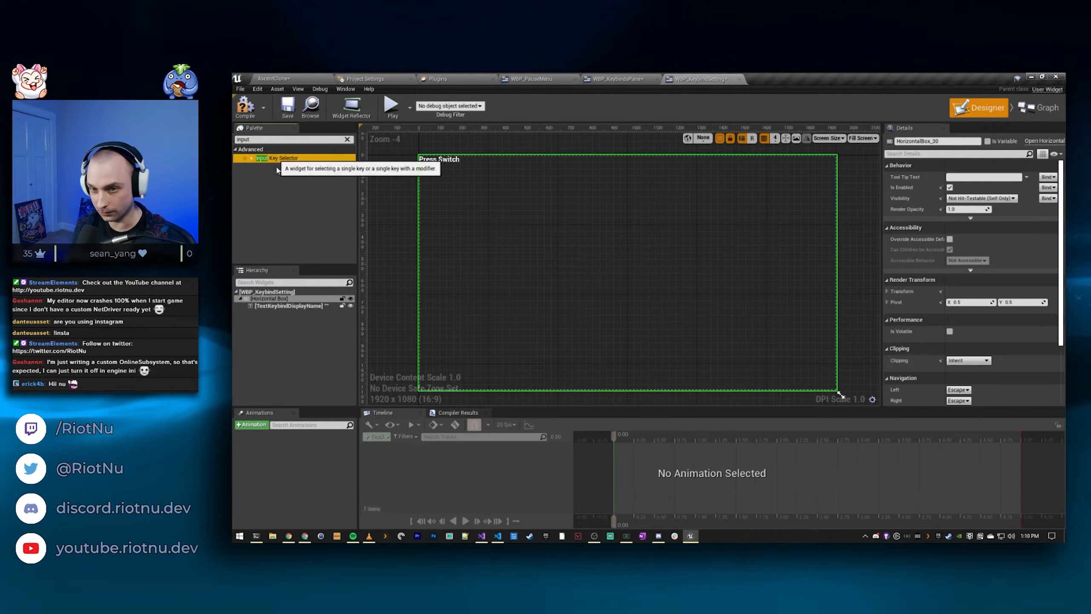
pyautogui.moveTo(277, 158); pyautogui.dragTo(282, 318)
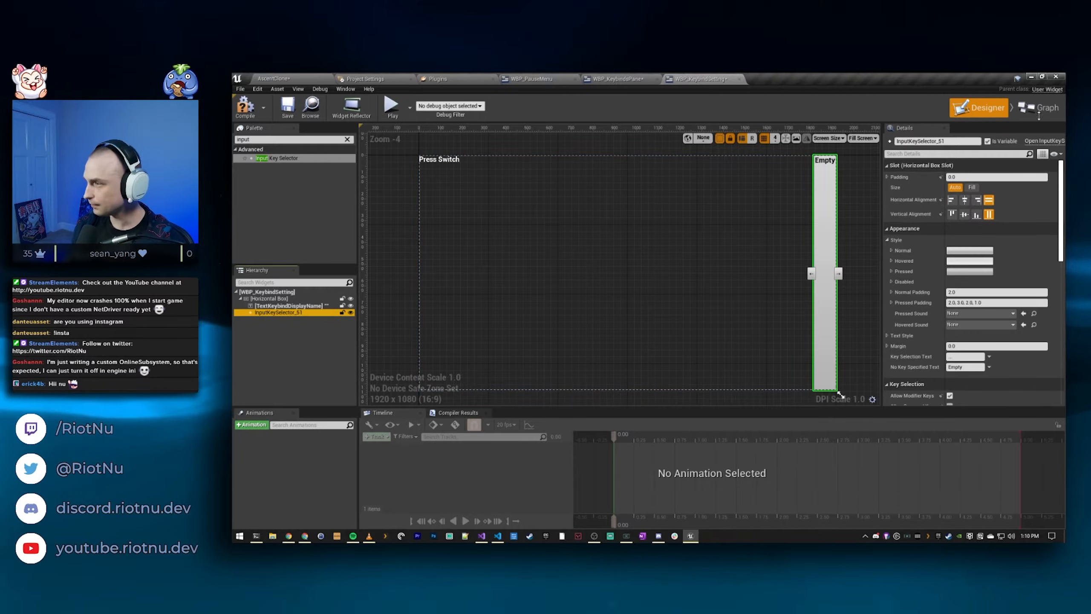
pyautogui.click(972, 187)
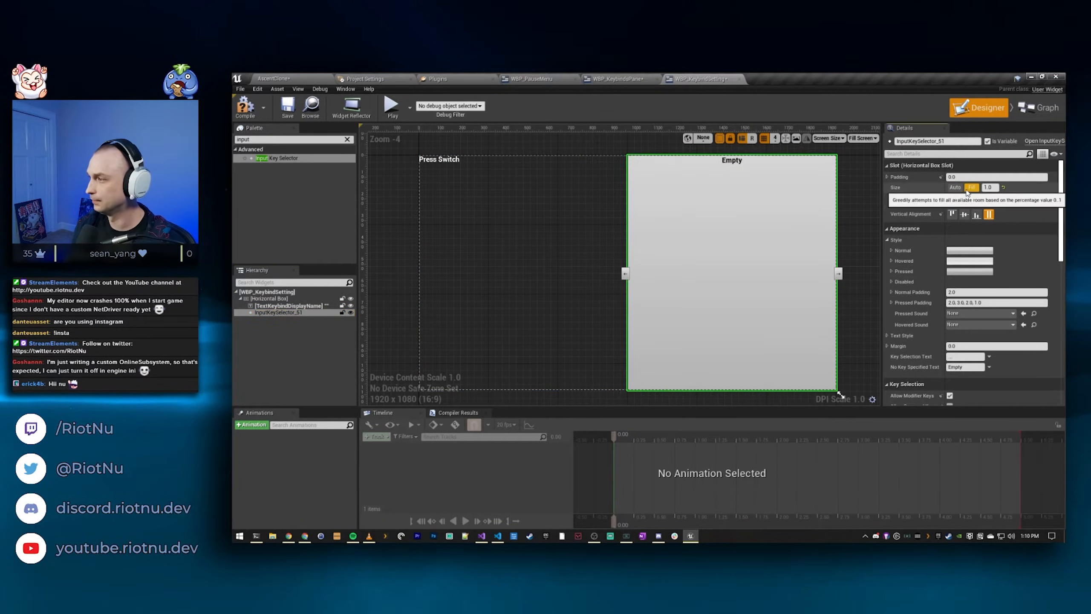
pyautogui.write('2')
pyautogui.press('Return')
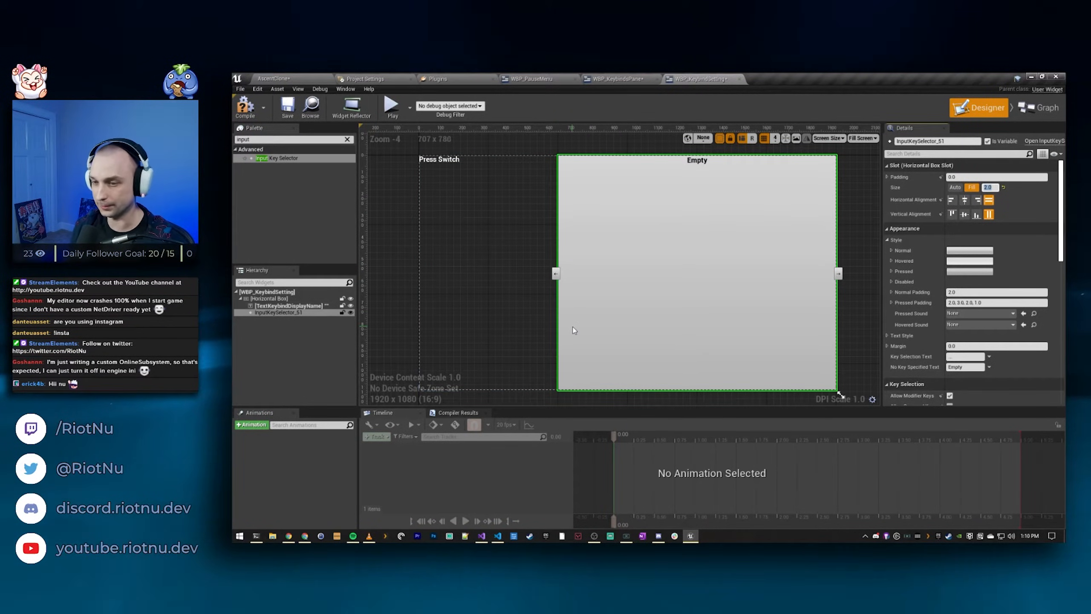
# Step: Make the key selector's Normal style fully transparent by setting its tint alpha to 0
pyautogui.click(893, 250)
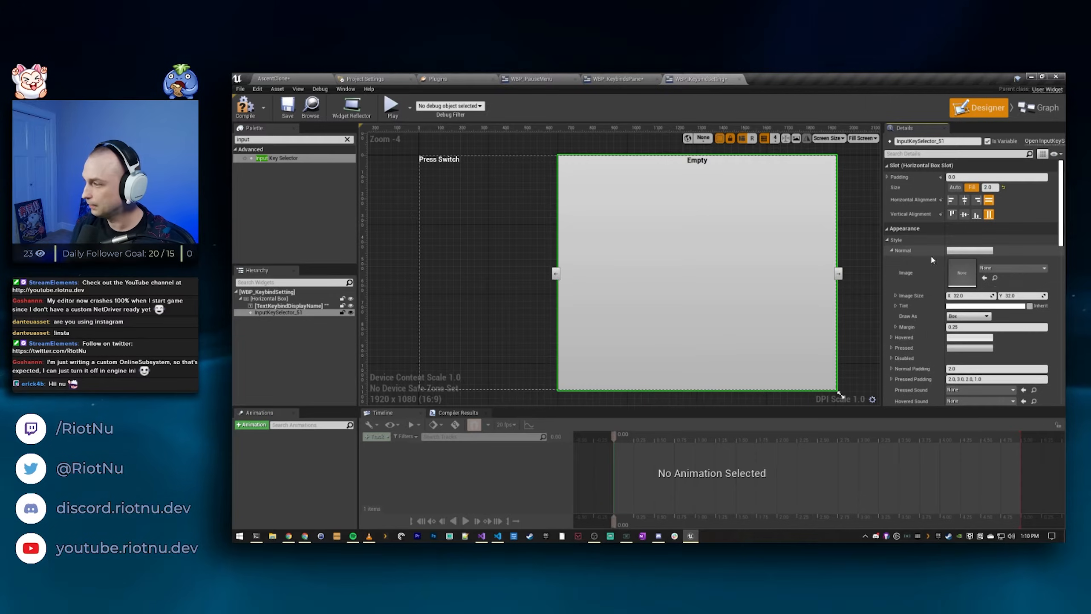
pyautogui.click(965, 306)
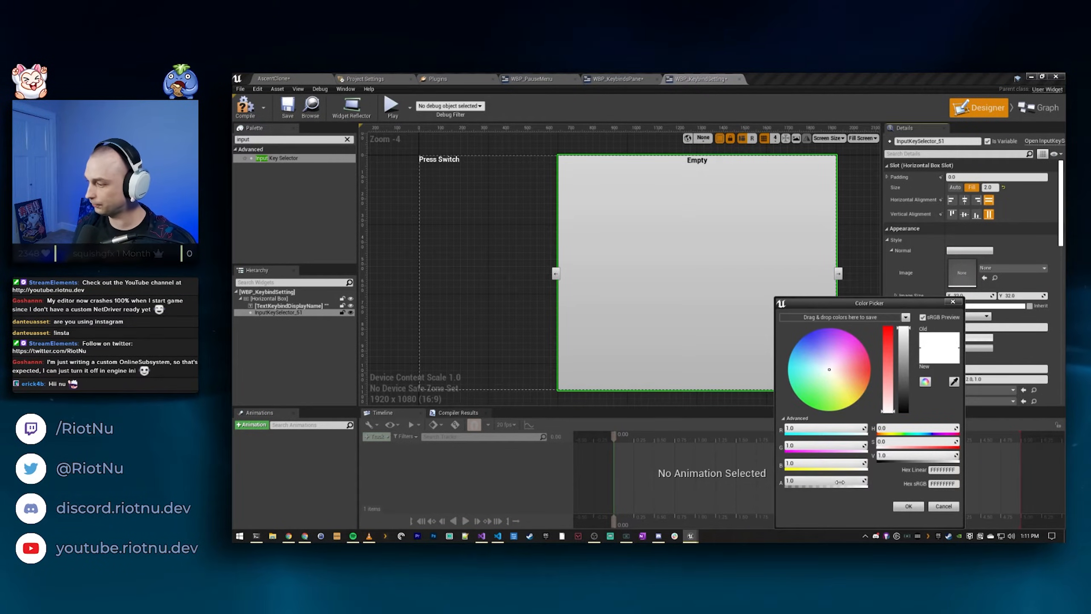
pyautogui.moveTo(839, 481); pyautogui.dragTo(811, 492)
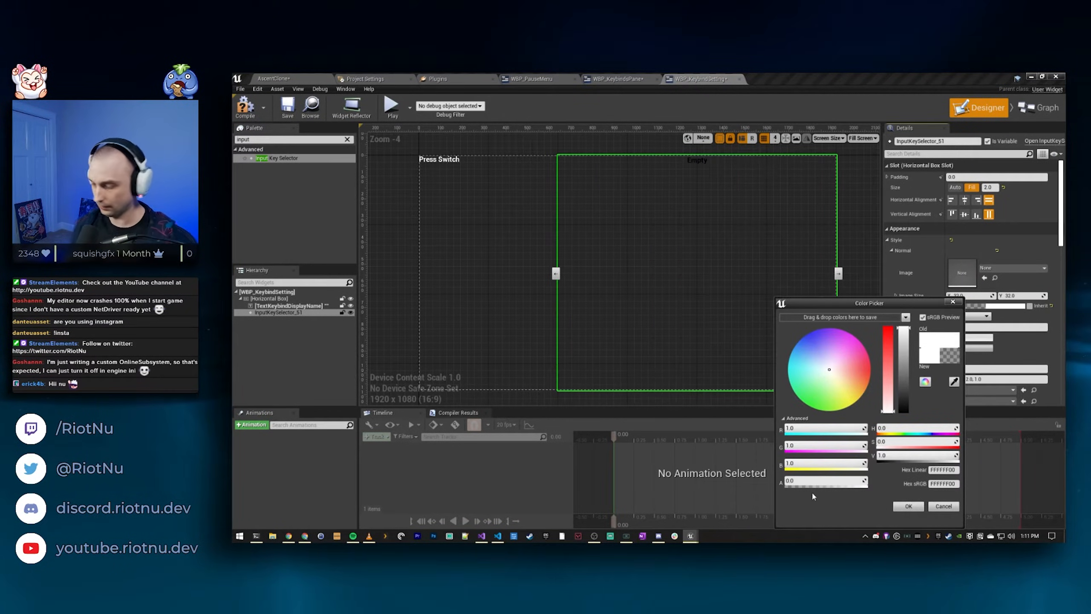
pyautogui.click(908, 507)
pyautogui.click(891, 251)
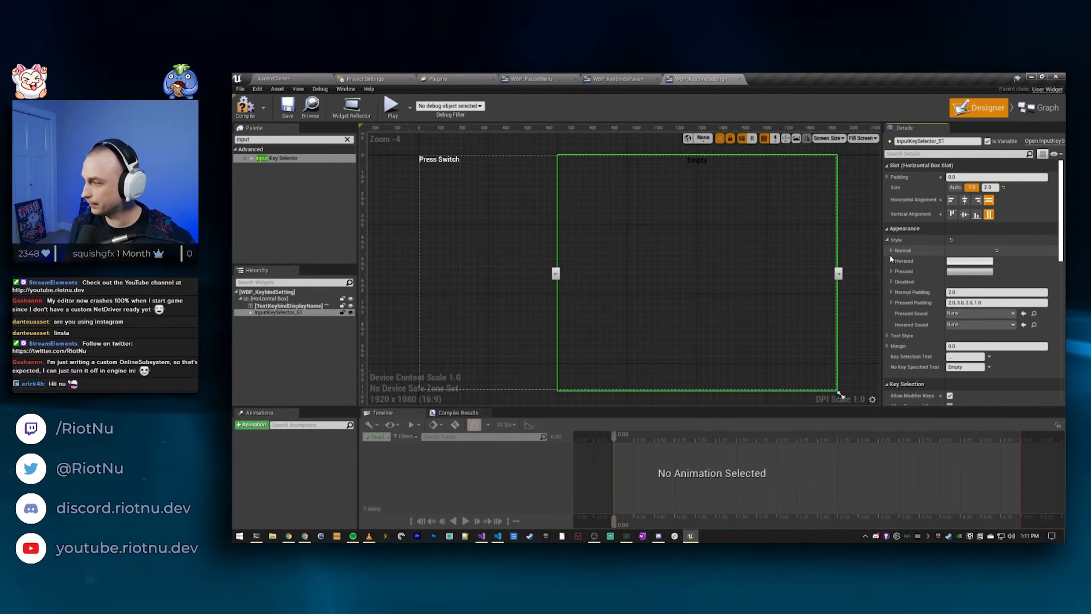
# Step: Set the tint alpha of the key selector's Hovered style to 0
pyautogui.click(890, 260)
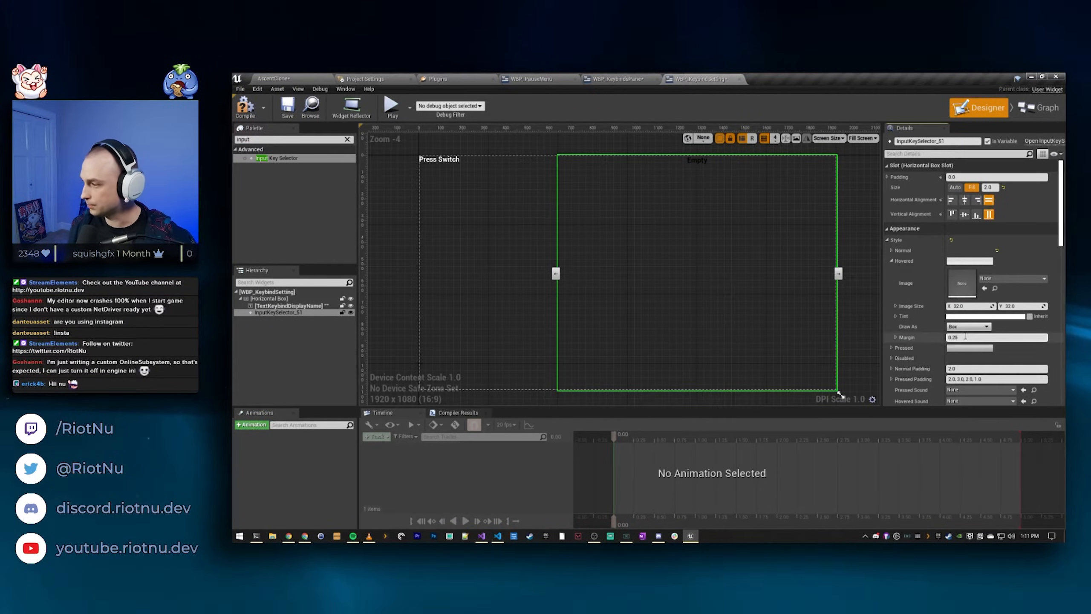
pyautogui.click(984, 316)
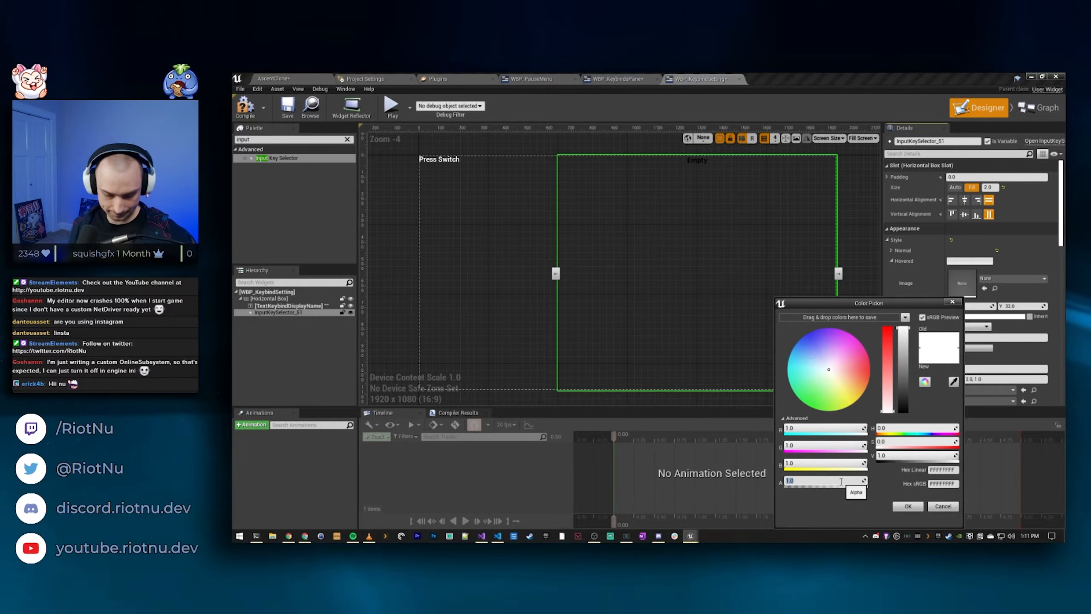
pyautogui.write('0')
pyautogui.press('Return')
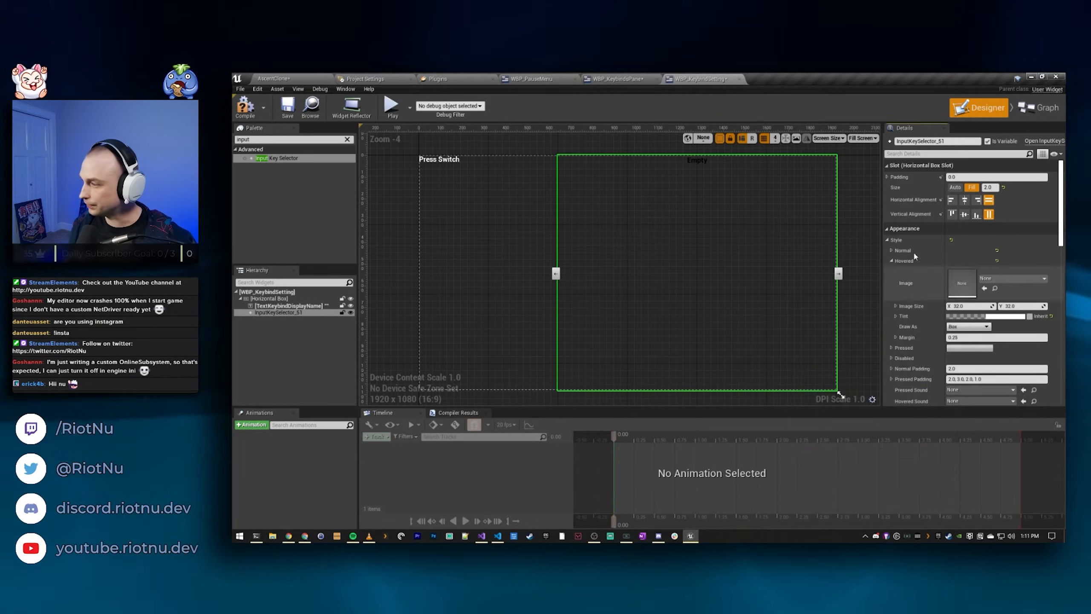
pyautogui.click(892, 261)
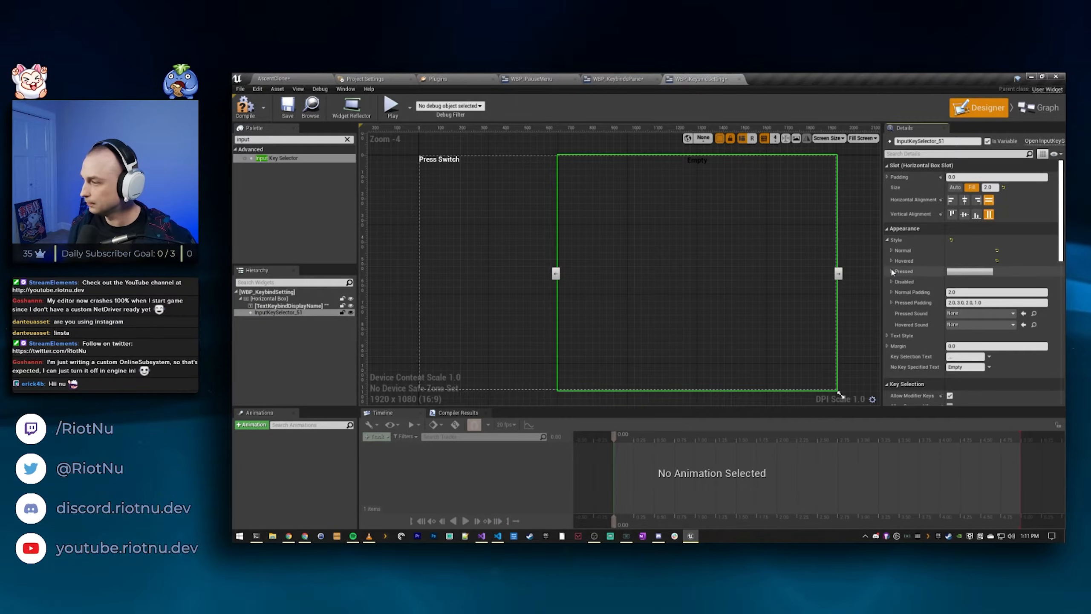
# Step: Make the tint of the key selector's Pressed style fully transparent
pyautogui.click(893, 272)
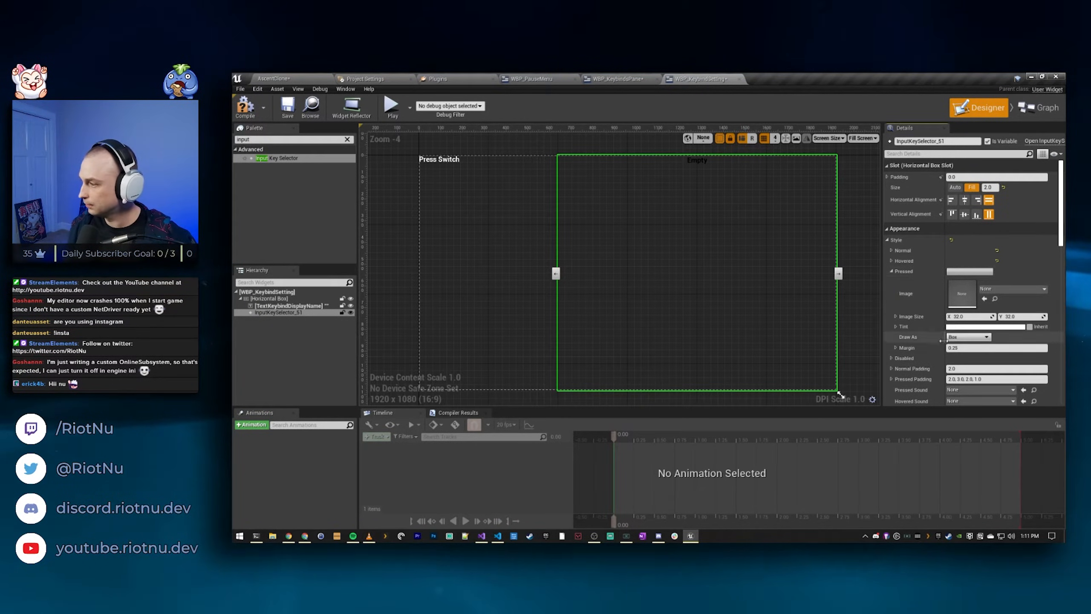
pyautogui.click(971, 327)
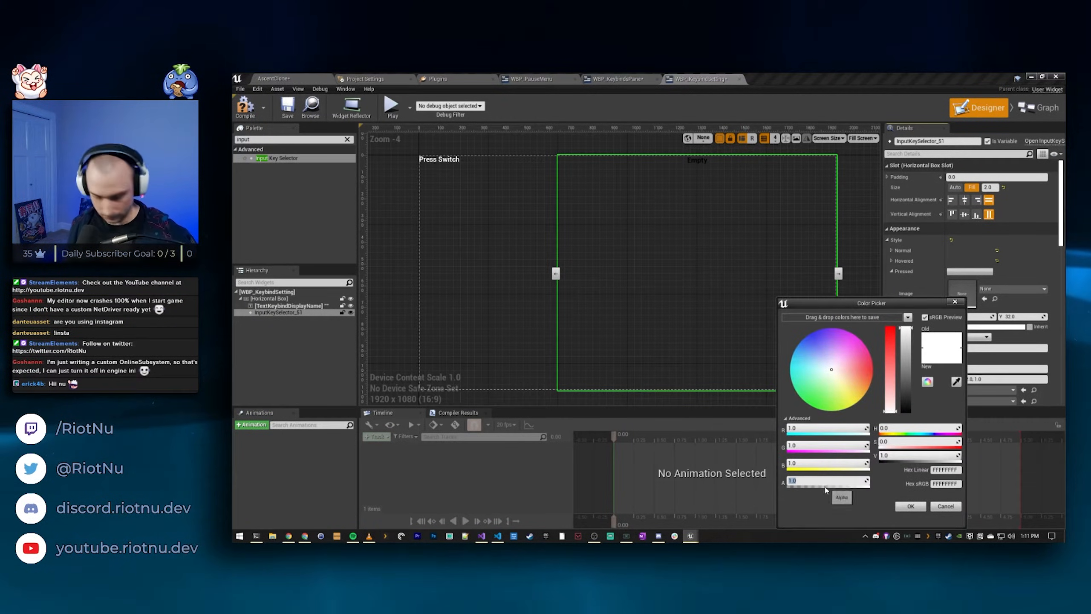
pyautogui.click(916, 510)
pyautogui.click(892, 272)
pyautogui.scroll(-1, 904, 253)
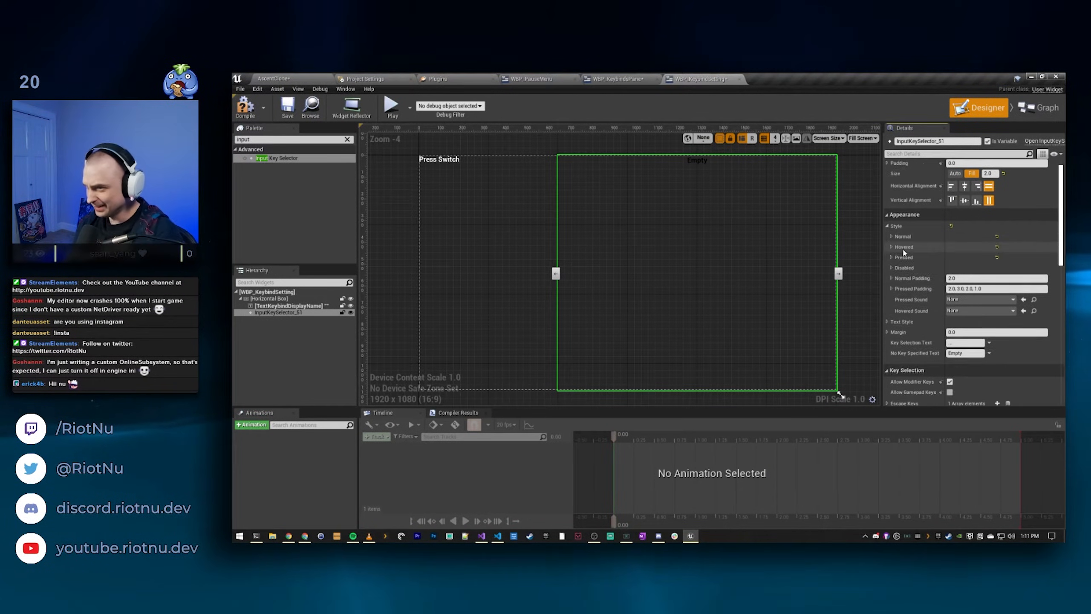
# Step: Set the font size of the TextKeybindDisplayName text to 36
pyautogui.click(289, 306)
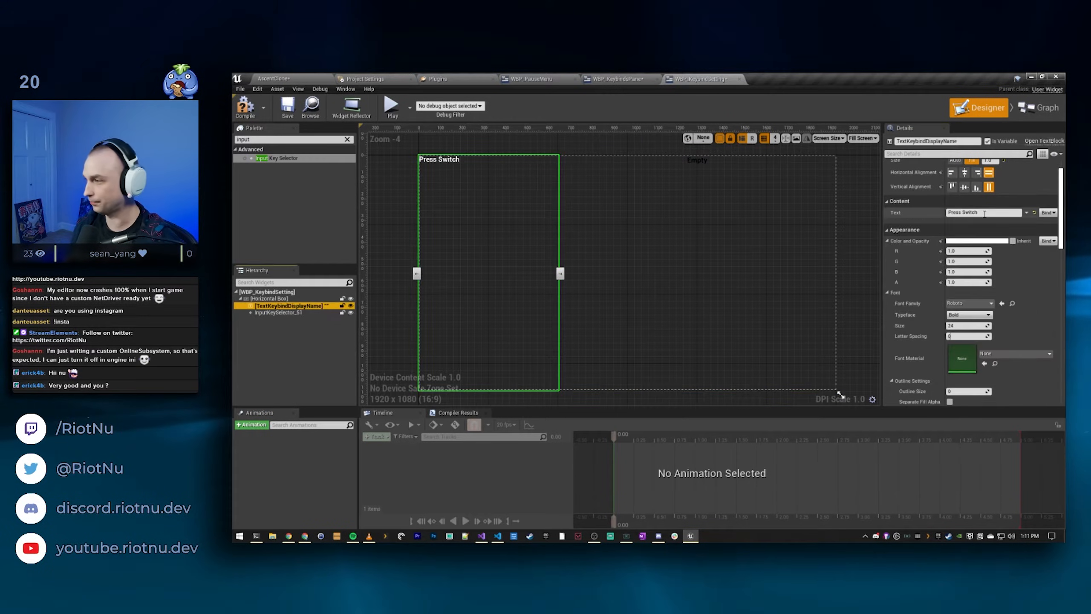
pyautogui.click(967, 325)
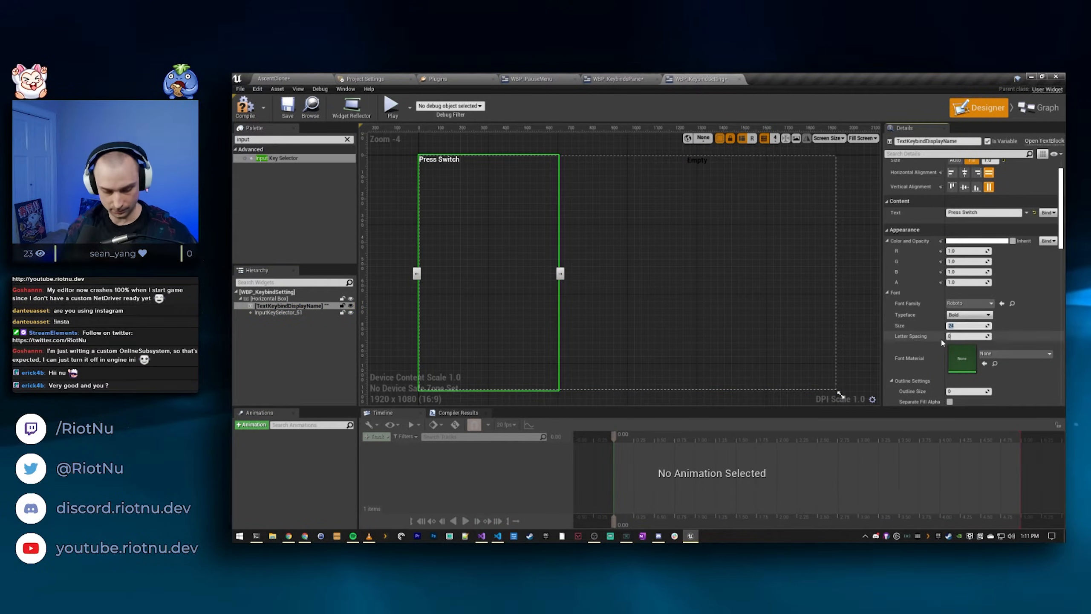
pyautogui.write('48')
pyautogui.press('Return')
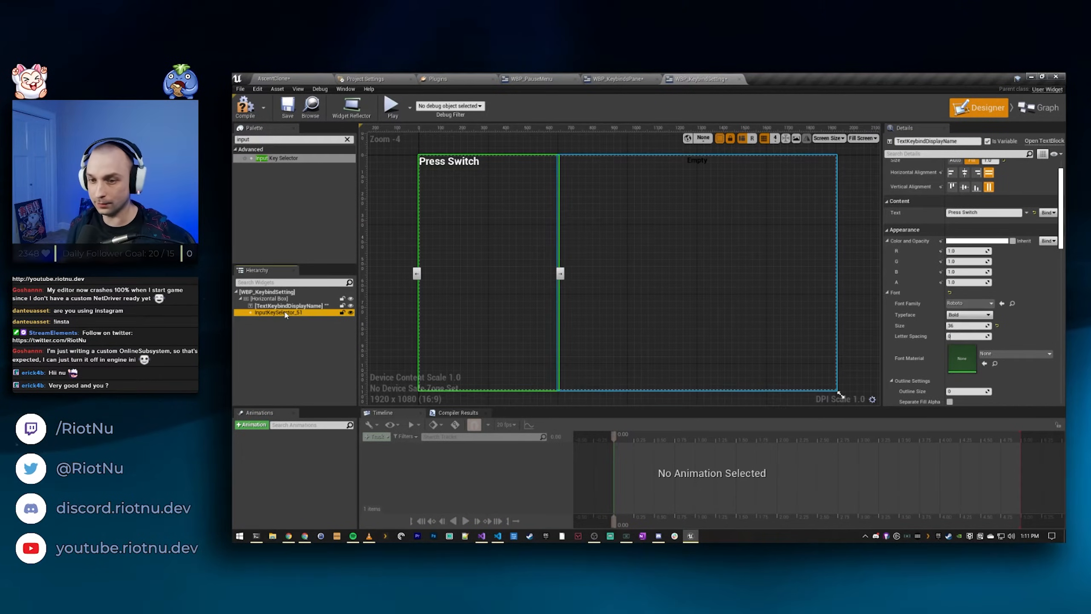
# Step: Rename the input key selector widget to KeybindSelector
pyautogui.click(335, 312)
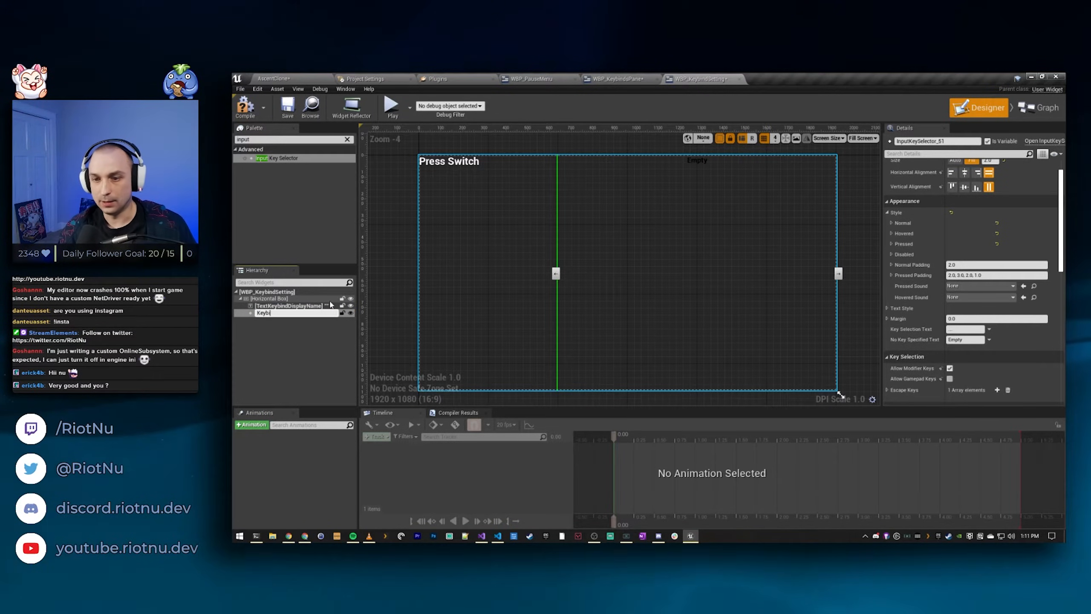
pyautogui.write('or')
pyautogui.press('Return')
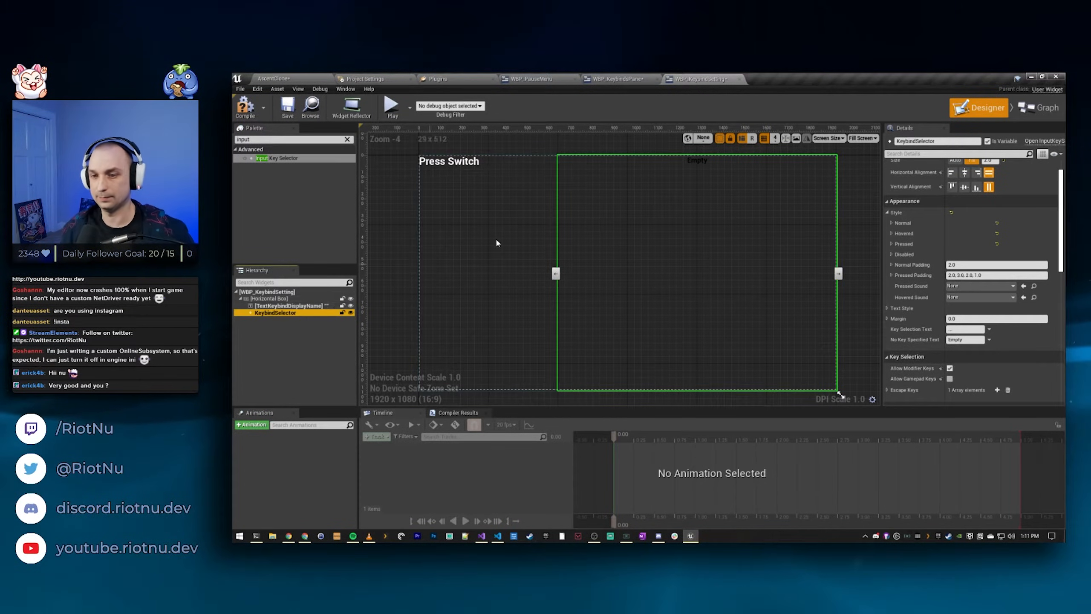
# Step: Set KeybindSelector's text style to a white colour and font size 36
pyautogui.scroll(-8, 976, 294)
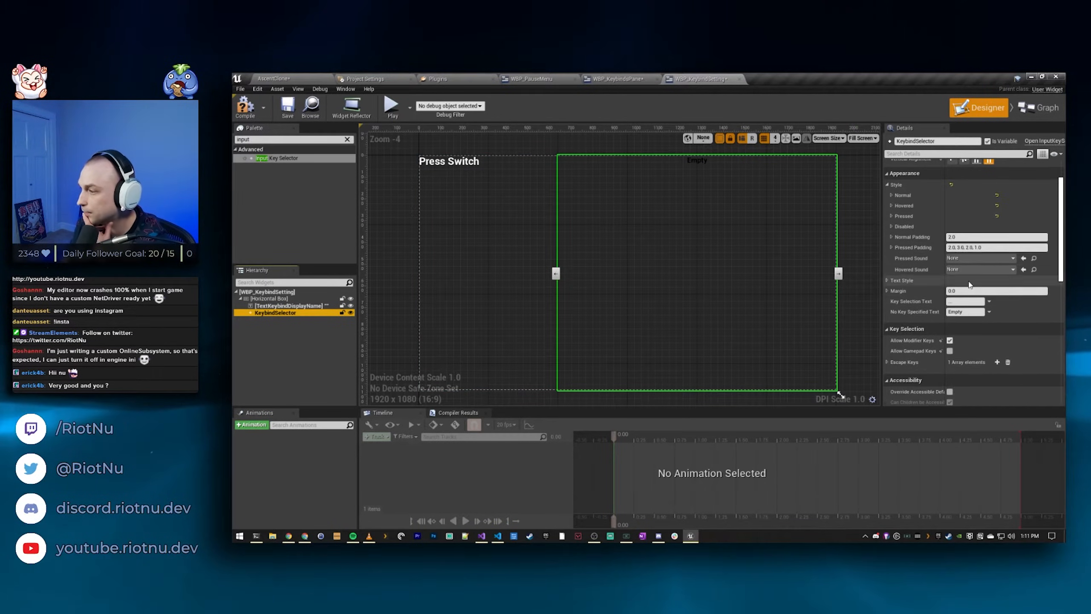
pyautogui.scroll(10, 967, 301)
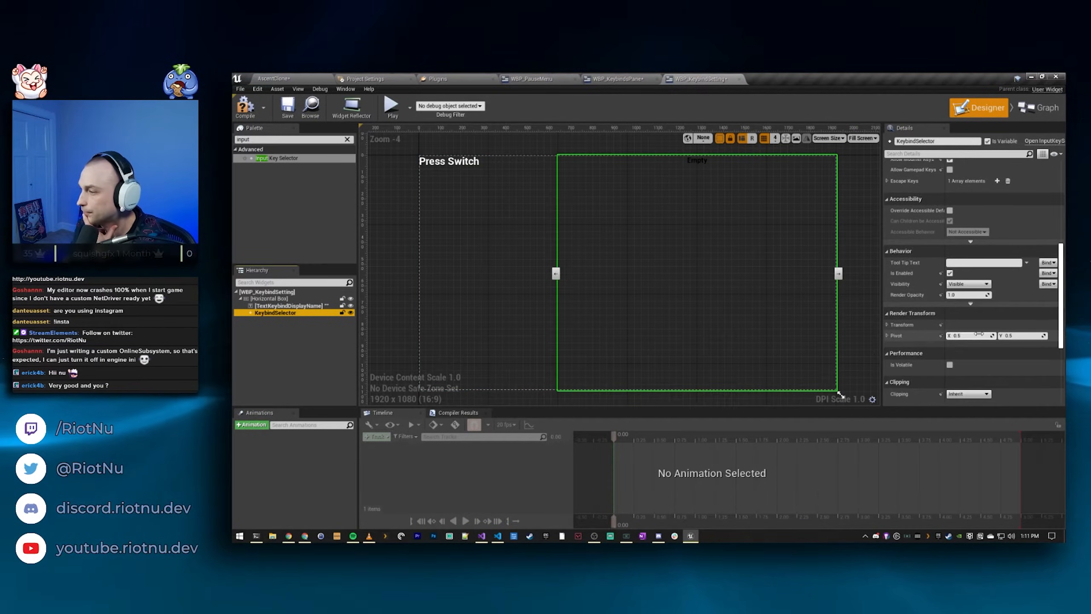
pyautogui.click(888, 240)
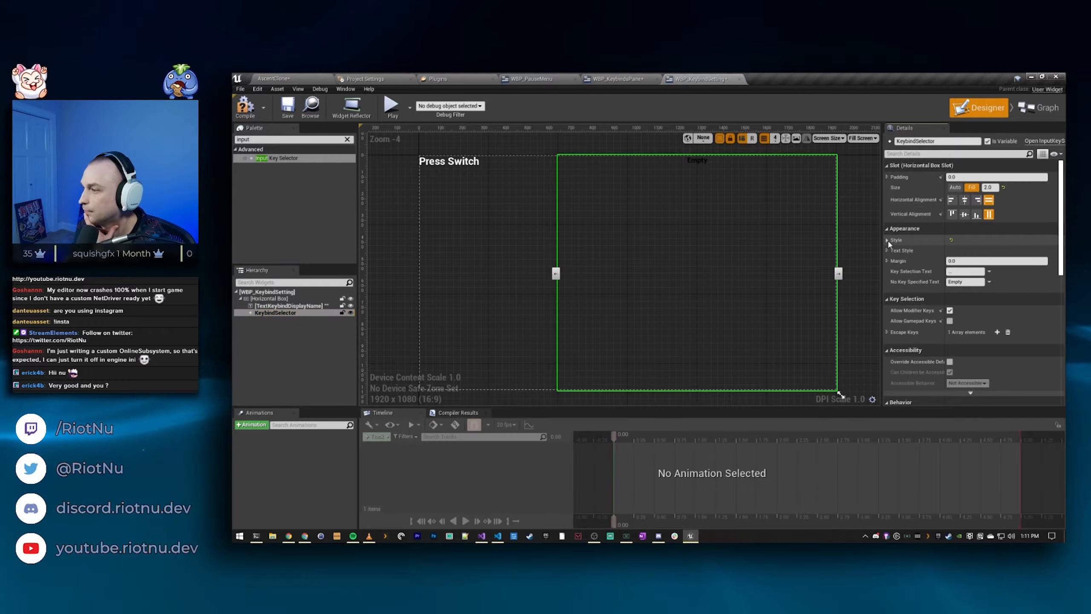
pyautogui.click(888, 250)
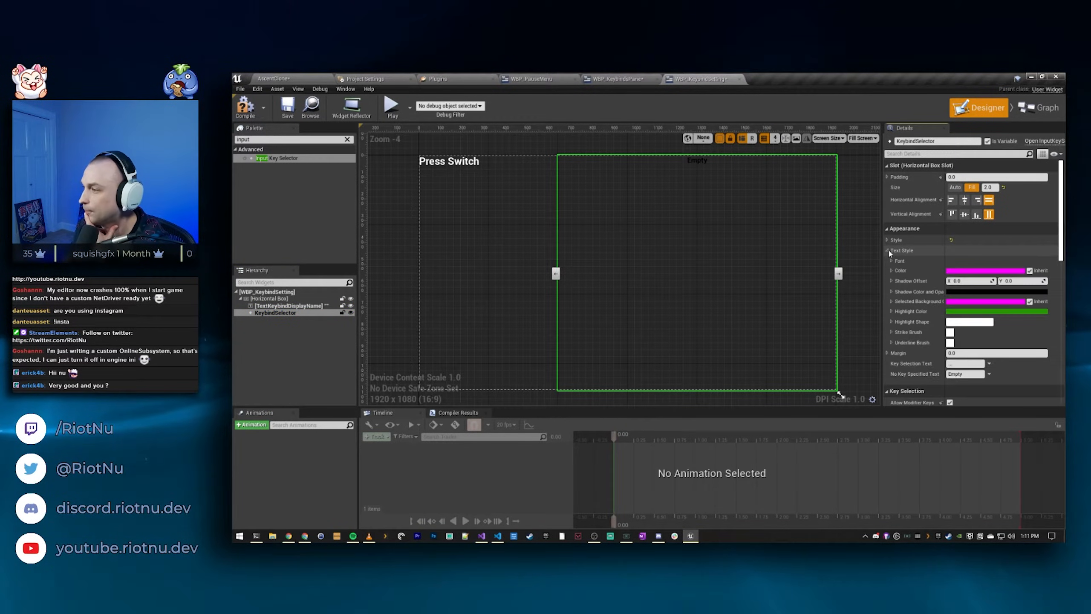
pyautogui.click(984, 270)
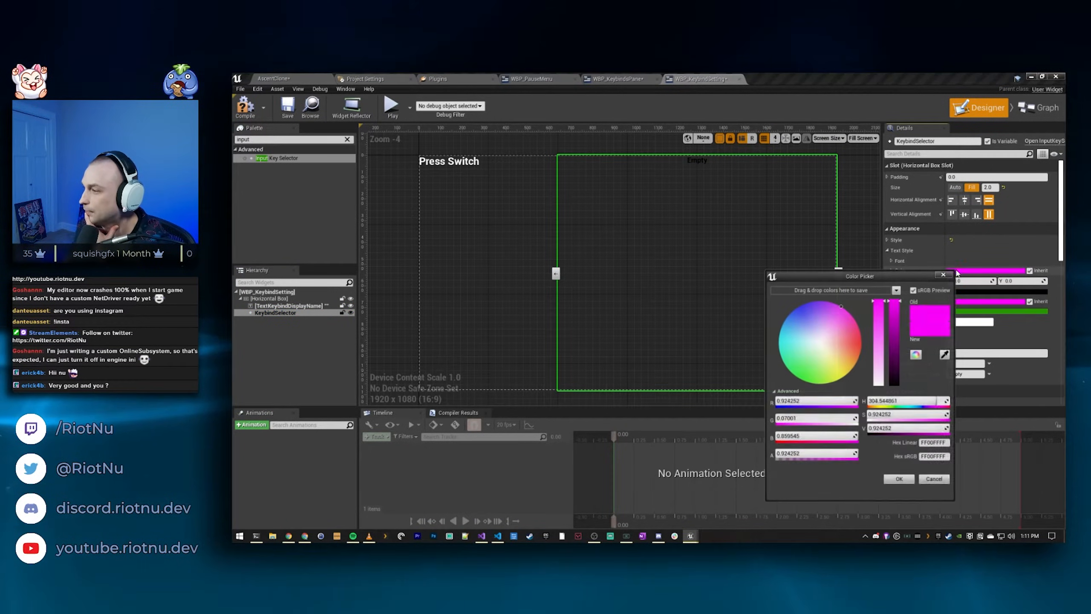
pyautogui.moveTo(885, 360); pyautogui.dragTo(880, 386)
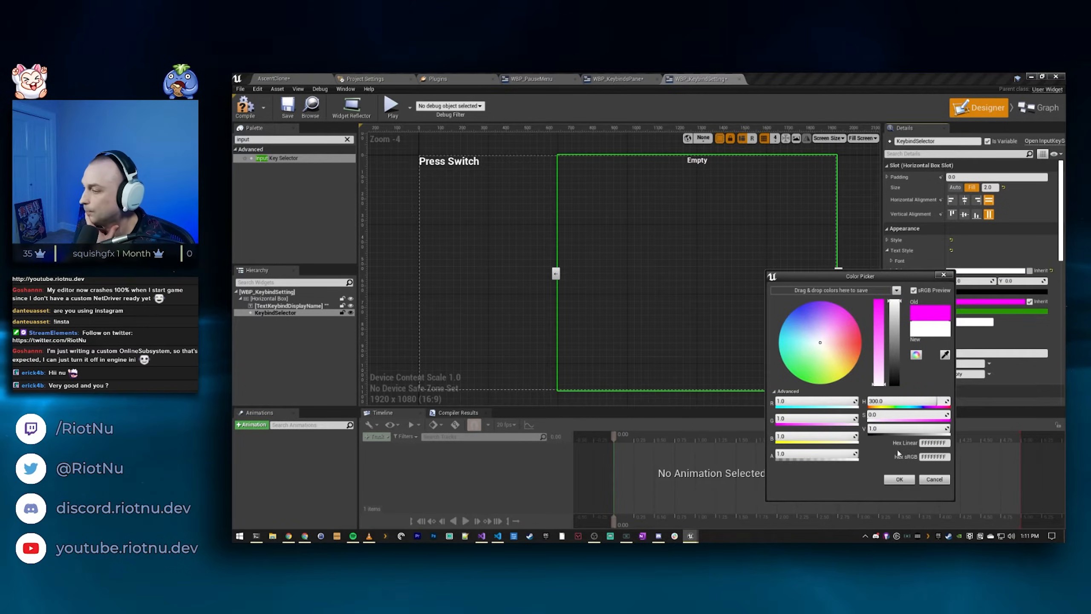
pyautogui.click(897, 479)
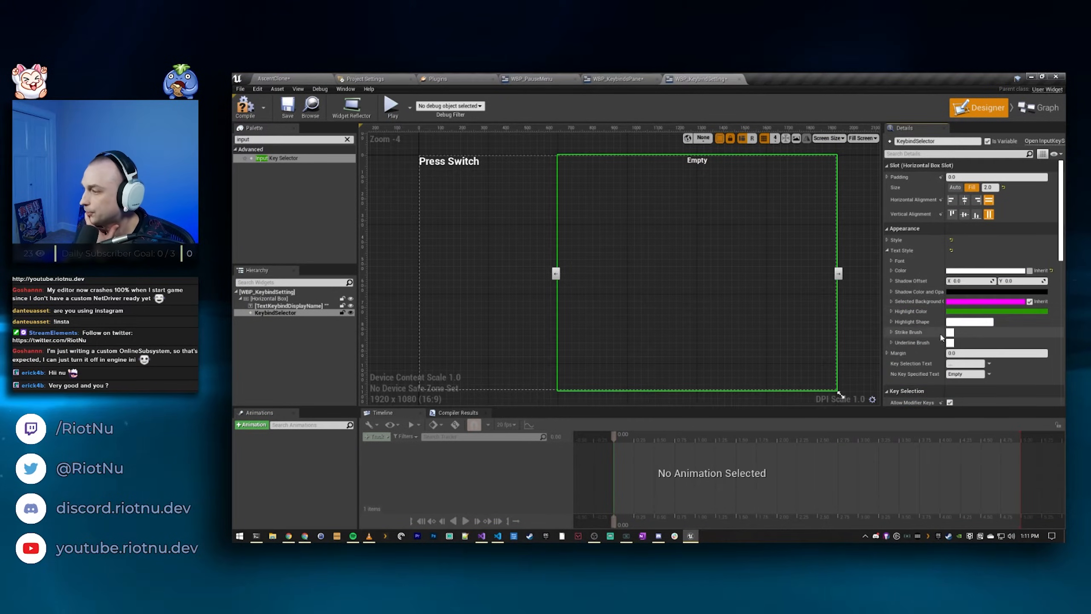
pyautogui.click(893, 261)
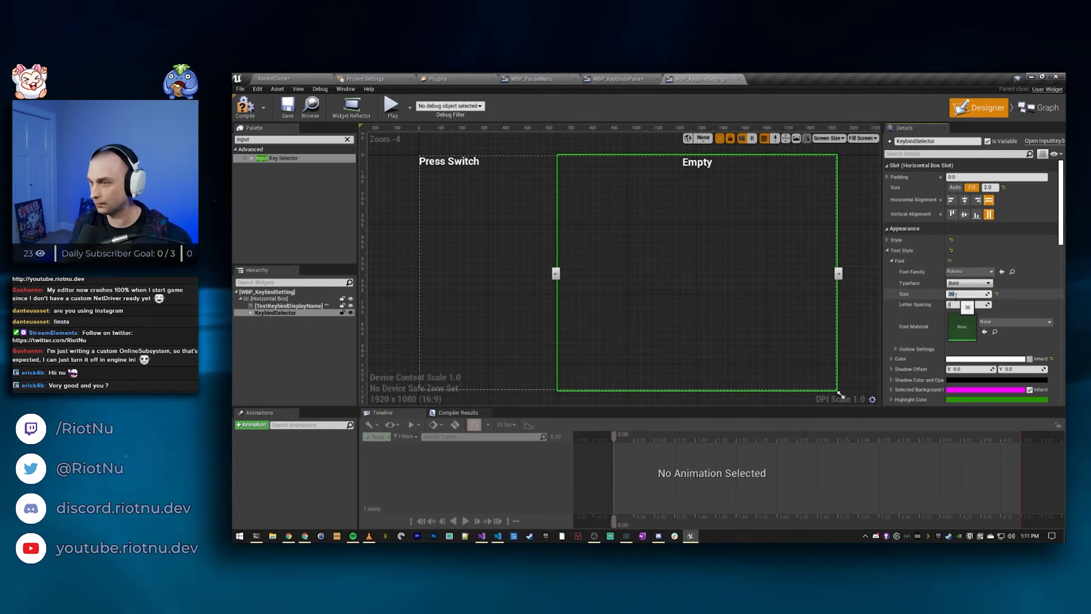
pyautogui.click(892, 261)
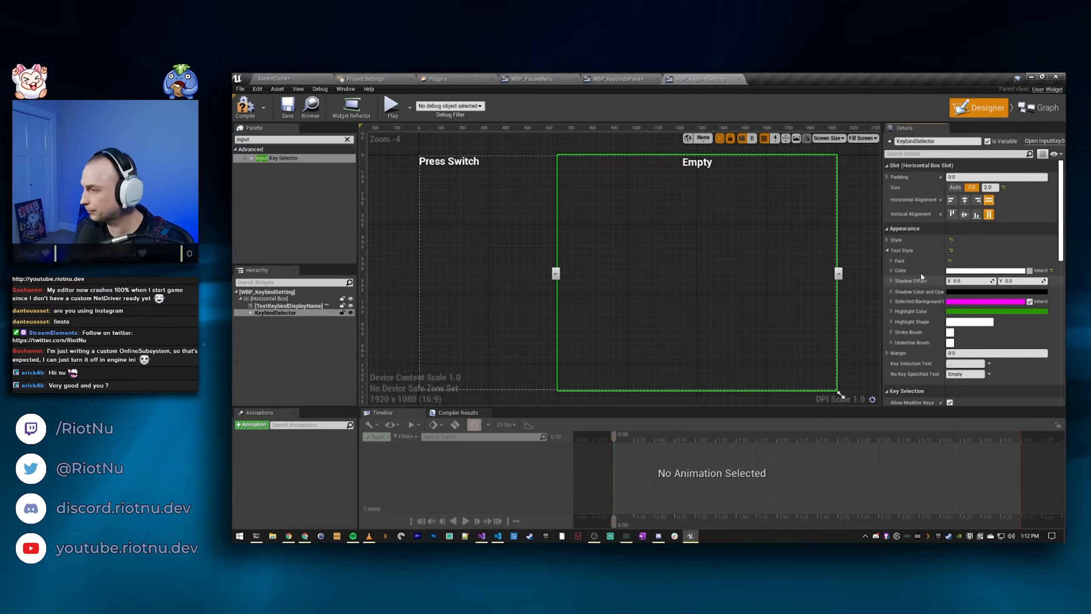
# Step: Set KeybindSelector's key selection text to "Press Any Key" and its no key specified text to "None"
pyautogui.click(888, 253)
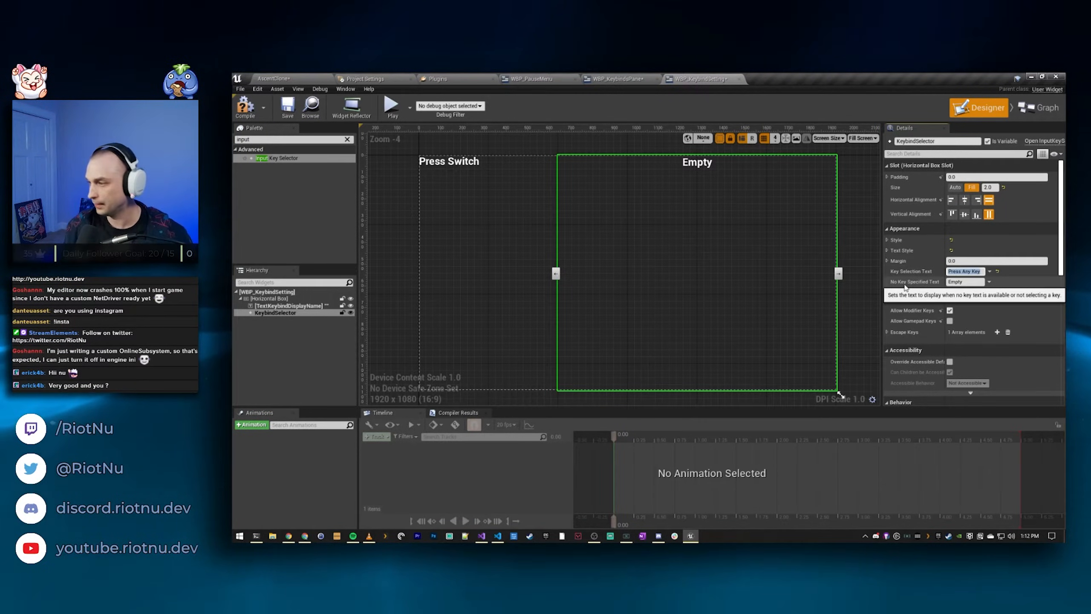
pyautogui.write('y Key')
pyautogui.press('Return')
pyautogui.press('Tab')
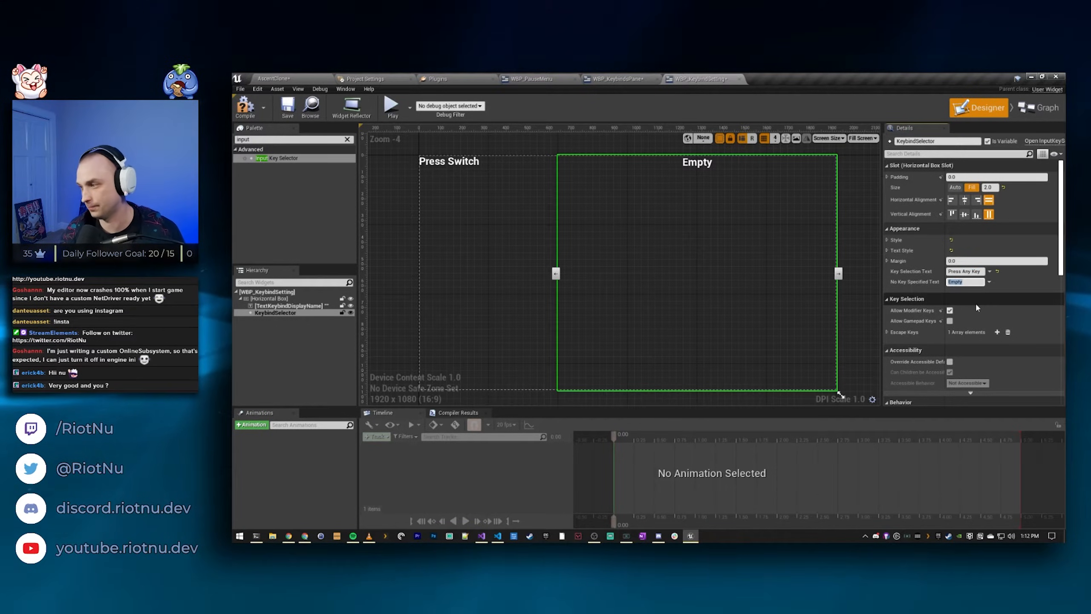
pyautogui.write('None')
pyautogui.press('Return')
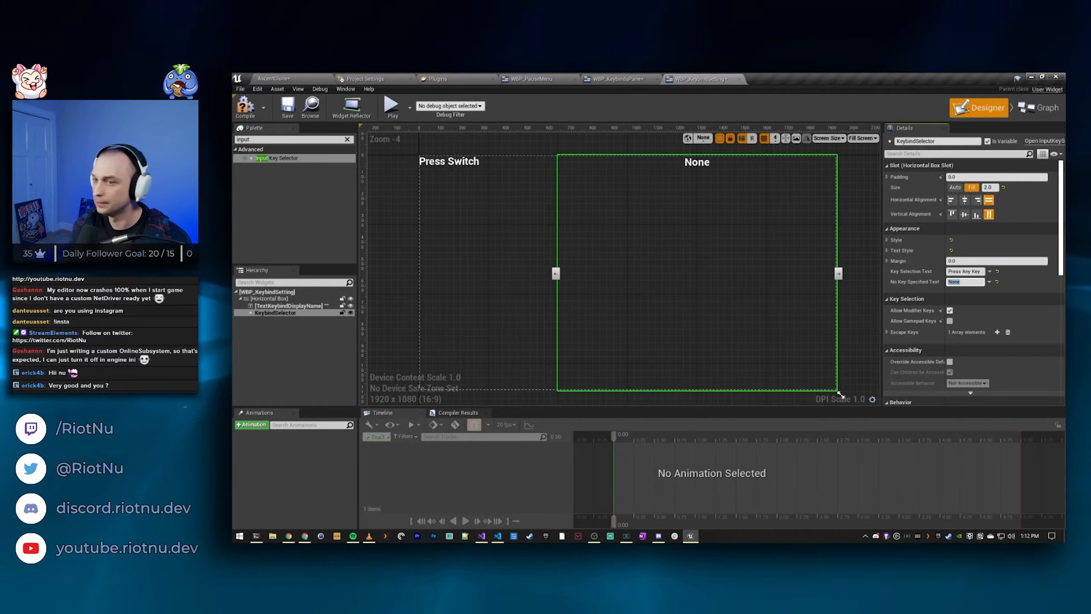
# Step: Compile the widget and playtest the level's Keybinds menu by assigning the P key to Jump, Press Switch and Spray
pyautogui.click(254, 112)
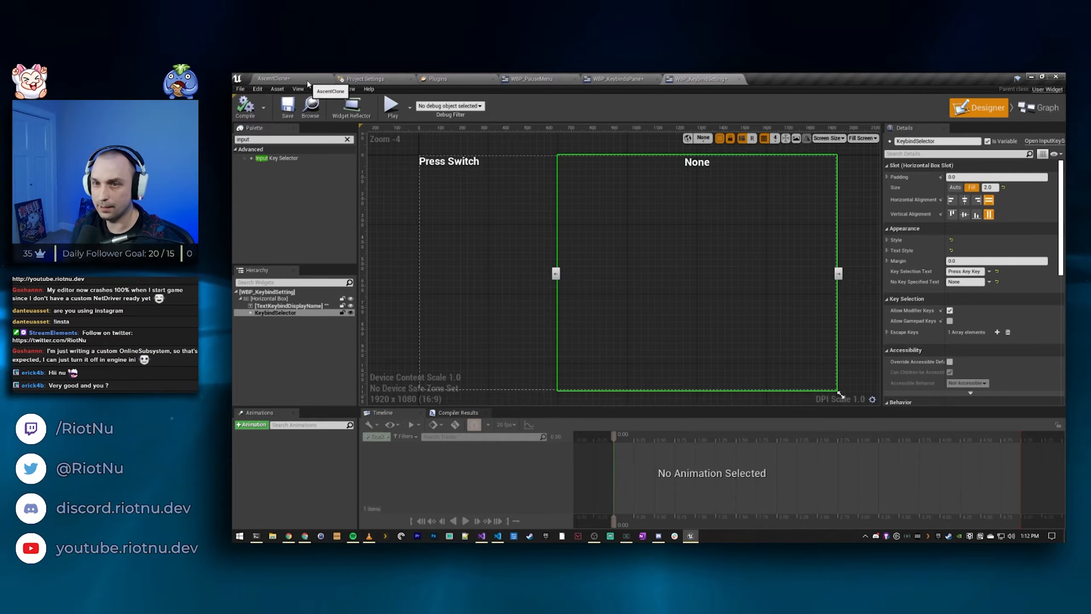
pyautogui.click(274, 79)
pyautogui.click(765, 107)
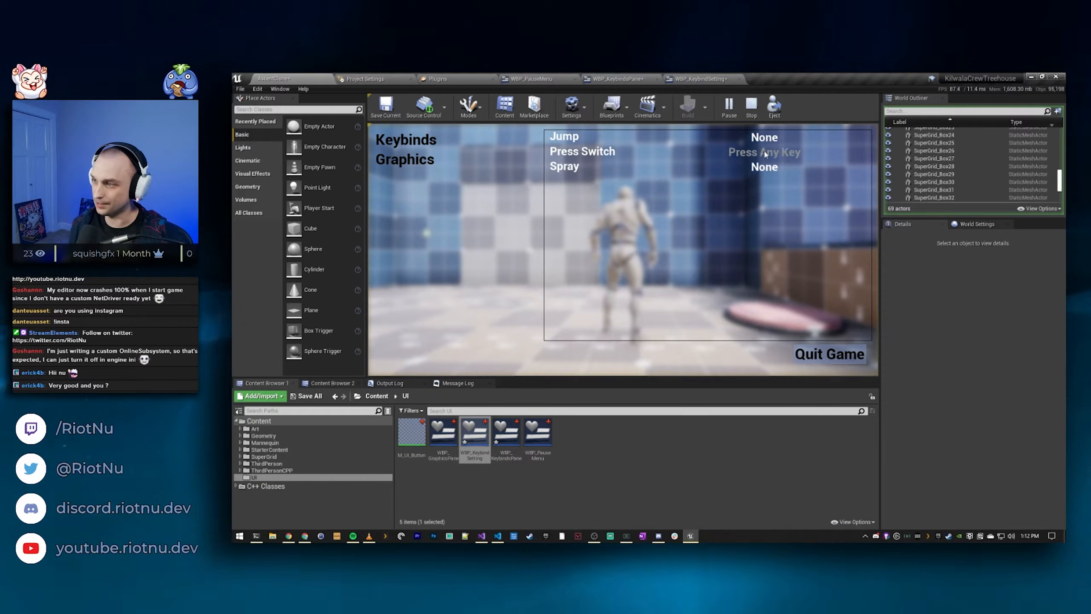
pyautogui.press('p')
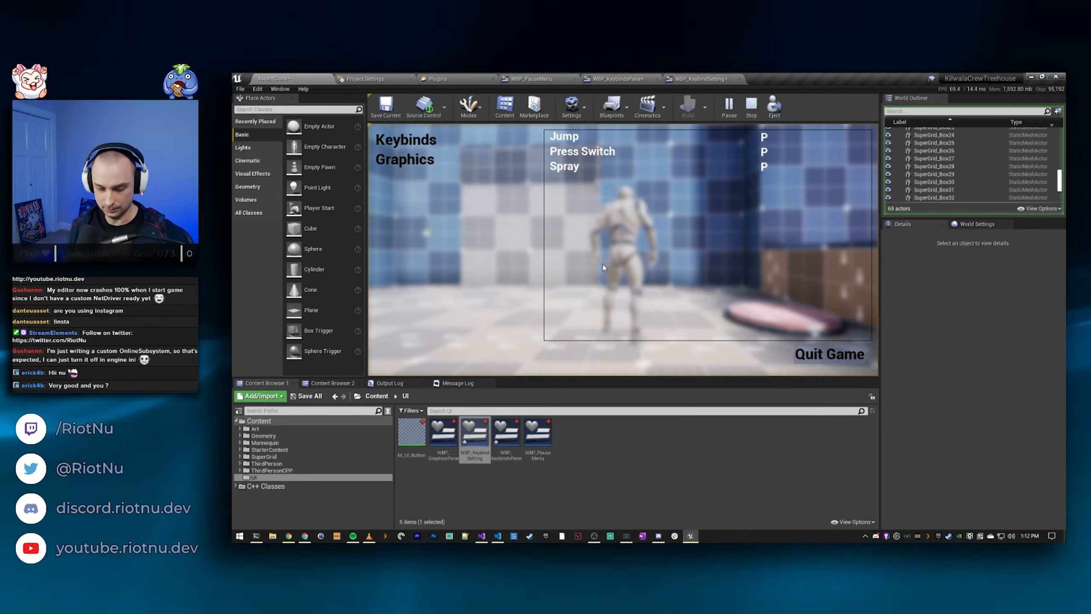
# Step: Playtest the pause menu by toggling it and assigning the W key to Press Switch, and quit the game
pyautogui.press('Escape')
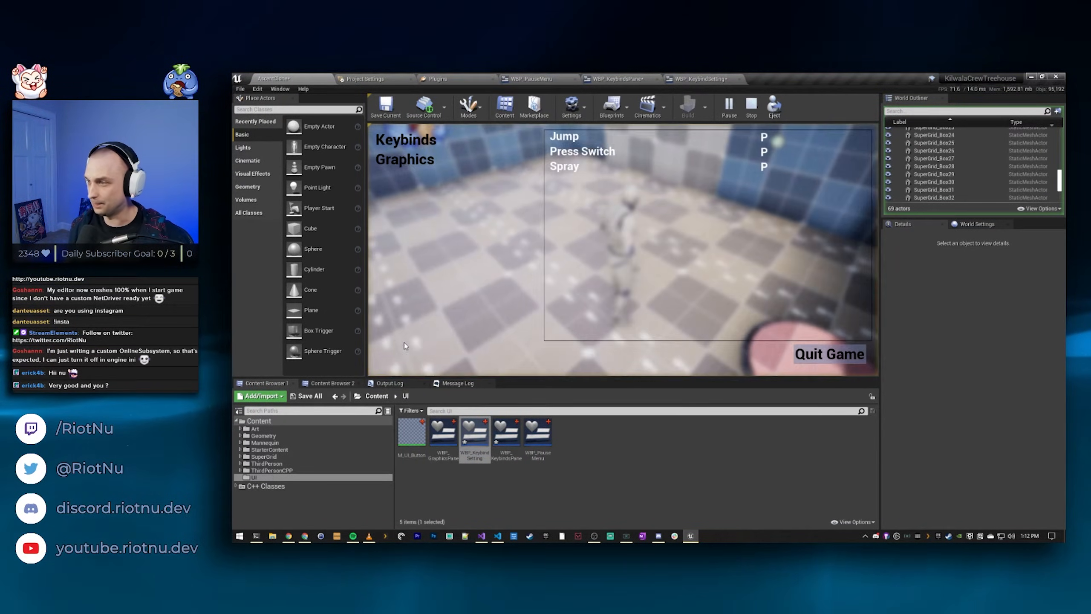
pyautogui.press('Escape')
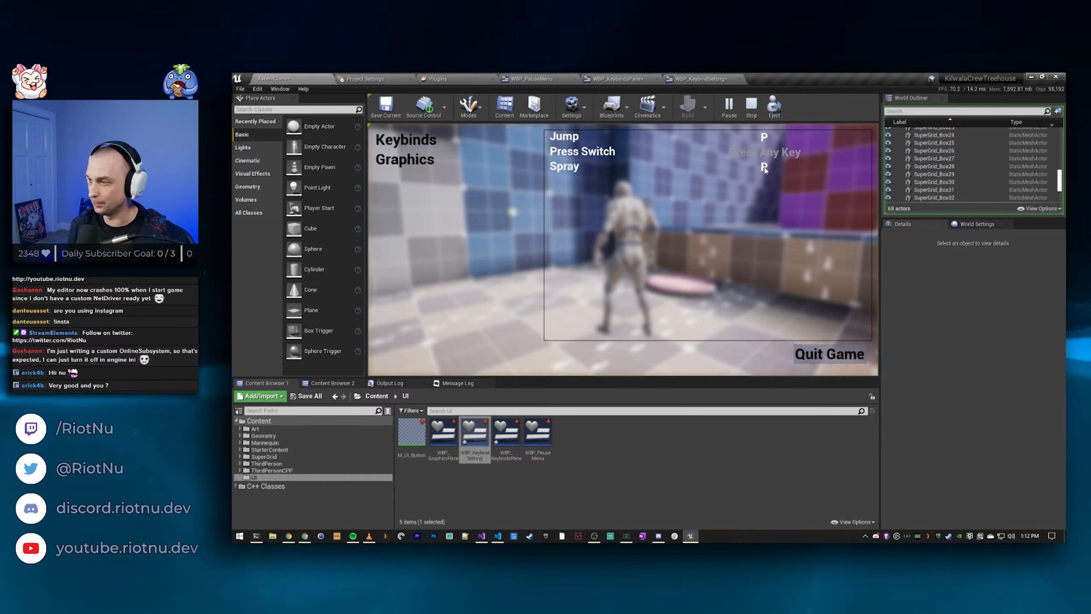
pyautogui.press('Escape')
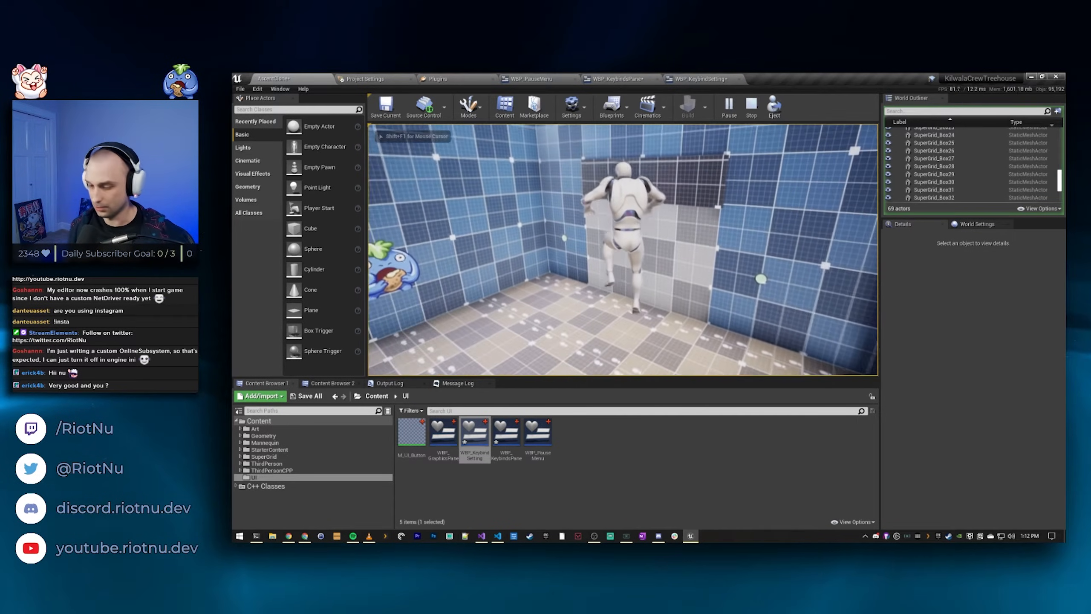
pyautogui.press('Escape')
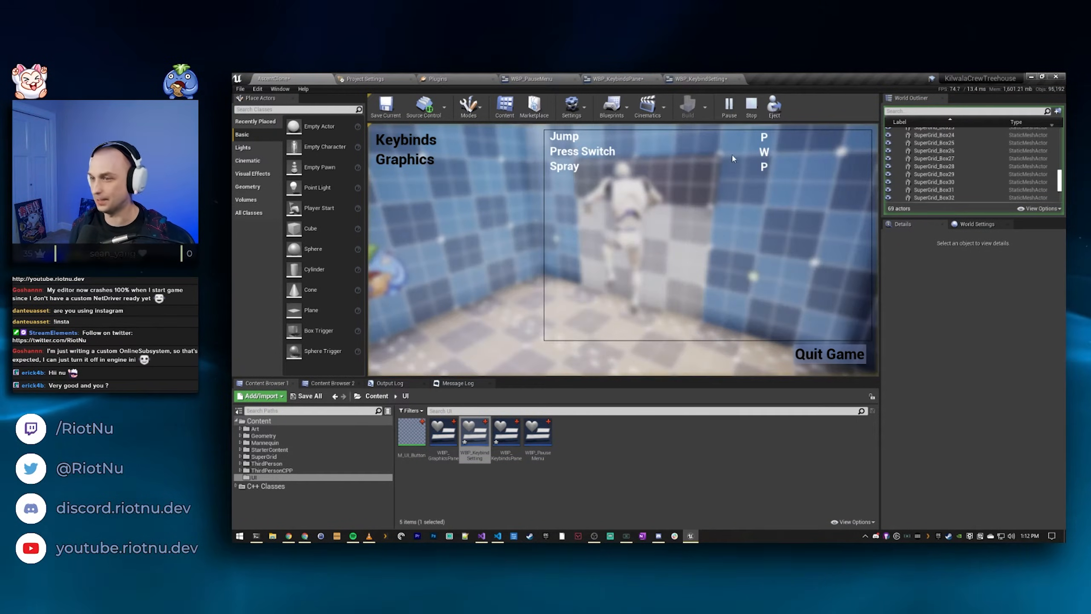
pyautogui.click(829, 353)
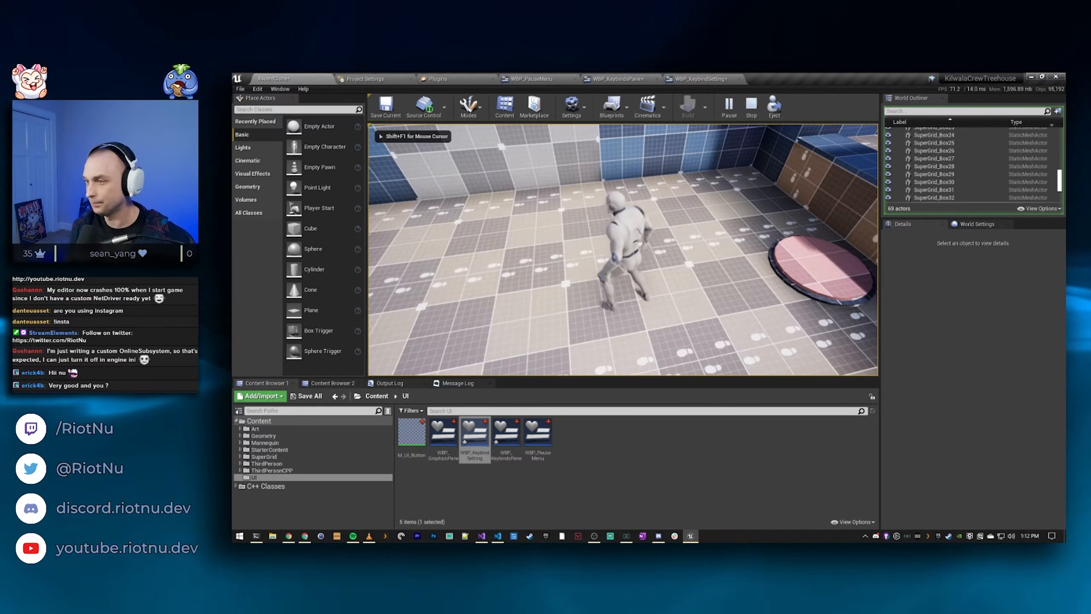
# Step: Add a getter for the KeybindSelector variable to the event graph of WBP_KeybindSetting
pyautogui.click(705, 79)
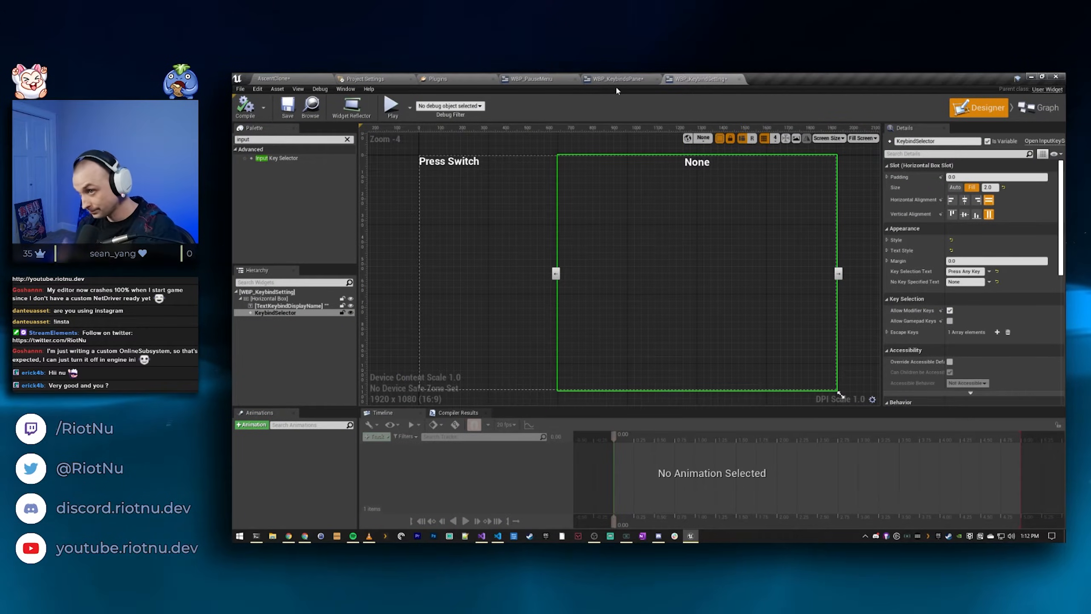
pyautogui.click(1032, 108)
pyautogui.moveTo(831, 219); pyautogui.dragTo(812, 210, button='right')
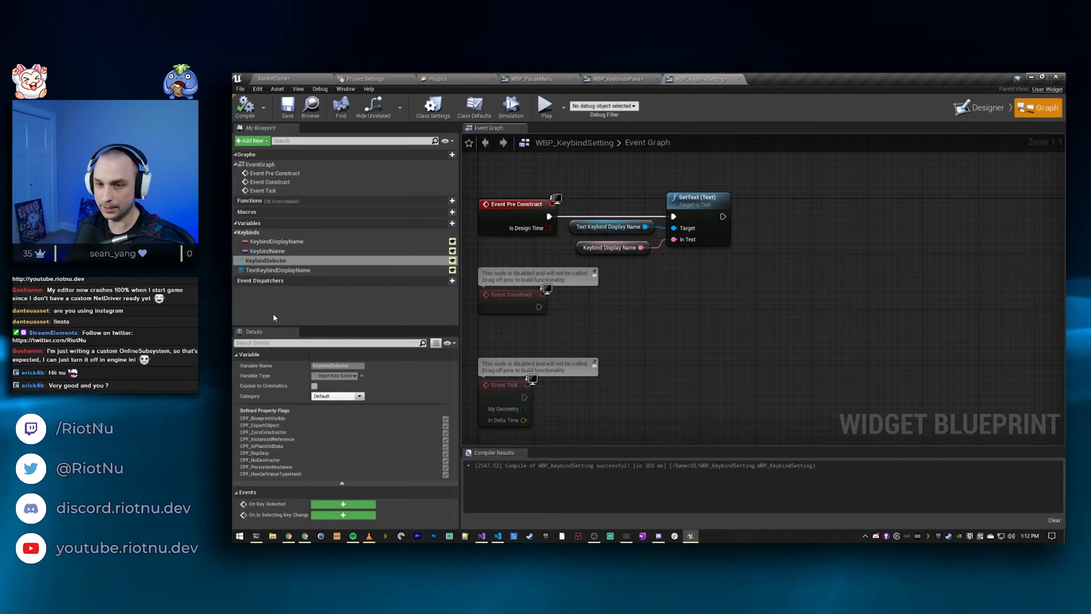
pyautogui.moveTo(297, 263); pyautogui.dragTo(759, 276)
pyautogui.click(772, 292)
pyautogui.moveTo(880, 247); pyautogui.dragTo(829, 260, button='right')
pyautogui.moveTo(721, 285); pyautogui.dragTo(770, 297)
pyautogui.moveTo(744, 269); pyautogui.dragTo(747, 263, button='right')
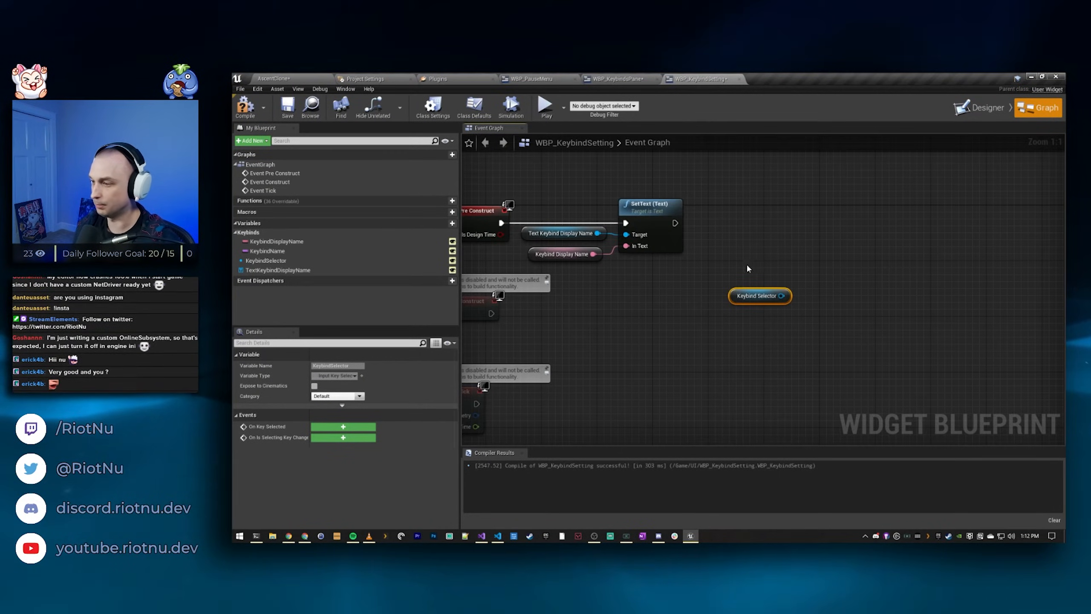
# Step: Add a Get Input Settings node and feed its return value into a new Get Action Mapping by Name node
pyautogui.rightClick(794, 254)
pyautogui.write('getinputsetting')
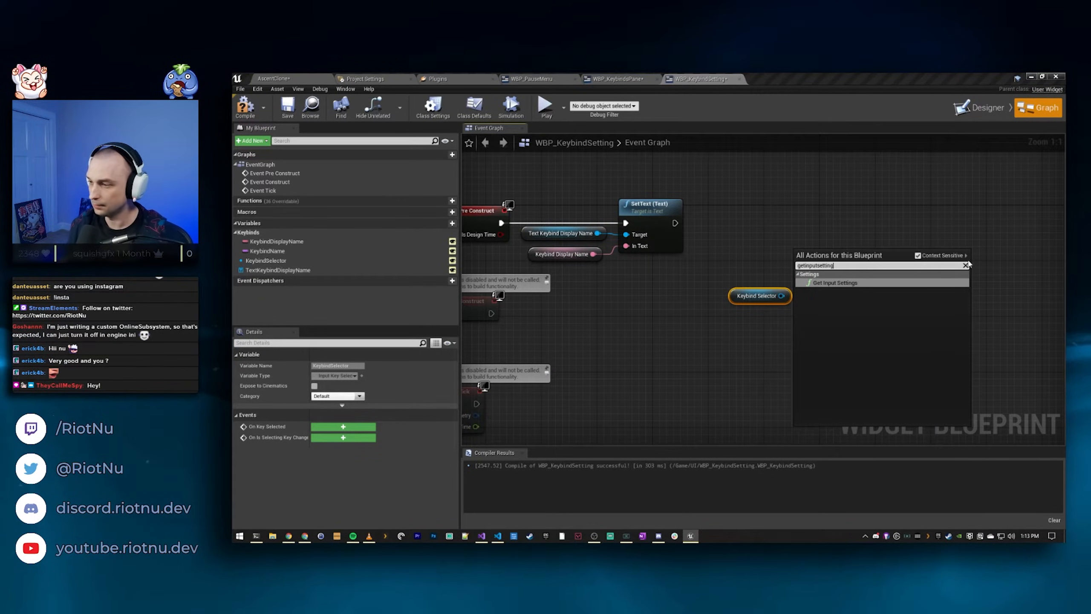
pyautogui.click(852, 282)
pyautogui.moveTo(832, 244)
pyautogui.mouseDown()
pyautogui.moveTo(741, 233)
pyautogui.moveTo(834, 246)
pyautogui.mouseUp()
pyautogui.write('getaction')
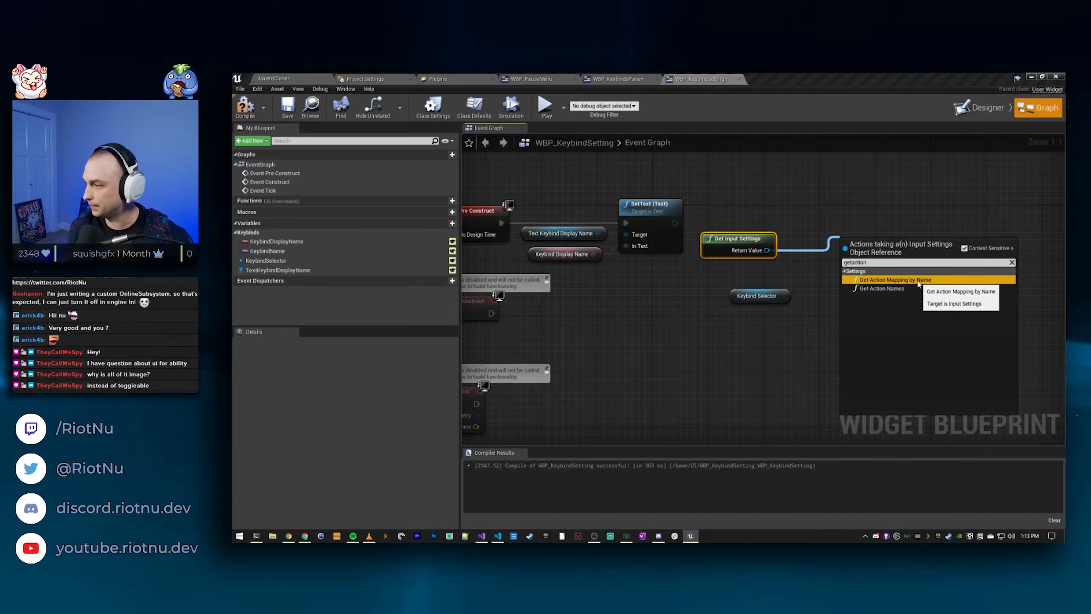
pyautogui.click(896, 280)
pyautogui.moveTo(761, 260); pyautogui.dragTo(768, 274)
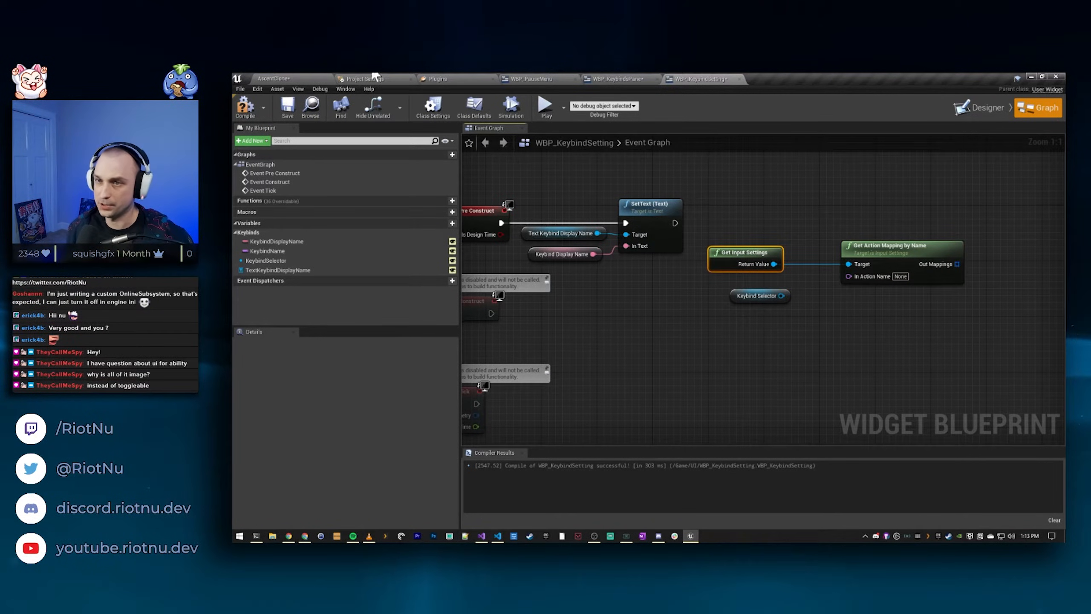
# Step: Examine the action mappings and the MoveForward and MoveRight axis mappings in the project's input settings
pyautogui.click(404, 82)
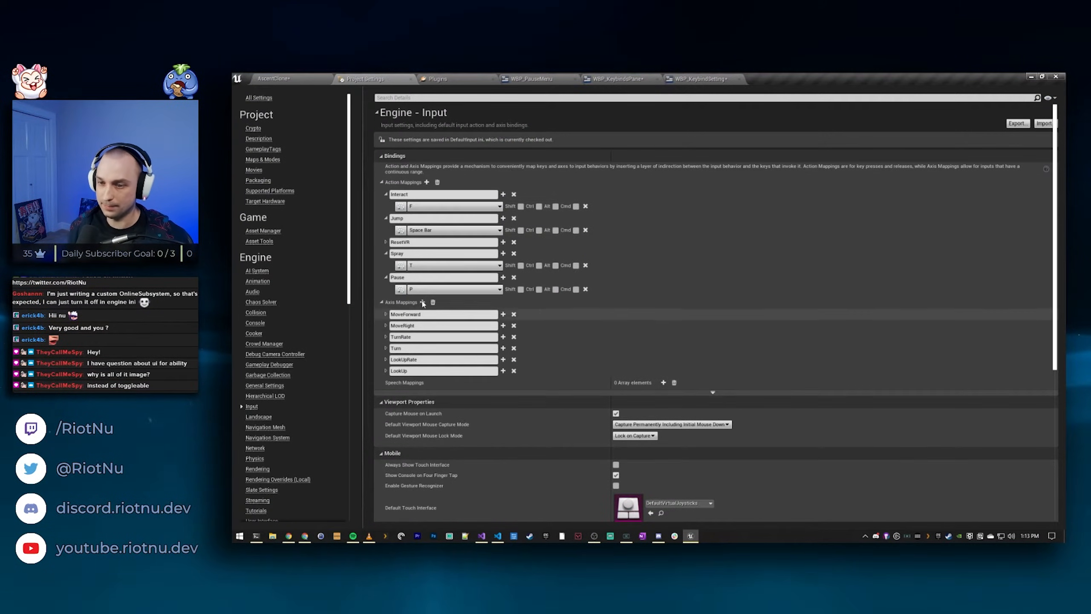
pyautogui.click(386, 314)
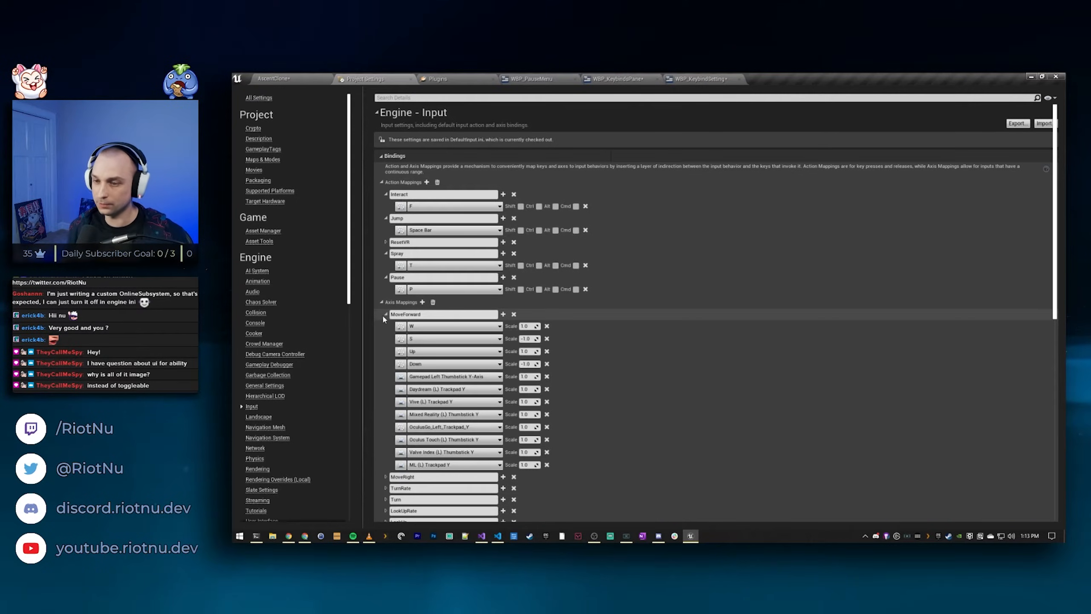
pyautogui.click(385, 315)
pyautogui.click(386, 326)
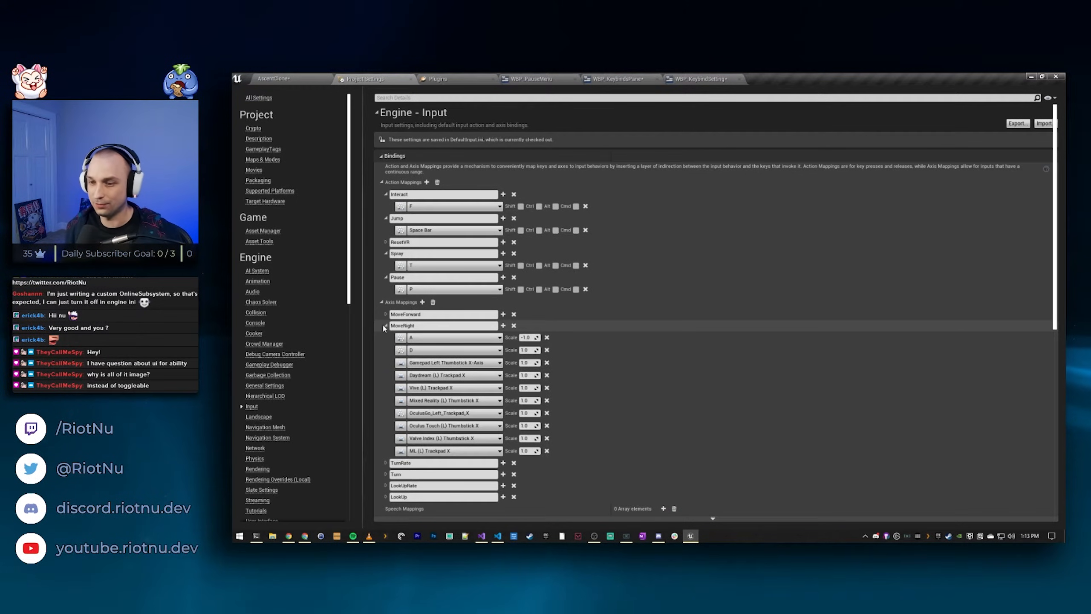
pyautogui.click(385, 325)
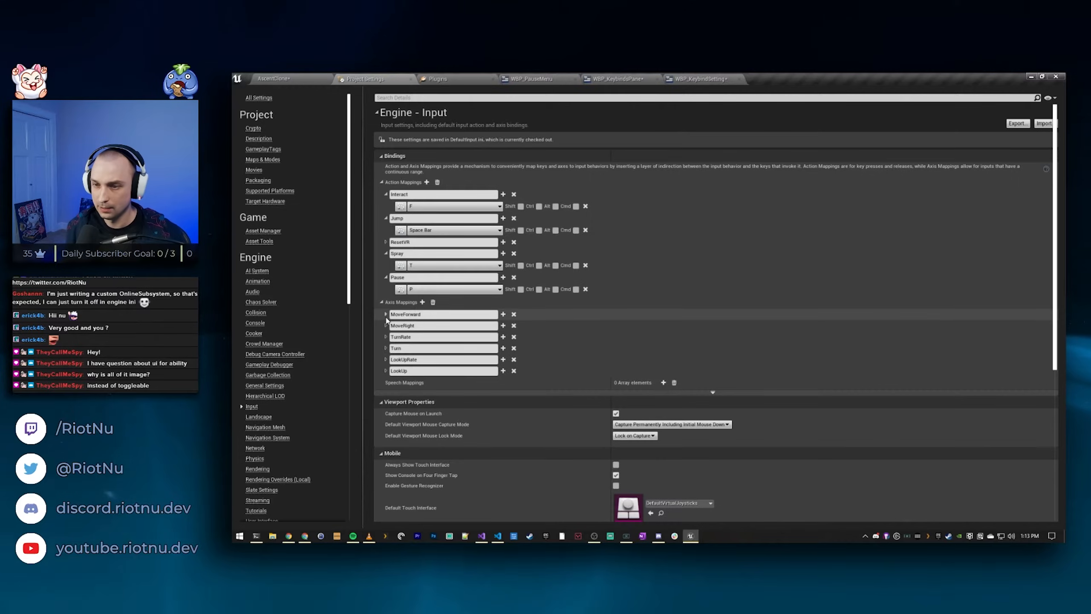
pyautogui.click(385, 337)
pyautogui.click(386, 337)
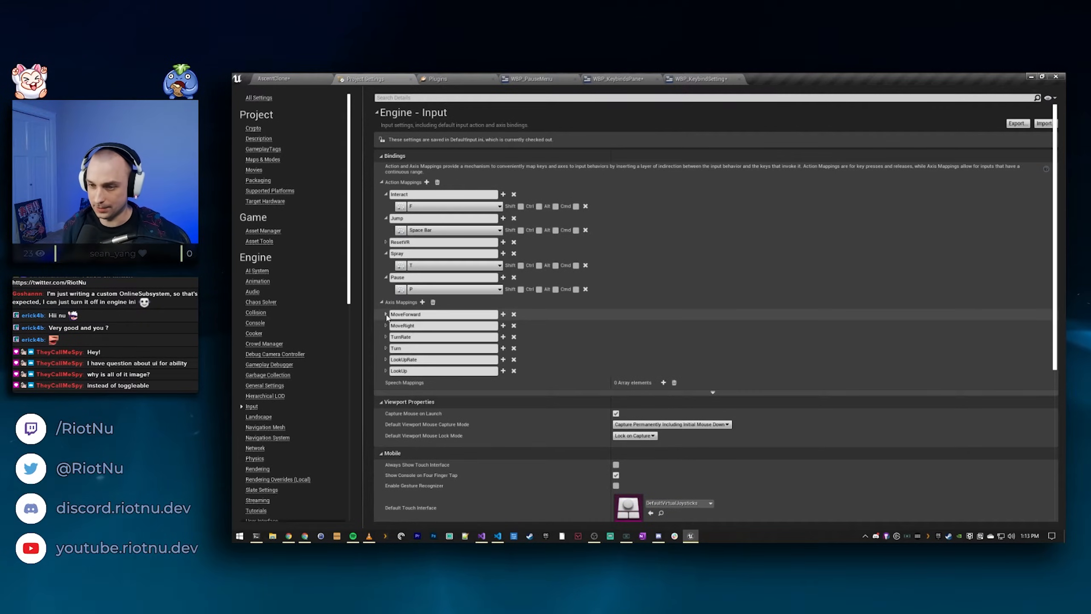
pyautogui.click(386, 315)
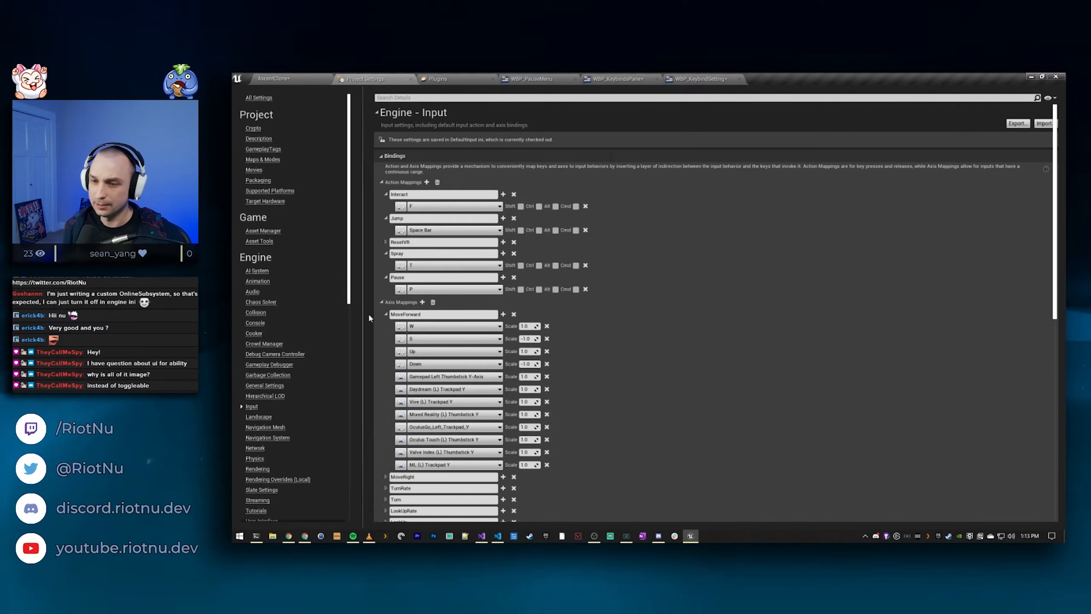
pyautogui.click(386, 314)
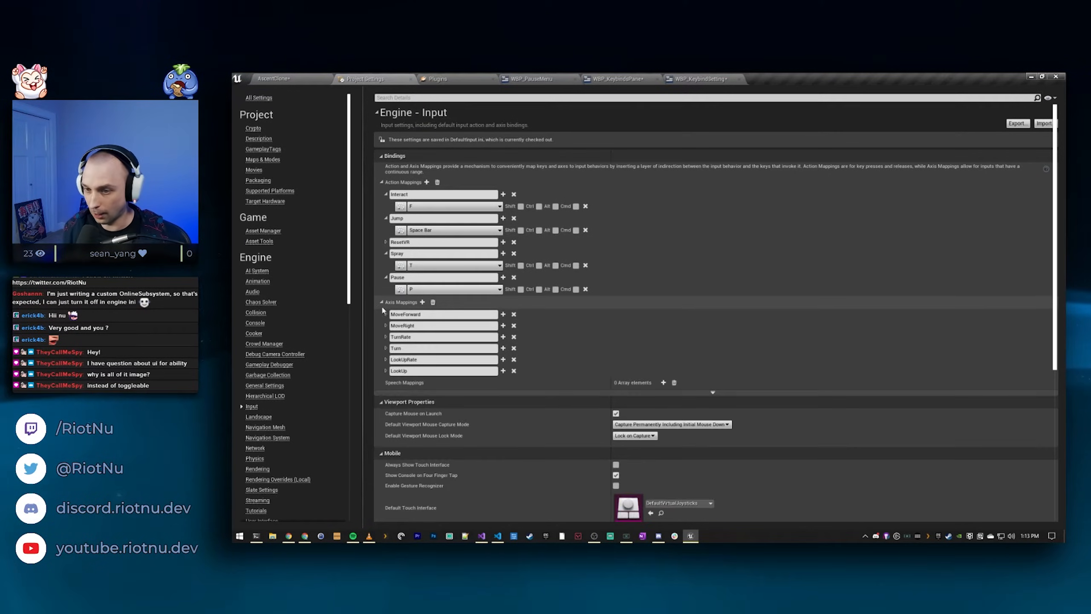
pyautogui.click(381, 302)
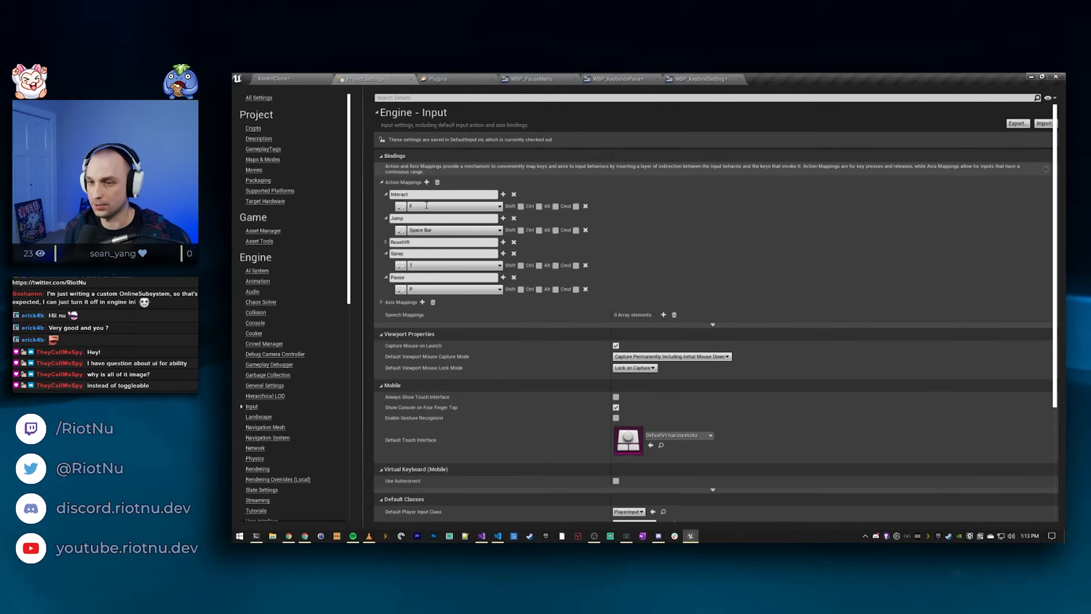
# Step: Add a KeybindName getter to WBP_KeybindSetting's event graph and connect it to In Action Name of Get Action Mapping by Name
pyautogui.click(696, 80)
pyautogui.moveTo(870, 340); pyautogui.dragTo(797, 341, button='right')
pyautogui.moveTo(683, 297); pyautogui.dragTo(649, 339)
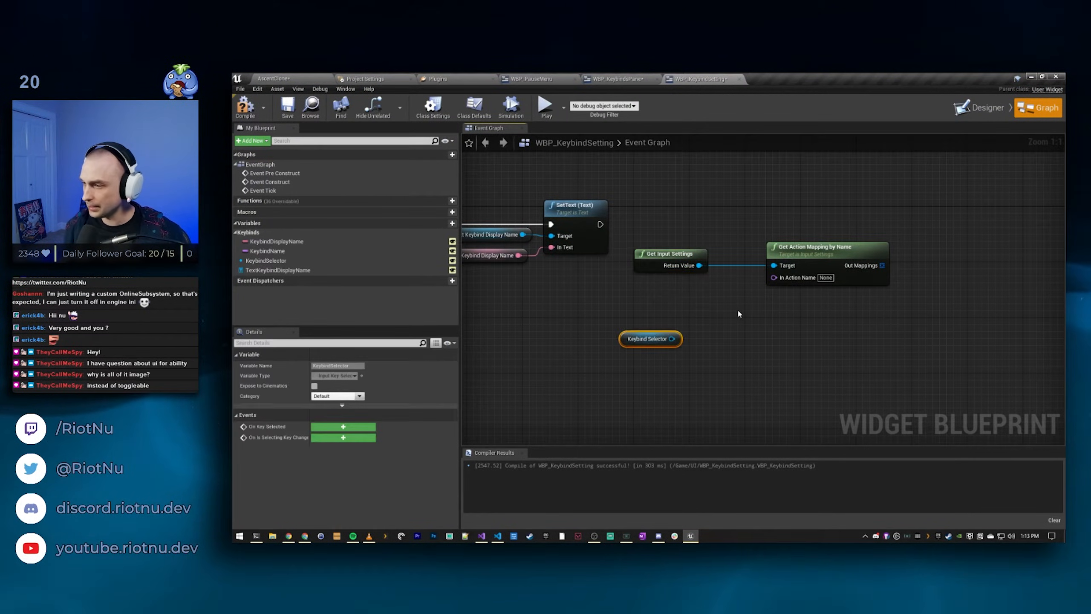
pyautogui.moveTo(740, 308); pyautogui.dragTo(717, 307, button='right')
pyautogui.moveTo(271, 250); pyautogui.dragTo(752, 278)
pyautogui.click(693, 309)
pyautogui.moveTo(677, 303); pyautogui.dragTo(643, 289)
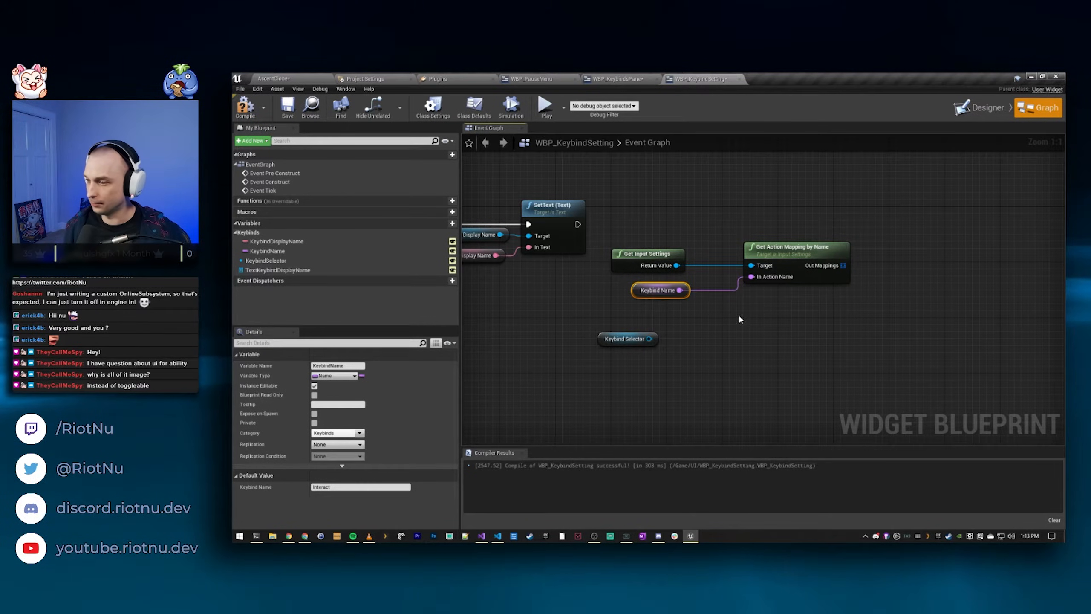
# Step: Arrange the input settings, Keybind Name and action mapping nodes as a group near SetText, with Keybind Selector below the action mapping node
pyautogui.moveTo(681, 279); pyautogui.dragTo(602, 287, button='right')
pyautogui.moveTo(596, 298); pyautogui.dragTo(607, 298)
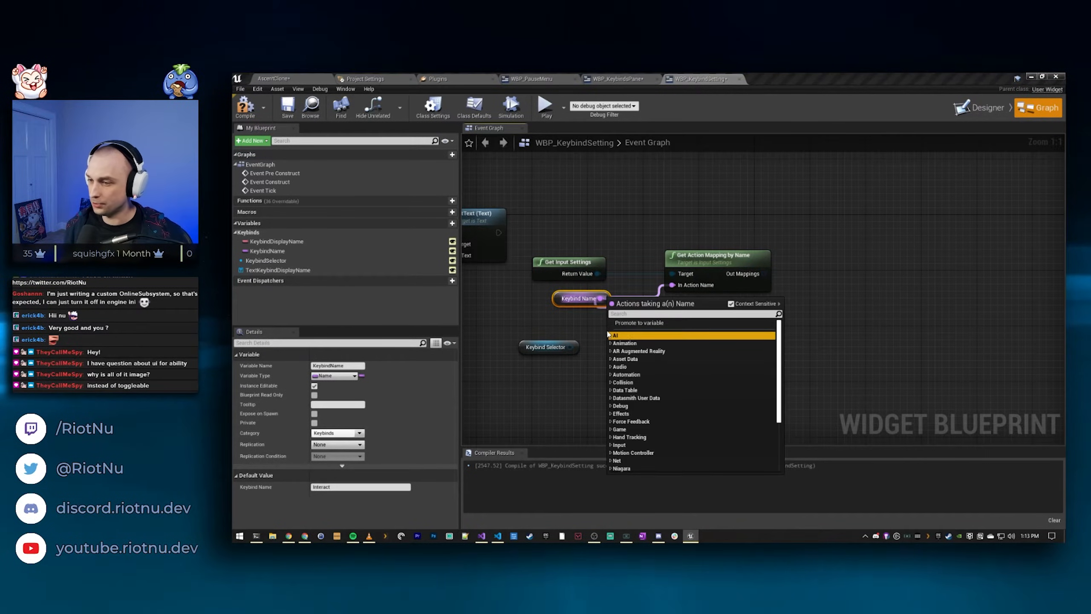
pyautogui.click(600, 320)
pyautogui.click(584, 298)
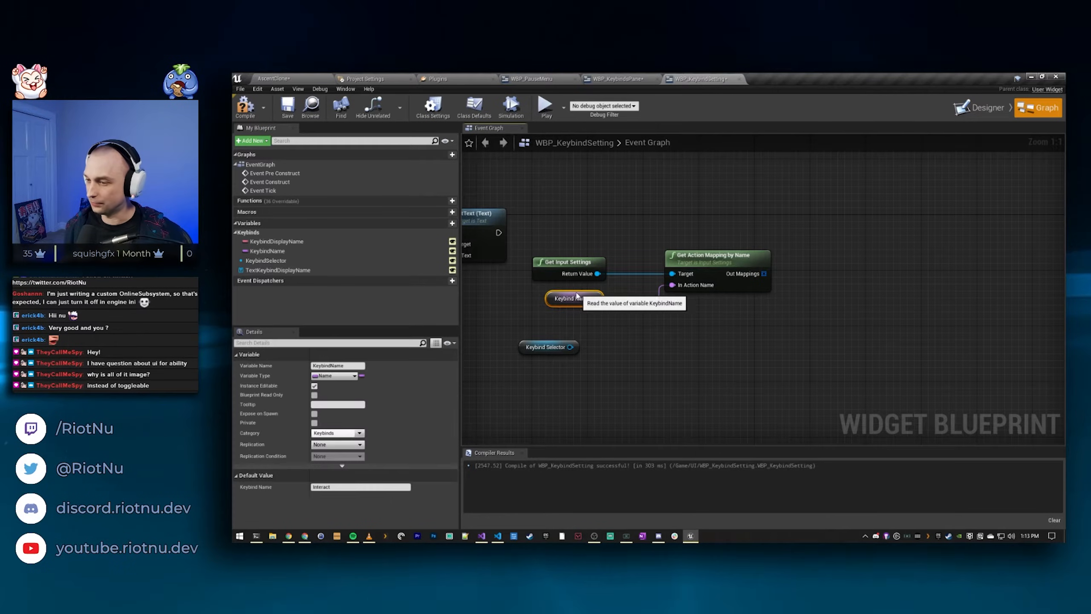
pyautogui.moveTo(585, 297); pyautogui.dragTo(464, 315, button='right')
pyautogui.moveTo(628, 341); pyautogui.dragTo(704, 330, button='right')
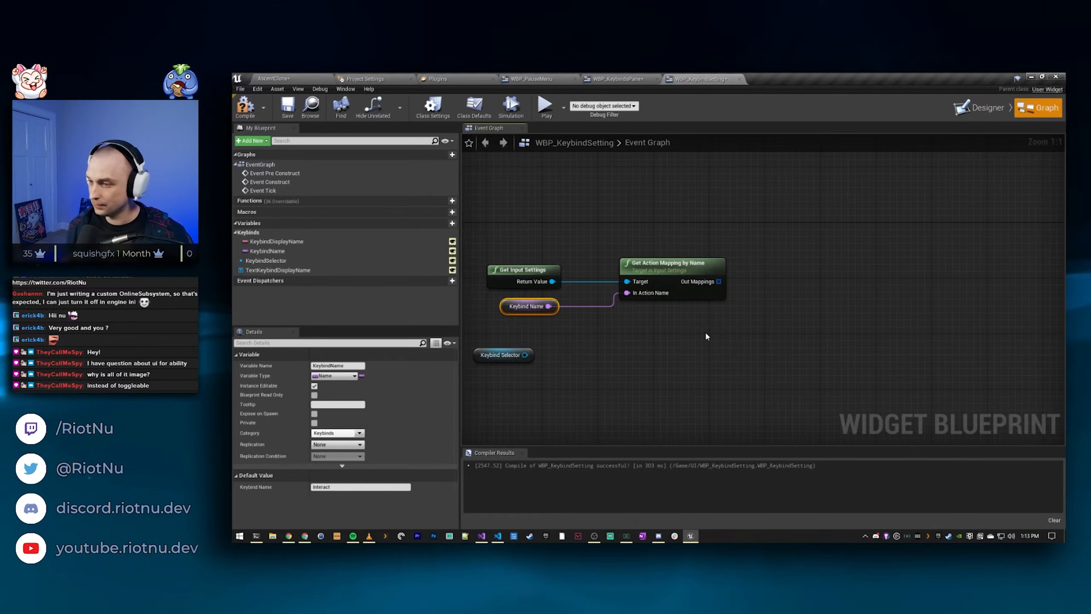
pyautogui.scroll(-1, 705, 331)
pyautogui.moveTo(718, 330); pyautogui.dragTo(550, 258)
pyautogui.moveTo(658, 288); pyautogui.dragTo(633, 312)
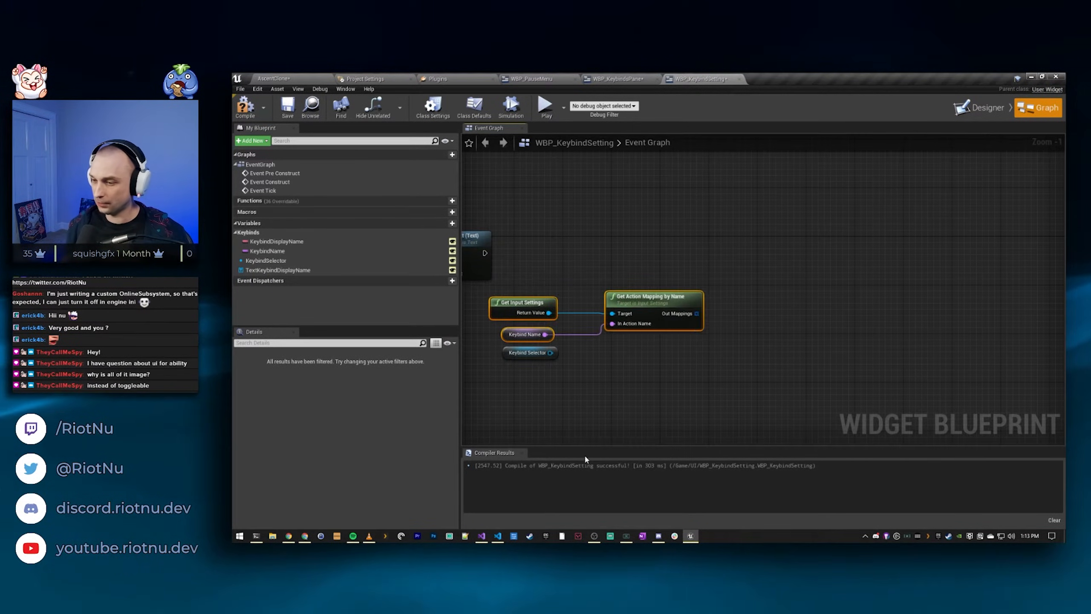
pyautogui.click(536, 360)
pyautogui.moveTo(534, 358); pyautogui.dragTo(728, 399)
pyautogui.moveTo(746, 333); pyautogui.dragTo(685, 351, button='right')
# Step: Add an Is Valid Index node for index 0 of the action mapping node's Out Mappings array
pyautogui.moveTo(622, 331); pyautogui.dragTo(696, 329)
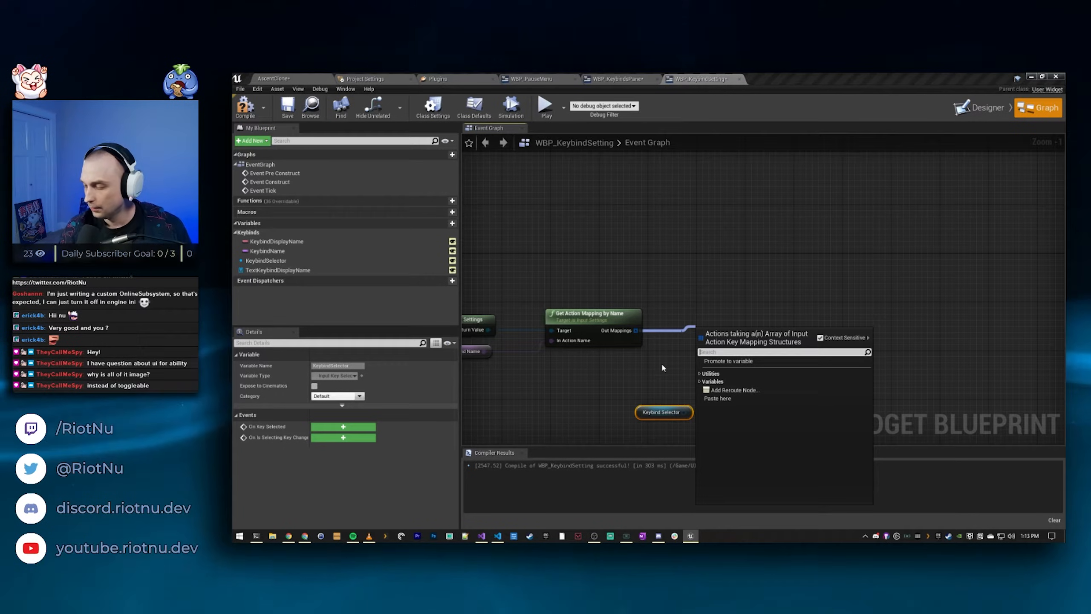
pyautogui.write('is valid')
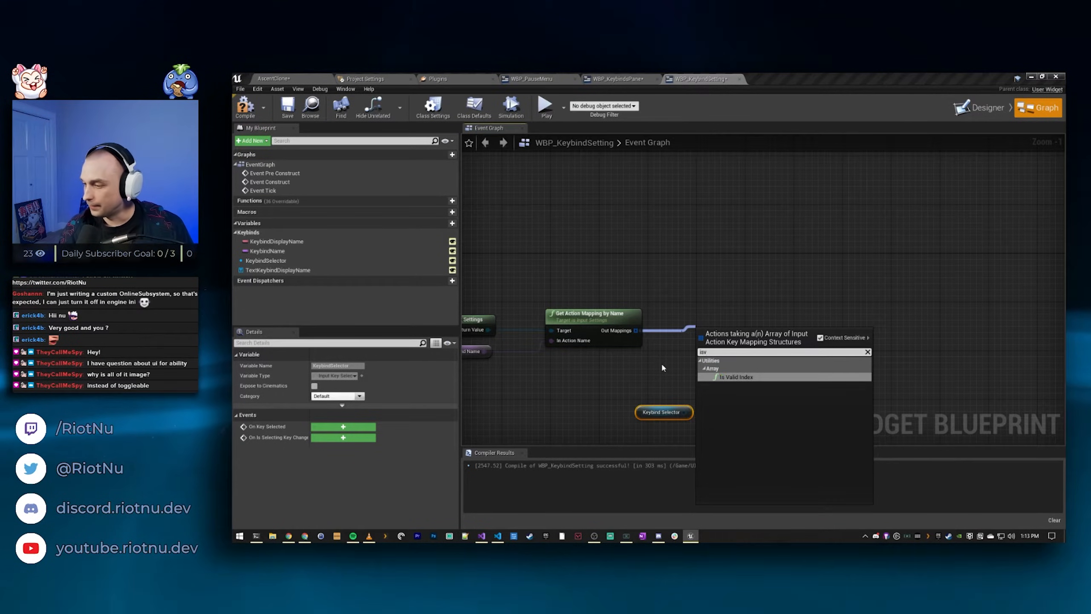
pyautogui.press('Return')
pyautogui.moveTo(724, 328); pyautogui.dragTo(696, 325)
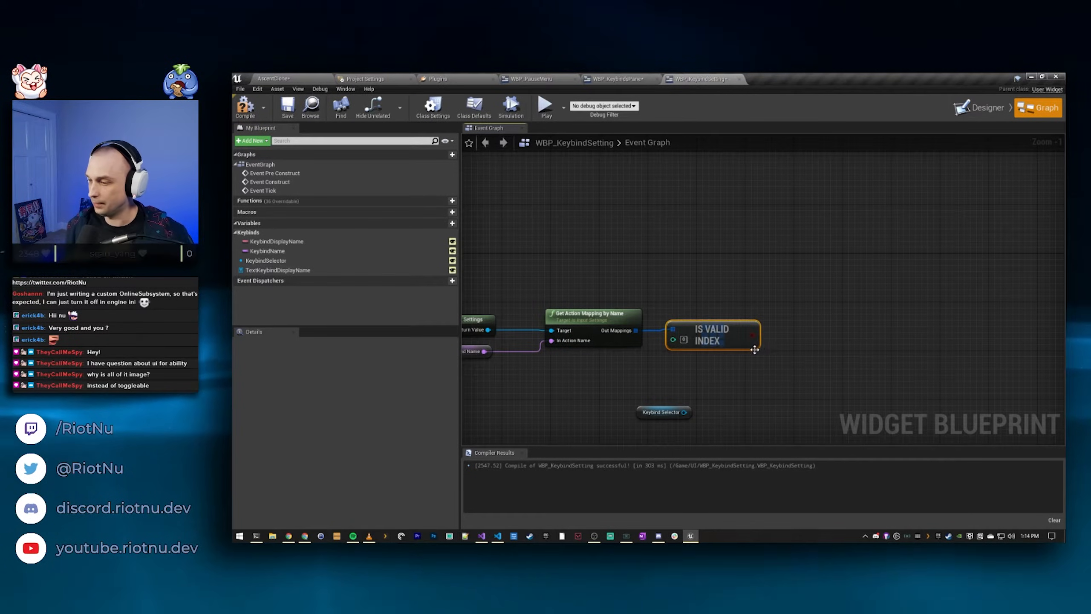
pyautogui.moveTo(755, 349); pyautogui.dragTo(719, 358, button='right')
pyautogui.moveTo(767, 266); pyautogui.dragTo(790, 278, button='right')
pyautogui.moveTo(763, 362); pyautogui.dragTo(729, 342, button='right')
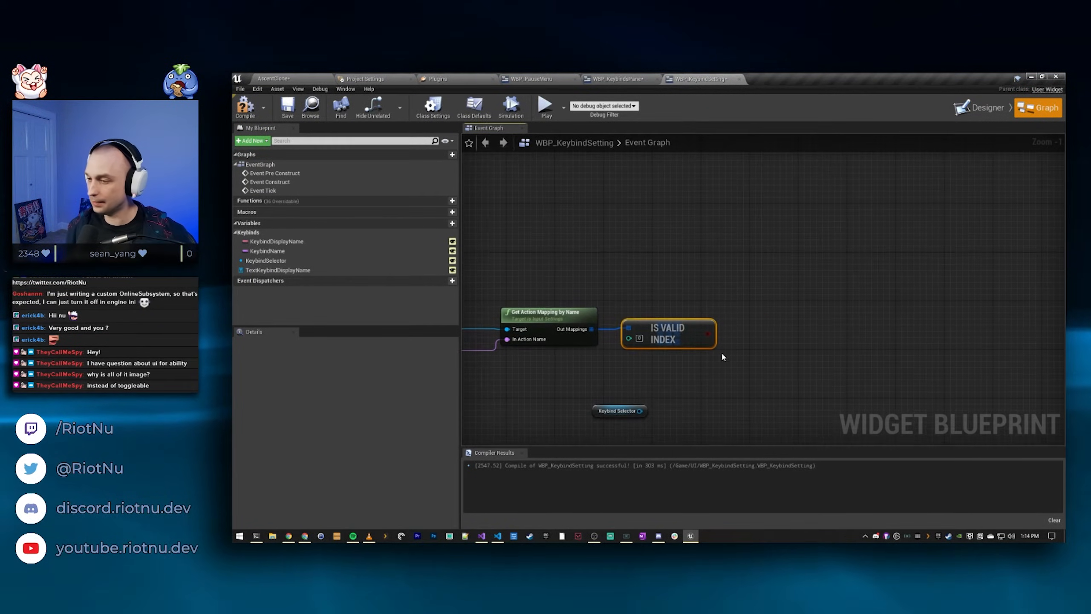
# Step: Add a Get node for element 0 of Out Mappings and route its wire through a reroute node below Is Valid Index
pyautogui.moveTo(593, 330); pyautogui.dragTo(624, 373)
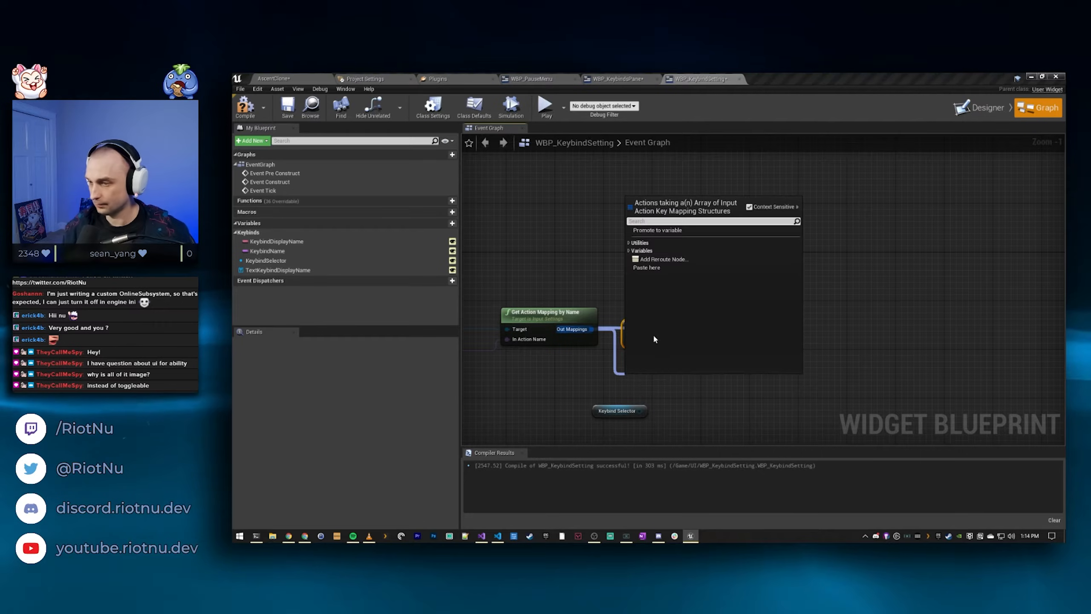
pyautogui.write('get')
pyautogui.press('Return')
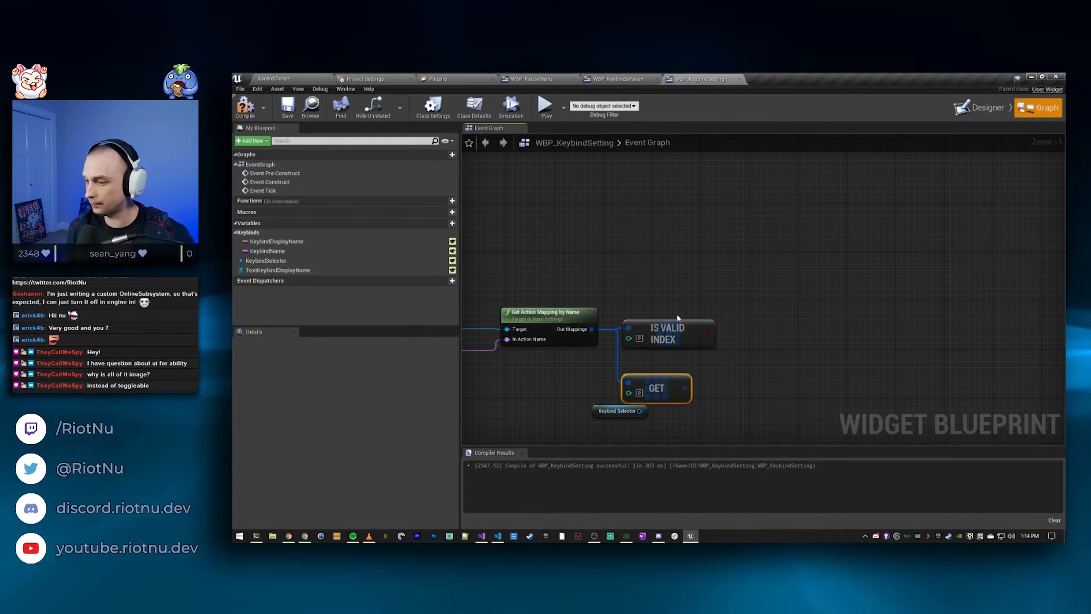
pyautogui.moveTo(652, 381); pyautogui.dragTo(613, 370)
pyautogui.click(695, 363)
pyautogui.doubleClick(696, 366)
pyautogui.moveTo(754, 379); pyautogui.dragTo(780, 362)
# Step: Add a Branch node that uses the Is Valid Index result as its condition
pyautogui.moveTo(757, 314); pyautogui.dragTo(722, 324, button='right')
pyautogui.moveTo(671, 345); pyautogui.dragTo(726, 327)
pyautogui.write('b')
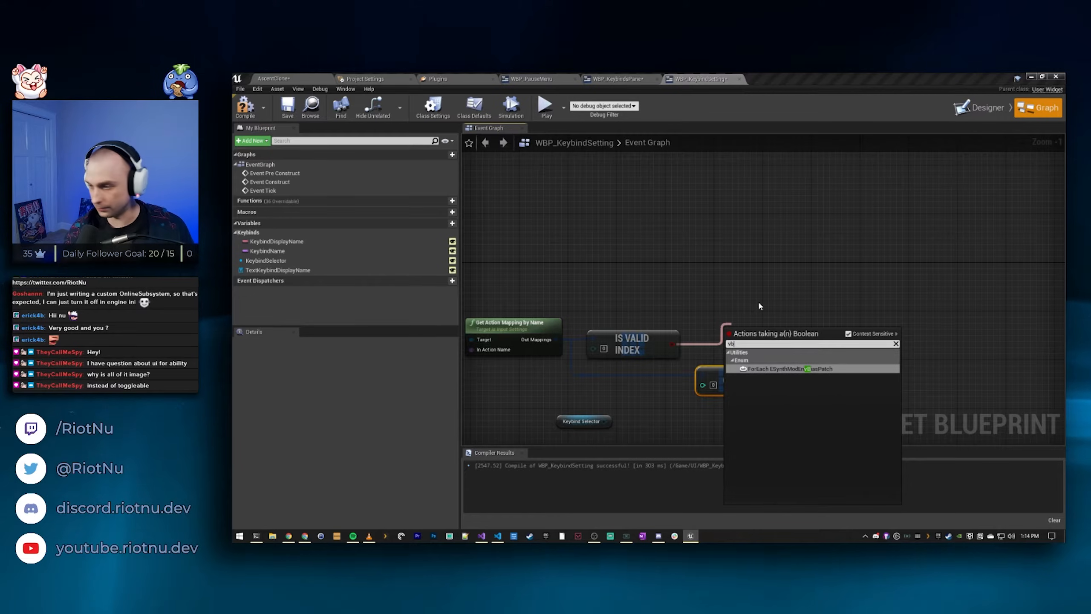
pyautogui.write('ranch')
pyautogui.press('Return')
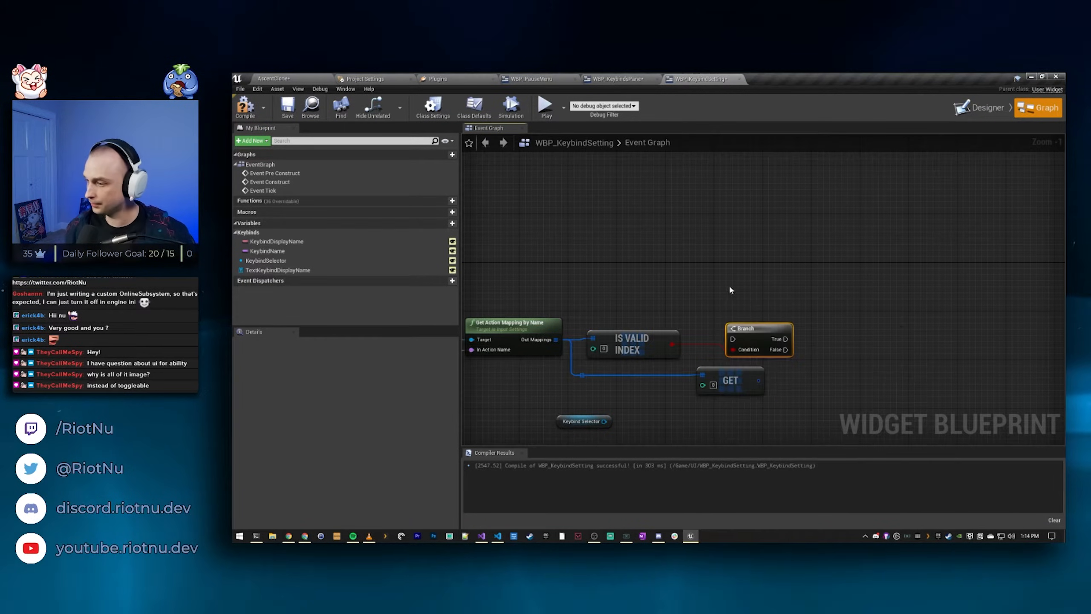
# Step: Connect SetText's execution output to the Branch and line up the mapping, reroute and Get nodes beneath the execution wire
pyautogui.moveTo(757, 327); pyautogui.dragTo(994, 285, button='right')
pyautogui.moveTo(580, 236); pyautogui.dragTo(950, 221)
pyautogui.moveTo(607, 268); pyautogui.dragTo(873, 271)
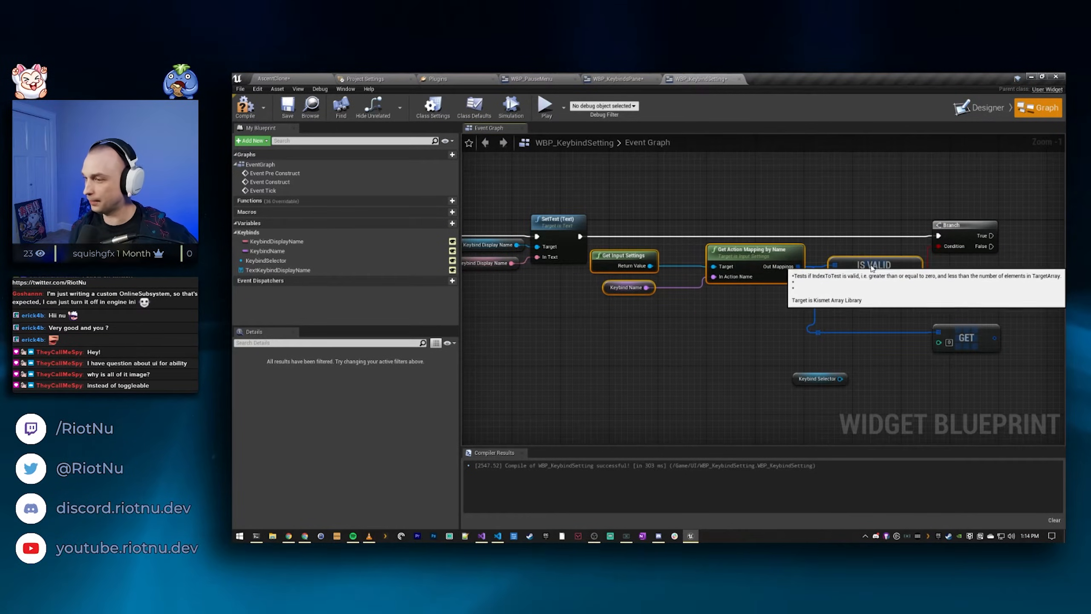
pyautogui.click(818, 334)
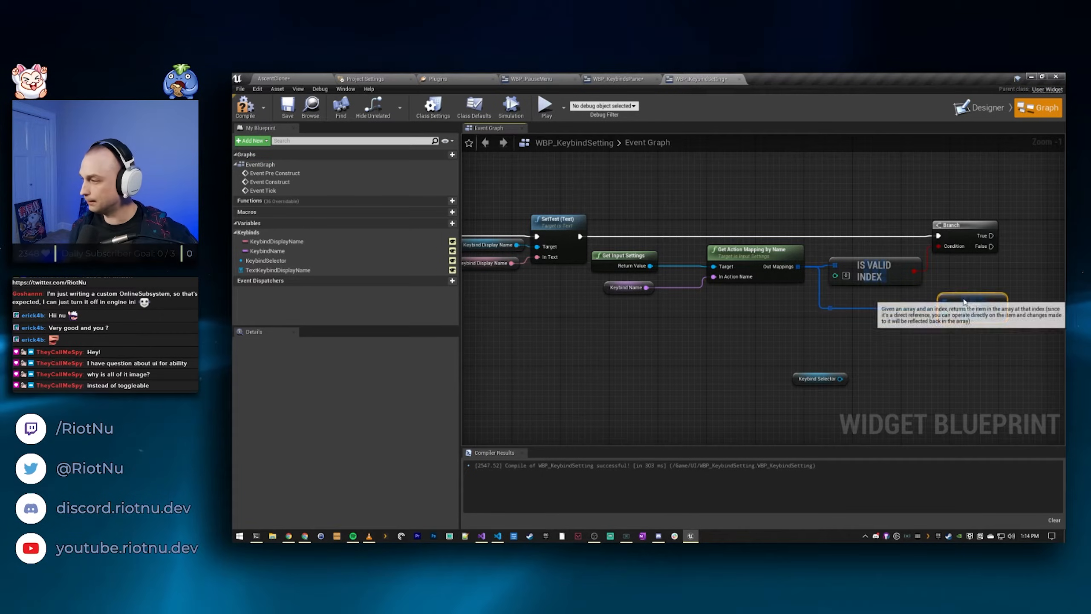
# Step: Bring the Keybind Selector reference beside the Branch and add a Set Selected Key node that targets it
pyautogui.moveTo(864, 366); pyautogui.dragTo(807, 370, button='right')
pyautogui.moveTo(745, 377); pyautogui.dragTo(970, 348)
pyautogui.moveTo(971, 348); pyautogui.dragTo(706, 349, button='right')
pyautogui.moveTo(730, 394); pyautogui.dragTo(821, 300)
pyautogui.write('set key')
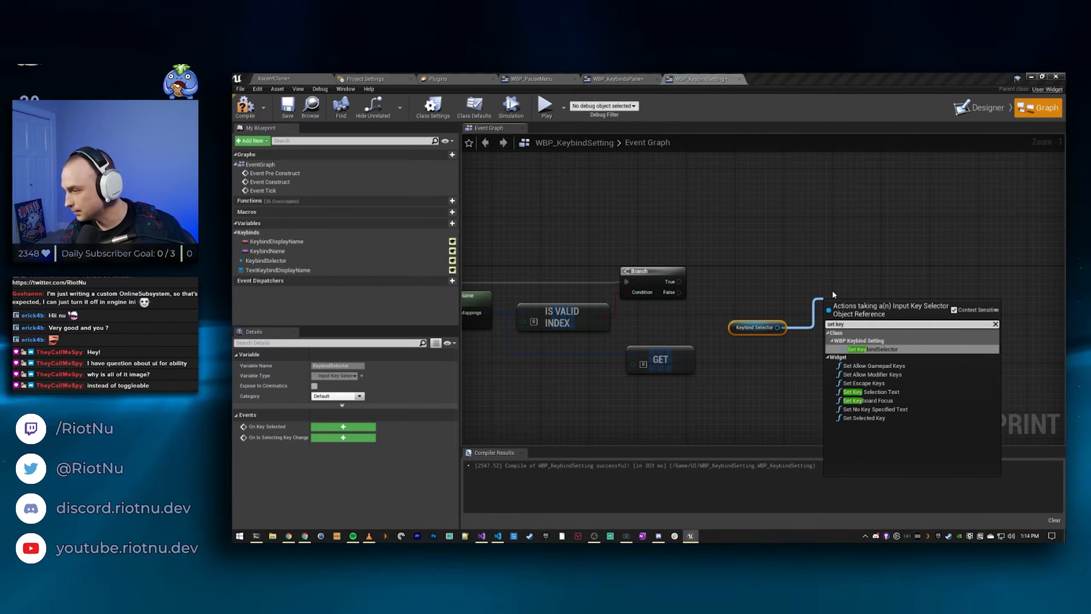
pyautogui.click(864, 418)
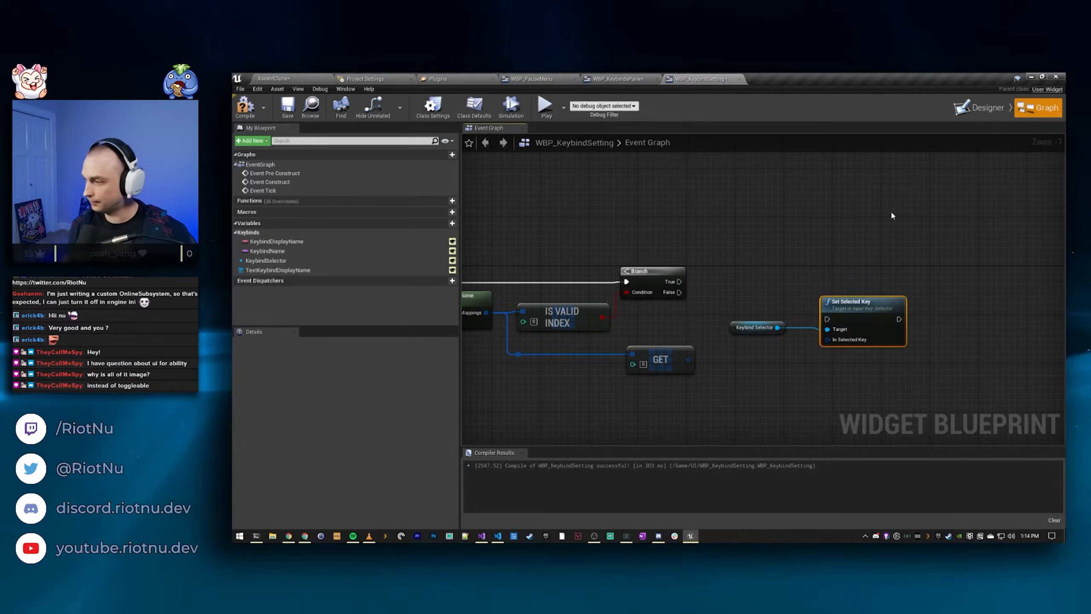
# Step: Connect the Branch's True output to Set Selected Key and align that node and Keybind Selector beside the Branch
pyautogui.moveTo(879, 303); pyautogui.dragTo(858, 254)
pyautogui.moveTo(683, 281); pyautogui.dragTo(837, 272)
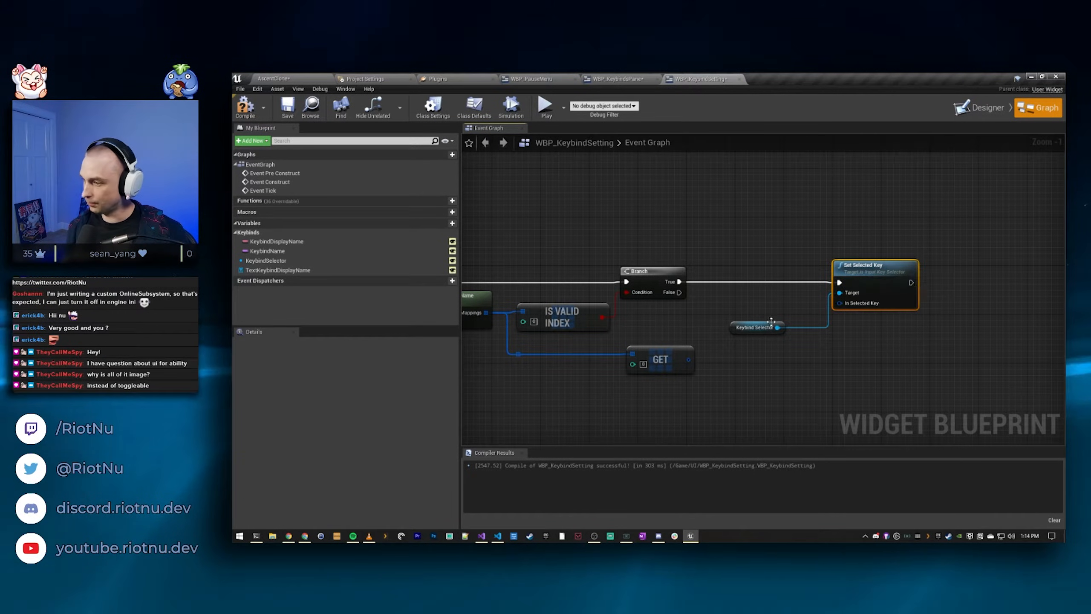
pyautogui.moveTo(771, 321); pyautogui.dragTo(747, 291)
pyautogui.moveTo(883, 274); pyautogui.dragTo(840, 273)
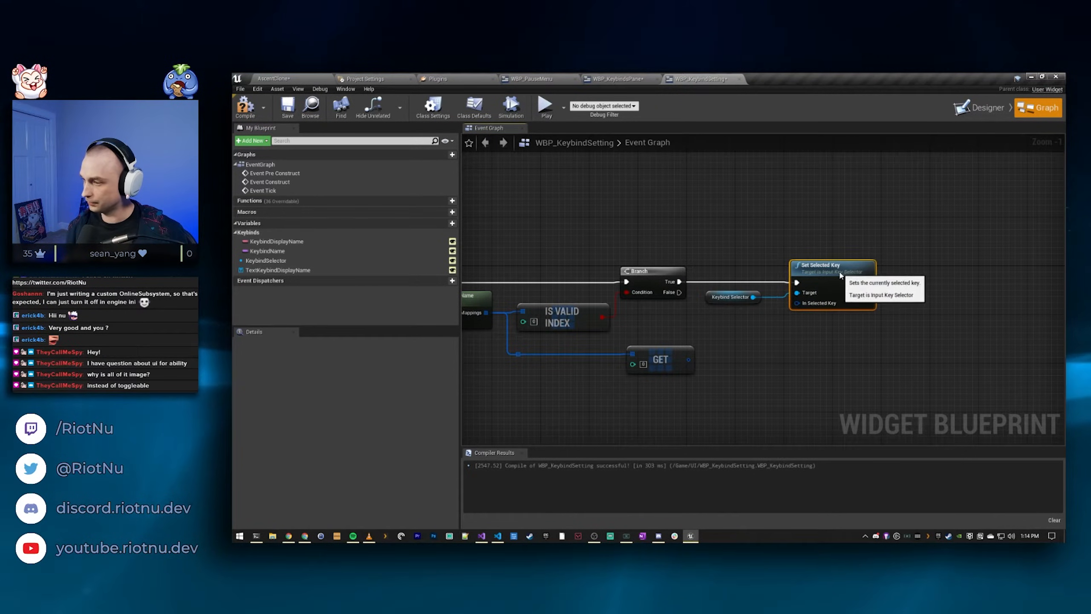
# Step: Split the struct pins on the Get node's output and on Set Selected Key's In Selected Key input, placing Get beneath the Branch
pyautogui.moveTo(689, 359)
pyautogui.mouseDown()
pyautogui.moveTo(800, 305)
pyautogui.moveTo(721, 365)
pyautogui.moveTo(690, 360)
pyautogui.mouseUp()
pyautogui.rightClick(689, 360)
pyautogui.click(726, 380)
pyautogui.rightClick(797, 303)
pyautogui.click(819, 325)
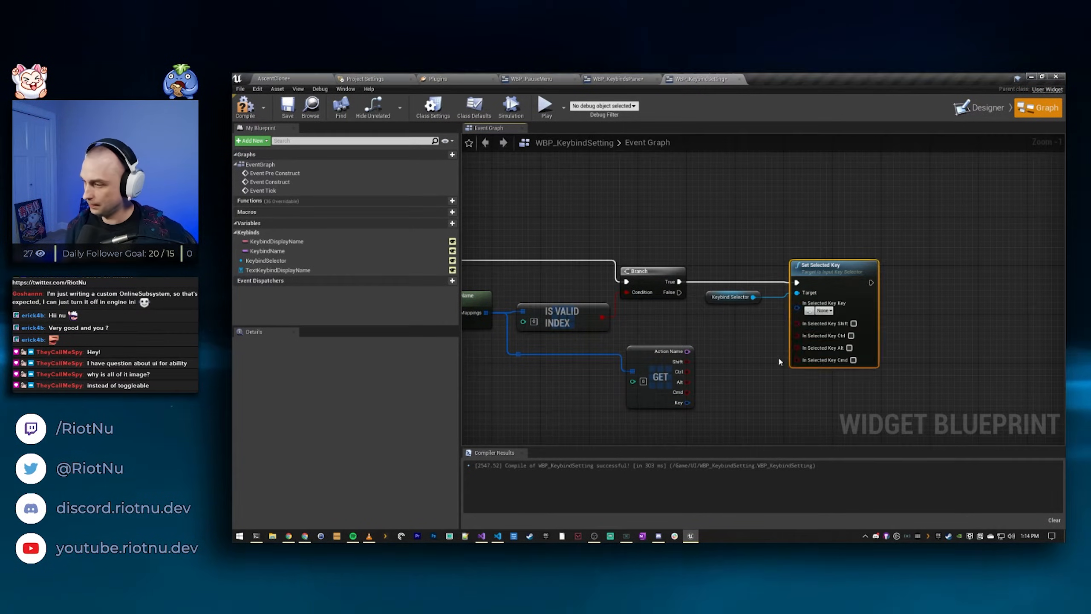
pyautogui.moveTo(681, 405); pyautogui.dragTo(683, 378)
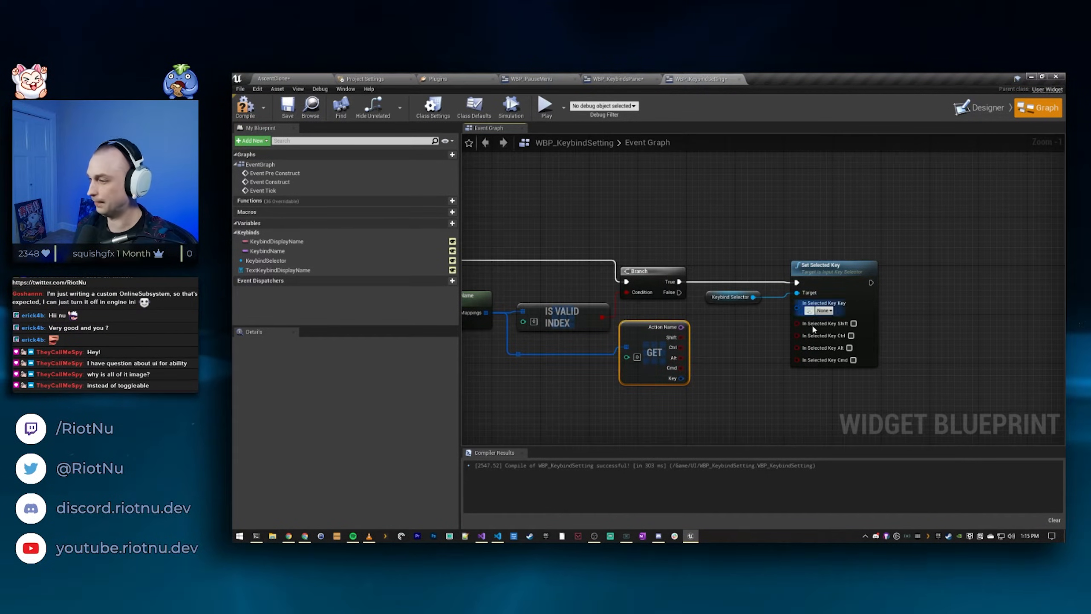
# Step: Wire Get's Key, Shift, Ctrl, Alt and Cmd outputs to the matching Set Selected Key inputs and compile the widget blueprint
pyautogui.moveTo(680, 378); pyautogui.dragTo(684, 379)
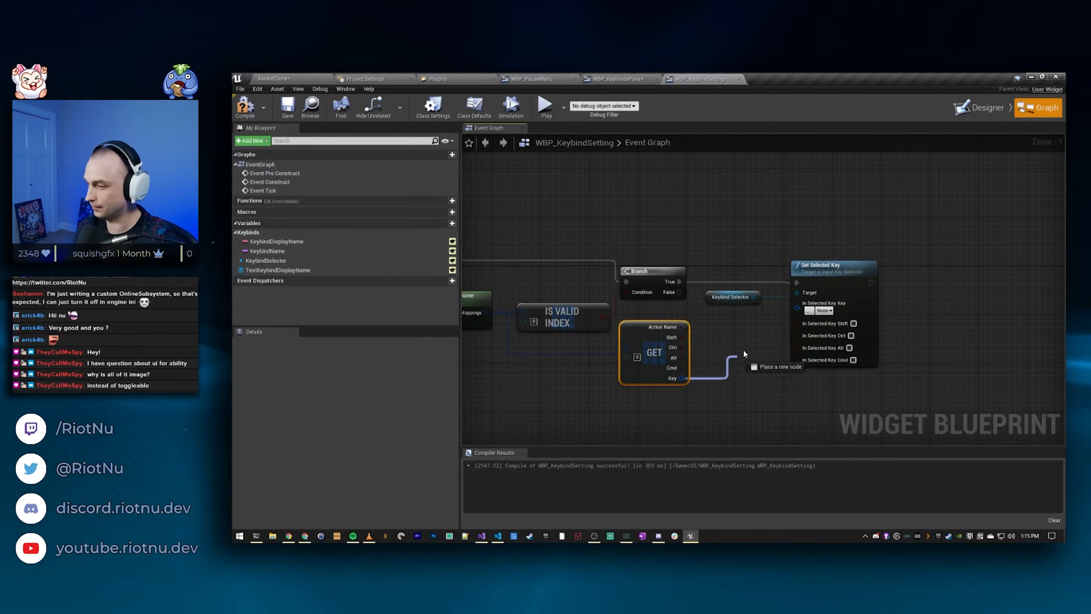
pyautogui.moveTo(810, 312); pyautogui.dragTo(807, 310)
pyautogui.moveTo(681, 337); pyautogui.dragTo(797, 313)
pyautogui.moveTo(681, 349); pyautogui.dragTo(798, 324)
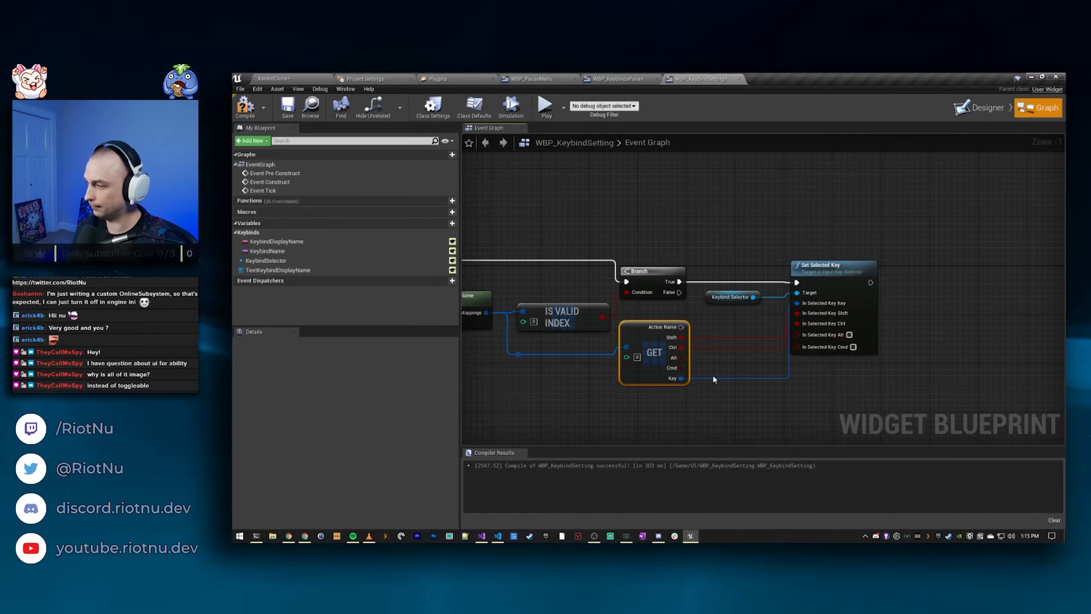
pyautogui.moveTo(683, 357); pyautogui.dragTo(797, 334)
pyautogui.moveTo(680, 368); pyautogui.dragTo(798, 344)
pyautogui.click(245, 107)
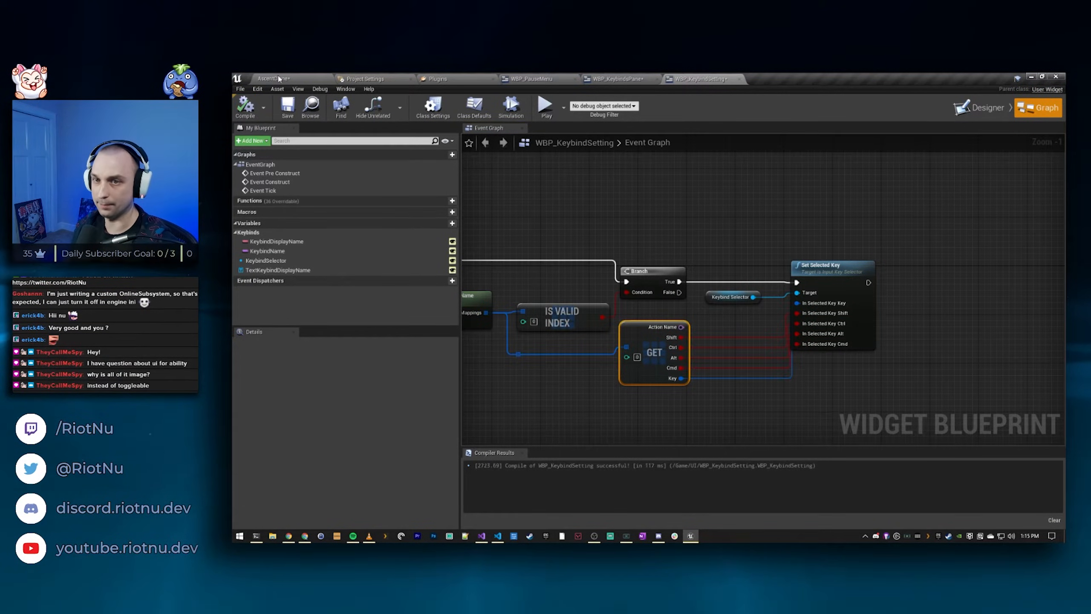
# Step: Play-test the level, checking the pause menu's key bindings and trying out the spray action in game
pyautogui.click(276, 78)
pyautogui.click(729, 105)
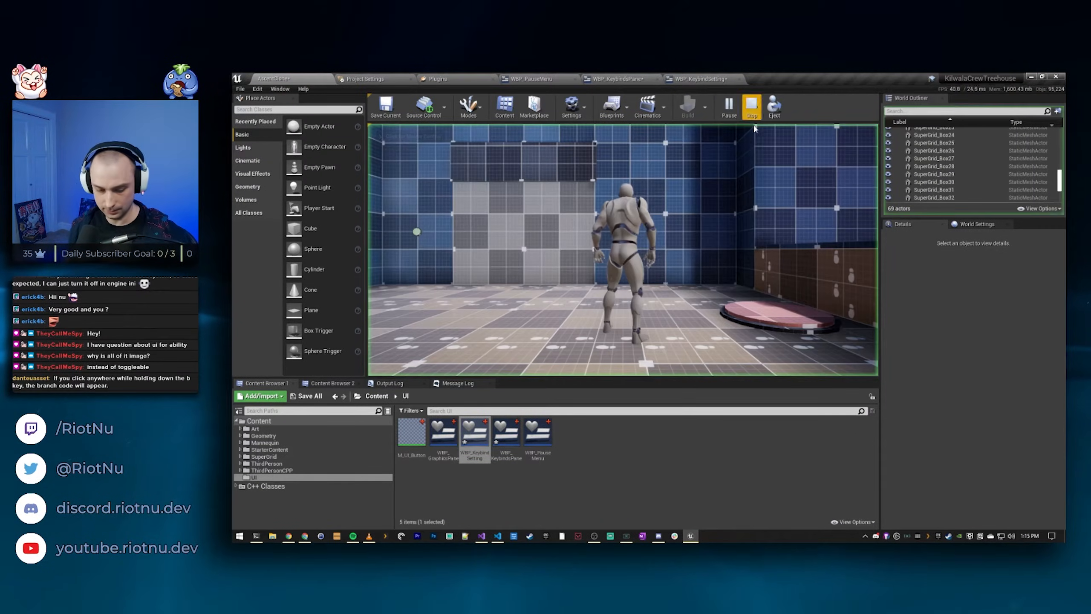
pyautogui.click(730, 211)
pyautogui.press('p')
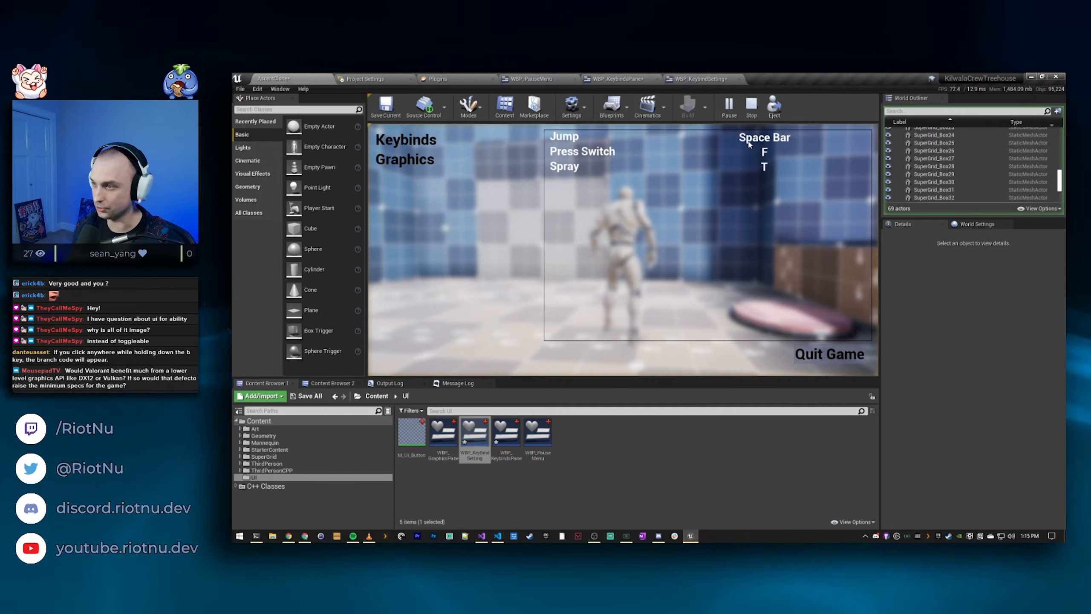
pyautogui.press('e')
pyautogui.press('Escape')
pyautogui.press('w')
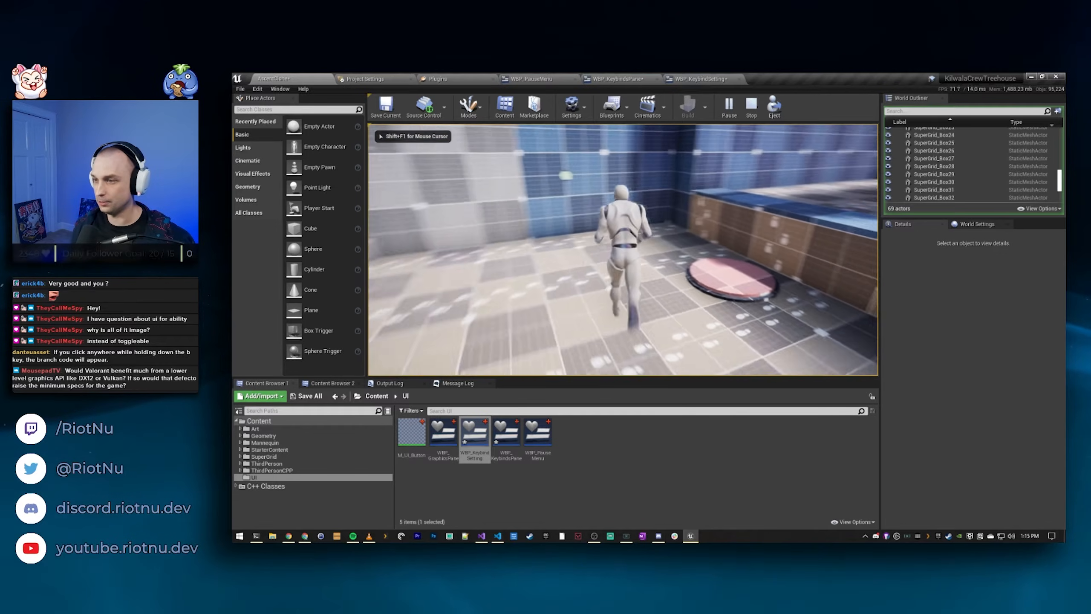
pyautogui.press('e')
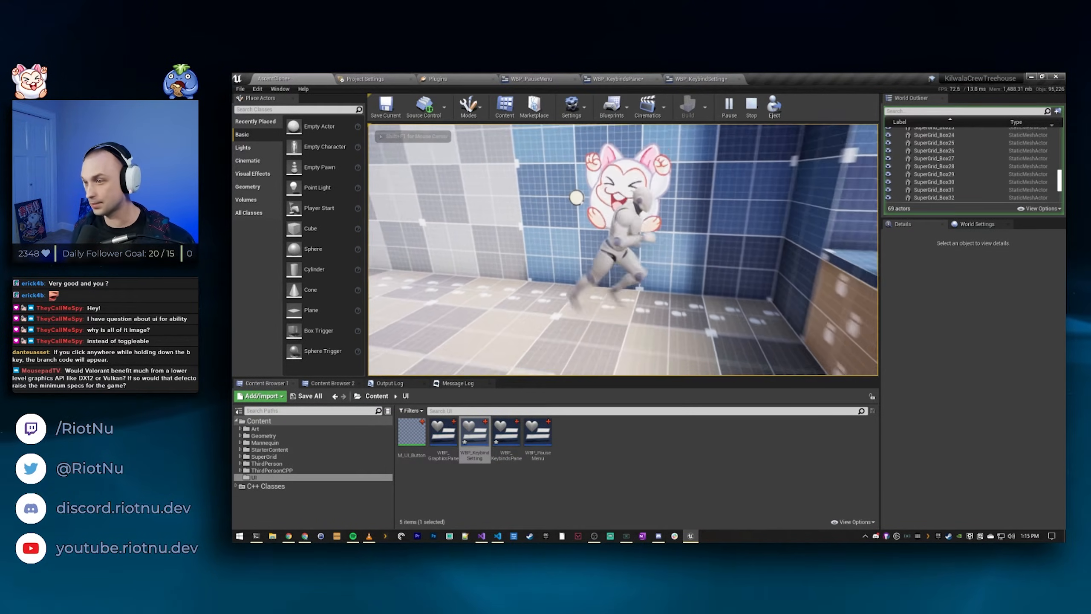
pyautogui.press('Escape')
# Step: Delete the disabled Event Construct and Event Tick nodes from the WBP_KeybindSetting event graph
pyautogui.click(696, 80)
pyautogui.moveTo(656, 290); pyautogui.dragTo(775, 224, button='right')
pyautogui.scroll(-2, 704, 318)
pyautogui.moveTo(616, 358); pyautogui.dragTo(772, 325, button='right')
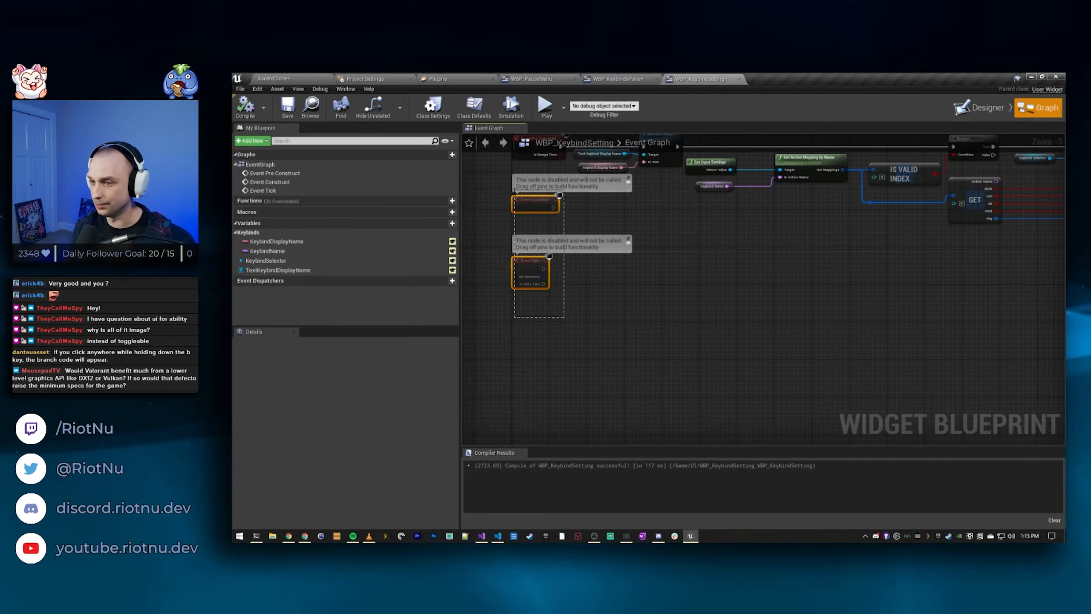
pyautogui.press('Delete')
# Step: Add an On Key Selected event for KeybindSelector below the pre-construct logic and compile the widget blueprint
pyautogui.moveTo(695, 397); pyautogui.dragTo(643, 429, button='right')
pyautogui.click(931, 223)
pyautogui.moveTo(507, 370); pyautogui.dragTo(714, 363, button='right')
pyautogui.scroll(1, 715, 363)
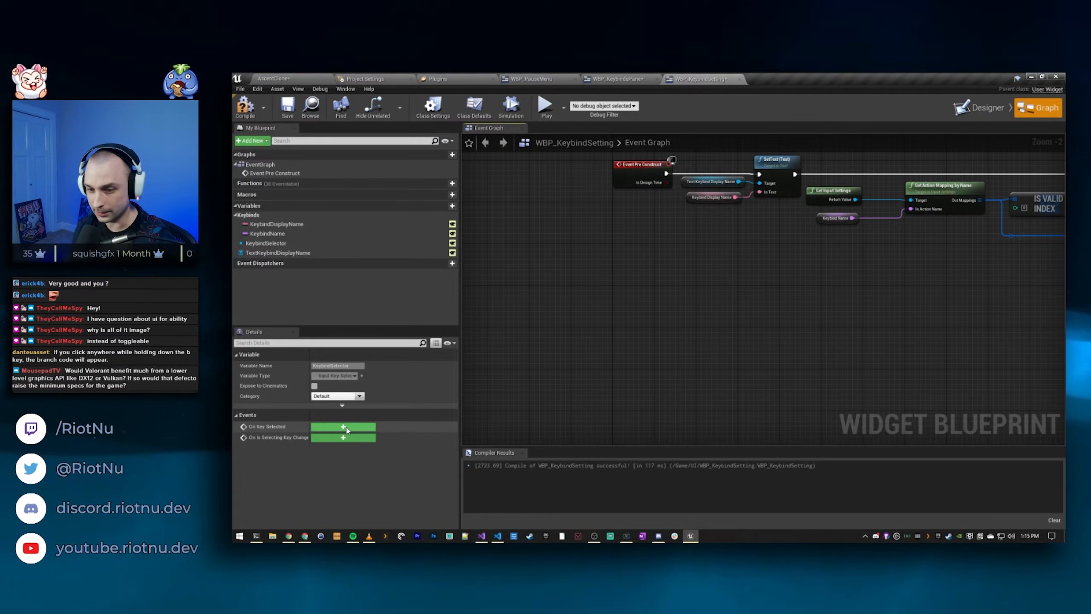
pyautogui.click(339, 426)
pyautogui.moveTo(928, 303); pyautogui.dragTo(735, 364, button='right')
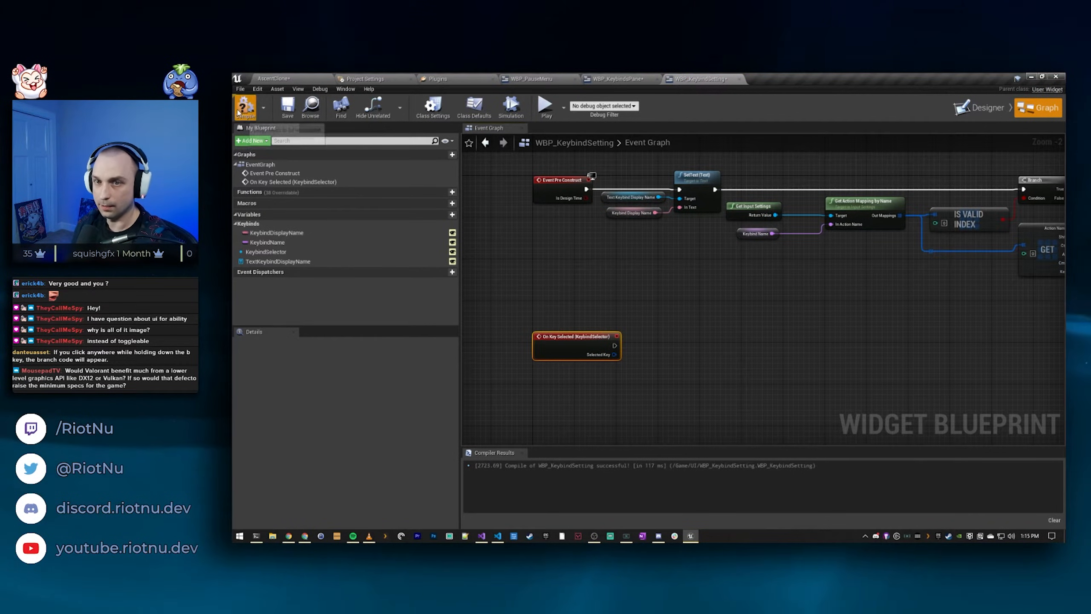
pyautogui.click(245, 110)
# Step: Play-test the level and assign Shift+E to Spray in the pause menu's keybinds, then quit the game
pyautogui.click(271, 80)
pyautogui.click(764, 107)
pyautogui.click(710, 268)
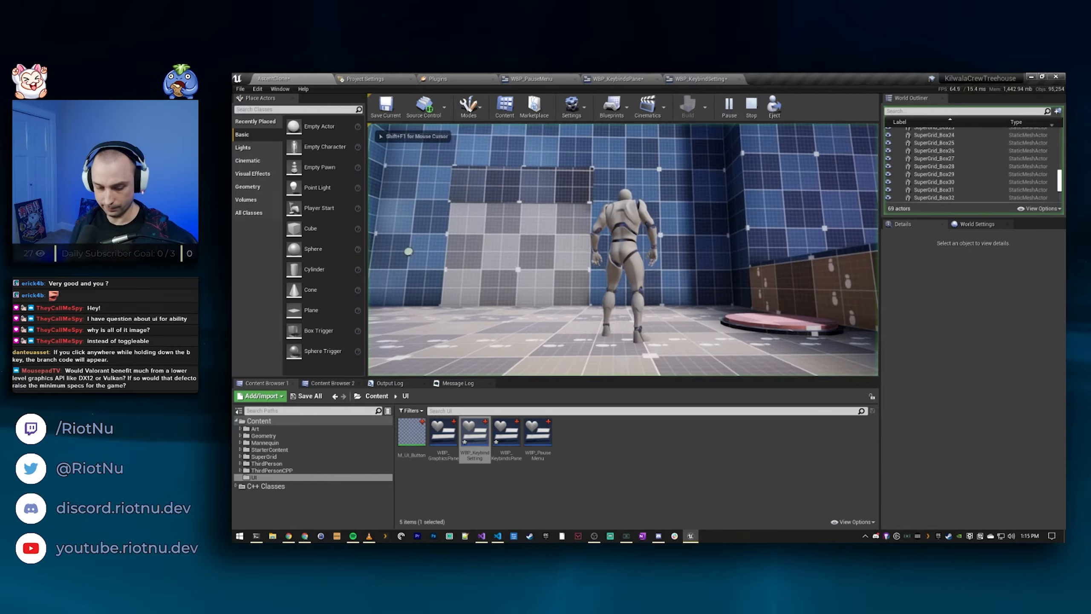
pyautogui.press('p')
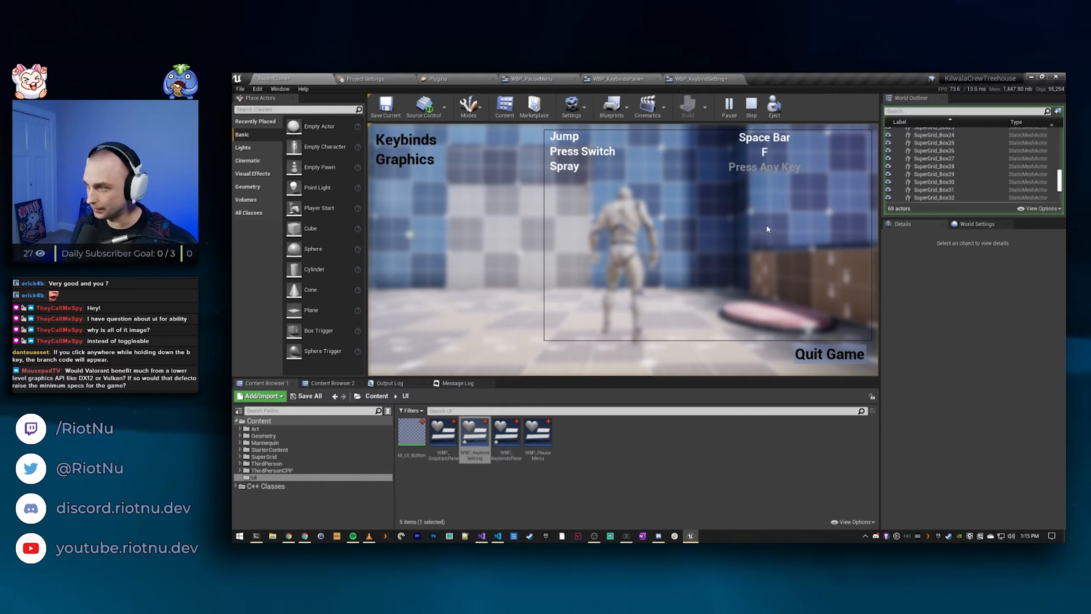
pyautogui.hotkey('shift', 'e')
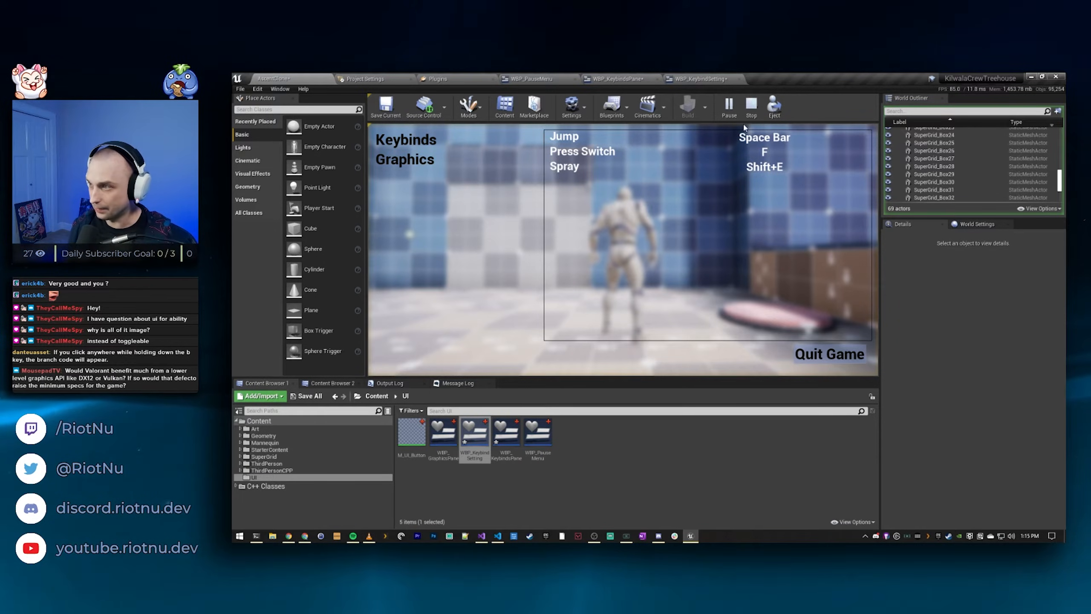
pyautogui.click(830, 354)
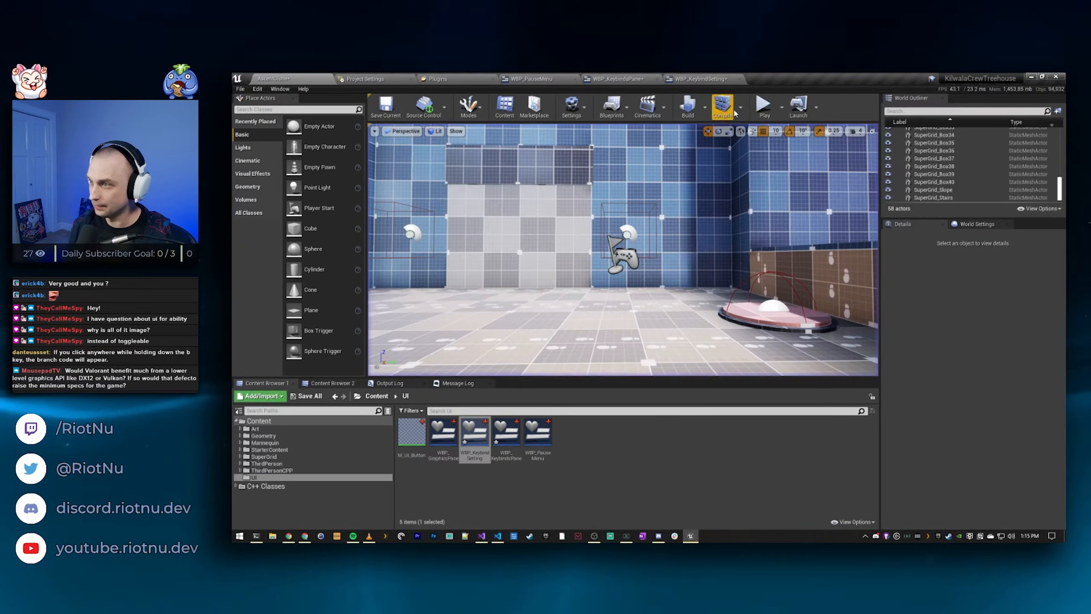
# Step: Duplicate the Get Input Settings, Keybind Name and Get Action Mapping by Name nodes beneath the On Key Selected event
pyautogui.click(698, 79)
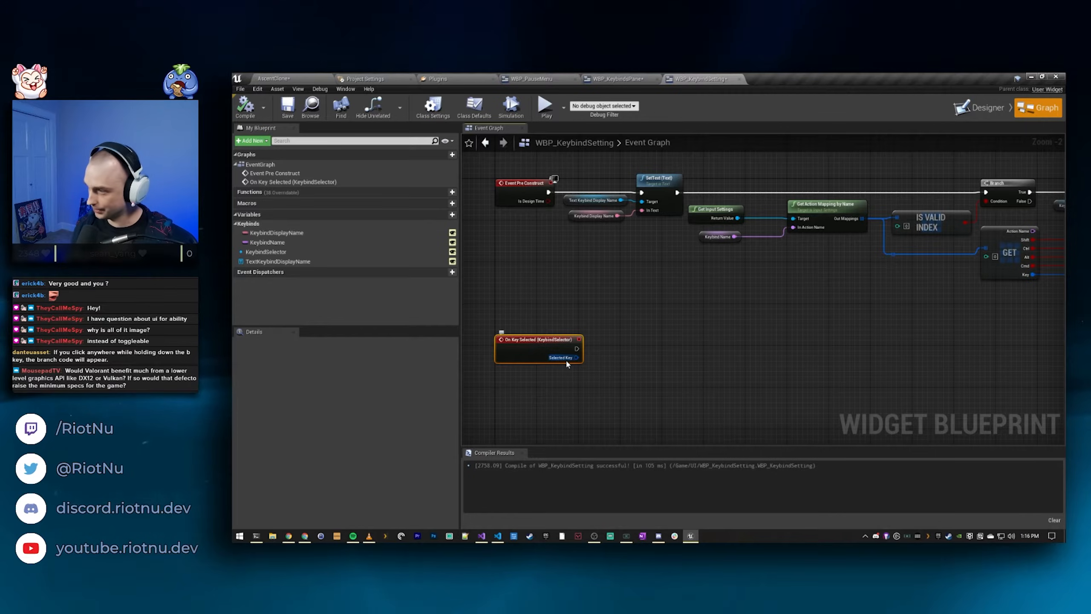
pyautogui.moveTo(656, 300); pyautogui.dragTo(557, 273, button='right')
pyautogui.moveTo(721, 312); pyautogui.dragTo(754, 341, button='right')
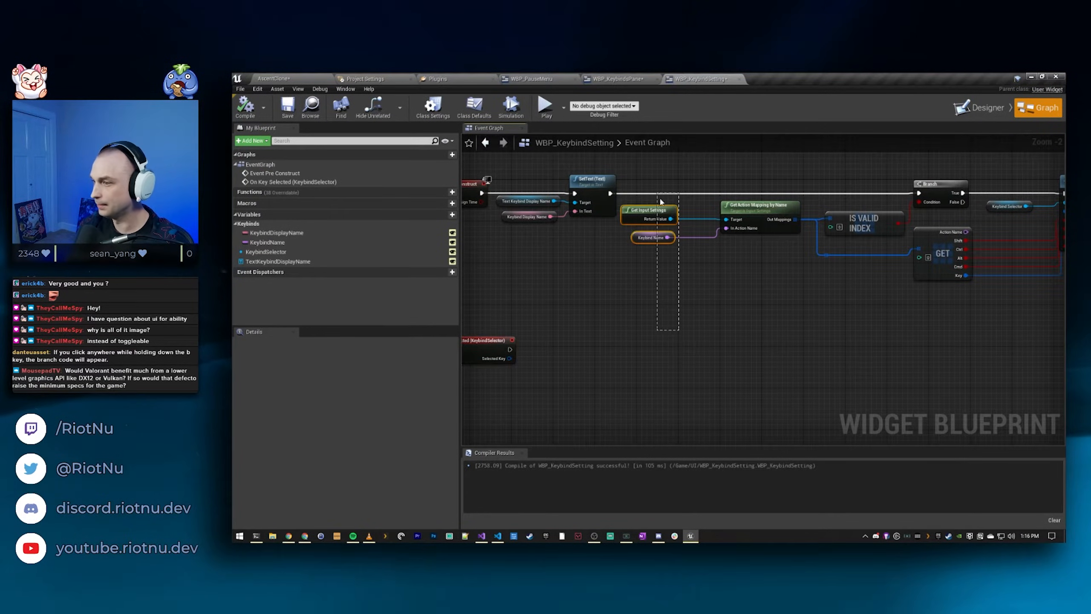
pyautogui.click(653, 238)
pyautogui.moveTo(734, 305); pyautogui.dragTo(721, 262)
pyautogui.moveTo(660, 206); pyautogui.dragTo(660, 207)
pyautogui.moveTo(660, 384); pyautogui.dragTo(700, 325, button='right')
pyautogui.hotkey('ctrl', 'c')
pyautogui.hotkey('ctrl', 'v')
pyautogui.moveTo(790, 346); pyautogui.dragTo(670, 346)
# Step: Add a For Each Loop over the duplicated action mapping node's Out Mappings array
pyautogui.moveTo(693, 310); pyautogui.dragTo(657, 306, button='right')
pyautogui.moveTo(623, 344); pyautogui.dragTo(695, 307)
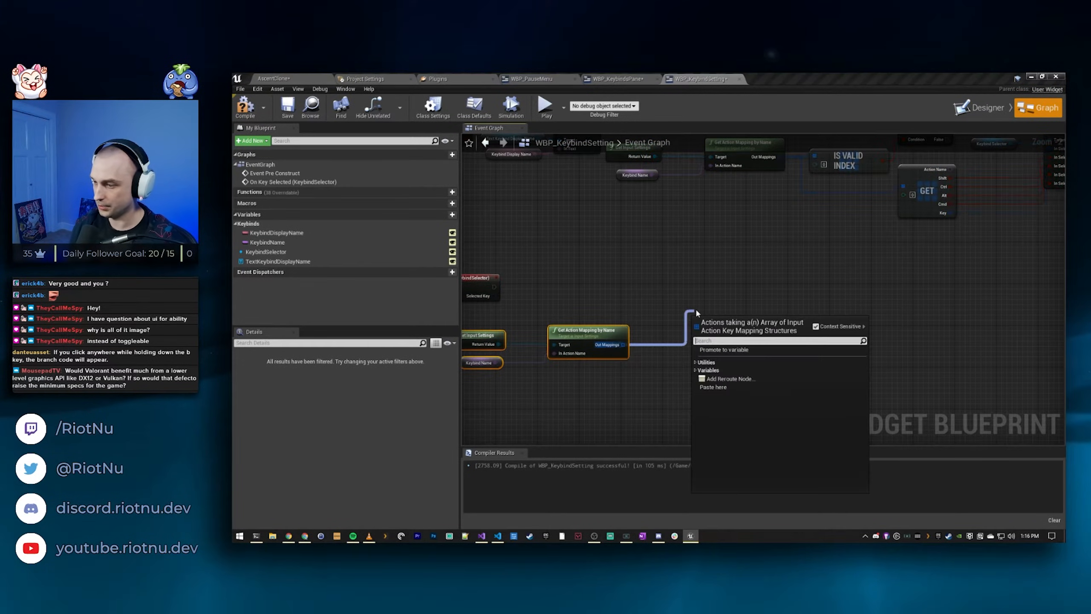
pyautogui.write('foreach')
pyautogui.press('Return')
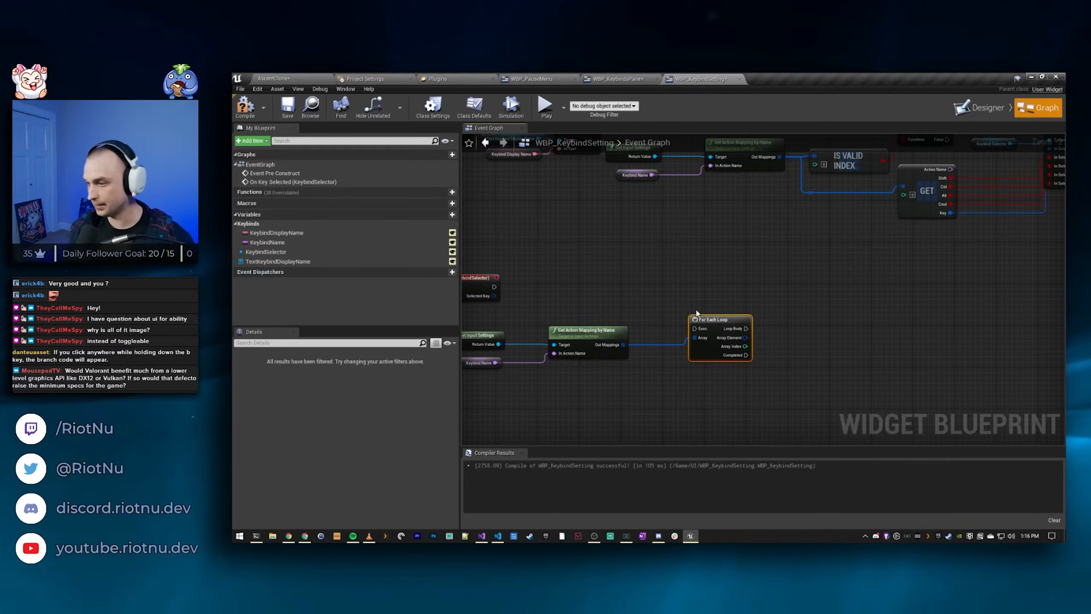
# Step: Connect On Key Selected's execution output to the For Each Loop and tuck the mapping nodes beneath the execution wire
pyautogui.moveTo(674, 253); pyautogui.dragTo(720, 231, button='right')
pyautogui.moveTo(764, 304); pyautogui.dragTo(727, 262)
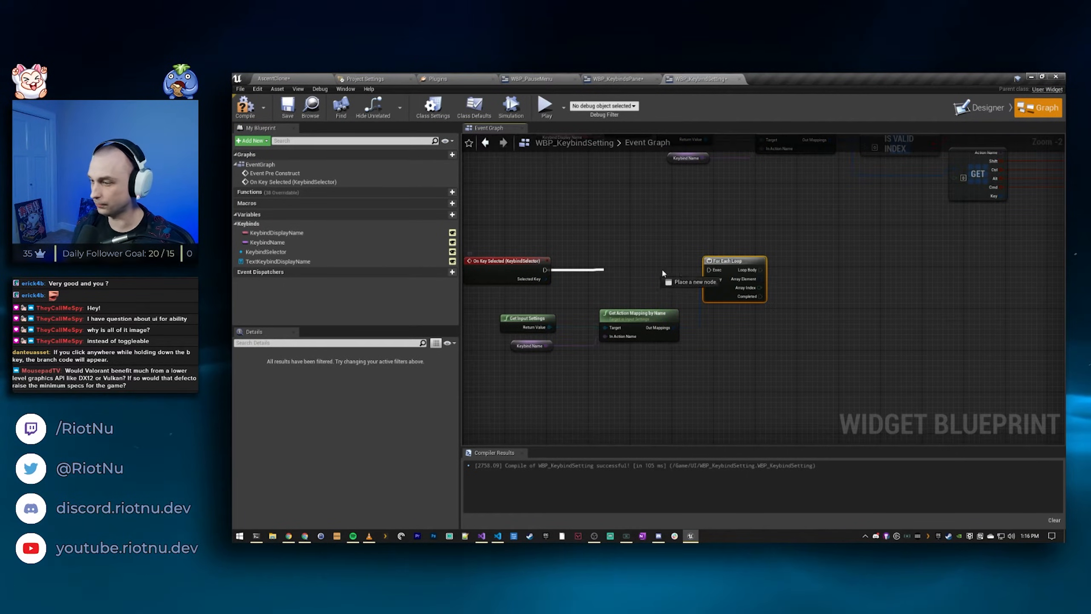
pyautogui.moveTo(720, 271); pyautogui.dragTo(710, 270)
pyautogui.moveTo(488, 296); pyautogui.dragTo(607, 377)
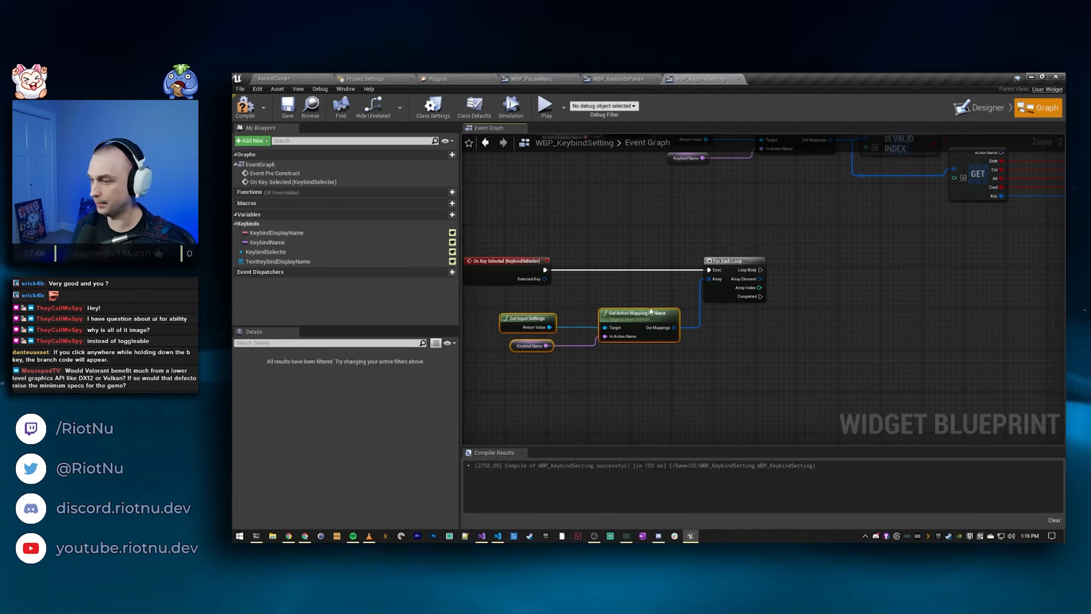
pyautogui.moveTo(650, 311); pyautogui.dragTo(633, 293)
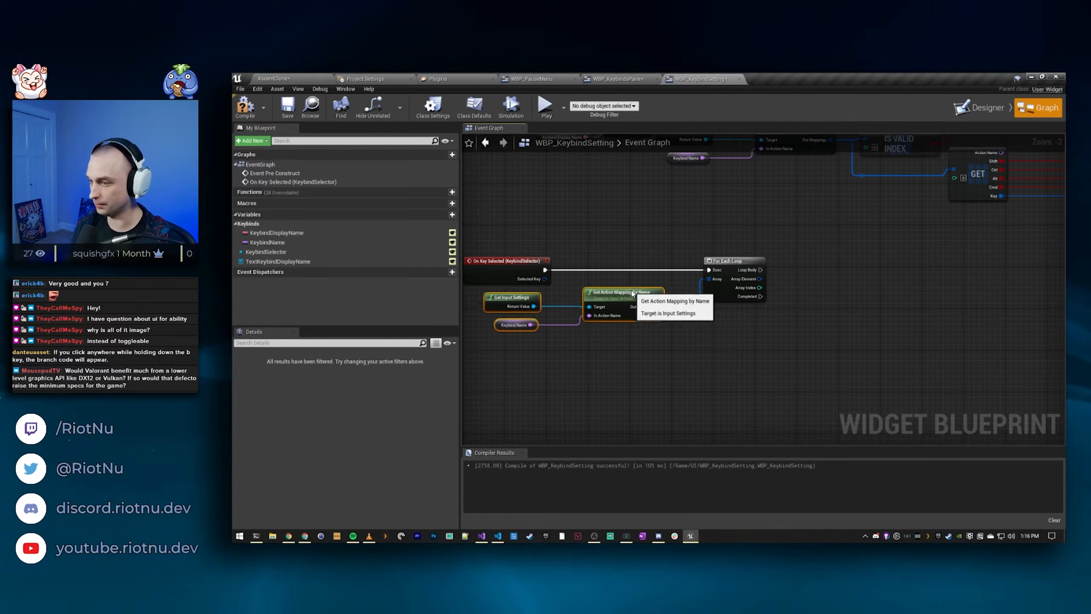
pyautogui.moveTo(773, 350); pyautogui.dragTo(670, 372, button='right')
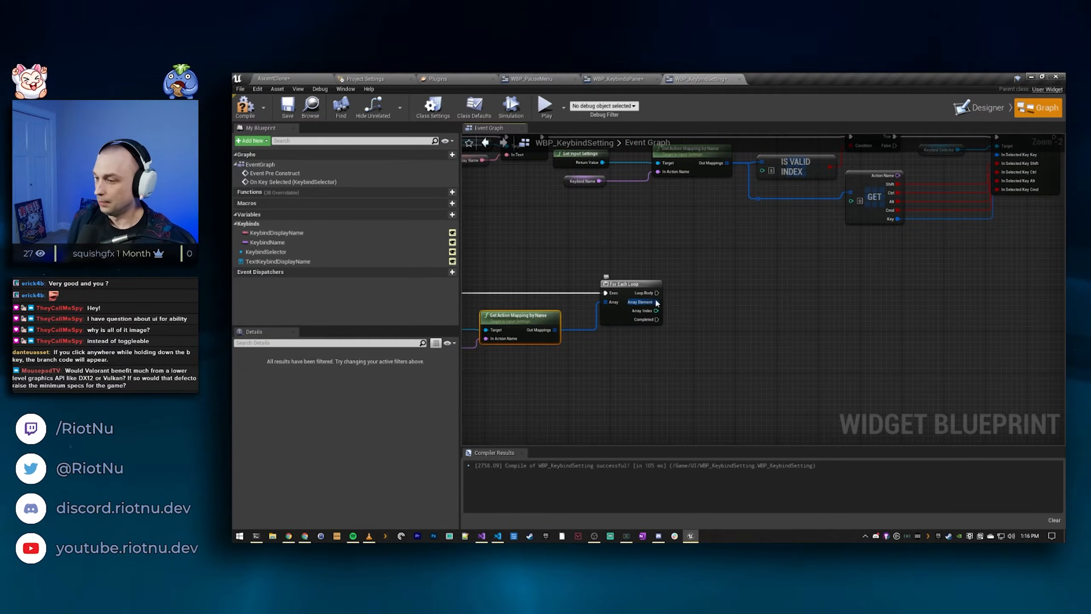
# Step: Duplicate Get Input Settings beside the For Each Loop and add a Remove Action Mapping node that targets it
pyautogui.moveTo(657, 293); pyautogui.dragTo(716, 297)
pyautogui.moveTo(622, 371); pyautogui.dragTo(756, 356, button='right')
pyautogui.click(835, 310)
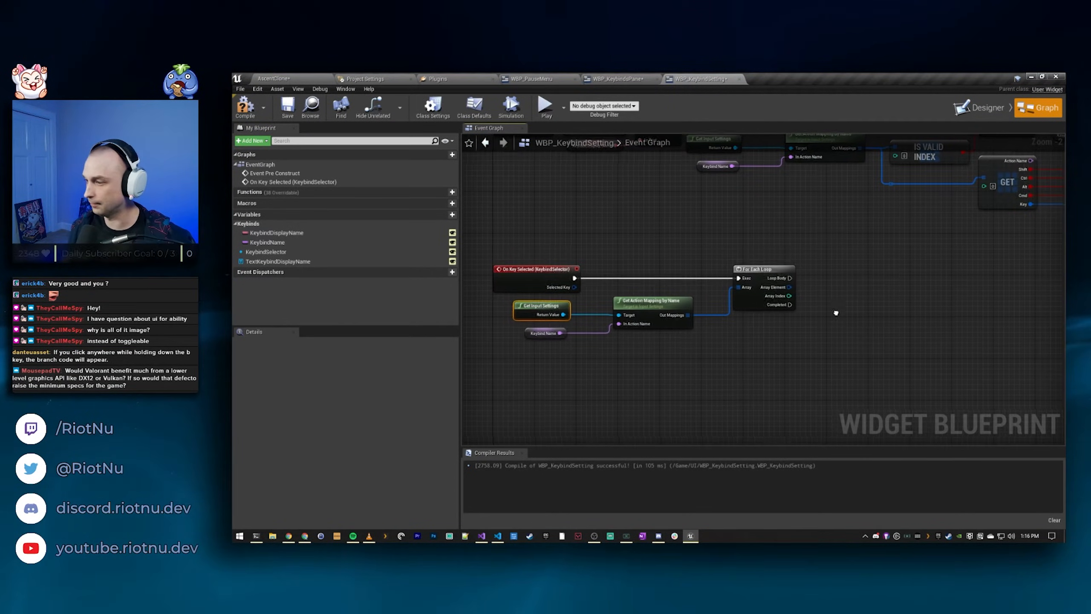
pyautogui.moveTo(847, 314); pyautogui.dragTo(660, 335, button='right')
pyautogui.moveTo(706, 341); pyautogui.dragTo(726, 336)
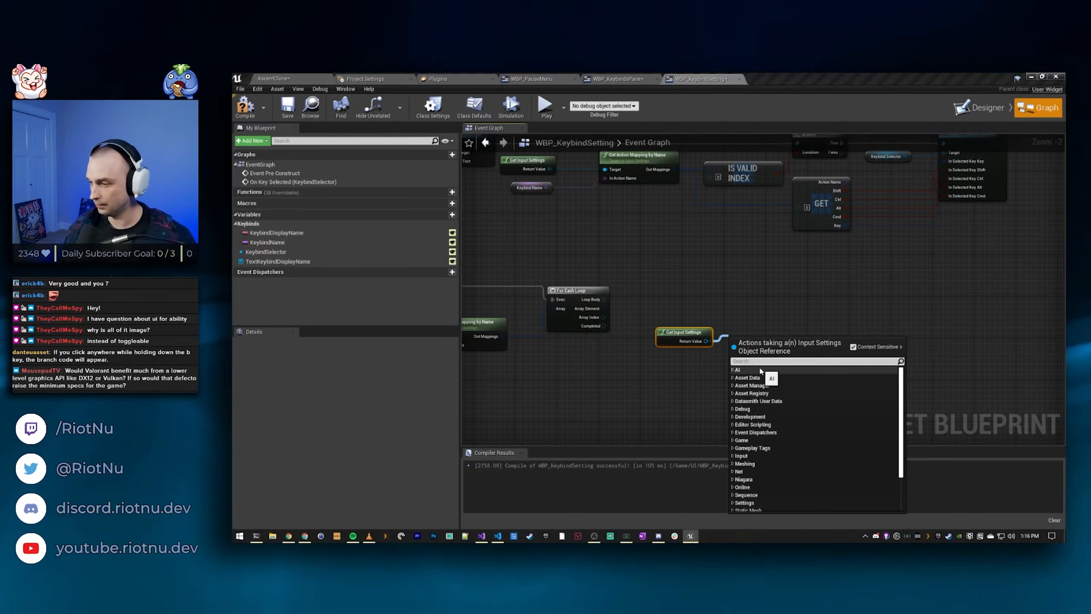
pyautogui.write('remove')
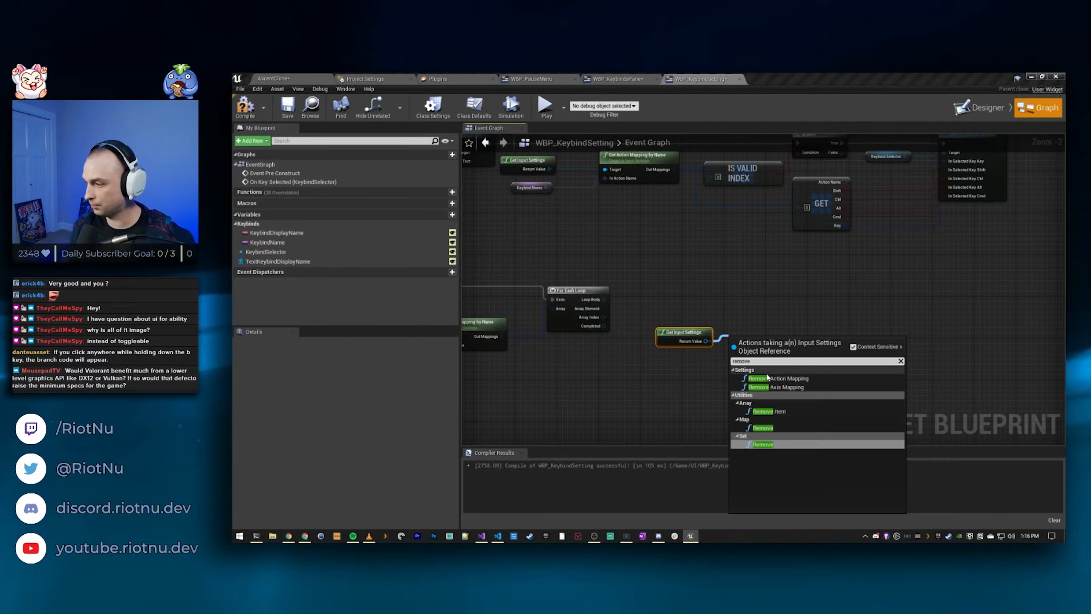
pyautogui.click(767, 378)
# Step: Wire the loop's Loop Body and Array Element to Remove Action Mapping's execution and Key Mapping inputs, and tidy the nodes
pyautogui.moveTo(603, 301); pyautogui.dragTo(729, 310)
pyautogui.click(623, 297)
pyautogui.moveTo(603, 308); pyautogui.dragTo(730, 289)
pyautogui.moveTo(683, 332); pyautogui.dragTo(657, 316)
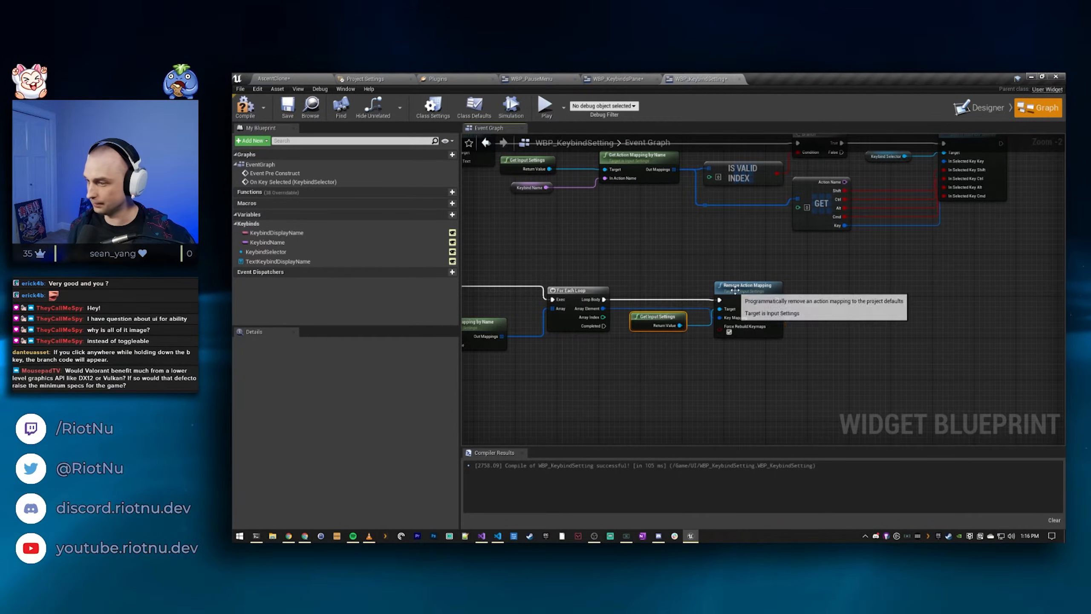
pyautogui.moveTo(735, 290); pyautogui.dragTo(719, 290)
pyautogui.moveTo(632, 412); pyautogui.dragTo(836, 373, button='right')
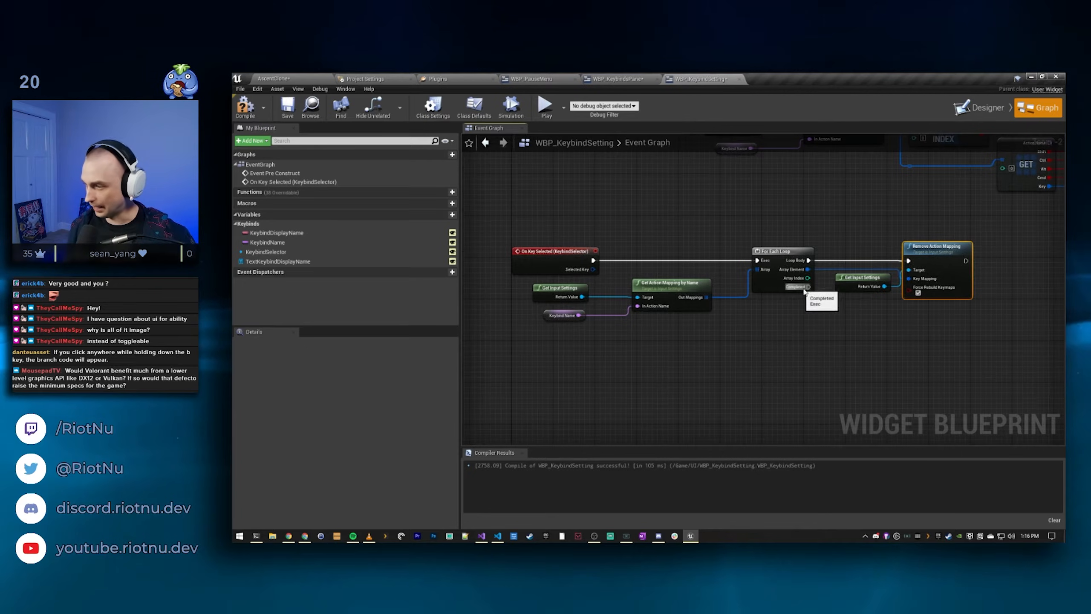
pyautogui.moveTo(887, 346); pyautogui.dragTo(816, 323, button='right')
pyautogui.rightClick(815, 322)
pyautogui.moveTo(740, 267); pyautogui.dragTo(735, 259, button='right')
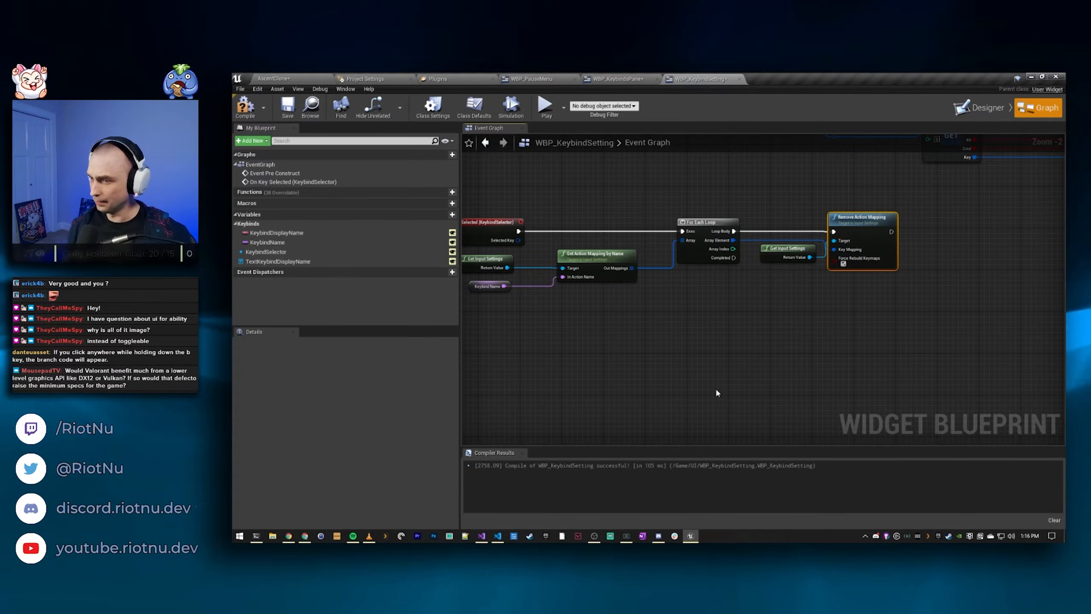
pyautogui.click(786, 253)
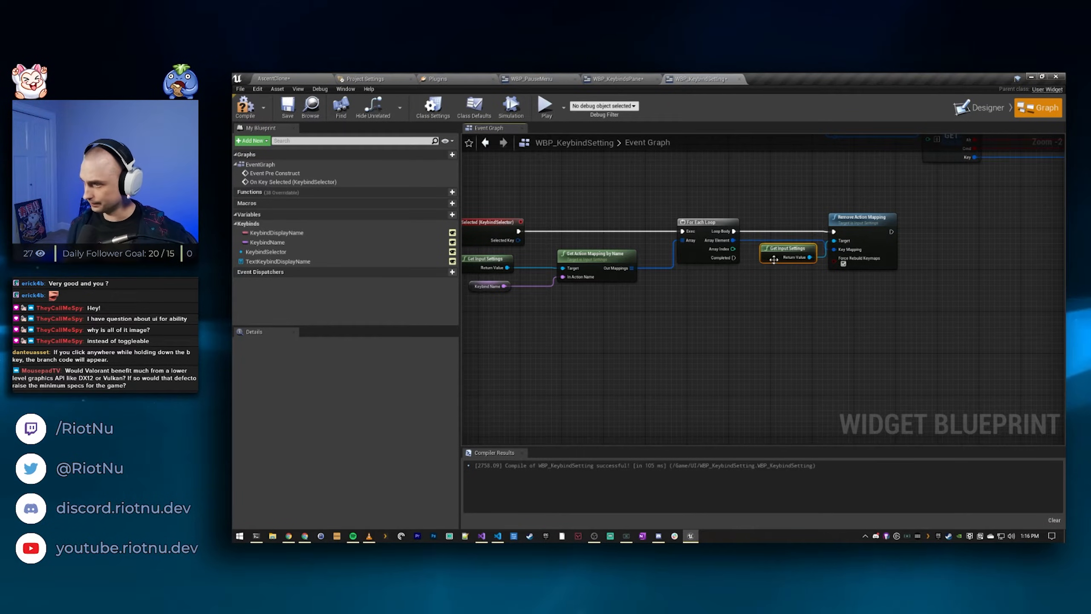
pyautogui.moveTo(811, 258); pyautogui.dragTo(810, 261)
pyautogui.moveTo(832, 342); pyautogui.dragTo(828, 342)
pyautogui.write('add ac')
pyautogui.press('Return')
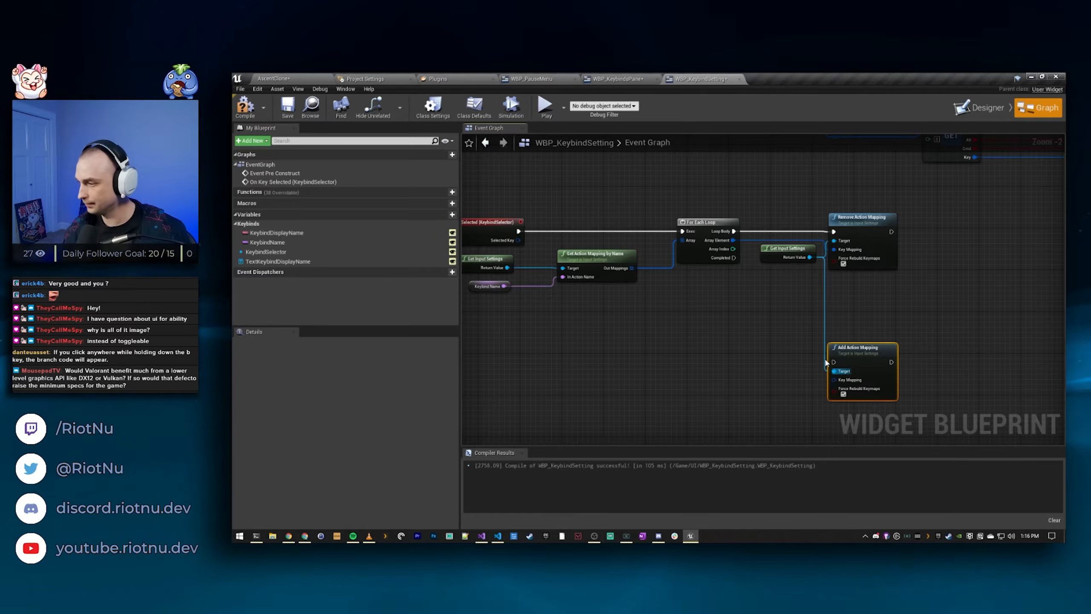
pyautogui.press('Delete')
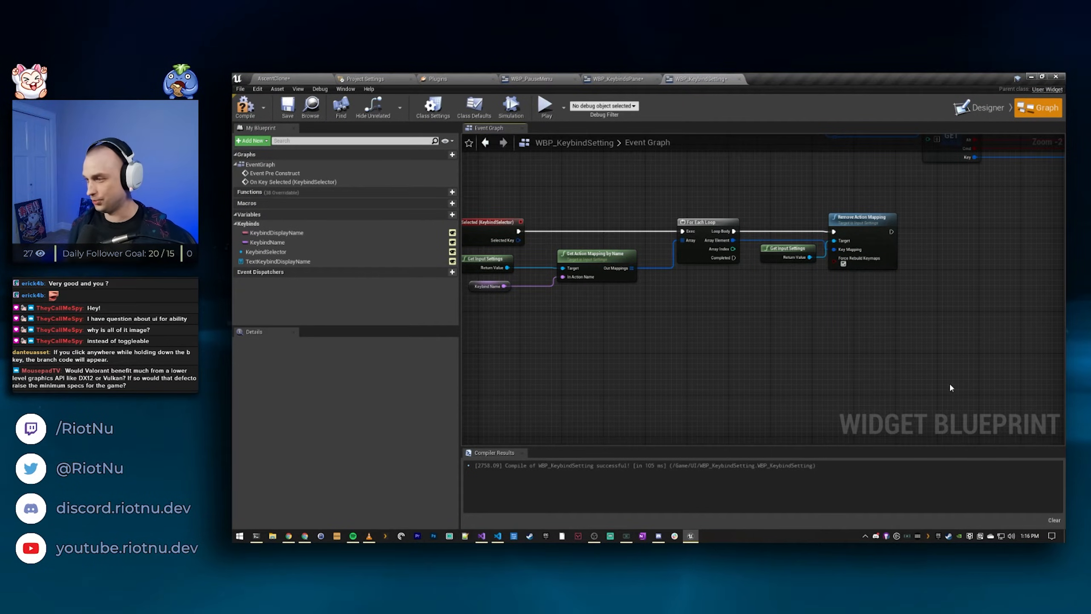
# Step: Delete the Get Input Settings node beside Remove Action Mapping and shift the mapping and loop nodes away from the On Key Selected event
pyautogui.click(788, 248)
pyautogui.press('Delete')
pyautogui.moveTo(646, 353); pyautogui.dragTo(461, 245)
pyautogui.moveTo(896, 251); pyautogui.dragTo(979, 245)
pyautogui.click(576, 272)
# Step: Insert a Sequence node after On Key Selected so that Then 0 runs the For Each Loop
pyautogui.moveTo(542, 235); pyautogui.dragTo(540, 292)
pyautogui.write('sequen')
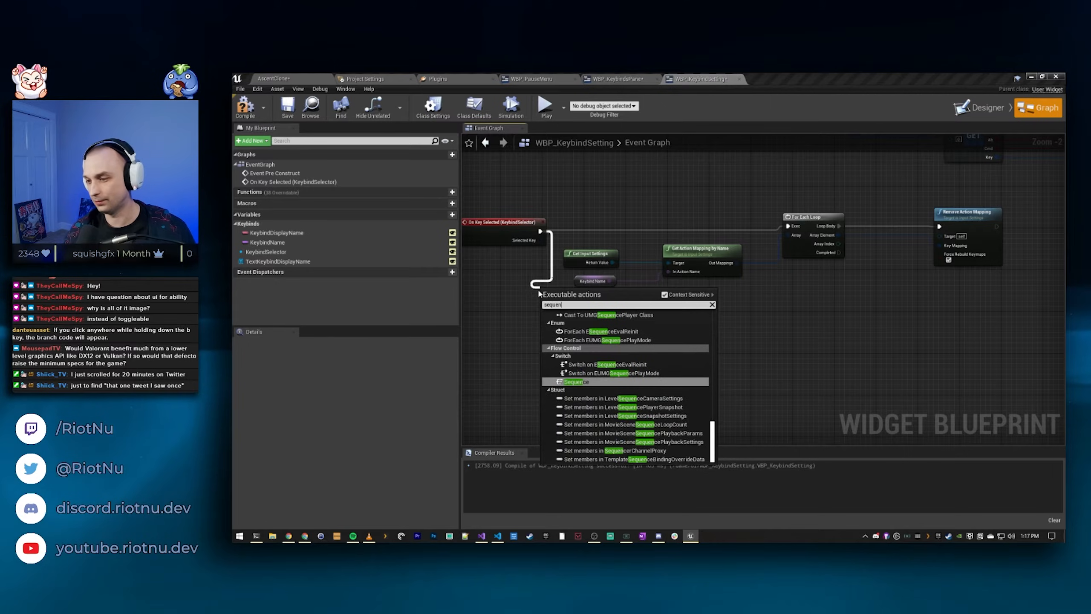
pyautogui.press('Return')
pyautogui.moveTo(556, 291); pyautogui.dragTo(582, 223)
# Step: Space the mapping, loop and Remove Action Mapping nodes out beyond the Sequence and align them along a straight execution wire
pyautogui.moveTo(639, 301); pyautogui.dragTo(574, 259)
pyautogui.moveTo(710, 252)
pyautogui.keyDown('shift'); pyautogui.mouseDown()
pyautogui.moveTo(755, 287)
pyautogui.moveTo(731, 246)
pyautogui.mouseUp(); pyautogui.keyUp('shift')
pyautogui.moveTo(982, 222); pyautogui.dragTo(918, 222)
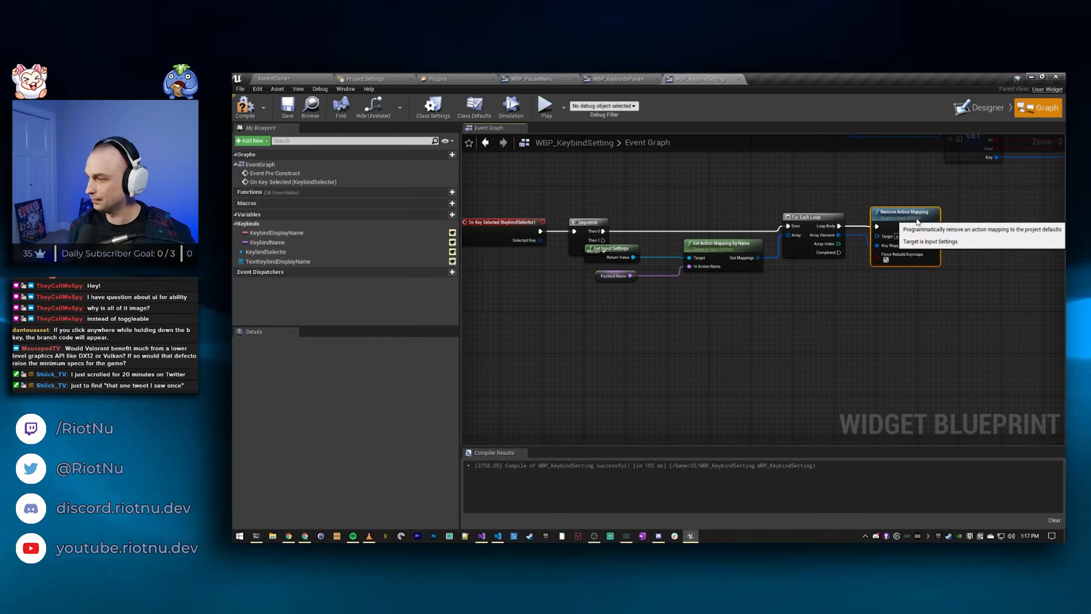
pyautogui.moveTo(629, 209); pyautogui.dragTo(901, 297)
pyautogui.moveTo(889, 218); pyautogui.dragTo(945, 218)
pyautogui.click(807, 311)
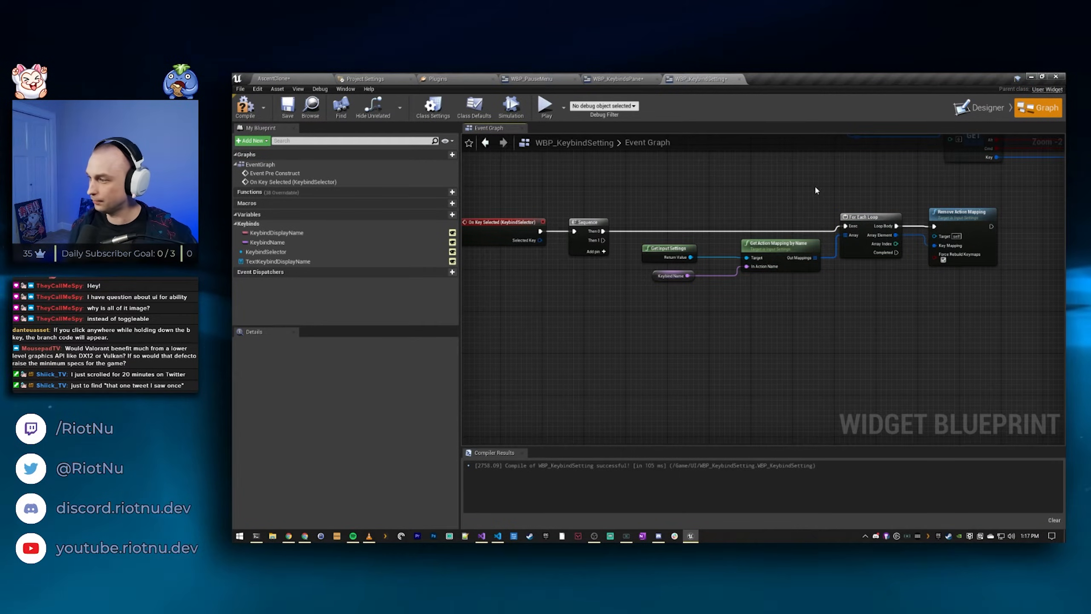
pyautogui.click(865, 217)
pyautogui.moveTo(865, 217); pyautogui.dragTo(865, 223)
pyautogui.moveTo(958, 213); pyautogui.dragTo(959, 218)
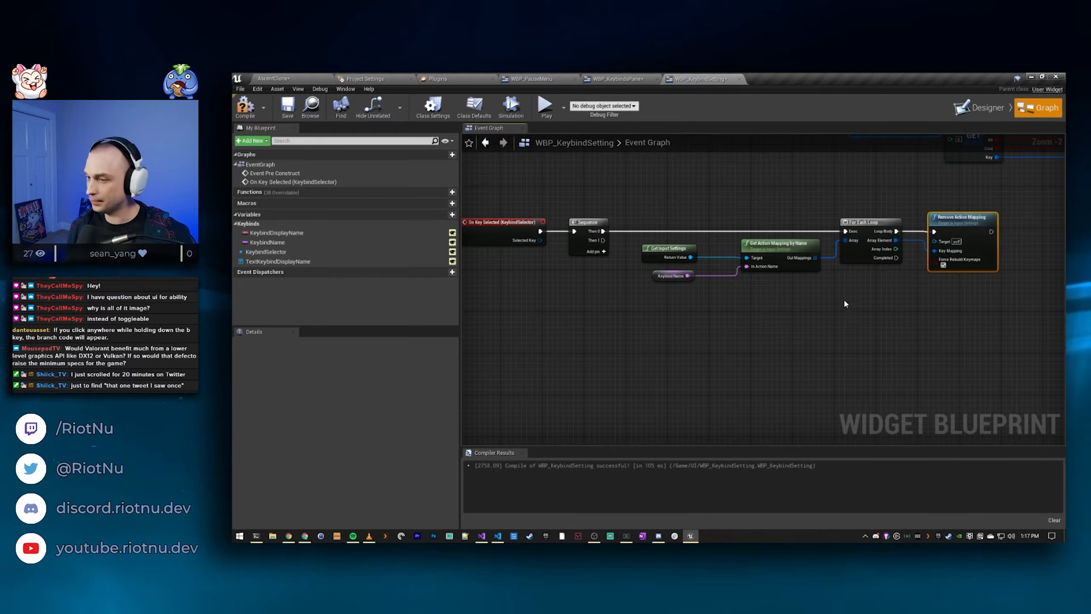
# Step: Add an Add Action Mapping node targeting Get Input Settings below the loop chain and run it from Sequence's Then 1 through a reroute point
pyautogui.moveTo(691, 257); pyautogui.dragTo(740, 330)
pyautogui.write('add act')
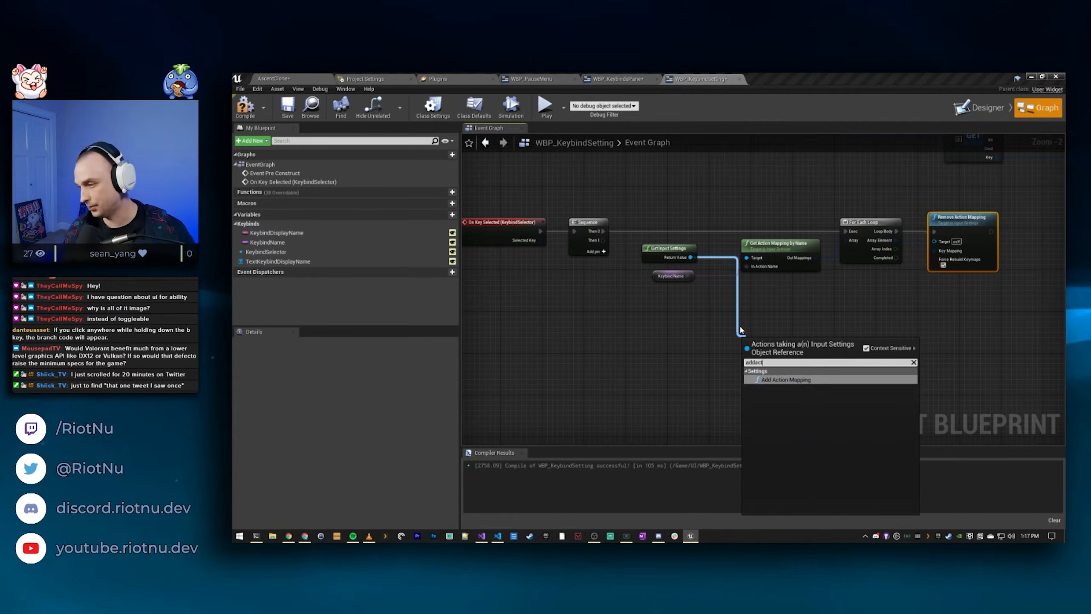
pyautogui.press('Return')
pyautogui.moveTo(773, 348); pyautogui.dragTo(773, 327)
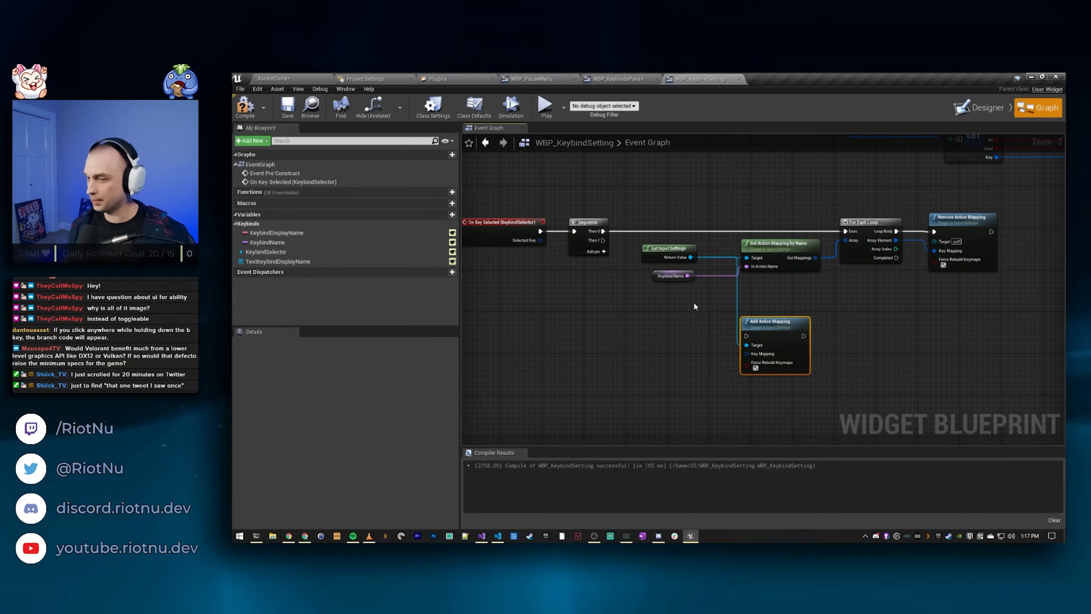
pyautogui.moveTo(603, 240); pyautogui.dragTo(747, 330)
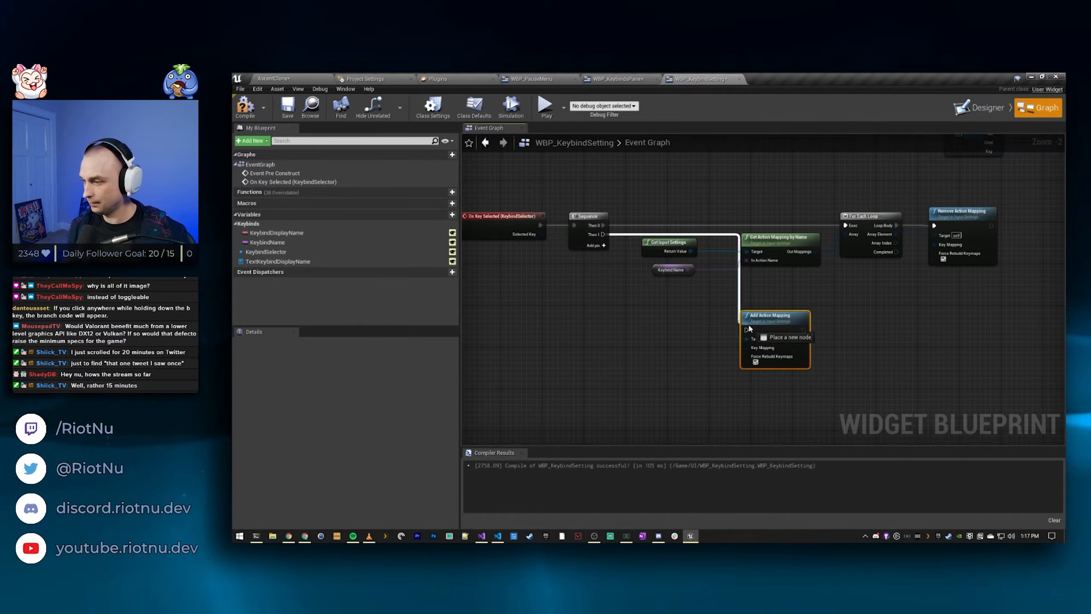
pyautogui.doubleClick(621, 235)
pyautogui.moveTo(619, 242); pyautogui.dragTo(623, 336)
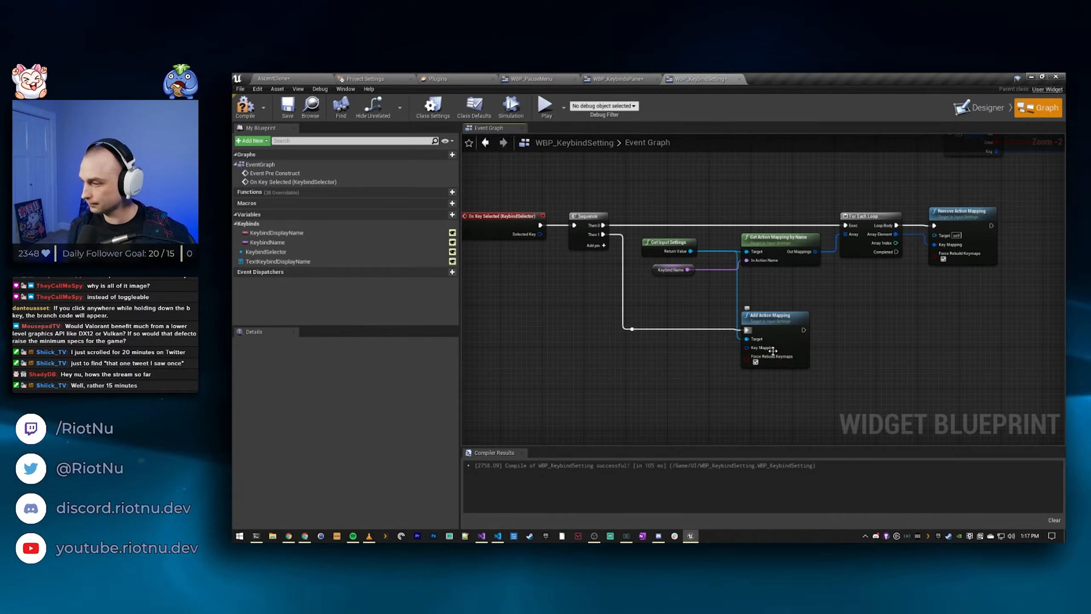
# Step: Split Add Action Mapping's Key Mapping struct pin and add a Break InputChord node fed by On Key Selected's Selected Key
pyautogui.rightClick(769, 349)
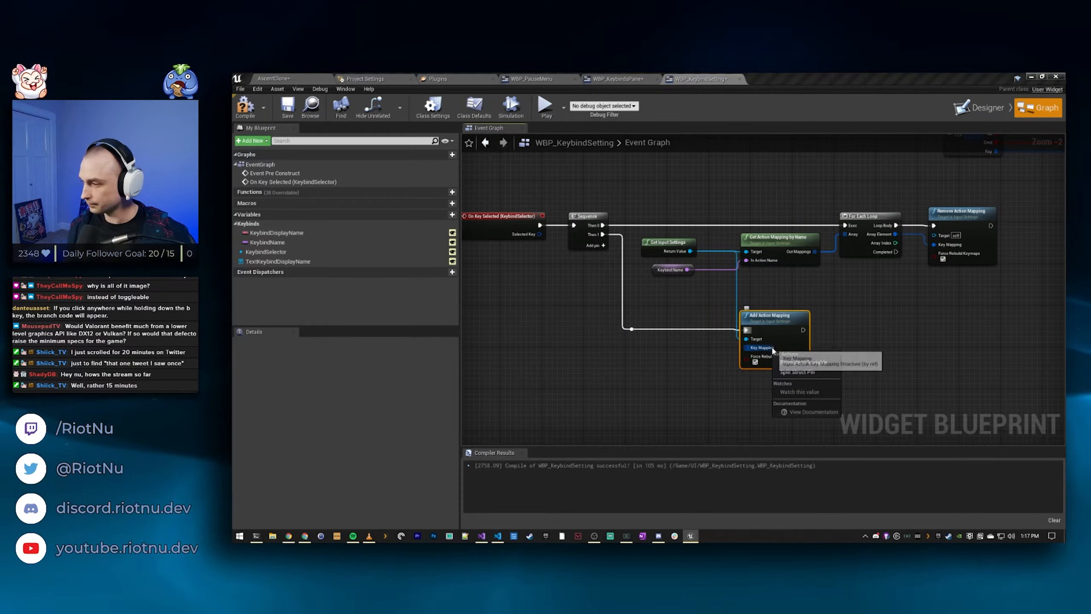
pyautogui.click(799, 372)
pyautogui.rightClick(528, 237)
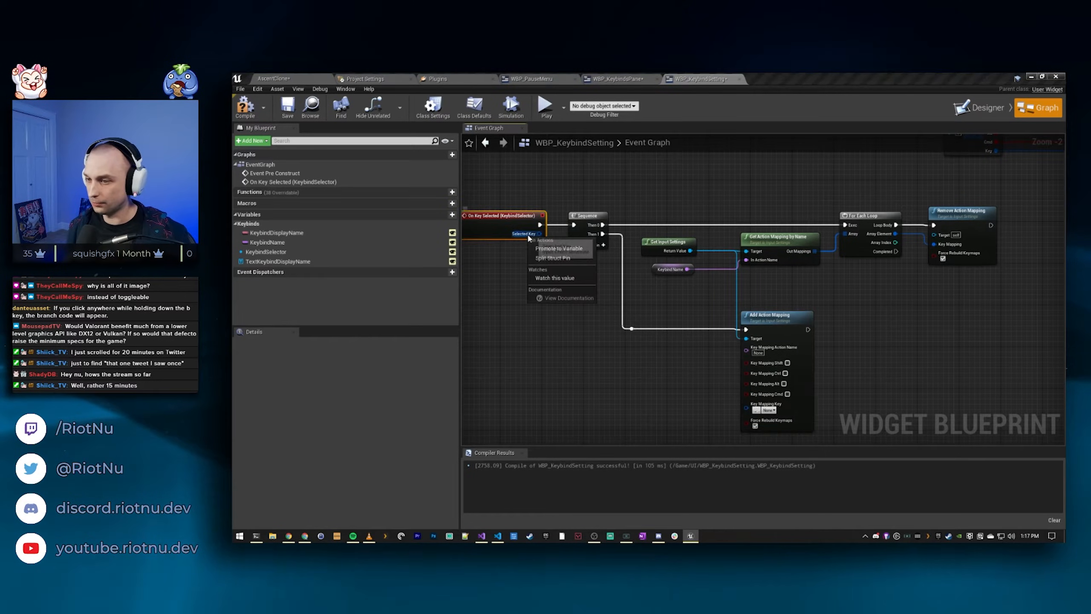
pyautogui.moveTo(539, 234); pyautogui.dragTo(593, 380)
pyautogui.write('break')
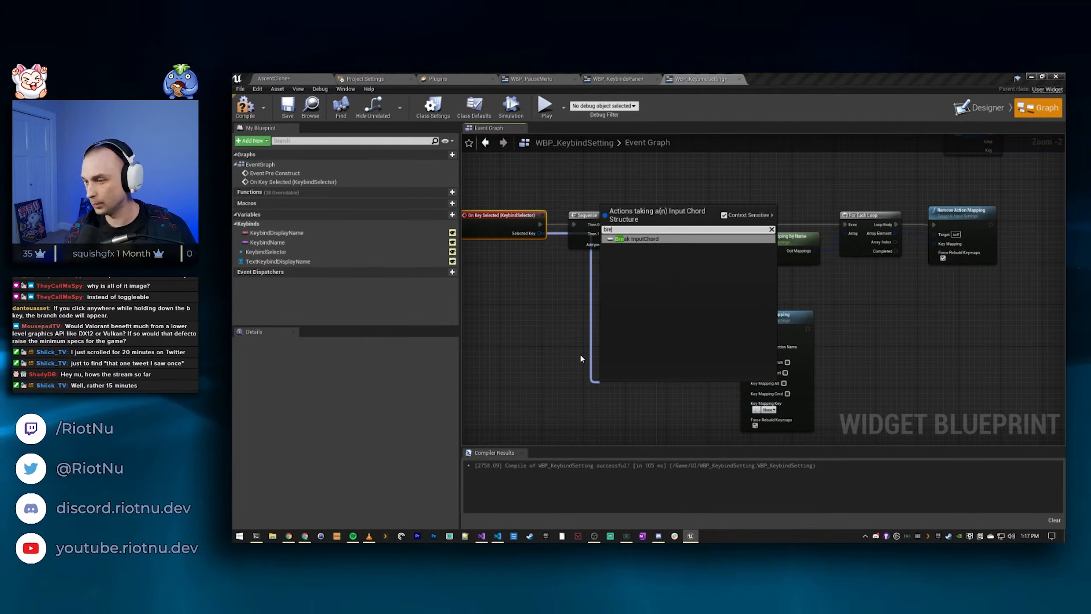
pyautogui.press('Return')
pyautogui.moveTo(627, 382); pyautogui.dragTo(649, 369)
pyautogui.click(634, 387)
pyautogui.moveTo(625, 360); pyautogui.dragTo(625, 361)
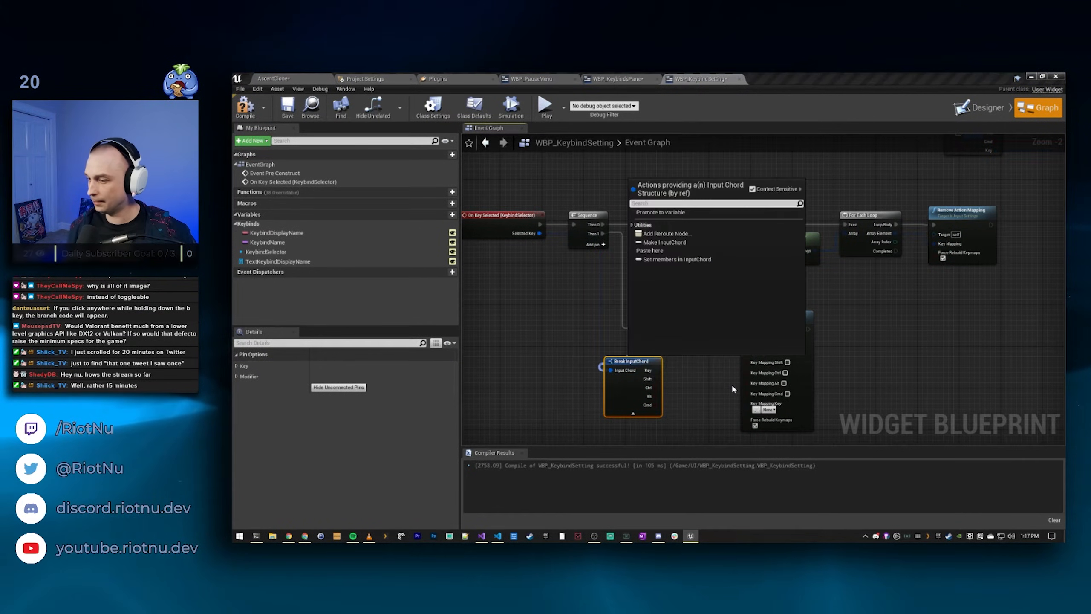
pyautogui.click(729, 385)
# Step: Wire Break InputChord's Key, Shift, Ctrl, Alt and Cmd outputs to the matching Key Mapping inputs on Add Action Mapping
pyautogui.scroll(2, 703, 397)
pyautogui.moveTo(694, 398); pyautogui.dragTo(685, 361, button='right')
pyautogui.moveTo(631, 337); pyautogui.dragTo(752, 315)
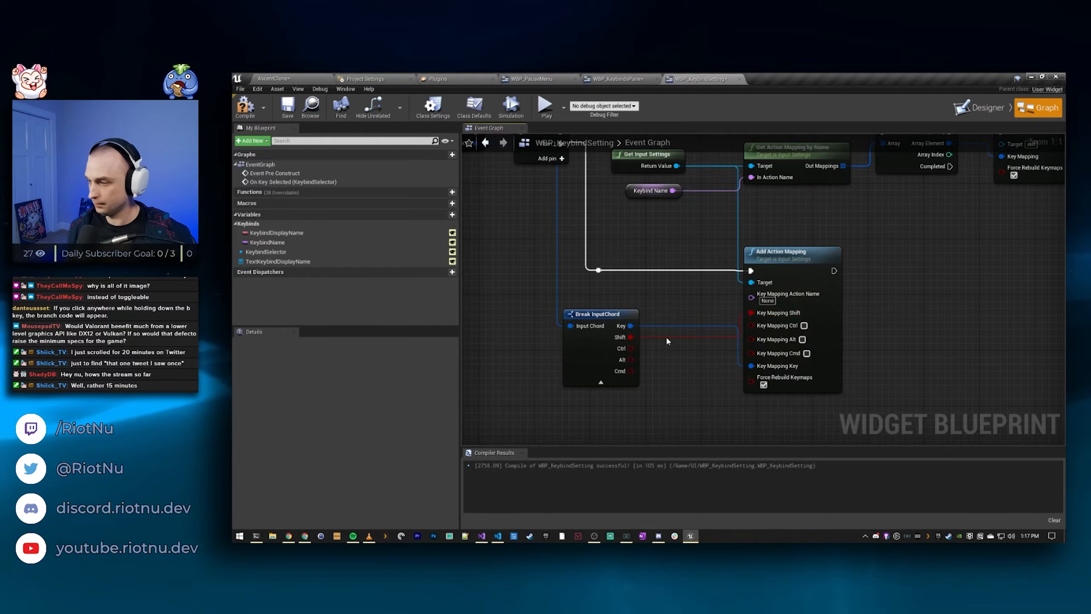
pyautogui.moveTo(630, 348); pyautogui.dragTo(751, 337)
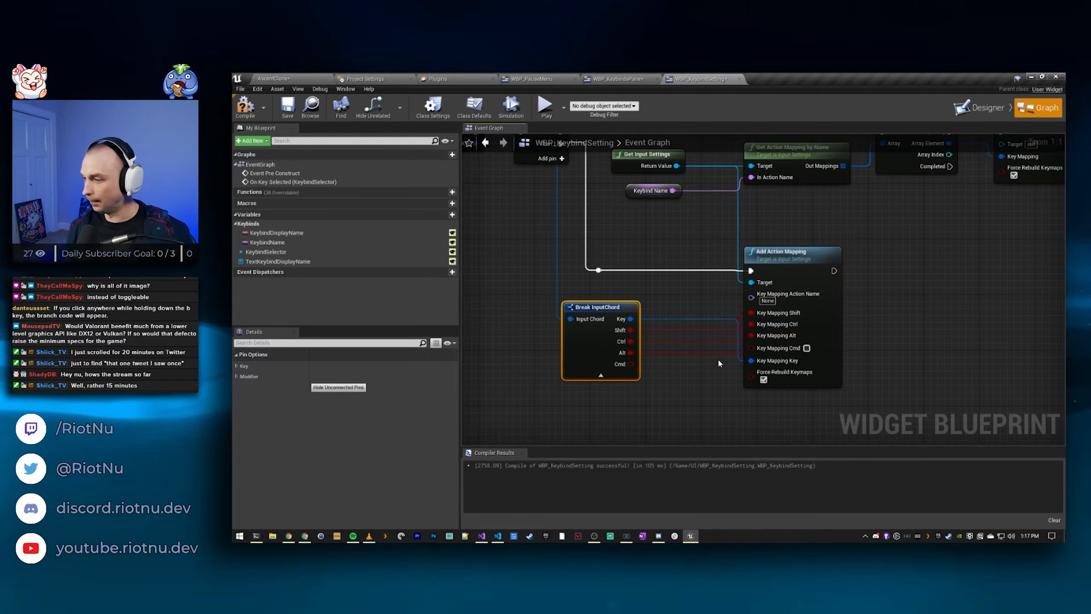
pyautogui.moveTo(630, 364); pyautogui.dragTo(751, 346)
# Step: Add a reroute point to the Selected Key wire and position it beneath the Sequence node, in line with Break InputChord
pyautogui.moveTo(730, 353); pyautogui.dragTo(803, 435, button='right')
pyautogui.click(567, 229)
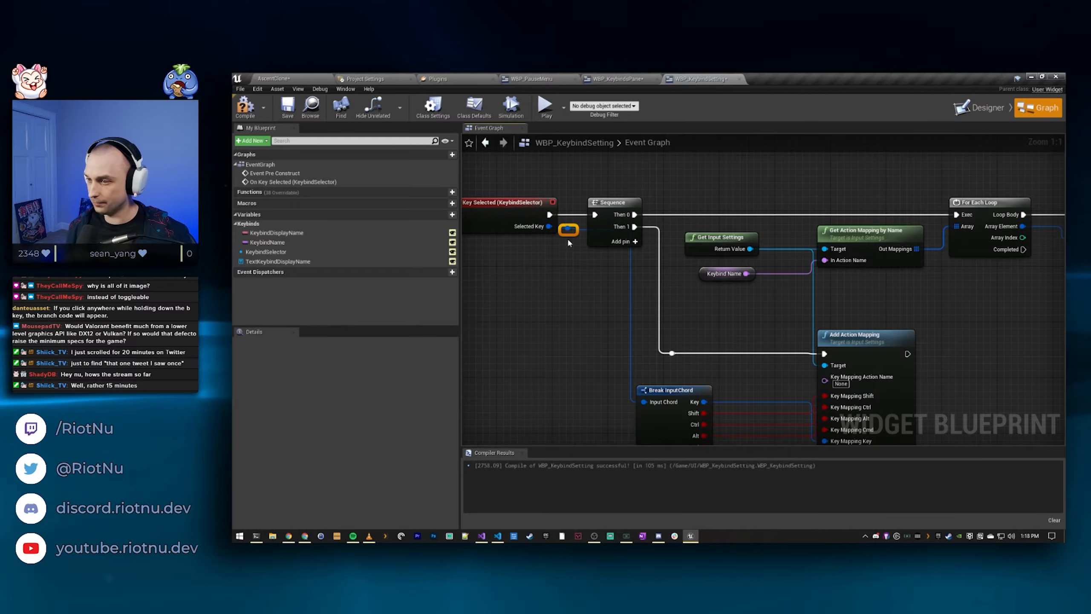
pyautogui.moveTo(567, 233); pyautogui.dragTo(566, 364)
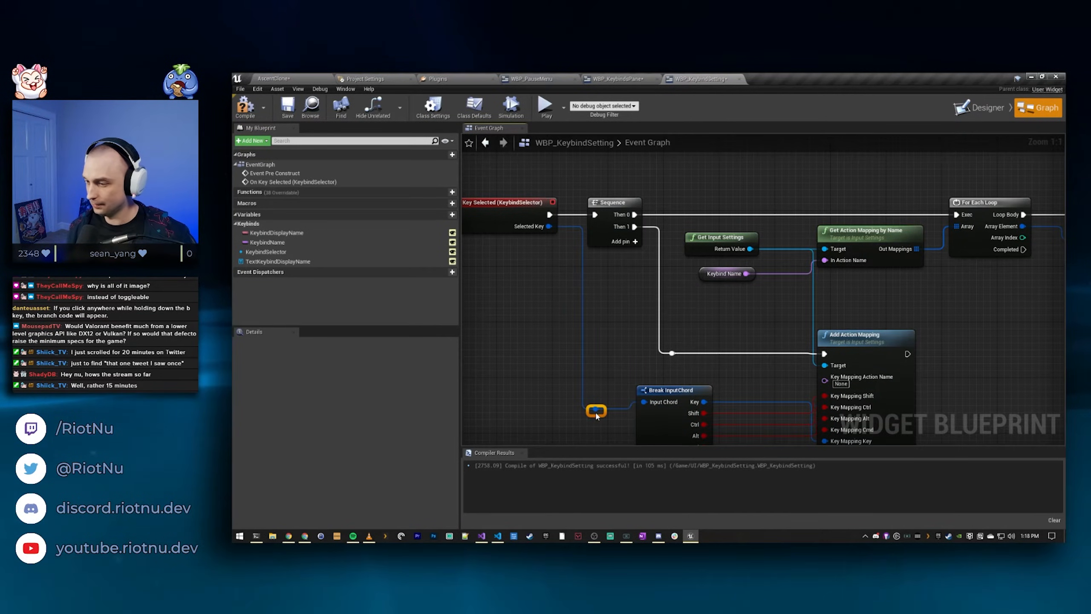
pyautogui.moveTo(753, 440); pyautogui.dragTo(639, 399, button='right')
pyautogui.moveTo(571, 365); pyautogui.dragTo(593, 358)
# Step: Add a Save Key Mappings node after Add Action Mapping and compile the widget blueprint
pyautogui.moveTo(943, 322); pyautogui.dragTo(857, 306, button='right')
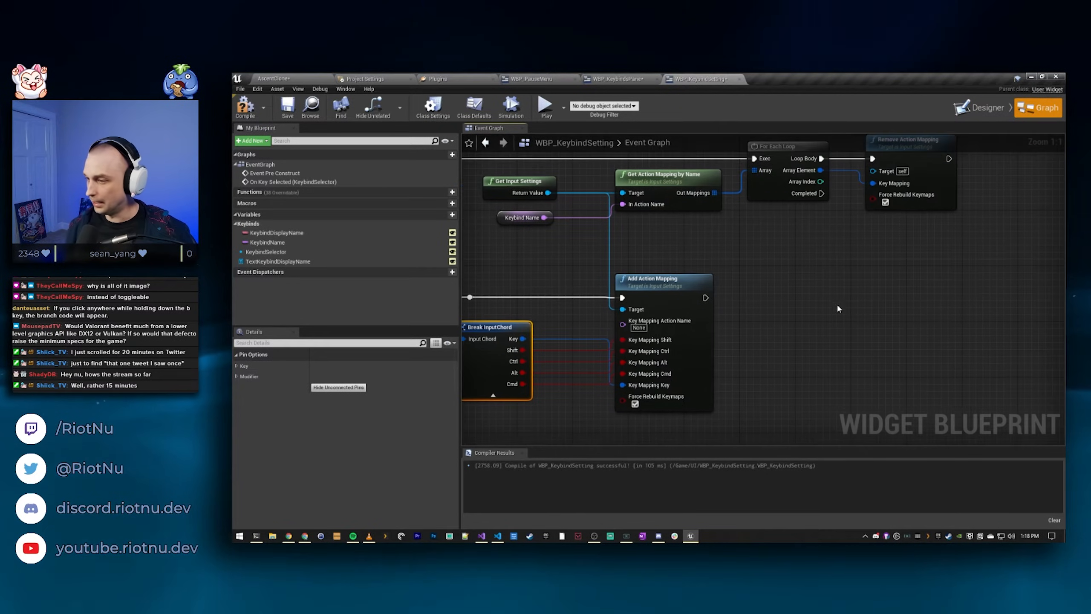
pyautogui.moveTo(705, 298); pyautogui.dragTo(831, 284)
pyautogui.write('save')
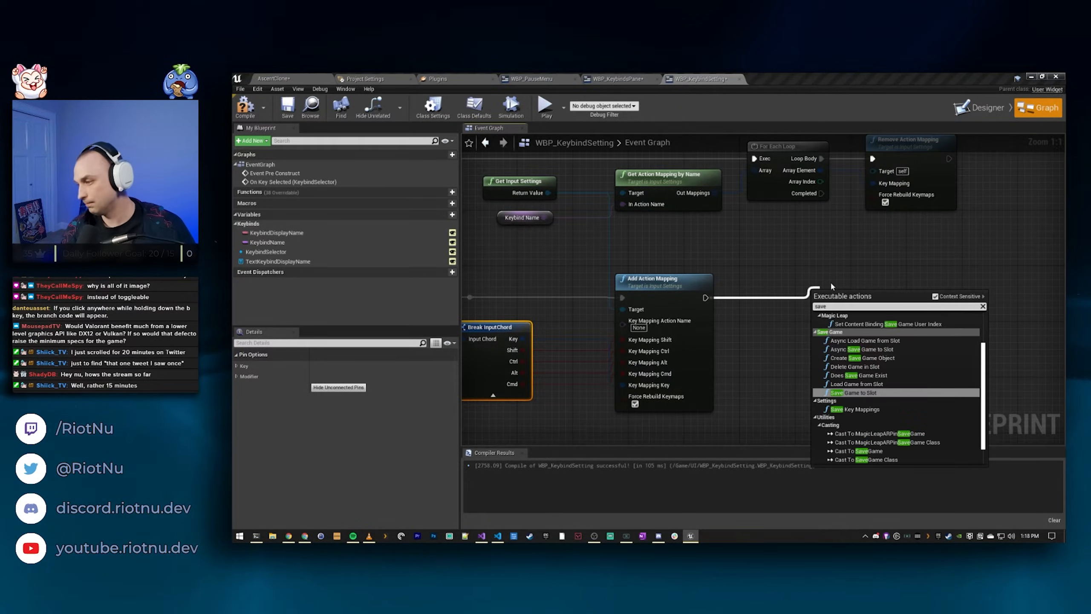
pyautogui.write('key')
pyautogui.press('Return')
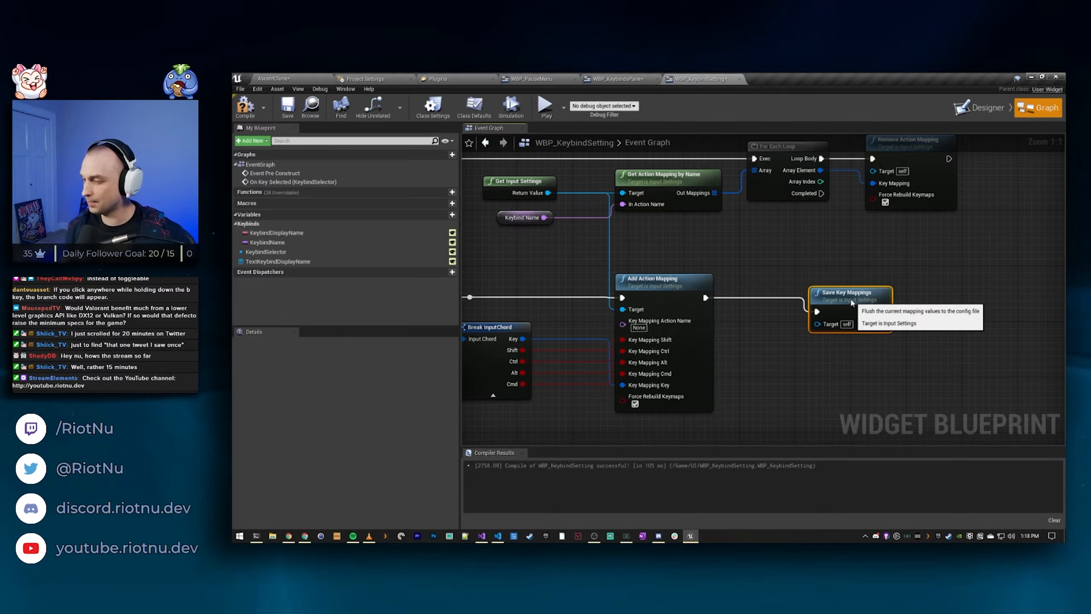
pyautogui.moveTo(784, 281); pyautogui.dragTo(791, 288)
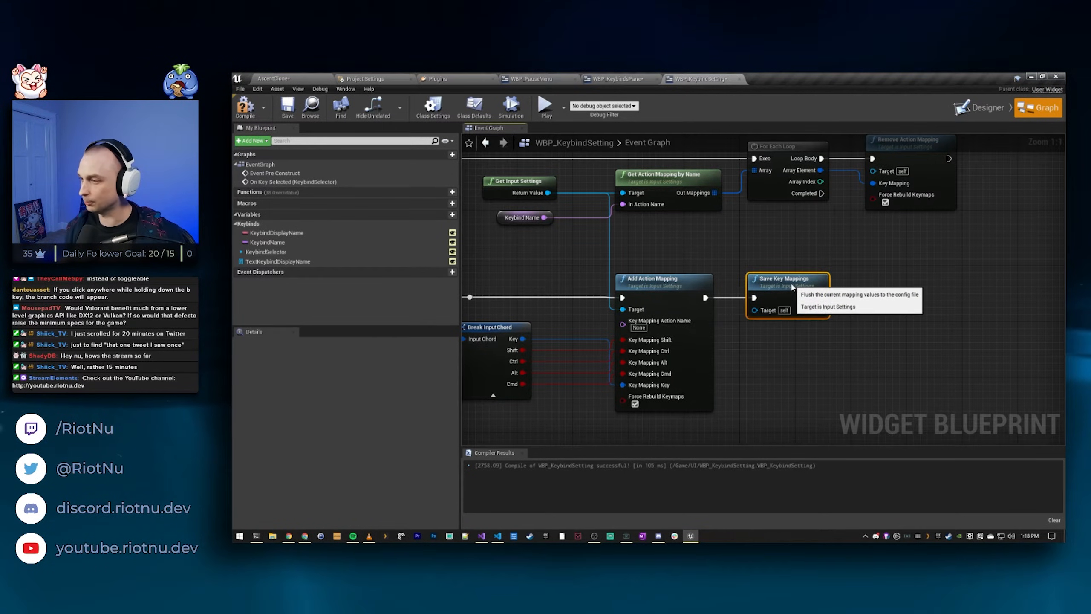
pyautogui.scroll(-4, 930, 323)
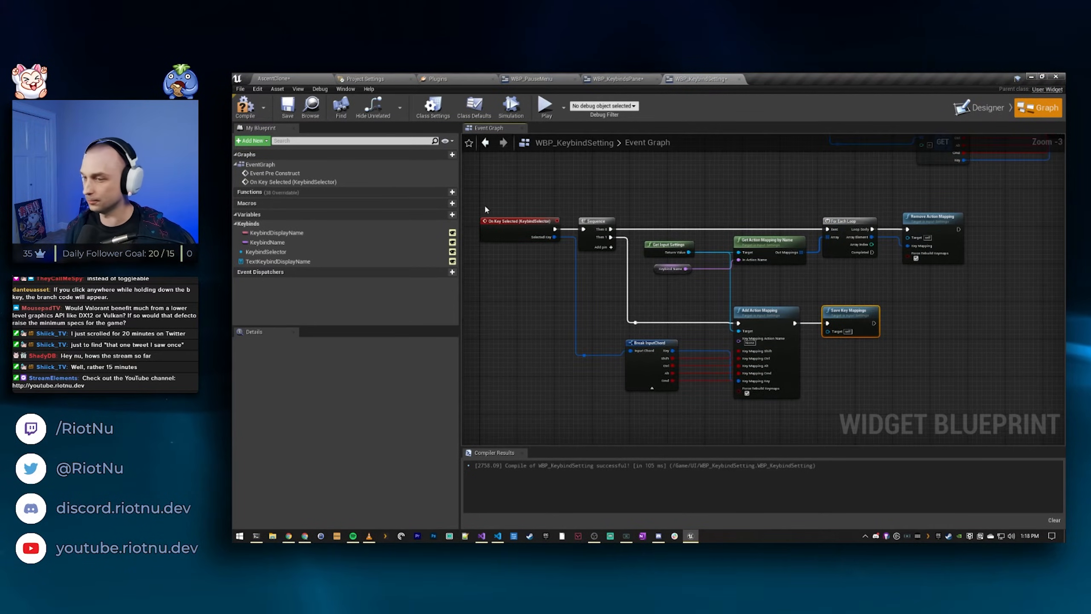
pyautogui.click(247, 111)
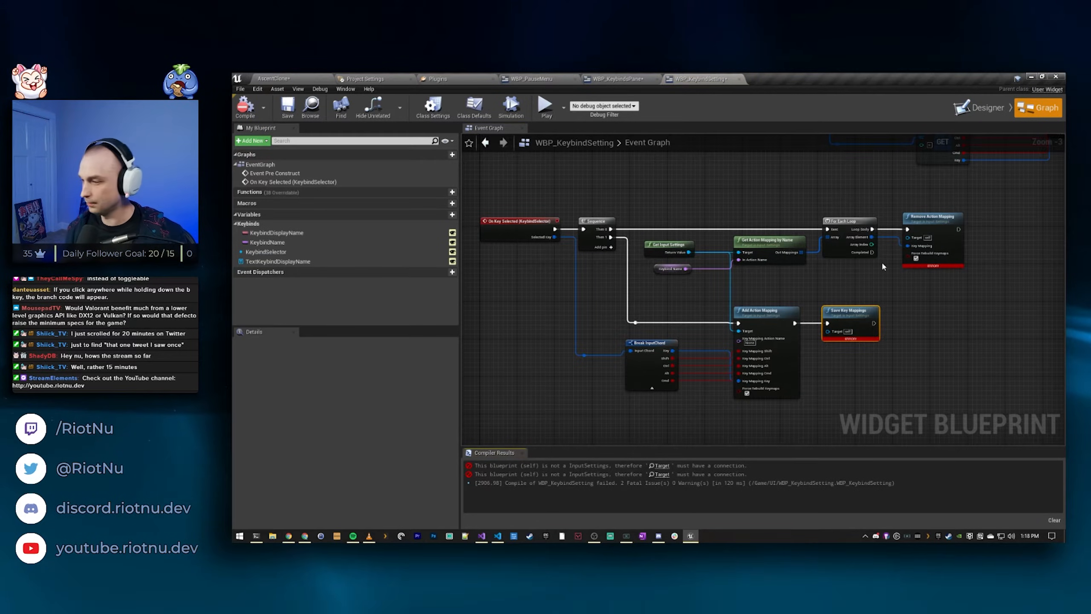
# Step: Place a copy of Get Input Settings beside Save Key Mappings and connect it as that node's Target
pyautogui.moveTo(950, 296); pyautogui.dragTo(770, 279, button='right')
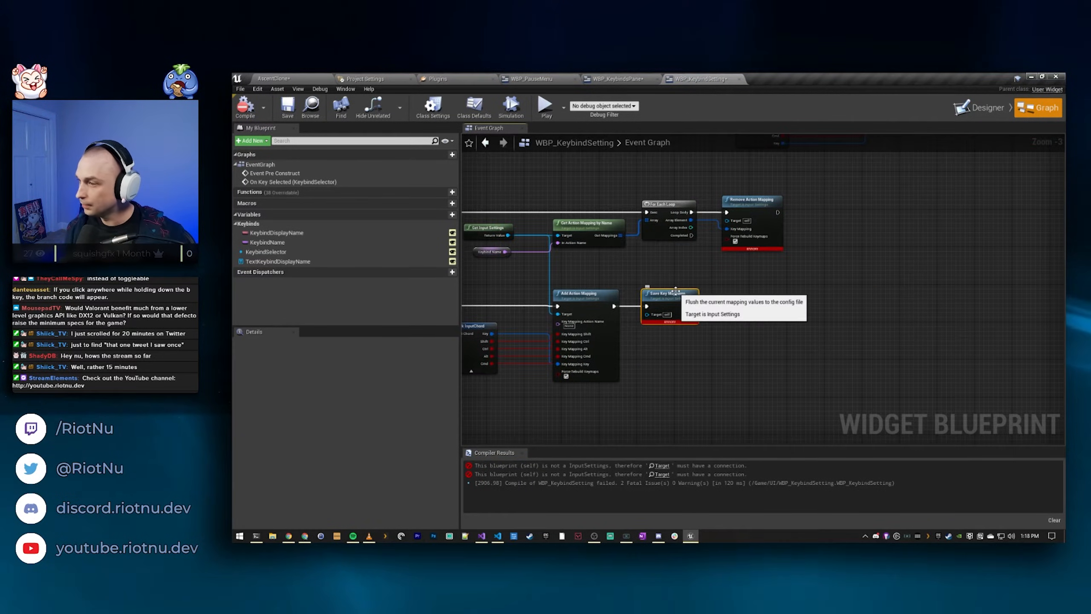
pyautogui.moveTo(677, 293); pyautogui.dragTo(715, 293)
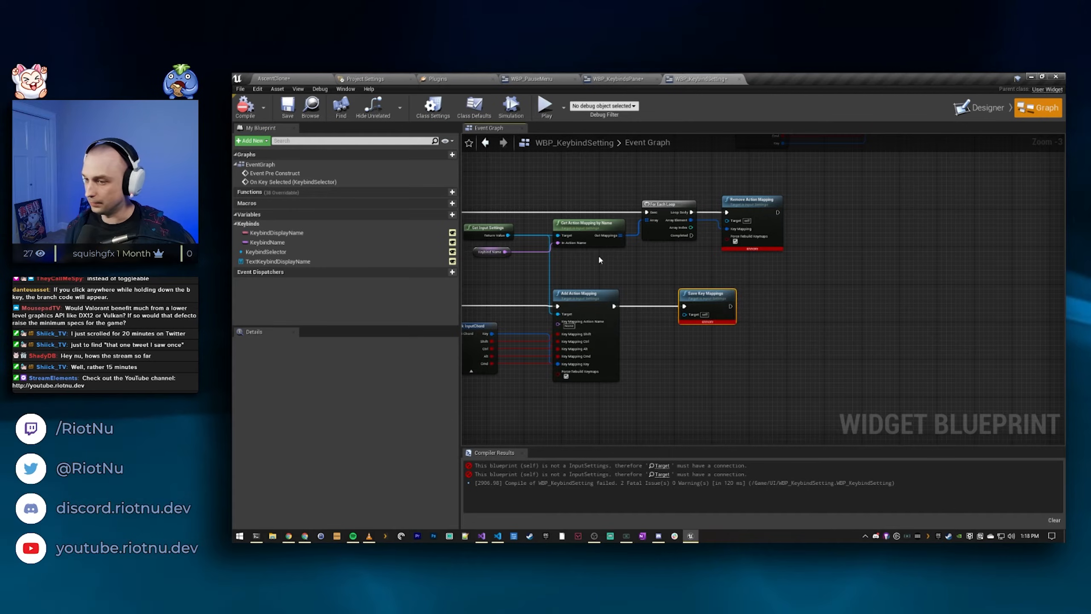
pyautogui.moveTo(495, 307); pyautogui.dragTo(596, 291, button='right')
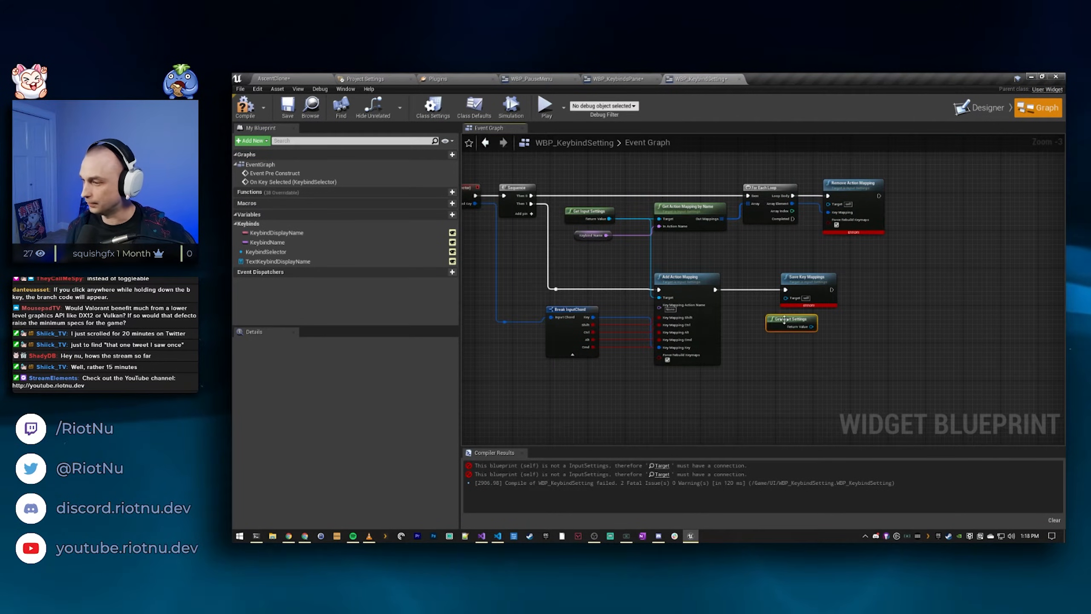
pyautogui.moveTo(772, 317); pyautogui.dragTo(788, 298)
# Step: Paste another Get Input Settings as the Target of Remove Action Mapping and recompile the widget blueprint
pyautogui.scroll(1, 799, 323)
pyautogui.moveTo(851, 175); pyautogui.dragTo(781, 298, button='right')
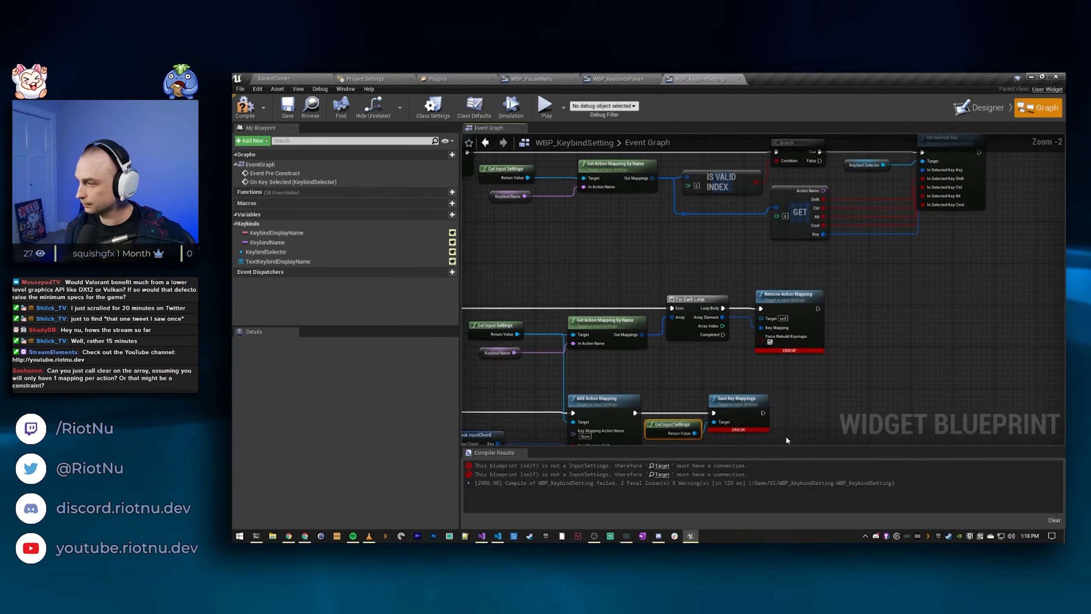
pyautogui.moveTo(783, 297); pyautogui.dragTo(825, 294)
pyautogui.hotkey('ctrl', 'v')
pyautogui.moveTo(780, 340); pyautogui.dragTo(758, 333)
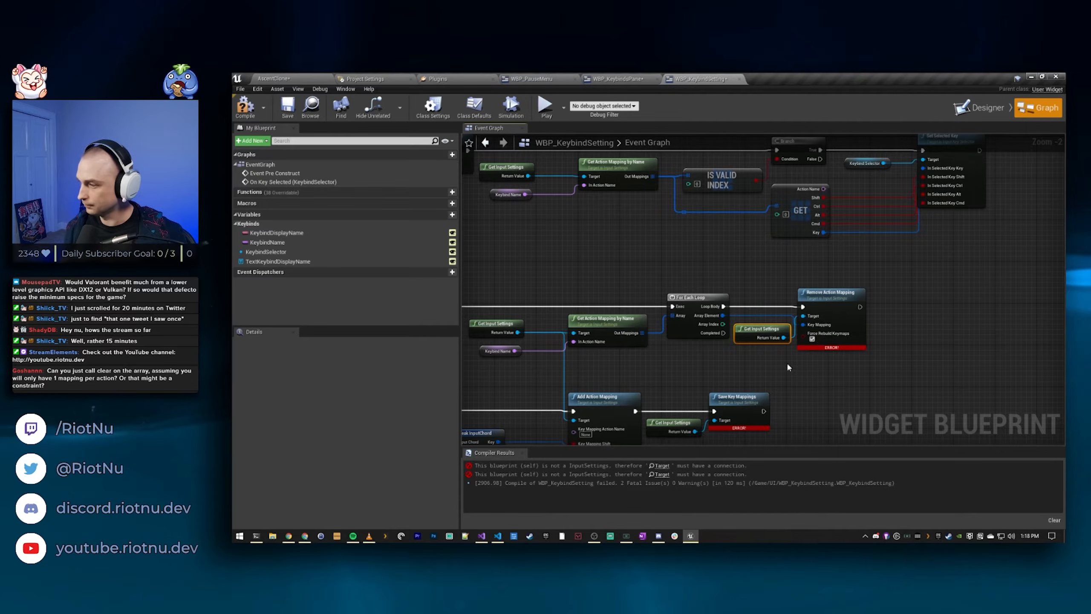
pyautogui.moveTo(790, 354); pyautogui.dragTo(842, 306, button='right')
pyautogui.click(242, 113)
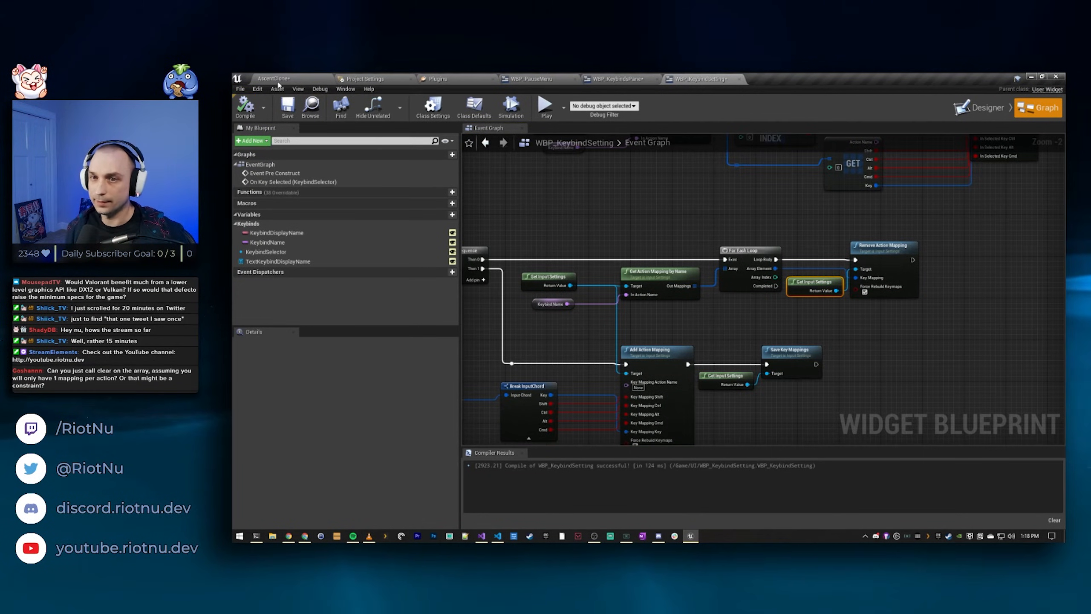
# Step: Play the level from the main editor and open the pause menu to test the keybind settings
pyautogui.click(275, 79)
pyautogui.click(764, 104)
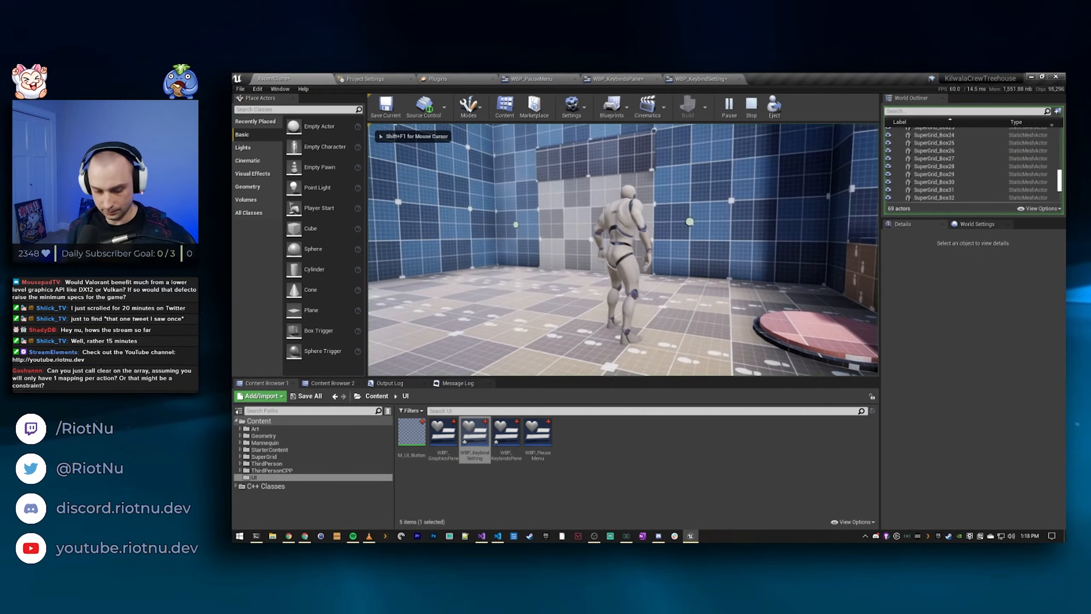
pyautogui.press('p')
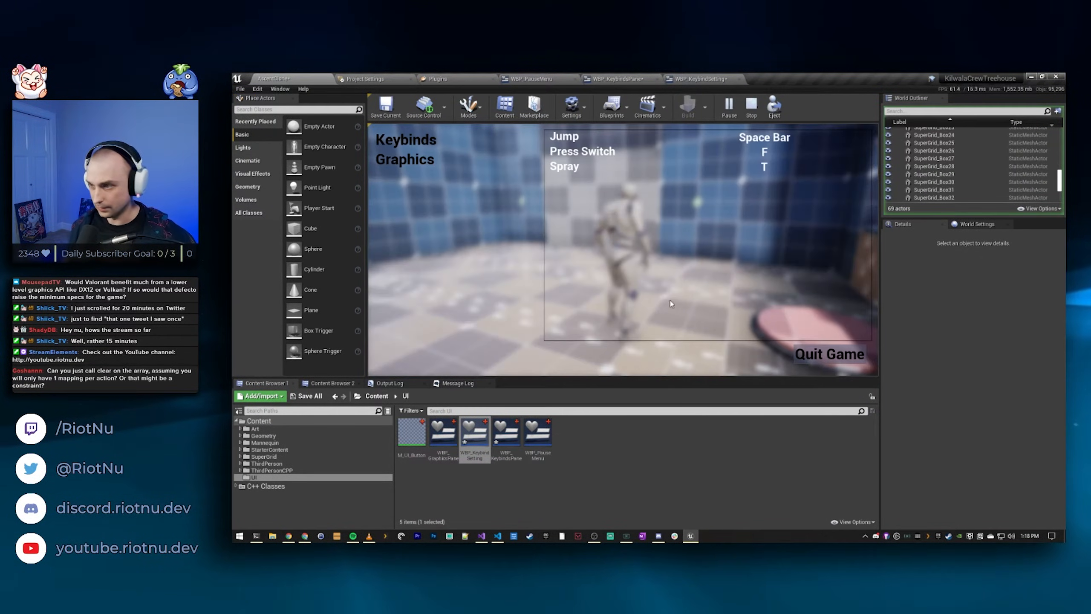
# Step: Rebind Spray in the running game's pause menu first to Ctrl+E and then to Shift+E
pyautogui.click(765, 167)
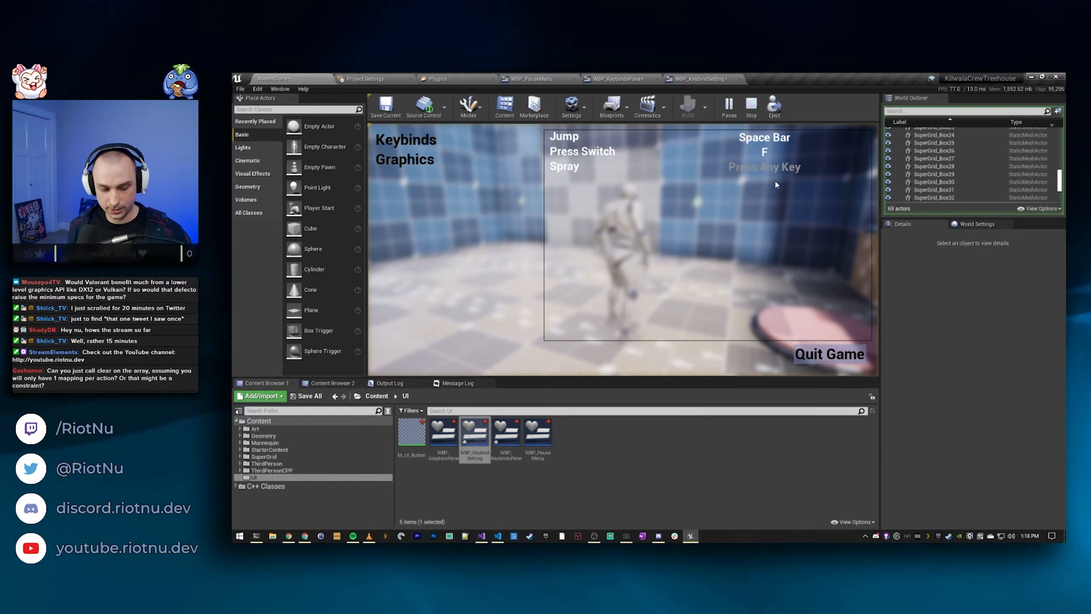
pyautogui.press('e')
pyautogui.click(766, 167)
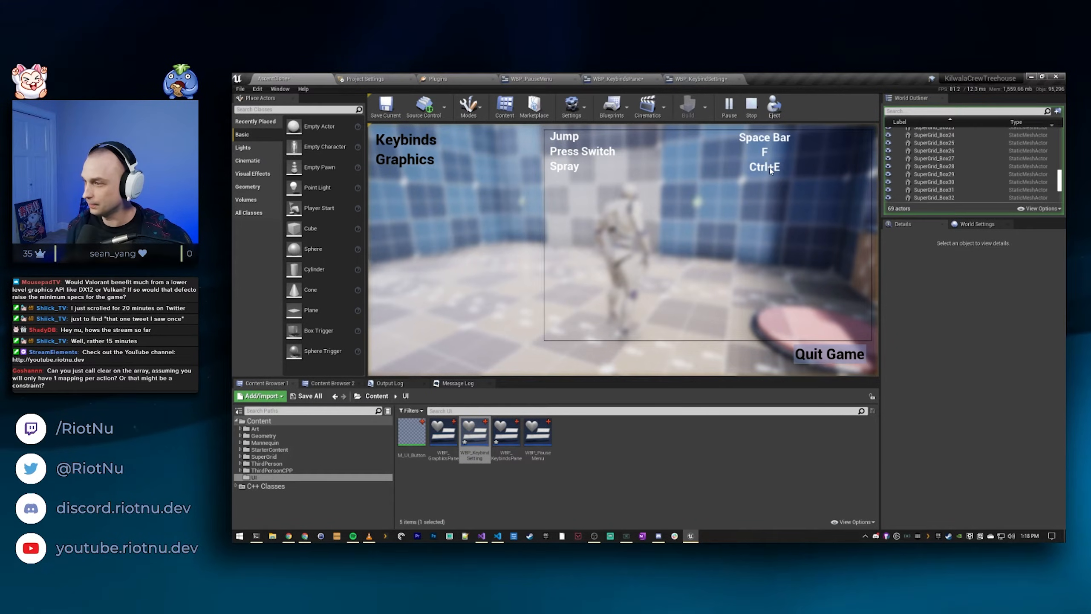
pyautogui.press('e')
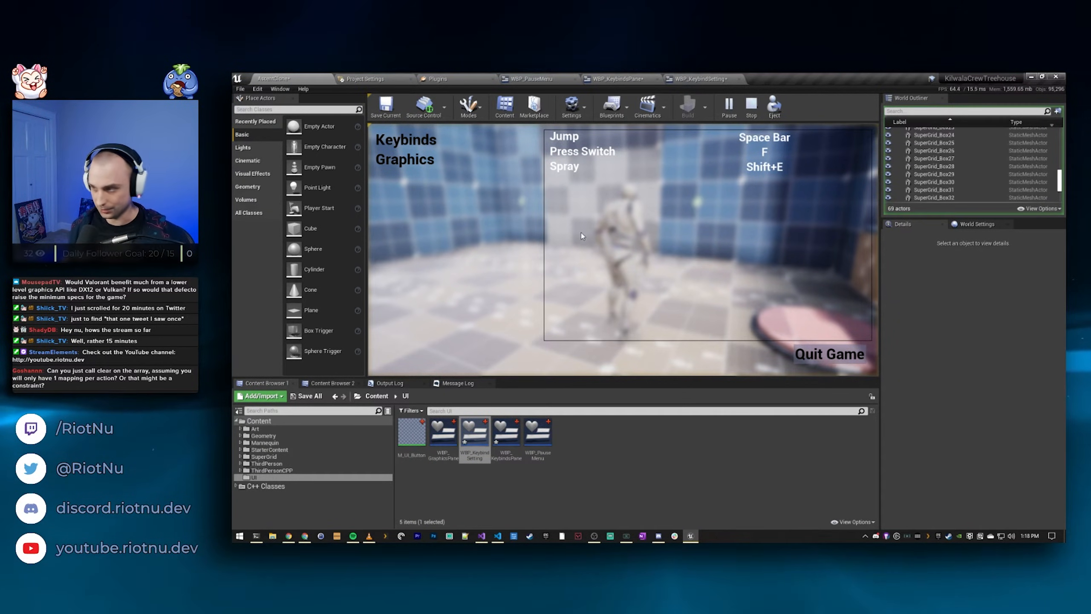
# Step: Close the pause menu, walk the character to the wall to test the new Spray key, and stop the play session
pyautogui.press('Escape')
pyautogui.press('w')
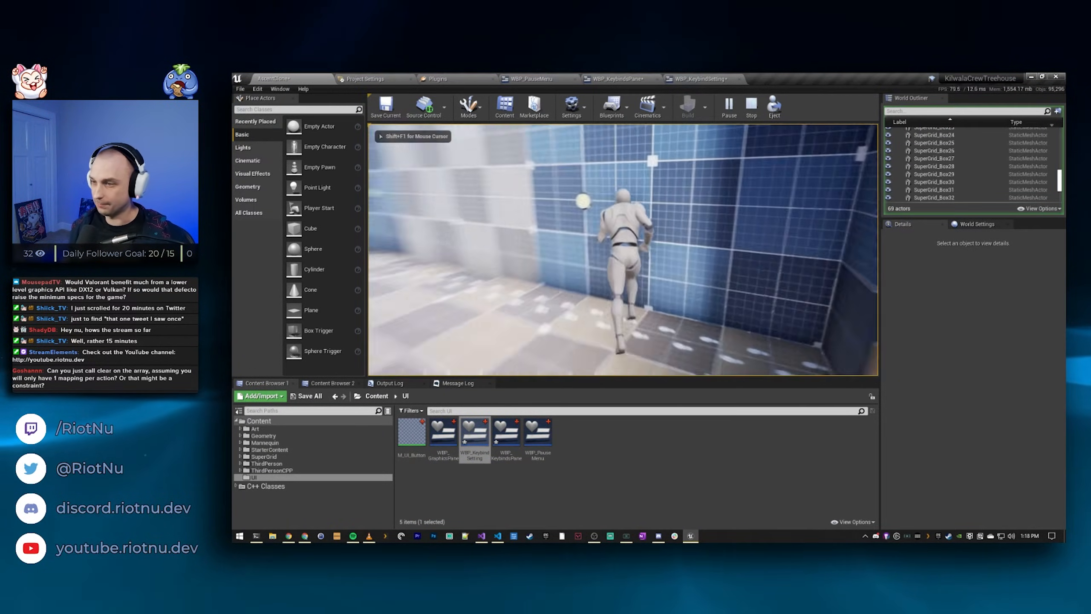
pyautogui.press('w')
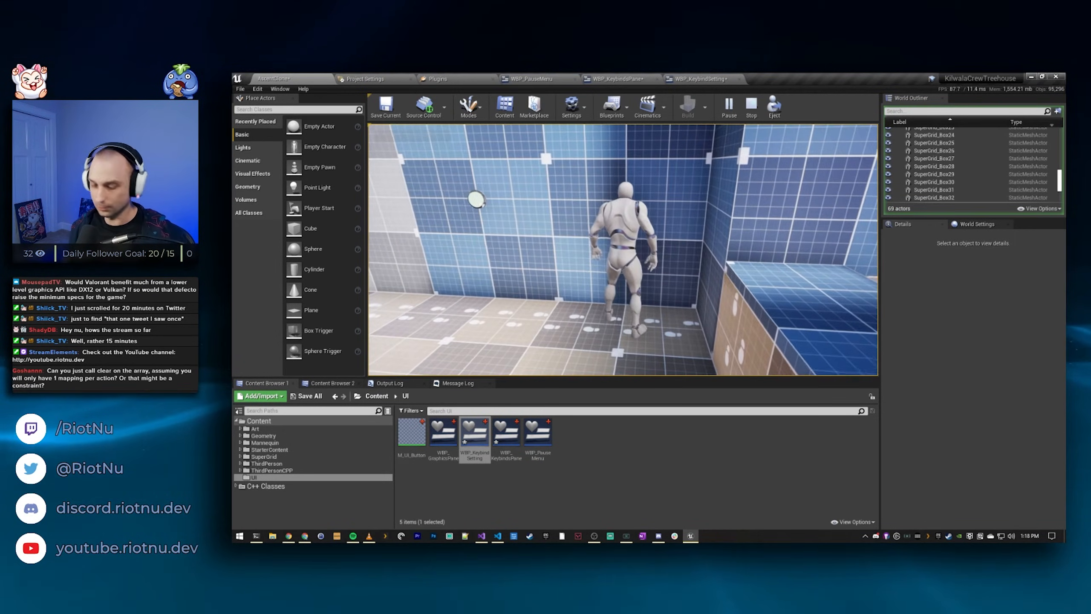
pyautogui.press('w')
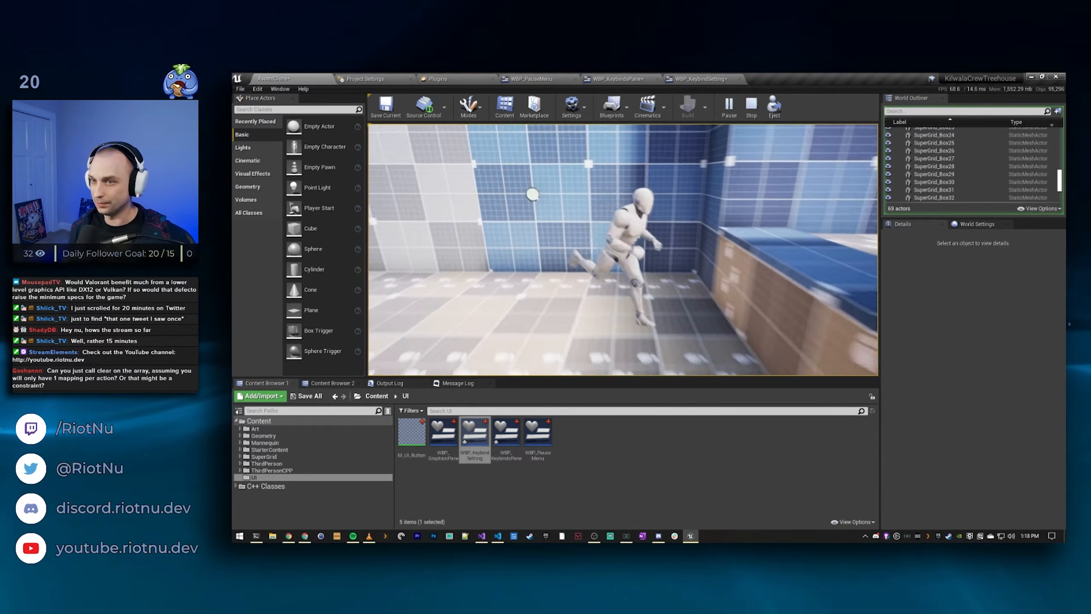
pyautogui.press('Escape')
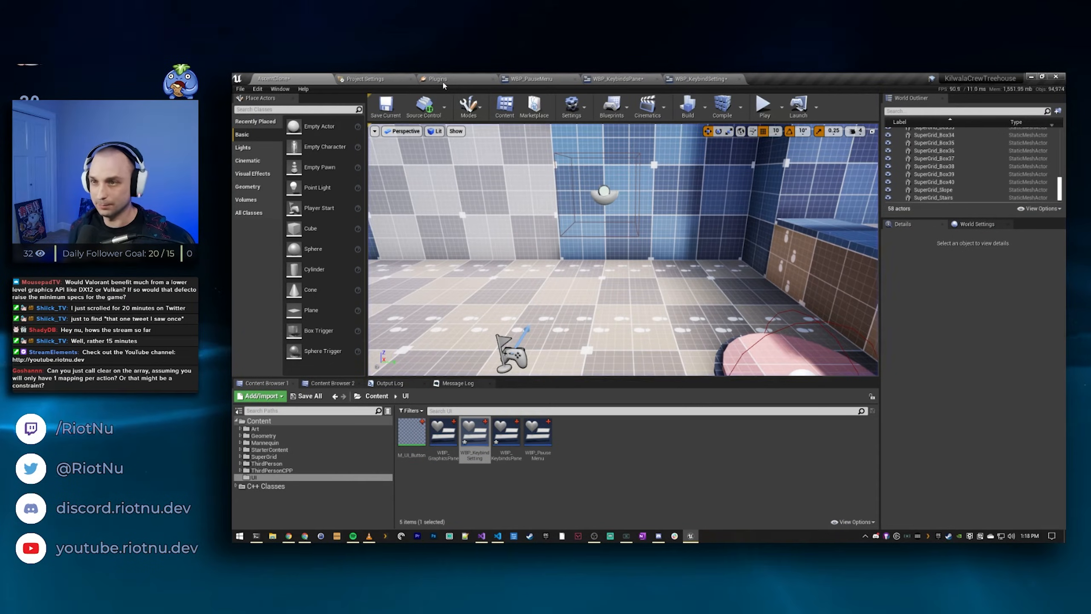
# Step: In the Project Settings input bindings, delete every key binding under the action mapping named None
pyautogui.click(439, 79)
pyautogui.click(402, 79)
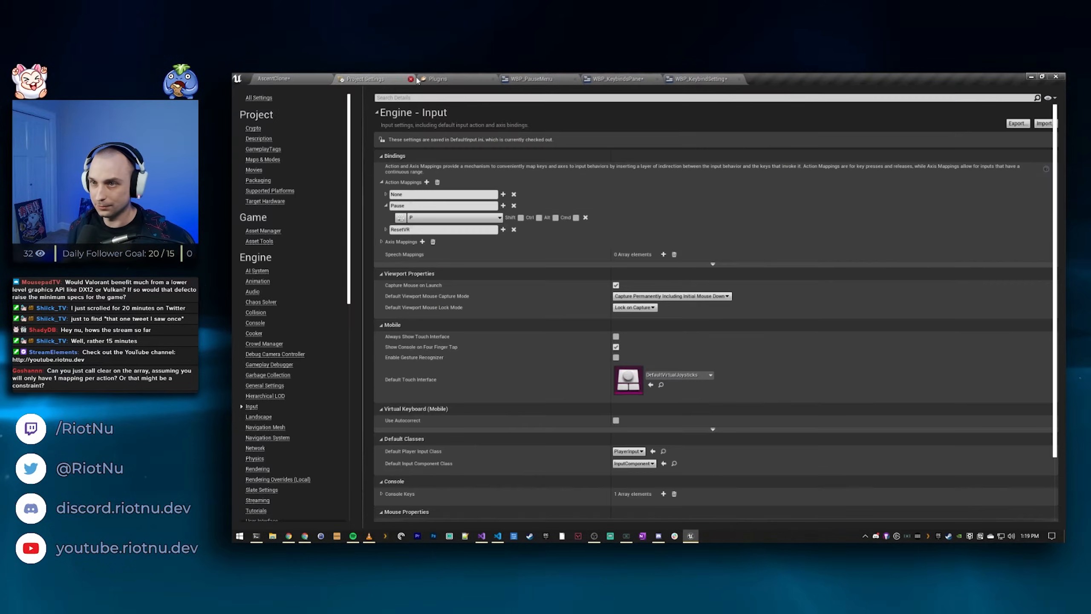
pyautogui.click(449, 82)
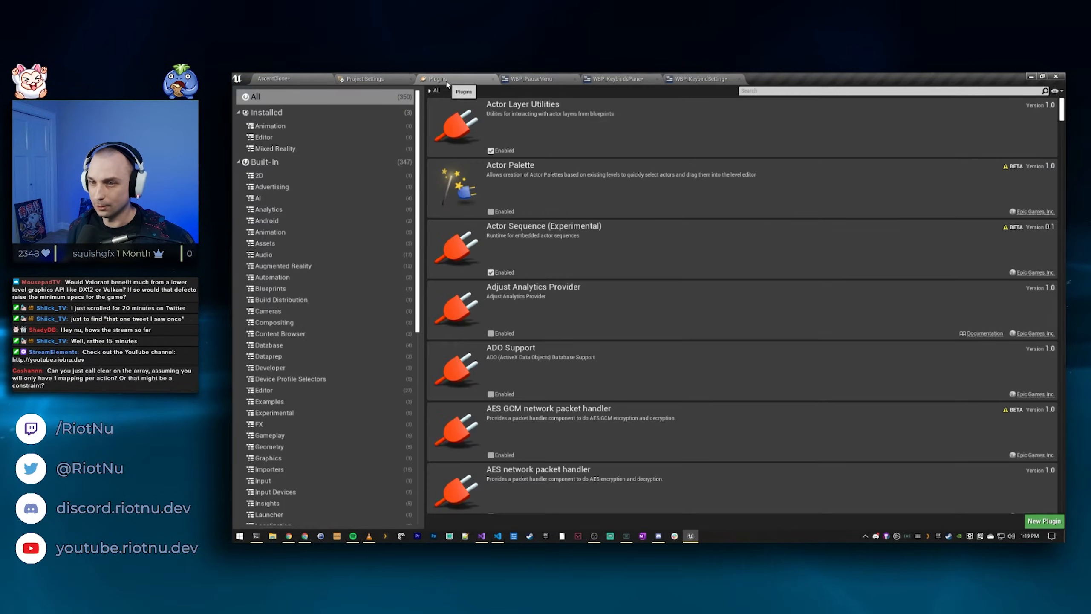
pyautogui.click(400, 80)
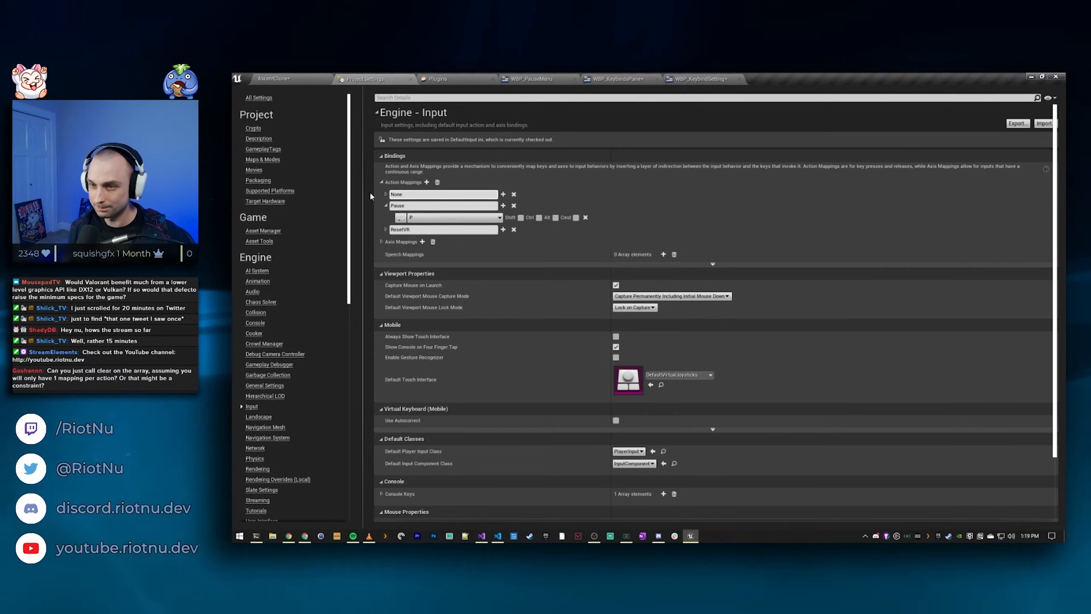
pyautogui.click(386, 195)
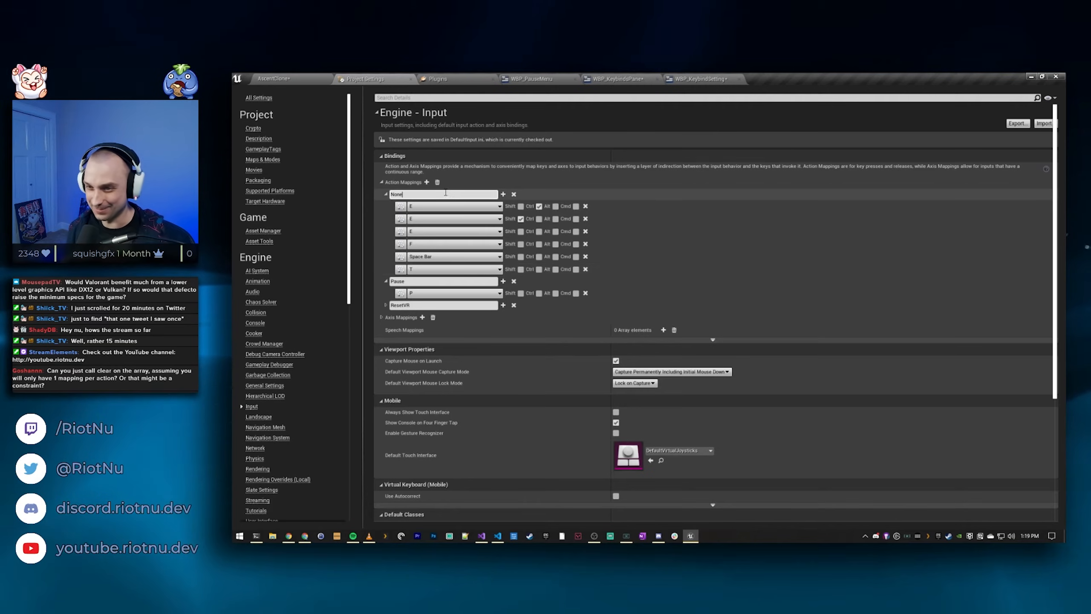
pyautogui.click(586, 207)
pyautogui.click(586, 207)
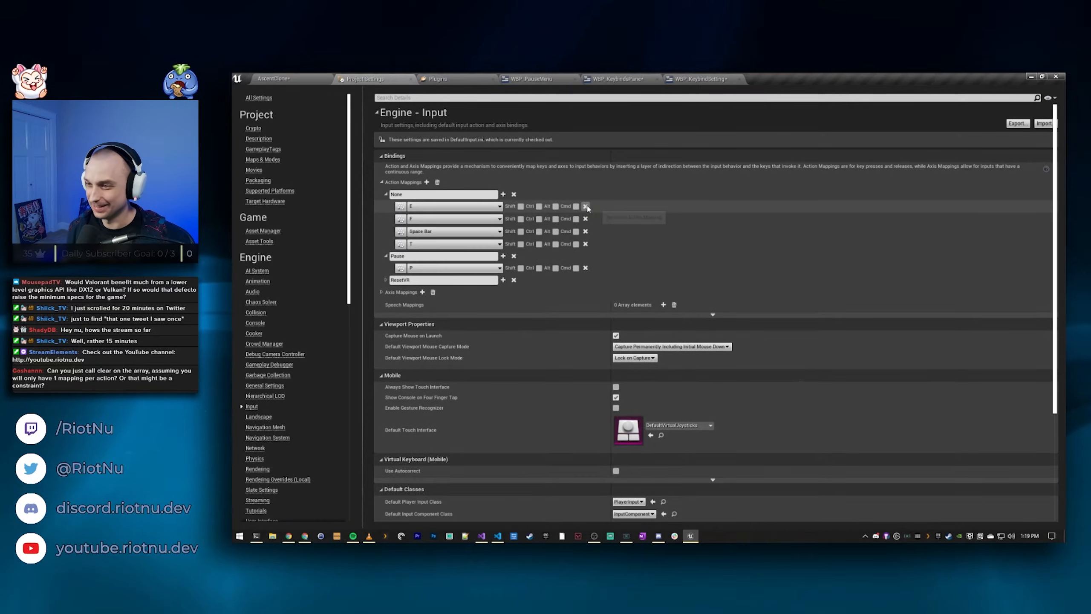
pyautogui.click(585, 206)
pyautogui.click(586, 206)
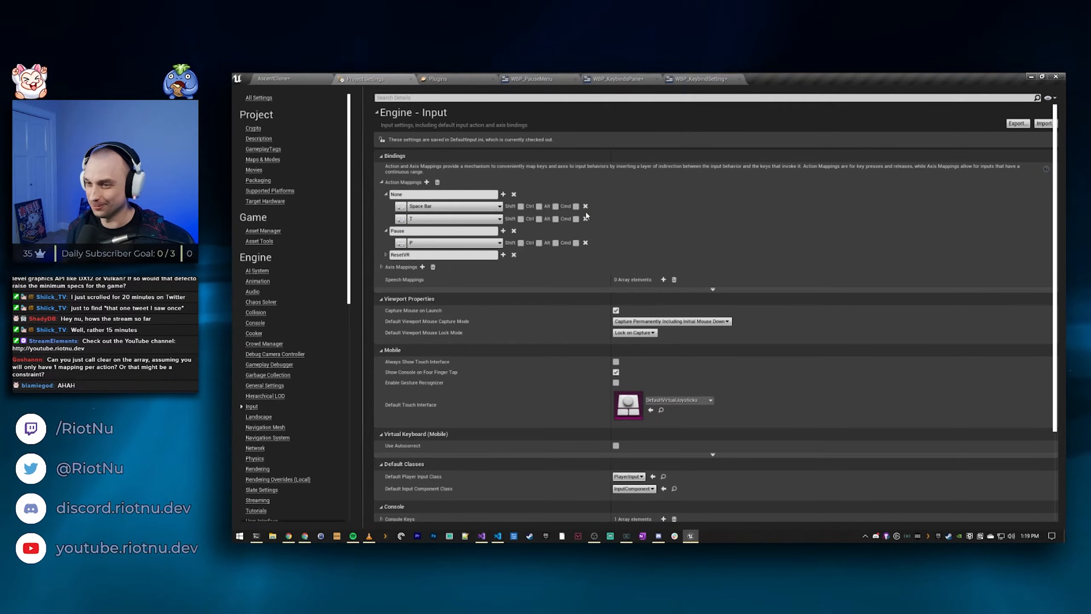
pyautogui.click(586, 218)
pyautogui.click(585, 206)
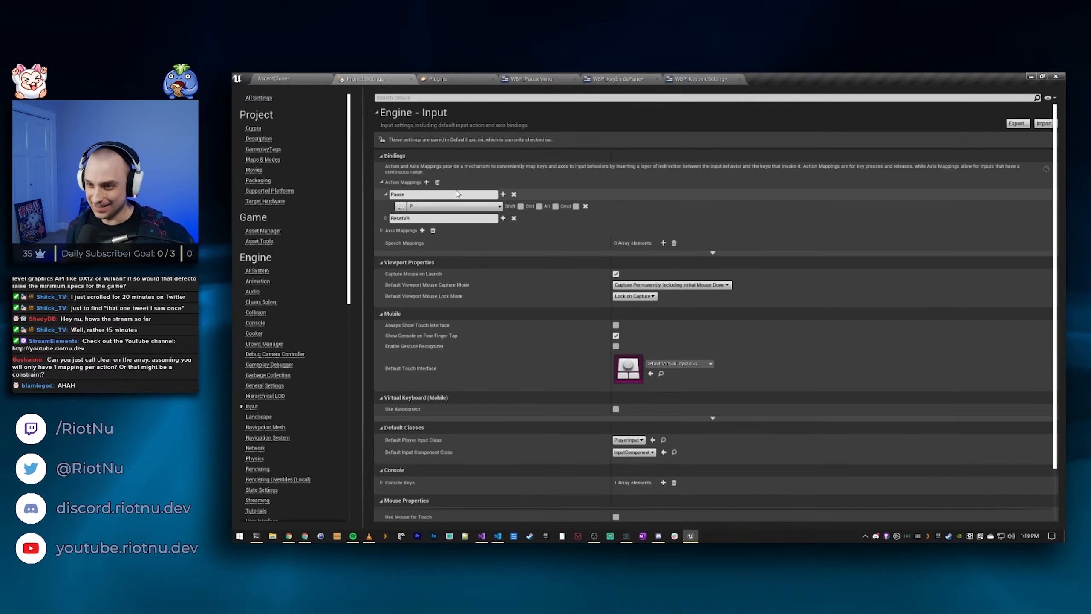
# Step: Add an action mapping named Jump and bind it to the Space Bar
pyautogui.click(427, 183)
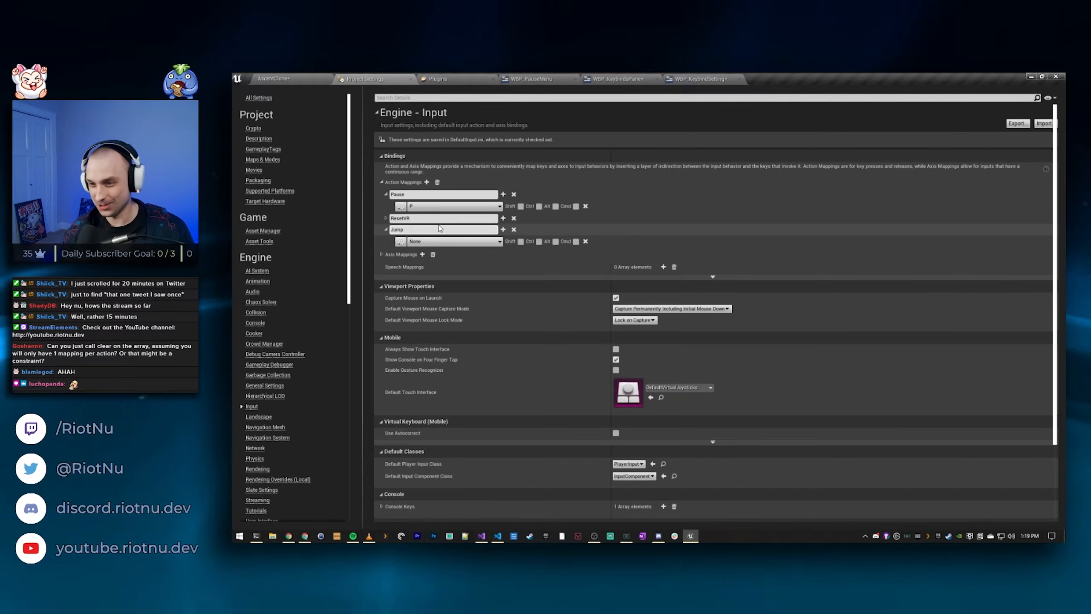
pyautogui.click(400, 243)
pyautogui.press('space')
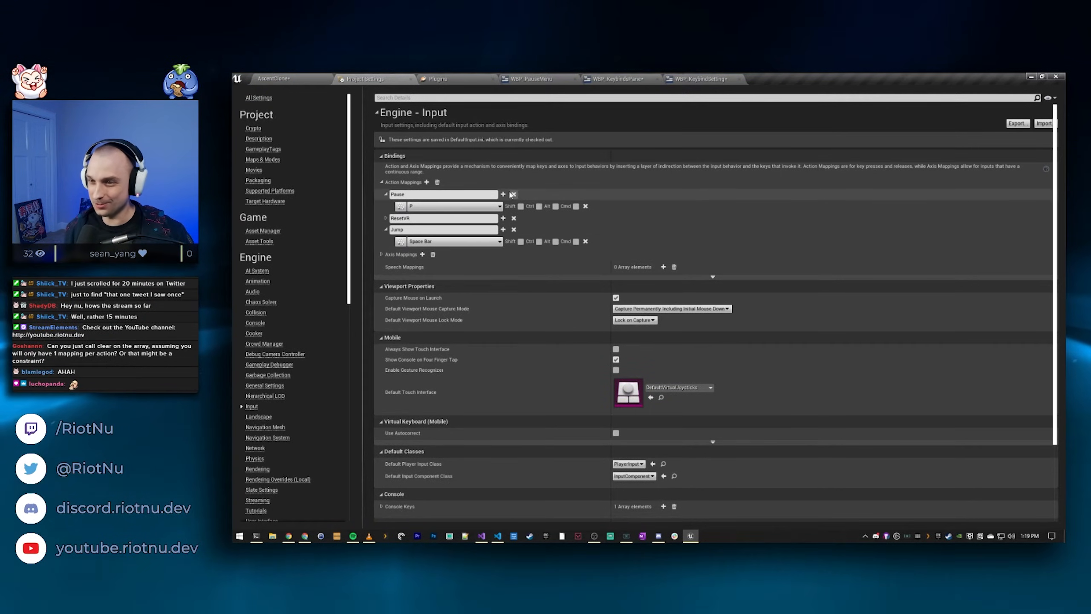
# Step: Add an action mapping named Spray and bind it to the T key
pyautogui.click(427, 182)
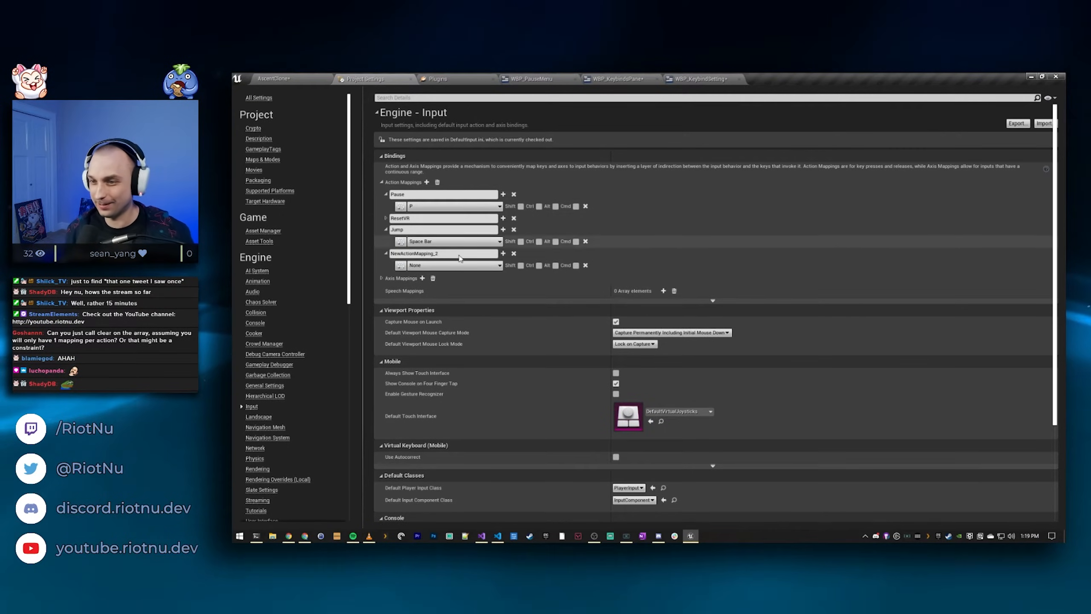
pyautogui.moveTo(463, 252); pyautogui.dragTo(328, 217)
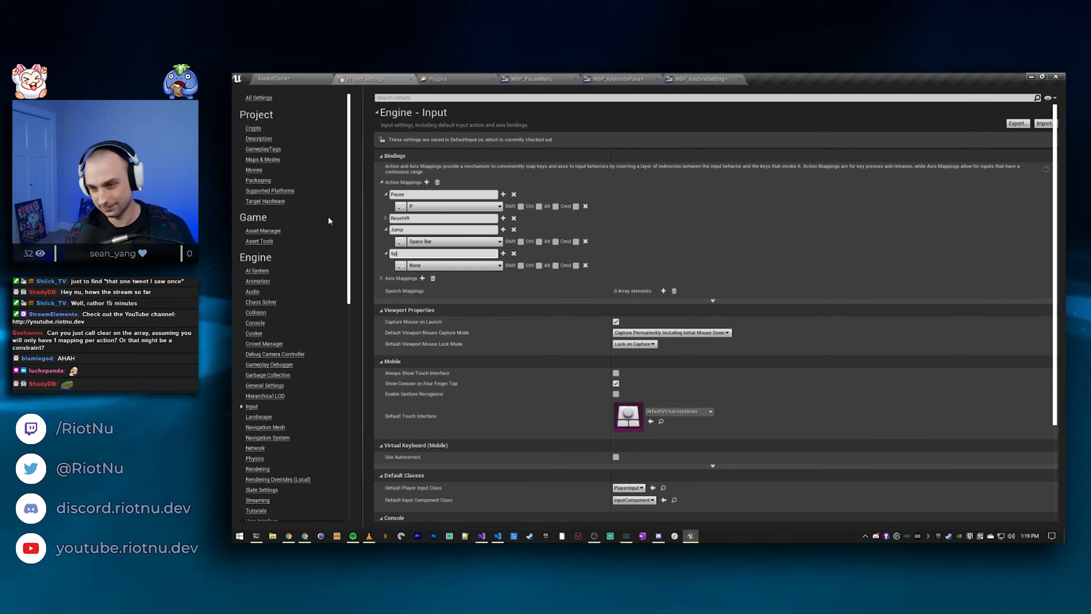
pyautogui.write('Spray')
pyautogui.click(401, 265)
pyautogui.press('shift')
pyautogui.click(400, 265)
pyautogui.press('t')
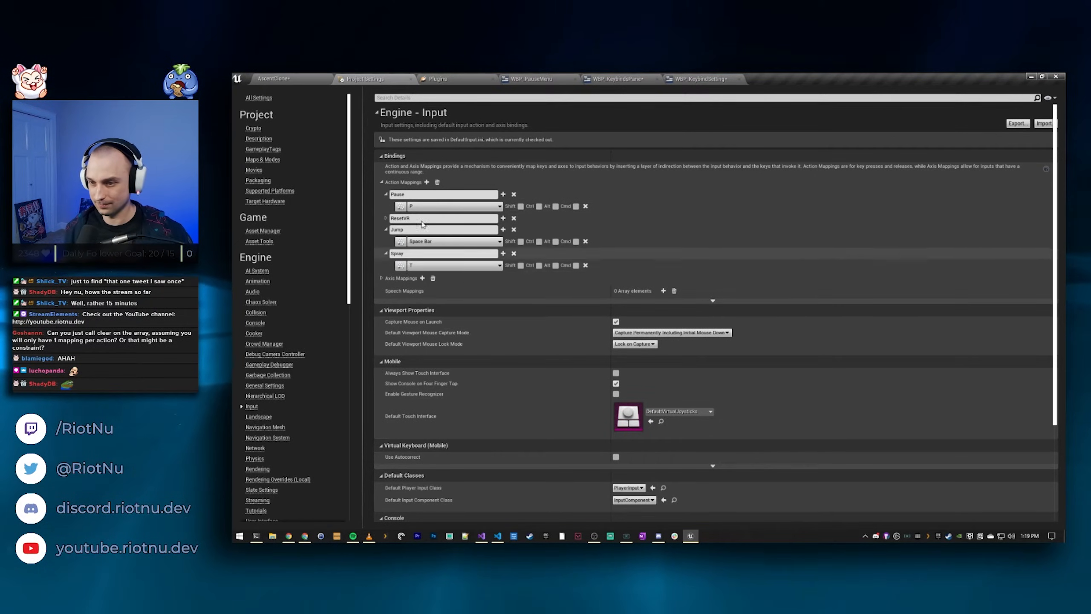
# Step: Add an action mapping named Interact and bind it to the F key
pyautogui.click(426, 182)
pyautogui.click(429, 276)
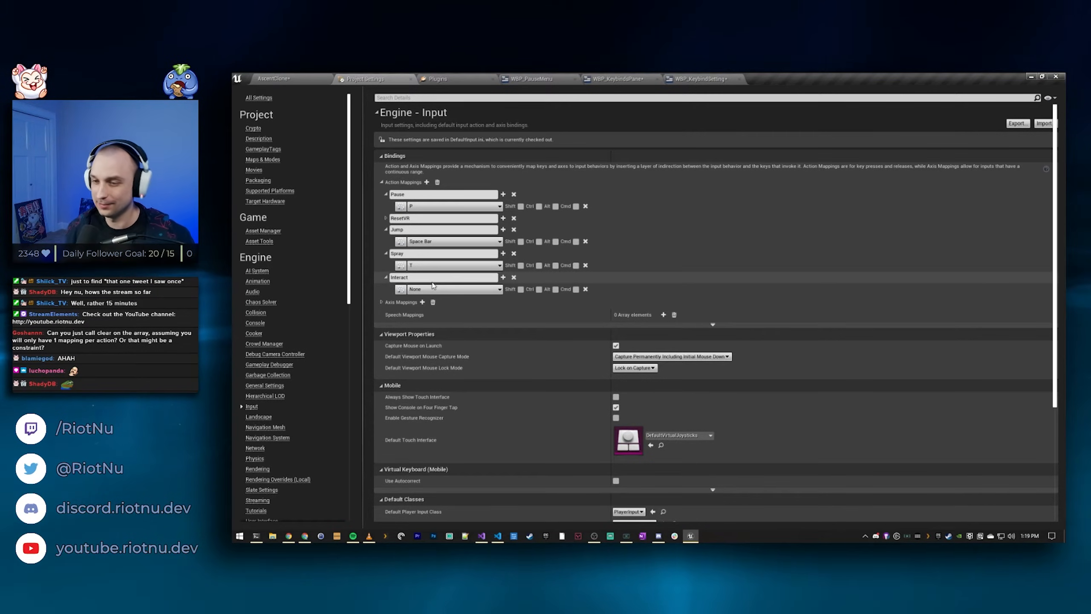
pyautogui.click(401, 289)
pyautogui.press('f')
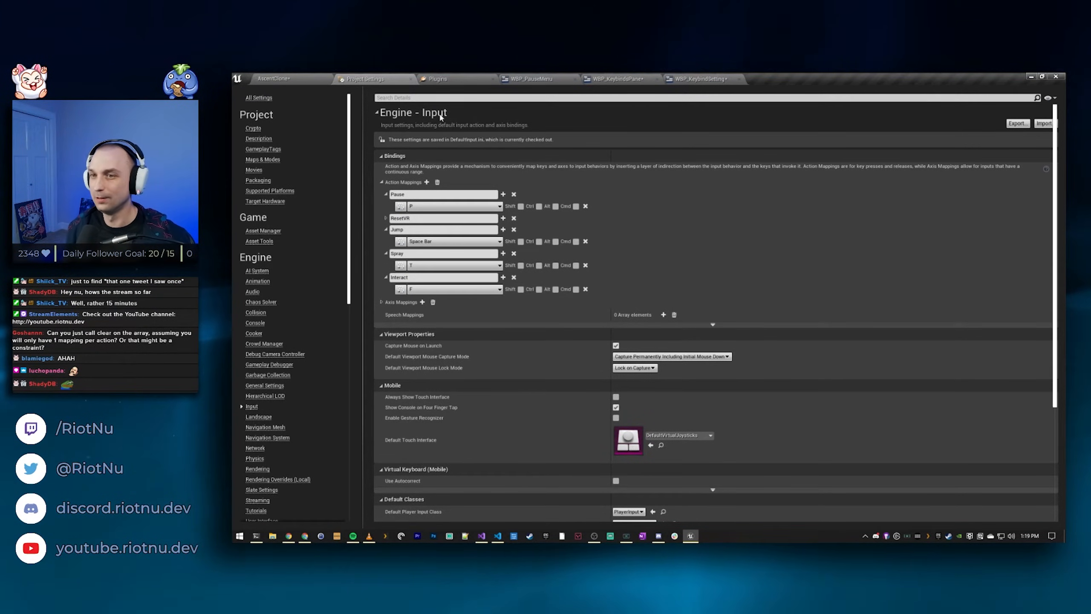
# Step: In WBP_KeybindSetting, connect the Keybind Name variable to Add Action Mapping's Key Mapping Action Name input and compile the blueprint
pyautogui.click(693, 82)
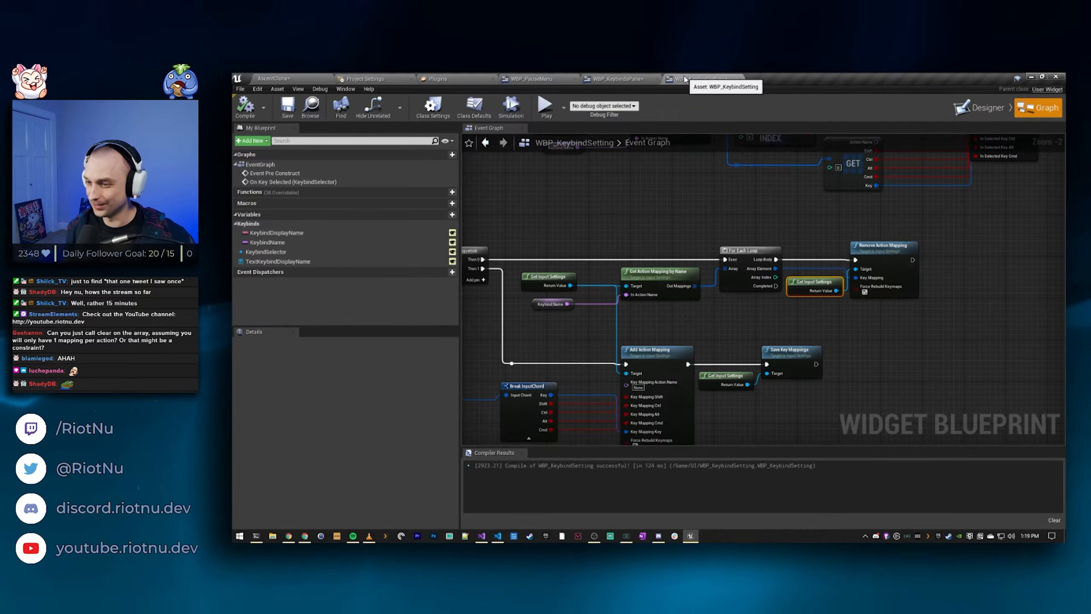
pyautogui.moveTo(689, 366); pyautogui.dragTo(663, 263, button='right')
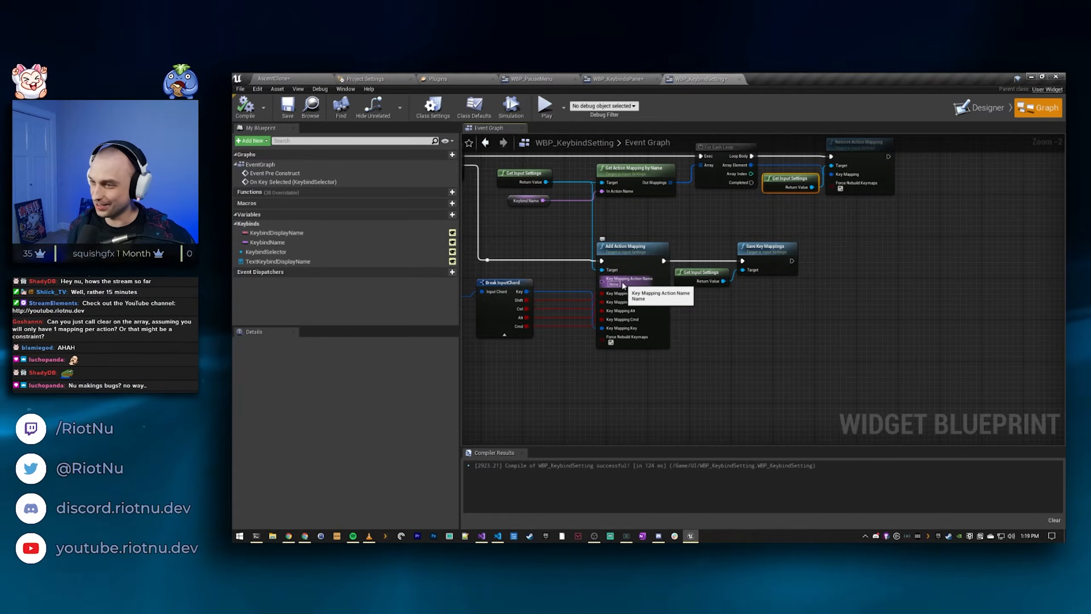
pyautogui.moveTo(535, 261); pyautogui.dragTo(547, 255, button='right')
pyautogui.moveTo(557, 196); pyautogui.dragTo(615, 272)
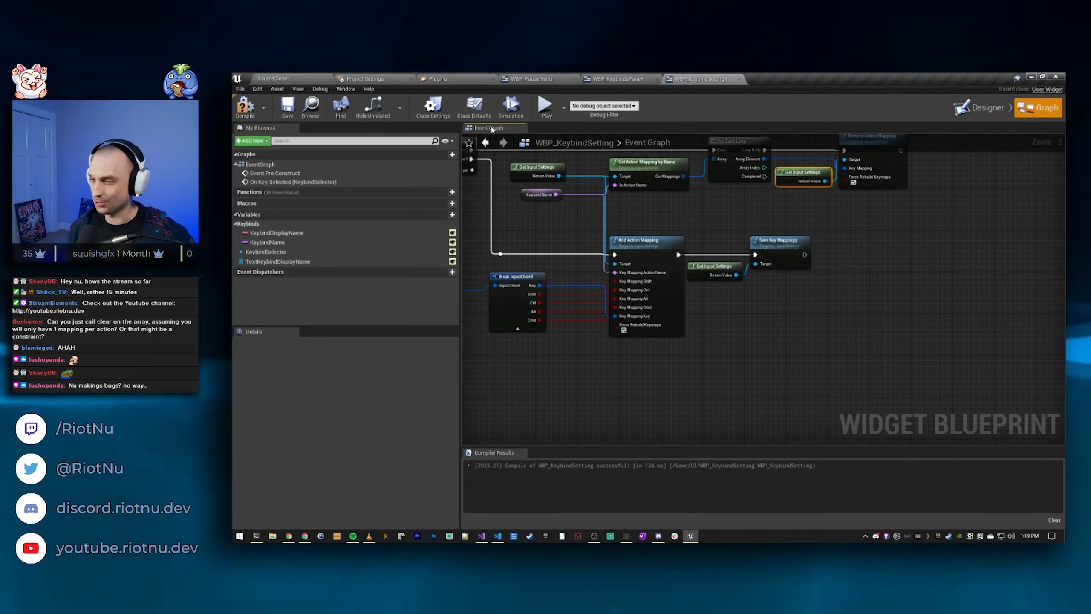
pyautogui.click(246, 108)
pyautogui.moveTo(583, 187); pyautogui.dragTo(583, 232, button='right')
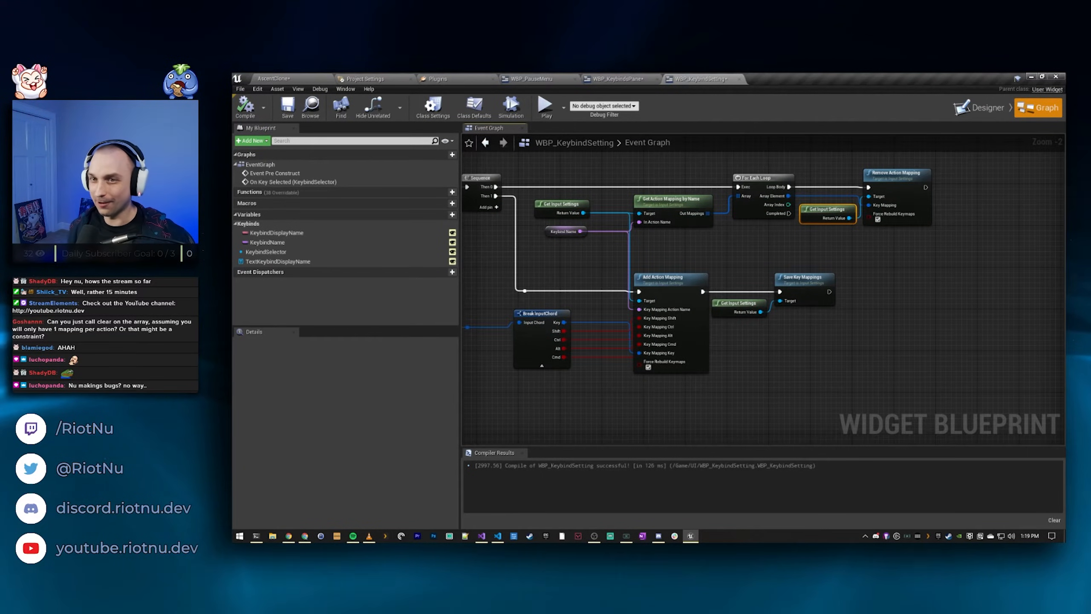
# Step: Play the level from the main editor and rebind Spray to Shift+E in the pause menu
pyautogui.click(273, 82)
pyautogui.click(764, 106)
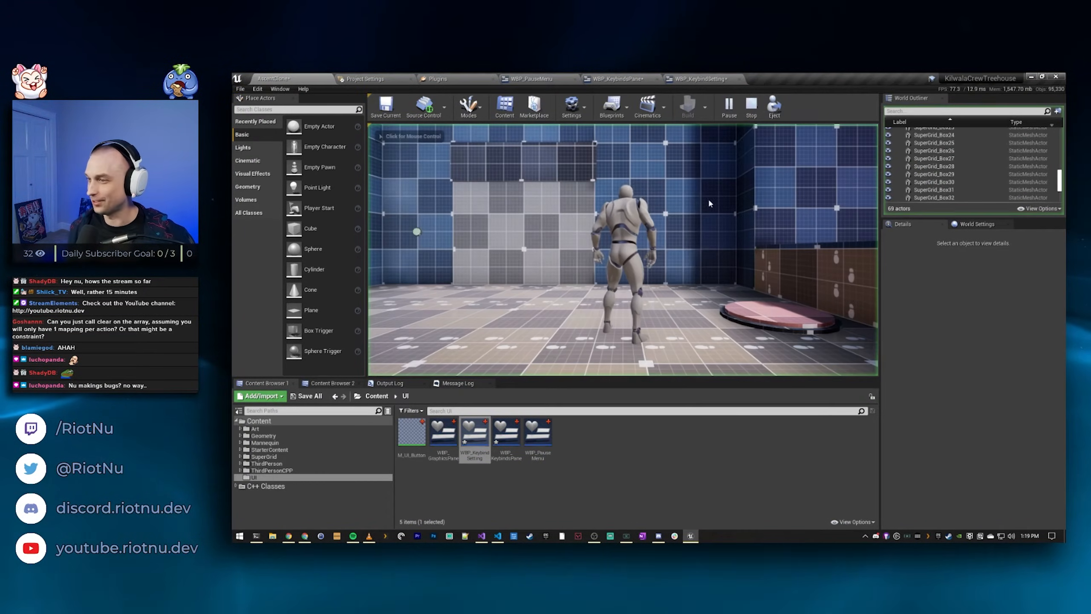
pyautogui.press('p')
pyautogui.click(760, 169)
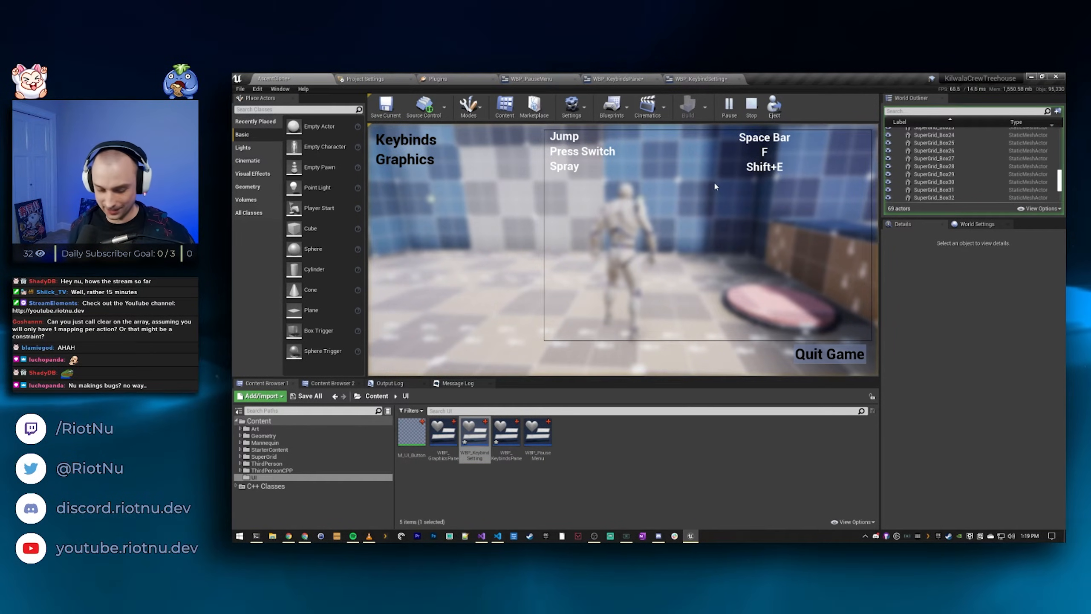
# Step: Close the pause menu, test Shift+E spraying on the wall, recheck the keybind list, and stop the play session
pyautogui.press('p')
pyautogui.press('w')
pyautogui.hotkey('shift', 'e')
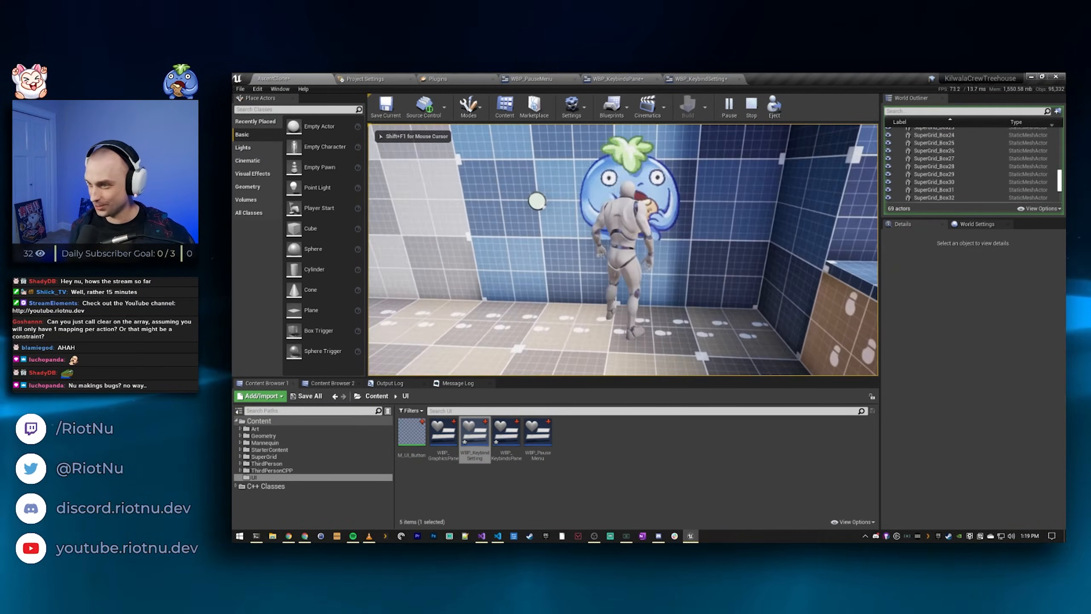
pyautogui.press('s')
pyautogui.press('w')
pyautogui.press('a')
pyautogui.press('s')
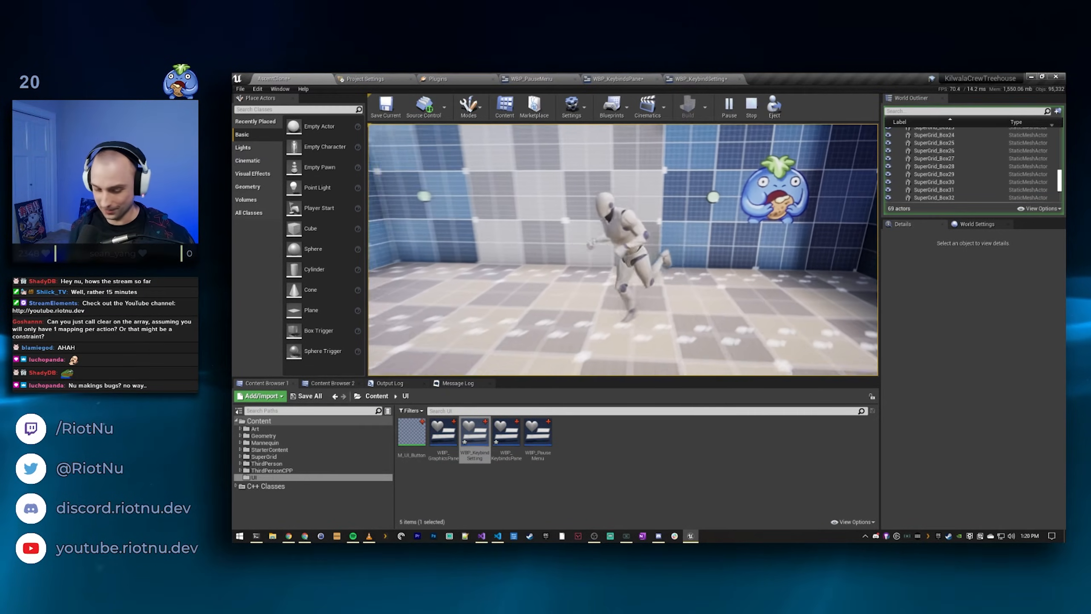
pyautogui.press('p')
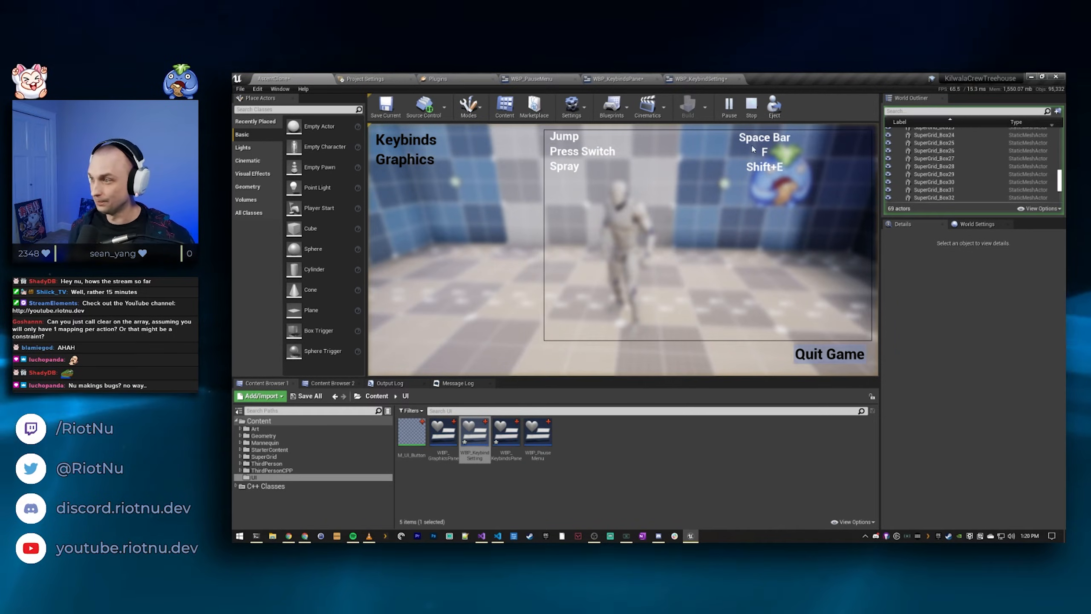
pyautogui.click(752, 107)
# Step: Replay the level to check the Spray keybind in the pause menu, and check the action mappings in Project Settings
pyautogui.click(764, 104)
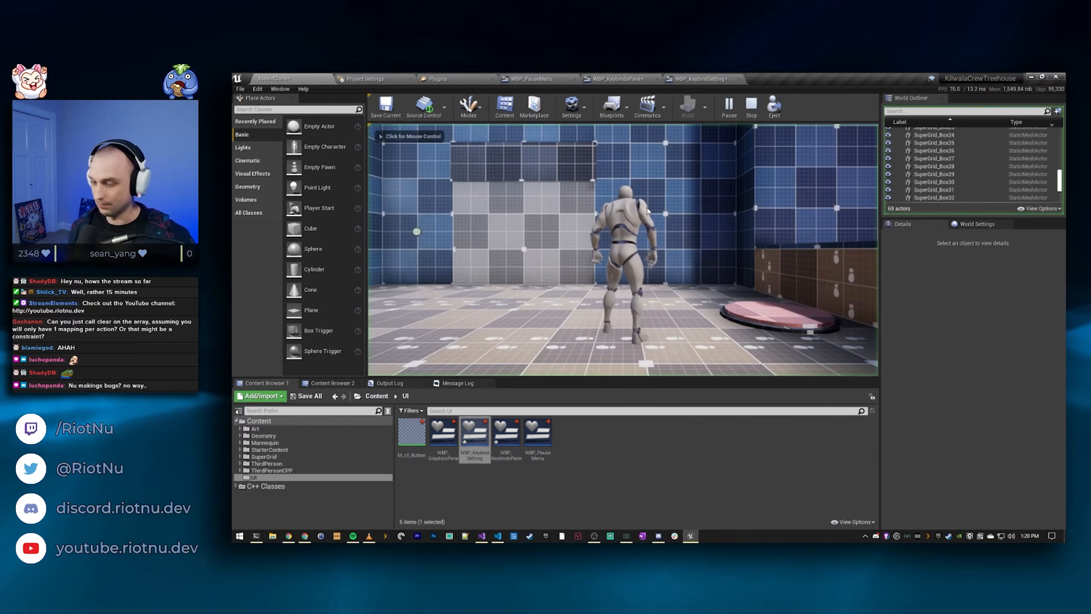
pyautogui.press('p')
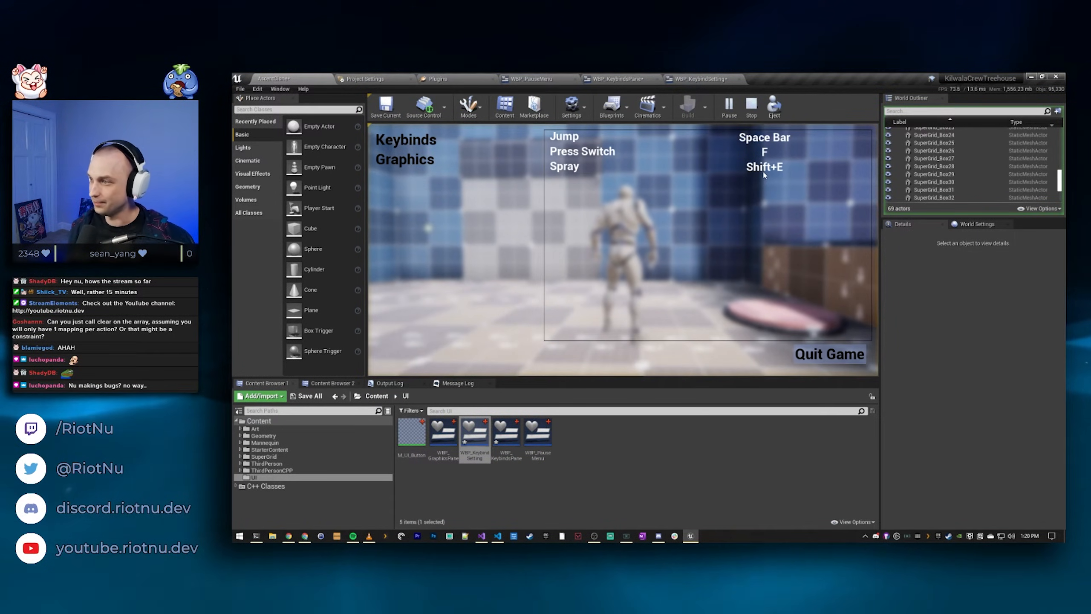
pyautogui.press('p')
pyautogui.press('Escape')
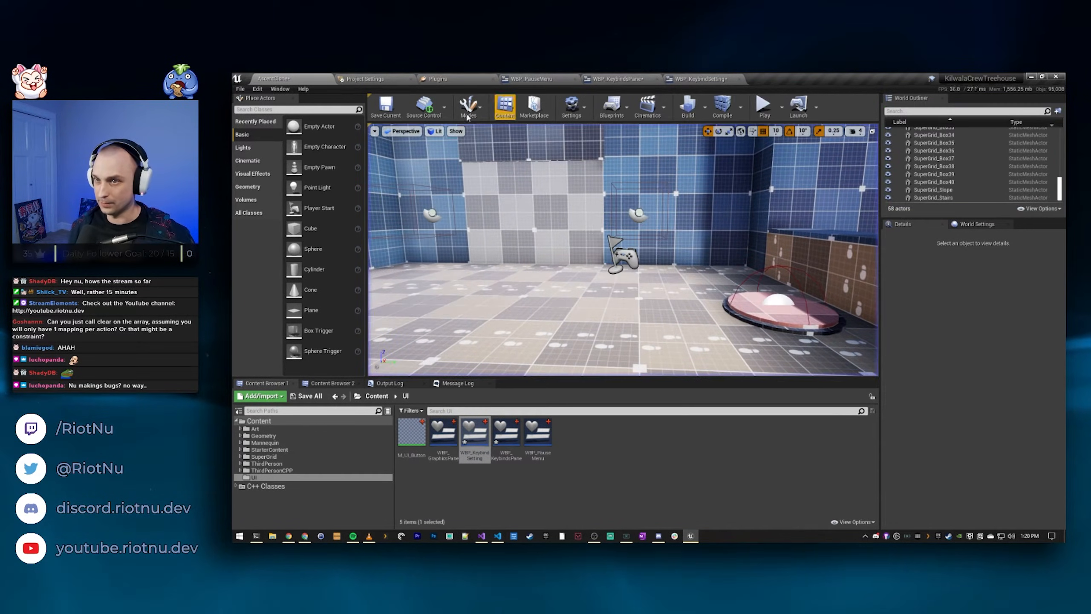
pyautogui.click(365, 79)
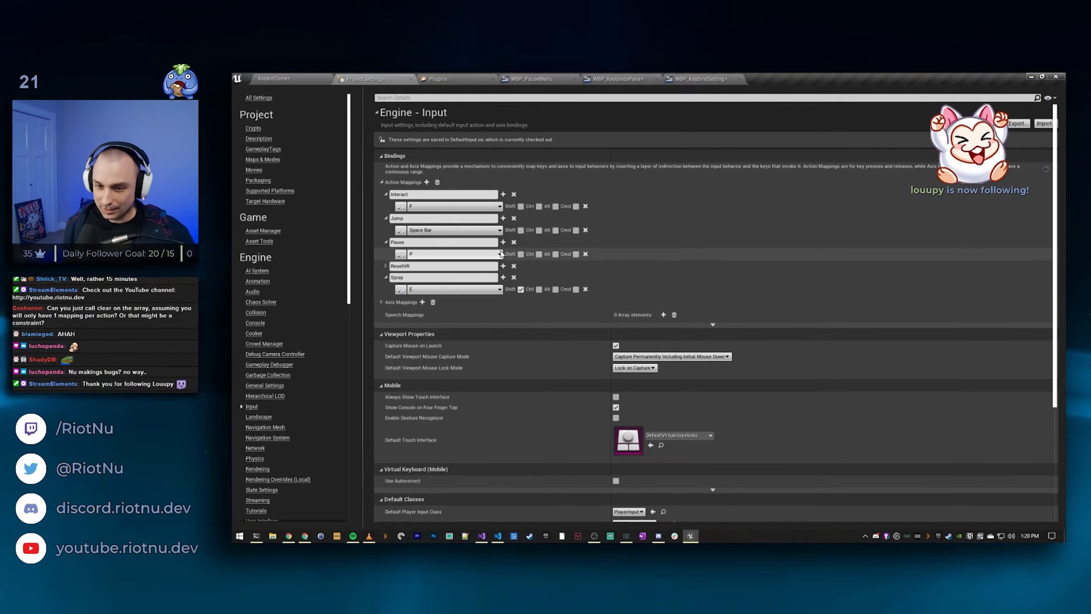
pyautogui.click(292, 78)
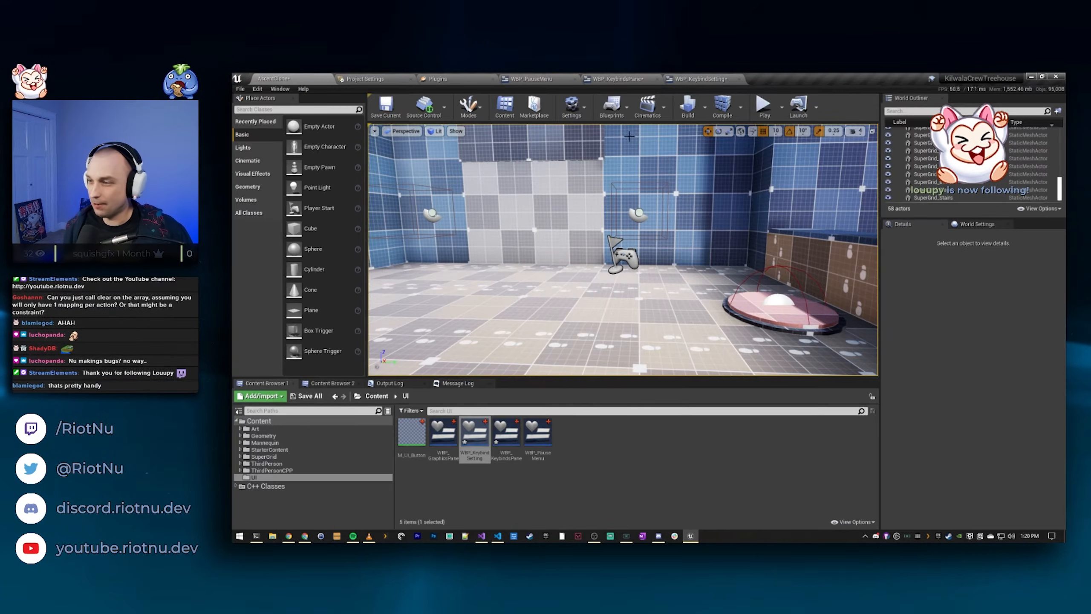
# Step: Review WBP_PauseMenu's Keybinds and Graphics buttons, its settings widget switcher, and the click events in its event graph
pyautogui.click(625, 81)
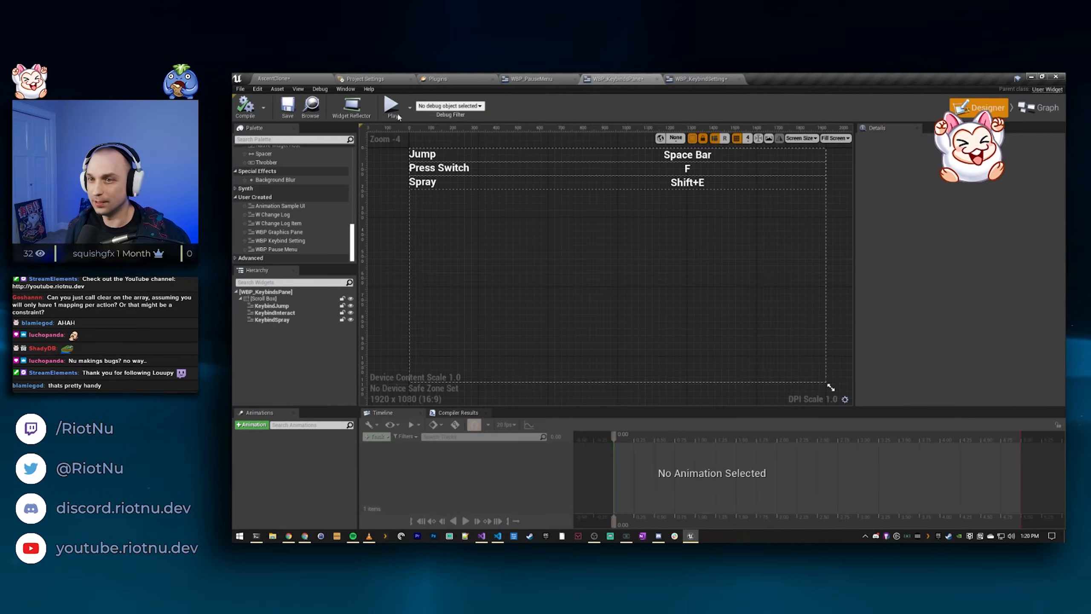
pyautogui.click(292, 80)
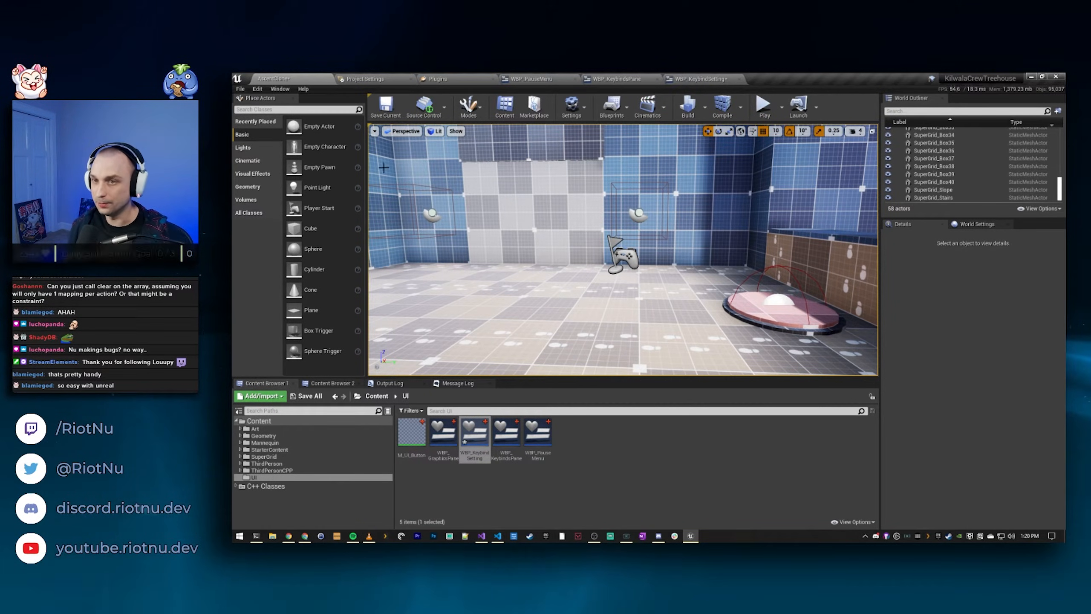
pyautogui.click(527, 80)
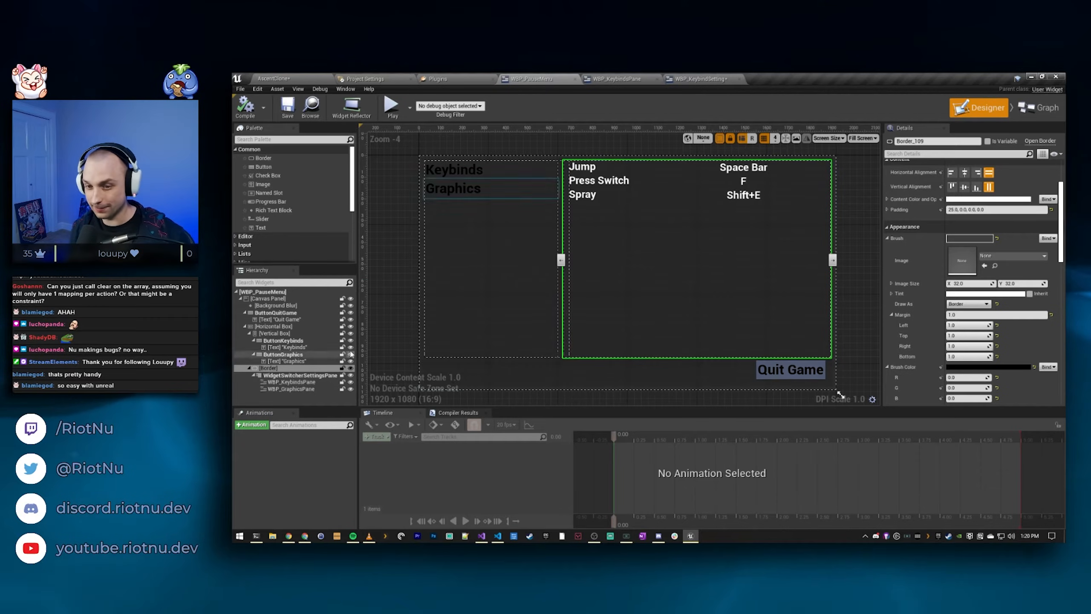
pyautogui.click(289, 342)
pyautogui.click(291, 356)
pyautogui.click(291, 341)
pyautogui.click(285, 355)
pyautogui.click(301, 375)
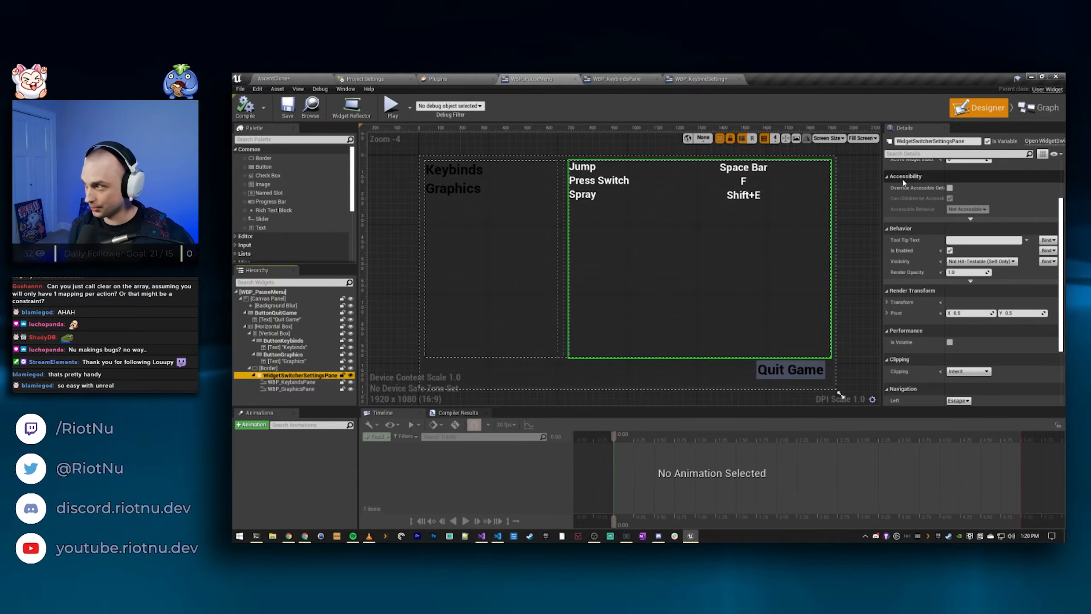
pyautogui.click(1039, 107)
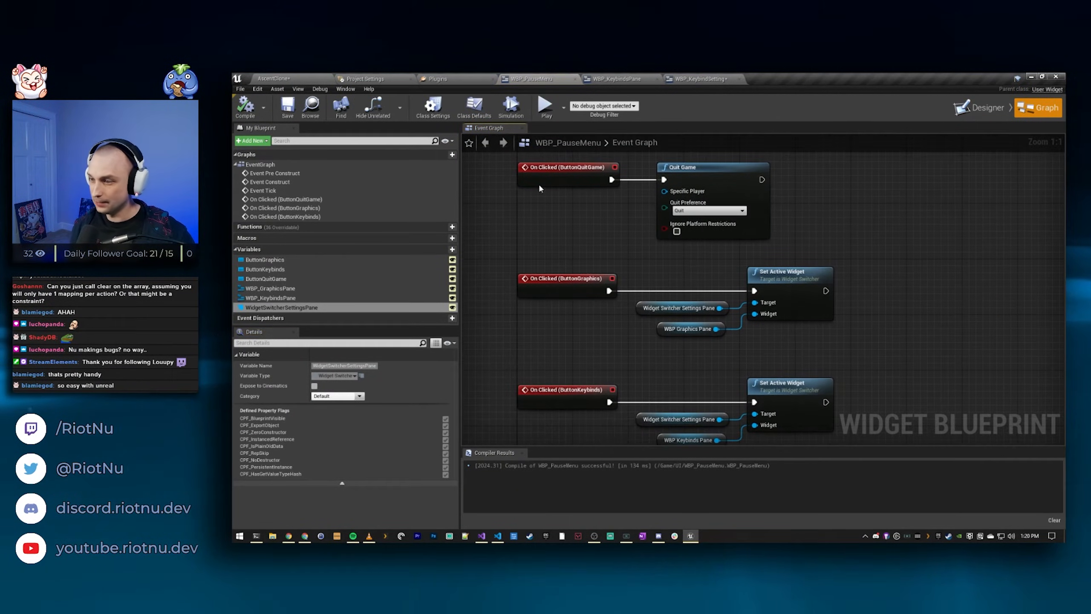
pyautogui.moveTo(645, 378); pyautogui.dragTo(622, 268, button='right')
pyautogui.moveTo(876, 226); pyautogui.dragTo(869, 408, button='right')
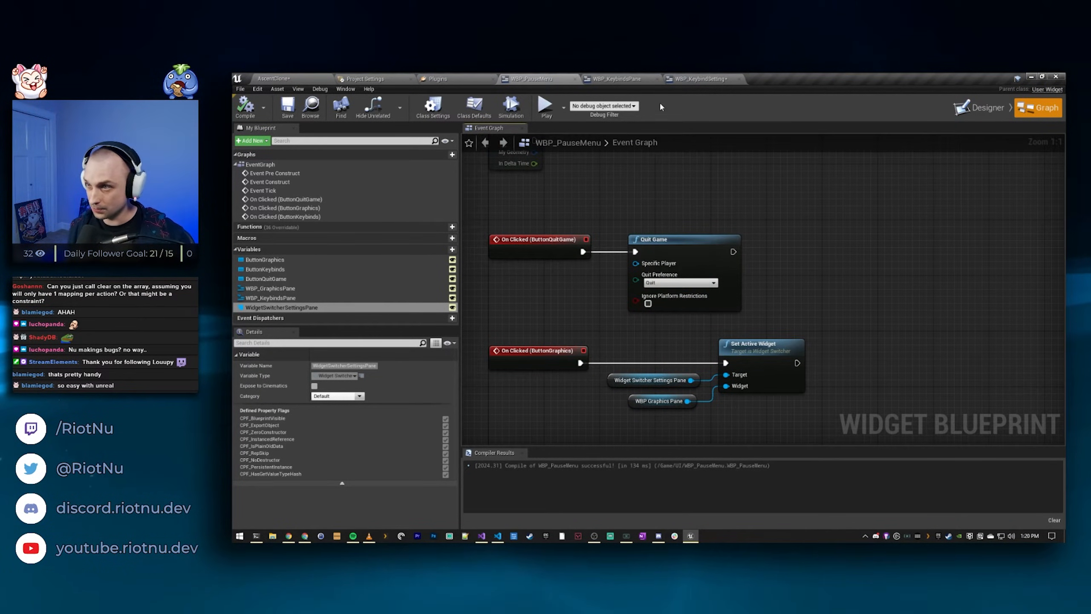
# Step: In WBP_KeybindsPane, examine the Keybinds properties of KeybindJump, KeybindInteract and KeybindSpray, and check the pane's event graph
pyautogui.click(633, 80)
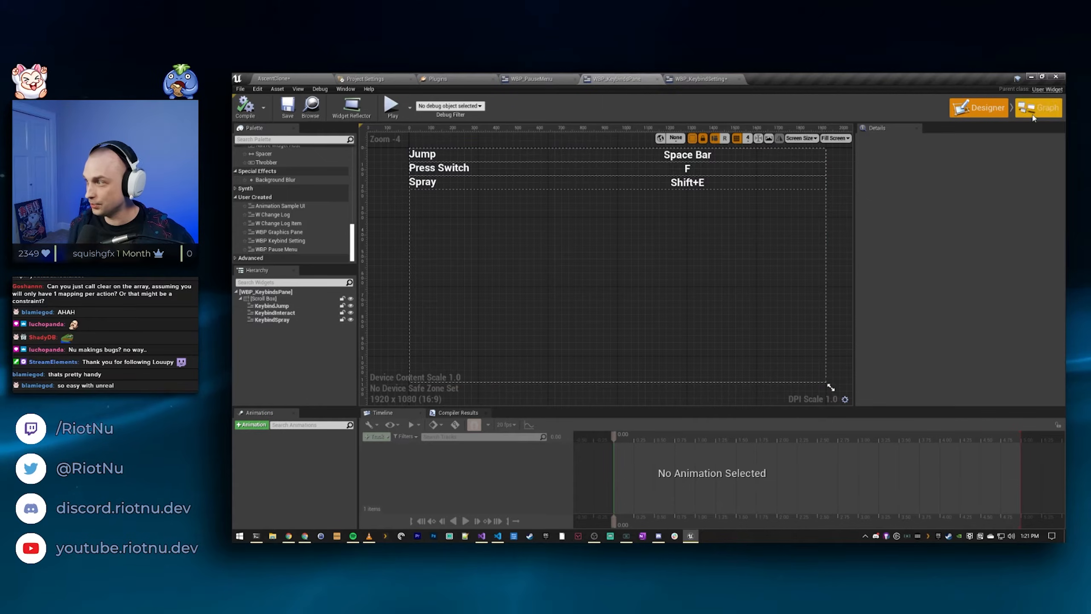
pyautogui.click(301, 306)
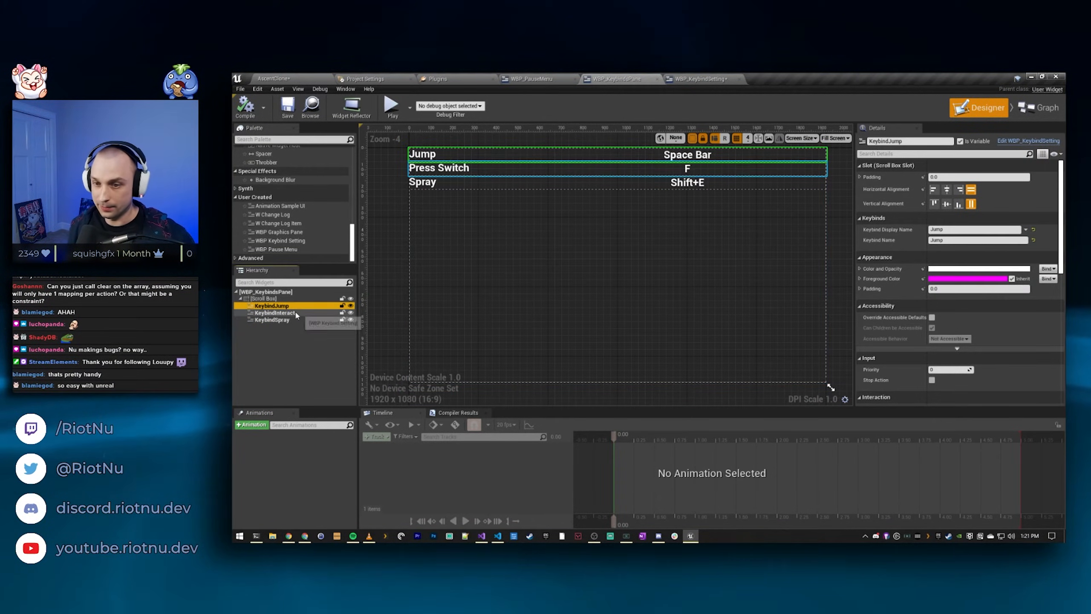
pyautogui.click(328, 313)
pyautogui.click(287, 322)
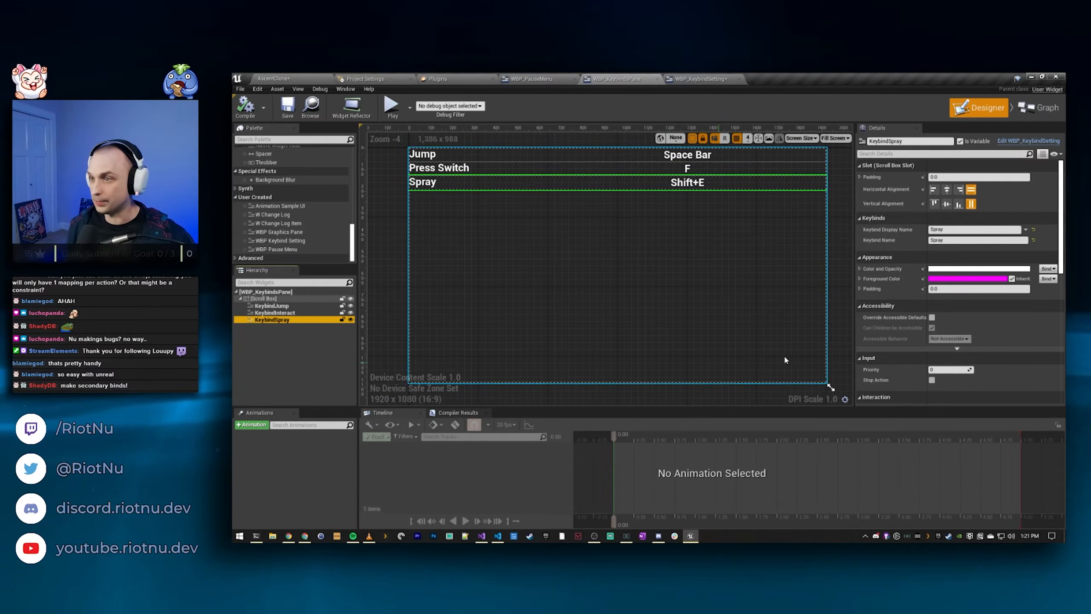
pyautogui.click(1036, 108)
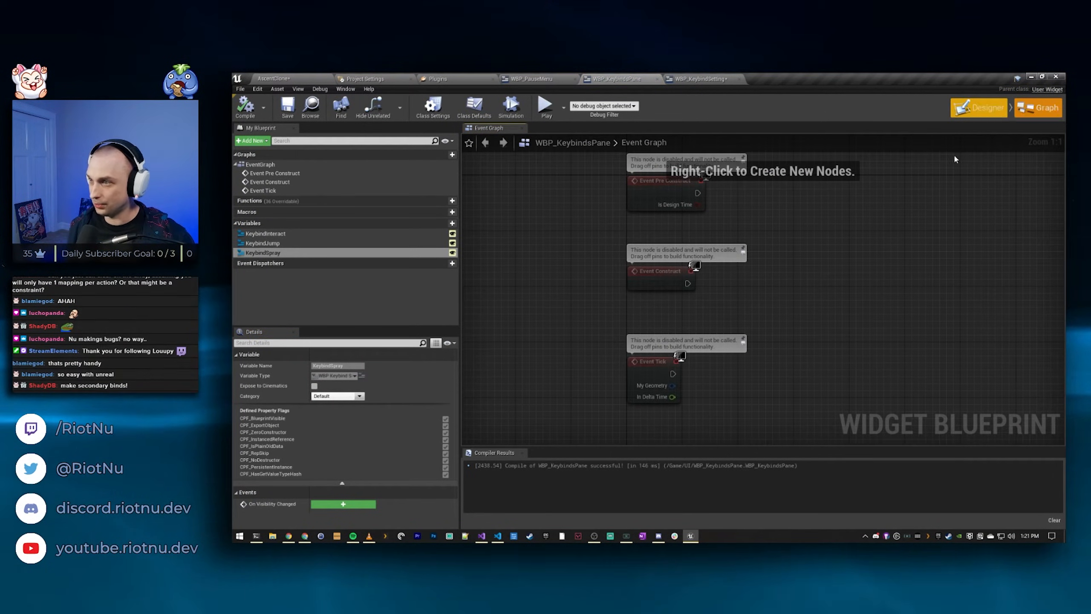
pyautogui.click(982, 107)
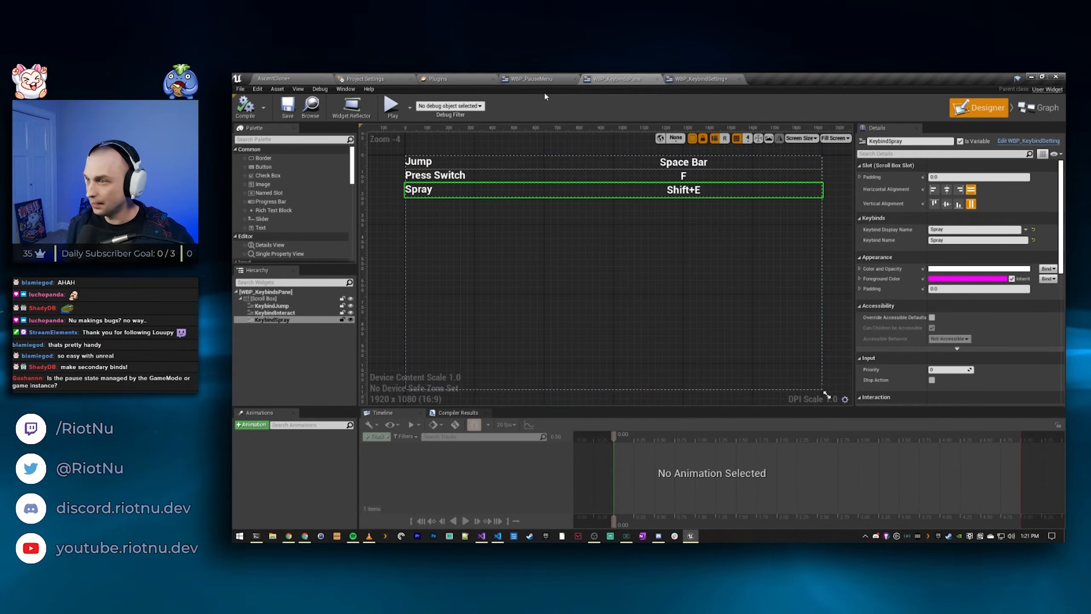
# Step: Review WBP_KeybindSetting's layout and its graph logic for Event Pre Construct and On Key Selected
pyautogui.click(694, 80)
pyautogui.click(982, 108)
pyautogui.moveTo(734, 162); pyautogui.dragTo(735, 136, button='right')
pyautogui.moveTo(489, 155); pyautogui.dragTo(482, 221, button='right')
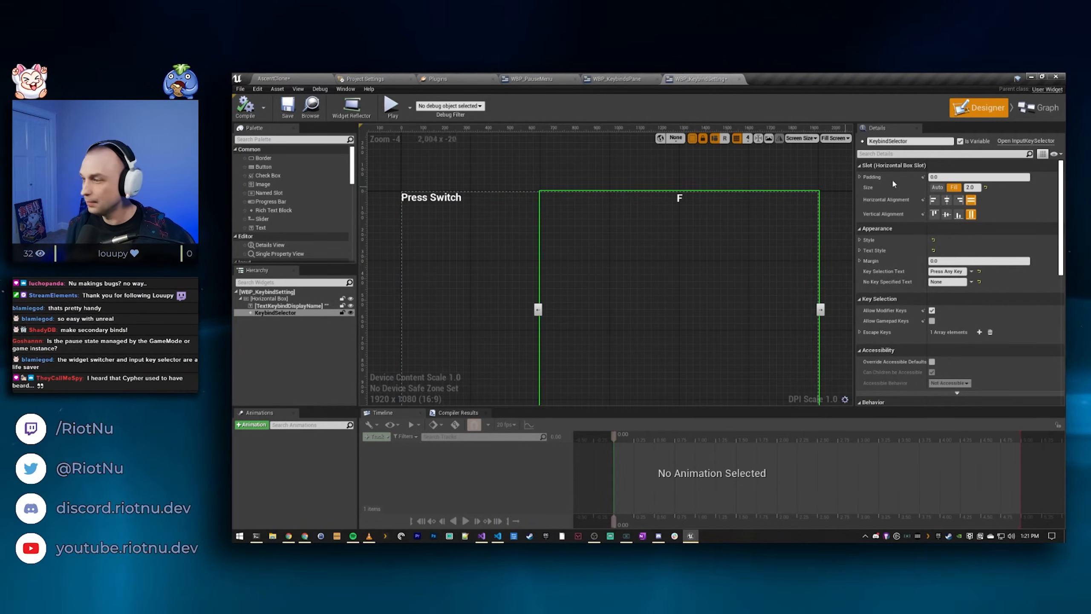
pyautogui.click(1038, 112)
pyautogui.moveTo(554, 240); pyautogui.dragTo(507, 266, button='right')
pyautogui.moveTo(617, 194); pyautogui.dragTo(774, 370, button='right')
pyautogui.moveTo(691, 291); pyautogui.dragTo(638, 306, button='right')
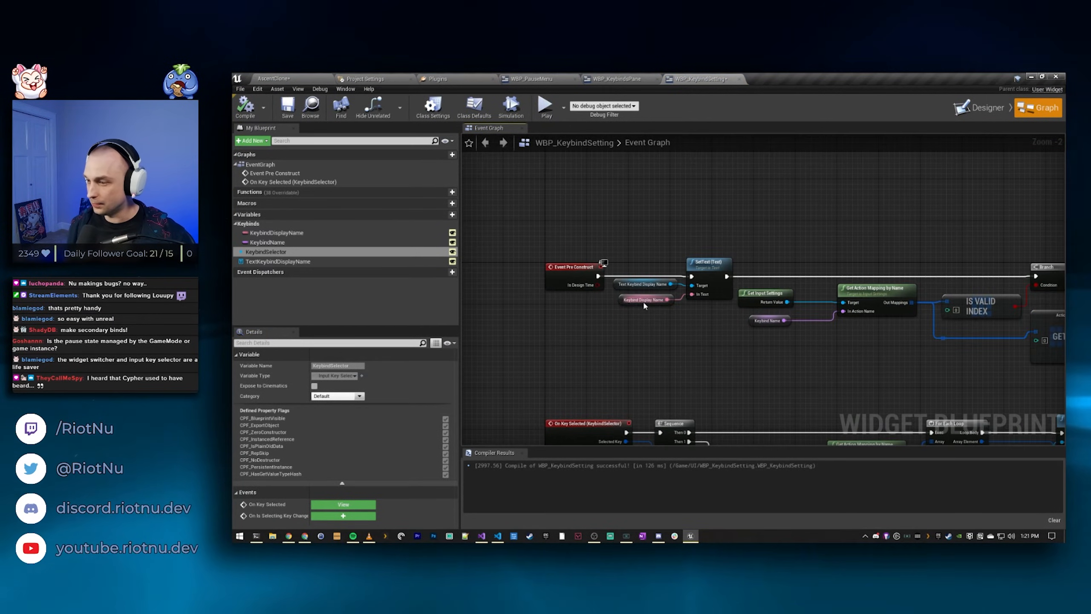
pyautogui.moveTo(709, 392); pyautogui.dragTo(452, 378, button='right')
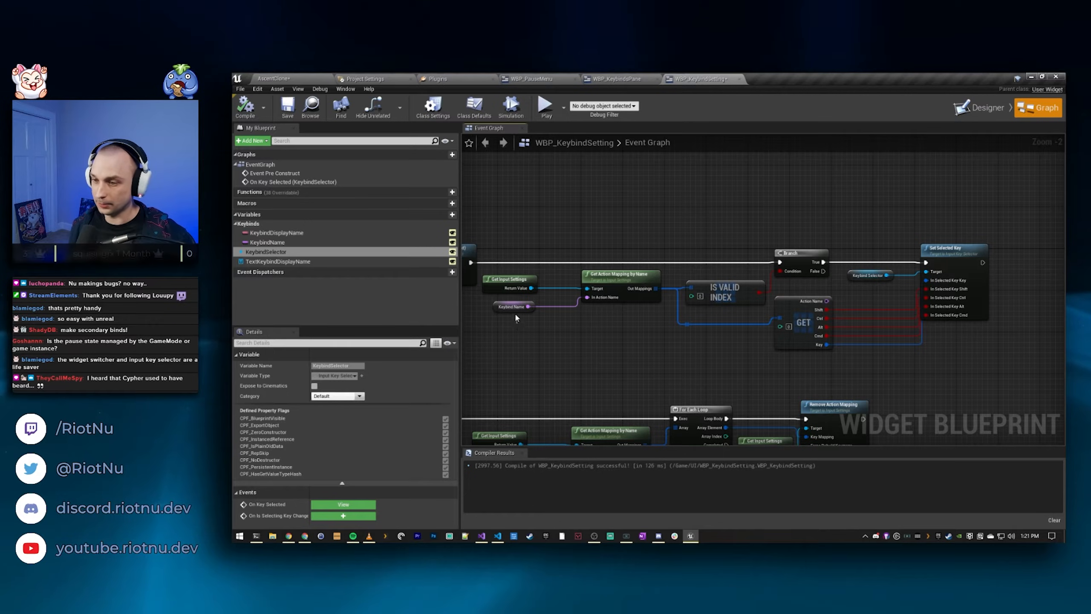
pyautogui.moveTo(503, 302); pyautogui.dragTo(503, 303)
pyautogui.moveTo(537, 331); pyautogui.dragTo(723, 164, button='right')
pyautogui.moveTo(674, 203); pyautogui.dragTo(568, 218, button='right')
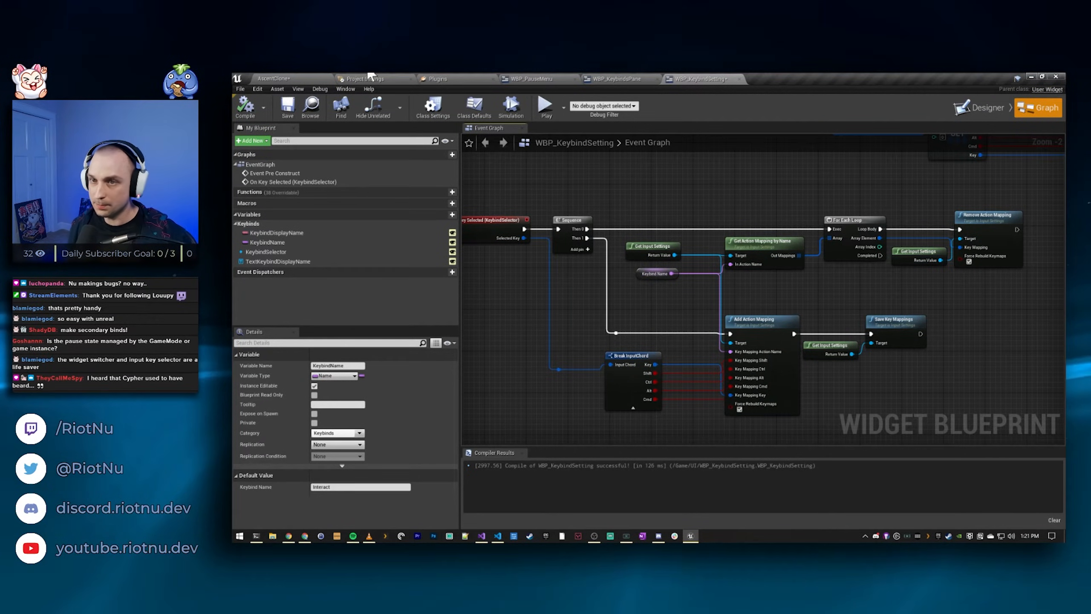
# Step: Open BP_KilwalaPlayerController and examine its event graph from the pause menu widget creation to the Pause input action
pyautogui.click(511, 79)
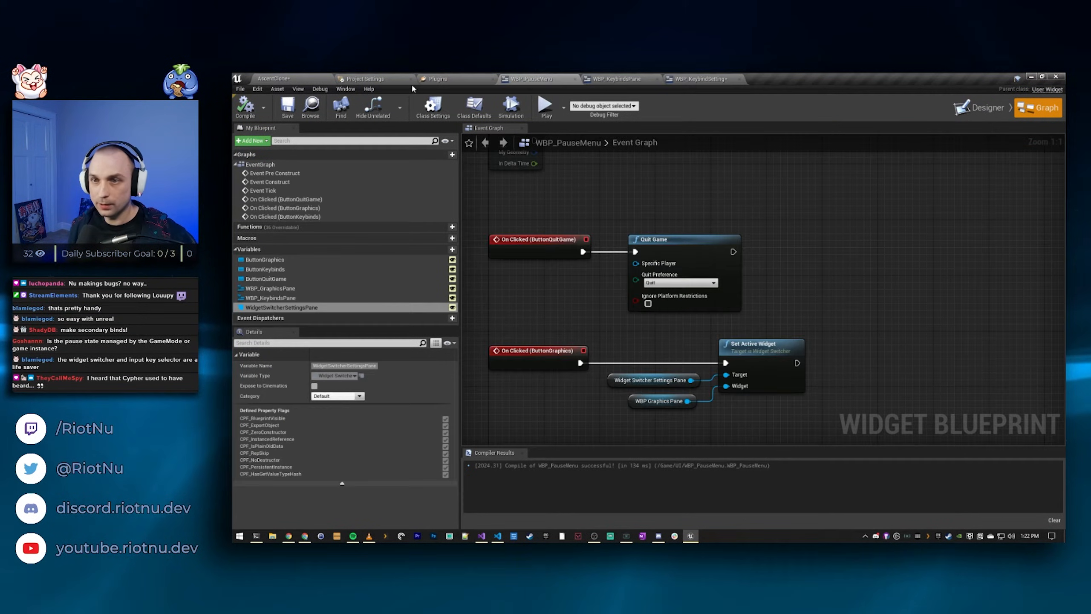
pyautogui.click(301, 79)
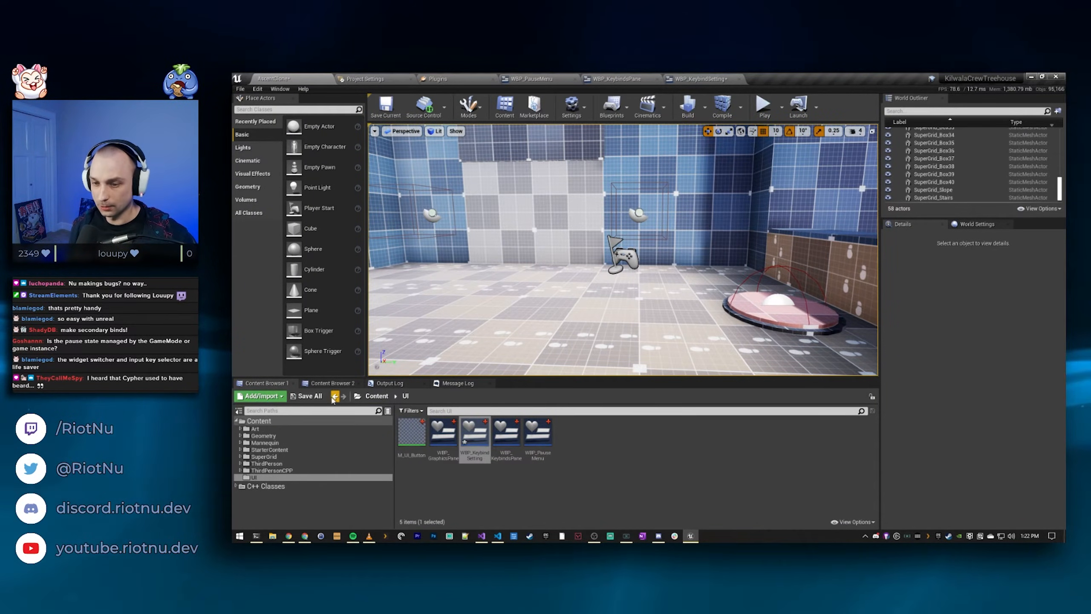
pyautogui.click(312, 384)
pyautogui.doubleClick(536, 435)
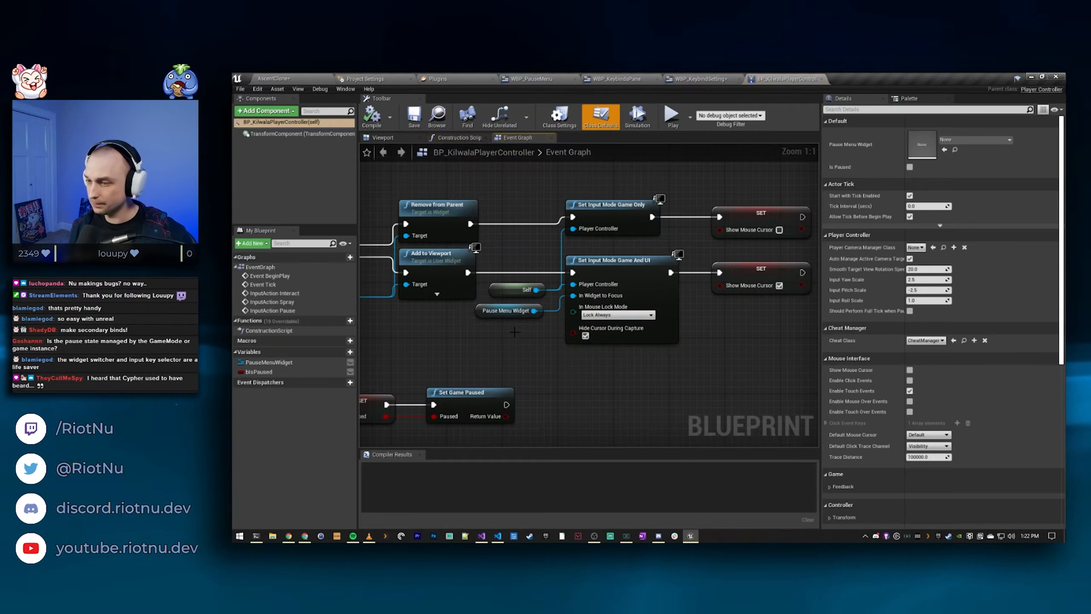
pyautogui.moveTo(614, 355); pyautogui.dragTo(742, 378, button='right')
pyautogui.scroll(-1, 741, 378)
pyautogui.moveTo(372, 254); pyautogui.dragTo(497, 294, button='right')
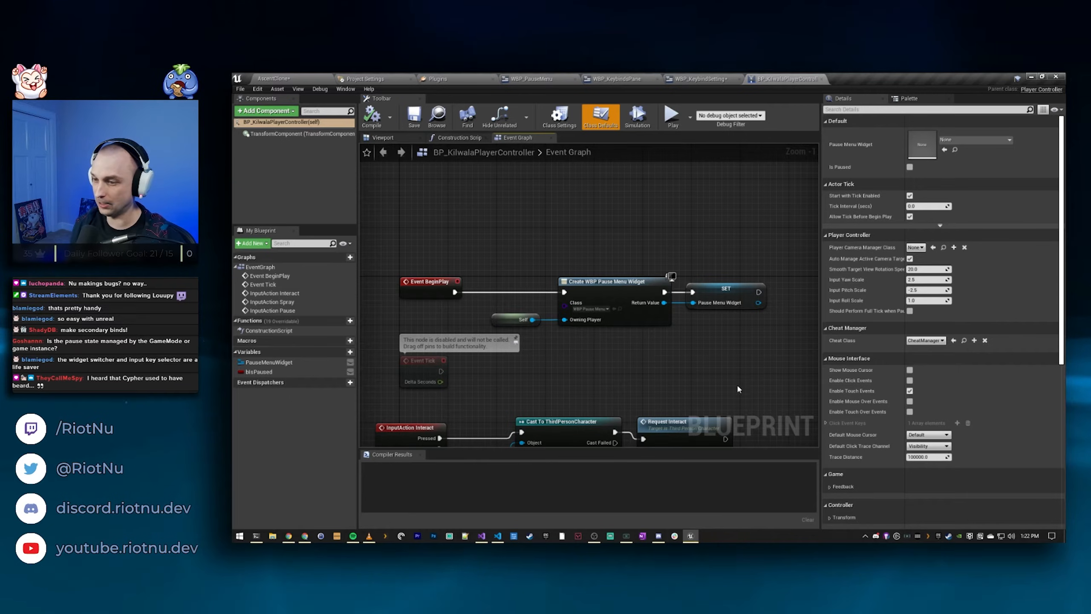
pyautogui.moveTo(738, 387); pyautogui.dragTo(754, 163, button='right')
pyautogui.moveTo(732, 422); pyautogui.dragTo(709, 151, button='right')
pyautogui.moveTo(697, 292)
pyautogui.mouseDown(button='right')
pyautogui.moveTo(713, 208)
pyautogui.moveTo(702, 215)
pyautogui.mouseUp(button='right')
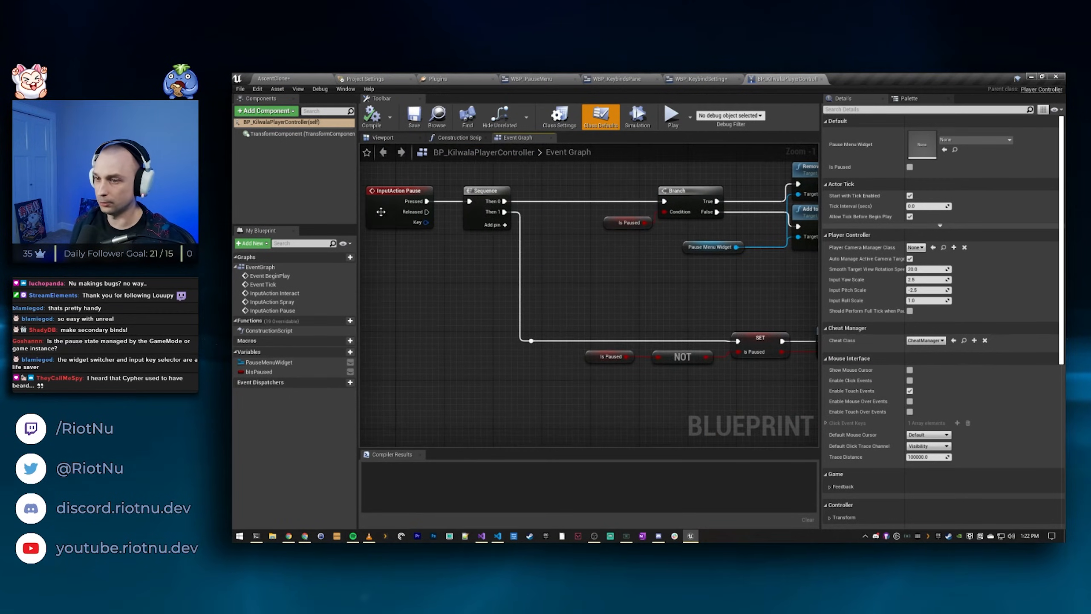
# Step: Review the Is Paused branch, input mode and Set Game Paused nodes, compile BP_KilwalaPlayerController, and return to the level editor
pyautogui.moveTo(590, 269); pyautogui.dragTo(389, 320, button='right')
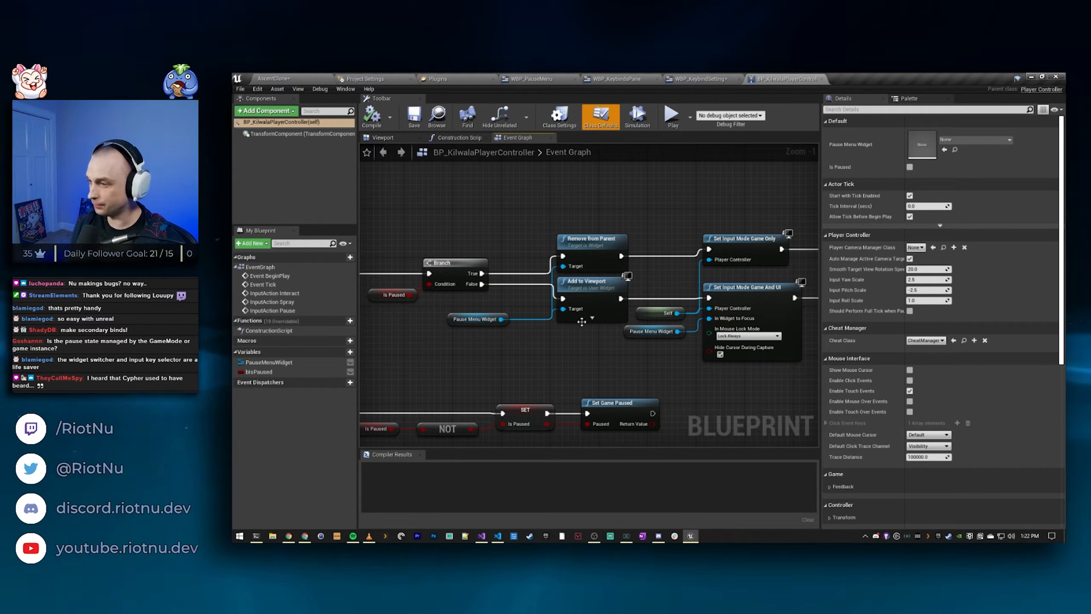
pyautogui.moveTo(580, 320); pyautogui.dragTo(481, 300, button='right')
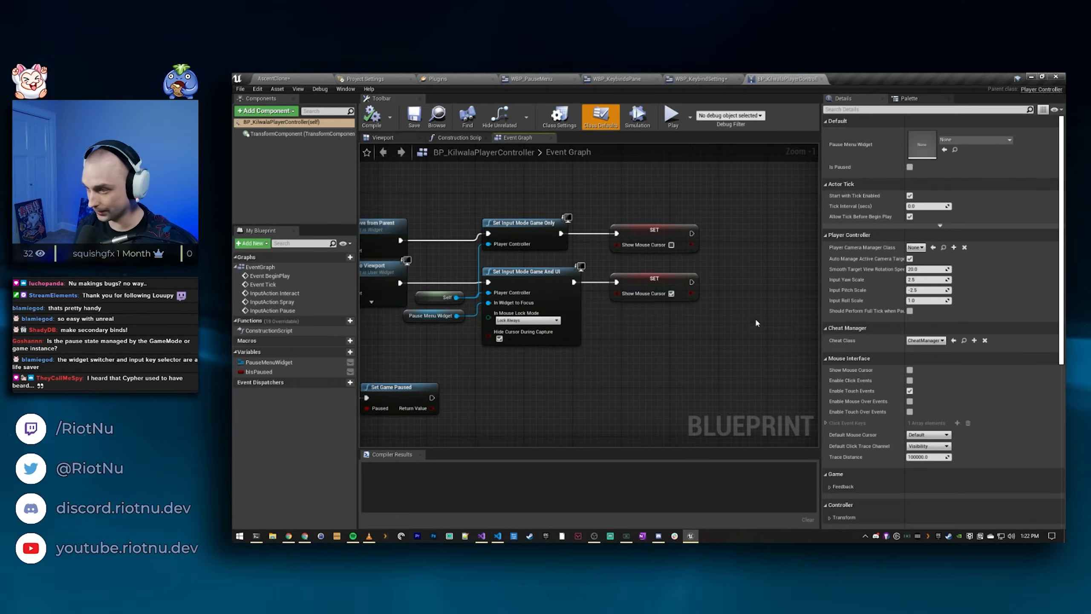
pyautogui.moveTo(647, 322); pyautogui.dragTo(795, 284, button='right')
pyautogui.moveTo(507, 207); pyautogui.dragTo(532, 373, button='right')
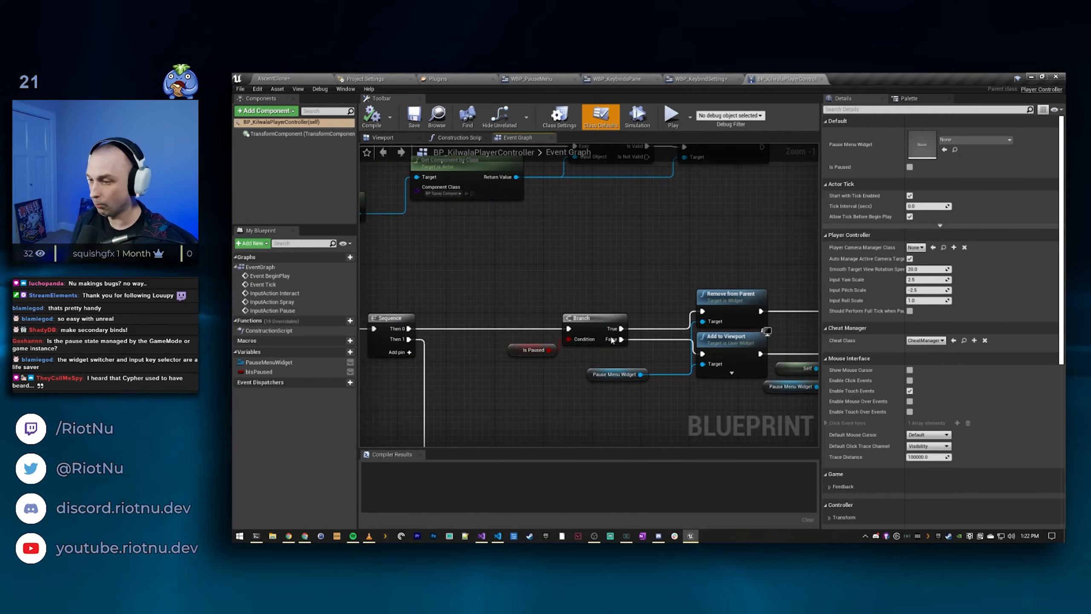
pyautogui.moveTo(682, 340); pyautogui.dragTo(490, 296, button='right')
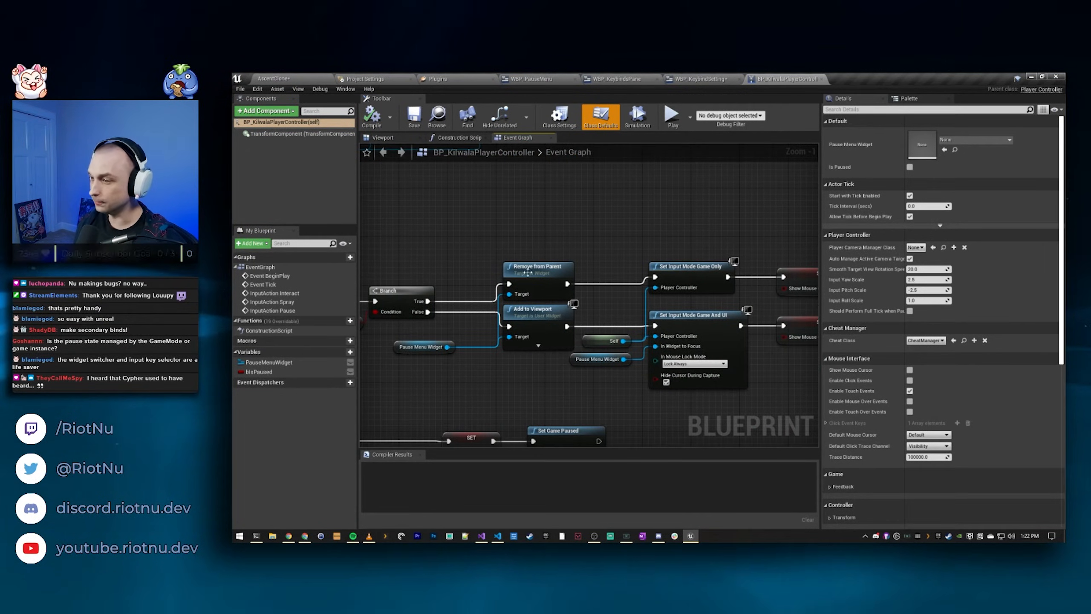
pyautogui.moveTo(620, 250); pyautogui.dragTo(555, 251, button='right')
pyautogui.moveTo(615, 290); pyautogui.dragTo(804, 150, button='right')
pyautogui.click(372, 116)
pyautogui.click(298, 79)
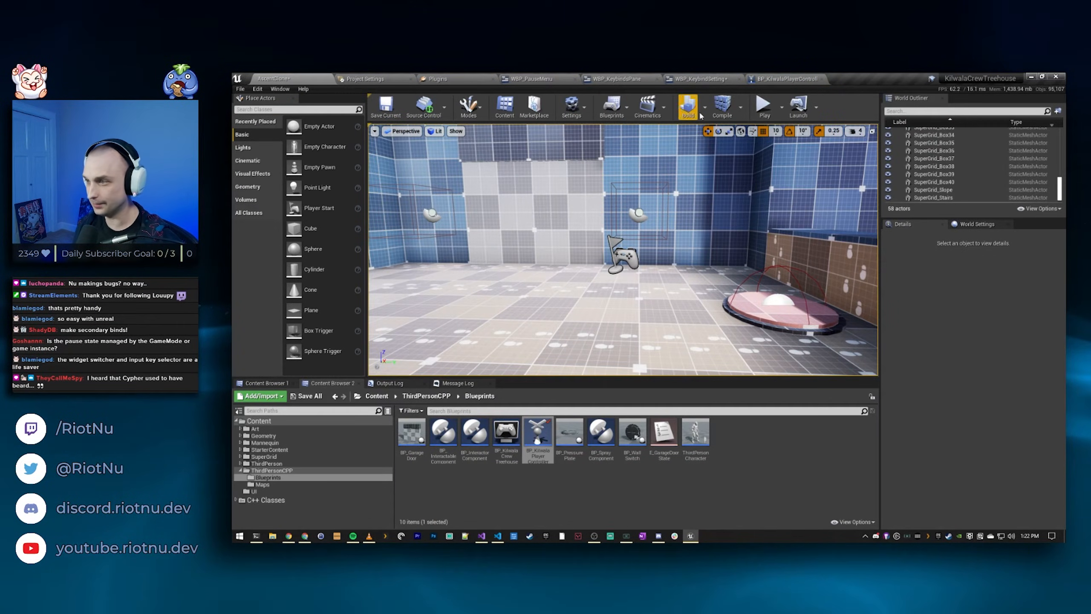
# Step: Play the level, check the keybinds in the pause menu, close the menu, and test spraying the wall with T
pyautogui.click(764, 107)
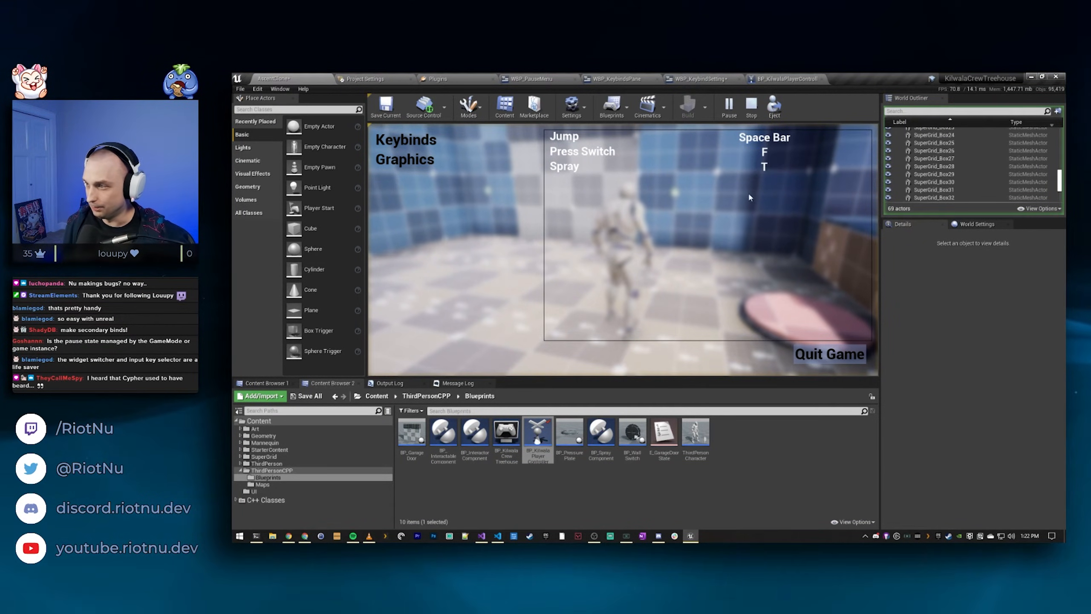
pyautogui.press('p')
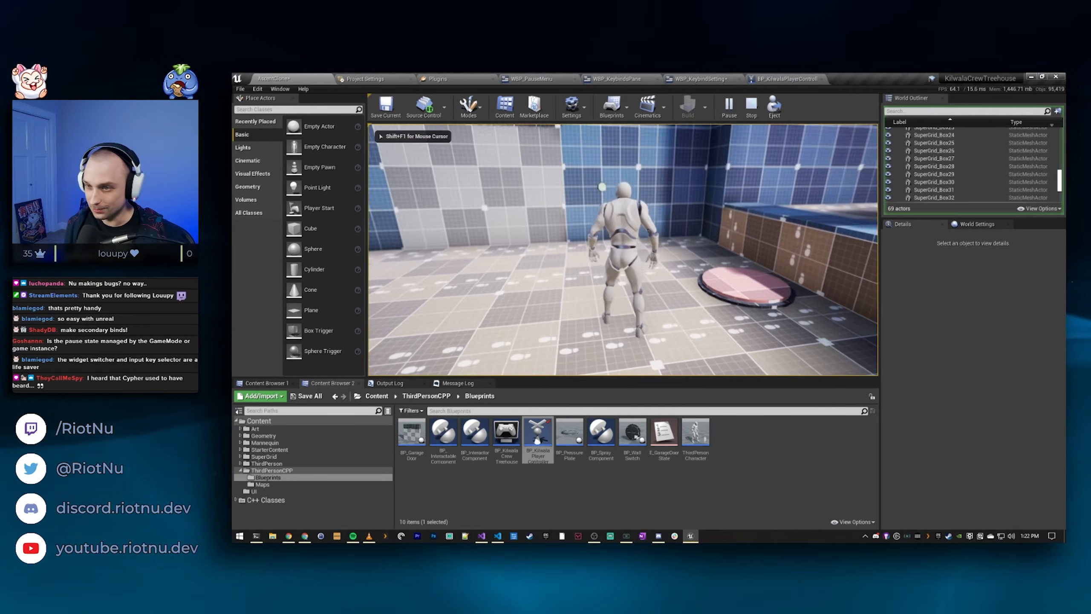
pyautogui.press('w')
pyautogui.press('t')
pyautogui.press('w')
pyautogui.press('e')
pyautogui.press('a')
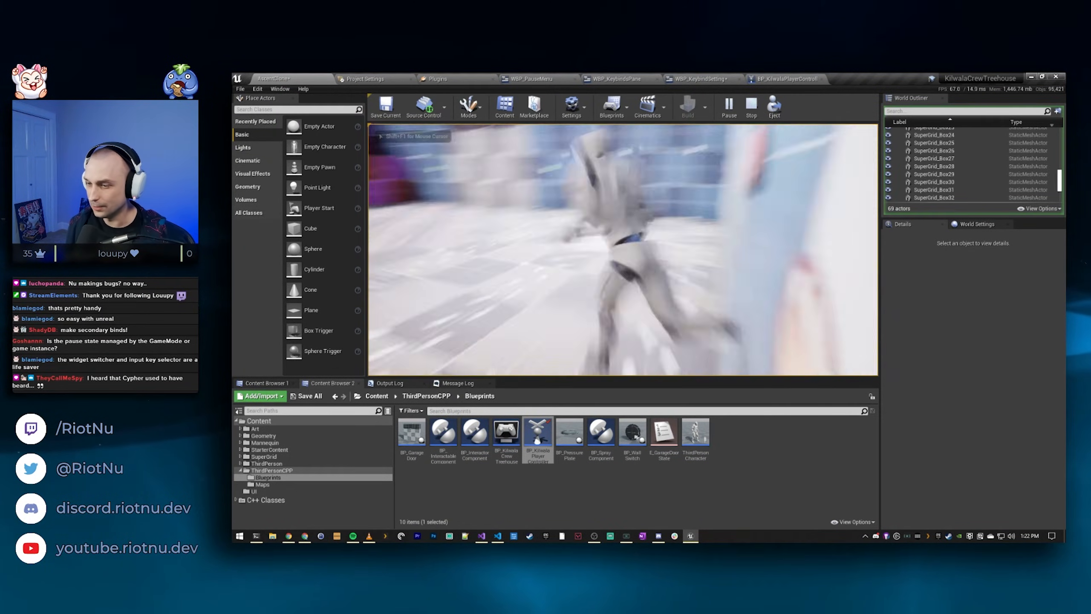
# Step: Run the character around the level and test jumping with Space Bar
pyautogui.press('a')
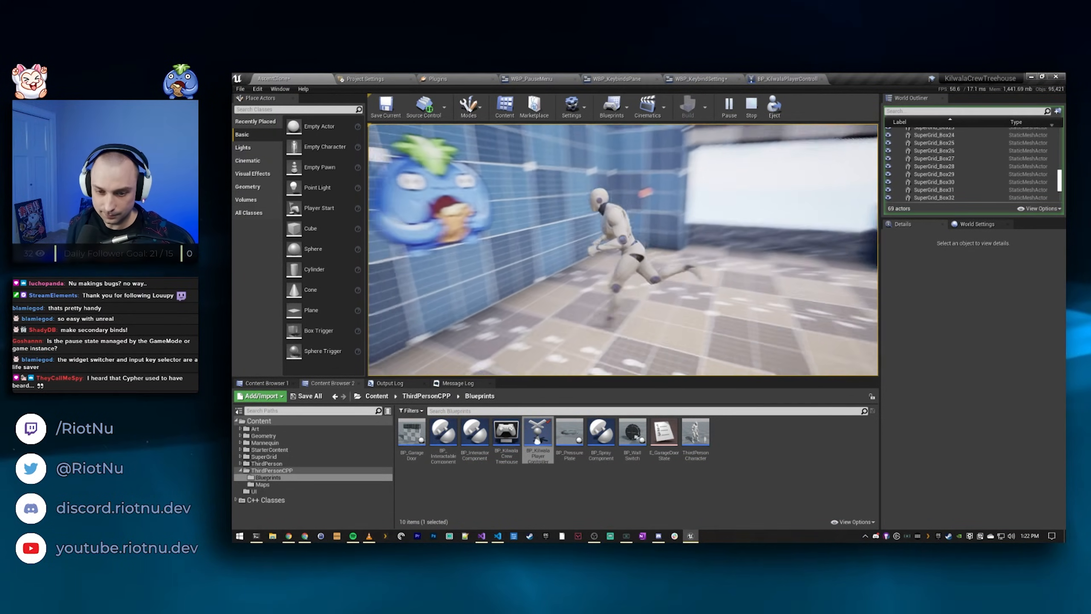
pyautogui.press('w')
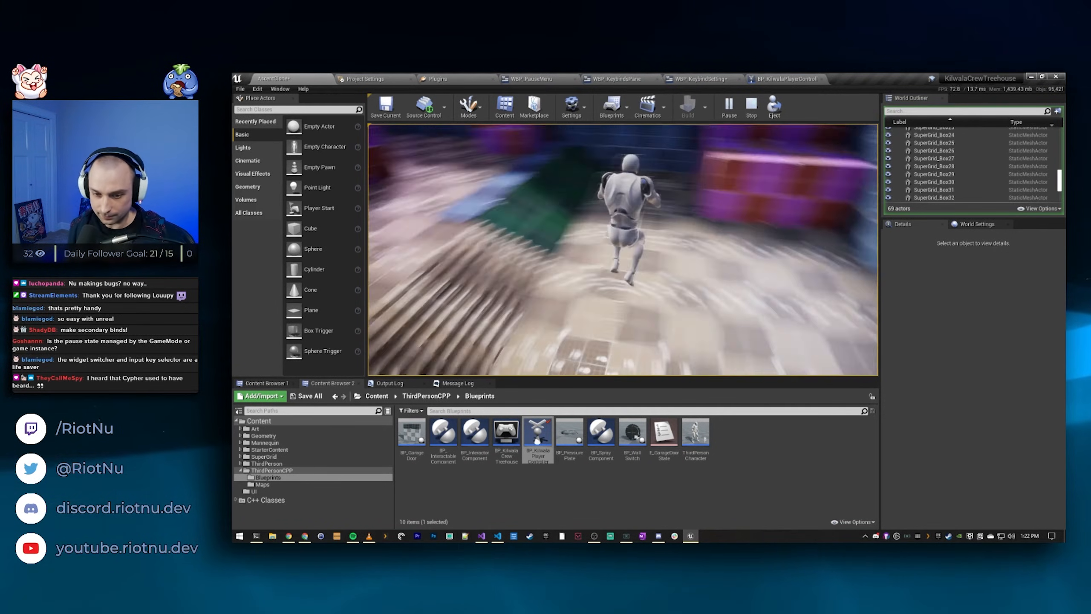
pyautogui.press('w')
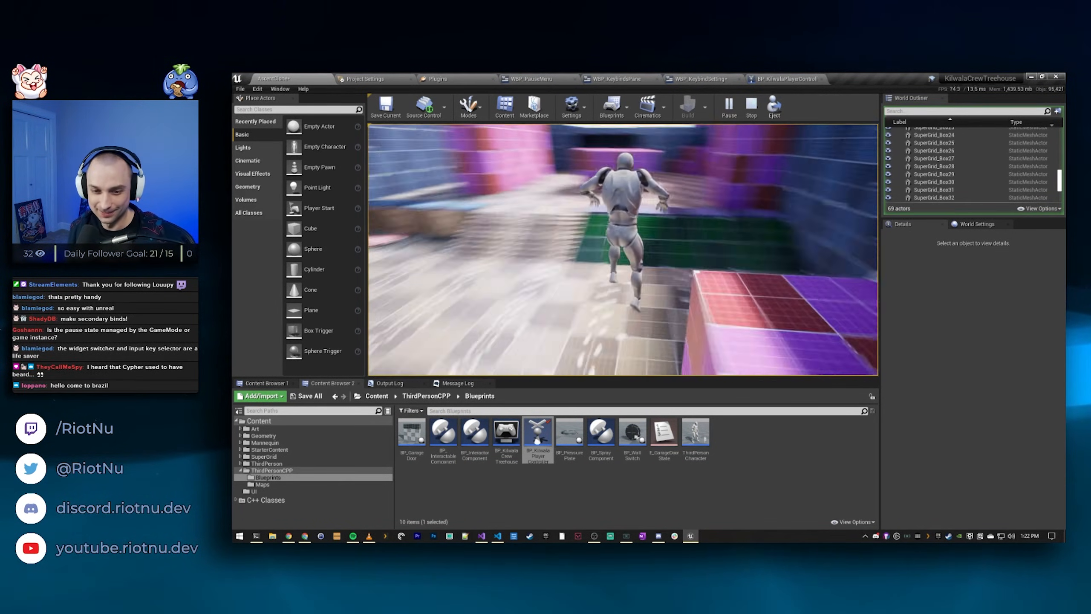
pyautogui.press('w')
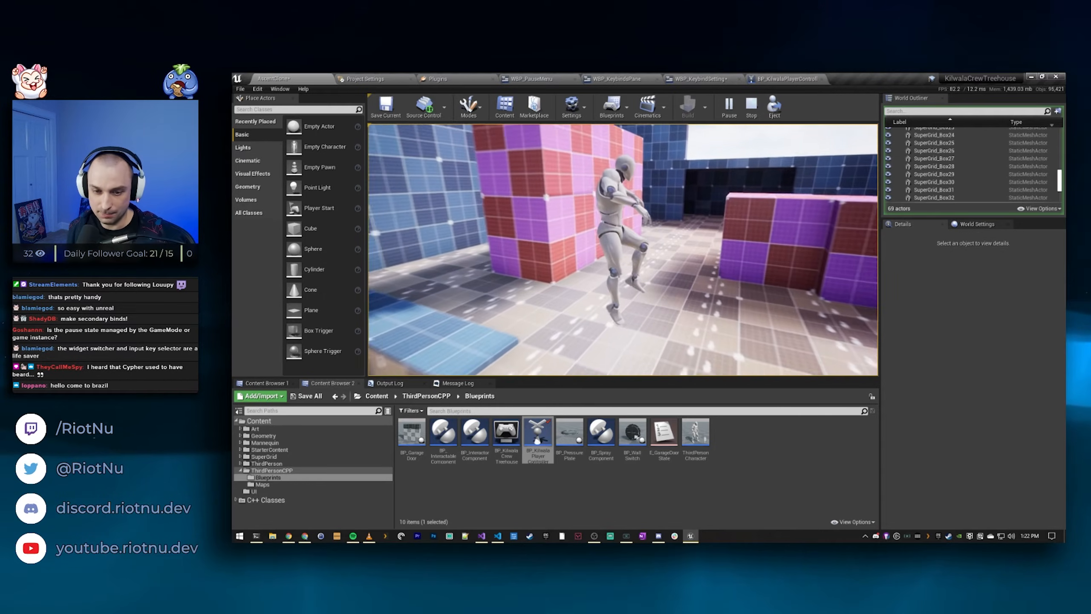
pyautogui.press('space')
pyautogui.press('w')
pyautogui.press('space')
pyautogui.press('w')
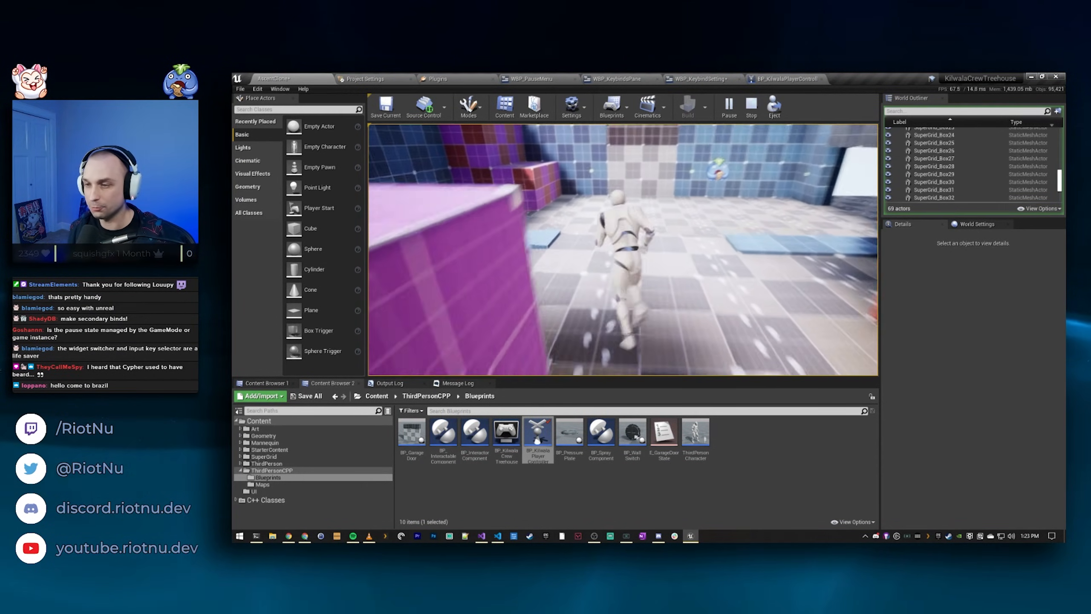
pyautogui.press('w')
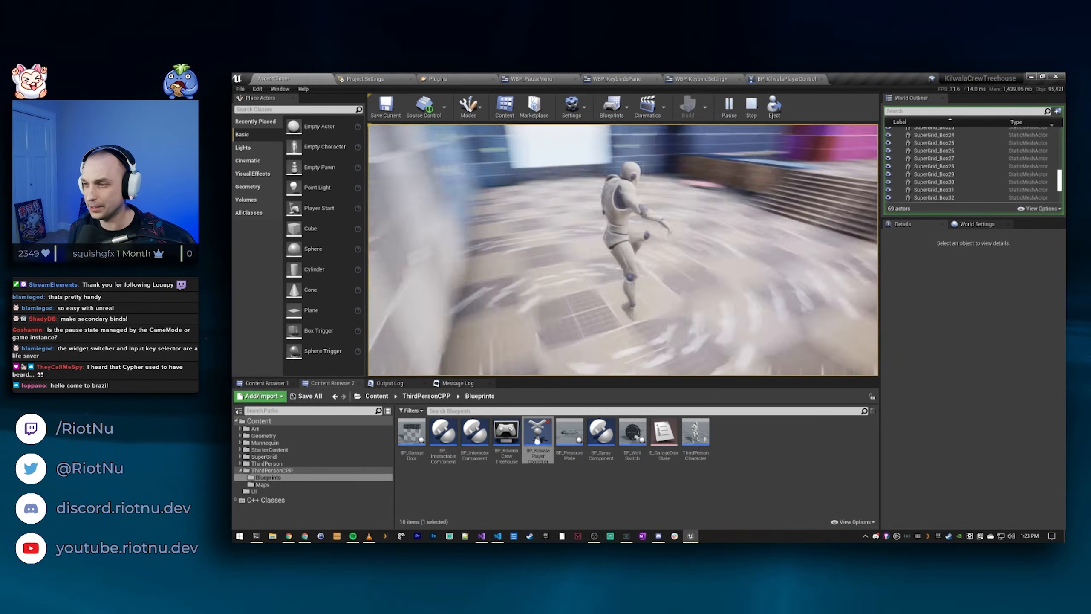
pyautogui.press('w')
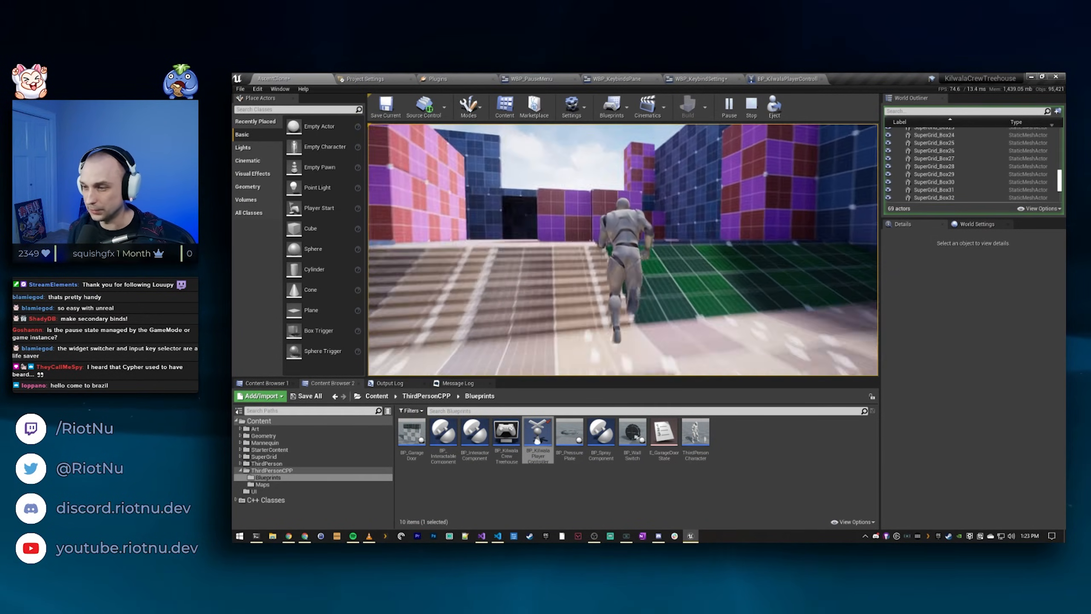
# Step: End the play session and look over the WBP_PauseMenu graph, the WBP_KeybindsPane layout and the WBP_KeybindSetting action mapping nodes
pyautogui.press('w')
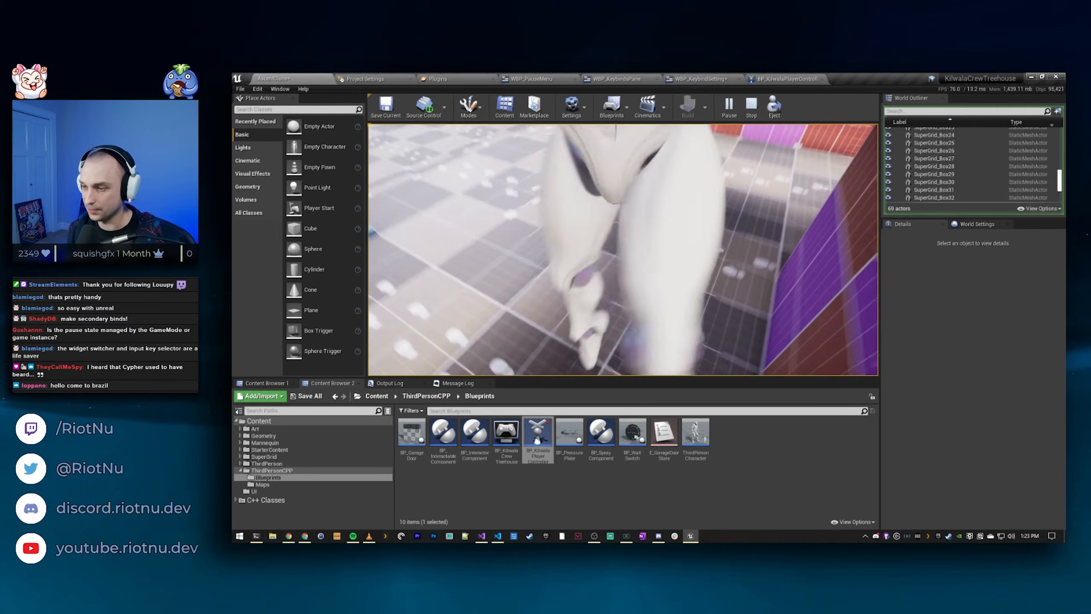
pyautogui.press('Escape')
pyautogui.click(533, 79)
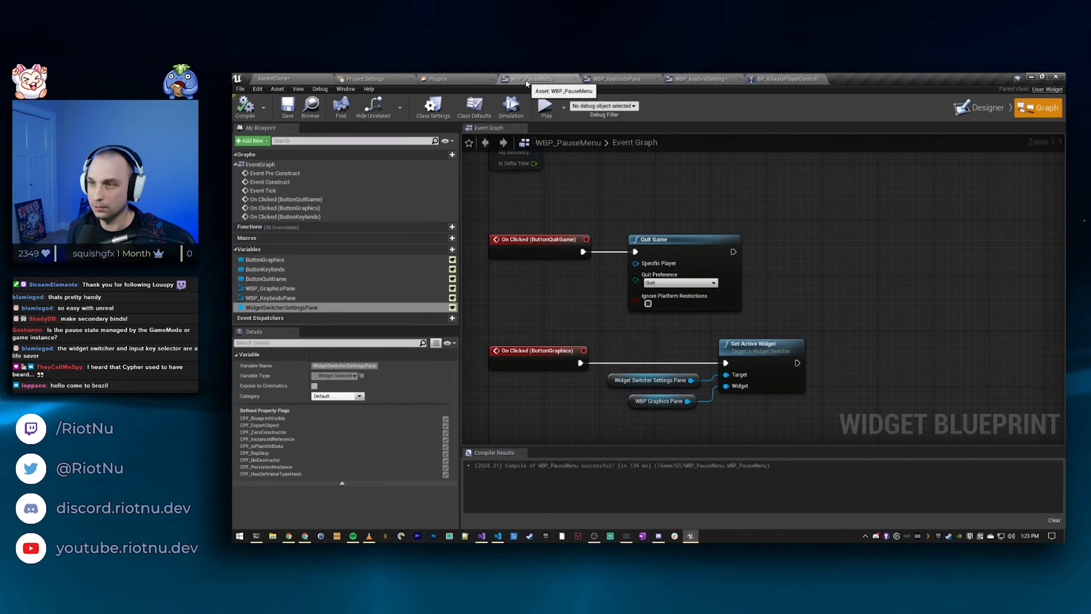
pyautogui.click(620, 80)
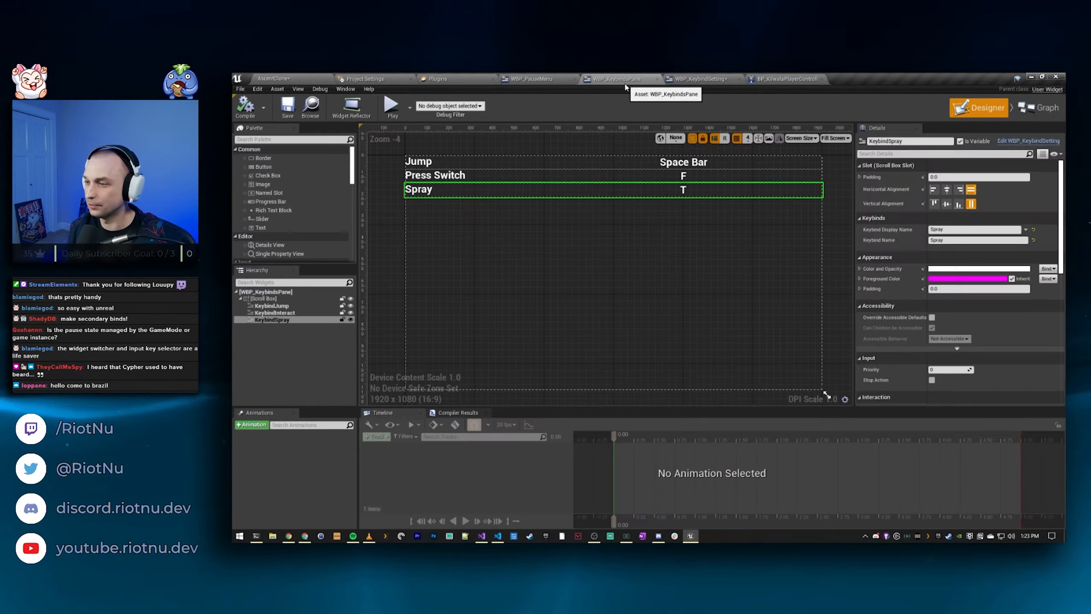
pyautogui.click(733, 81)
pyautogui.moveTo(838, 303); pyautogui.dragTo(649, 285, button='right')
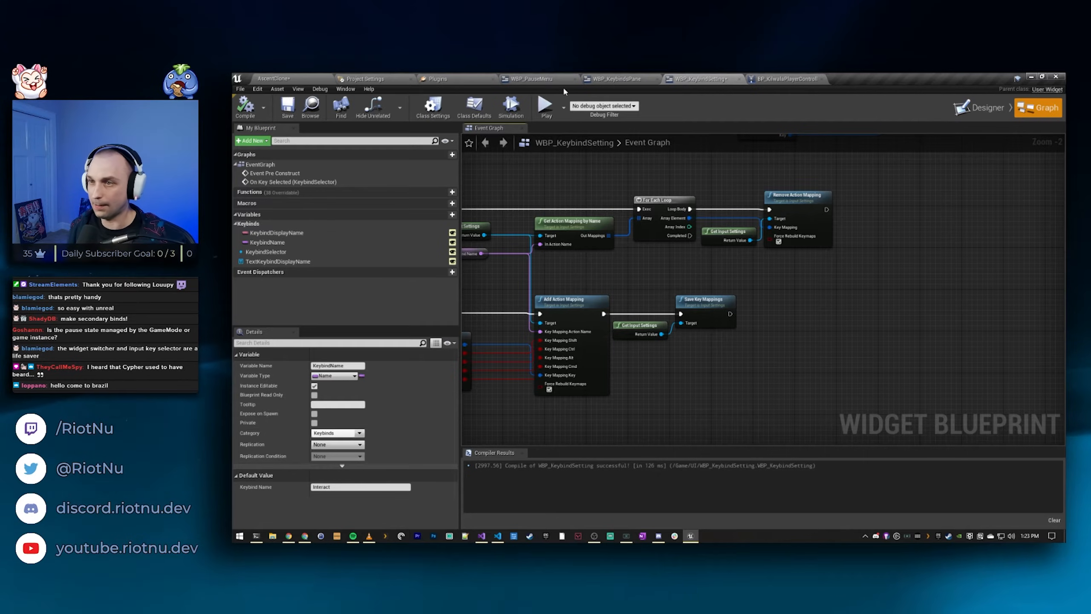
# Step: Return to the BP_KilwalaPlayerController event graph, passing through WBP_PauseMenu, and inspect the Set Game Paused node
pyautogui.click(533, 79)
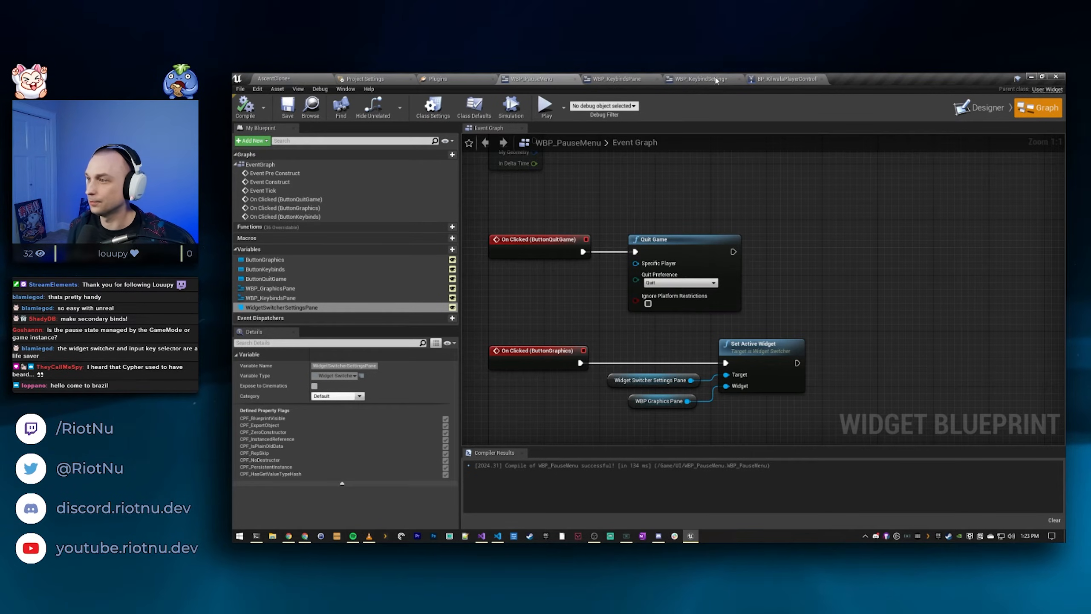
pyautogui.click(788, 80)
pyautogui.moveTo(730, 189); pyautogui.dragTo(706, 210, button='right')
pyautogui.click(712, 289)
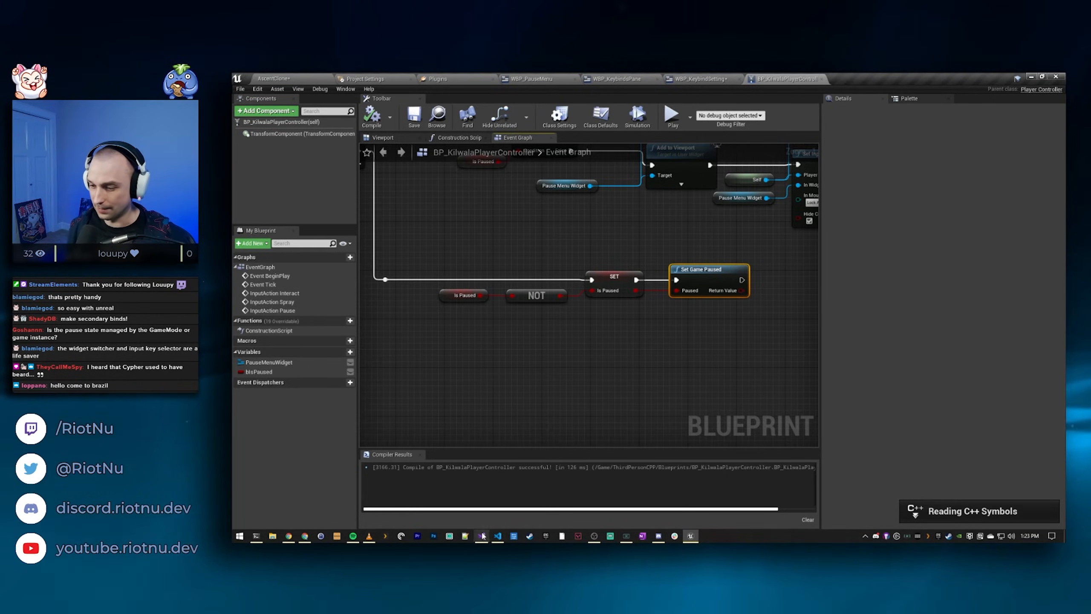
# Step: Switch to Visual Studio, find the symbol SetGamePaused in the solution, and open its UGameplayStatics definition
pyautogui.click(483, 536)
pyautogui.click(482, 538)
pyautogui.click(483, 538)
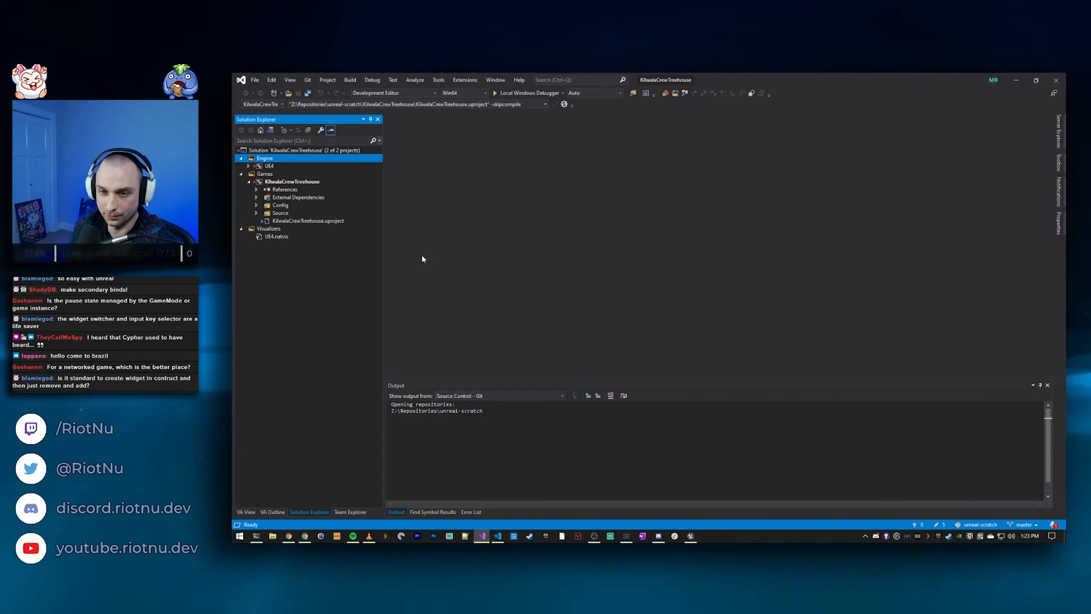
pyautogui.click(249, 166)
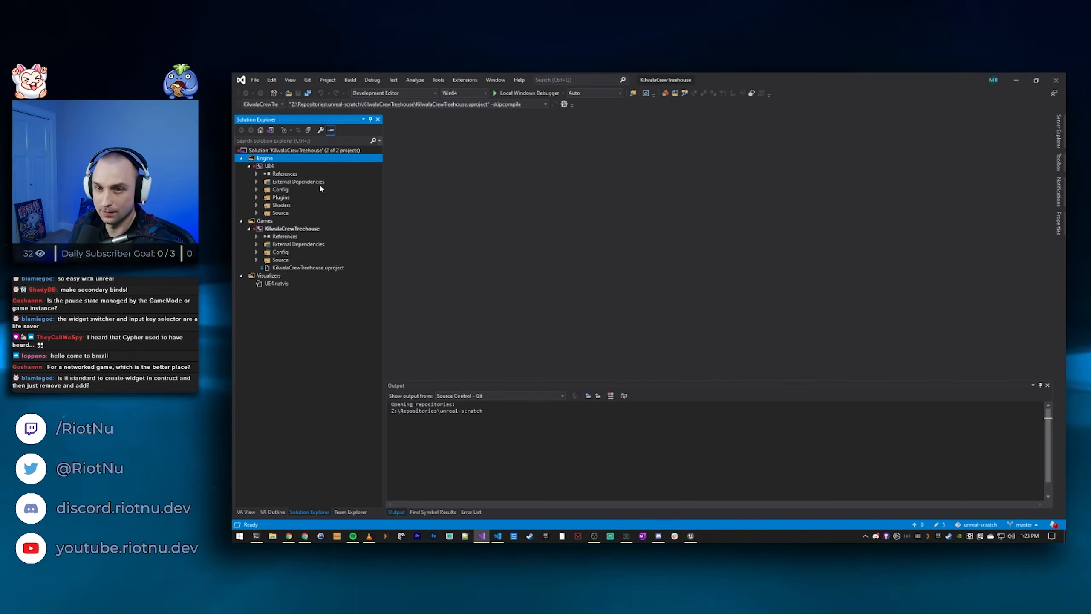
pyautogui.hotkey('alt', 'shift', 's')
pyautogui.write('SetGamePaused')
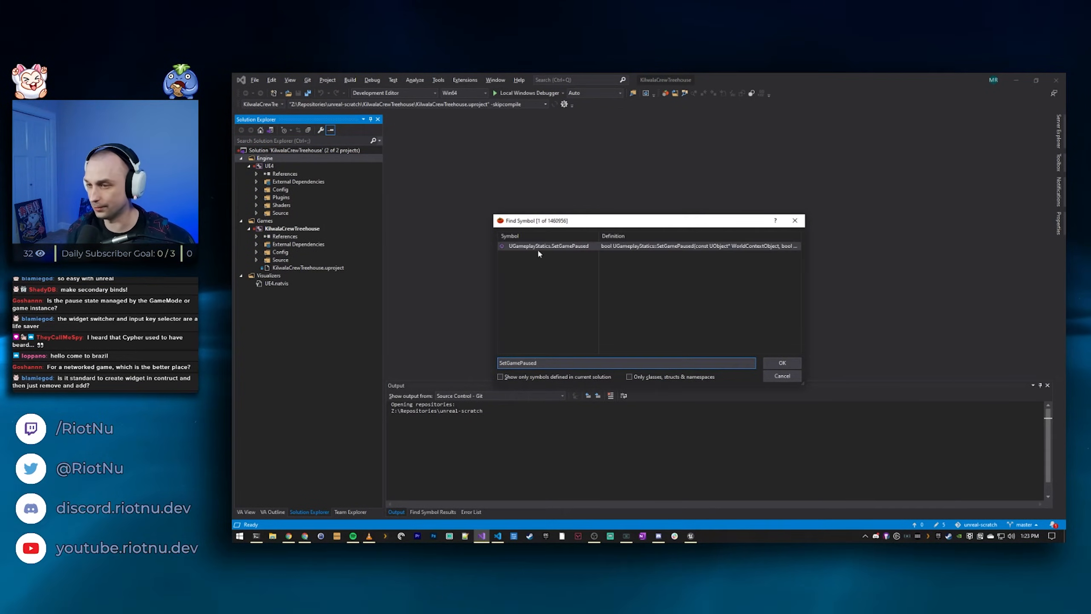
pyautogui.doubleClick(580, 246)
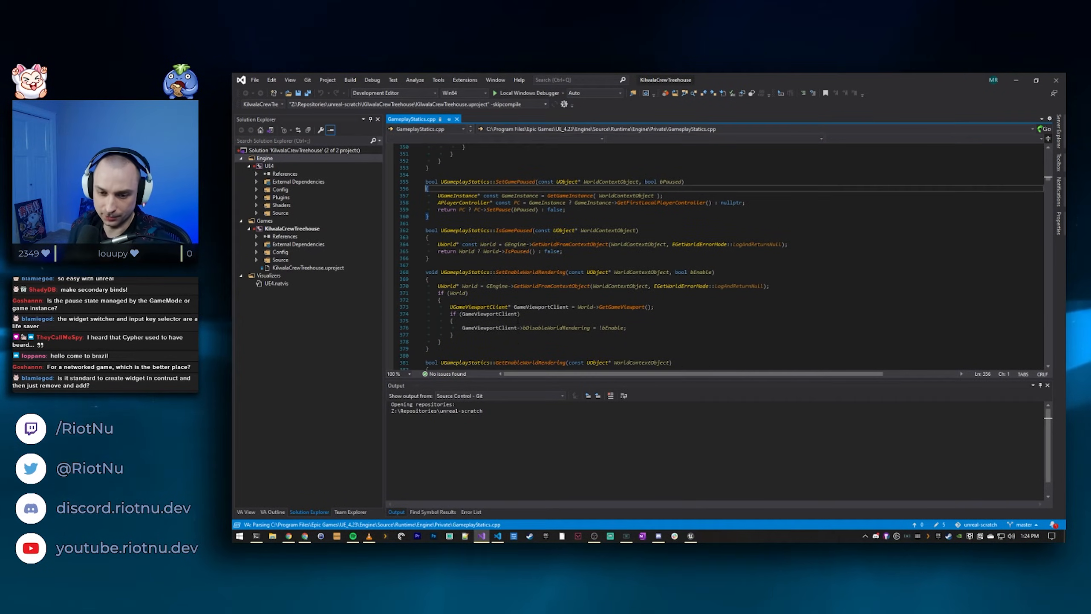
# Step: Examine the SetGamePaused function in GameplayStatics.cpp, focusing on the GetFirstLocalPlayerController call
pyautogui.click(441, 300)
pyautogui.click(621, 266)
pyautogui.click(659, 211)
pyautogui.press('Down')
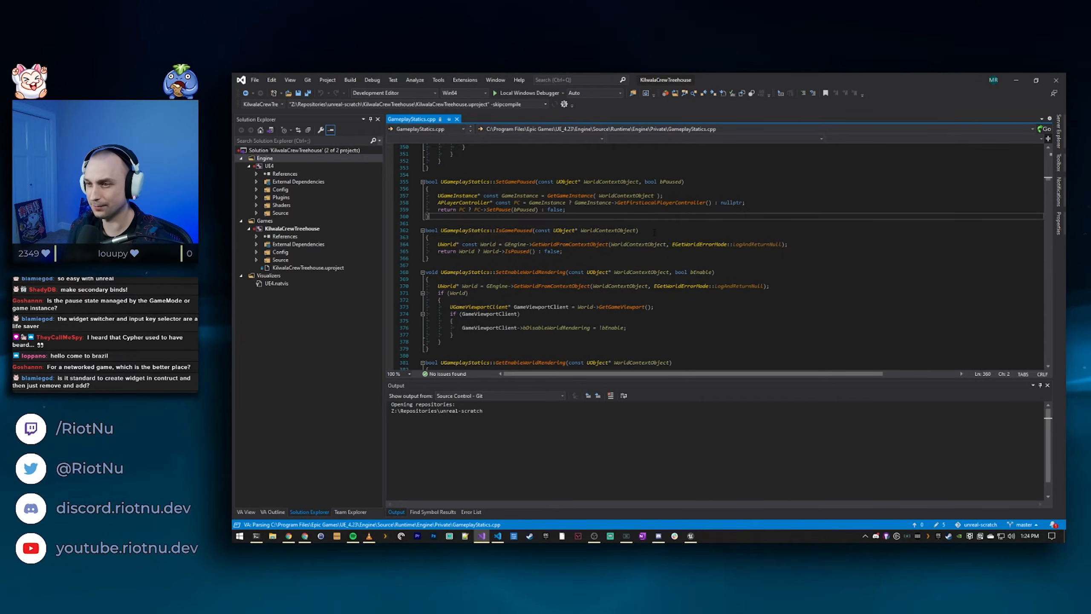
pyautogui.click(641, 207)
pyautogui.click(643, 202)
pyautogui.click(654, 203)
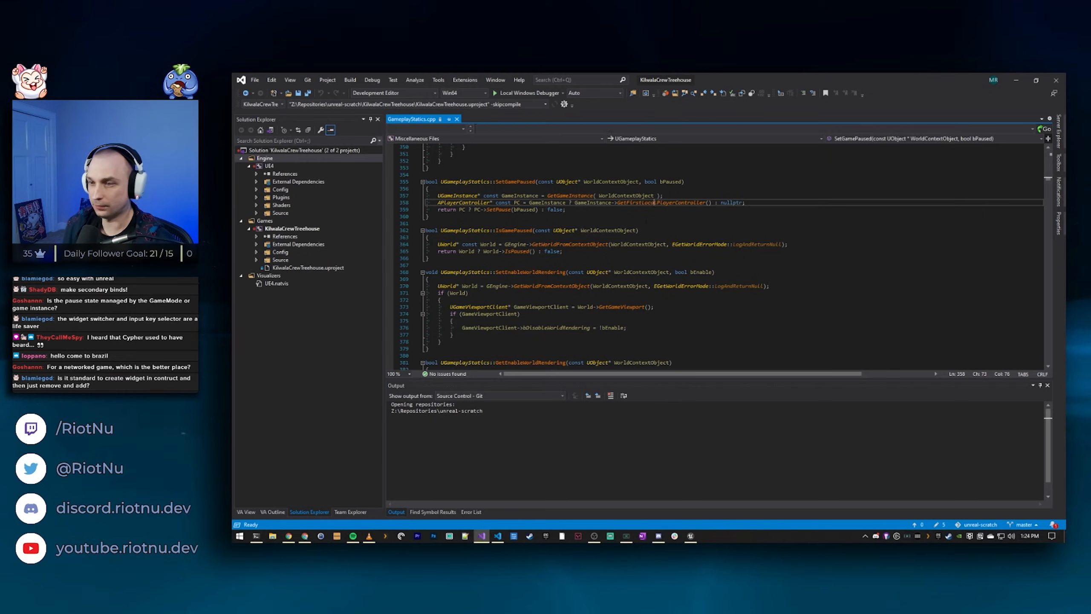
# Step: Go to the definition of the SetPause call in PlayerController.cpp and highlight the line that gets the authoritative game mode
pyautogui.doubleClick(499, 210)
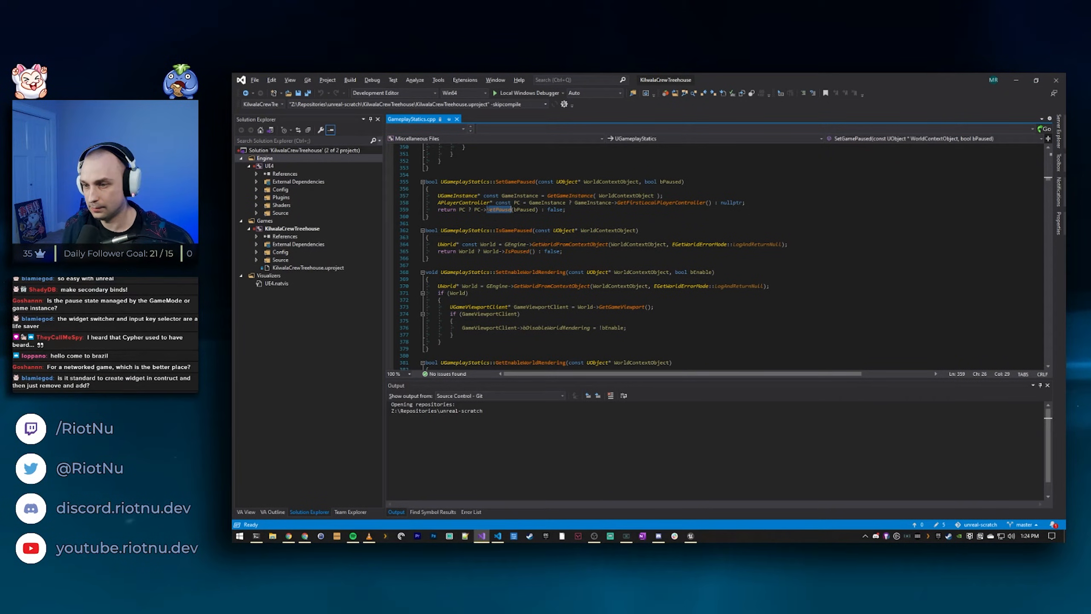
pyautogui.click(502, 210)
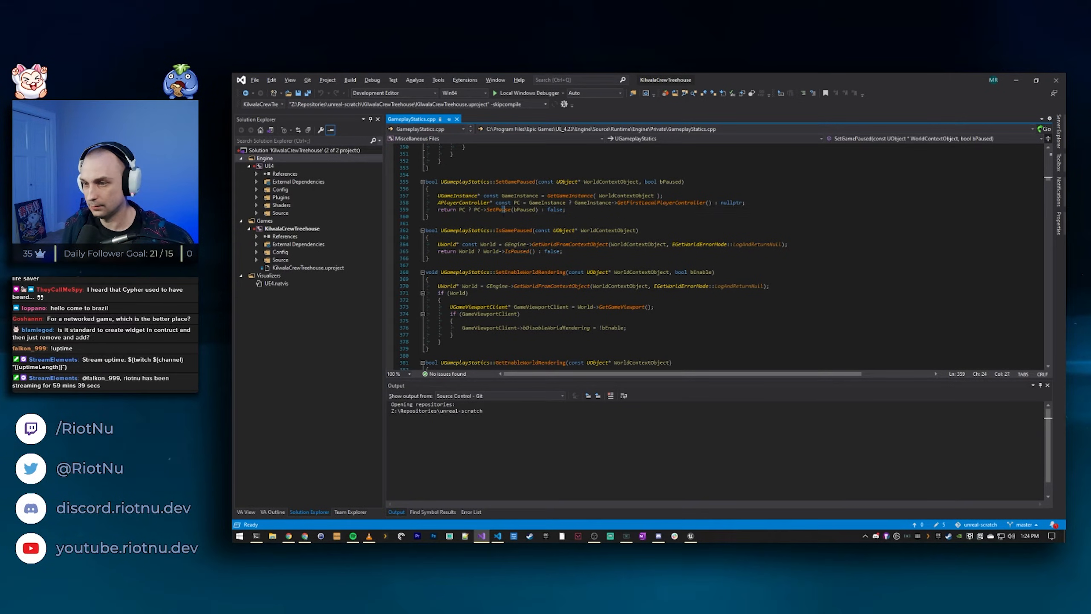
pyautogui.tripleClick(503, 210)
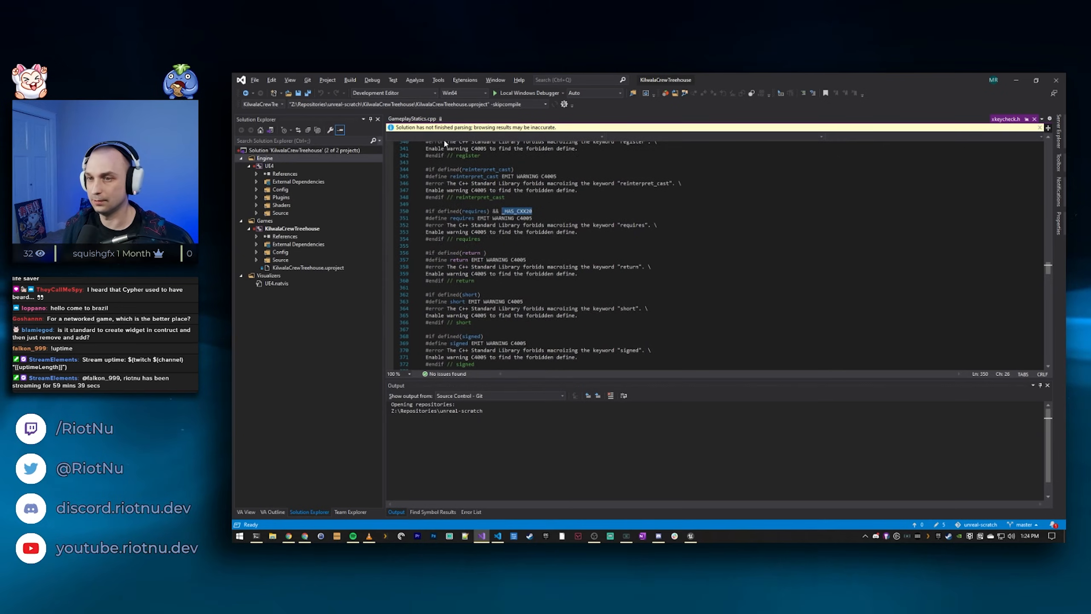
pyautogui.click(430, 119)
pyautogui.click(489, 210)
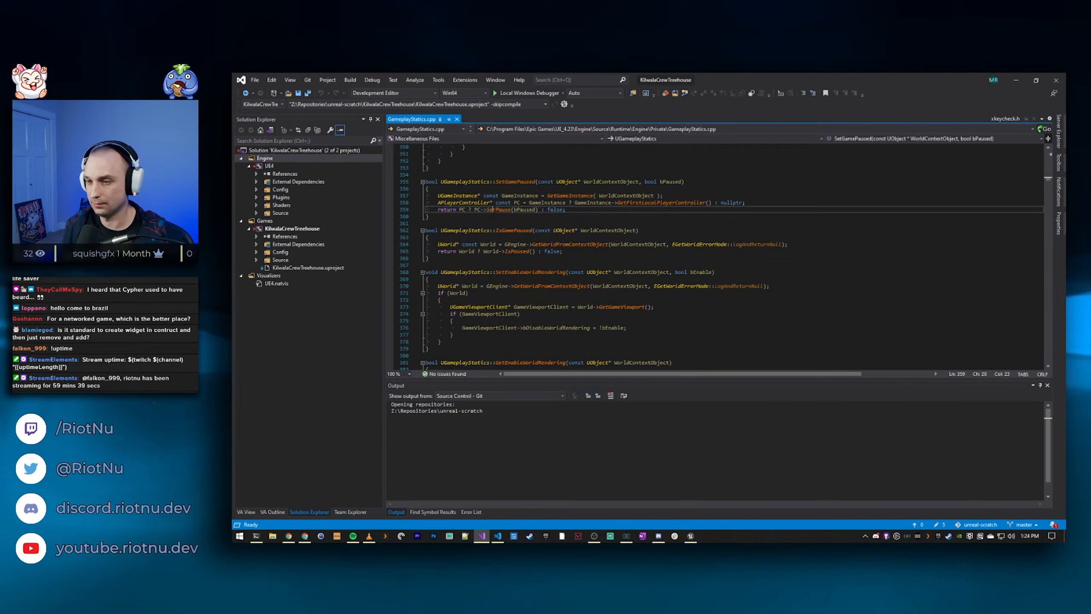
pyautogui.press('F12')
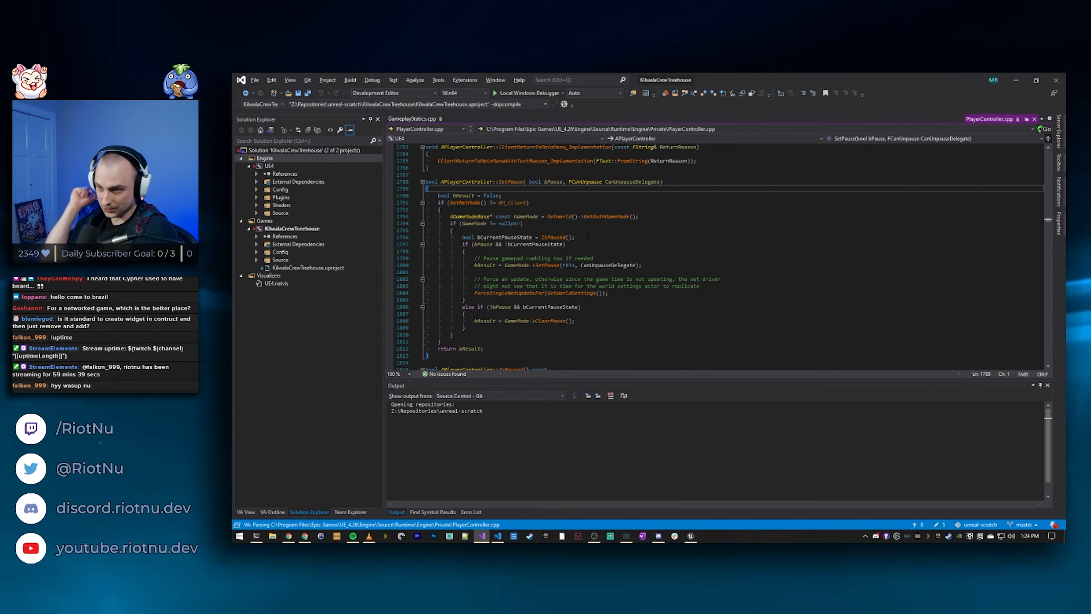
pyautogui.moveTo(640, 217); pyautogui.dragTo(438, 216)
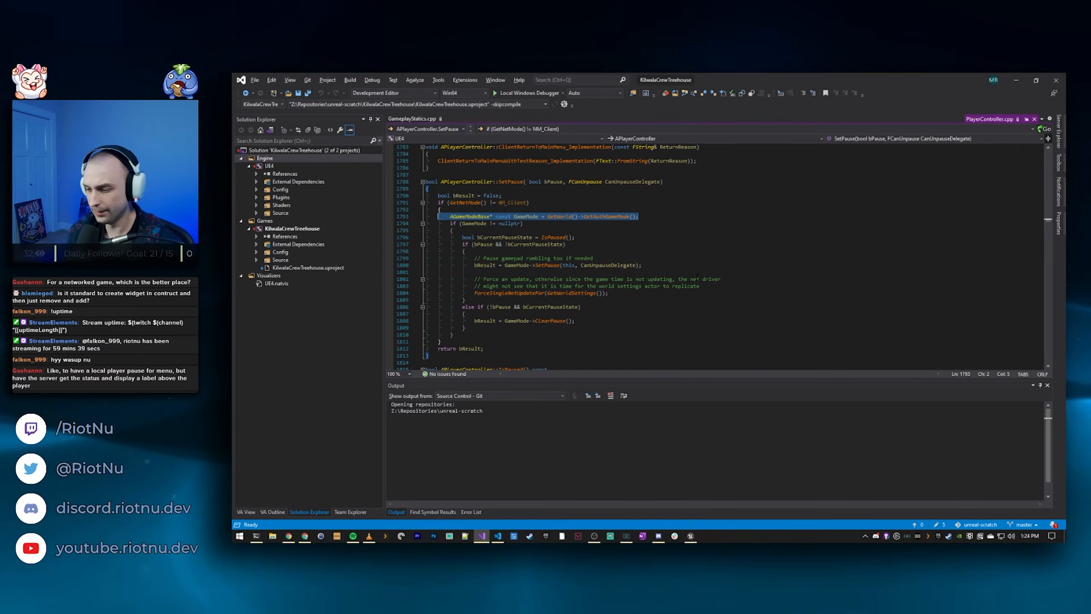
# Step: Switch back to Unreal Editor and examine the player controller graph from the Spray and Pause input actions up to Event BeginPlay
pyautogui.click(691, 536)
pyautogui.moveTo(667, 219); pyautogui.dragTo(714, 362, button='right')
pyautogui.moveTo(538, 217); pyautogui.dragTo(718, 417, button='right')
pyautogui.scroll(-1, 477, 236)
pyautogui.moveTo(720, 326); pyautogui.dragTo(660, 407, button='right')
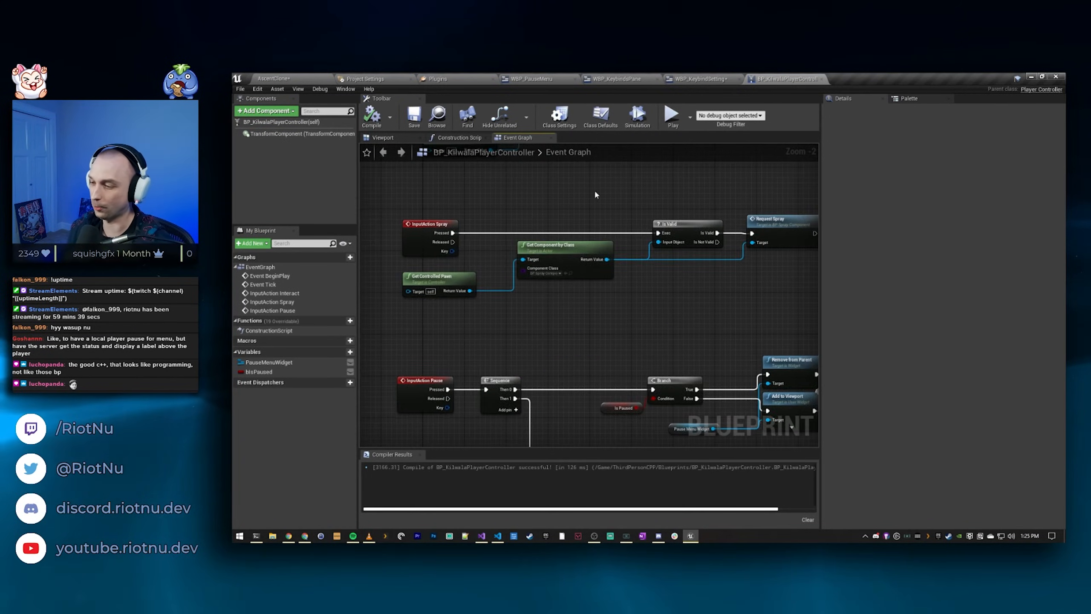
pyautogui.moveTo(760, 443); pyautogui.dragTo(685, 352, button='right')
pyautogui.moveTo(683, 254); pyautogui.dragTo(650, 445, button='right')
pyautogui.moveTo(572, 323); pyautogui.dragTo(656, 341, button='right')
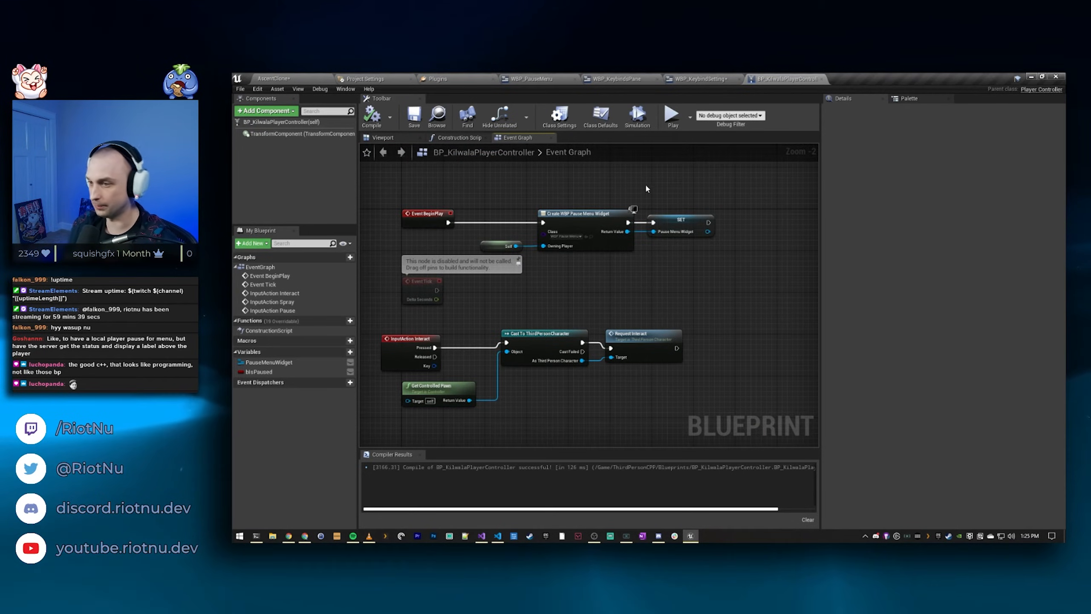
# Step: Review the Pause input action logic, covering the widget display, input mode and mouse cursor nodes, and select Set Game Paused
pyautogui.moveTo(672, 430); pyautogui.dragTo(617, 280, button='right')
pyautogui.moveTo(631, 330); pyautogui.dragTo(632, 265, button='right')
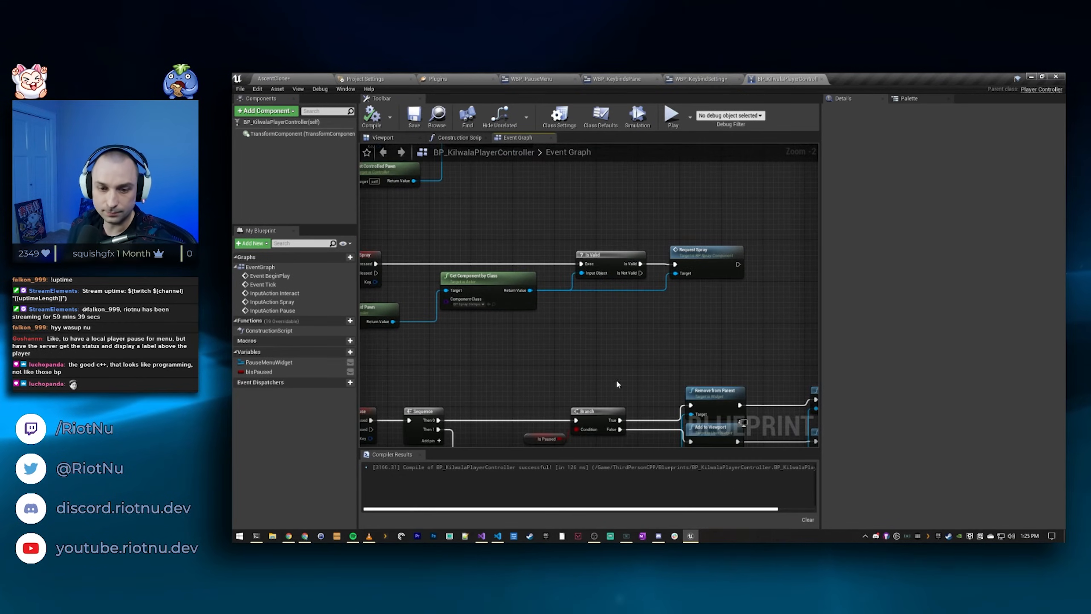
pyautogui.moveTo(620, 366); pyautogui.dragTo(604, 336, button='right')
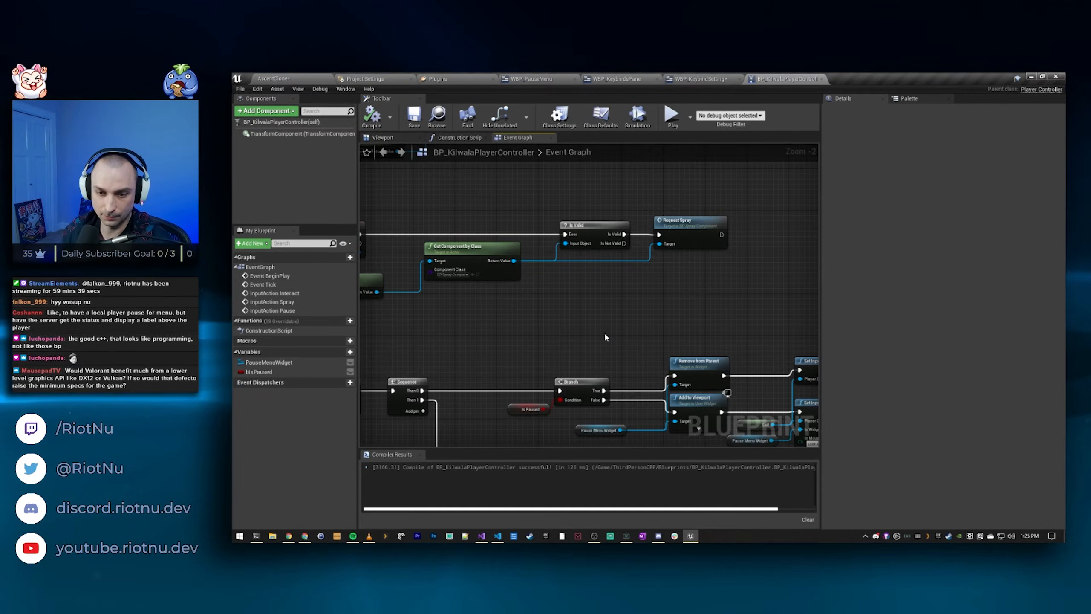
pyautogui.moveTo(606, 338); pyautogui.dragTo(401, 216, button='right')
pyautogui.moveTo(498, 349); pyautogui.dragTo(589, 381, button='right')
pyautogui.click(527, 381)
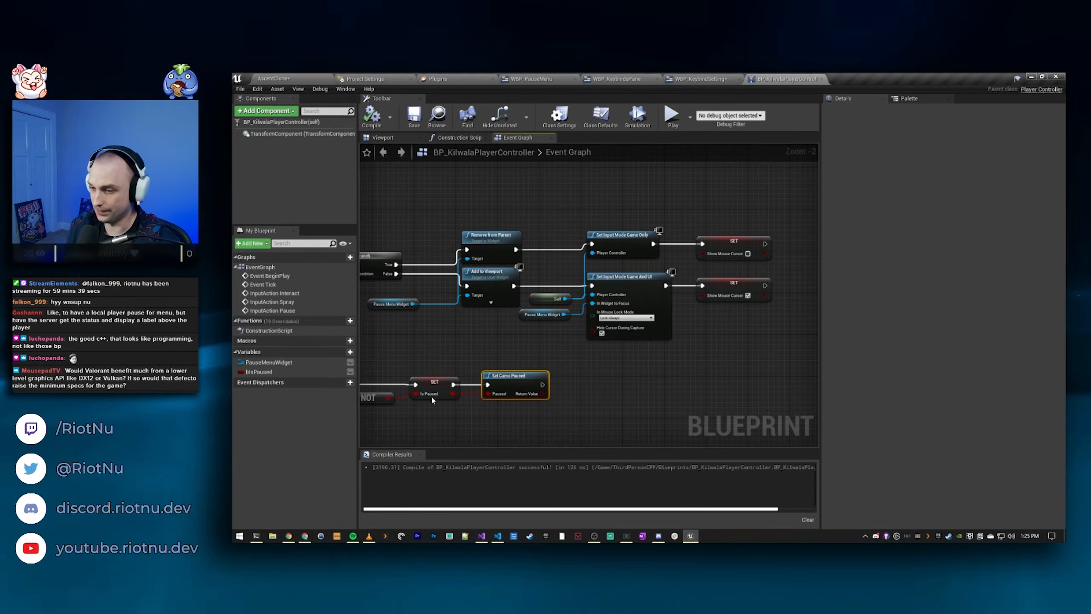
pyautogui.moveTo(538, 363); pyautogui.dragTo(534, 372, button='right')
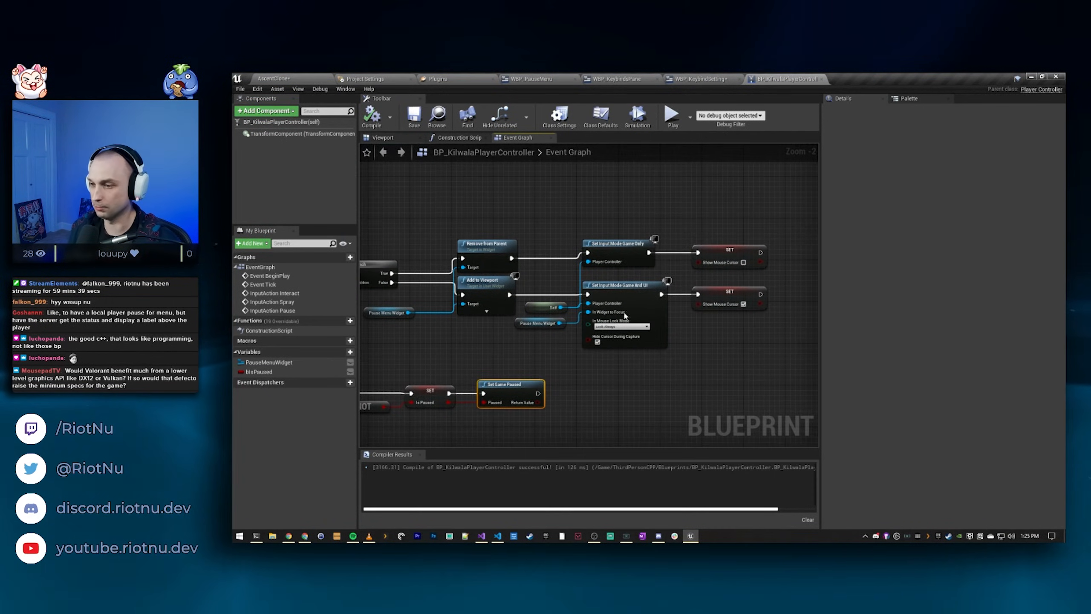
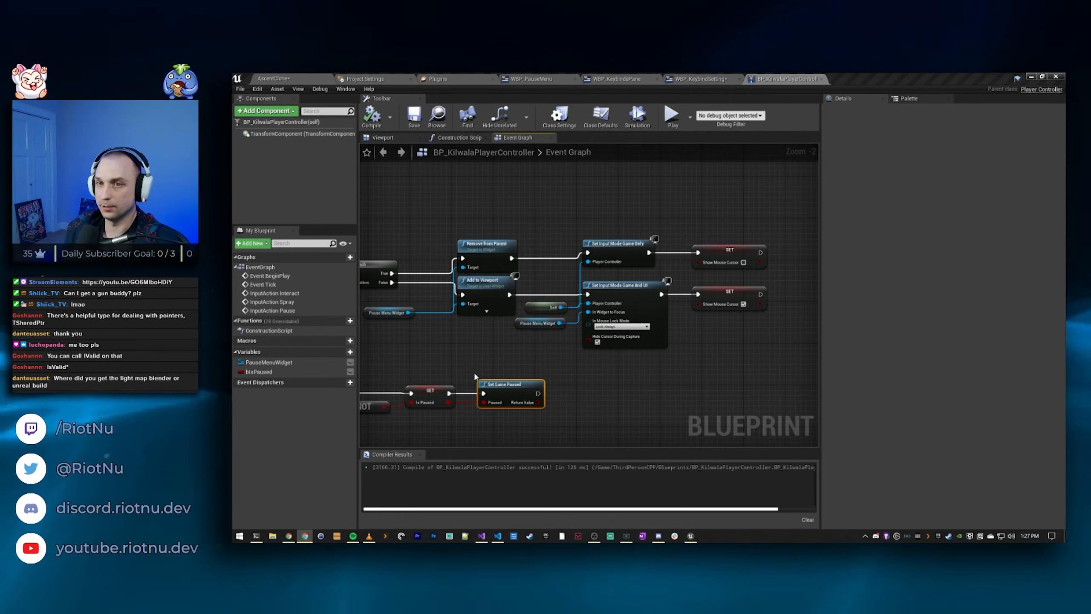
# Step: Return to the level editor and build only the lighting for the level
pyautogui.click(275, 79)
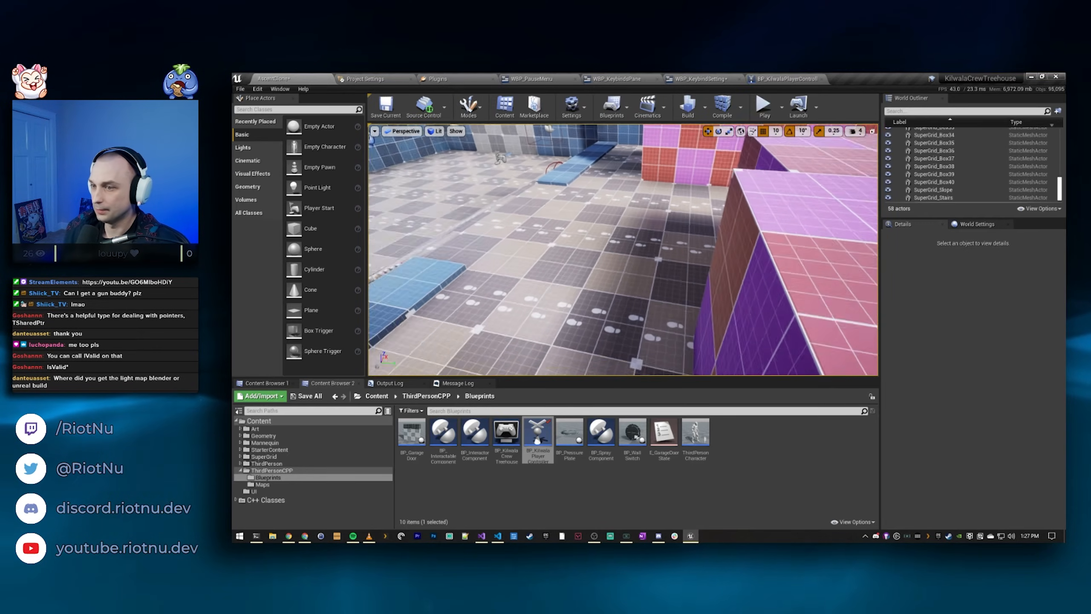
pyautogui.click(705, 107)
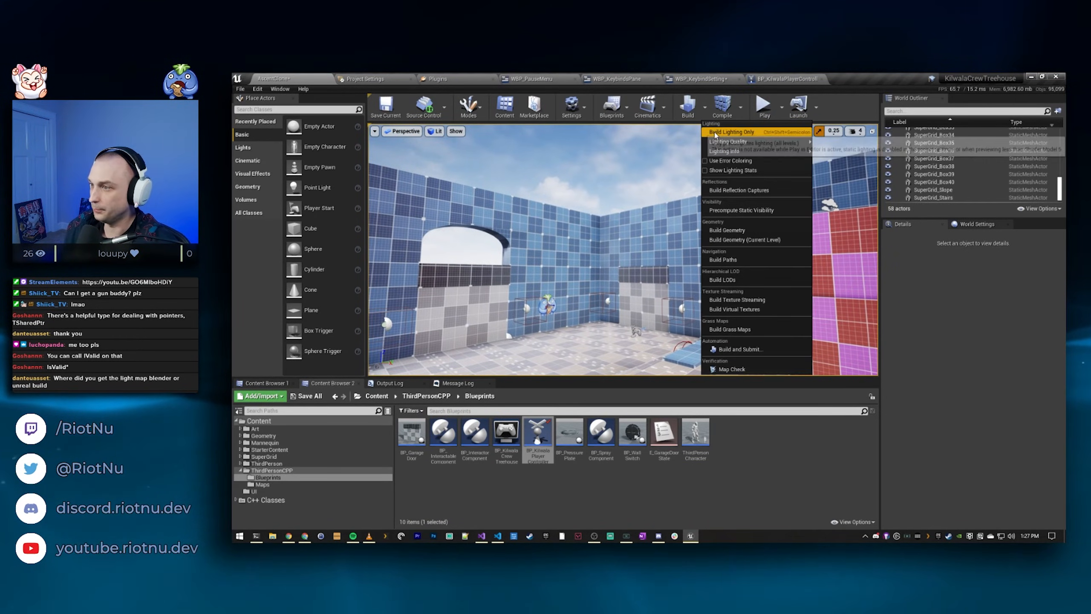
pyautogui.click(716, 133)
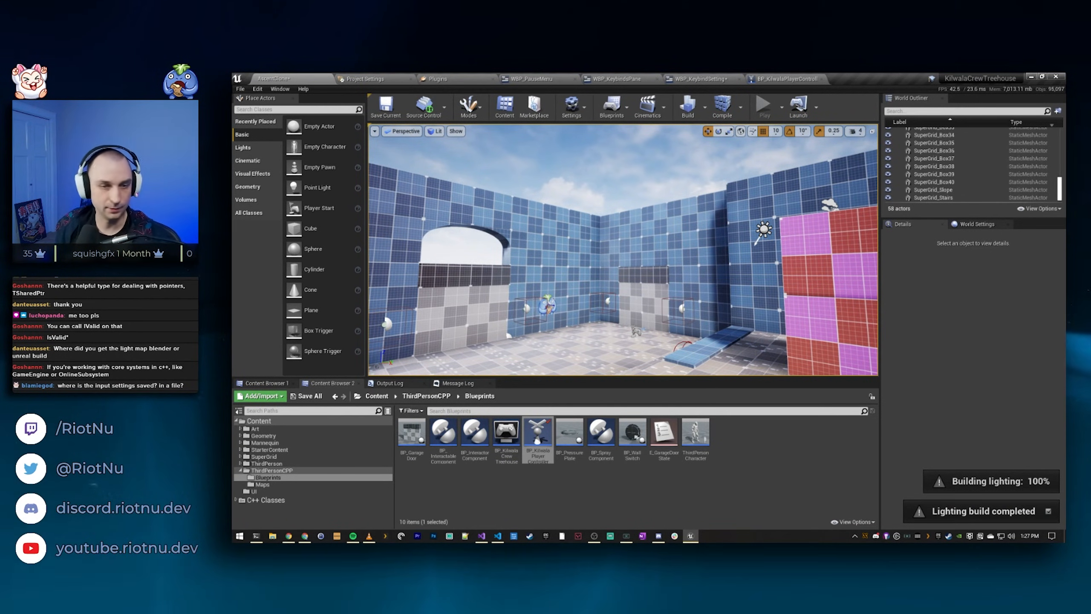
# Step: Open EditorPerProjectUserSettings.ini from the project's Saved/Config/Windows folder in Visual Studio Code and read through its settings
pyautogui.press('super+e')
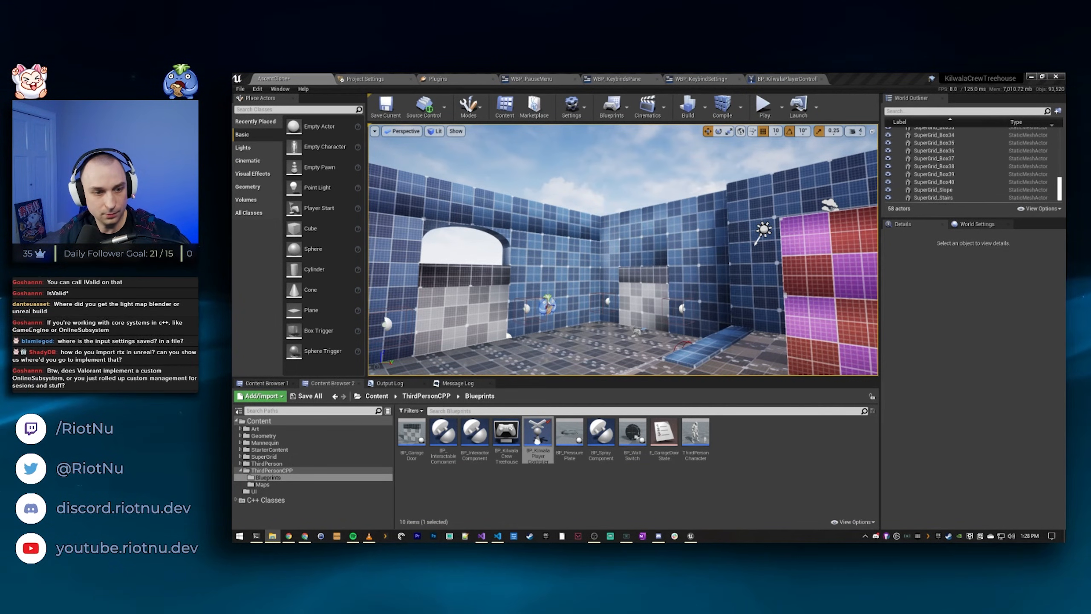
pyautogui.hotkey('alt', 'Tab')
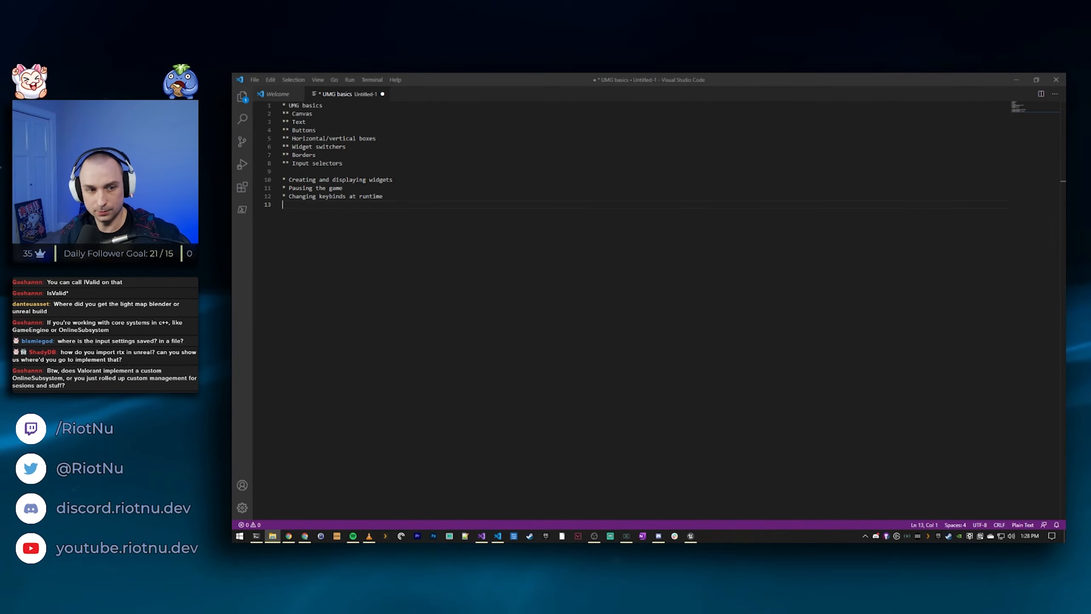
pyautogui.click(360, 263)
pyautogui.scroll(-6, 360, 263)
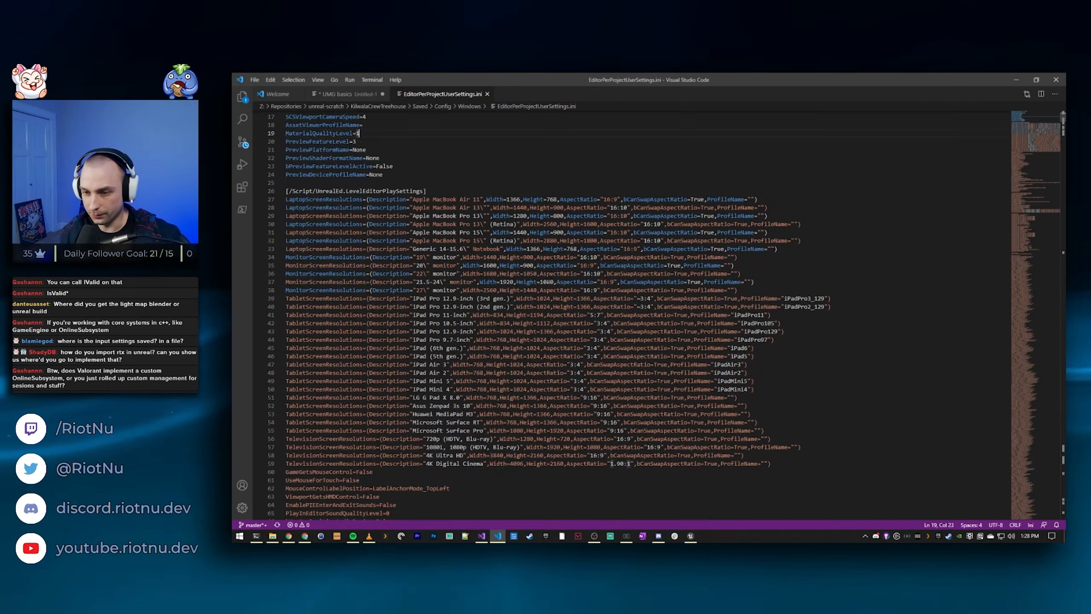
pyautogui.scroll(-20, 623, 313)
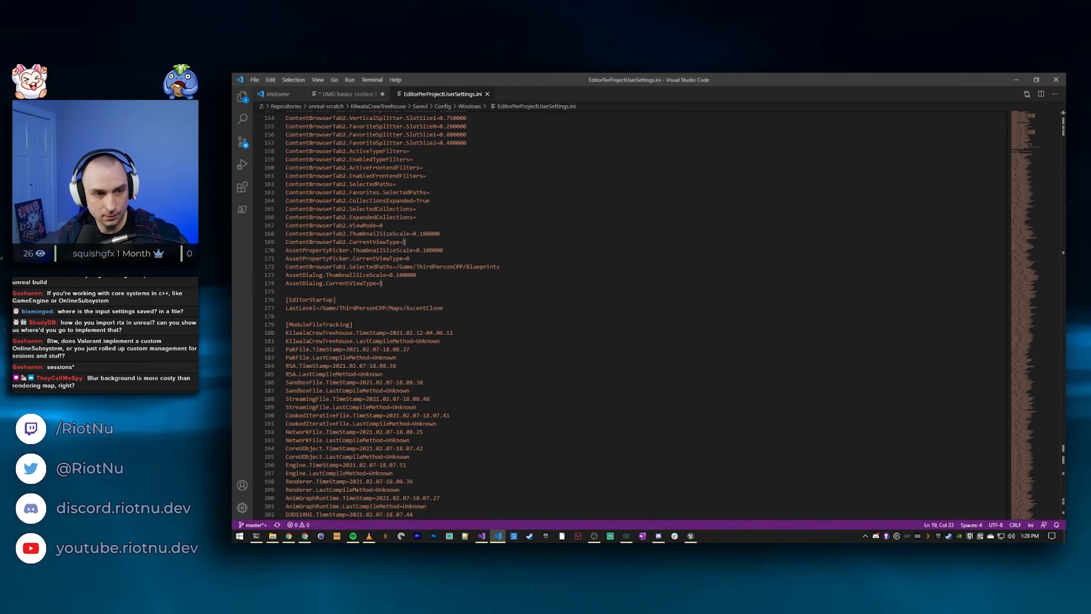
# Step: Look through Engine.ini from the same config folder and search it for "sp"
pyautogui.moveTo(232, 310); pyautogui.dragTo(406, 311)
pyautogui.scroll(-5, 470, 310)
pyautogui.scroll(-6, 470, 310)
pyautogui.scroll(8, 470, 309)
pyautogui.hotkey('ctrl', 'f')
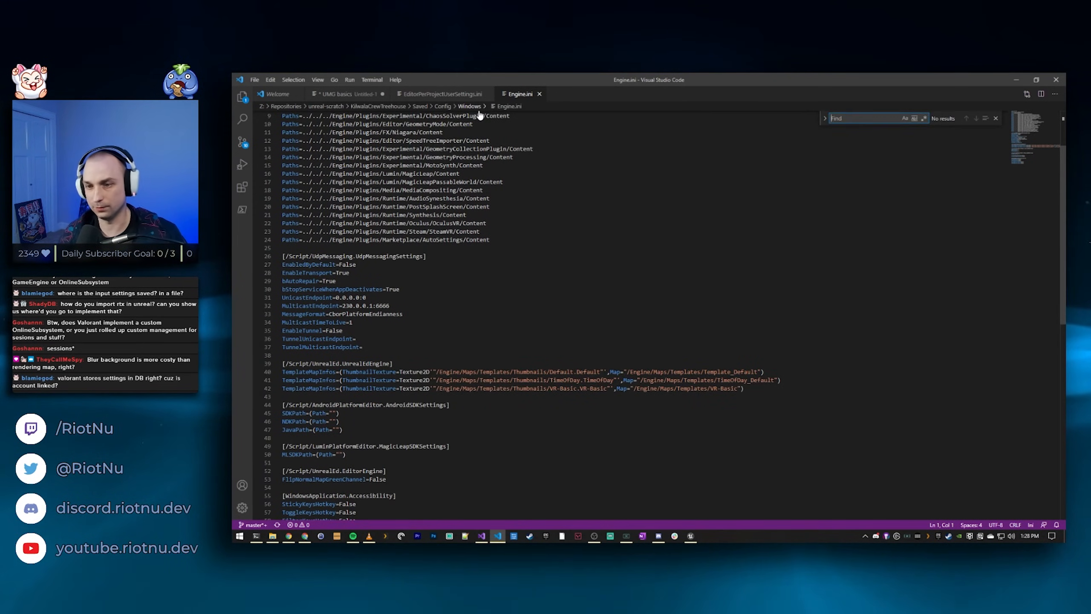
pyautogui.write('sp')
pyautogui.press('Escape')
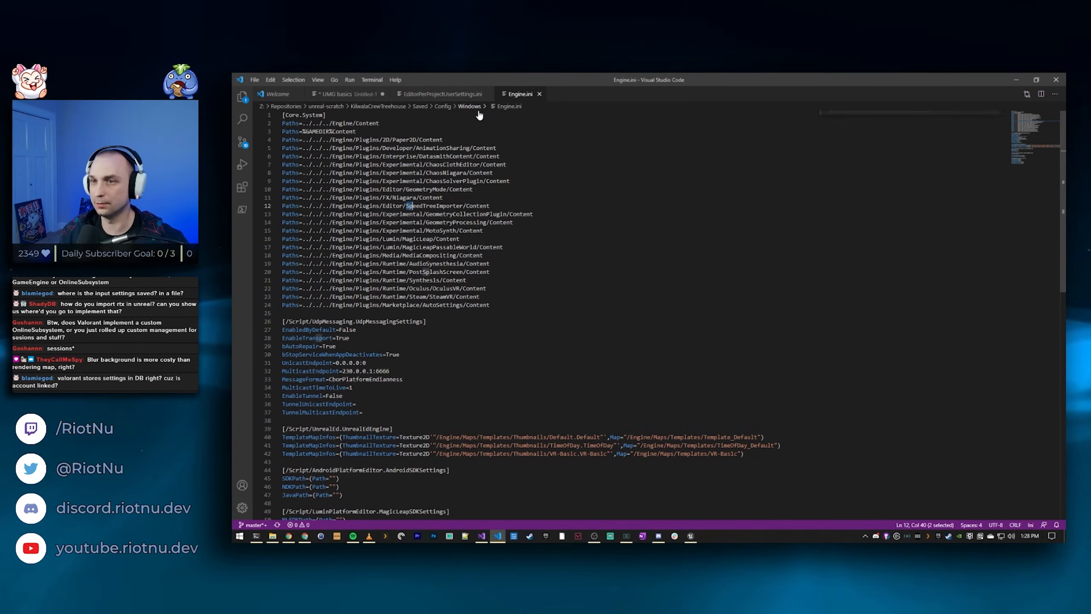
# Step: Search EditorPerProjectUserSettings.ini for "spray" and step through the matches
pyautogui.click(447, 94)
pyautogui.hotkey('ctrl', 'f')
pyautogui.write('spray')
pyautogui.press('Return')
pyautogui.press('Return')
pyautogui.press('Return')
pyautogui.press('Return')
pyautogui.press('Return')
pyautogui.press('Return')
pyautogui.press('Return')
pyautogui.press('Return')
pyautogui.press('Return')
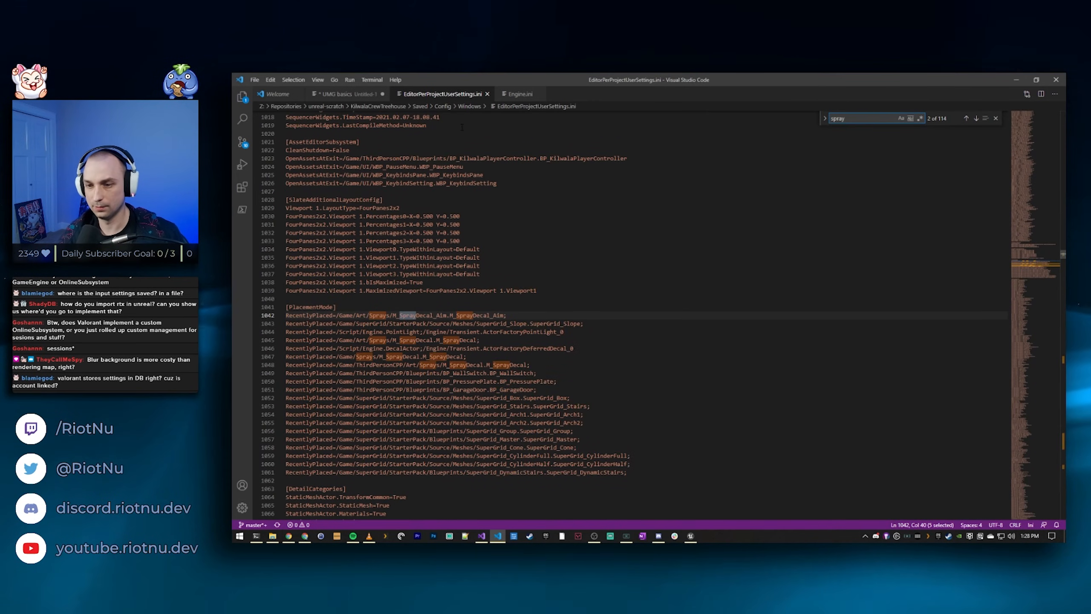
# Step: Open Input.ini from the project's Saved/Config/Windows folder, review its contents, and close it along with EditorPerProjectUserSettings.ini
pyautogui.press('Return')
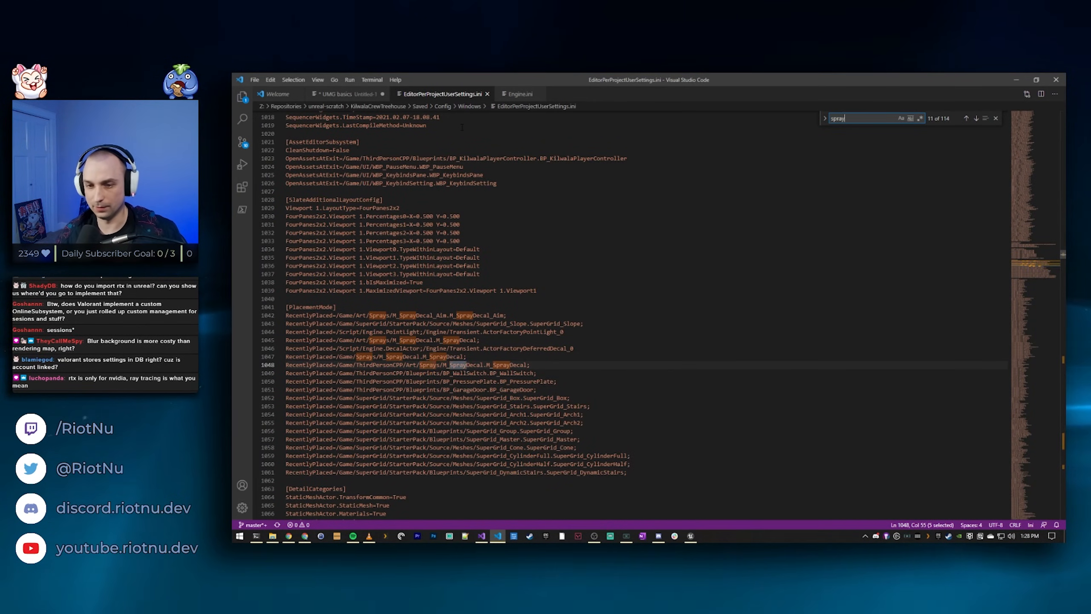
pyautogui.hotkey('alt', 'Tab')
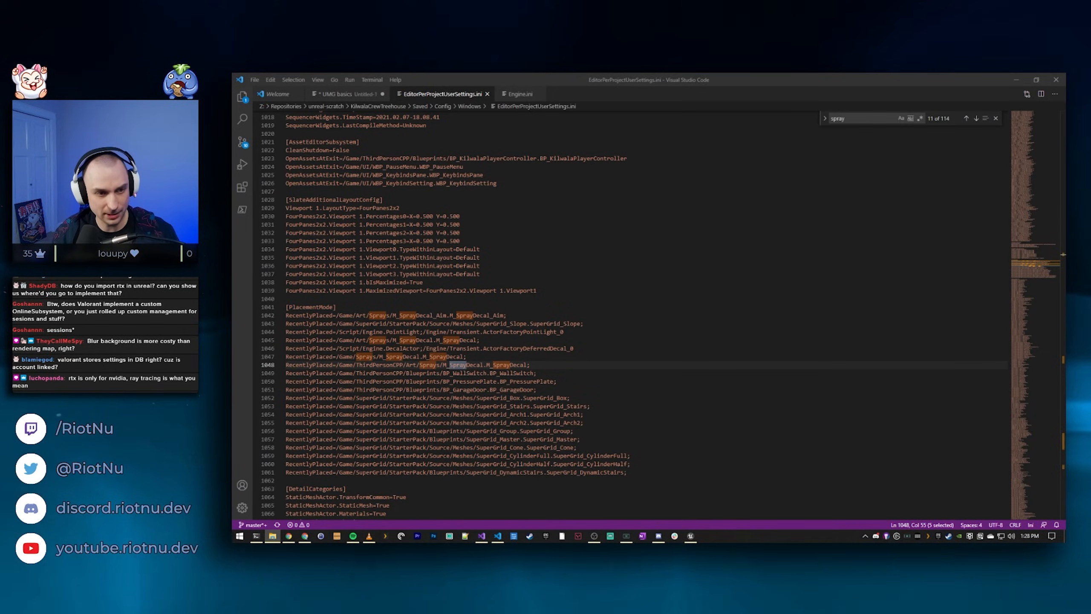
pyautogui.moveTo(450, 280); pyautogui.dragTo(466, 288)
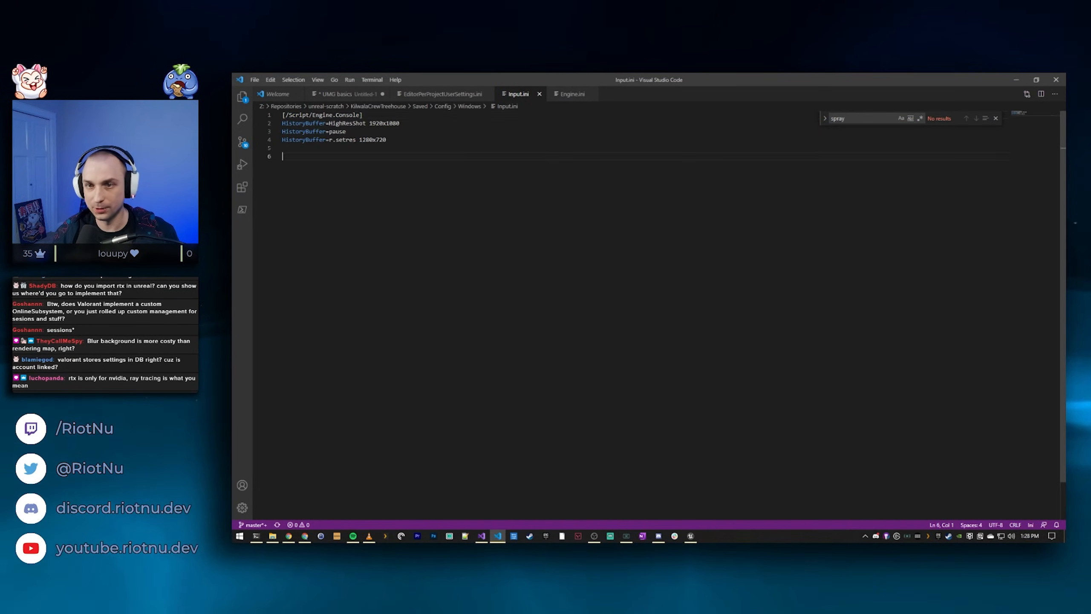
pyautogui.hotkey('alt', 'Tab')
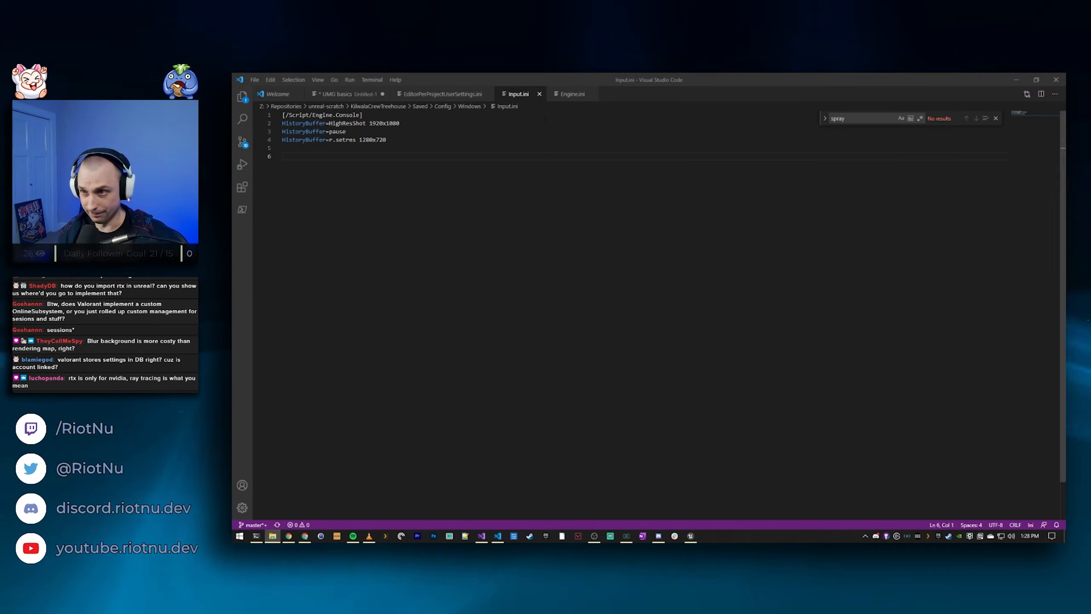
pyautogui.middleClick(517, 95)
pyautogui.middleClick(476, 94)
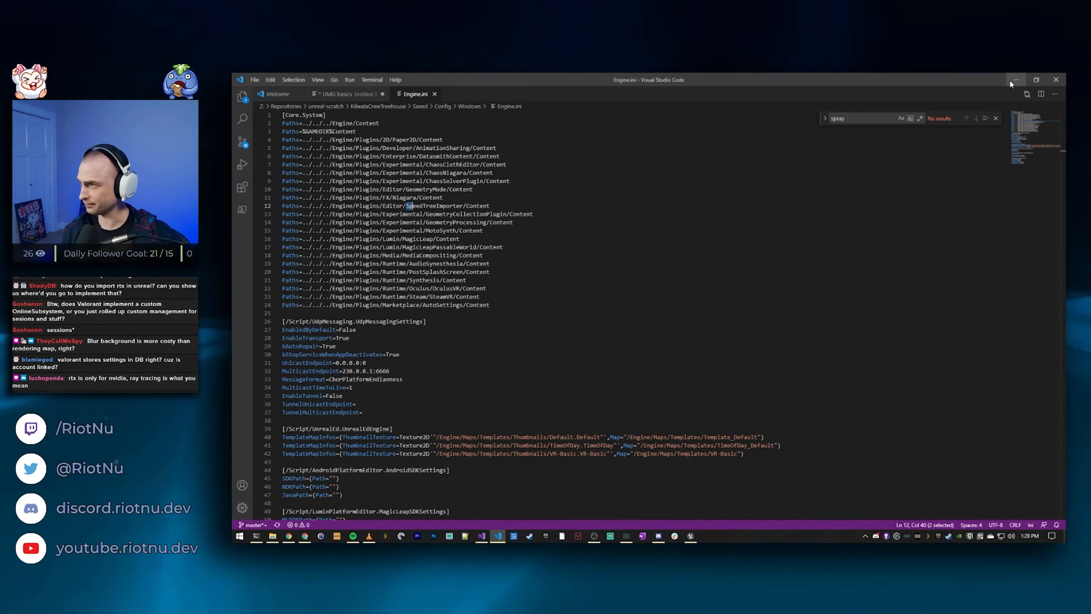
# Step: Switch to Unreal Editor, enable the RenderDoc Plugin, and restart the editor to apply the change
pyautogui.hotkey('alt', 'Tab')
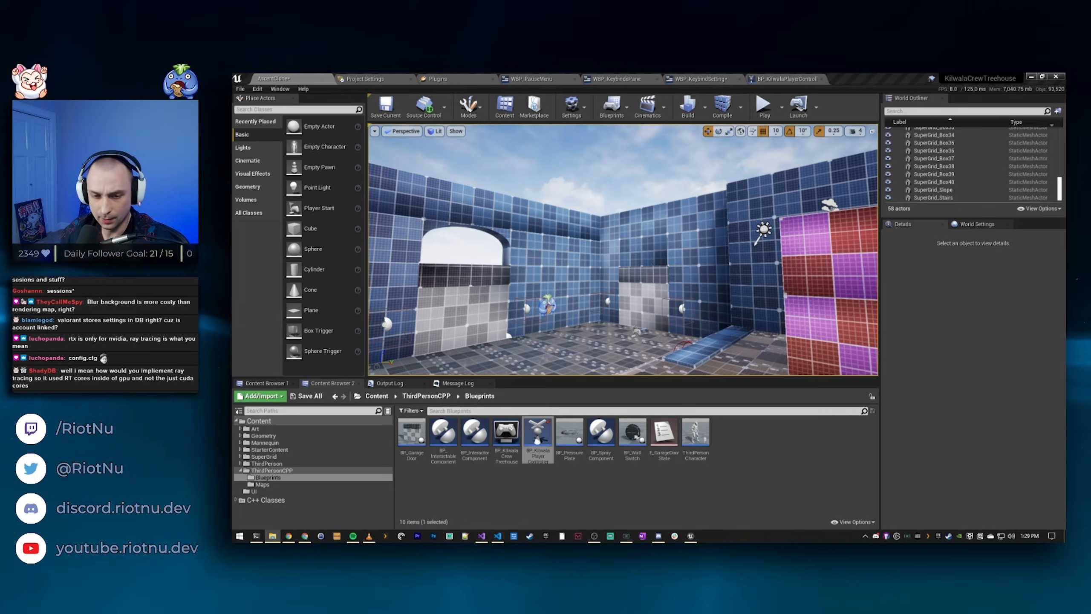
pyautogui.moveTo(638, 240); pyautogui.dragTo(606, 254, button='right')
pyautogui.moveTo(774, 224); pyautogui.dragTo(794, 216, button='right')
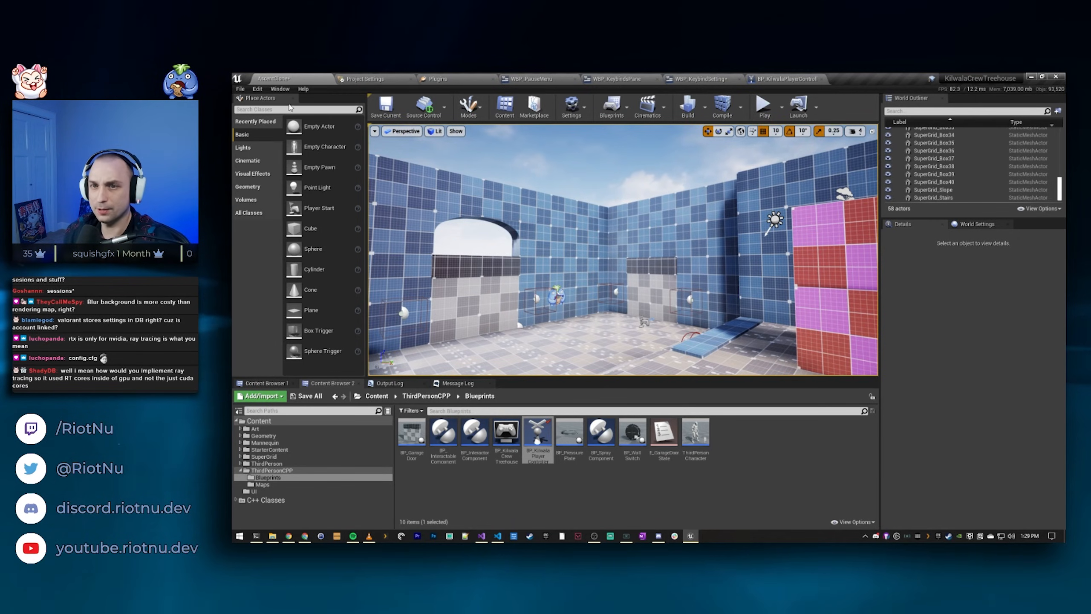
pyautogui.click(448, 80)
pyautogui.click(804, 91)
pyautogui.write('renderdoc')
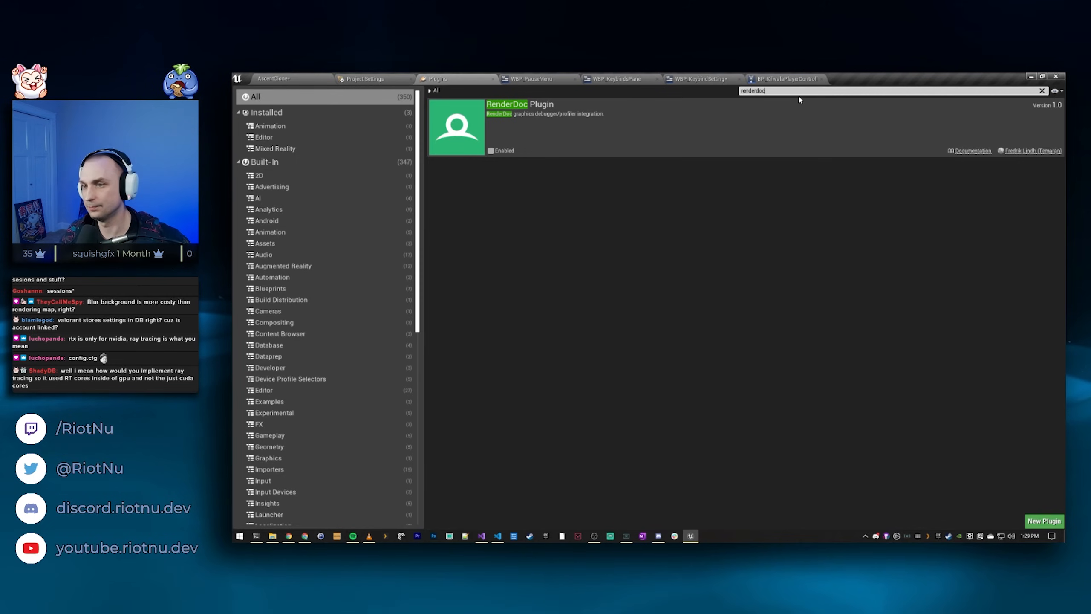
pyautogui.click(509, 151)
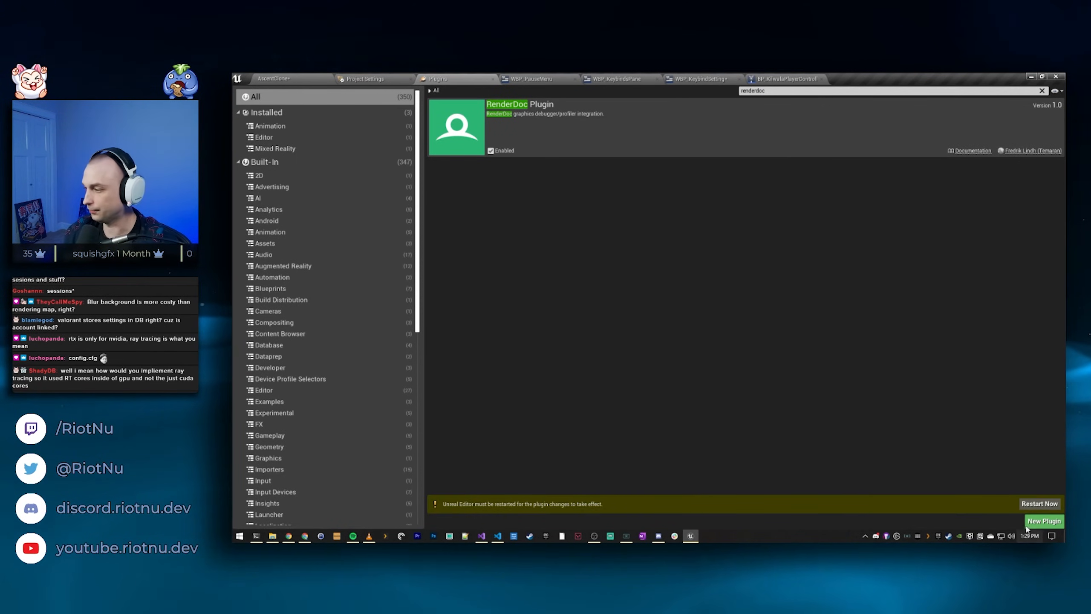
pyautogui.click(1040, 503)
pyautogui.click(705, 387)
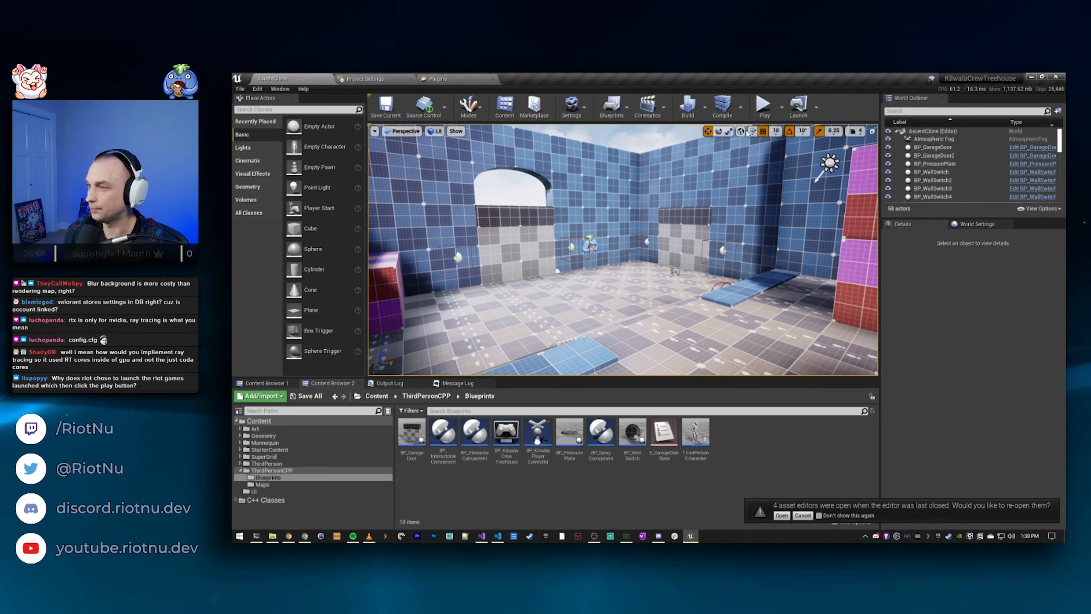
# Step: Look through the AscentClone level's World Settings and filter them by "lightmaps"
pyautogui.click(944, 133)
pyautogui.click(944, 139)
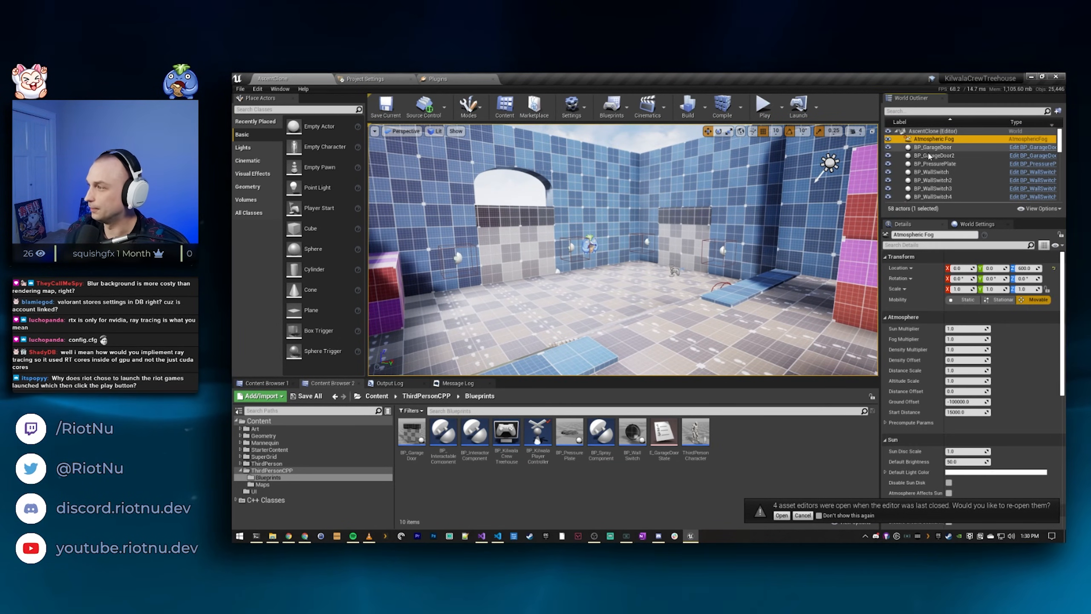
pyautogui.click(924, 132)
pyautogui.doubleClick(923, 132)
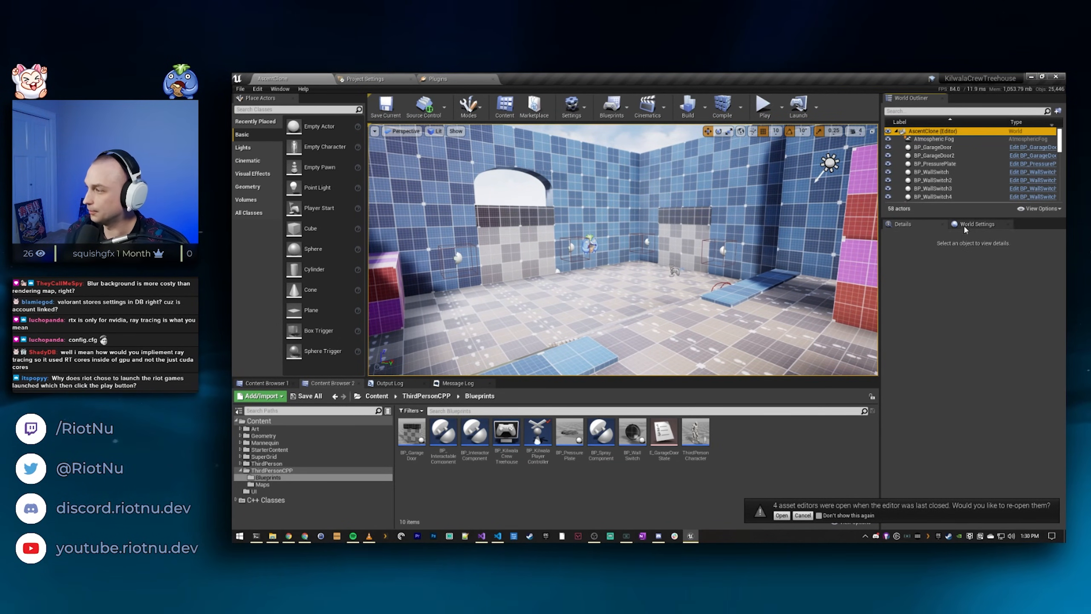
pyautogui.scroll(-5, 924, 365)
pyautogui.scroll(-2, 915, 400)
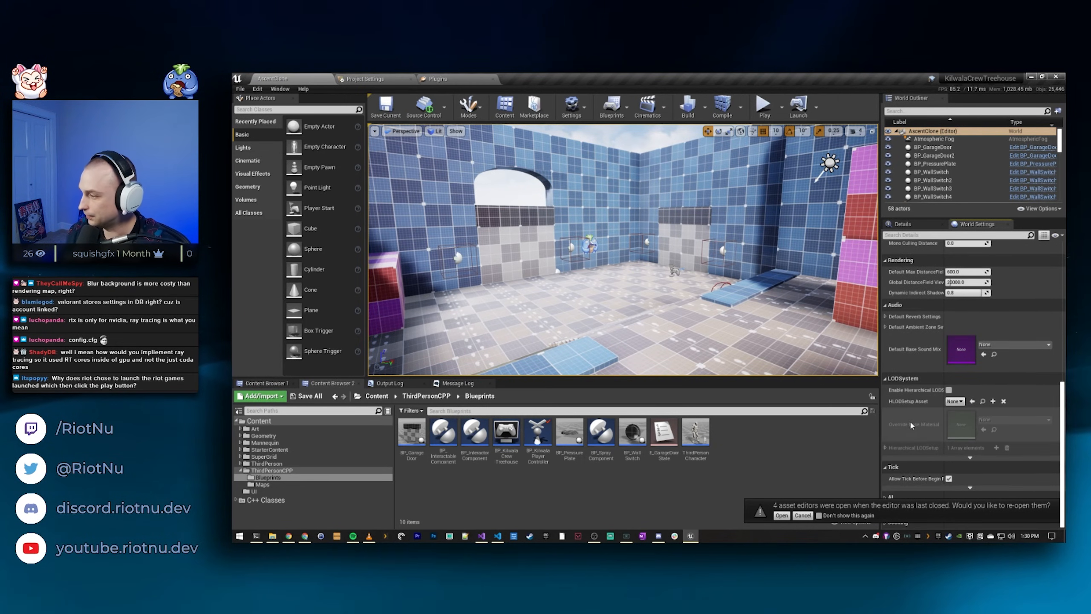
pyautogui.scroll(3, 935, 408)
pyautogui.scroll(8, 936, 402)
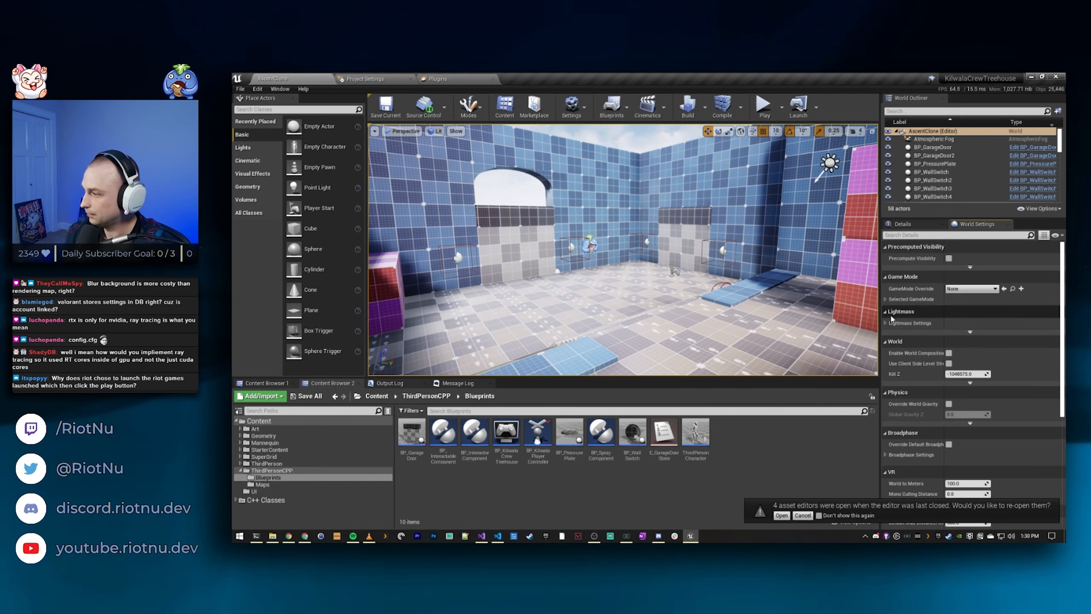
pyautogui.click(933, 236)
pyautogui.write('lightmaps')
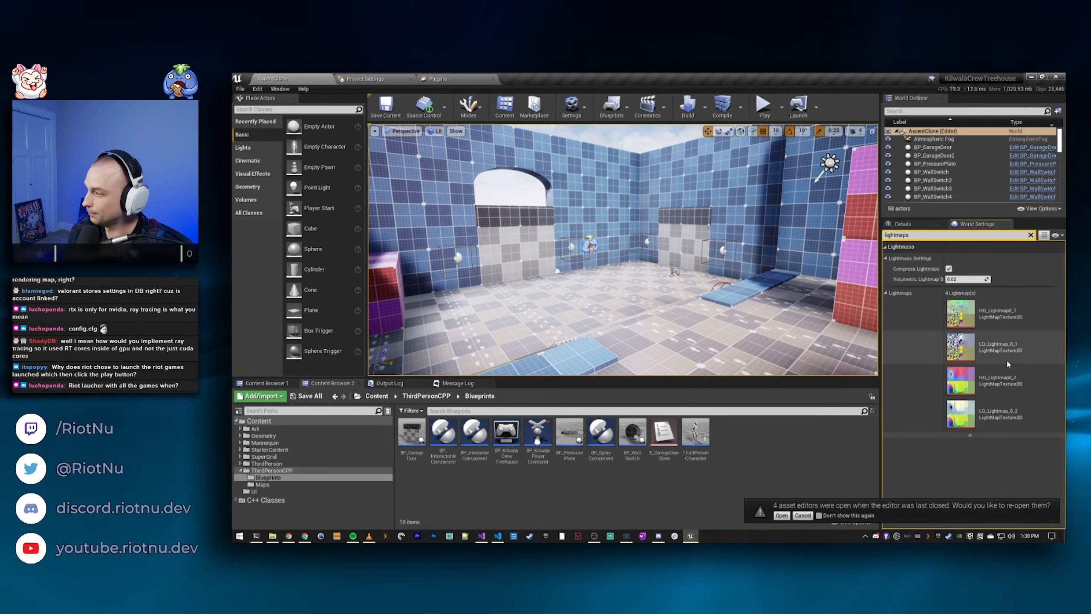
# Step: Inspect the LQ_Lightmap_0_1 and HQ_Lightmap0_2 textures, zooming in on the second, and close their texture editors
pyautogui.doubleClick(955, 352)
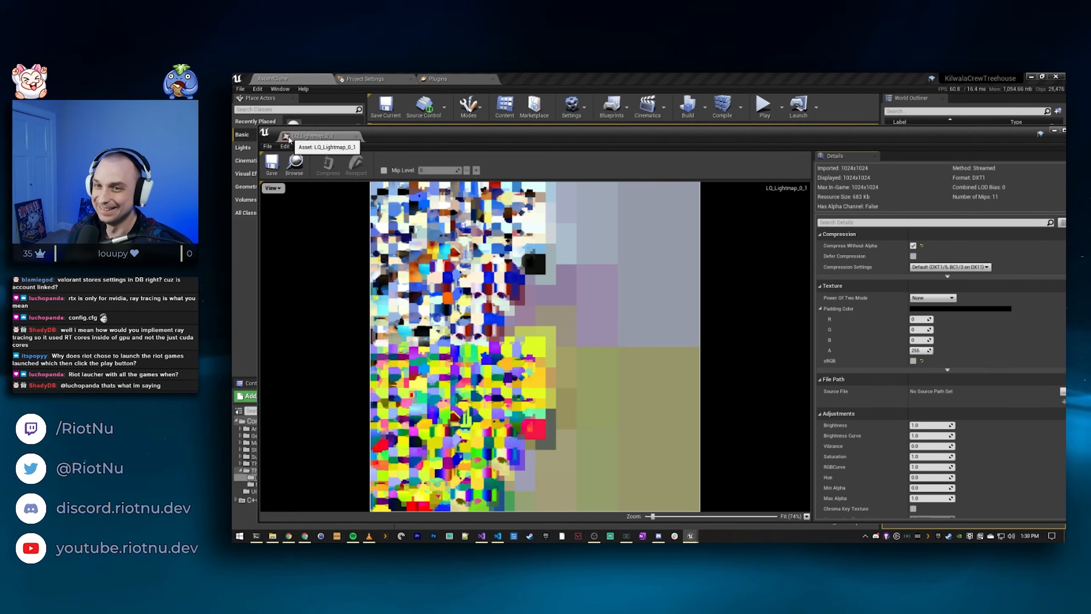
pyautogui.click(356, 136)
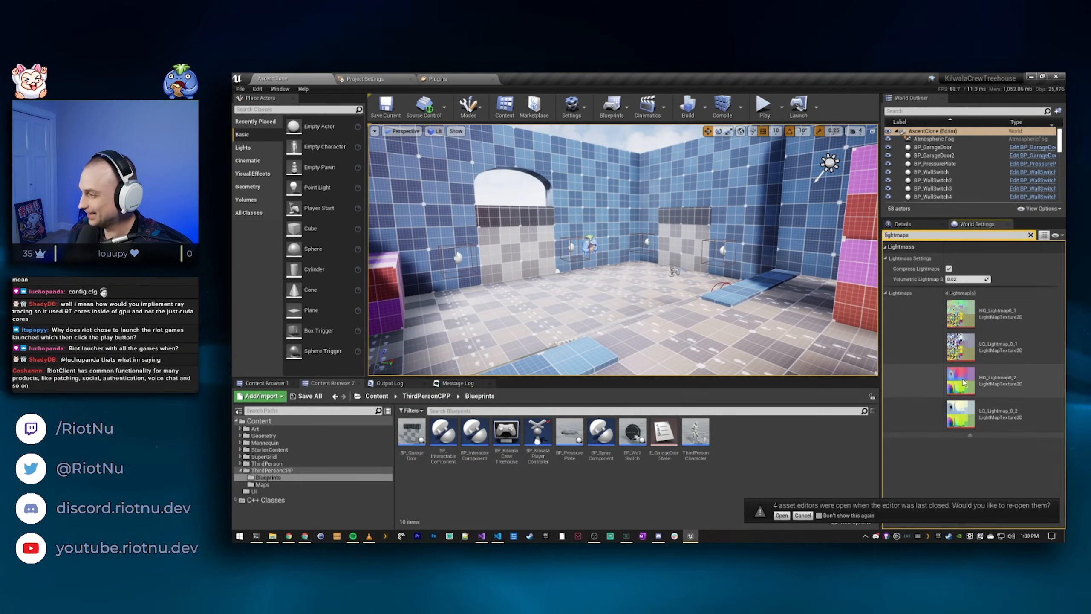
pyautogui.doubleClick(961, 380)
pyautogui.scroll(5, 528, 350)
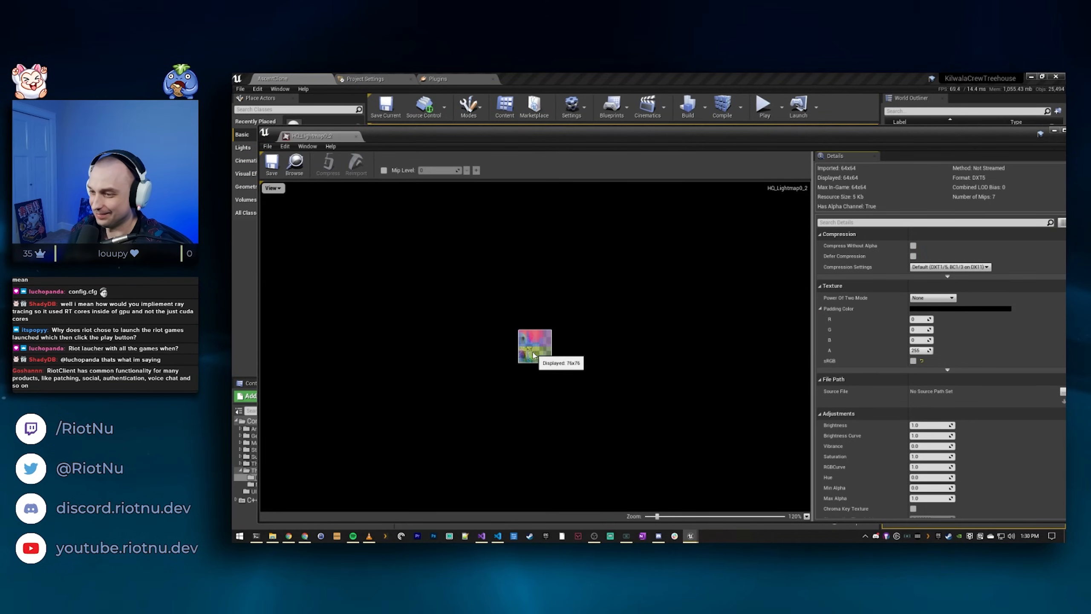
pyautogui.scroll(5, 528, 350)
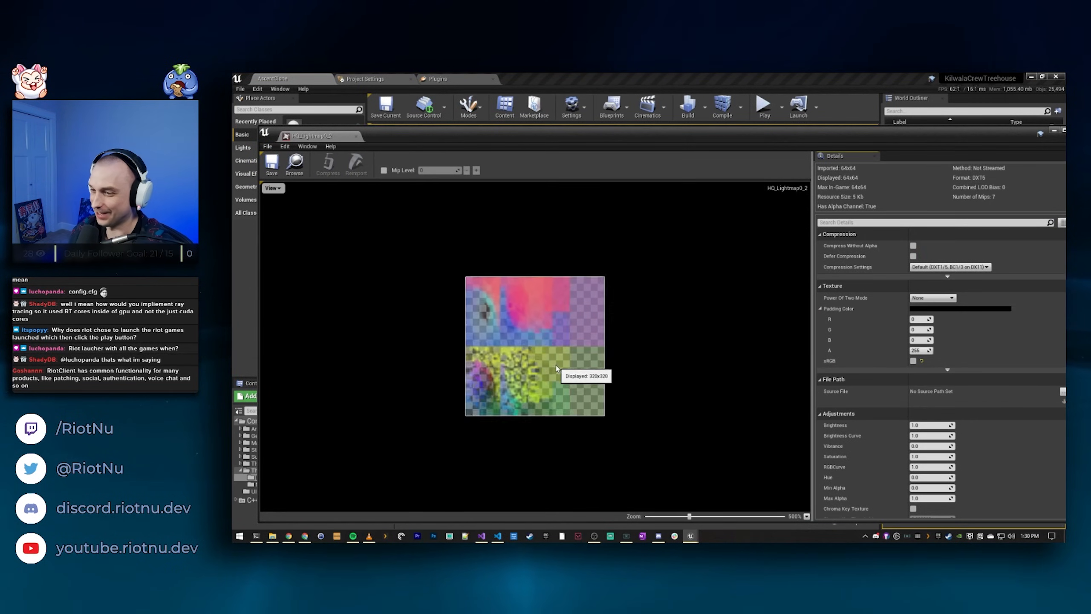
pyautogui.click(294, 164)
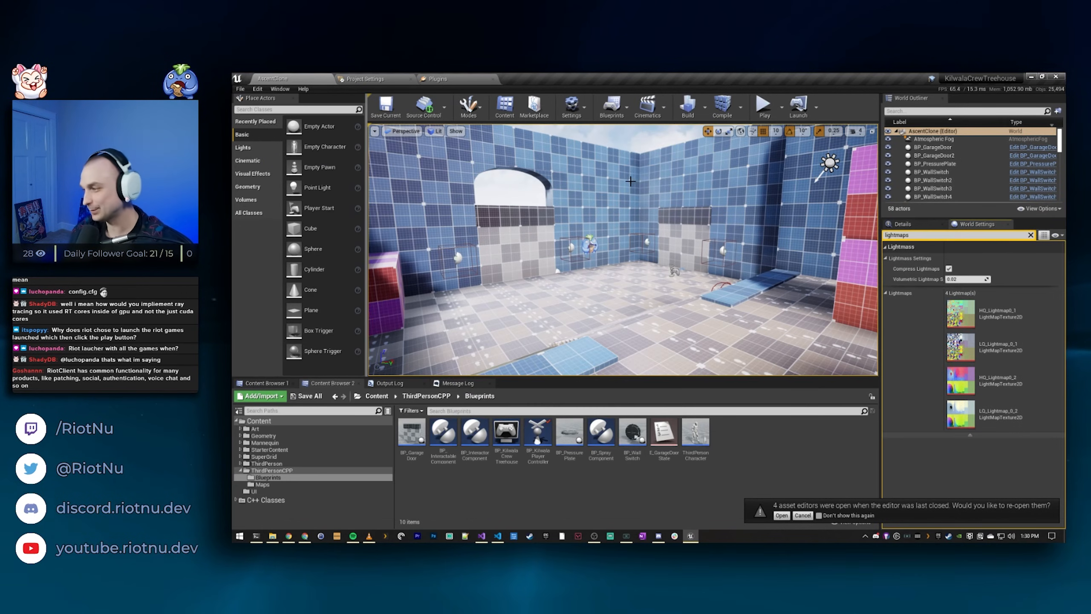
pyautogui.moveTo(773, 219); pyautogui.dragTo(794, 215, button='right')
pyautogui.moveTo(556, 373); pyautogui.dragTo(502, 358, button='right')
pyautogui.rightClick(972, 275)
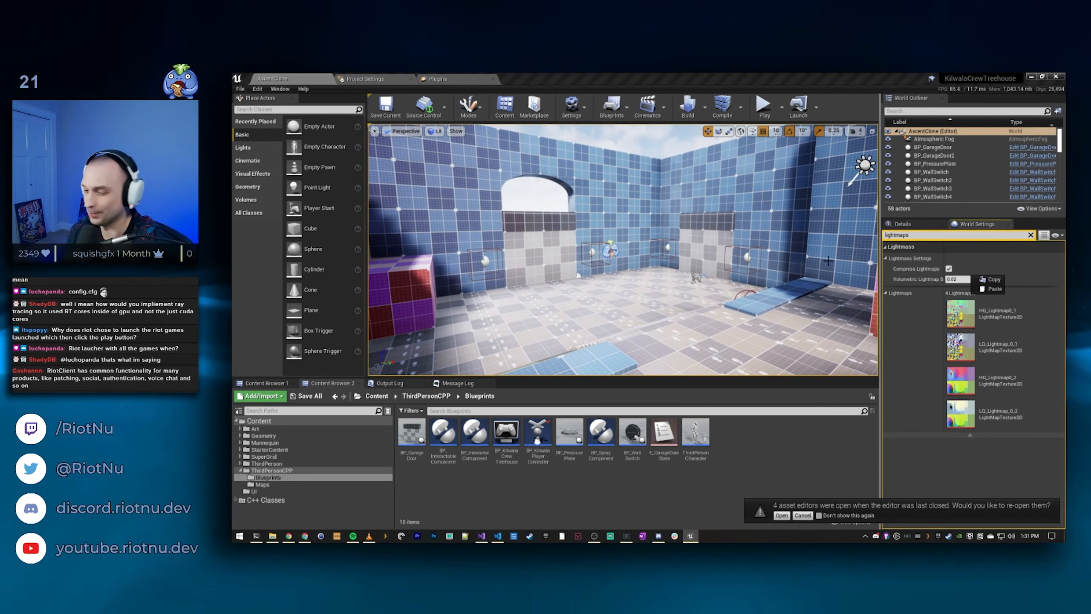
pyautogui.moveTo(745, 252); pyautogui.dragTo(711, 261, button='right')
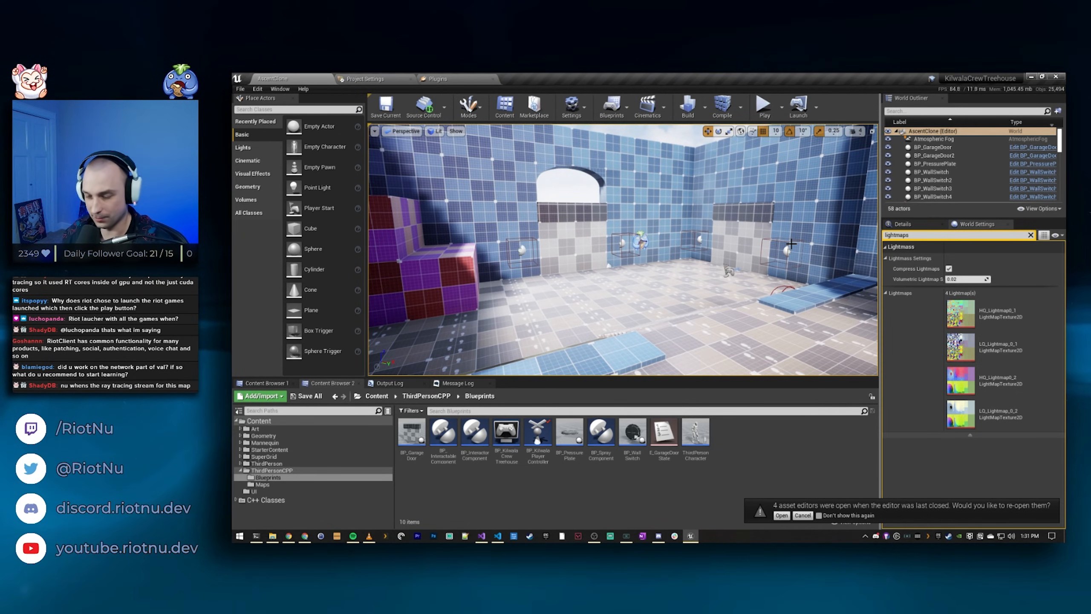
pyautogui.moveTo(790, 244); pyautogui.dragTo(792, 286, button='right')
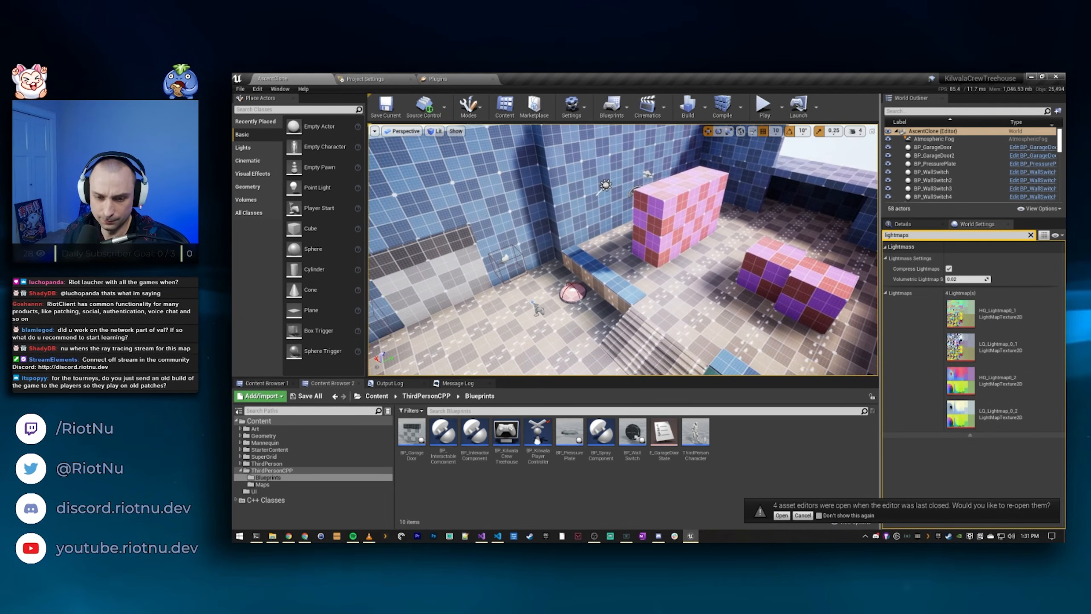
pyautogui.press('w')
pyautogui.moveTo(792, 285)
pyautogui.mouseDown(button='right')
pyautogui.moveTo(752, 284)
pyautogui.moveTo(795, 284)
pyautogui.mouseUp(button='right')
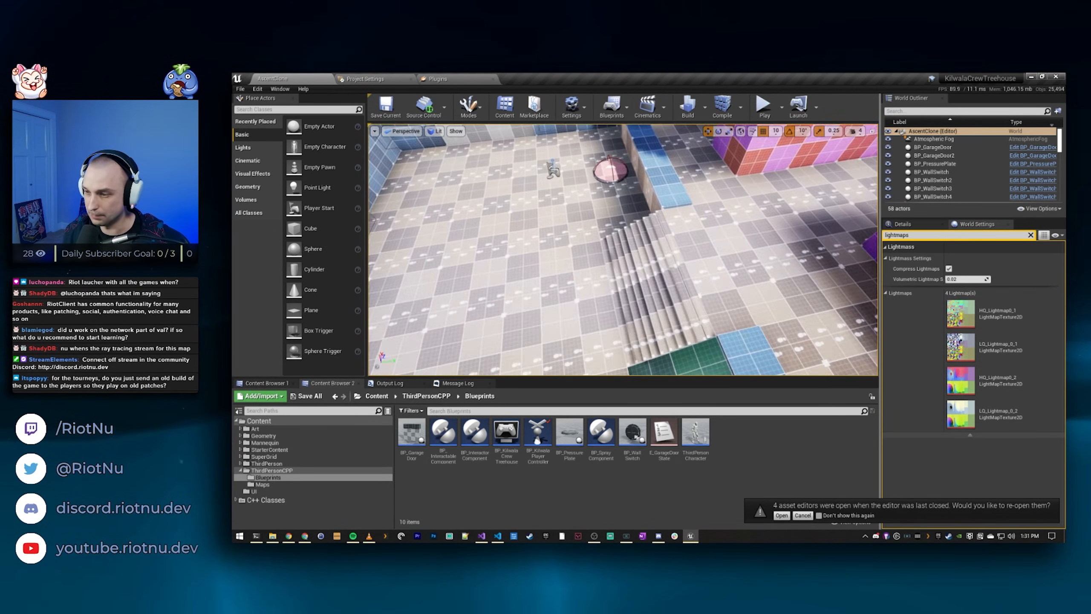
pyautogui.press('d')
pyautogui.moveTo(623, 250); pyautogui.dragTo(746, 241, button='right')
pyautogui.press('w')
pyautogui.moveTo(623, 249); pyautogui.dragTo(486, 262, button='right')
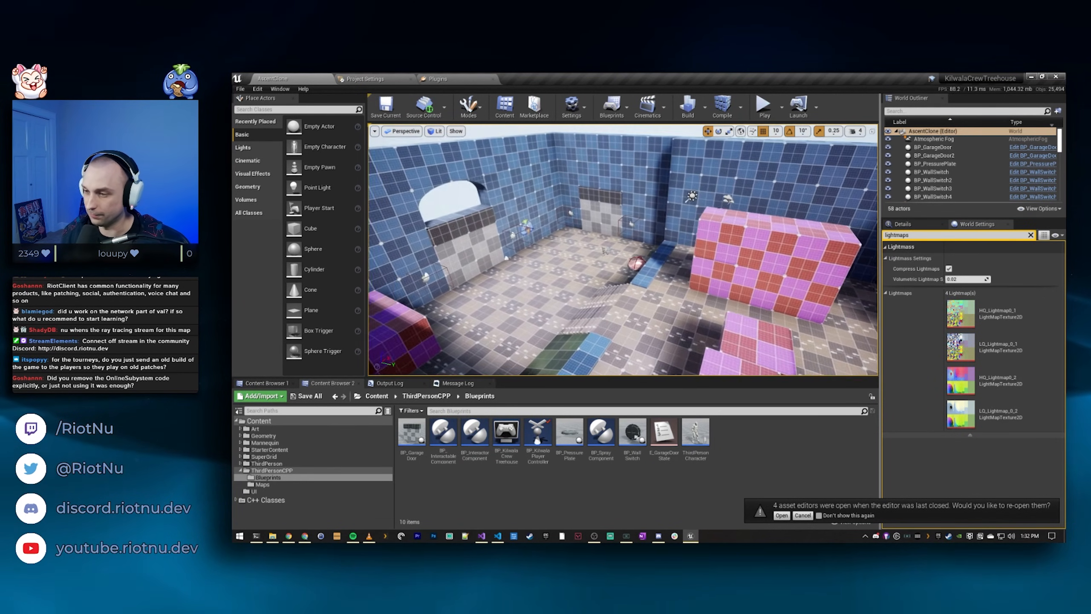
pyautogui.press('w')
pyautogui.moveTo(623, 250); pyautogui.dragTo(619, 219, button='right')
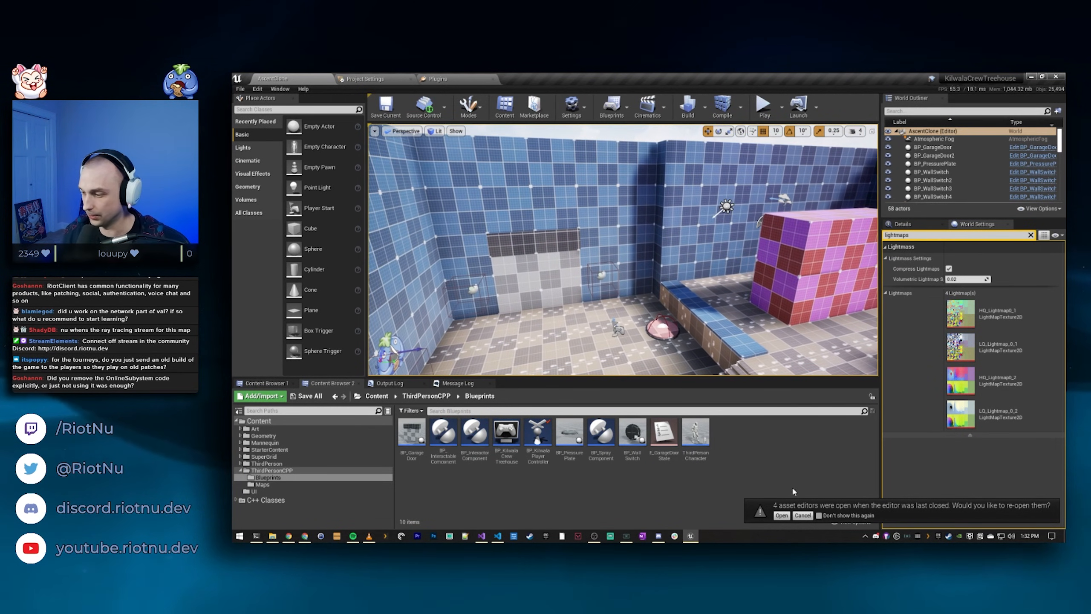
# Step: Decline reopening the asset editors that were open before the restart
pyautogui.click(803, 515)
pyautogui.moveTo(623, 249); pyautogui.dragTo(658, 264, button='right')
pyautogui.moveTo(750, 335); pyautogui.dragTo(751, 329, button='right')
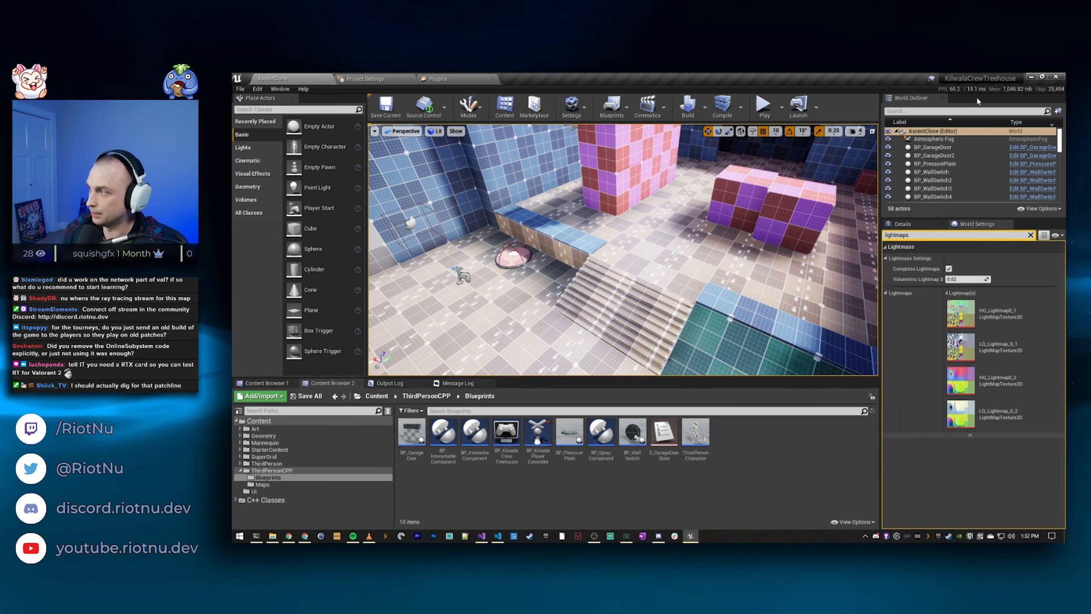
pyautogui.moveTo(677, 261); pyautogui.dragTo(691, 239, button='right')
pyautogui.rightClick(689, 241)
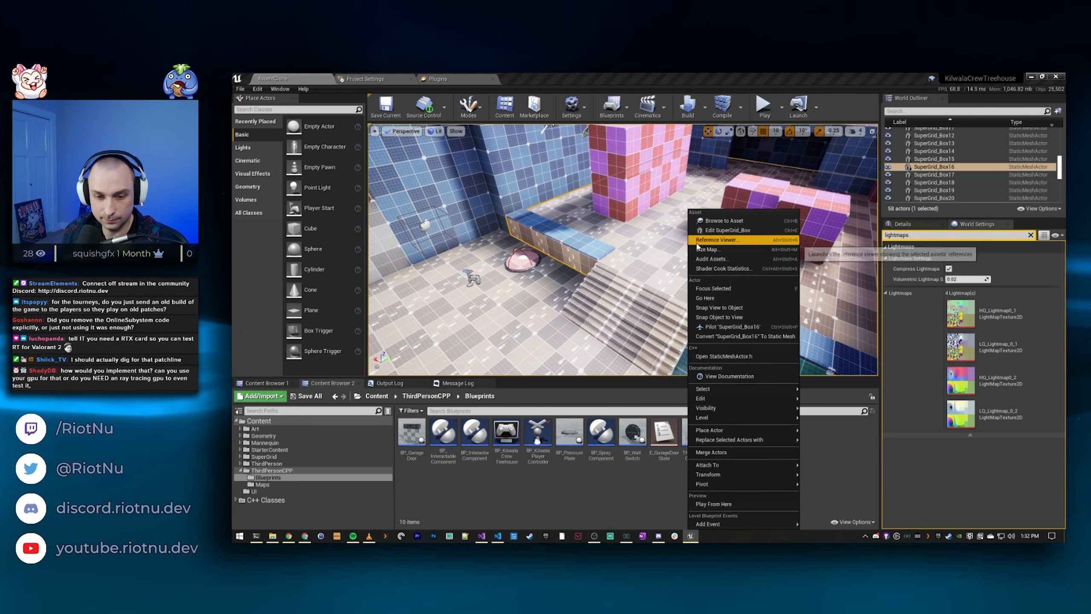
pyautogui.click(592, 221)
pyautogui.moveTo(592, 221); pyautogui.dragTo(611, 261, button='right')
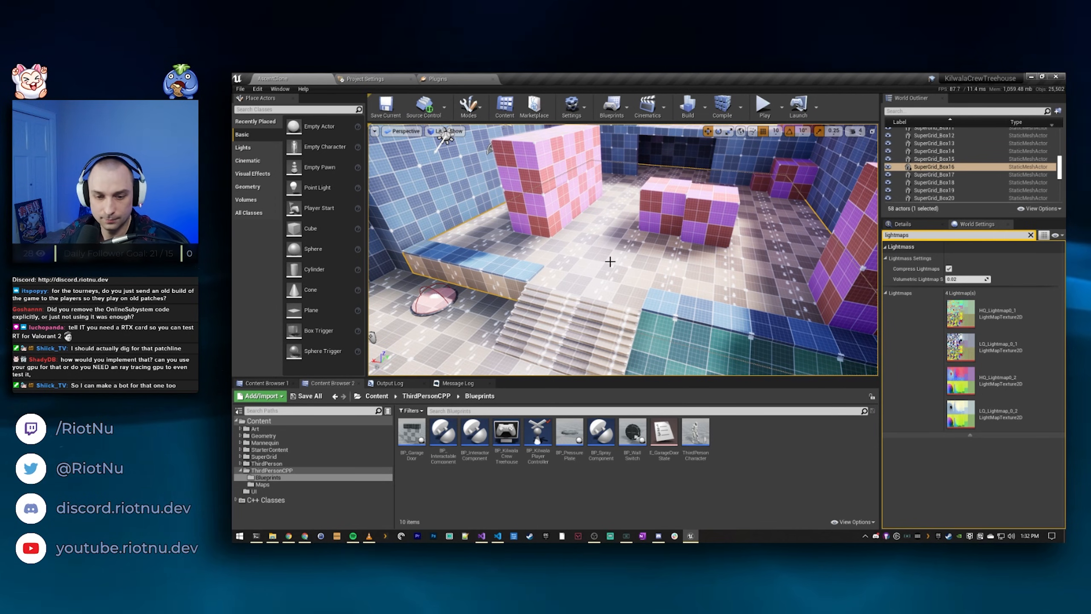
pyautogui.moveTo(590, 249); pyautogui.dragTo(591, 228, button='right')
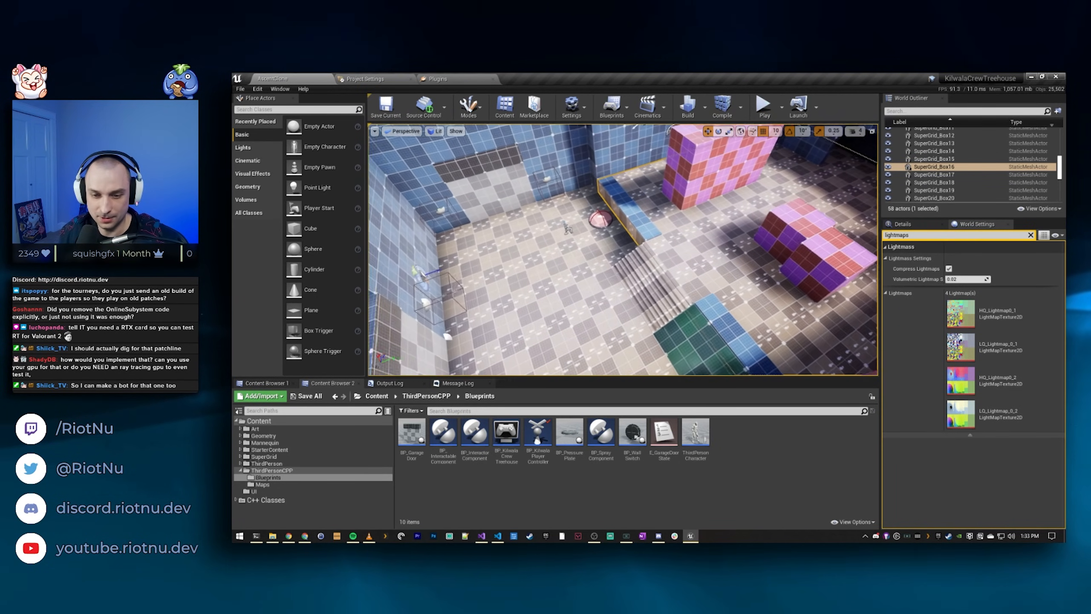
pyautogui.moveTo(622, 249); pyautogui.dragTo(576, 249, button='right')
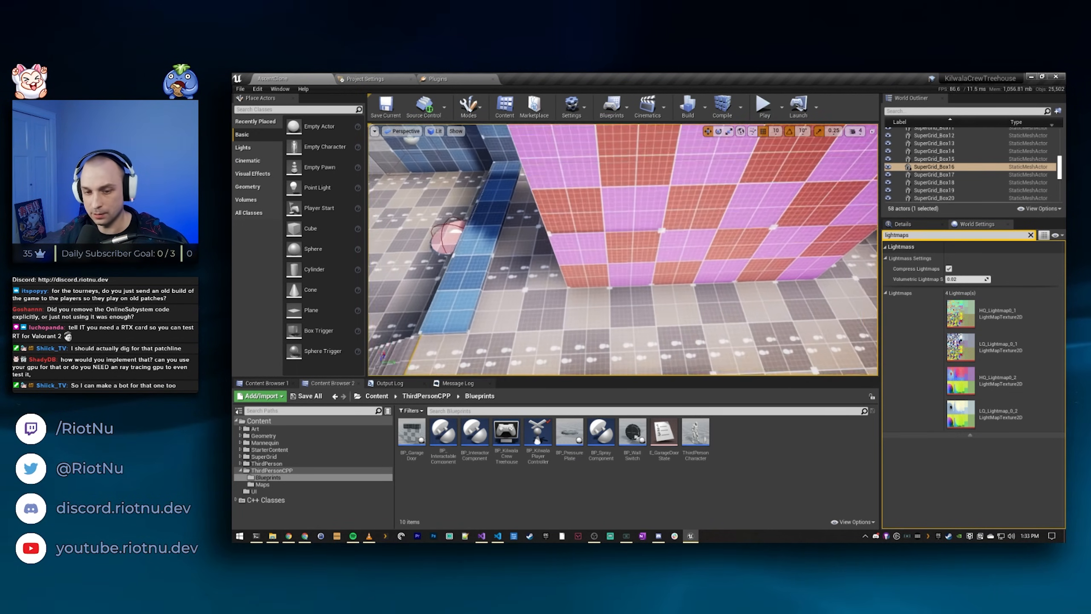
pyautogui.moveTo(623, 249); pyautogui.dragTo(666, 197, button='right')
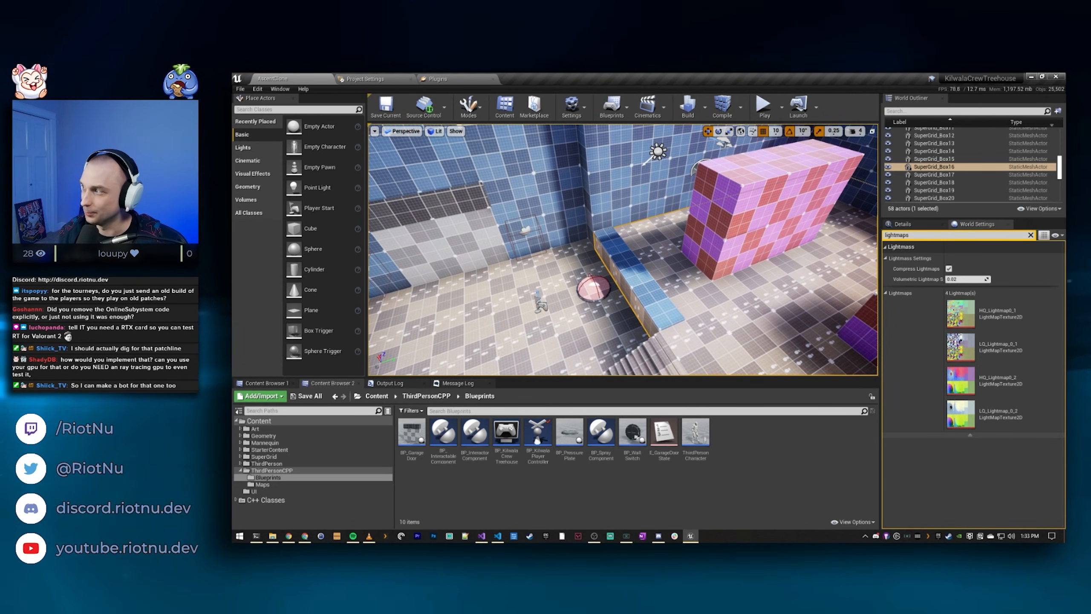
# Step: Close Unreal Editor and Visual Studio, and switch to the PowerShell terminal in the unreal-scratch repository
pyautogui.click(1055, 78)
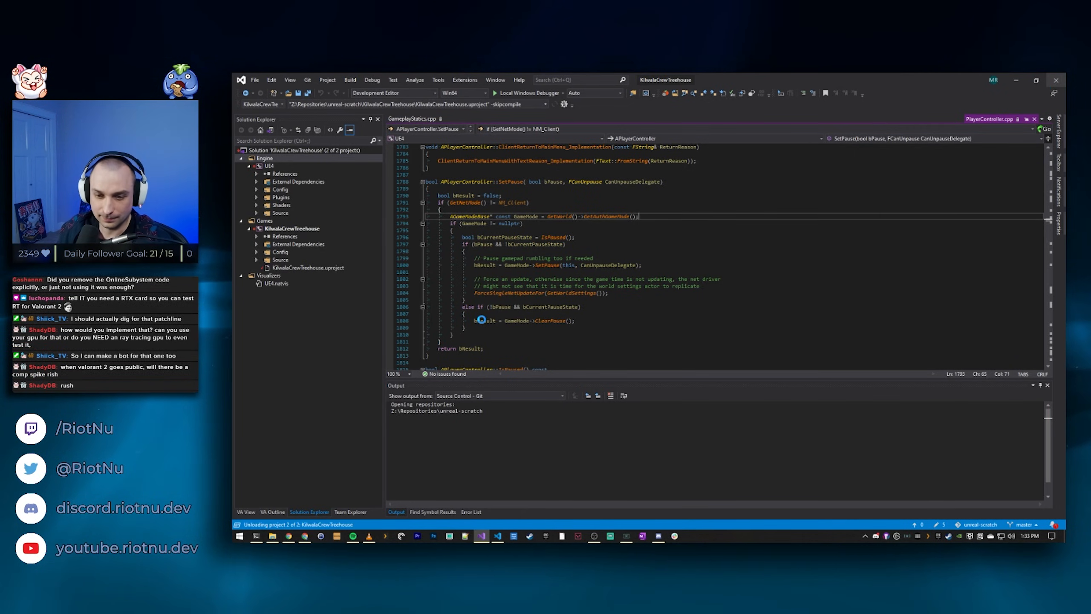
pyautogui.hotkey('alt', 'Tab')
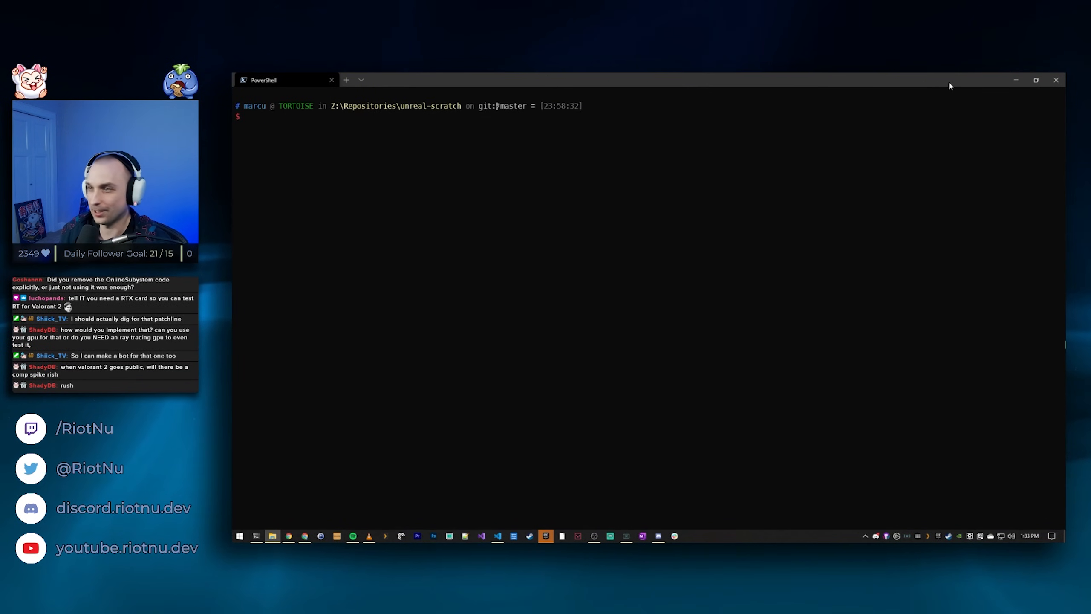
pyautogui.click(888, 184)
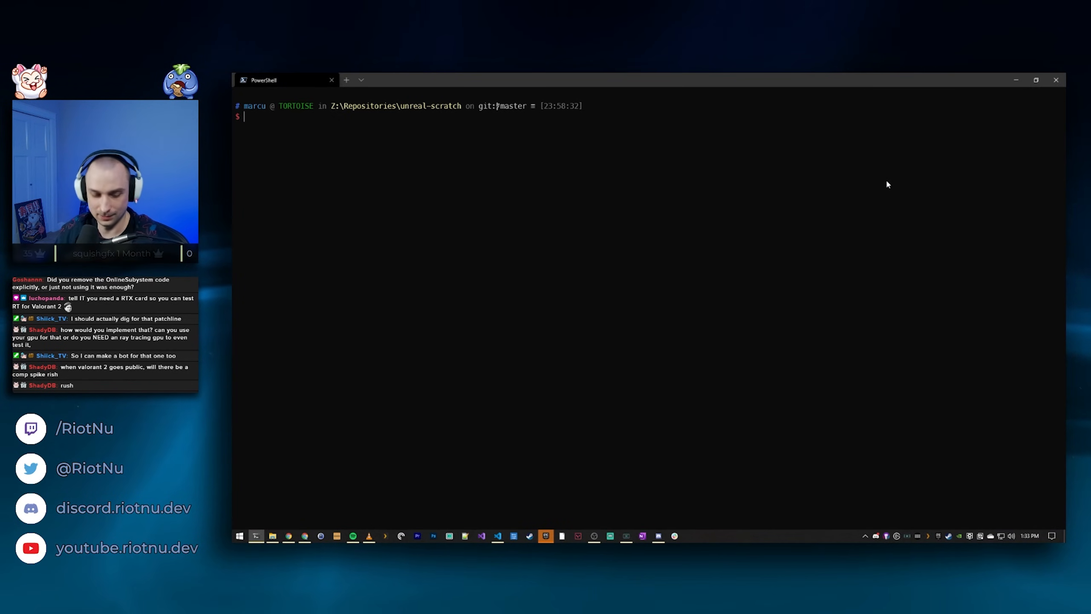
# Step: Stage all changes in the unreal-scratch repository and commit them with the message "Implement pause menu."
pyautogui.press('Return')
pyautogui.write('git ')
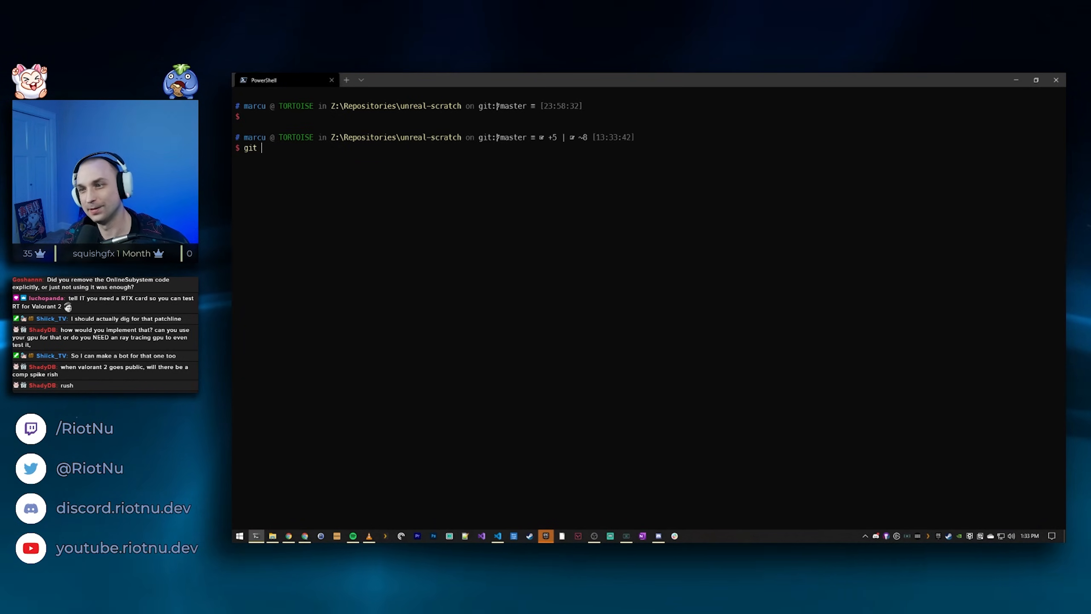
pyautogui.write('add .')
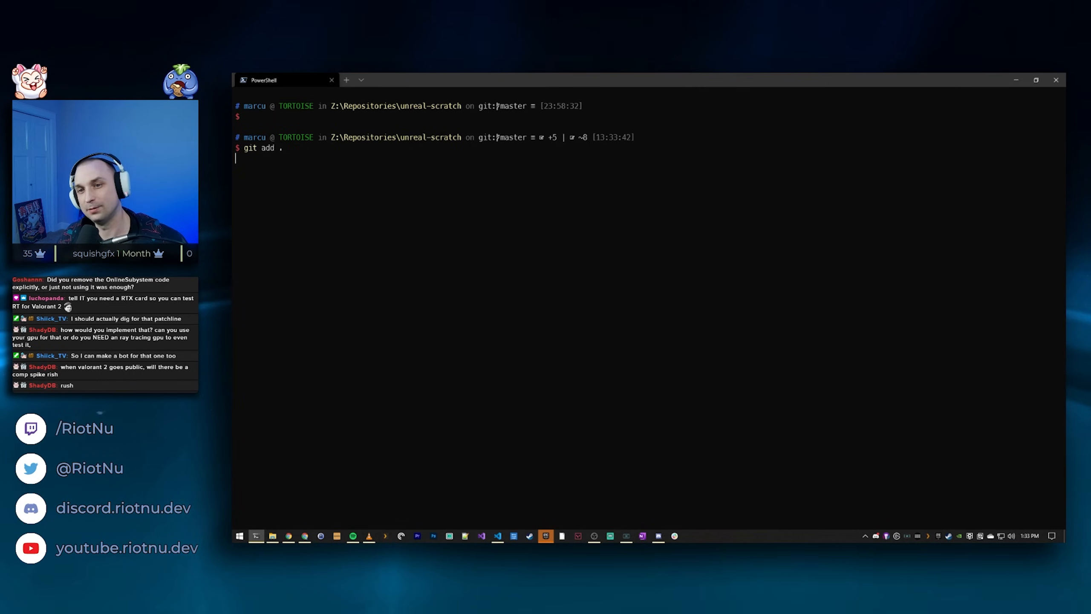
pyautogui.press('Return')
pyautogui.write('git commit -m "Implemne')
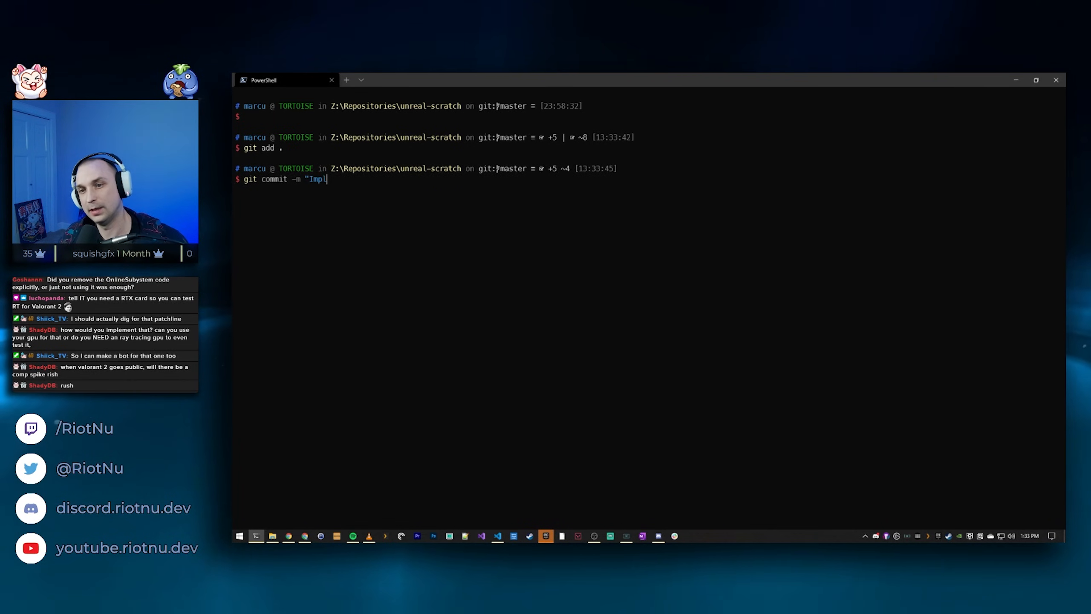
pyautogui.press('BackSpace')
pyautogui.press('BackSpace')
pyautogui.write('ent')
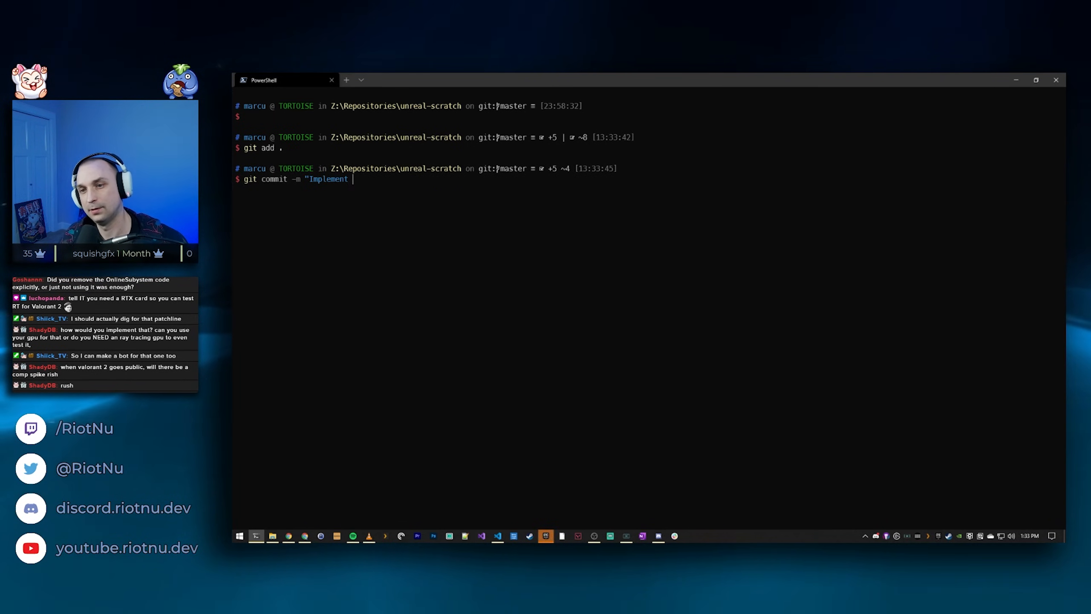
pyautogui.write(' pause menu')
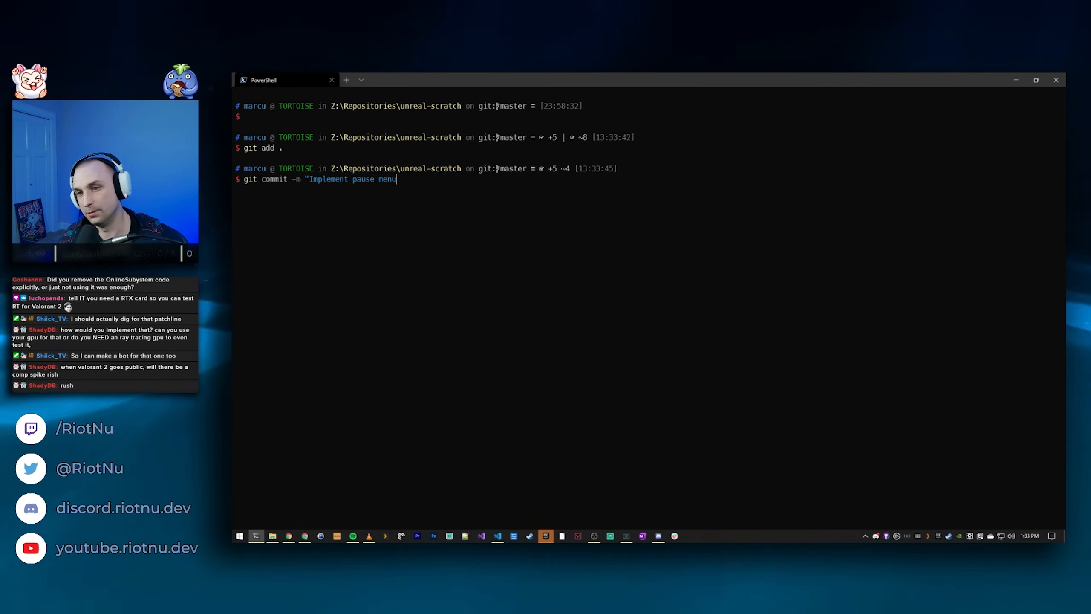
pyautogui.write('."')
pyautogui.press('Return')
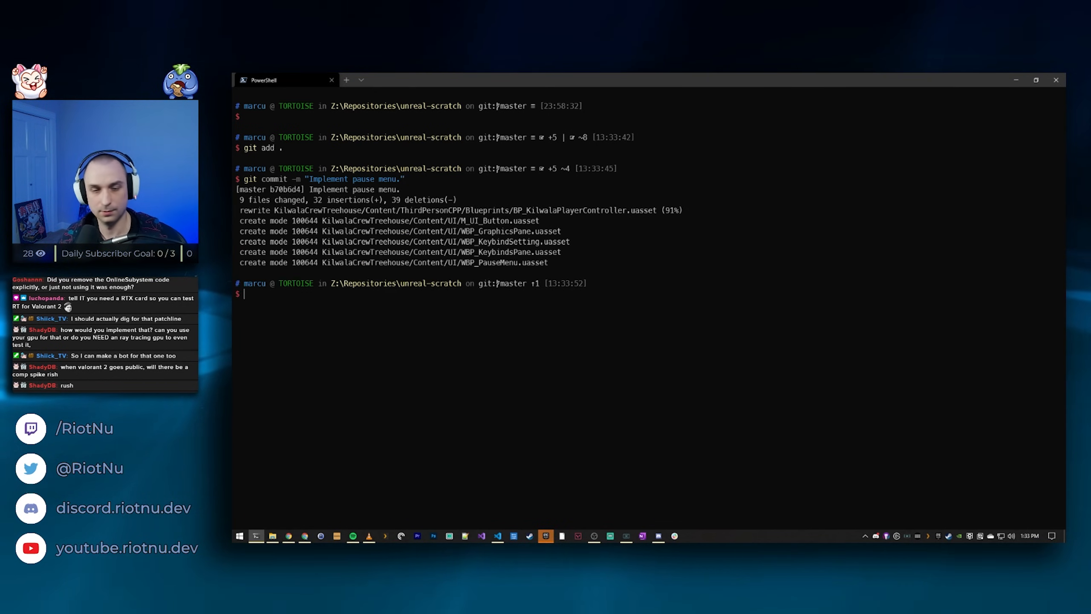
# Step: Push the commit to the remote with git push and minimize the terminal window
pyautogui.write('git push')
pyautogui.press('Return')
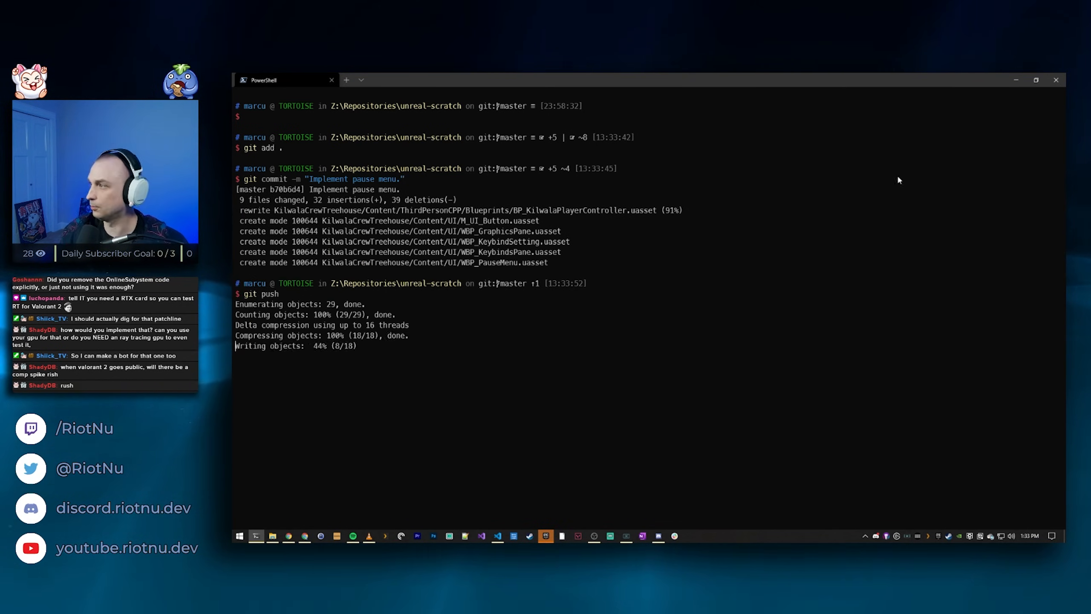
pyautogui.click(1018, 82)
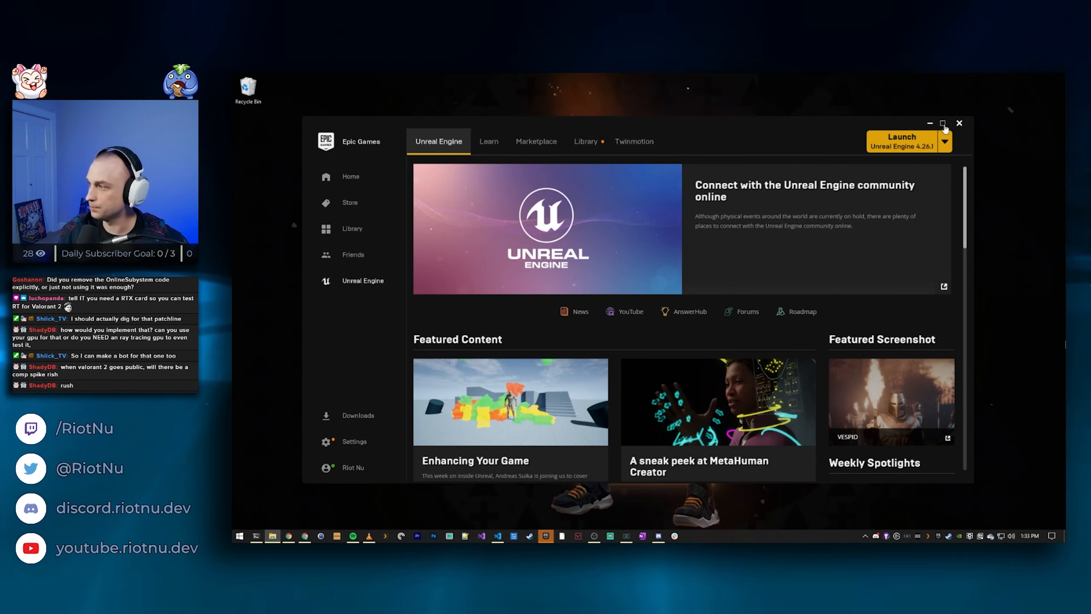